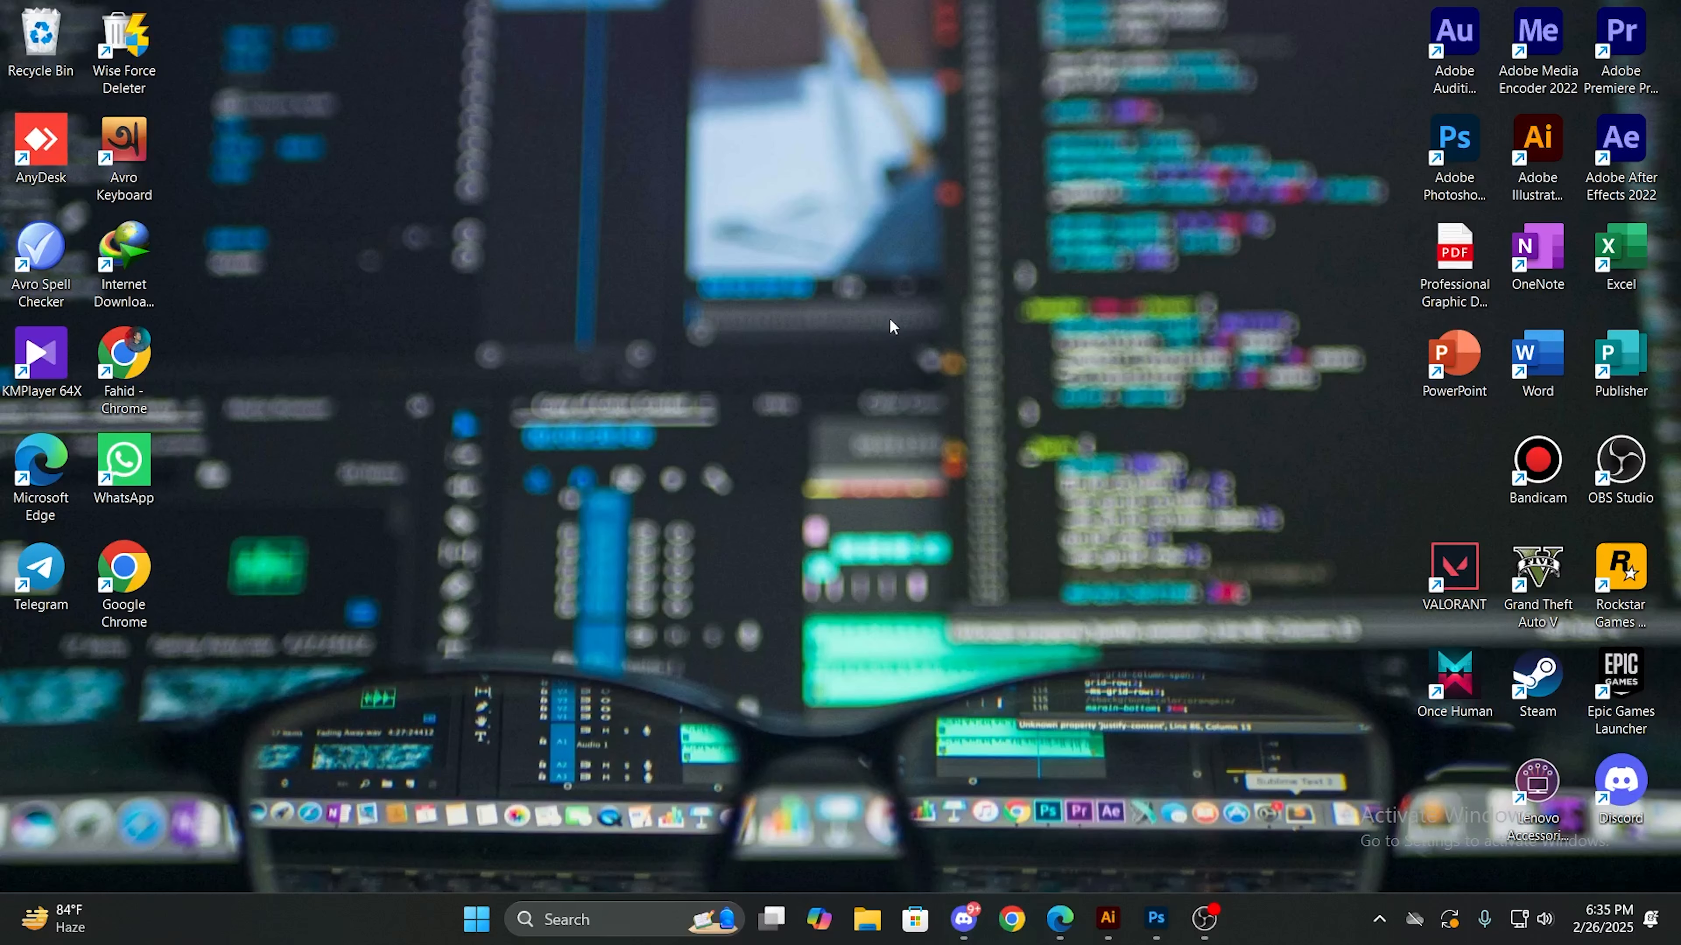
pyautogui.rightClick(887, 318)
pyautogui.click(913, 411)
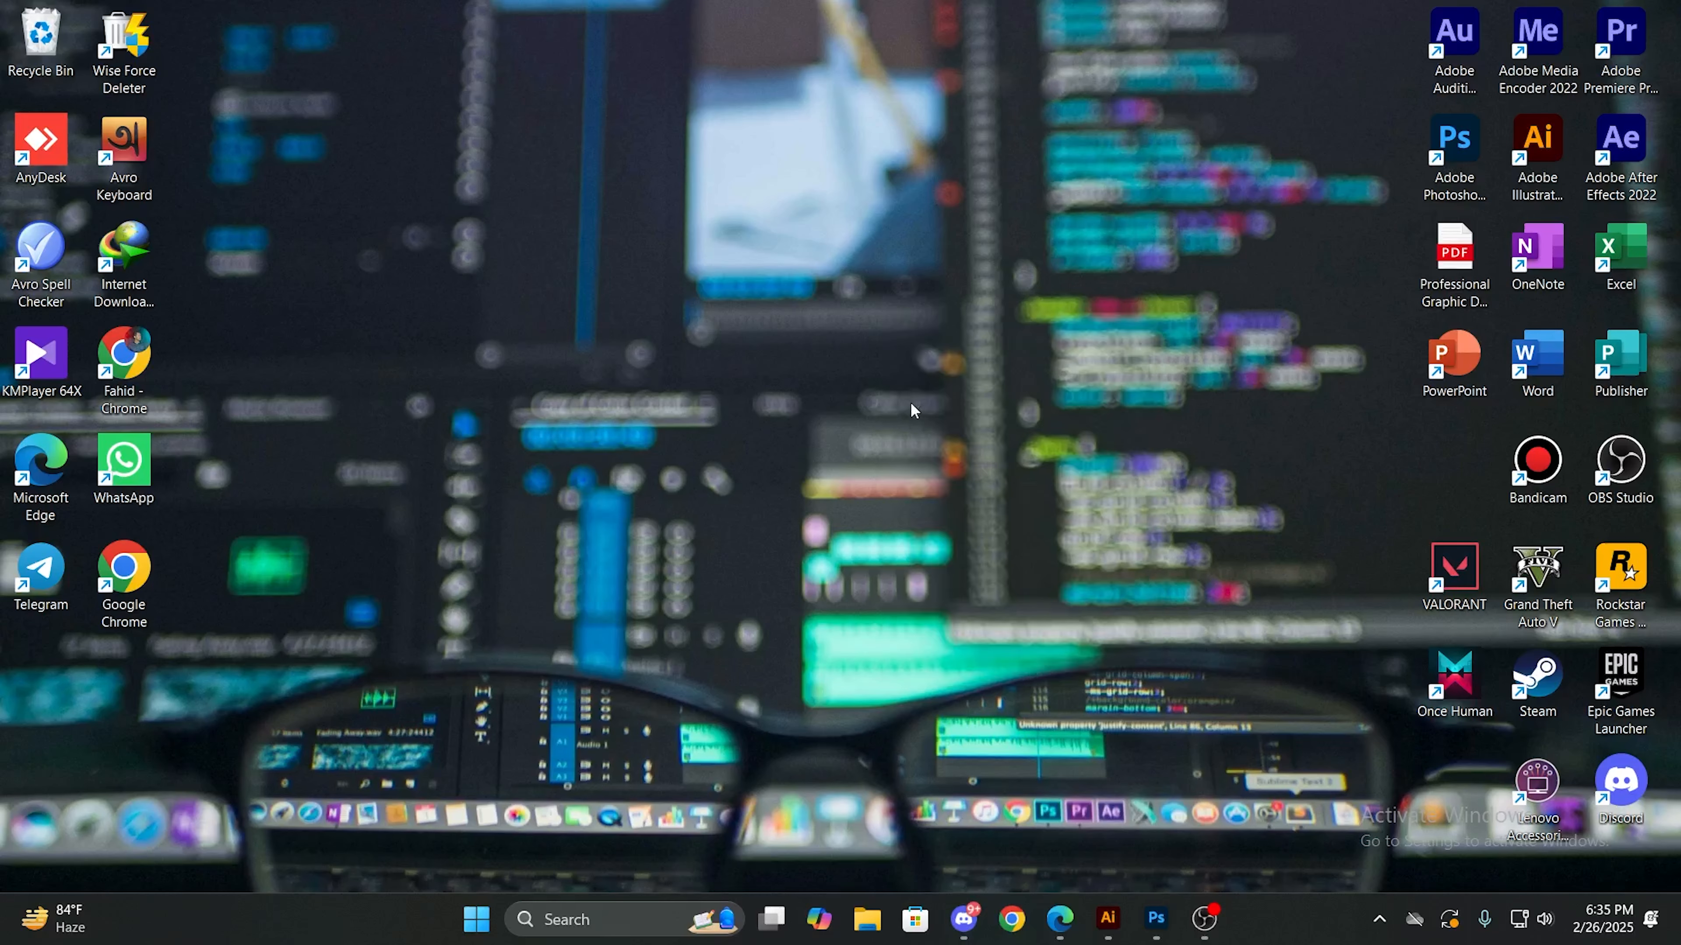
pyautogui.rightClick(680, 279)
pyautogui.click(734, 366)
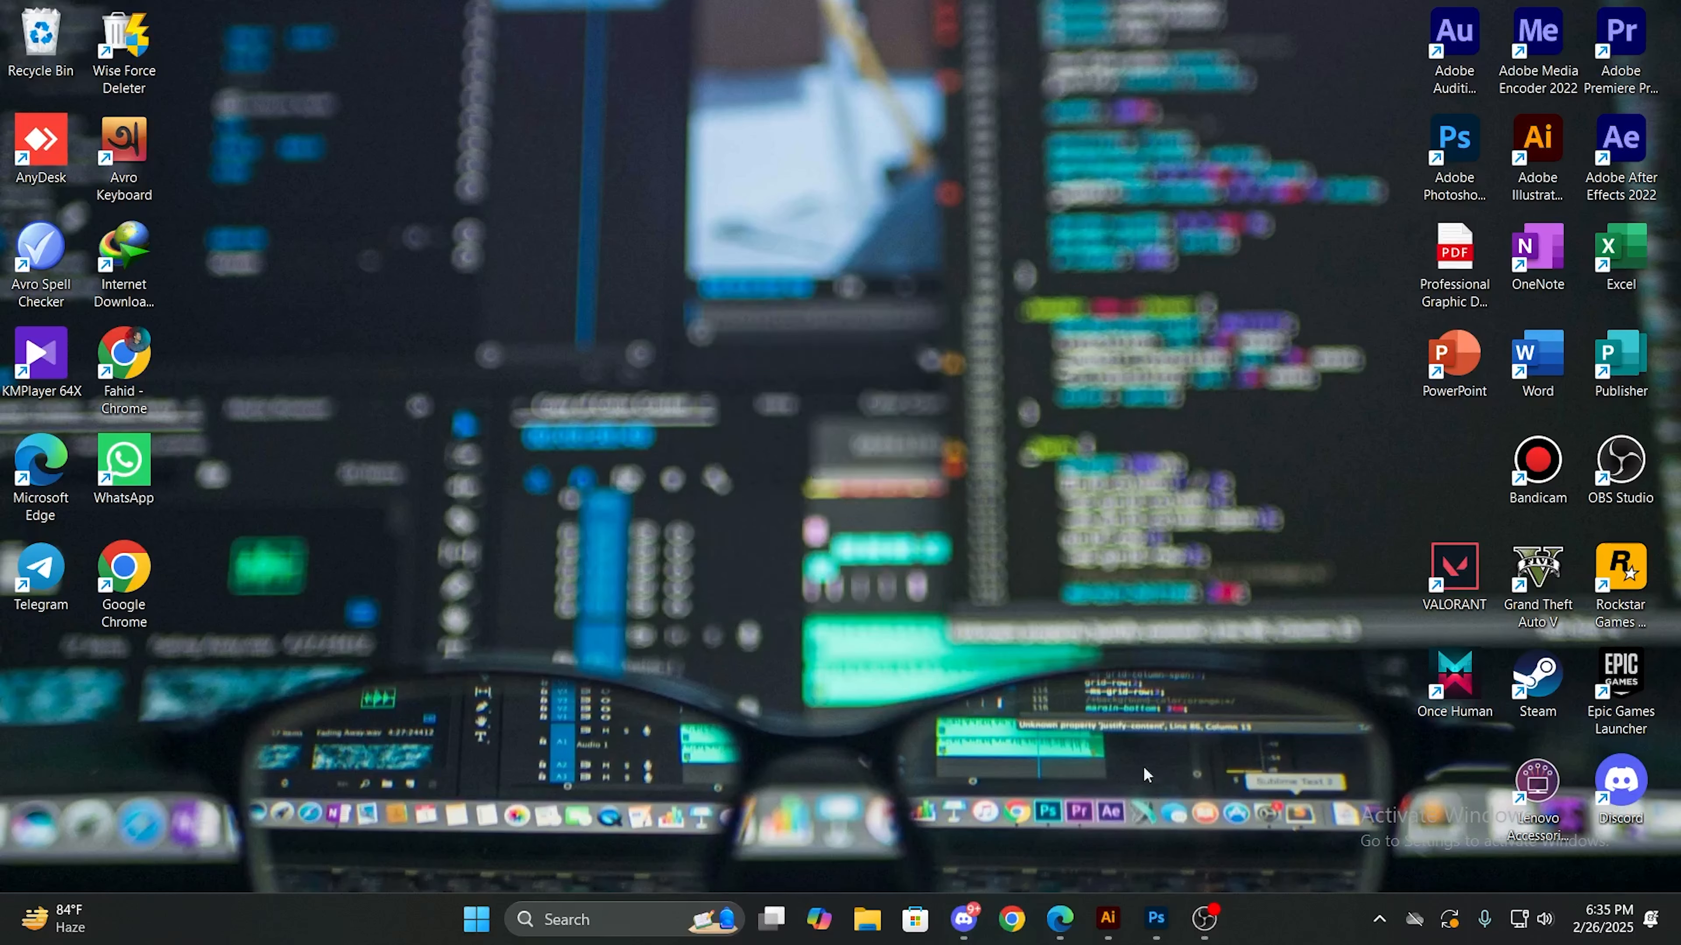
# - Switch to Illustrator and start a new document using the Web presets
pyautogui.click(1109, 922)
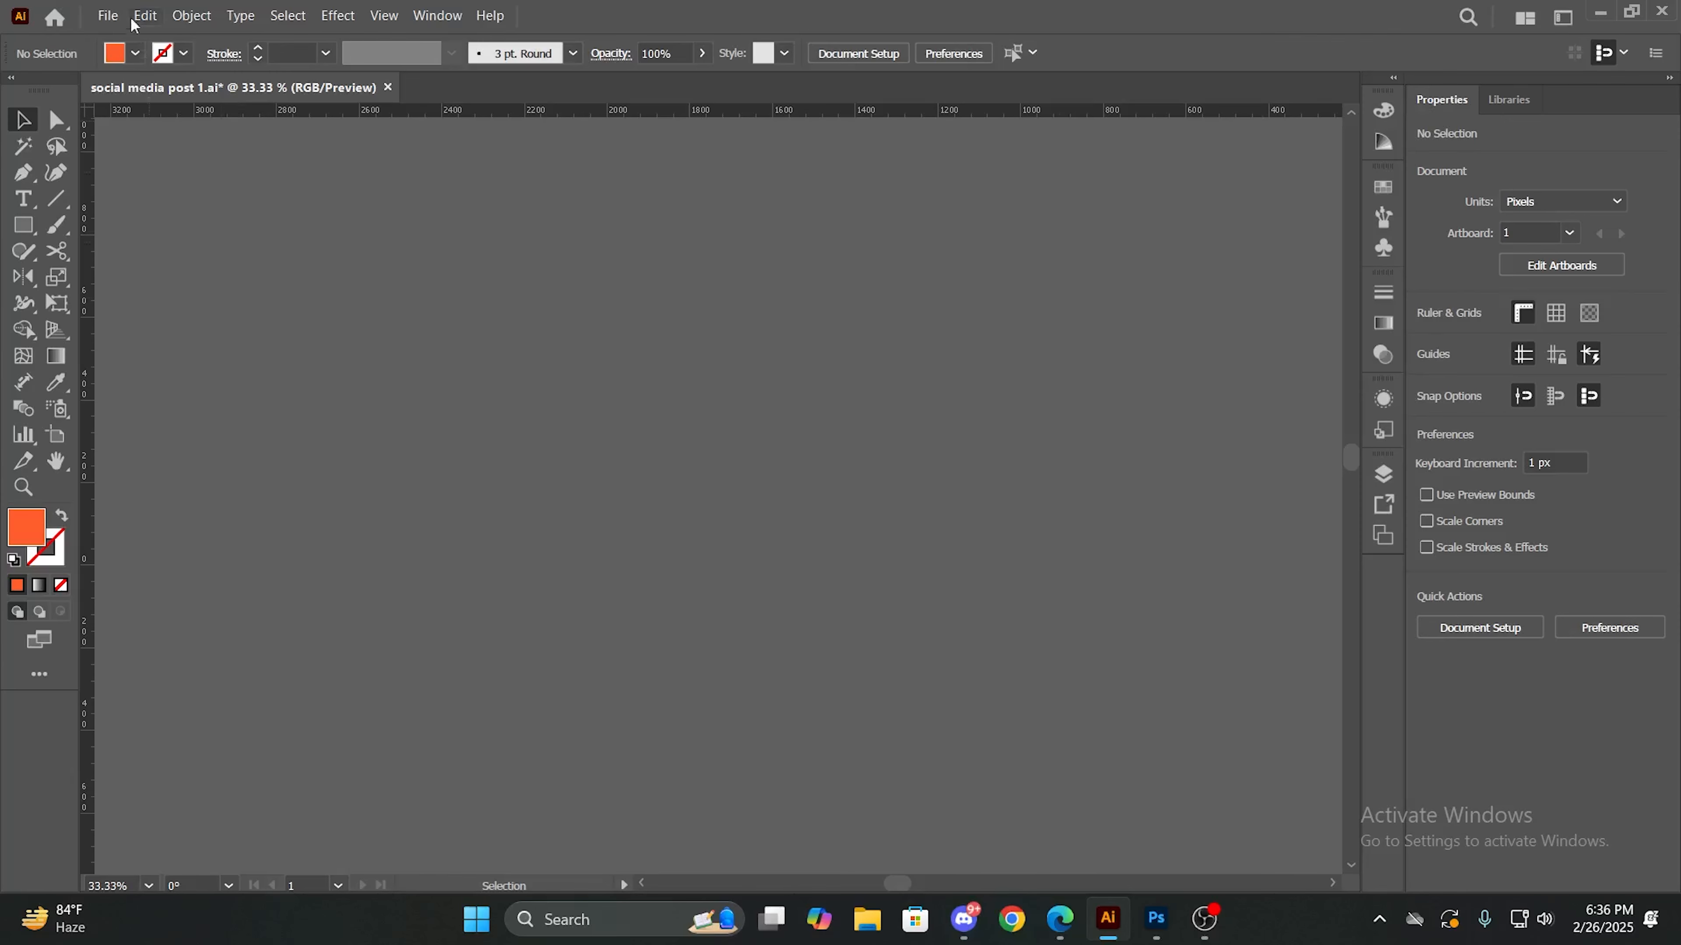
pyautogui.click(108, 16)
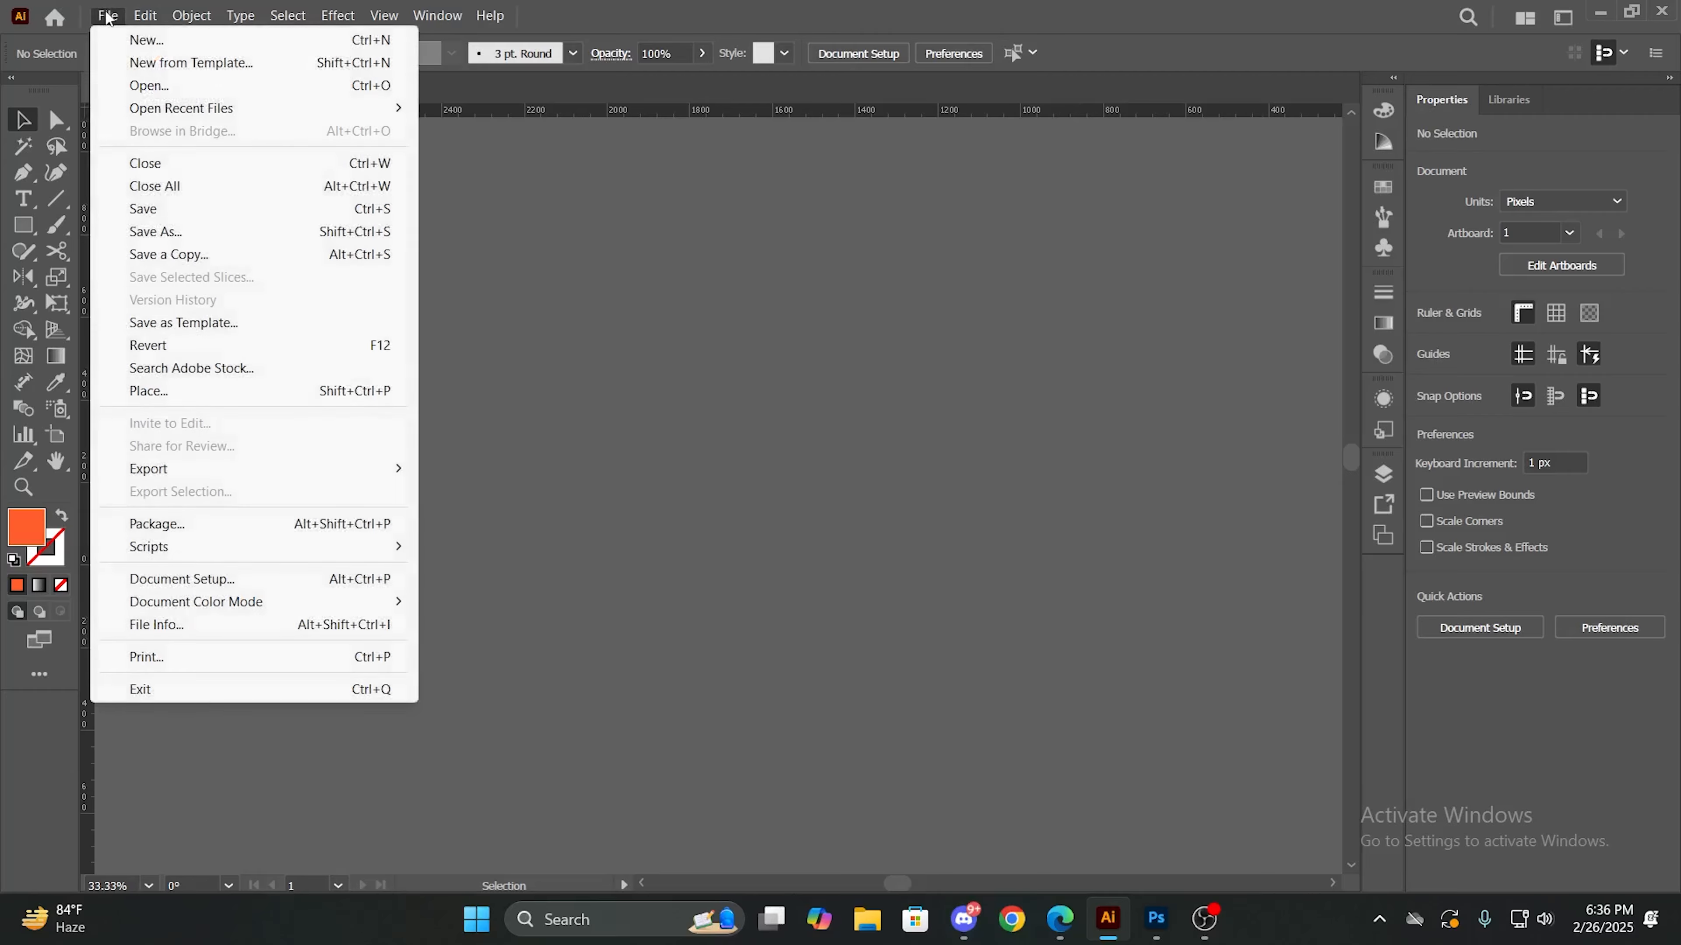
pyautogui.click(132, 40)
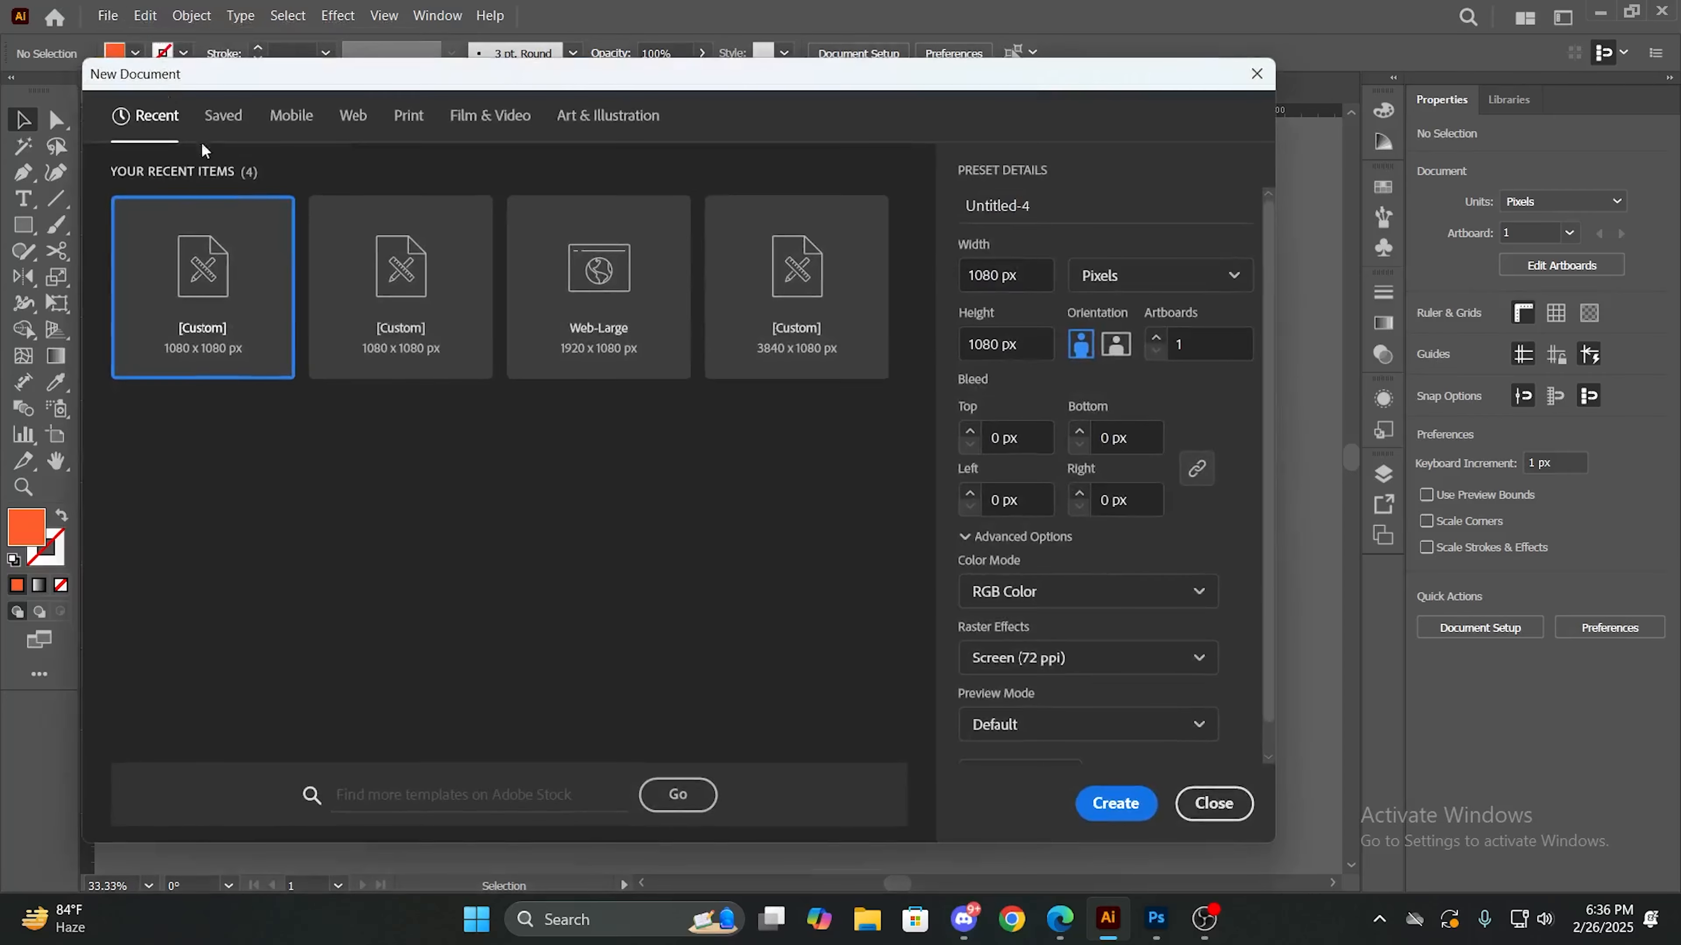
pyautogui.click(353, 125)
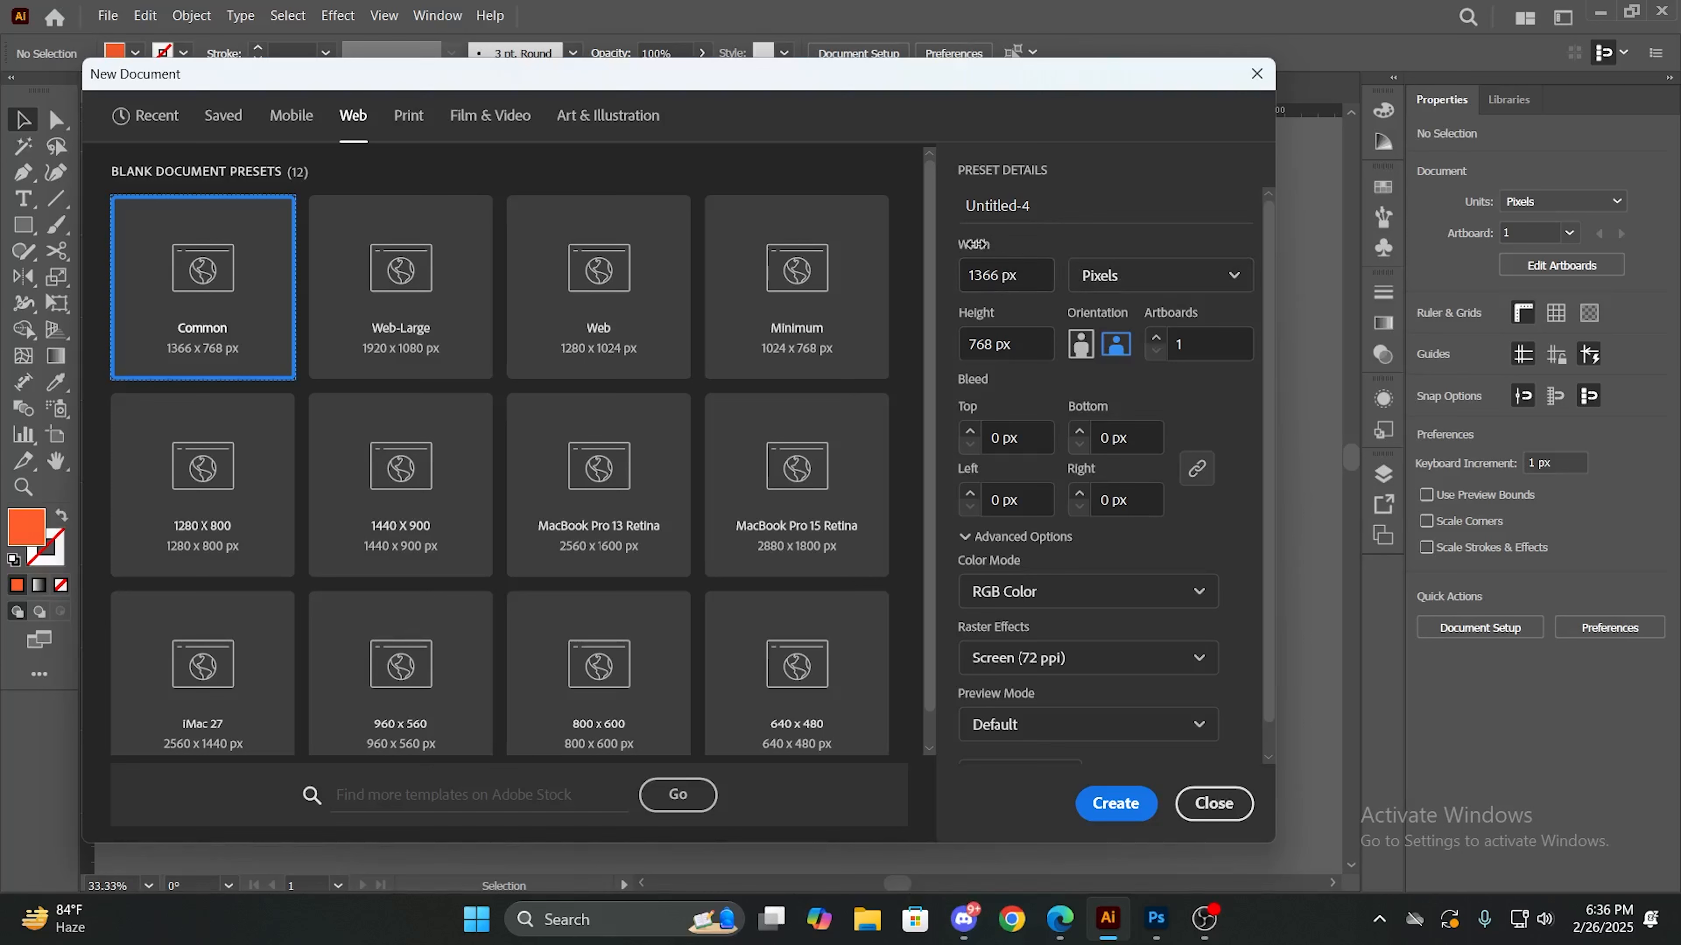
# - Set the new document's width and height to 1080 px each
pyautogui.click(998, 275)
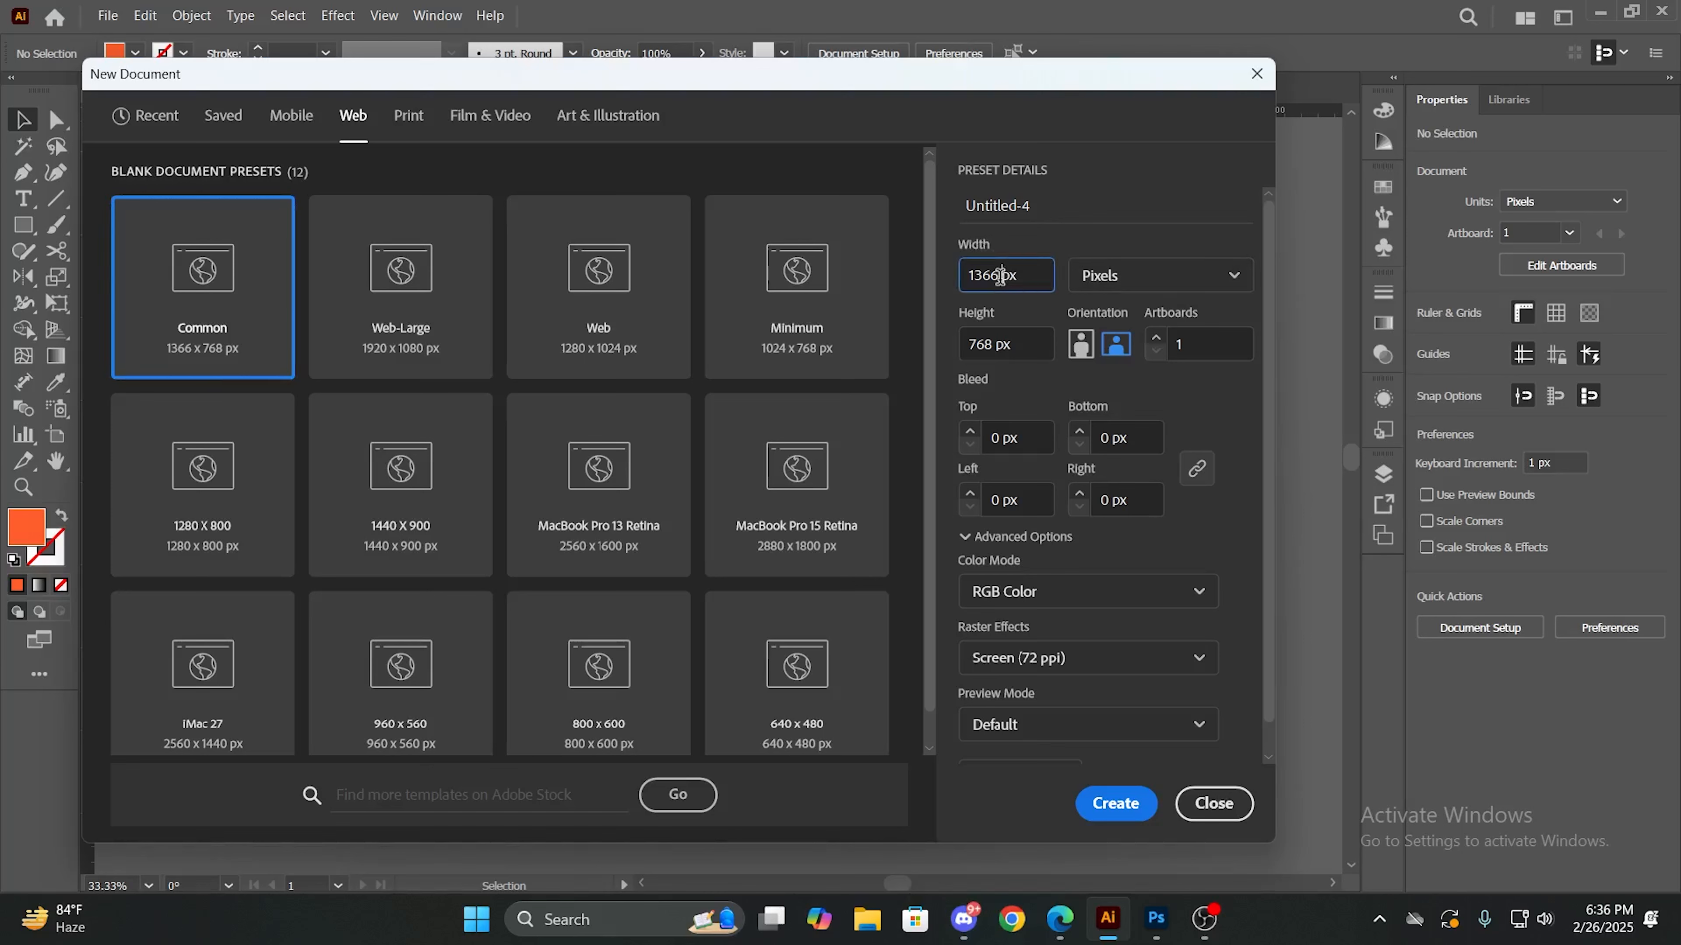
pyautogui.press('BackSpace')
pyautogui.press('BackSpace')
pyautogui.press('BackSpace')
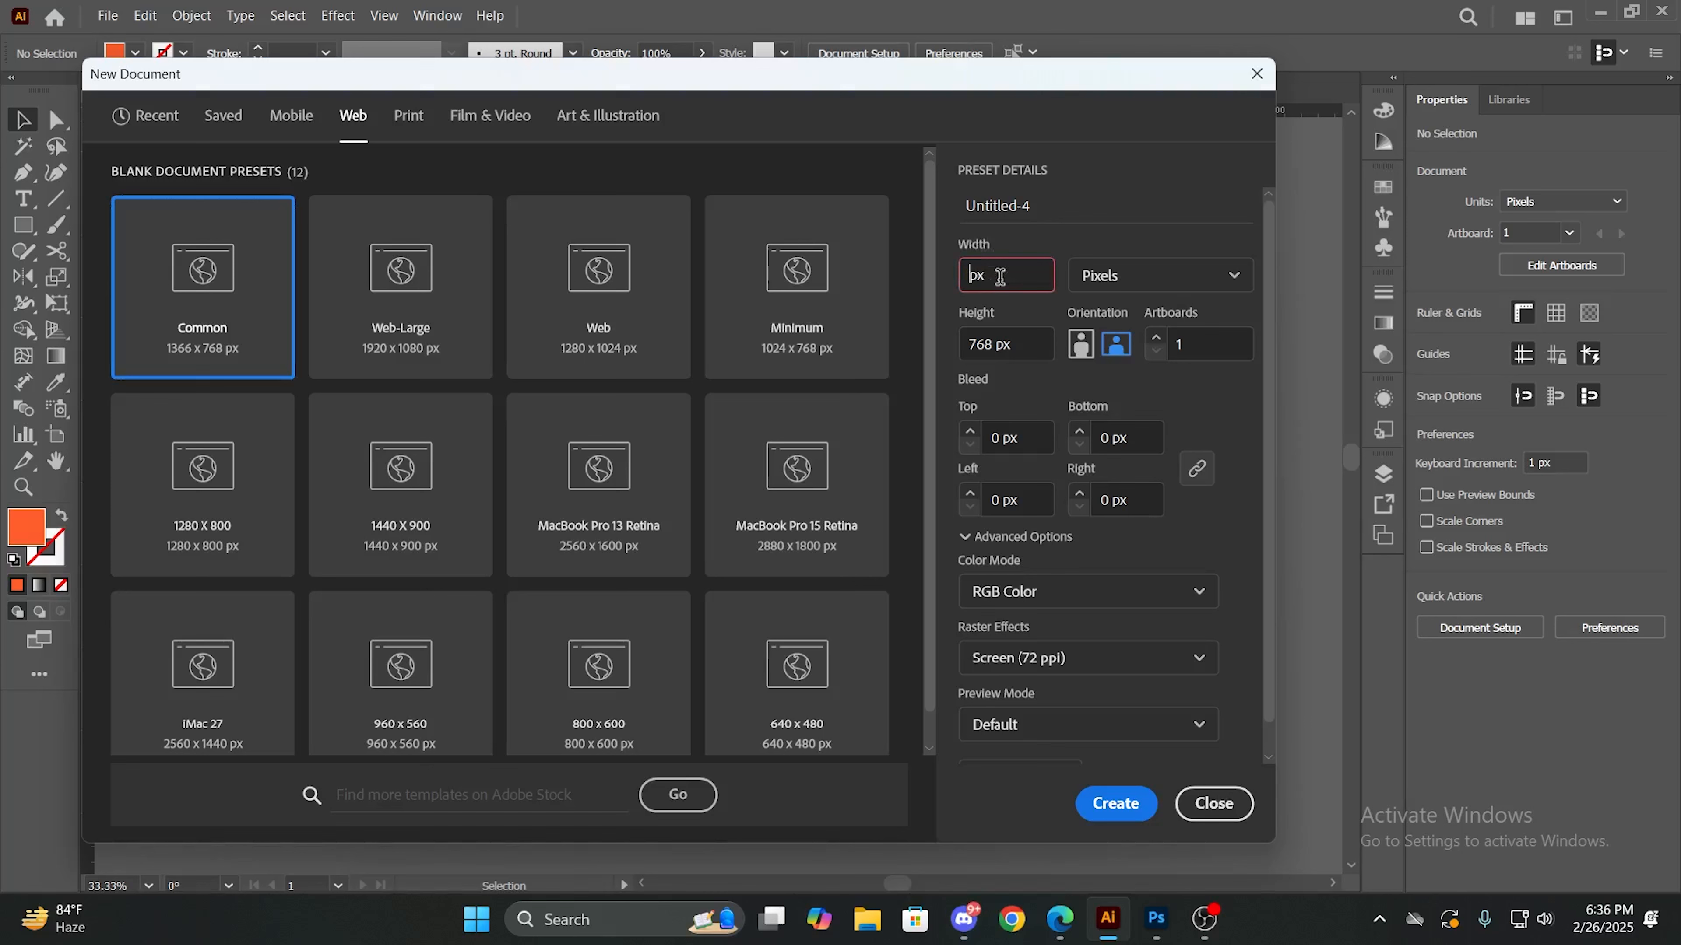
pyautogui.write('1080')
pyautogui.click(998, 351)
pyautogui.click(991, 342)
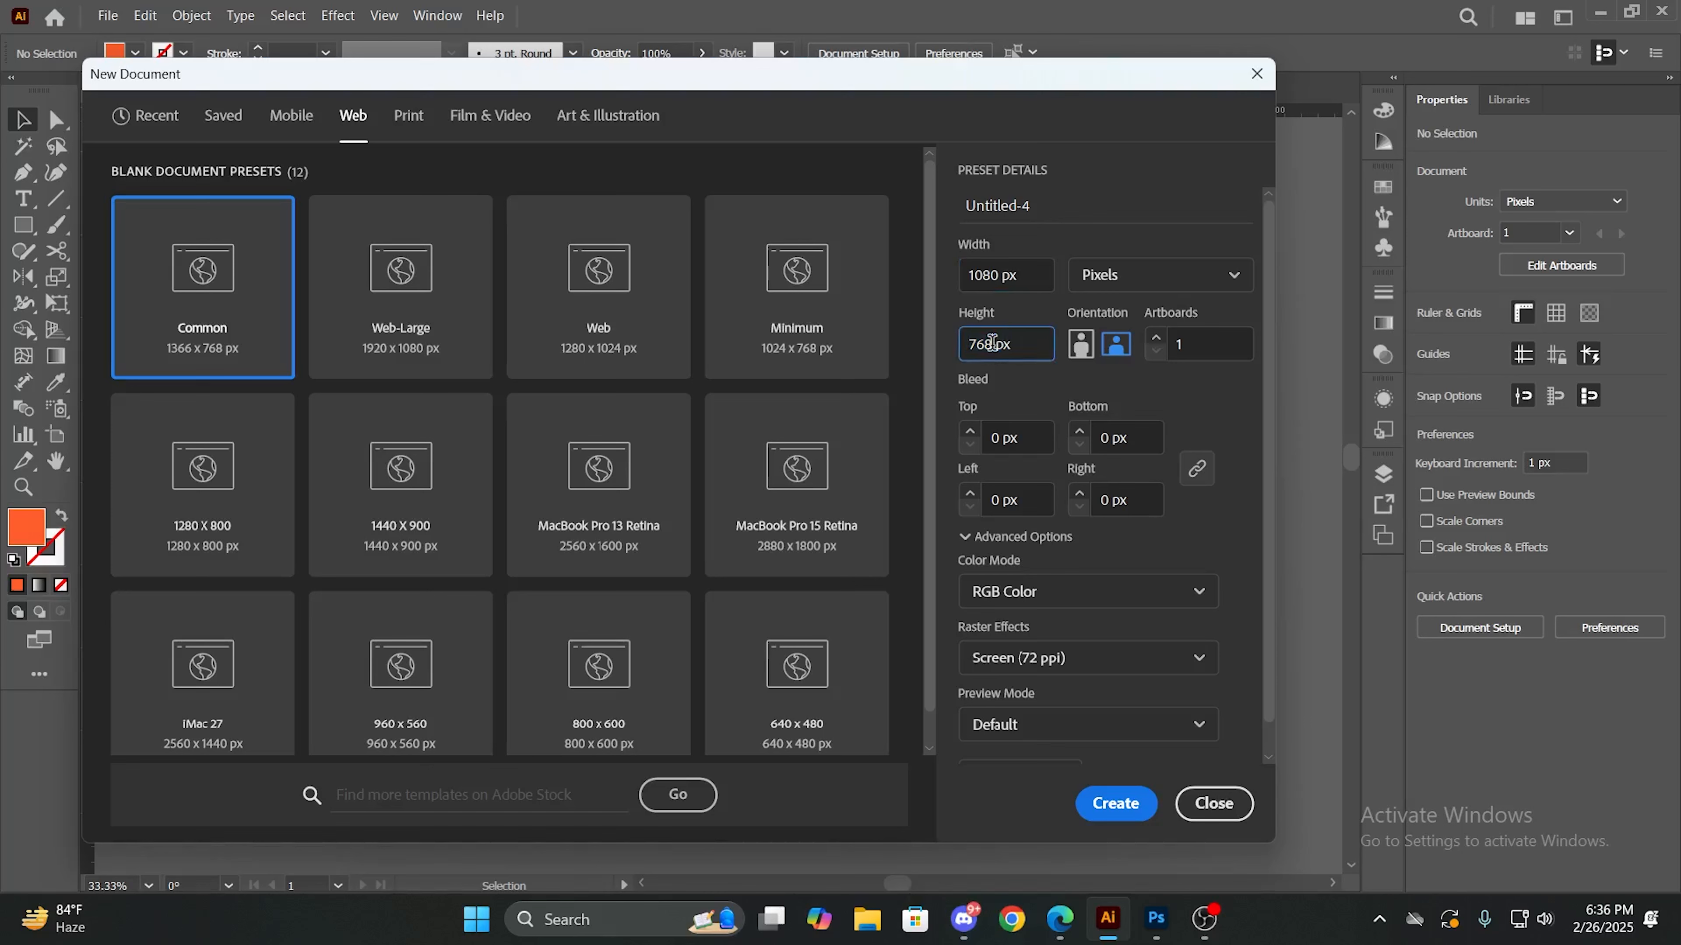
pyautogui.press('BackSpace')
pyautogui.press('BackSpace')
pyautogui.press('BackSpace')
pyautogui.write('1080')
# - Set the raster effects to High (300 ppi) and create the document
pyautogui.scroll(-1, 1085, 450)
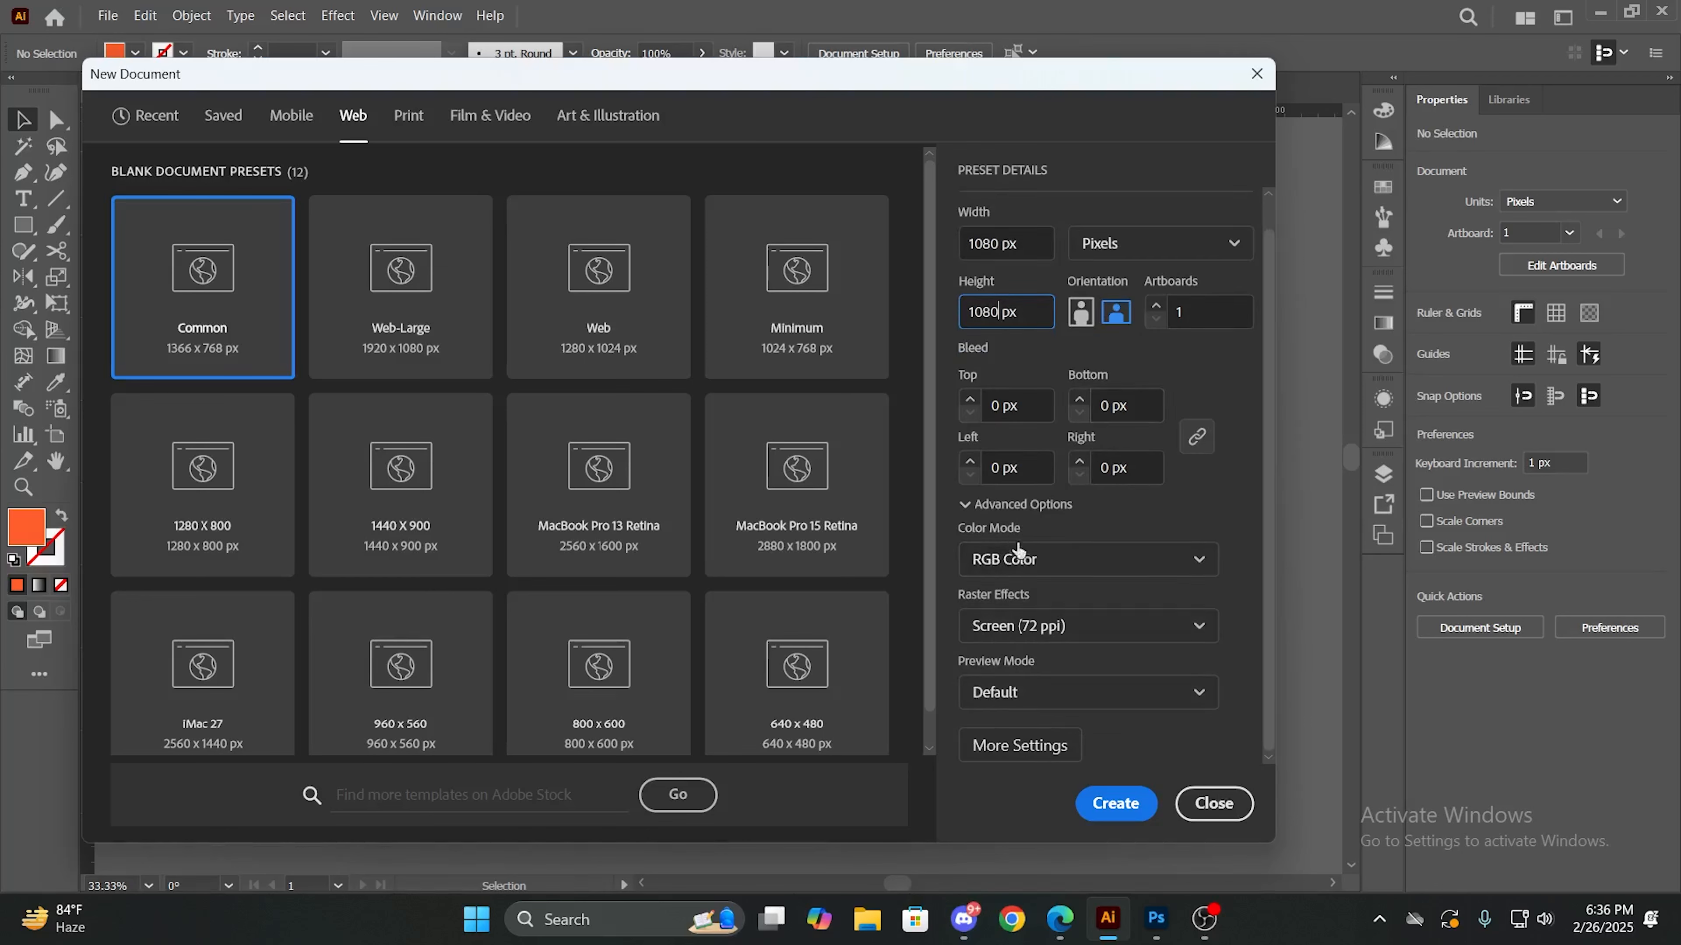
pyautogui.click(1031, 634)
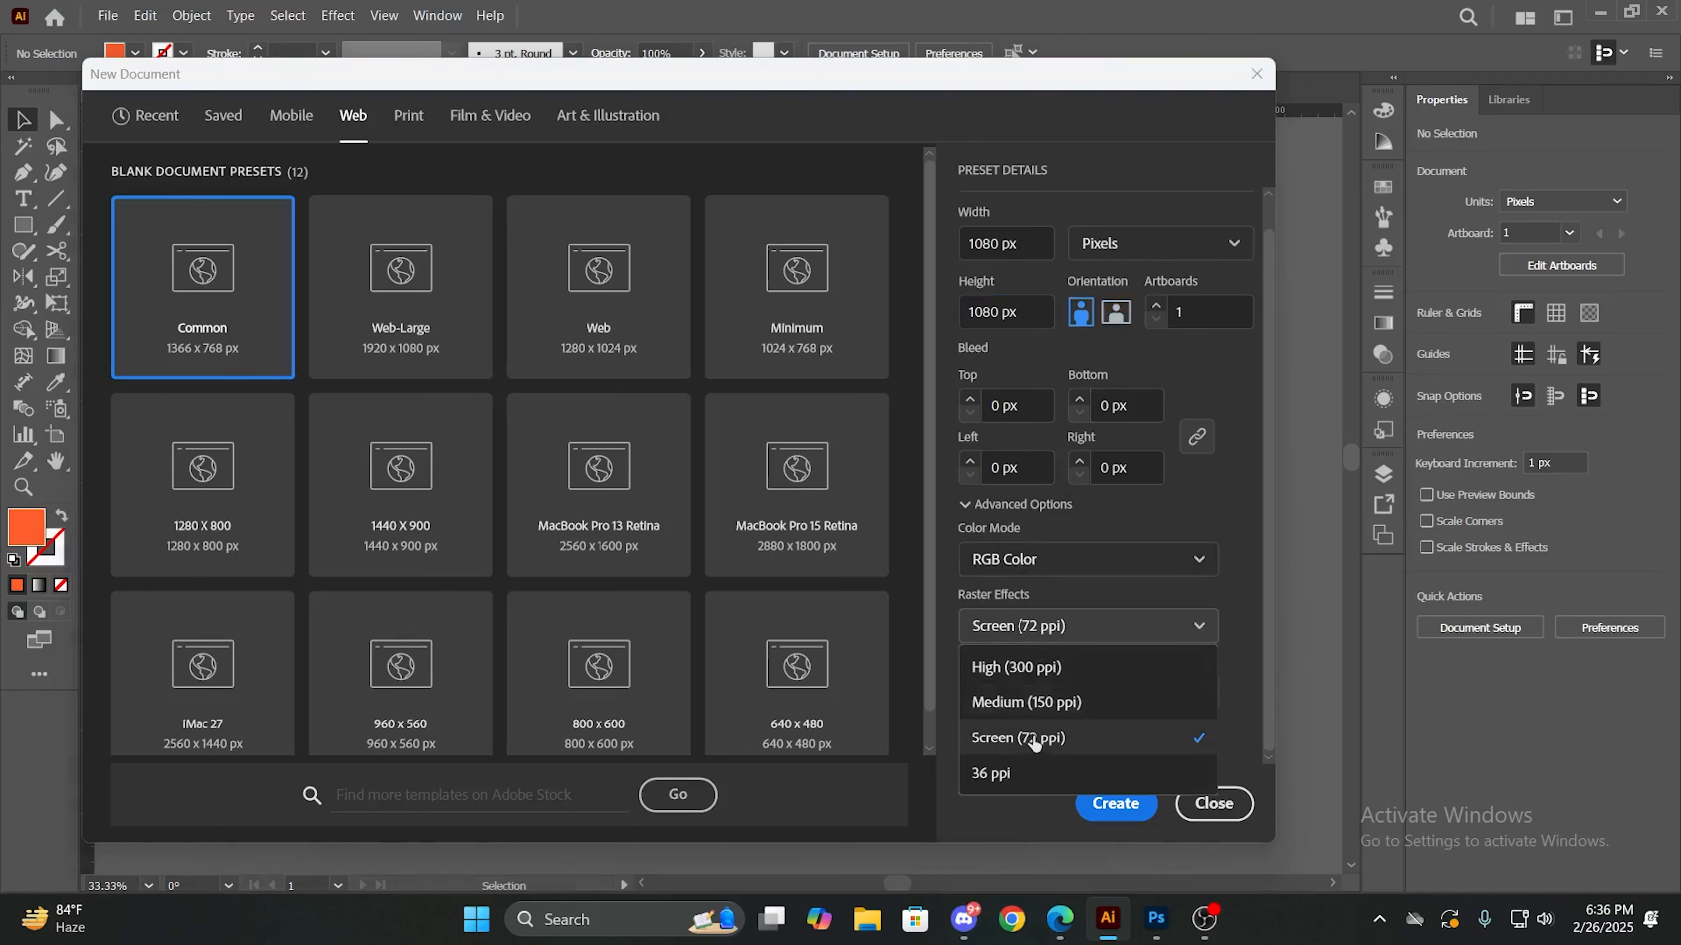
pyautogui.click(1039, 670)
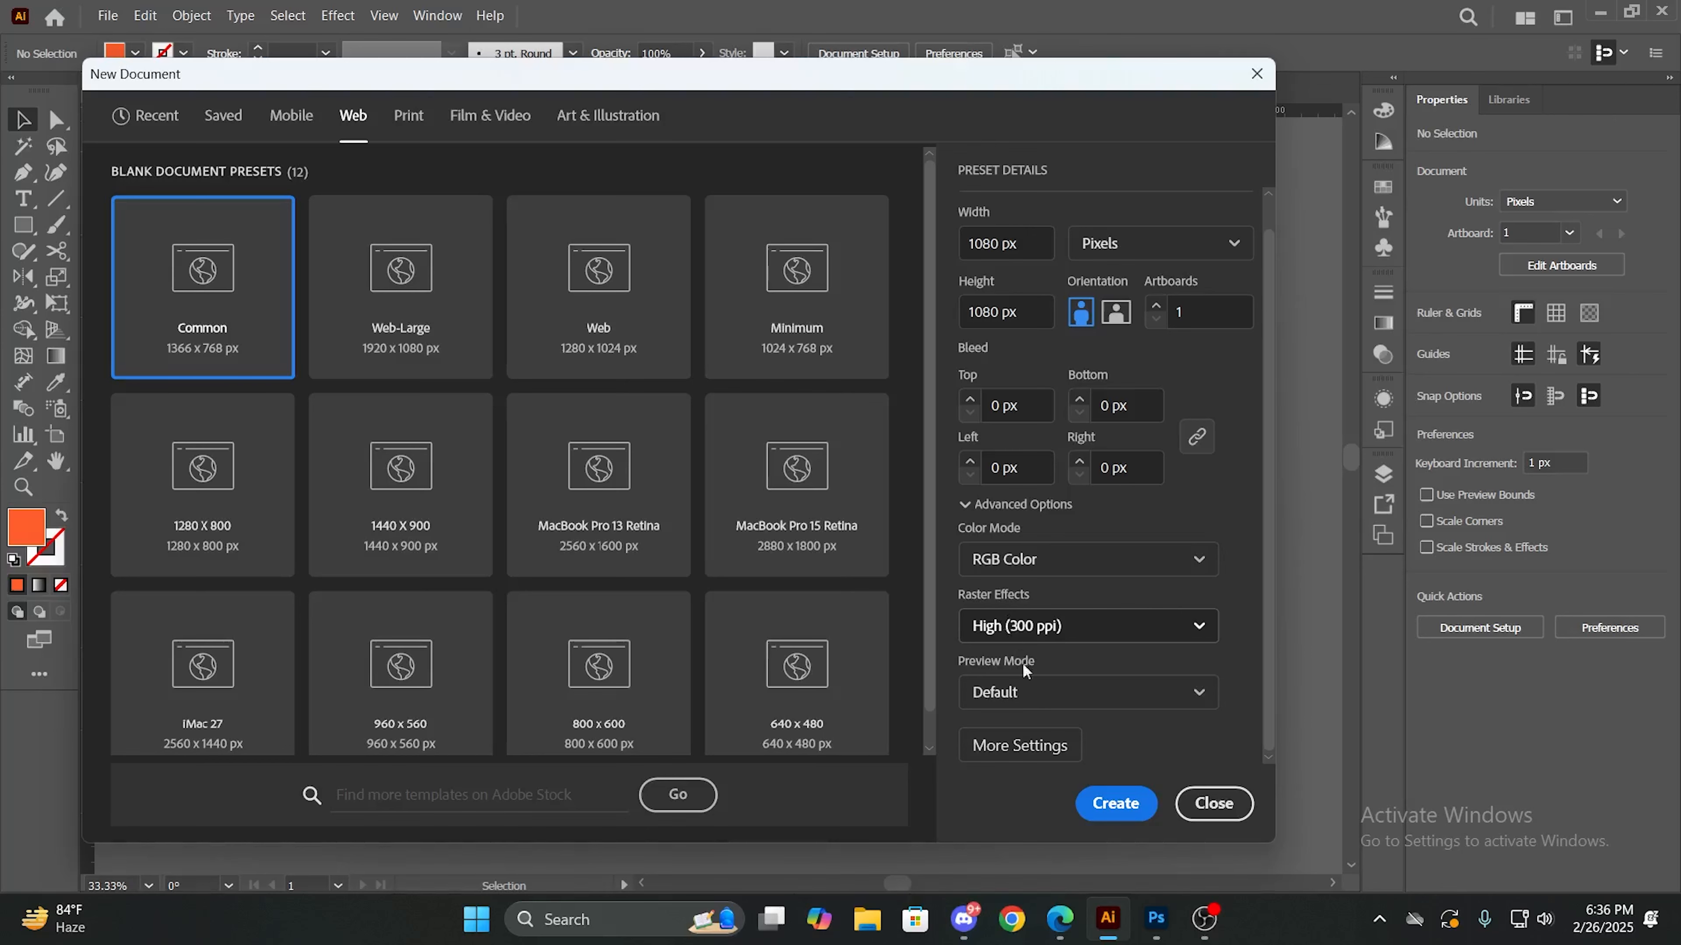
pyautogui.click(1099, 815)
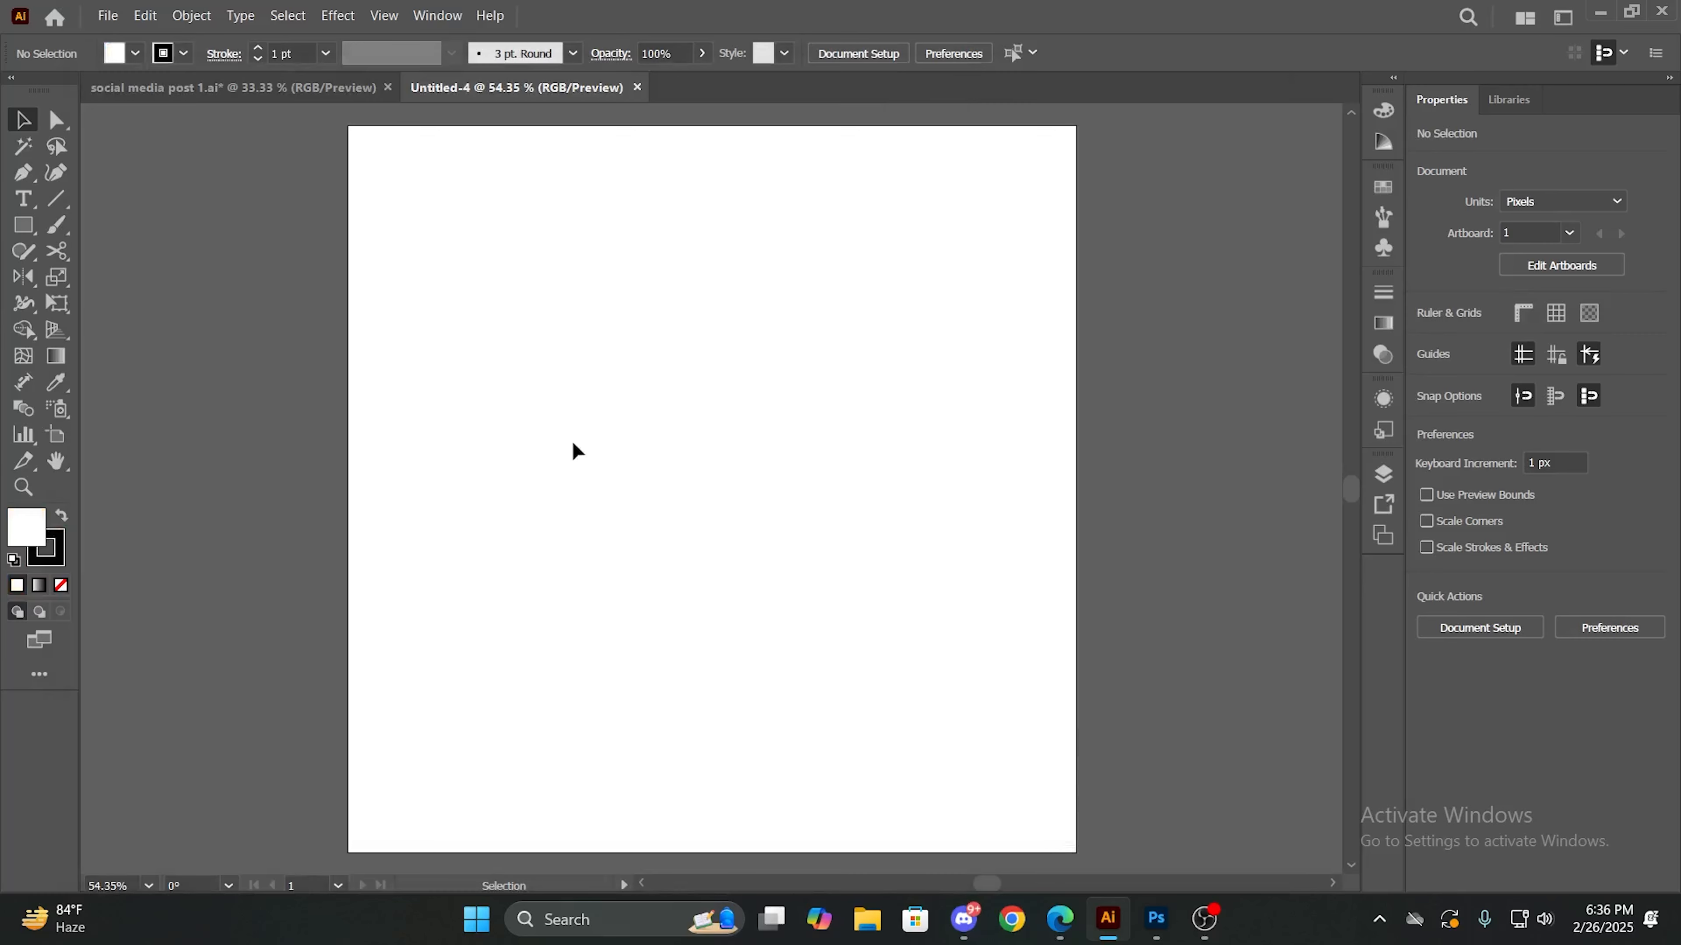
# - Draw an orange-filled rectangle of 1080 x 1080 px that covers the whole artboard
pyautogui.hotkey('ctrl', '-')
pyautogui.hotkey('ctrl', '-')
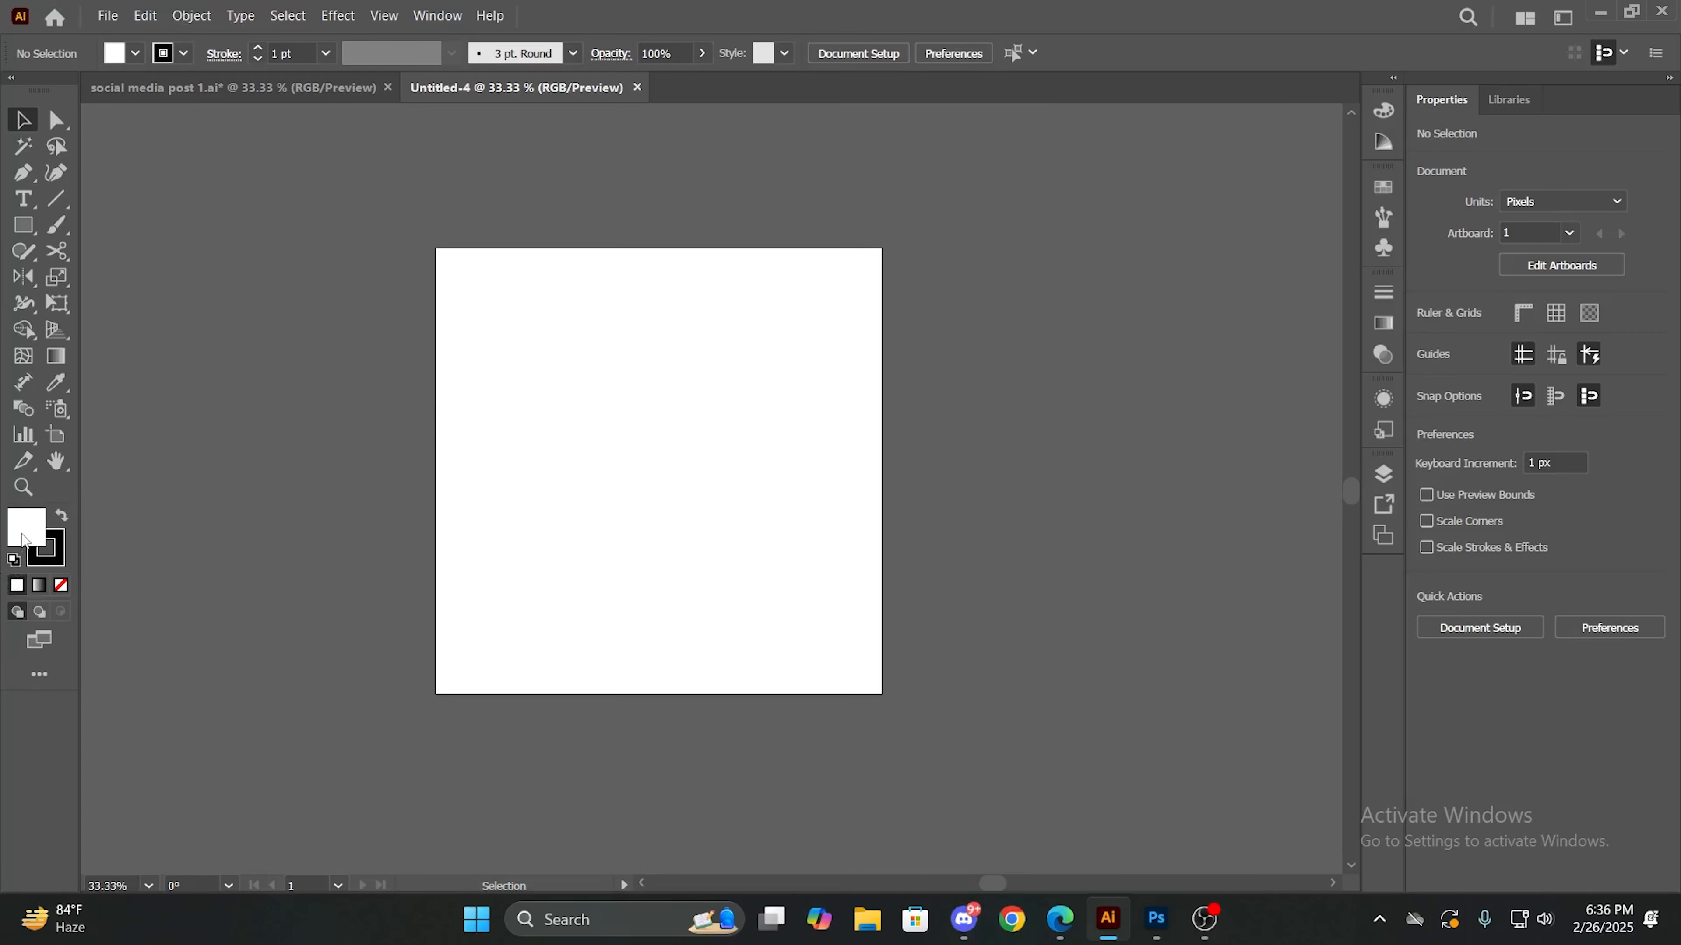
pyautogui.click(32, 229)
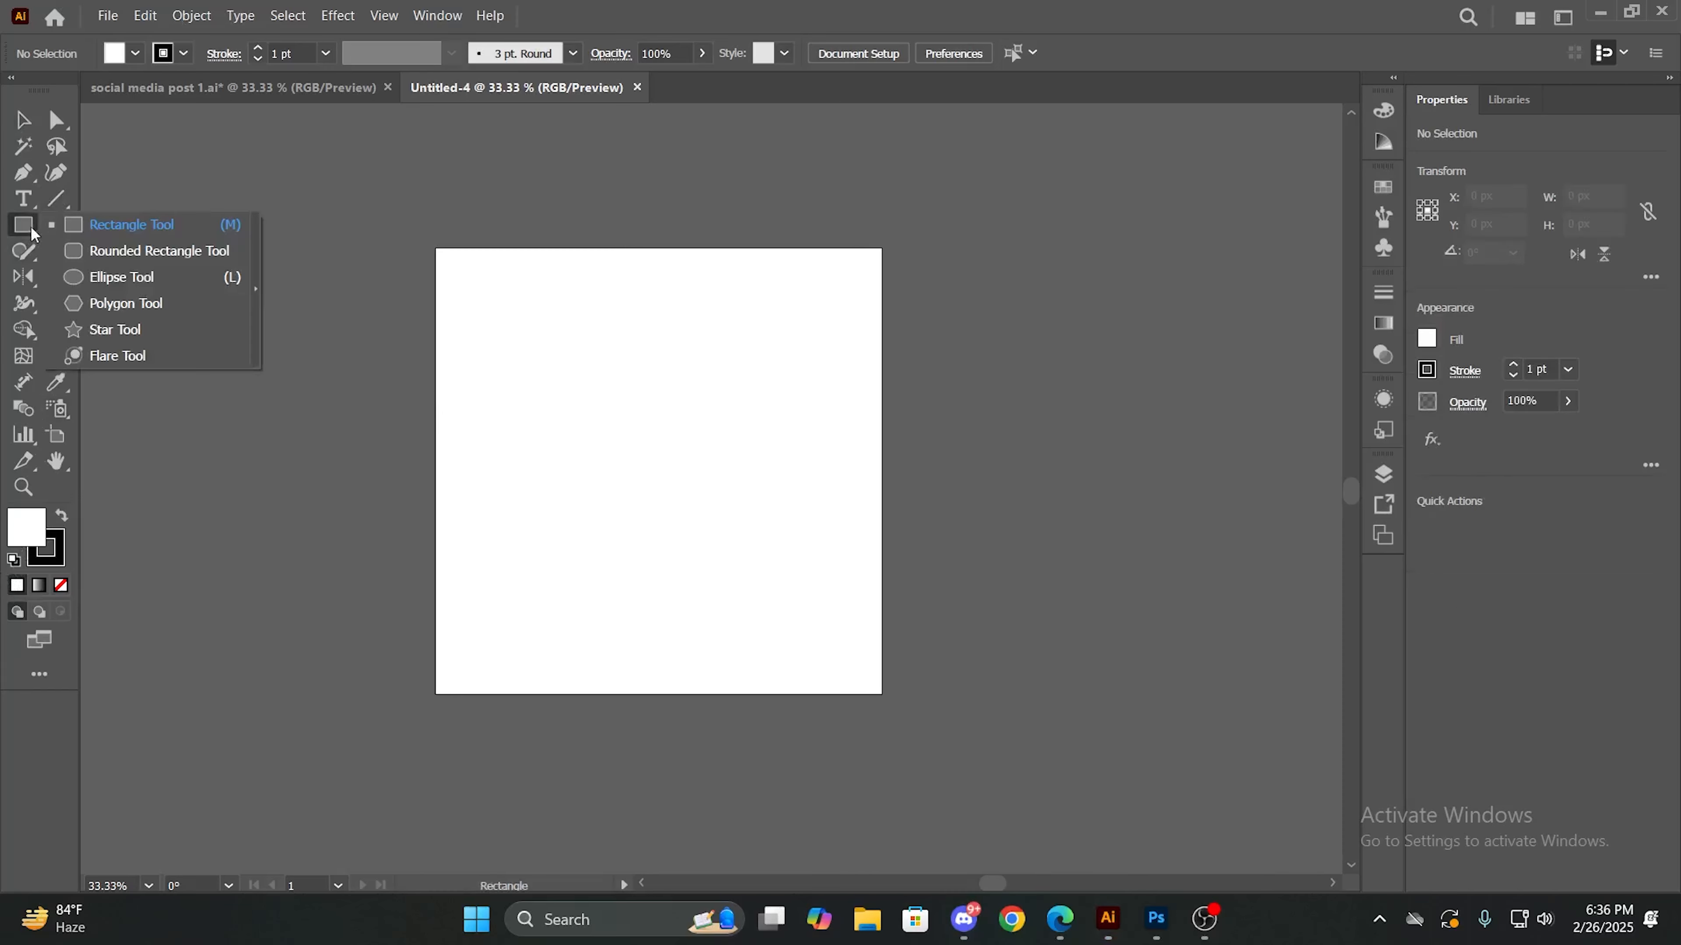
pyautogui.click(141, 53)
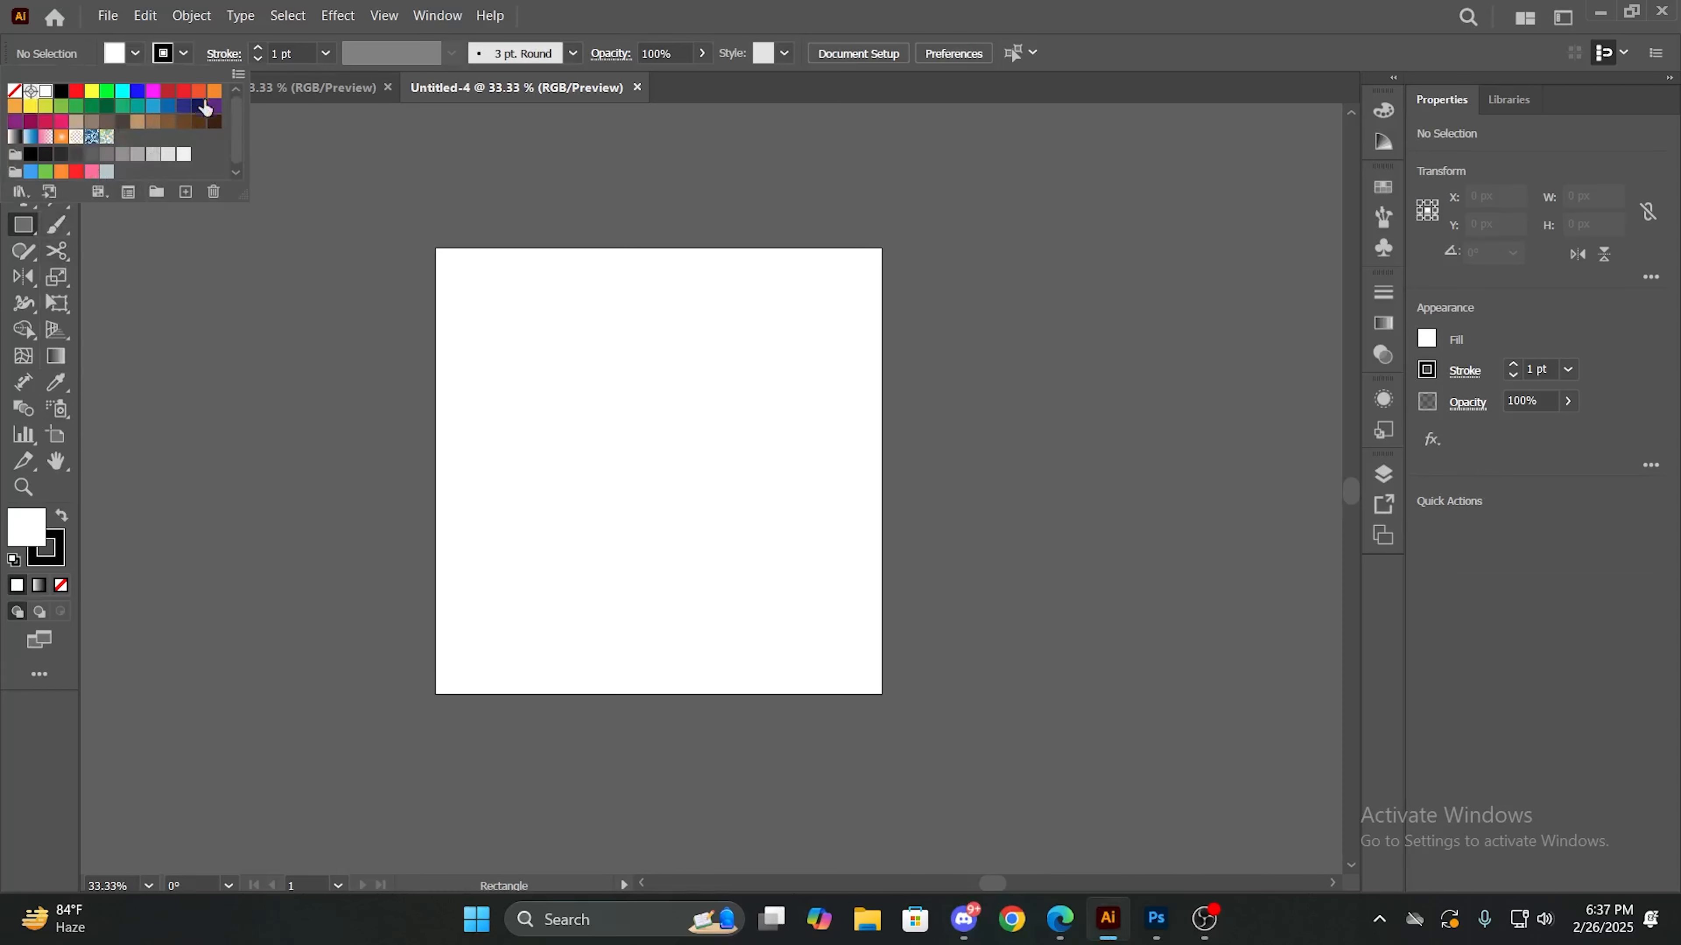
pyautogui.click(216, 91)
pyautogui.click(285, 281)
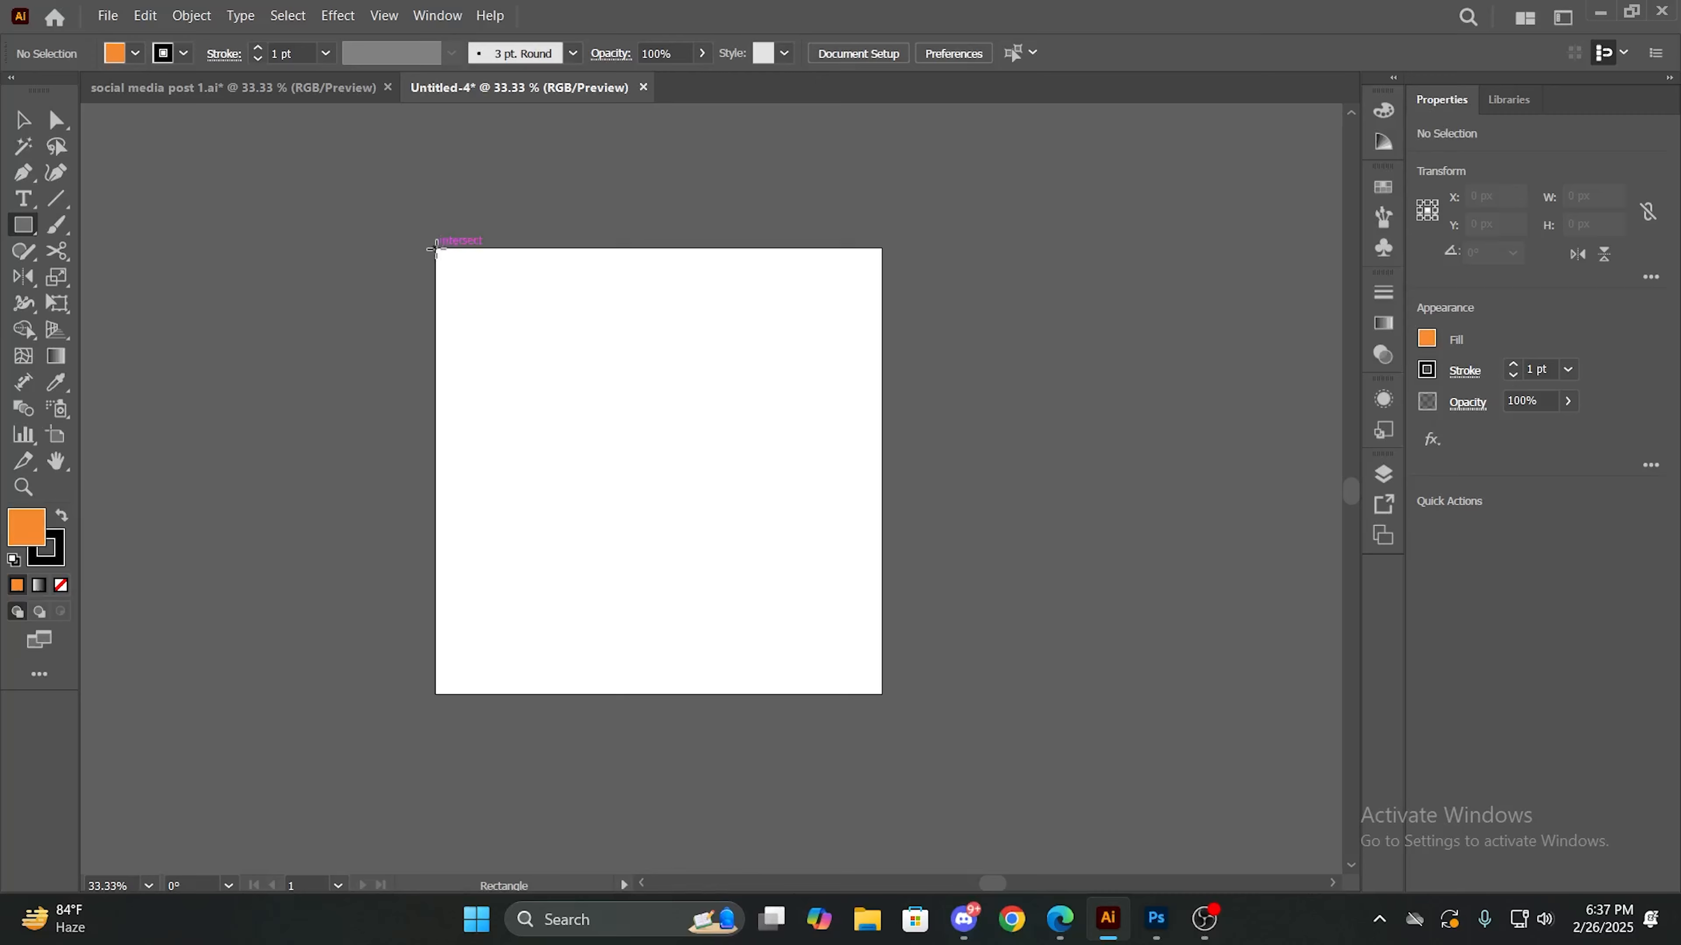
pyautogui.moveTo(433, 249)
pyautogui.mouseDown()
pyautogui.moveTo(484, 341)
pyautogui.moveTo(807, 601)
pyautogui.moveTo(882, 694)
pyautogui.mouseUp()
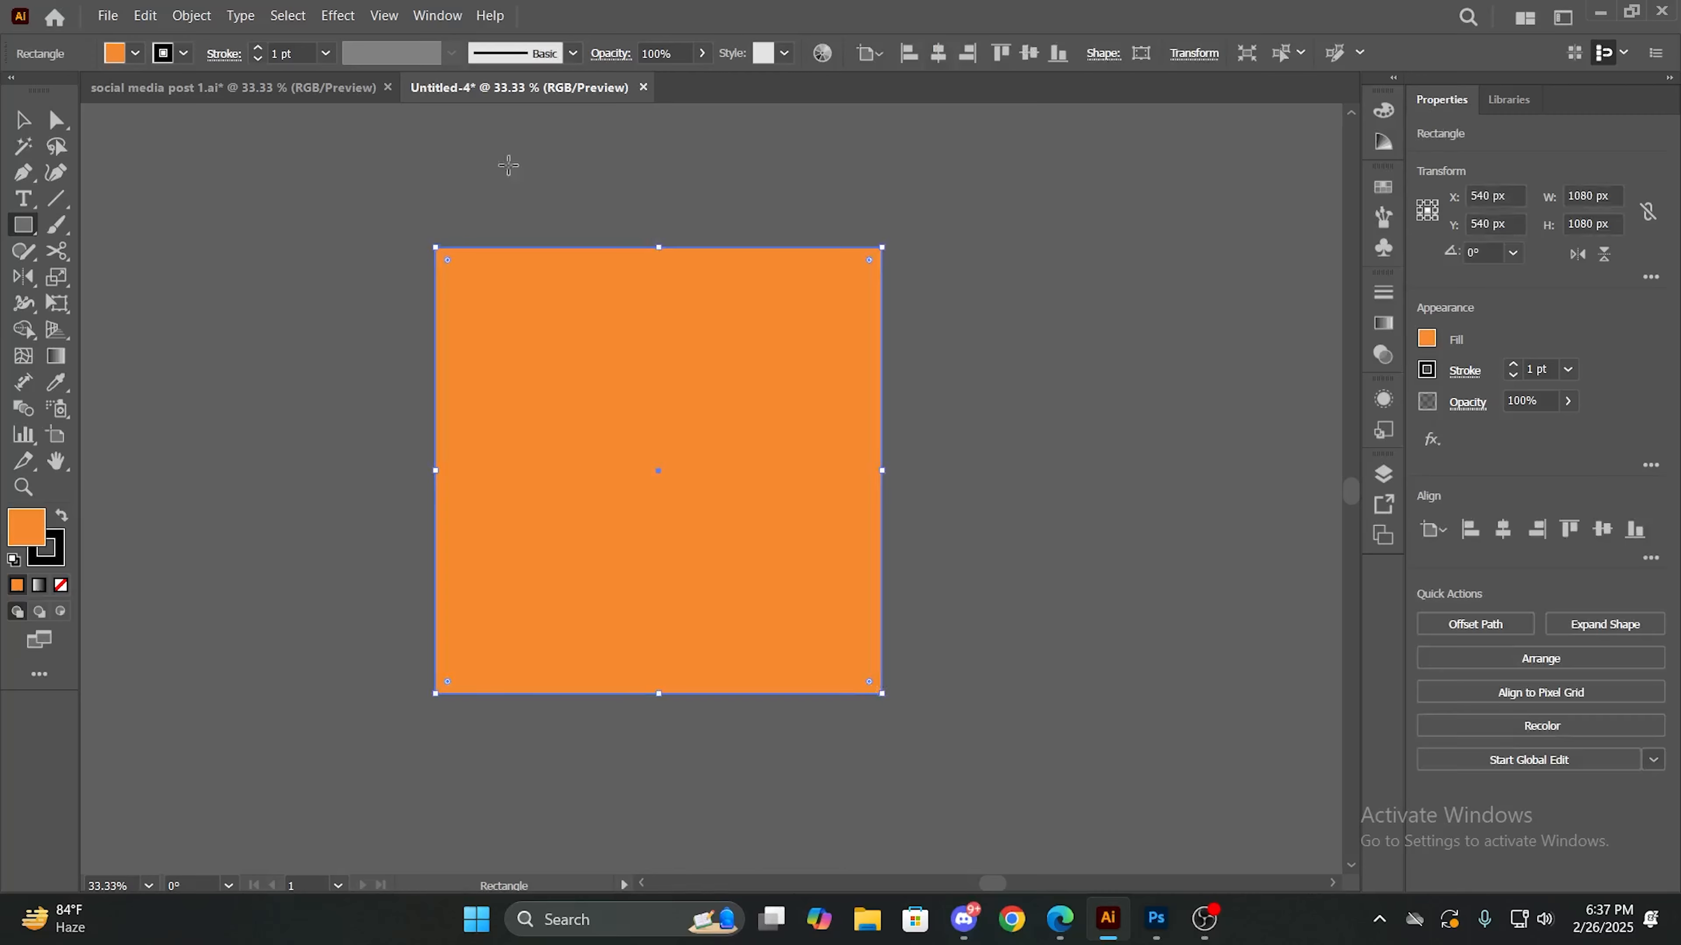
# - Lock the orange background rectangle so it cannot be moved
pyautogui.click(22, 119)
pyautogui.click(278, 238)
pyautogui.moveTo(635, 359); pyautogui.dragTo(544, 360)
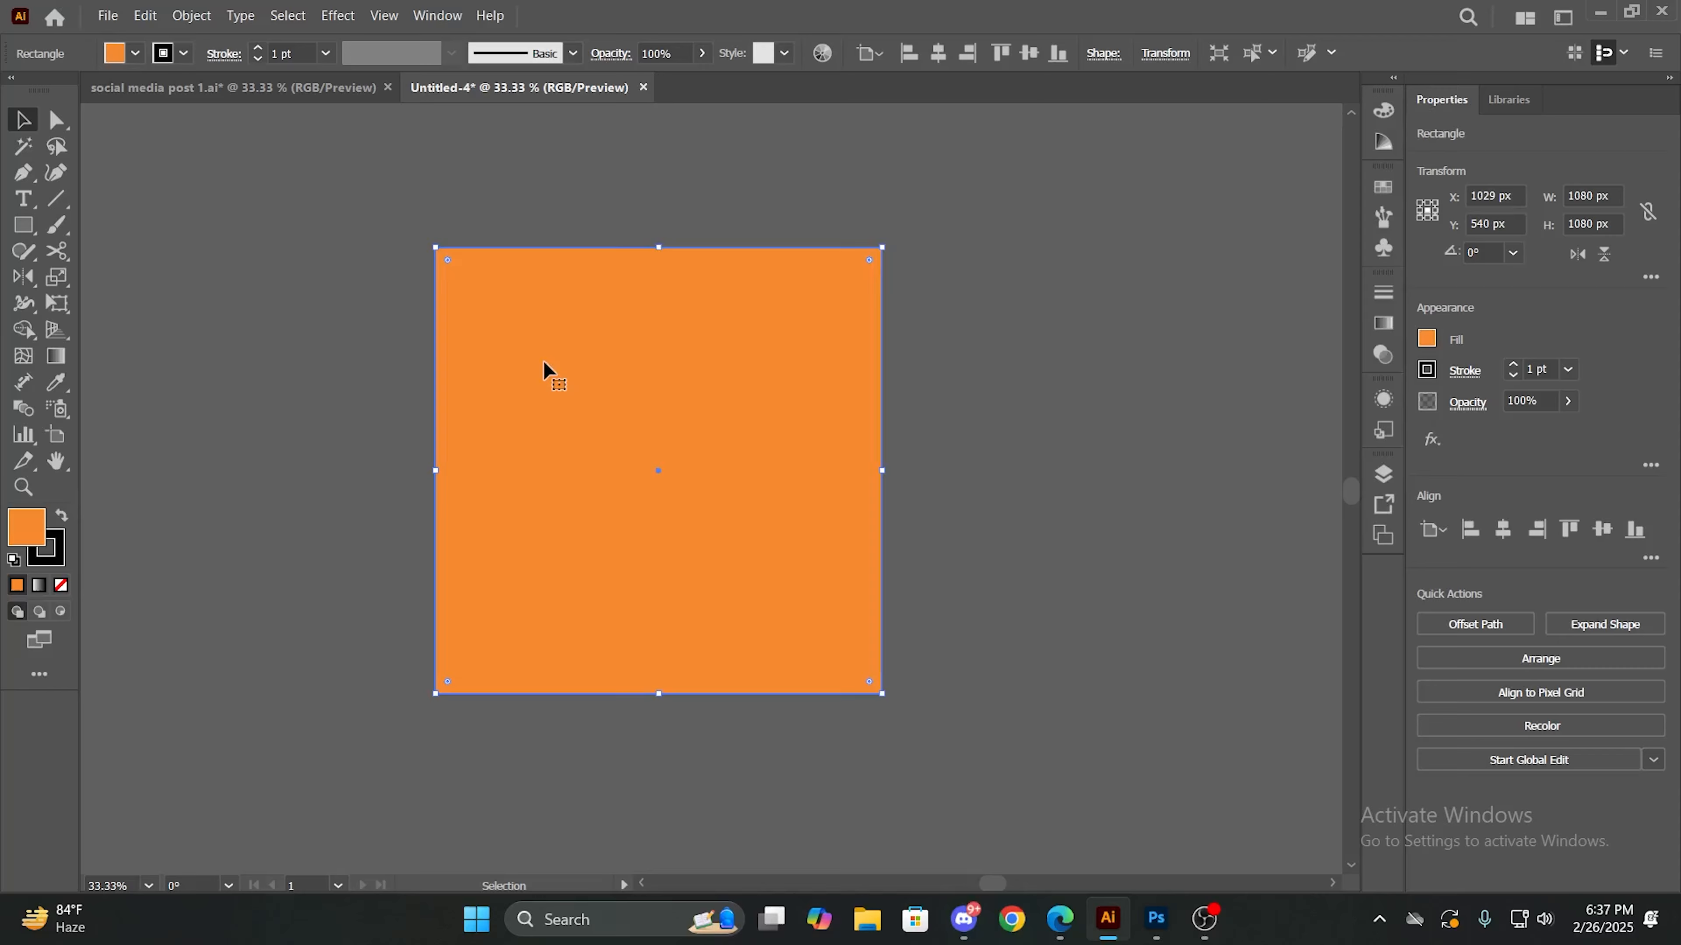
pyautogui.rightClick(630, 397)
pyautogui.press('Escape')
pyautogui.click(193, 17)
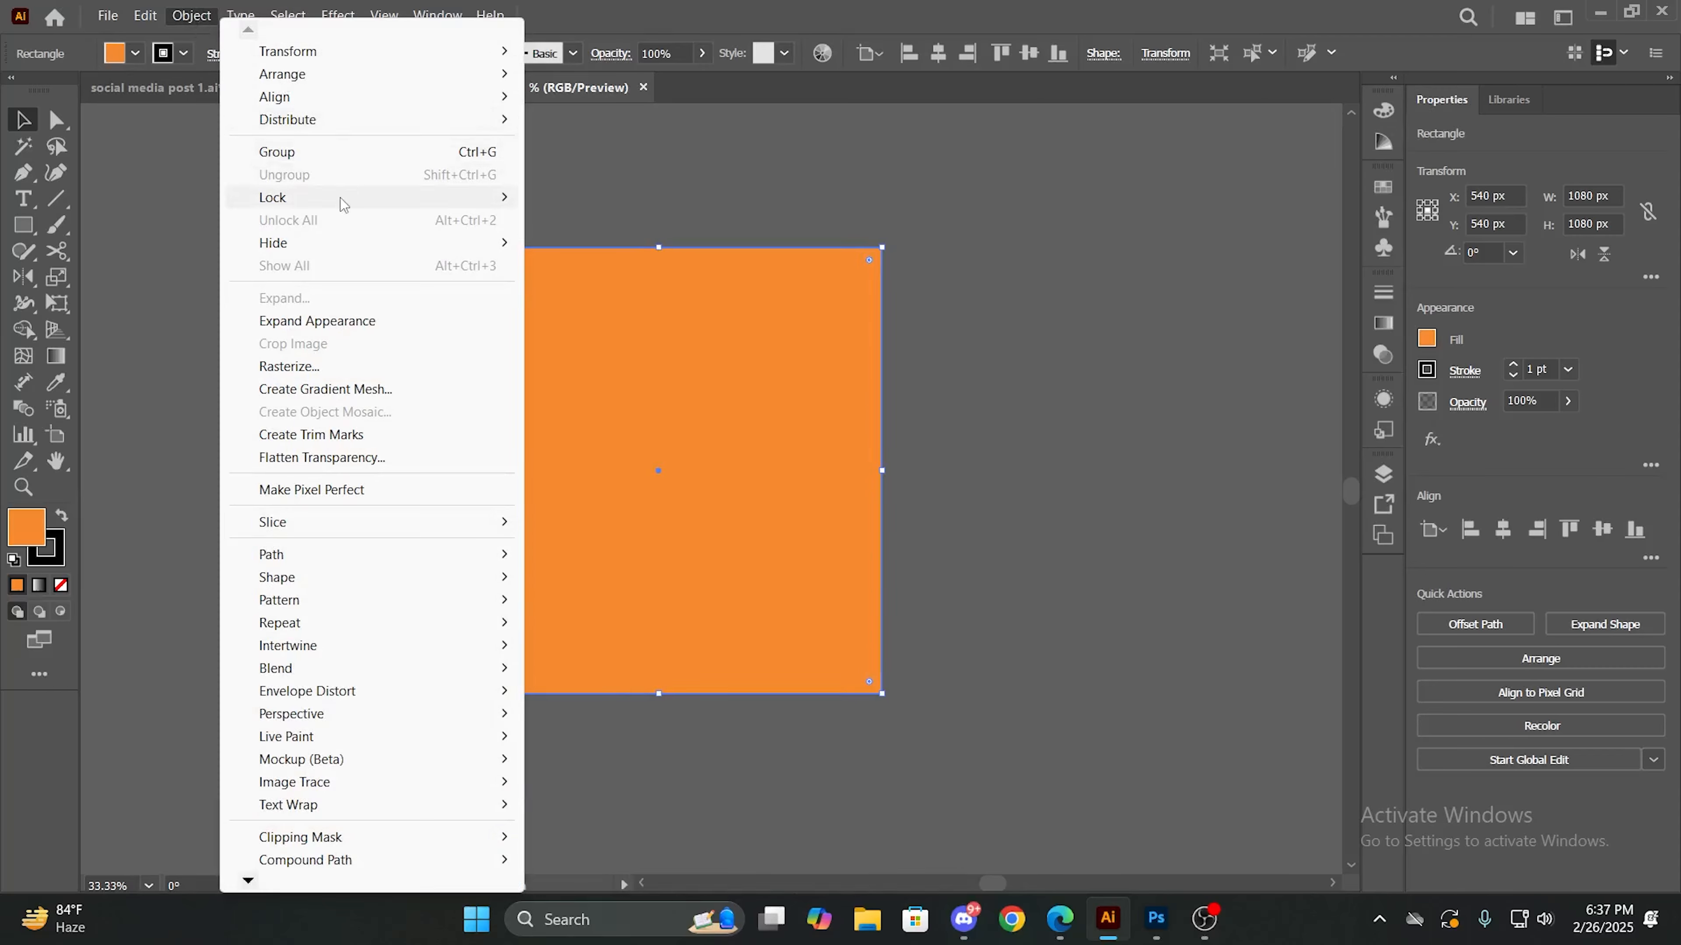
pyautogui.moveTo(339, 202)
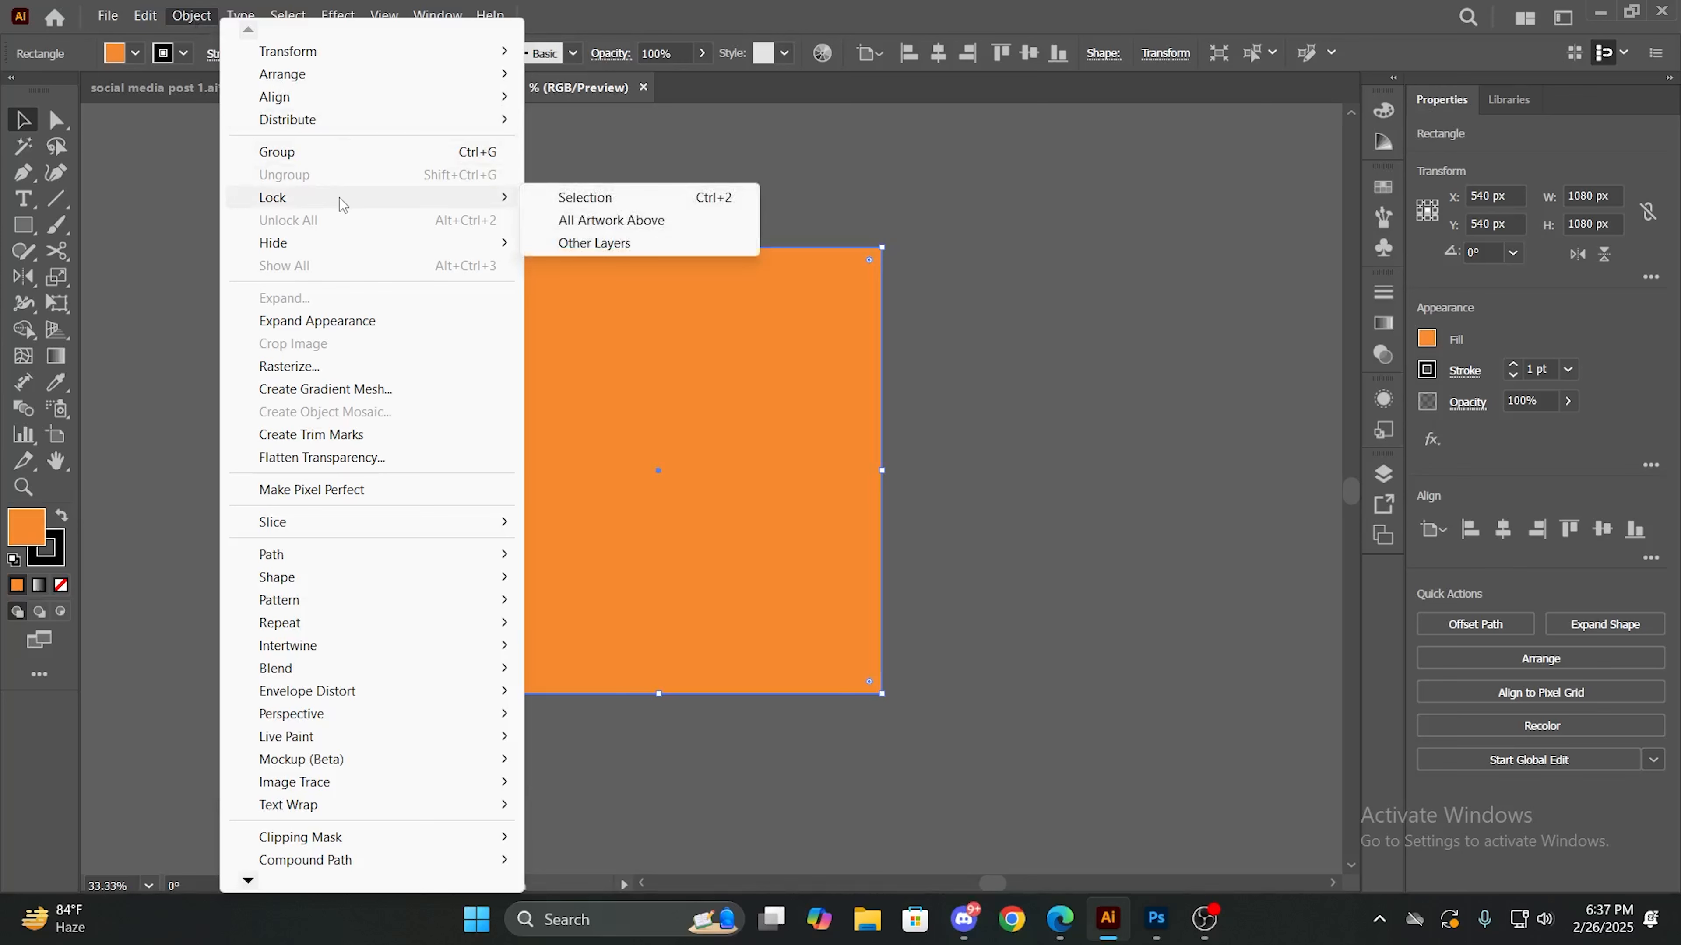
pyautogui.click(604, 199)
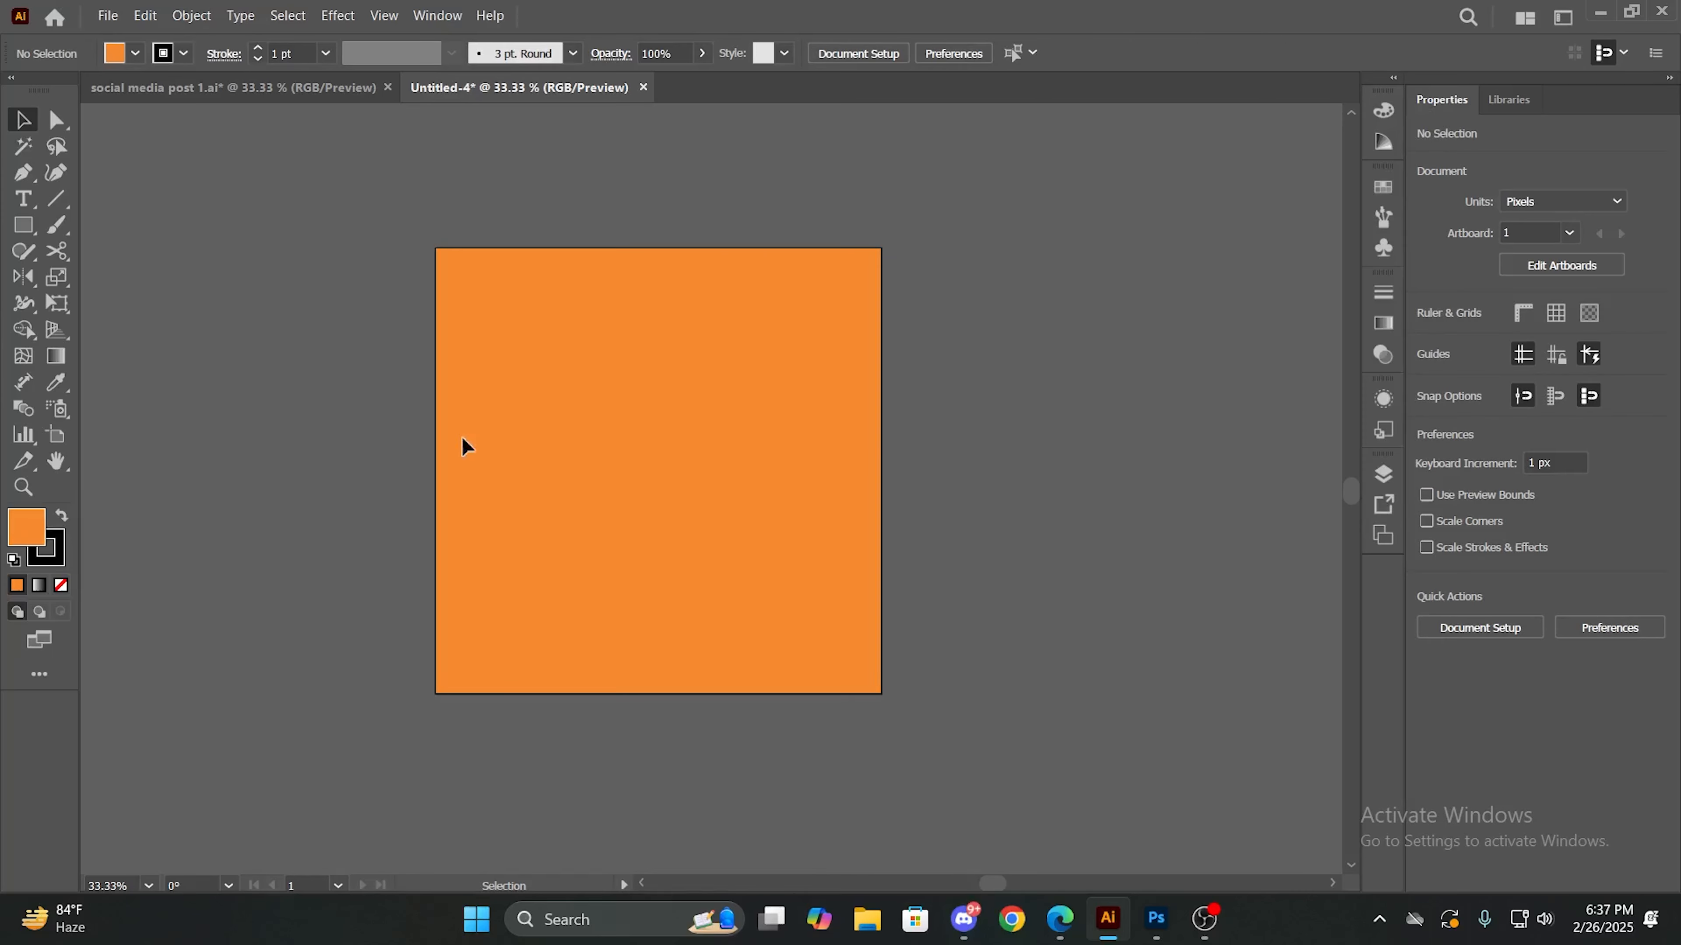
# - Activate the Pen tool for drawing over the locked orange background
pyautogui.scroll(-1, 506, 439)
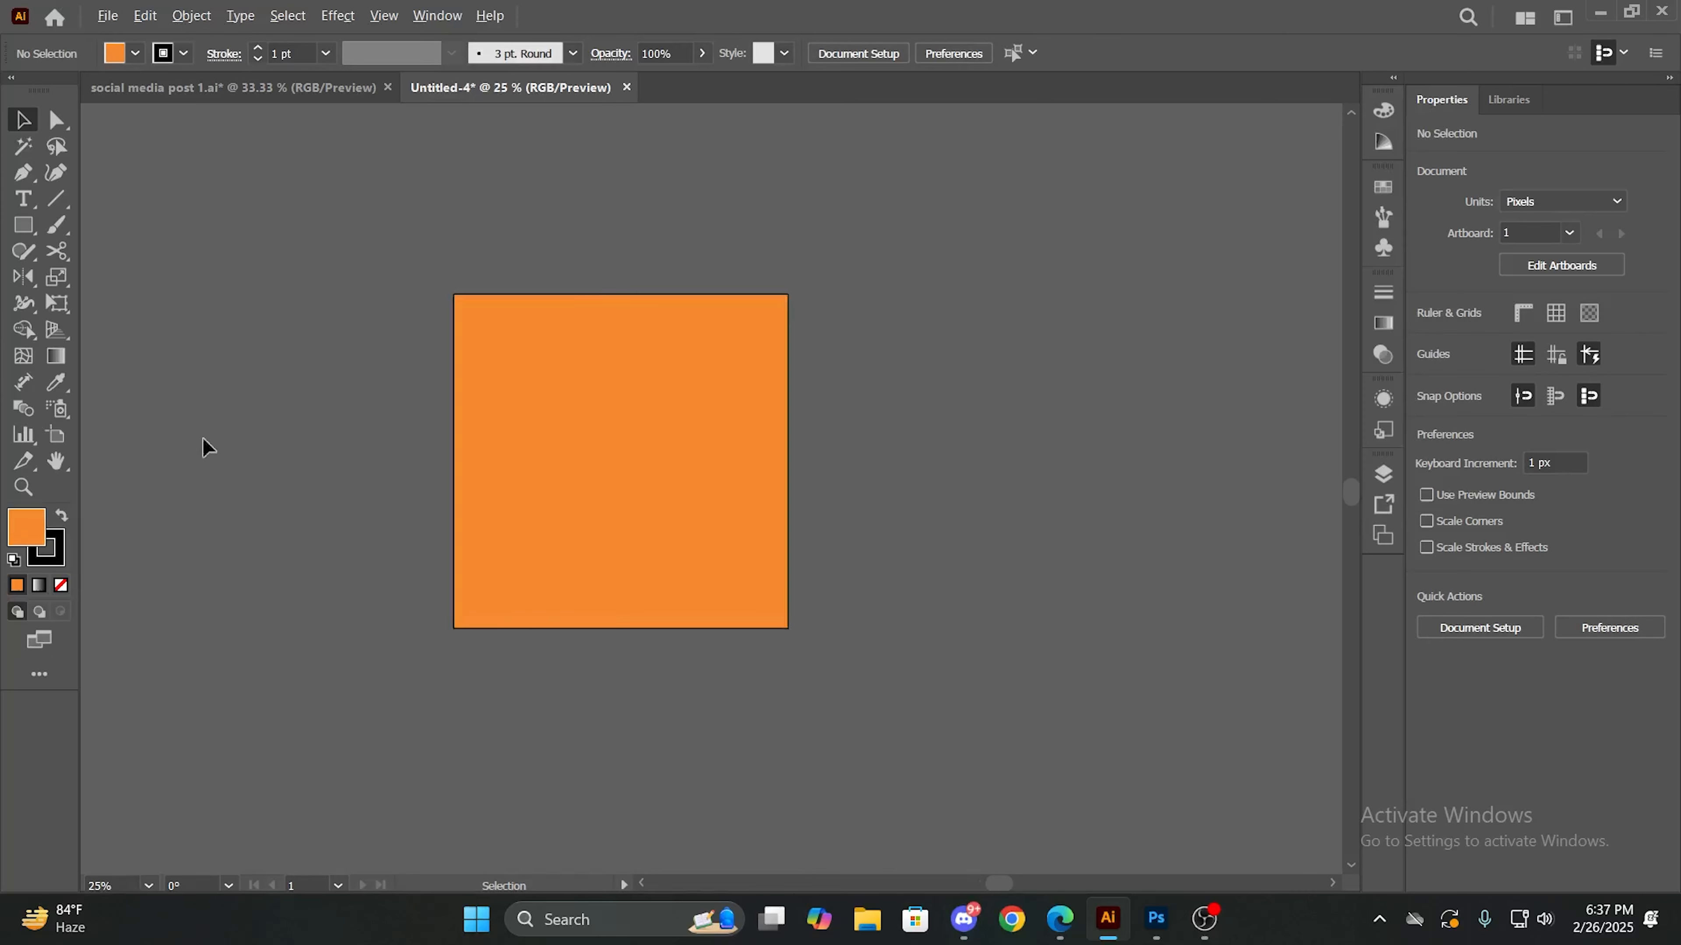
pyautogui.press('p')
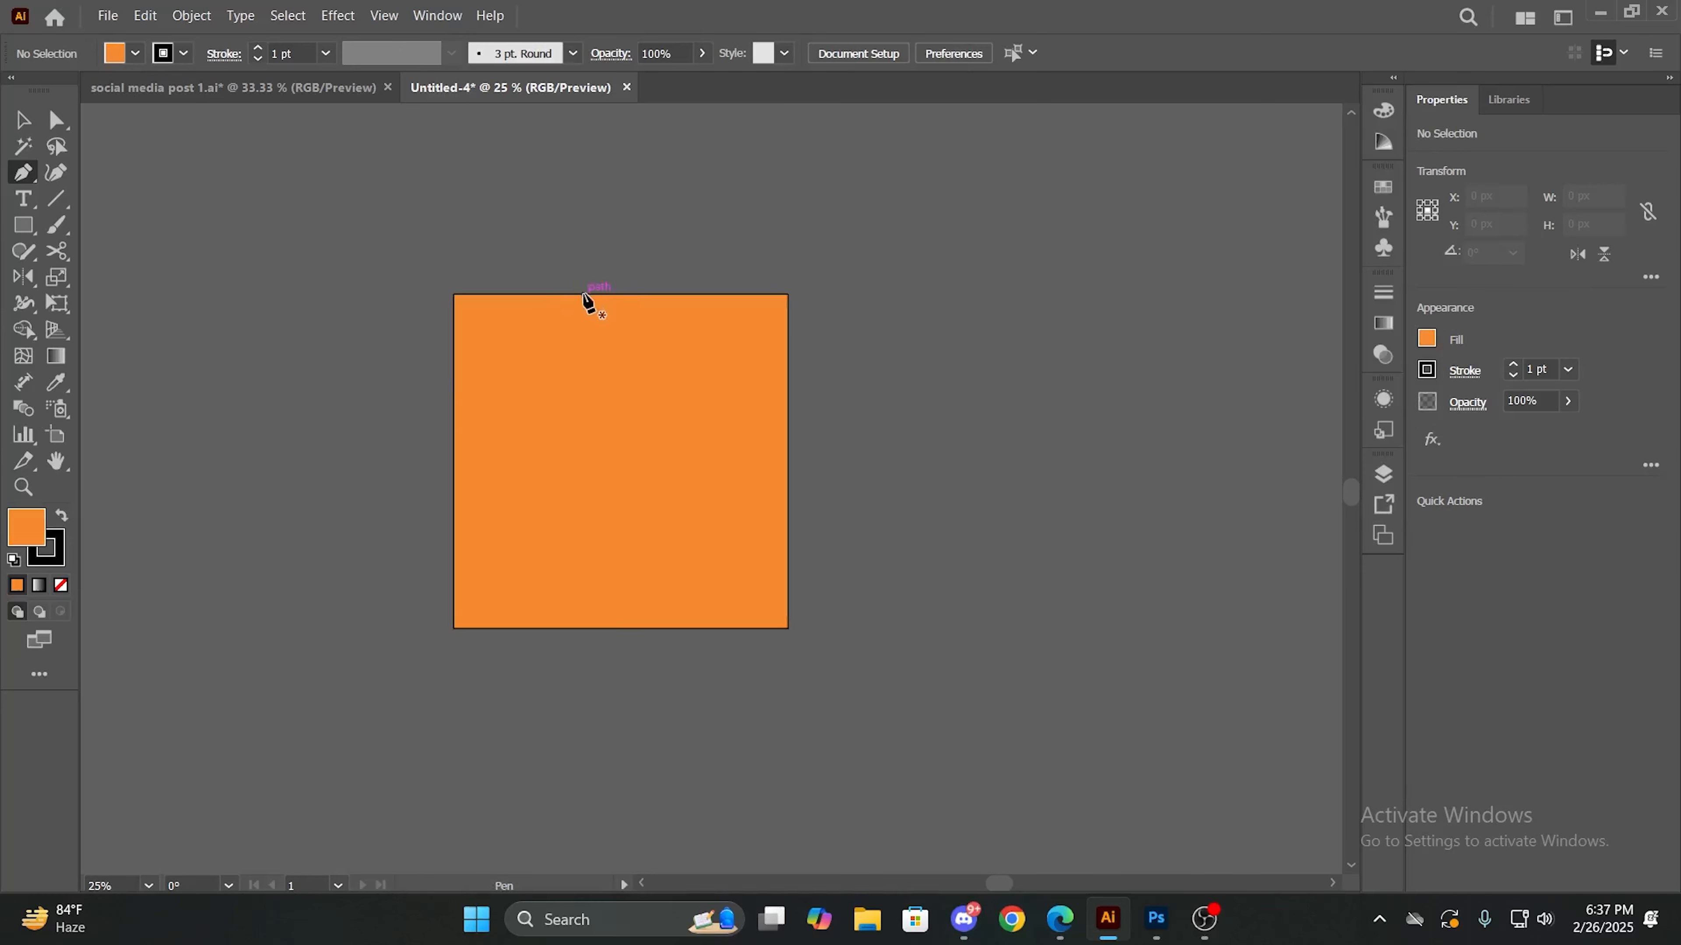
pyautogui.rightClick(27, 176)
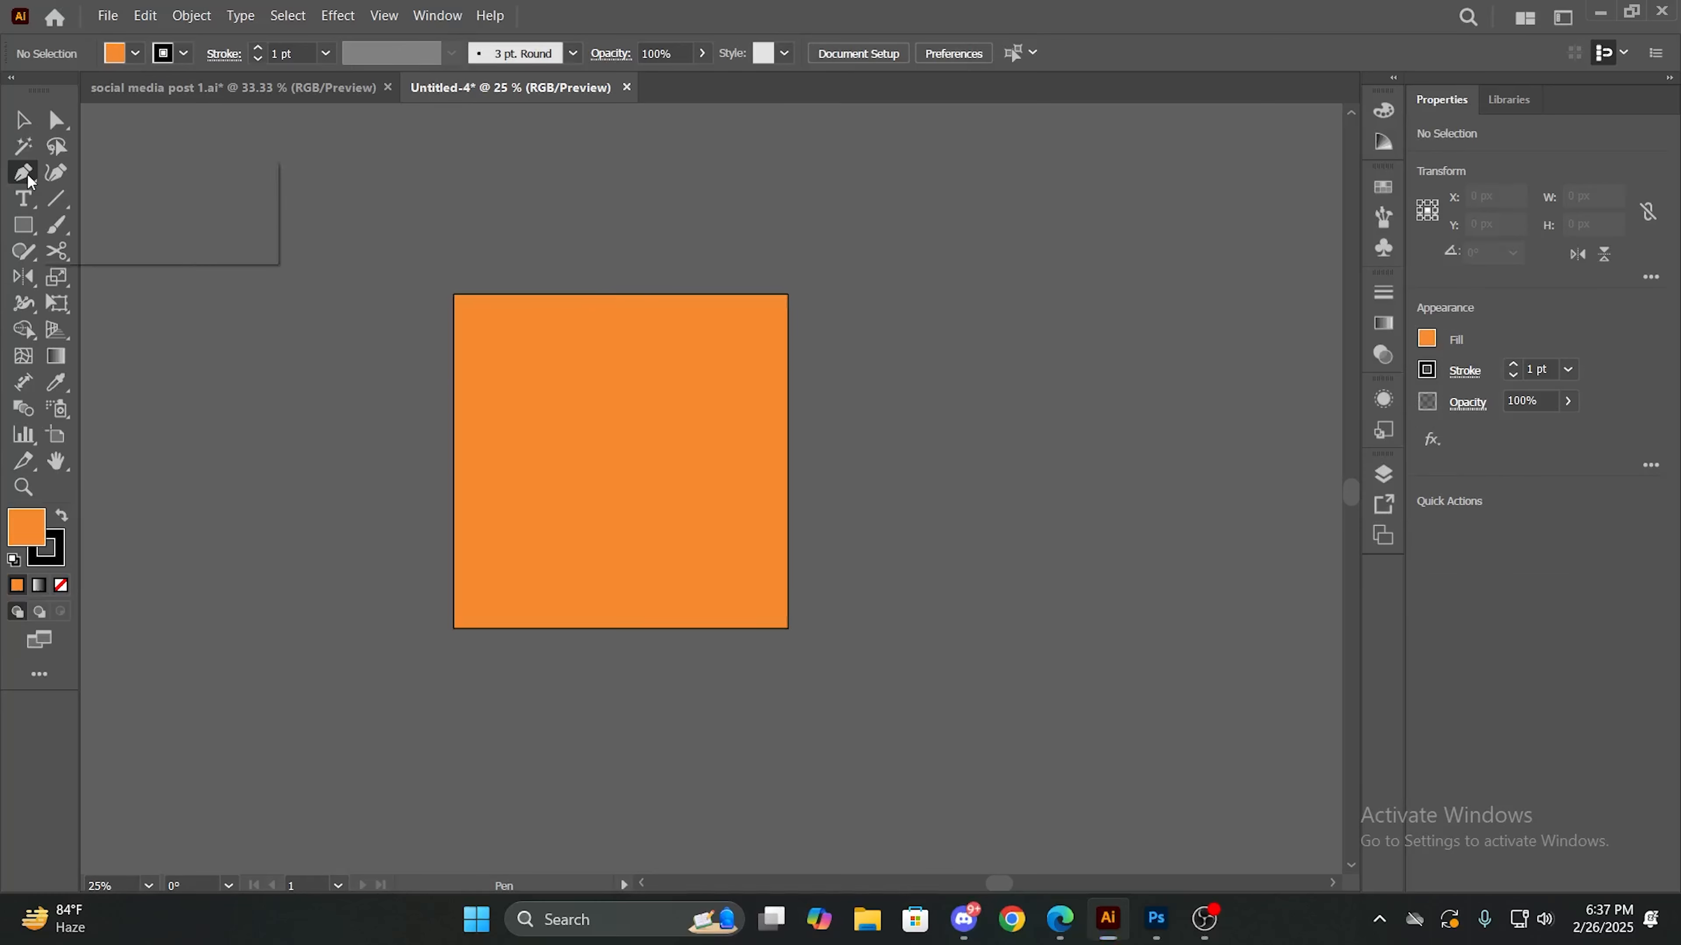
pyautogui.click(71, 179)
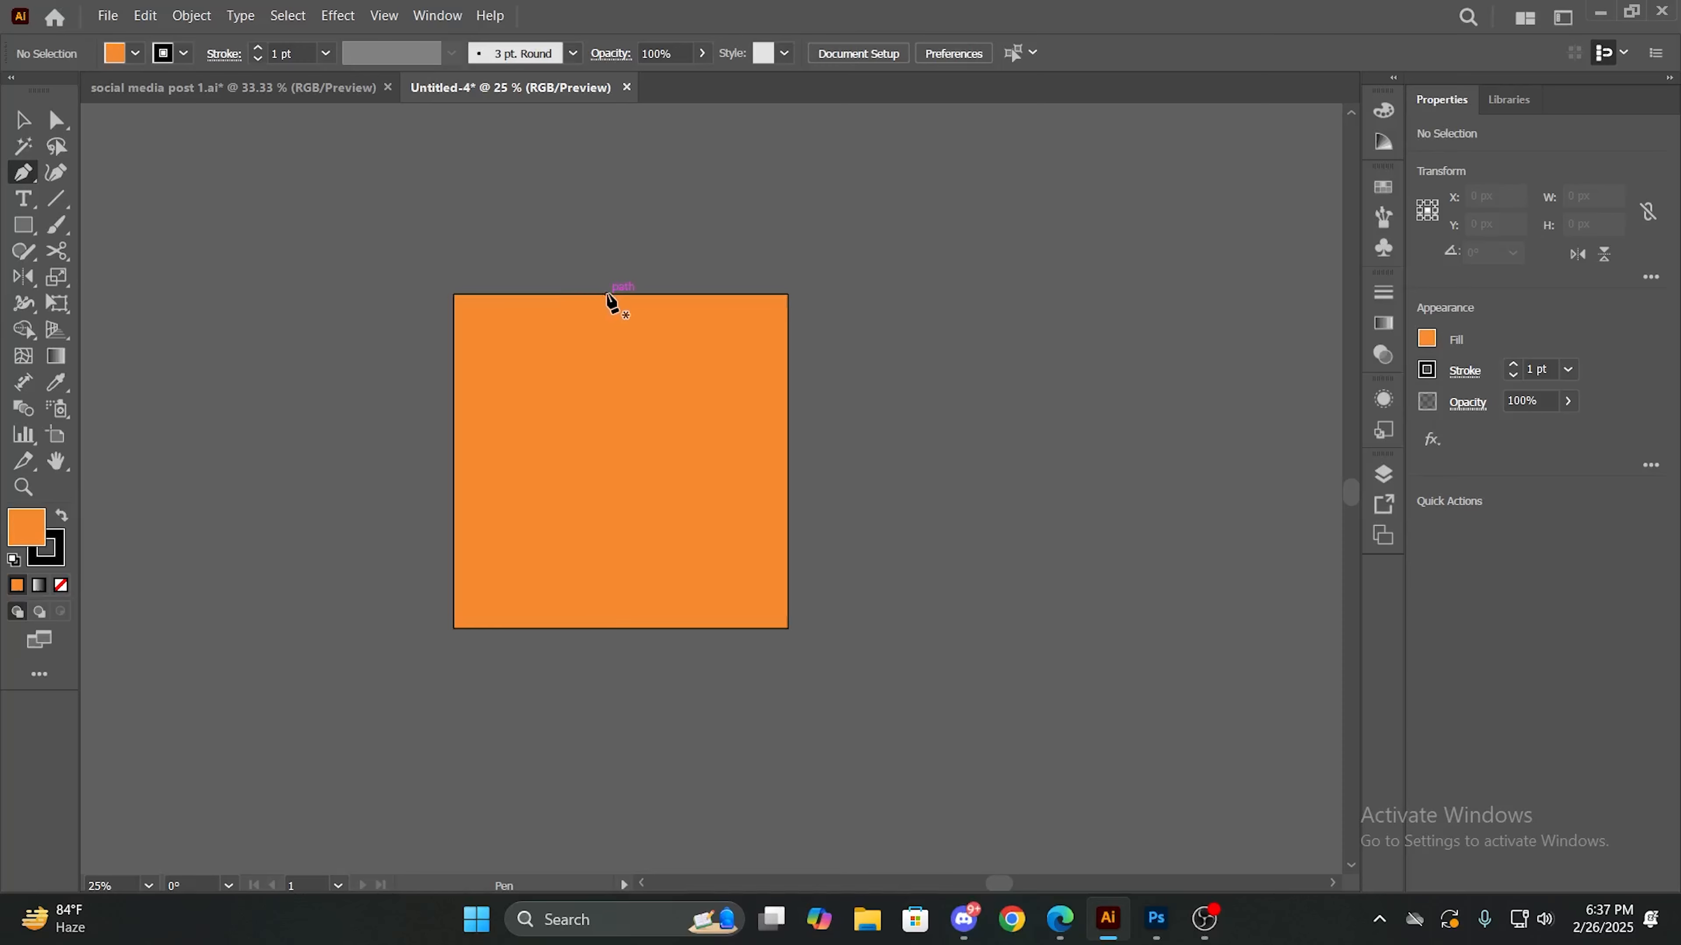
pyautogui.click(606, 293)
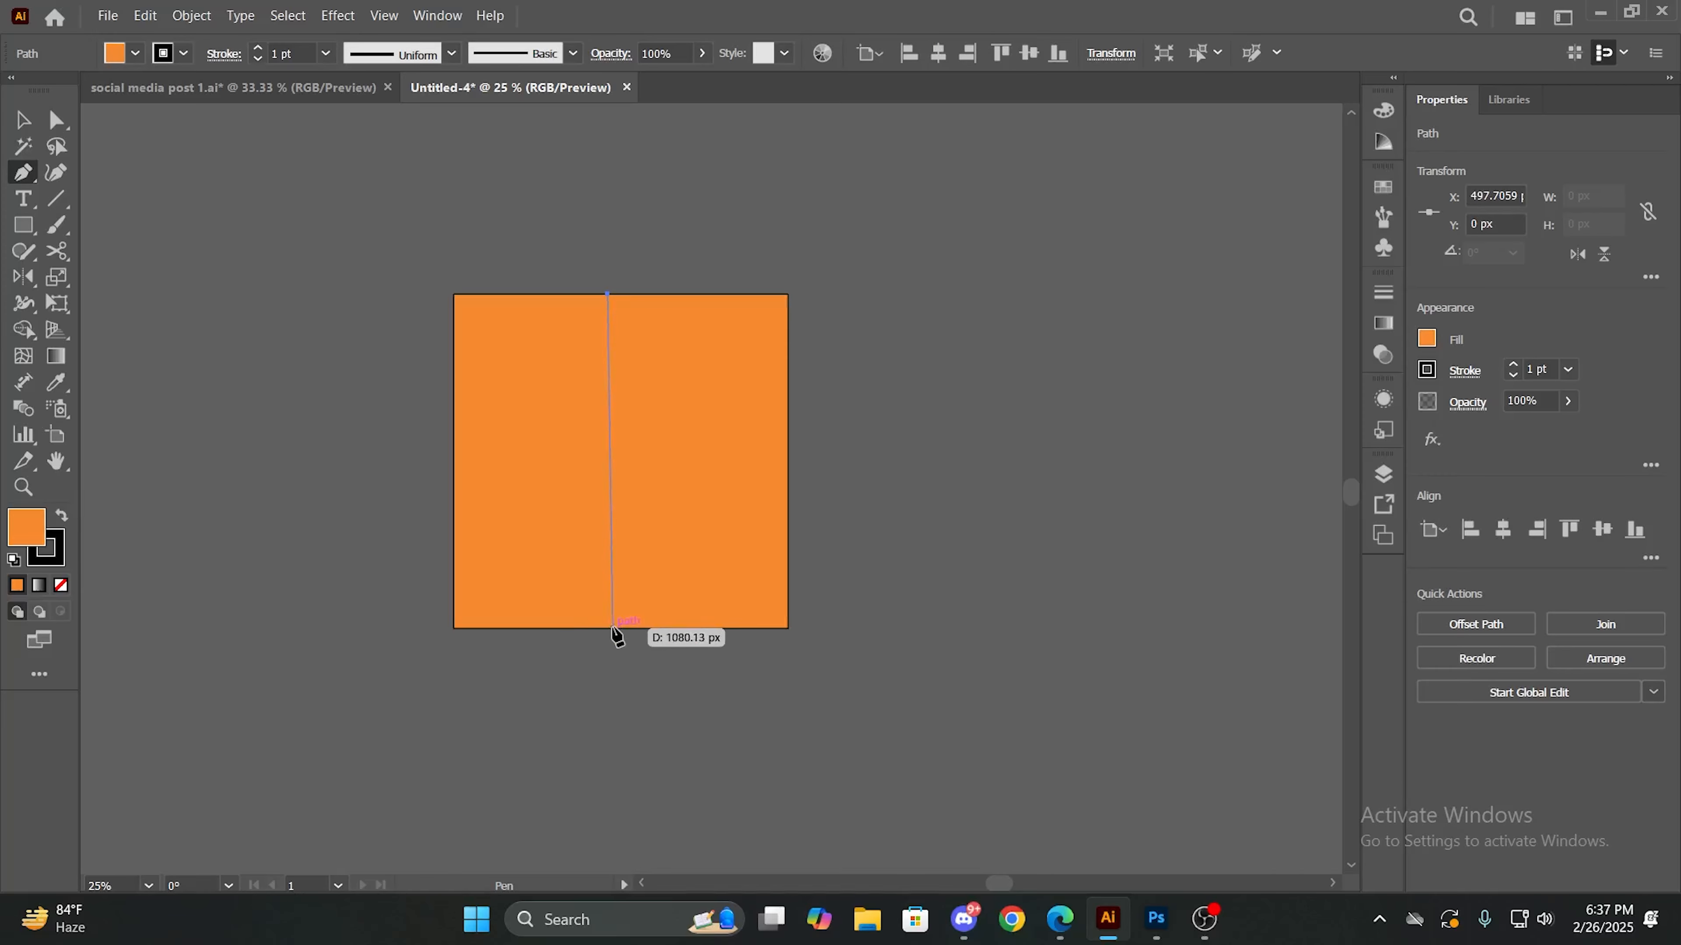
pyautogui.moveTo(613, 627); pyautogui.dragTo(466, 753)
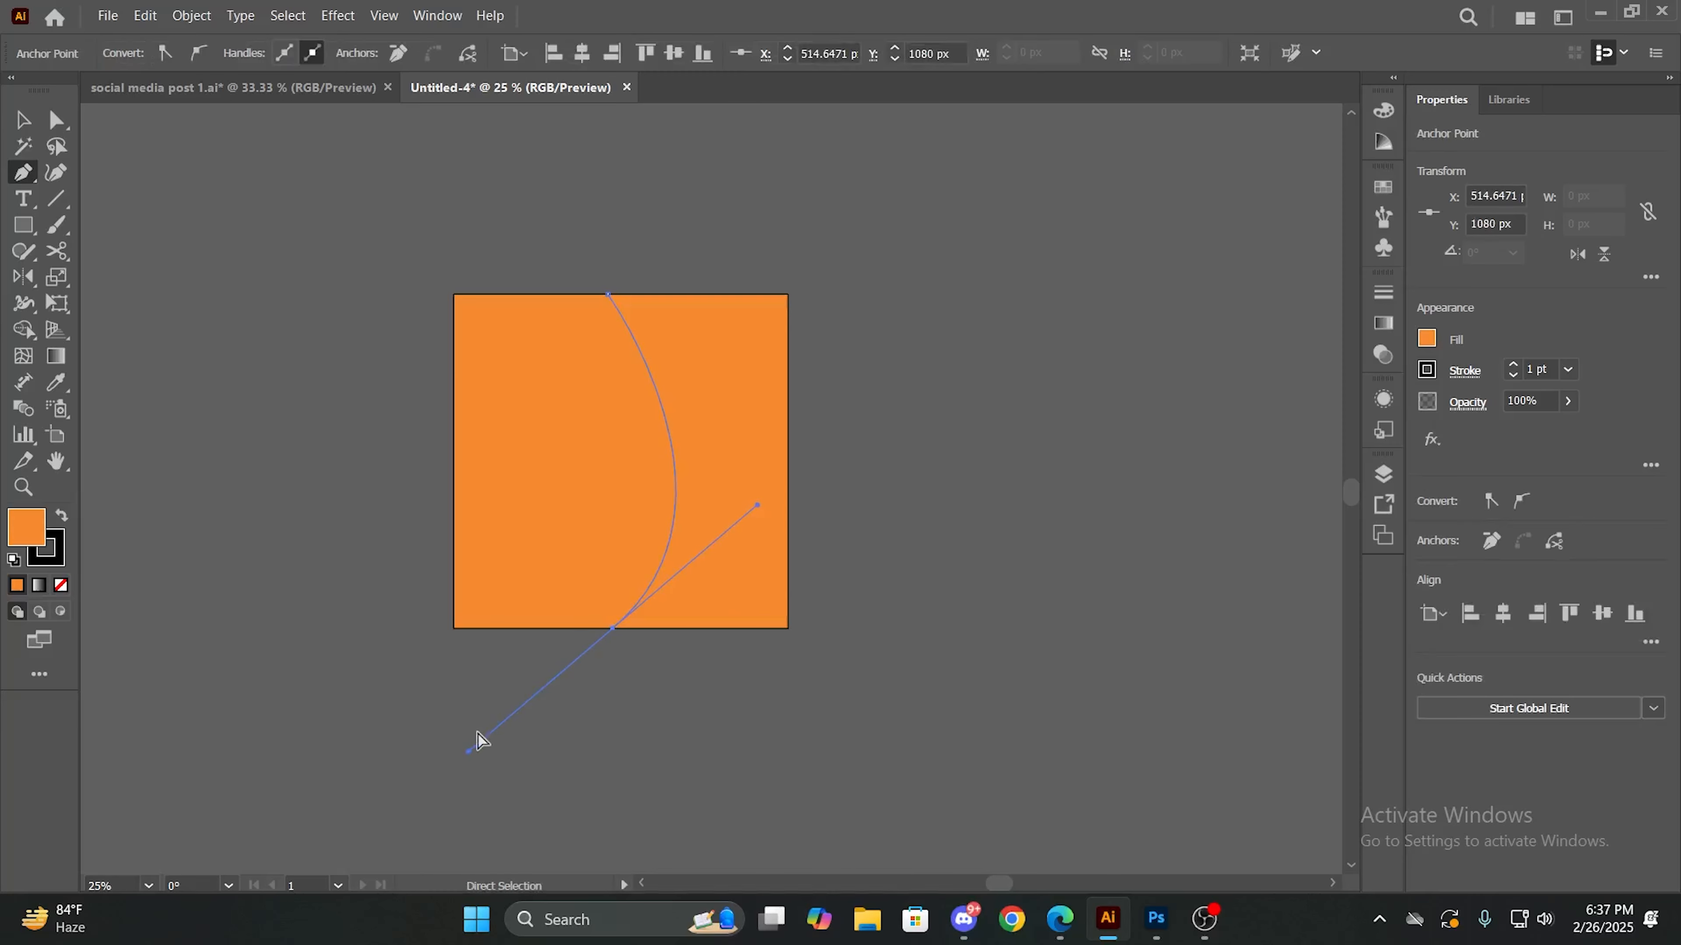
pyautogui.keyDown('ctrl'); pyautogui.click(481, 740); pyautogui.keyUp('ctrl')
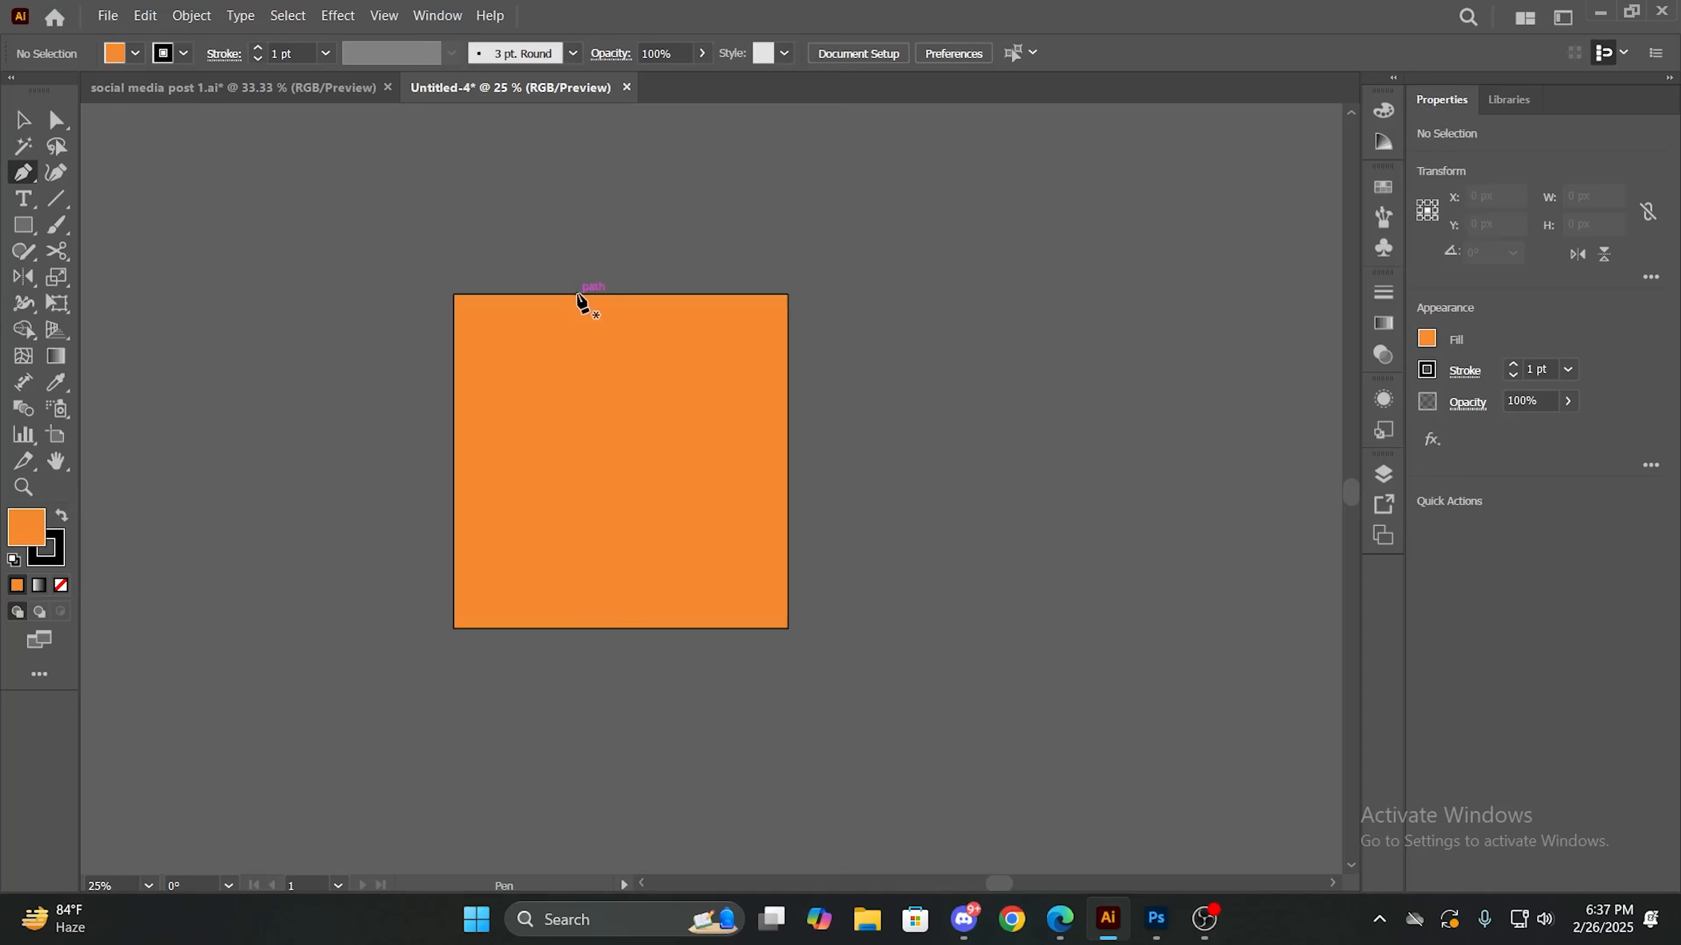
# - Draw a closed shape over the artboard's left part, from about X 399 px on the top edge, with its right side curving outward
pyautogui.click(577, 295)
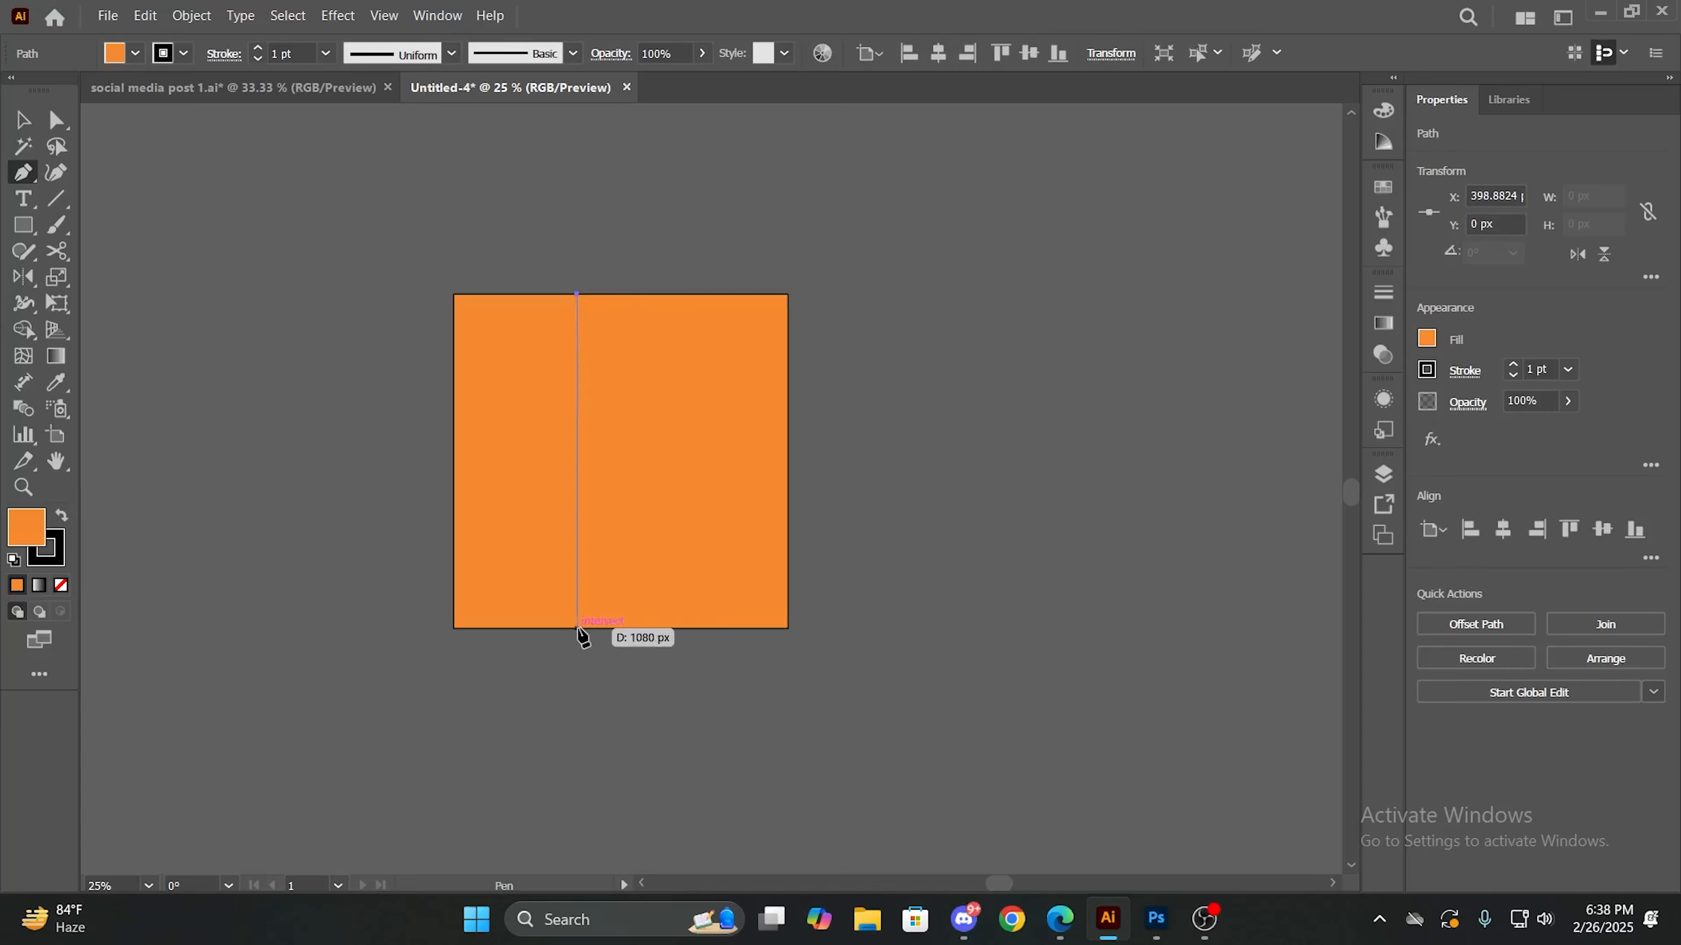
pyautogui.moveTo(578, 629); pyautogui.dragTo(453, 629)
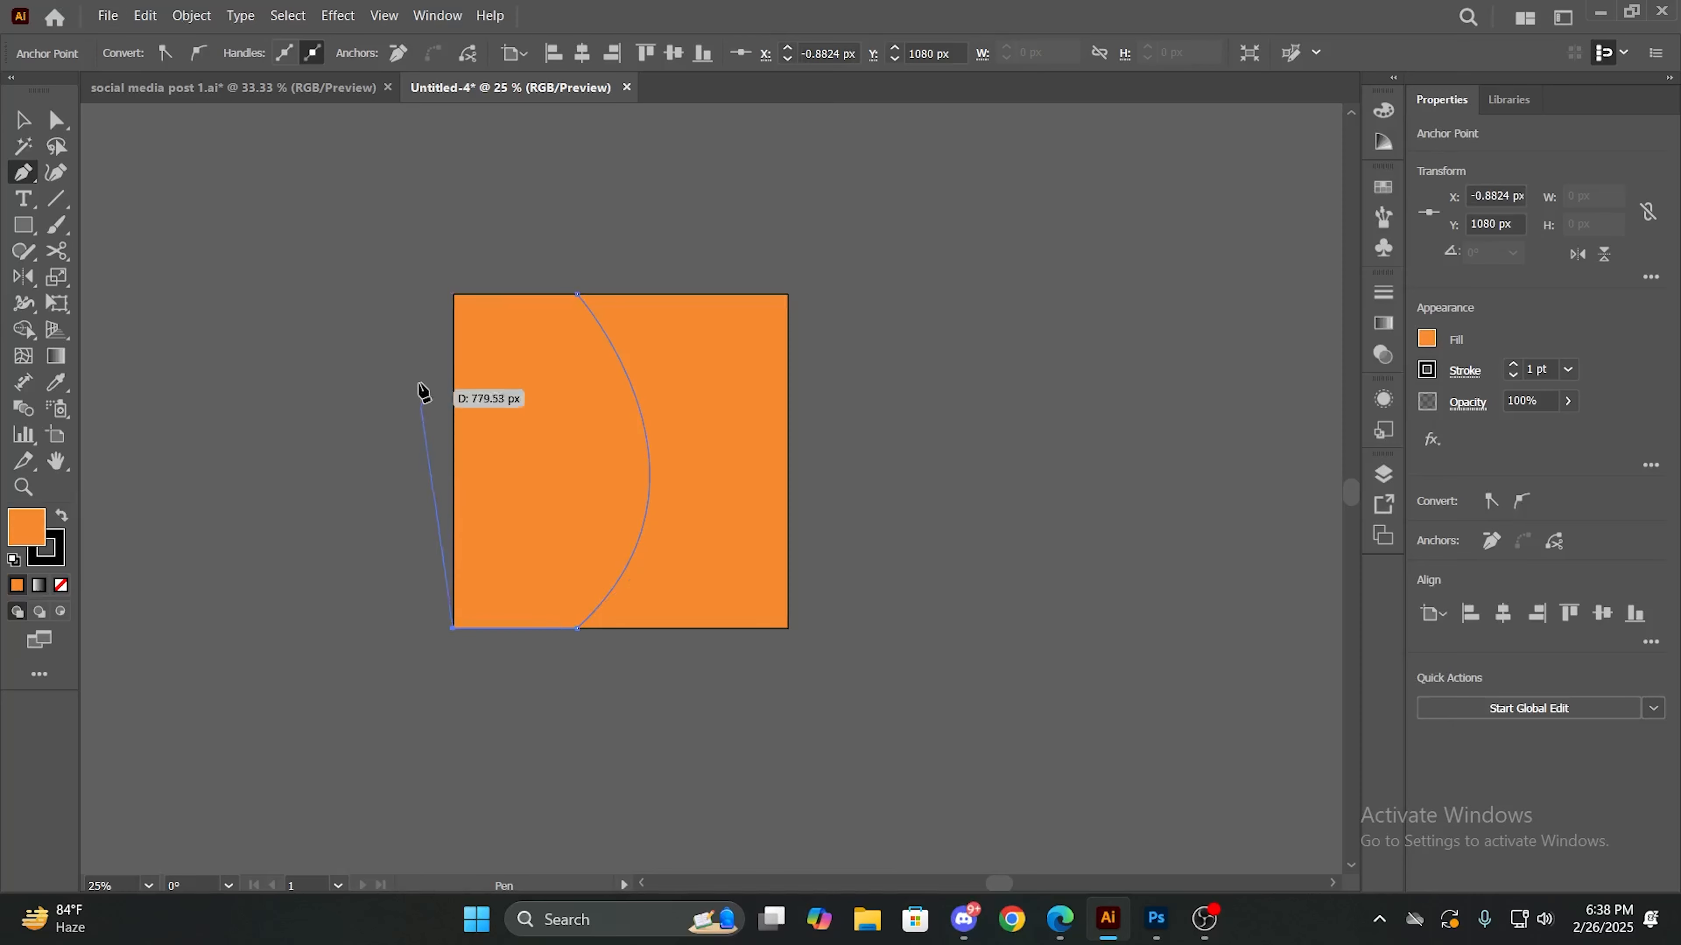
pyautogui.click(455, 294)
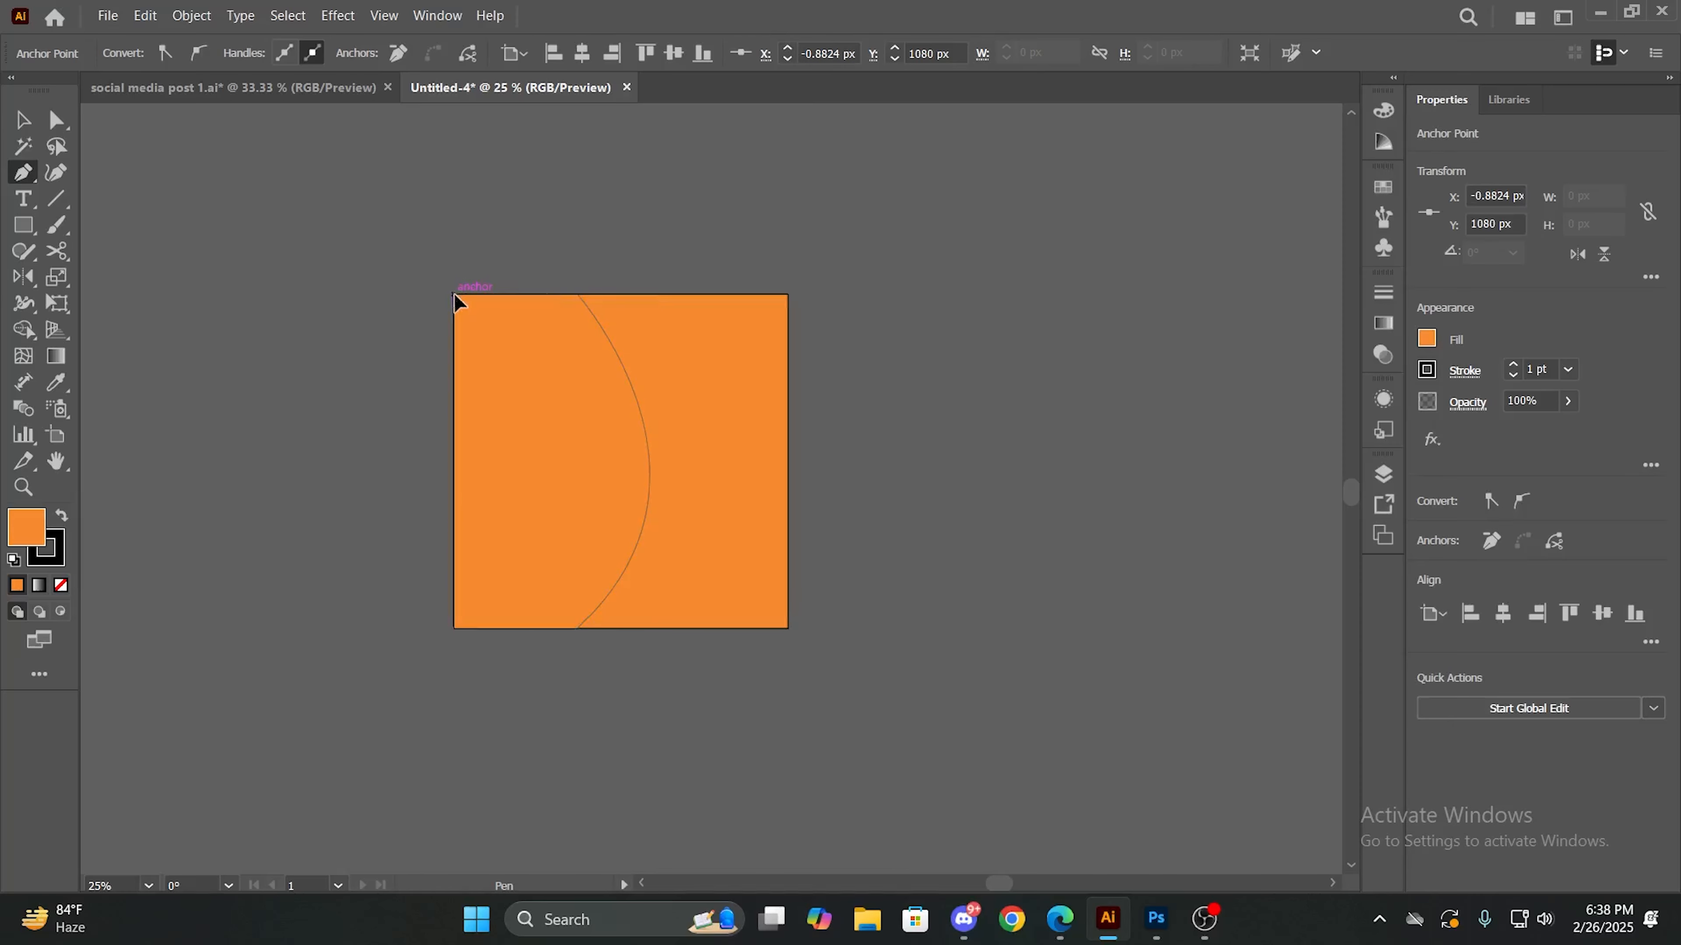
pyautogui.click(578, 296)
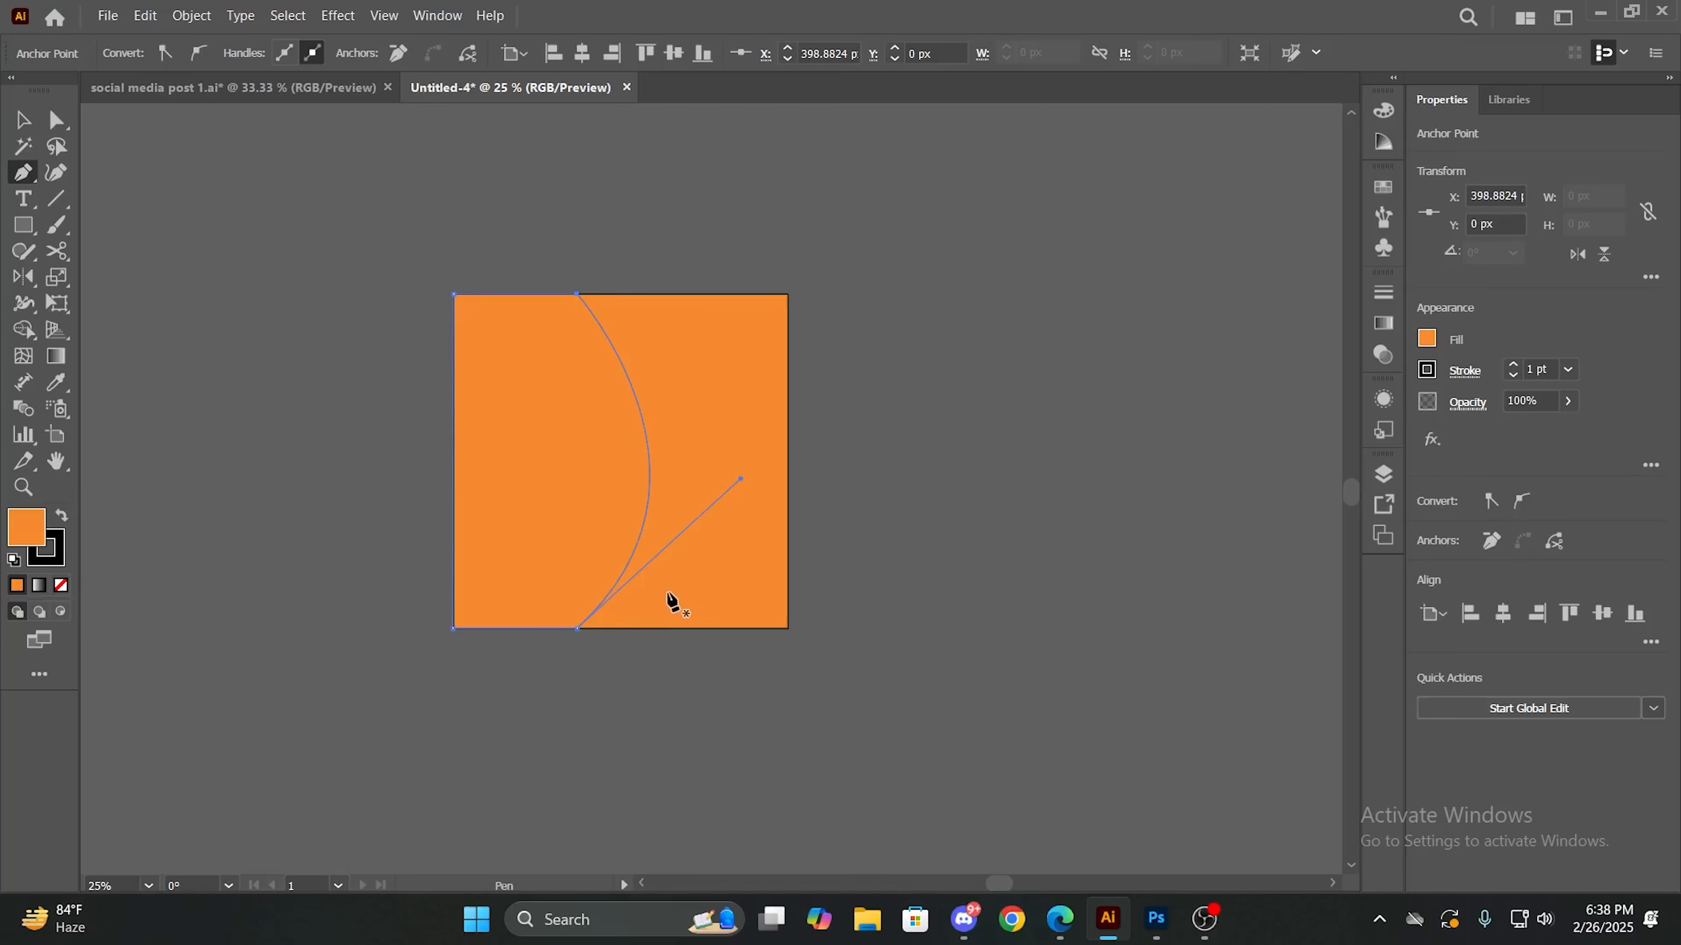
# - Remove the curved shape's stroke and fill it with dark gray 3D3D3D
pyautogui.click(57, 564)
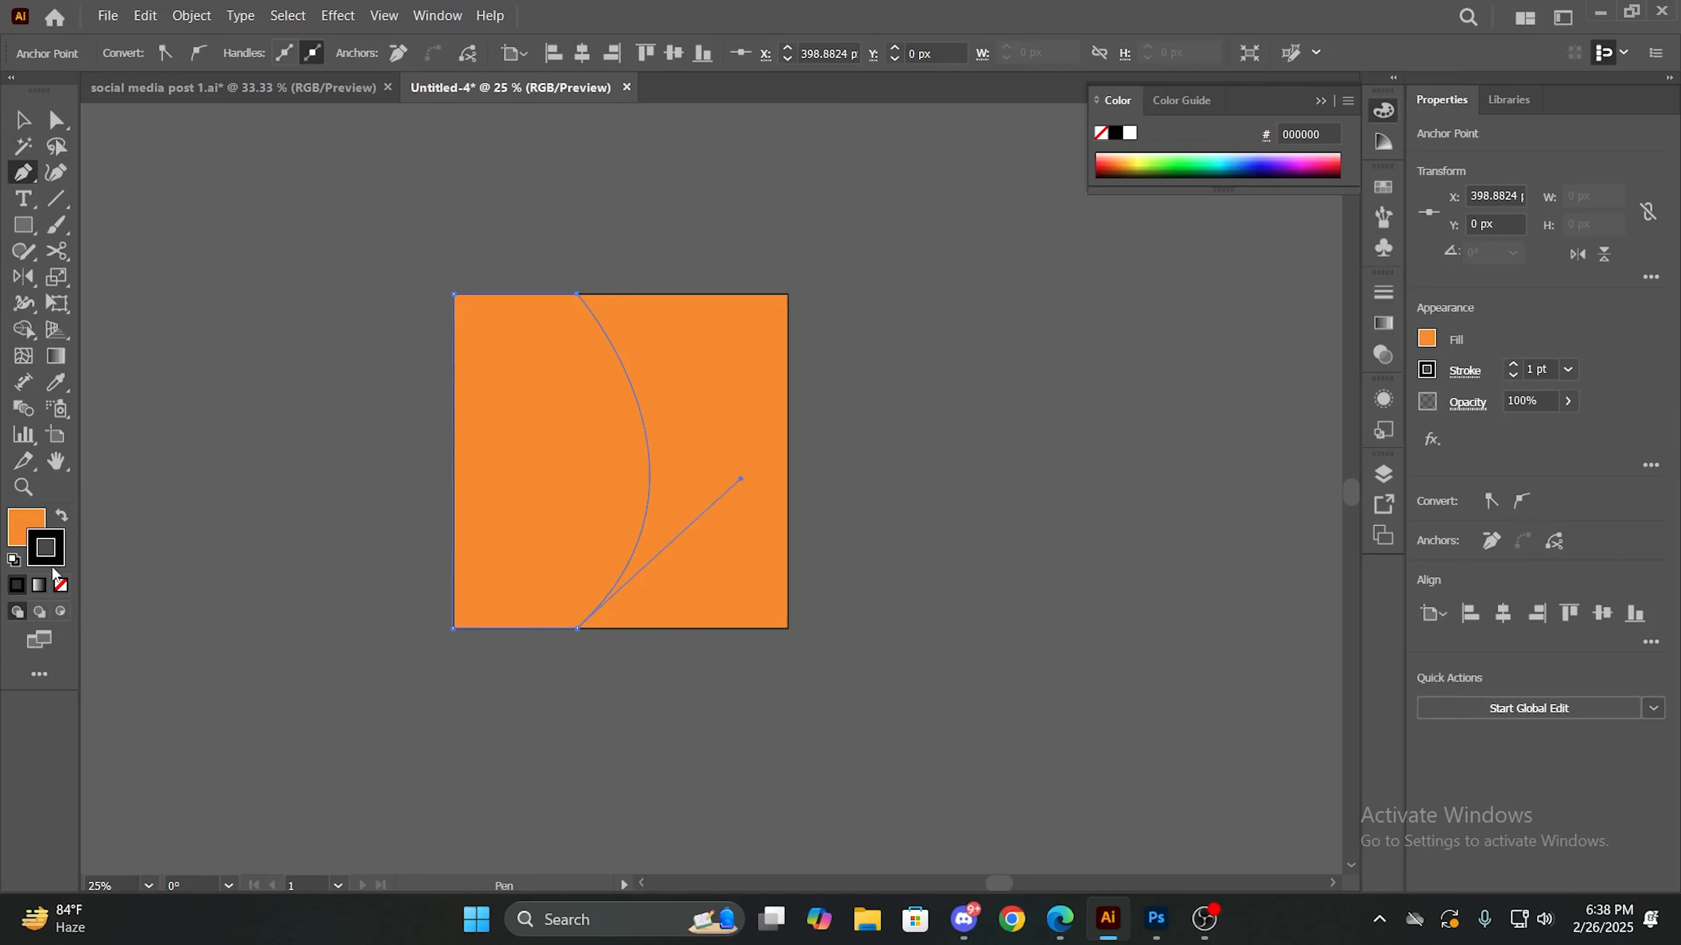
pyautogui.click(62, 586)
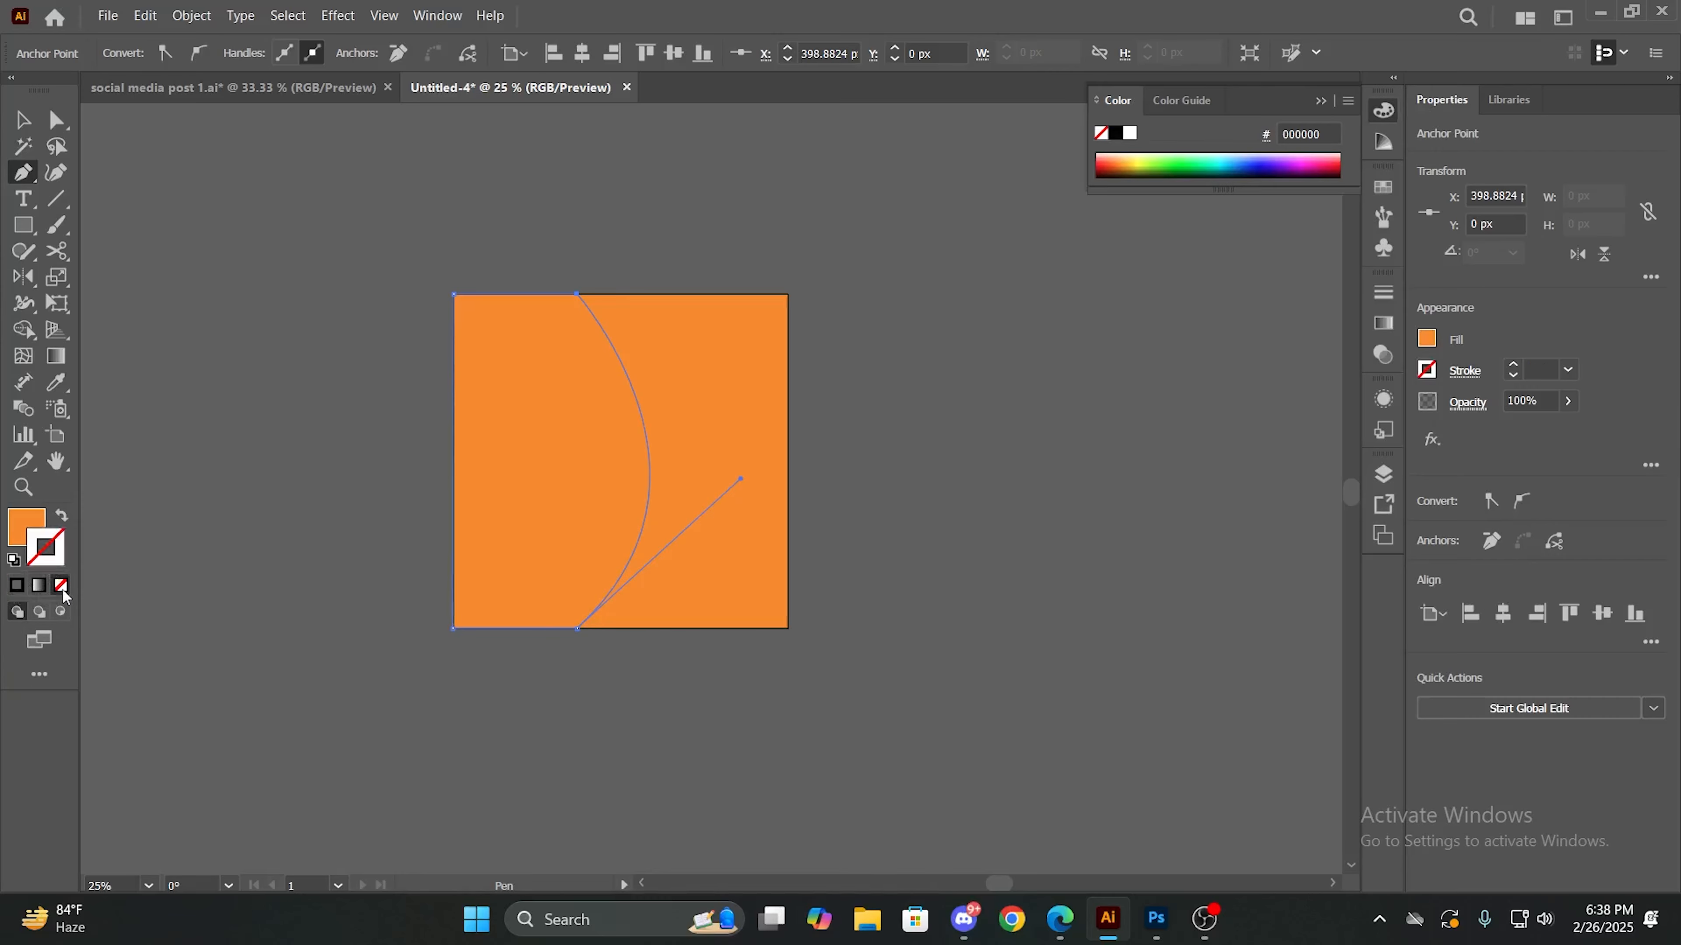
pyautogui.click(25, 532)
pyautogui.doubleClick(29, 530)
pyautogui.moveTo(1006, 672)
pyautogui.mouseDown()
pyautogui.moveTo(943, 675)
pyautogui.moveTo(922, 648)
pyautogui.moveTo(925, 751)
pyautogui.moveTo(909, 687)
pyautogui.moveTo(996, 676)
pyautogui.moveTo(939, 672)
pyautogui.mouseUp()
pyautogui.moveTo(942, 678); pyautogui.dragTo(940, 681)
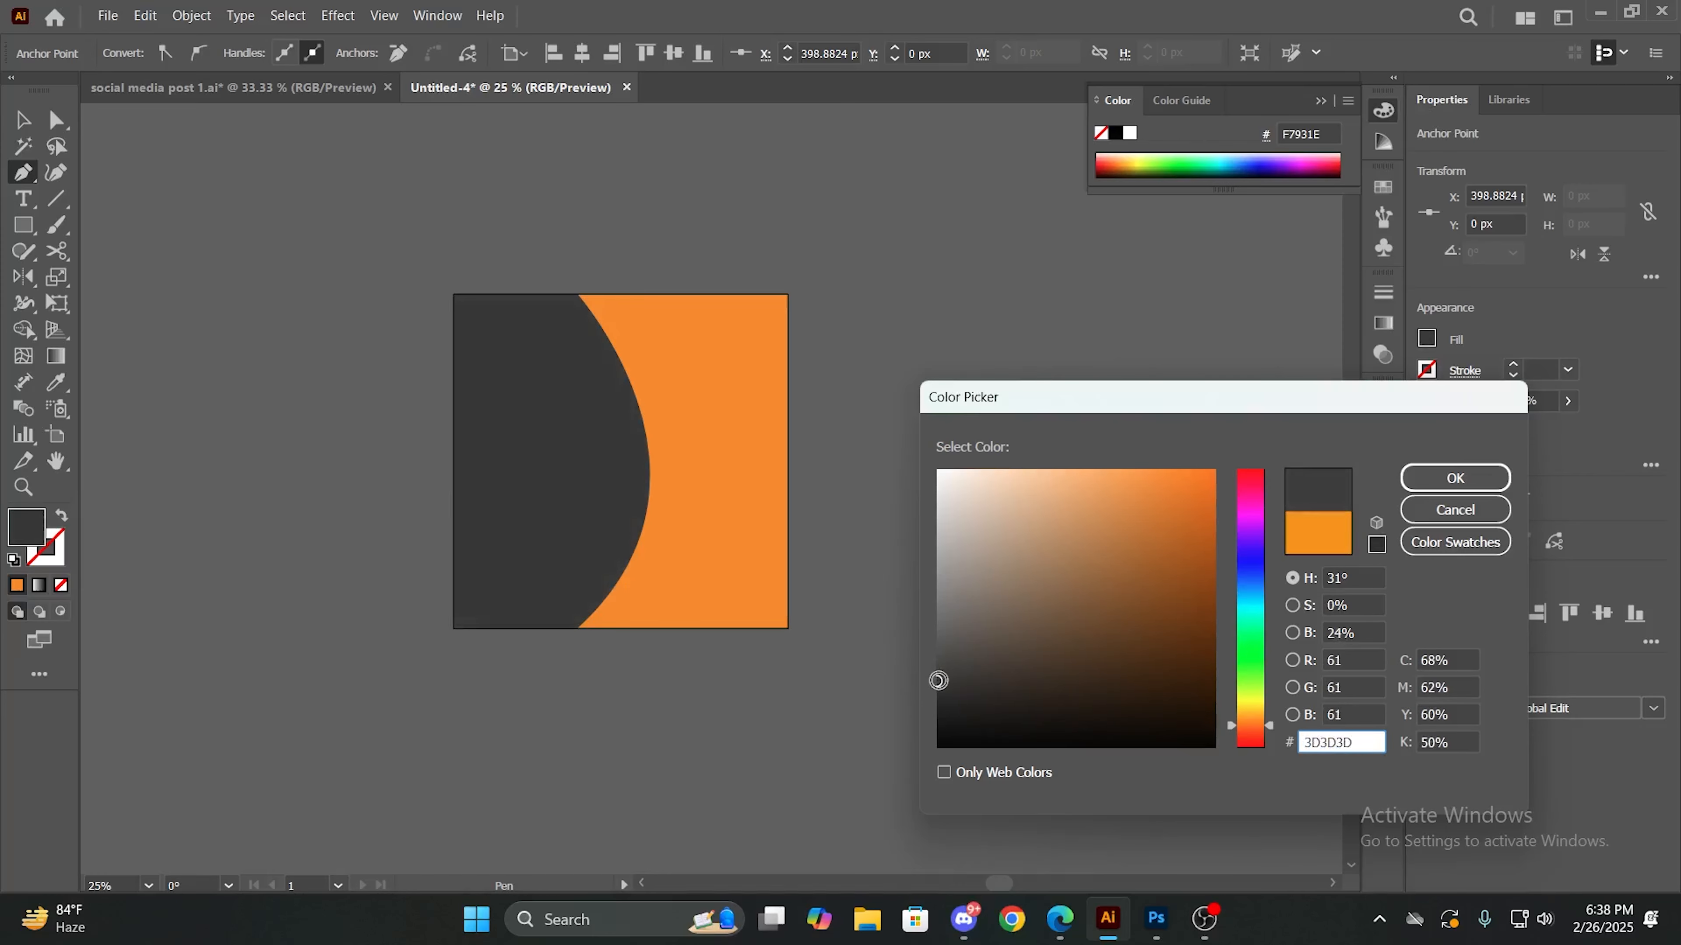
pyautogui.click(1455, 478)
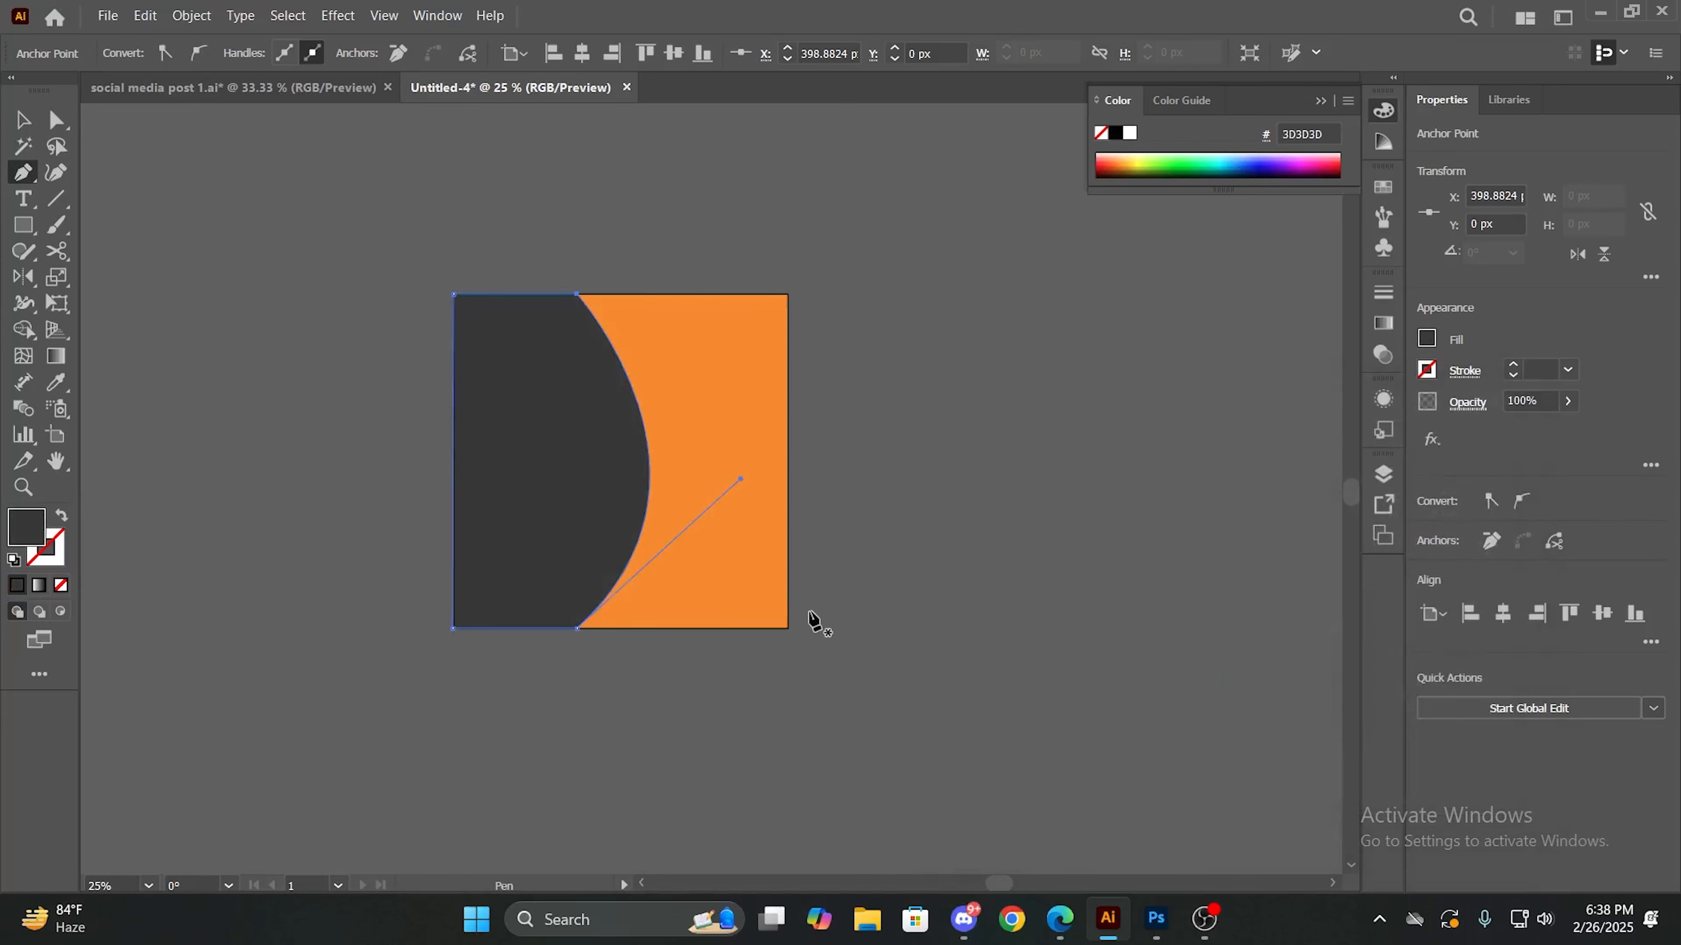
pyautogui.click(22, 120)
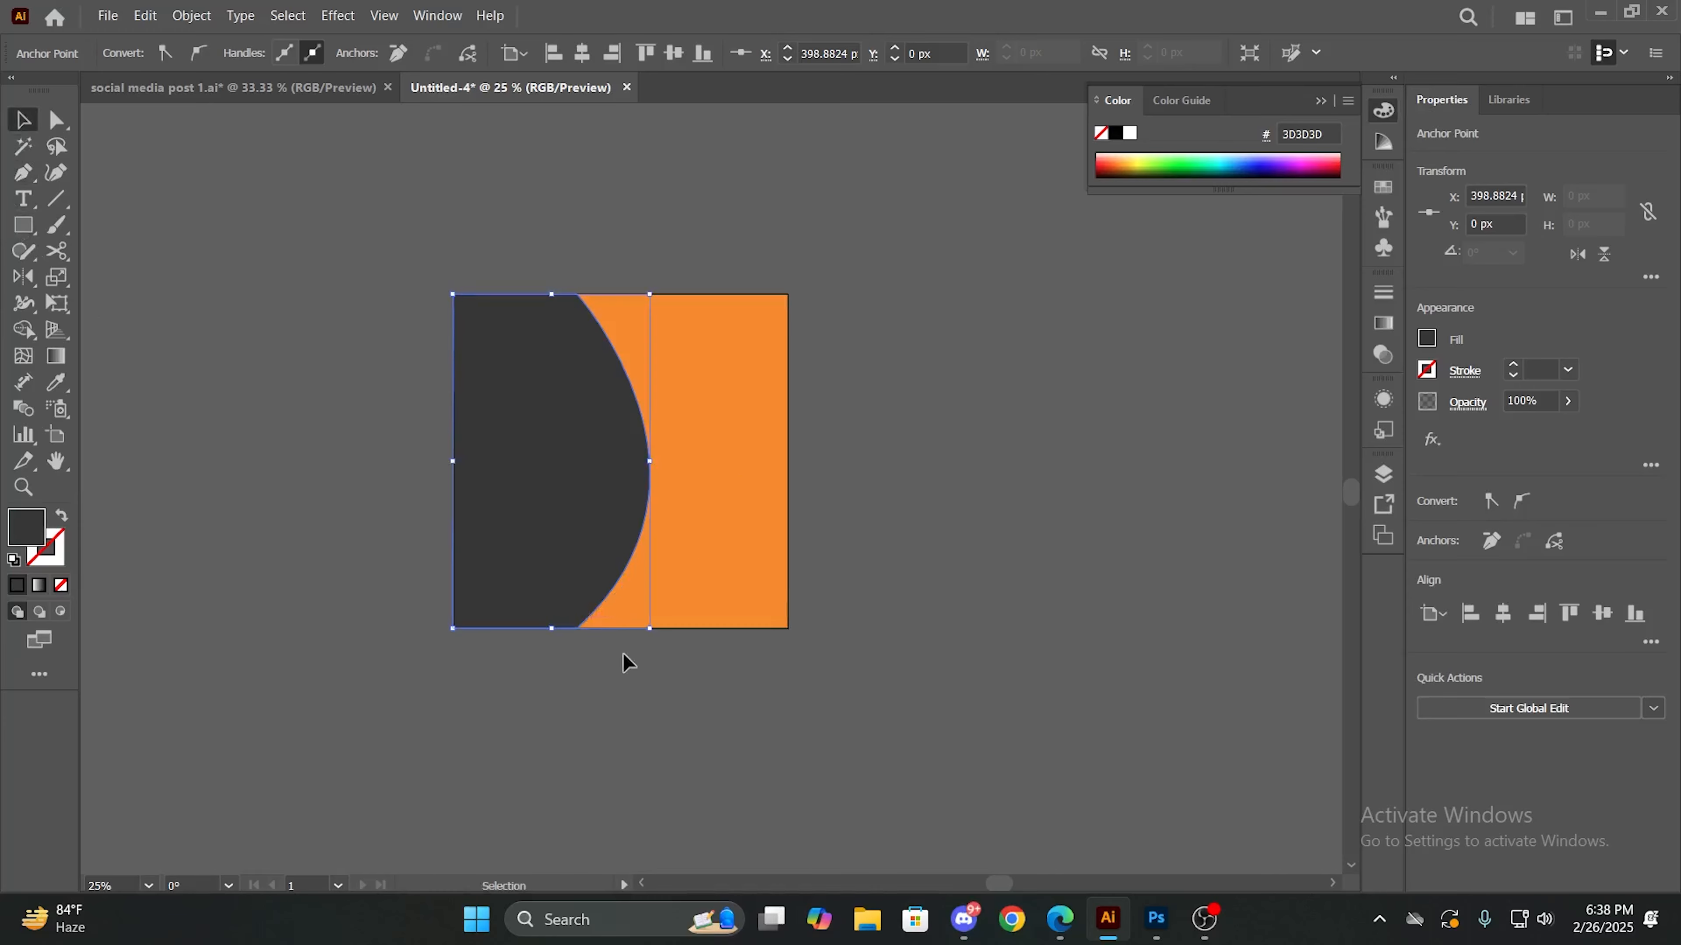
# - Deselect the dark gray curved shape and activate the Ellipse tool
pyautogui.click(633, 658)
pyautogui.scroll(4, 632, 658)
pyautogui.scroll(-3, 632, 658)
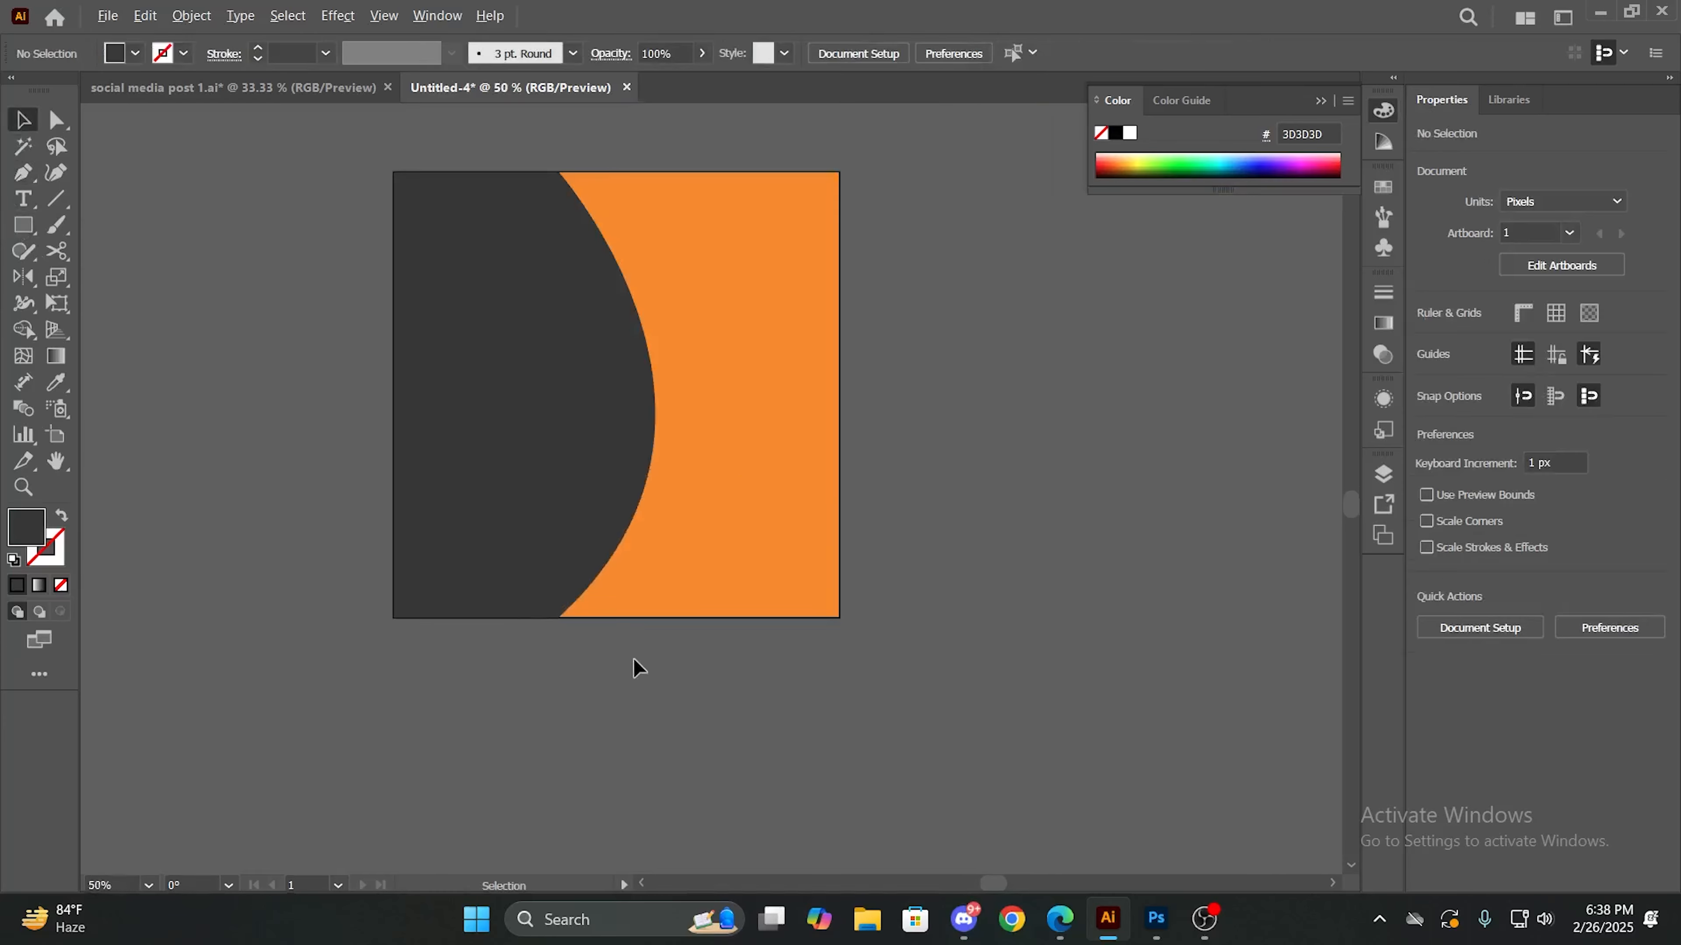
pyautogui.scroll(3, 698, 396)
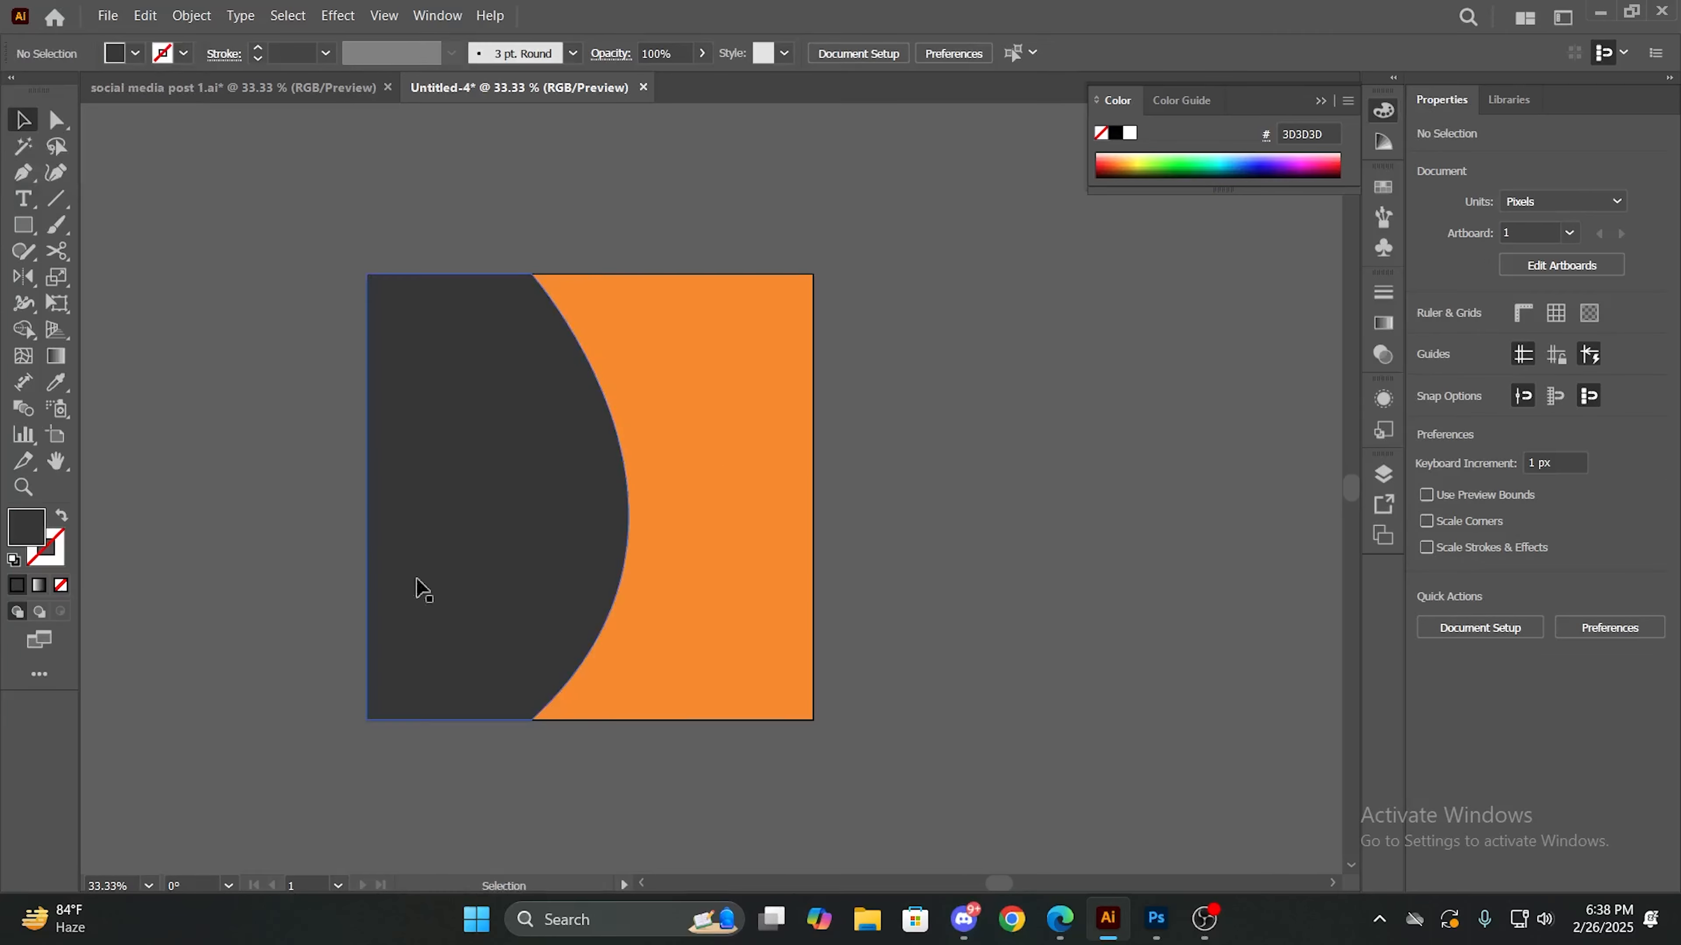
pyautogui.moveTo(657, 480); pyautogui.dragTo(610, 472)
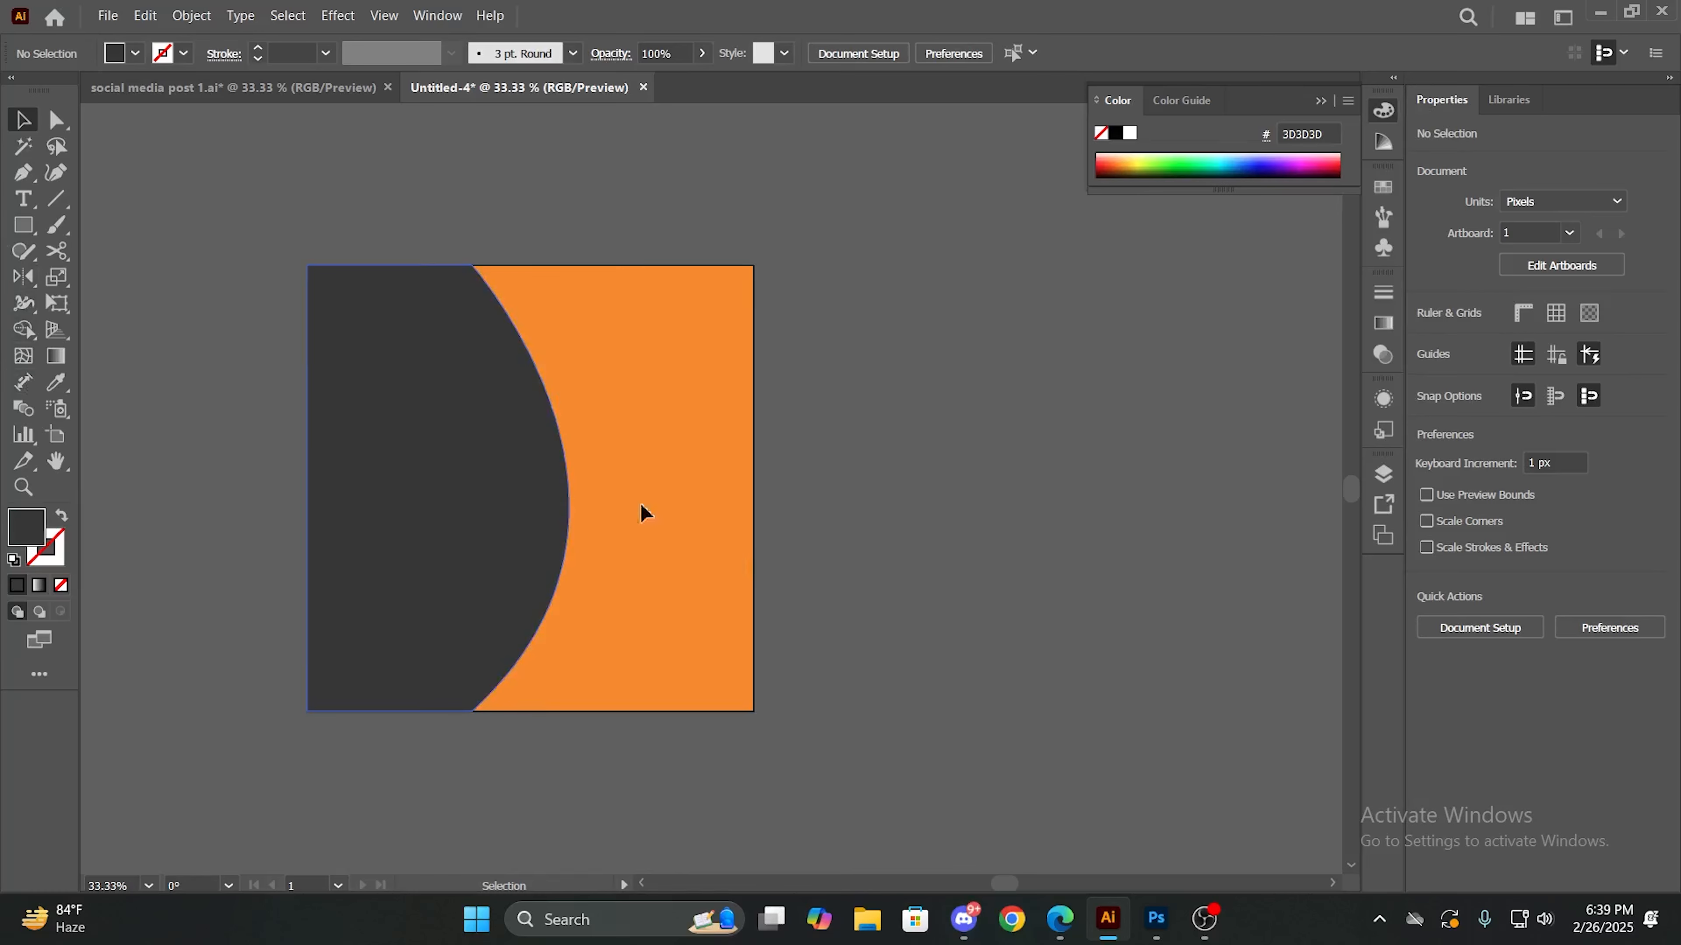
pyautogui.click(23, 226)
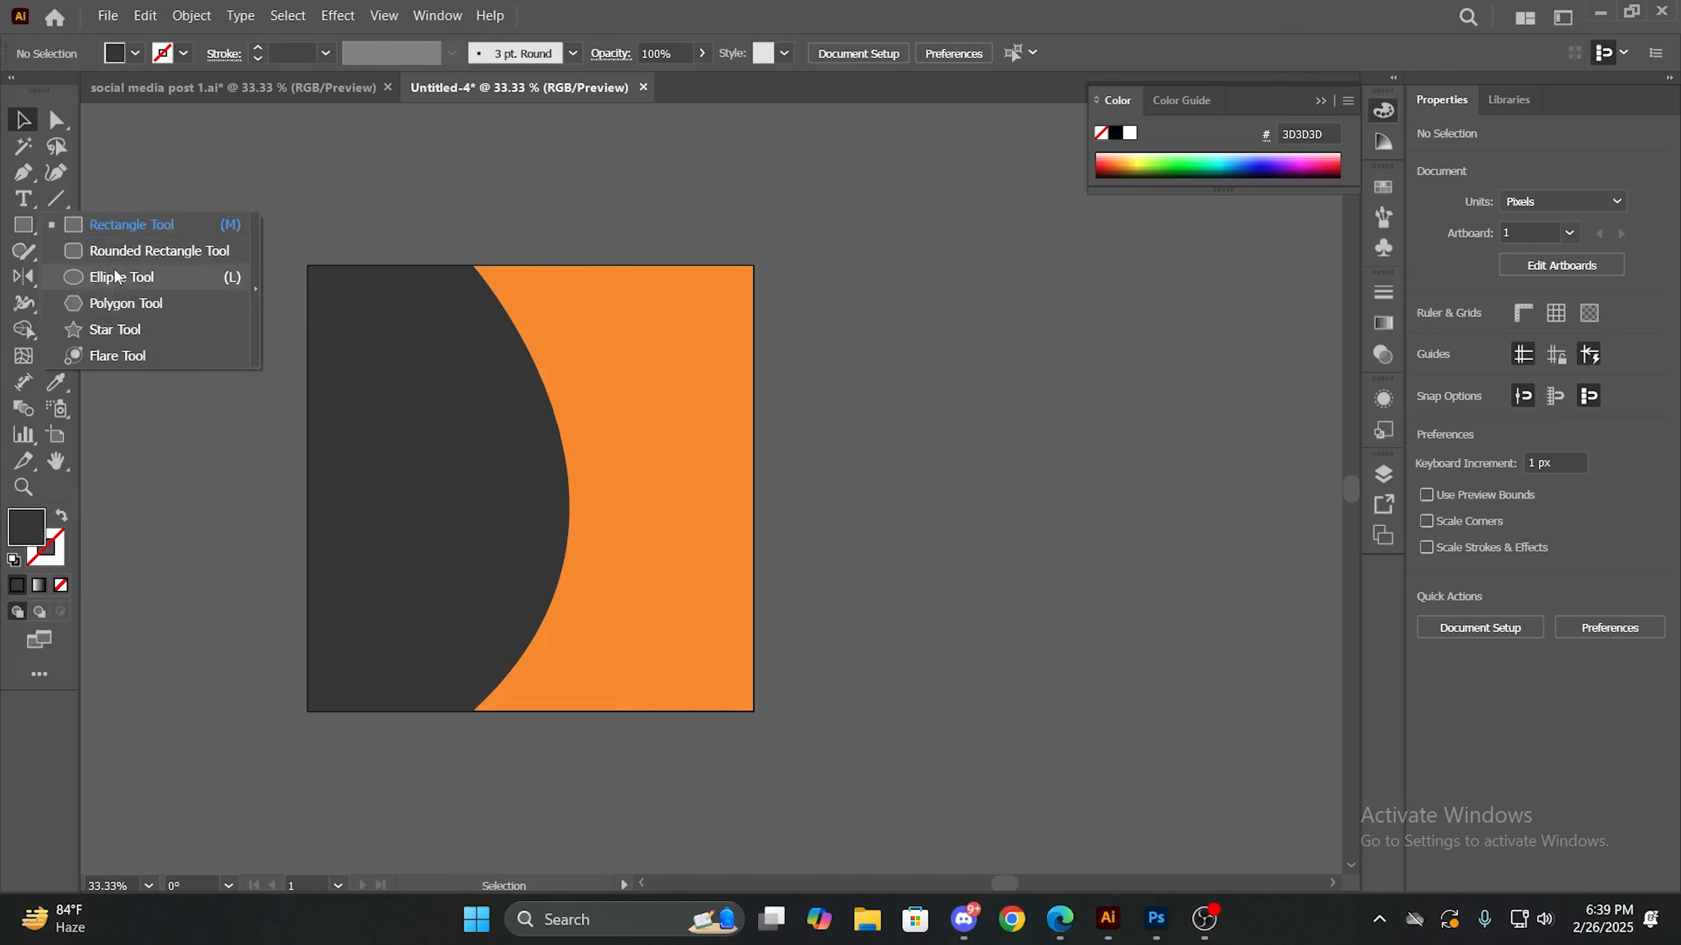
pyautogui.click(132, 225)
pyautogui.click(23, 225)
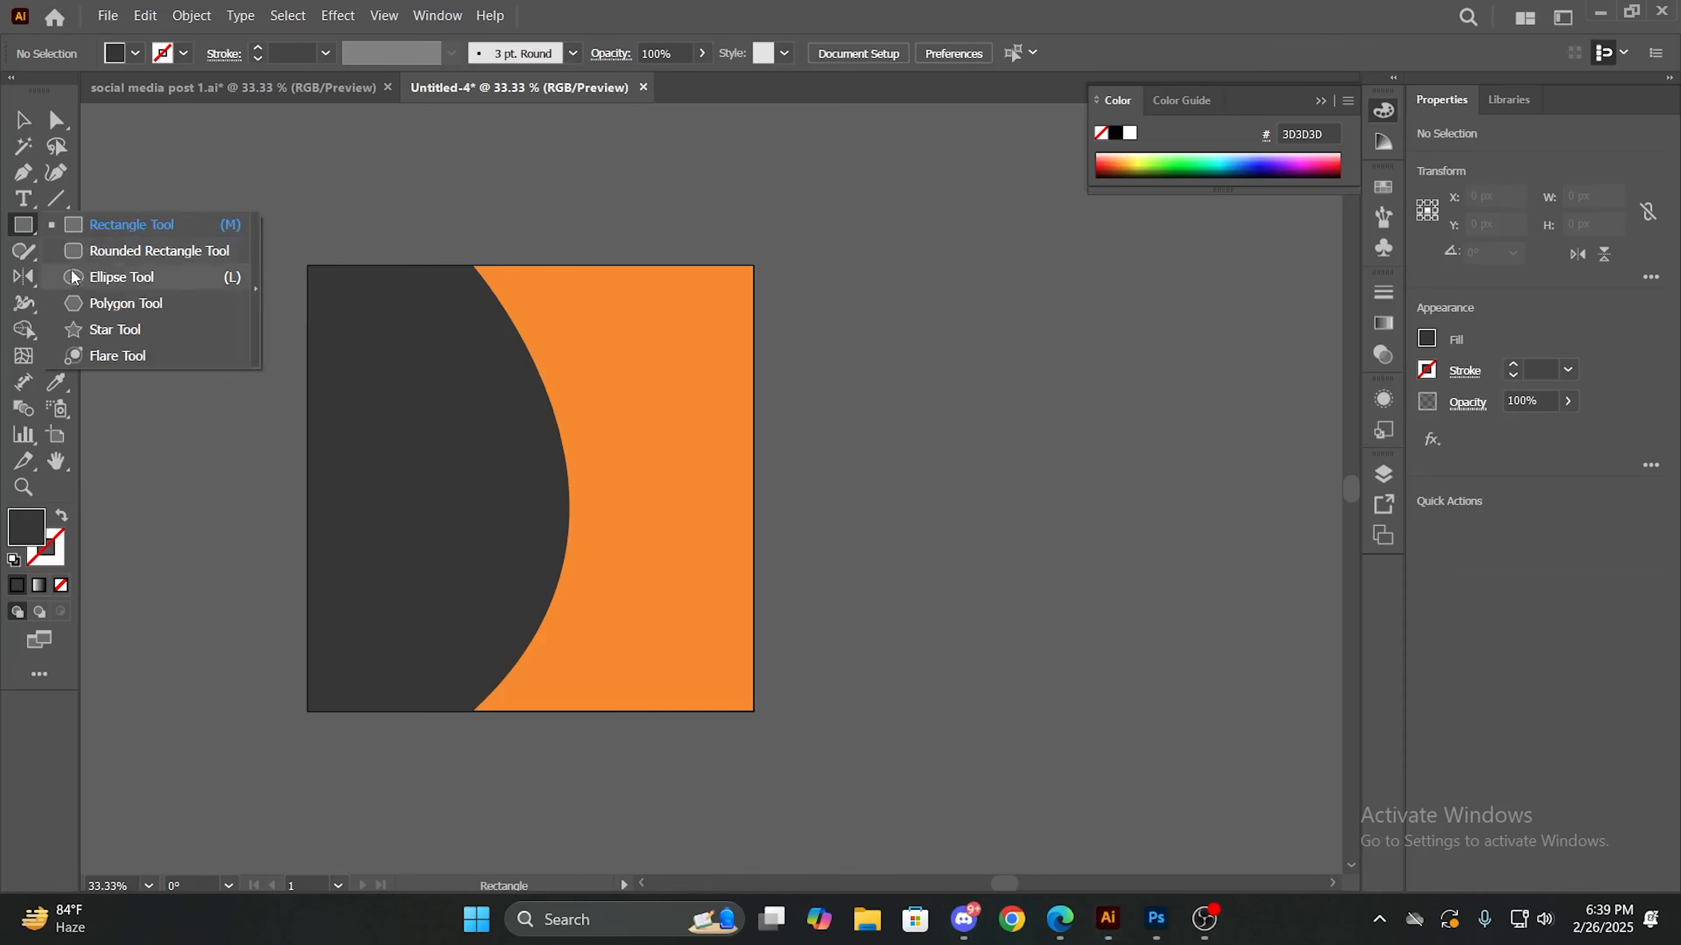
pyautogui.click(101, 276)
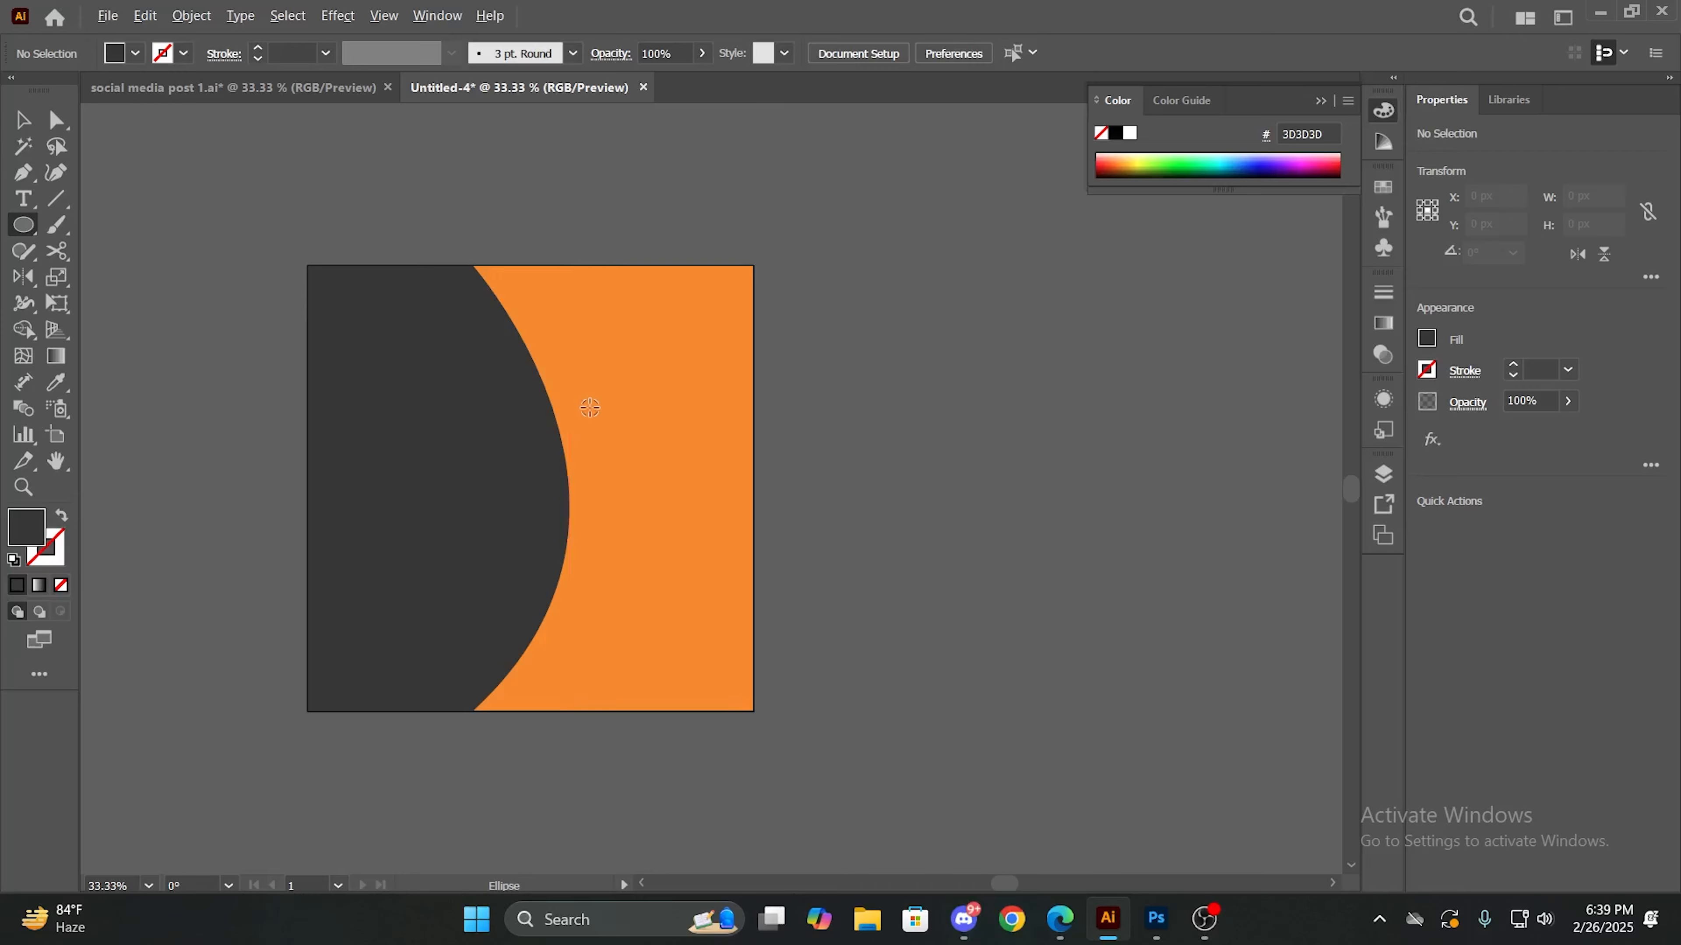
pyautogui.moveTo(579, 408); pyautogui.dragTo(692, 537)
pyautogui.hotkey('ctrl', 'z')
pyautogui.moveTo(405, 324); pyautogui.dragTo(862, 808)
pyautogui.hotkey('ctrl', 'z')
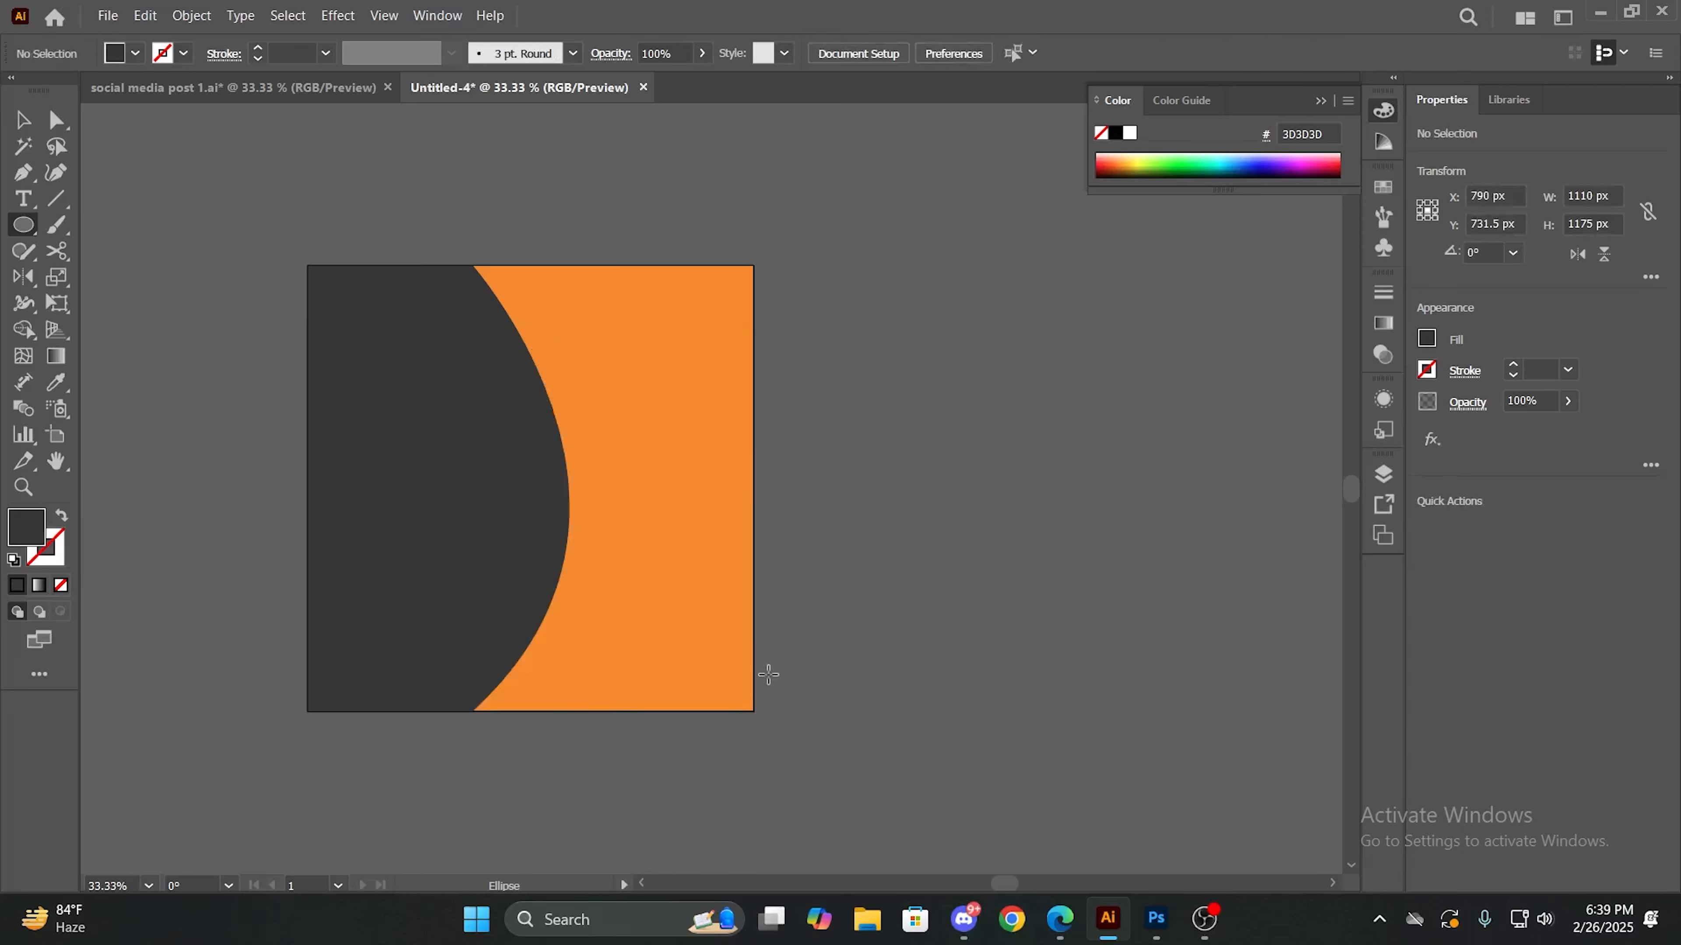
pyautogui.moveTo(782, 292); pyautogui.dragTo(622, 587)
pyautogui.moveTo(180, 689); pyautogui.dragTo(576, 644)
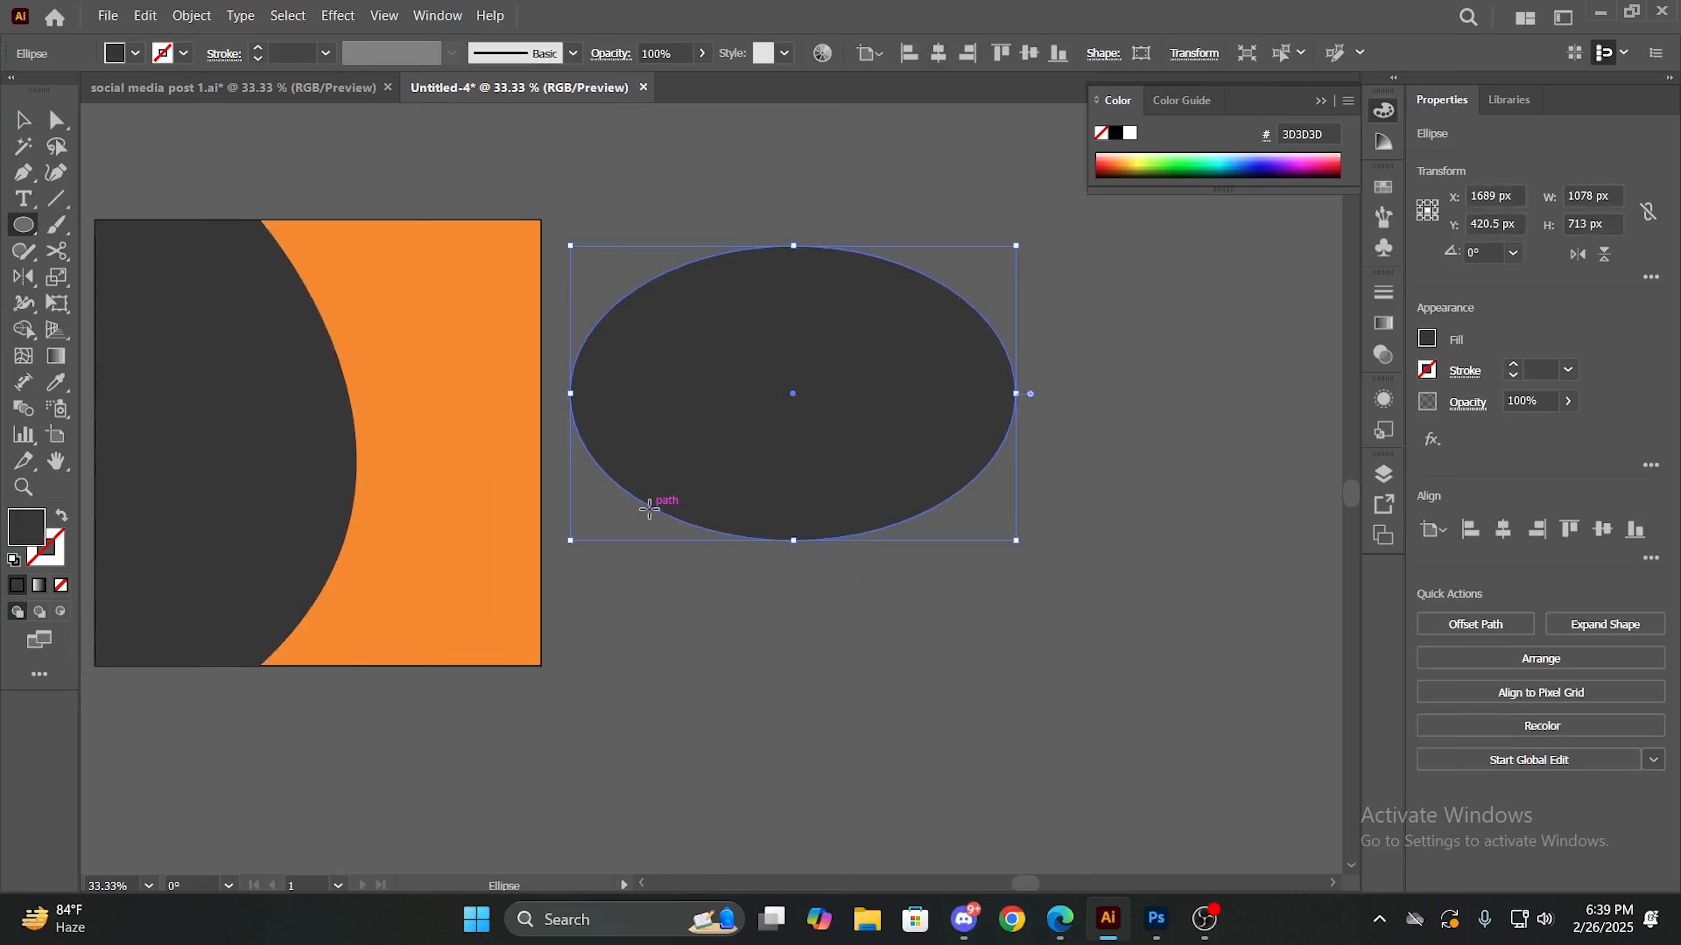
pyautogui.press('Delete')
pyautogui.moveTo(595, 351); pyautogui.dragTo(1011, 694)
pyautogui.press('Delete')
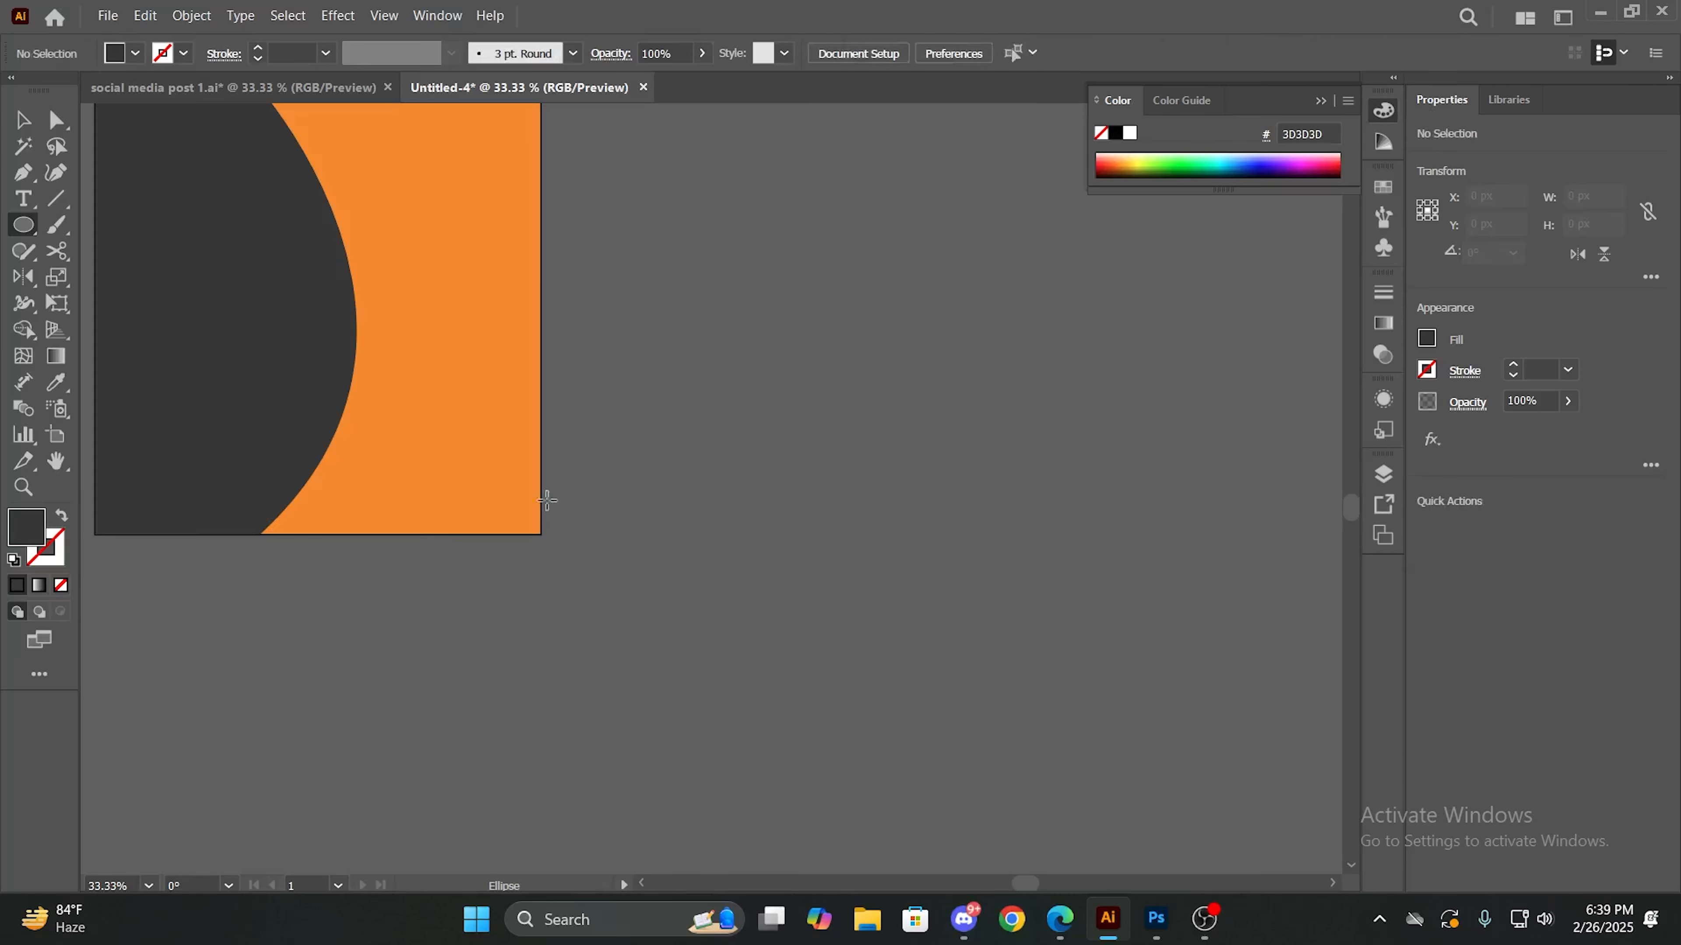
pyautogui.moveTo(332, 421); pyautogui.dragTo(412, 530)
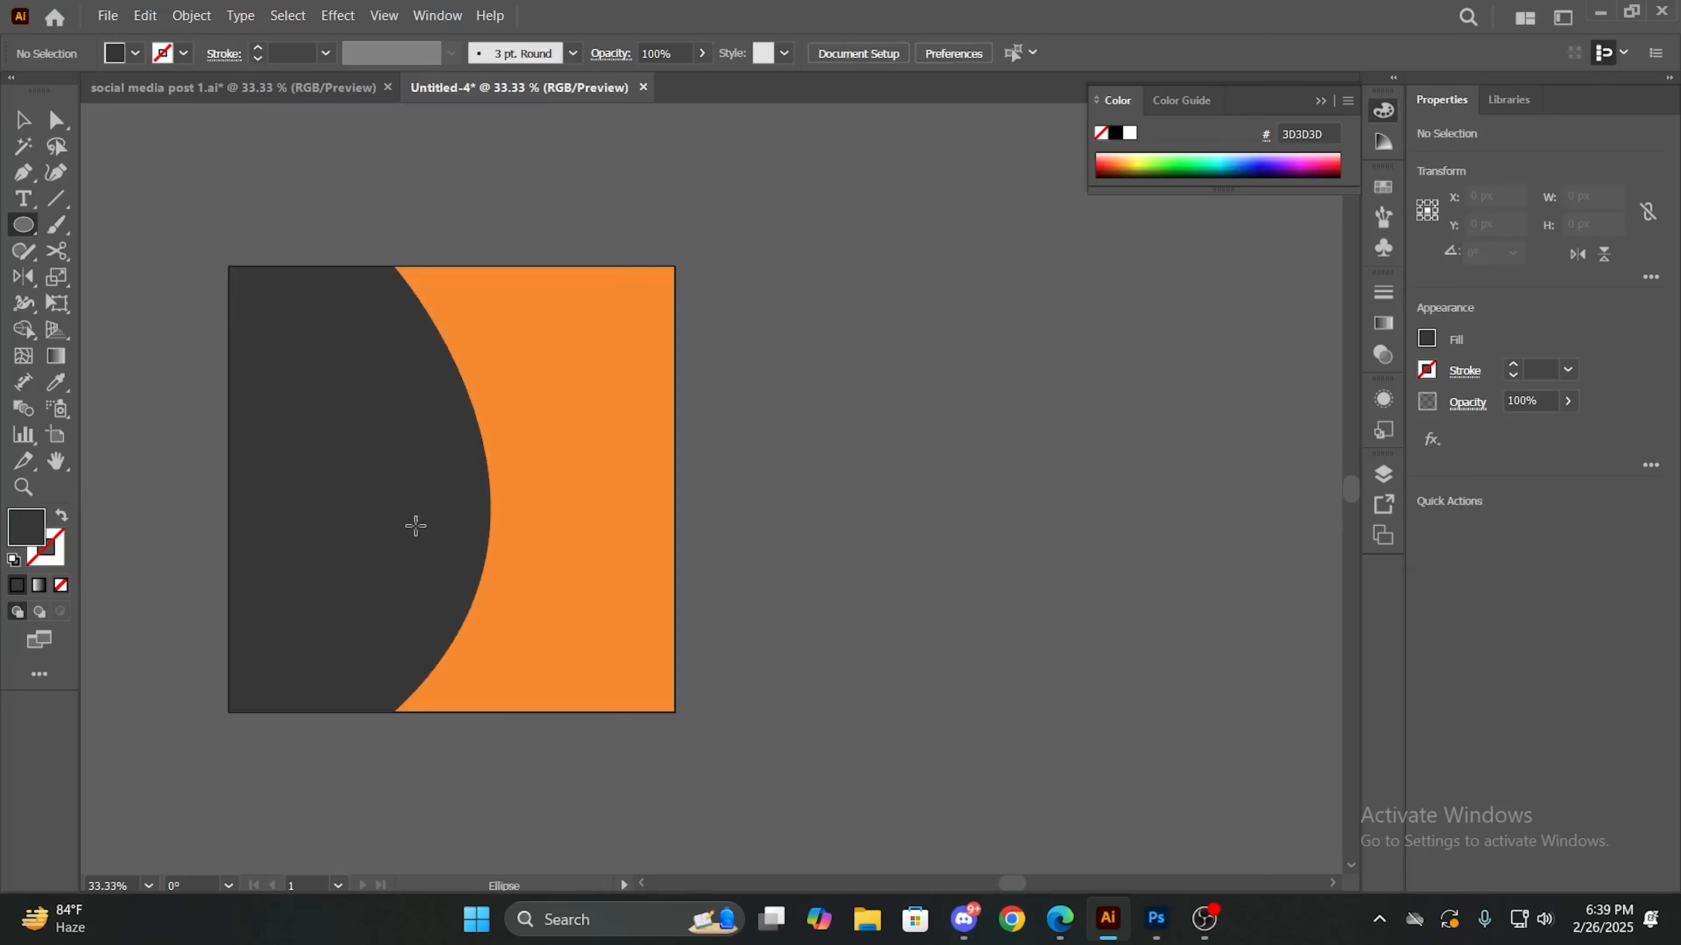
pyautogui.scroll(-1, 413, 526)
pyautogui.scroll(1, 416, 526)
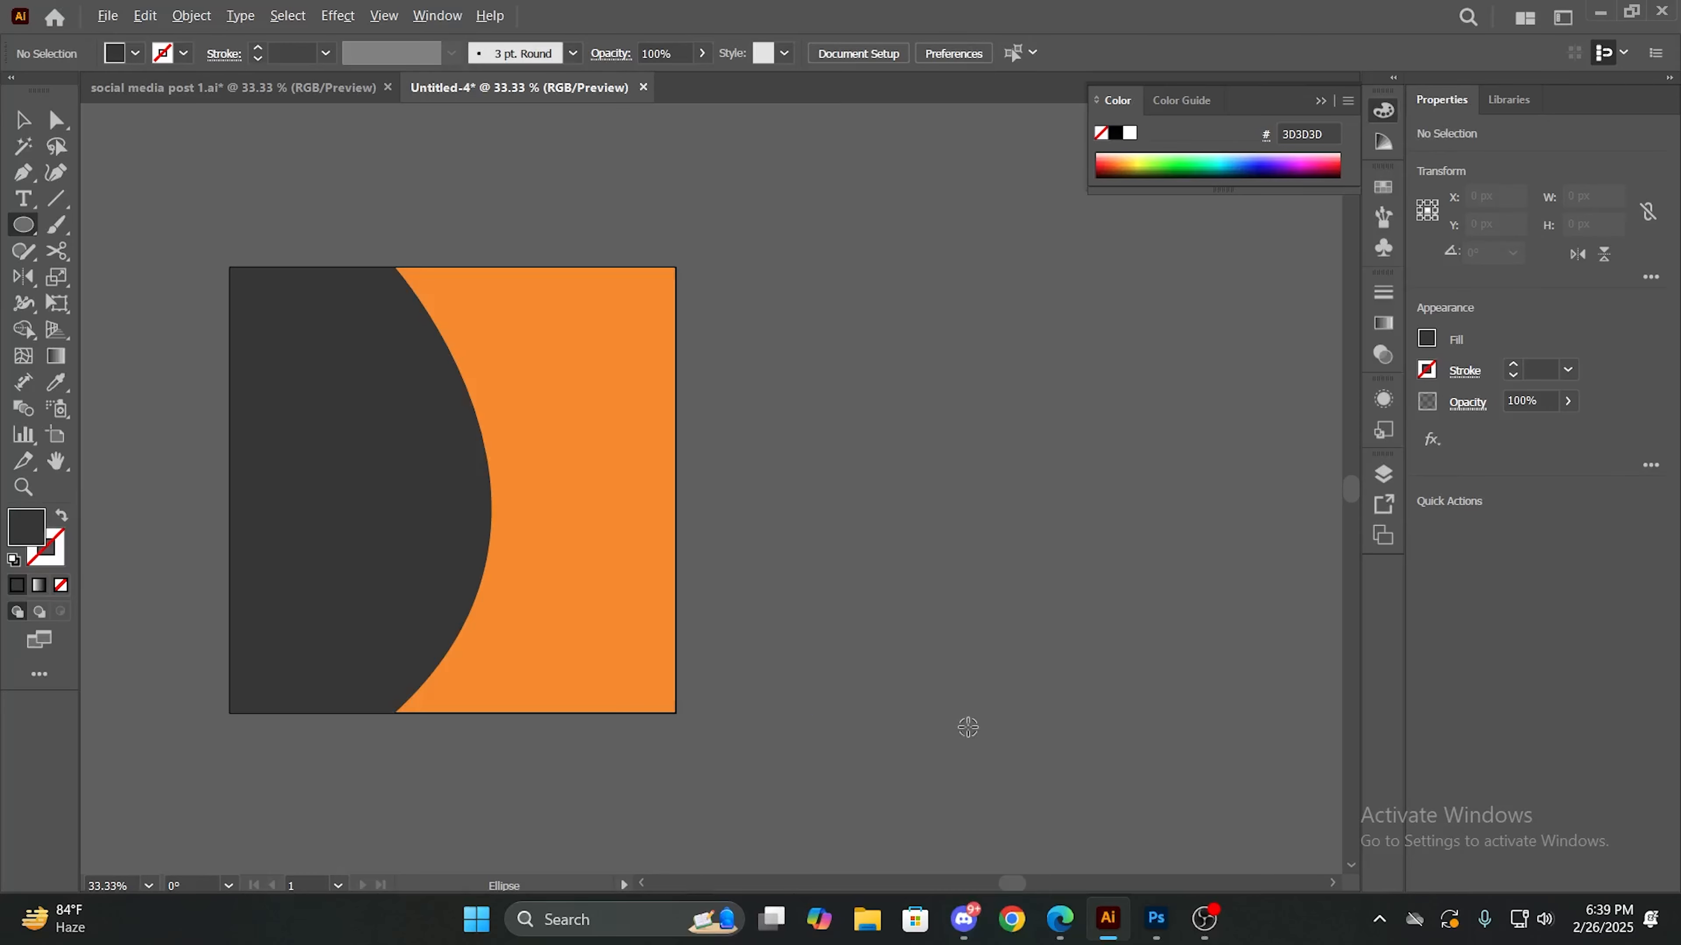
# - Draw a circle about 603 px in diameter over the orange area, overlapping the gray curve and extending past the artboard's right edge
pyautogui.click(23, 225)
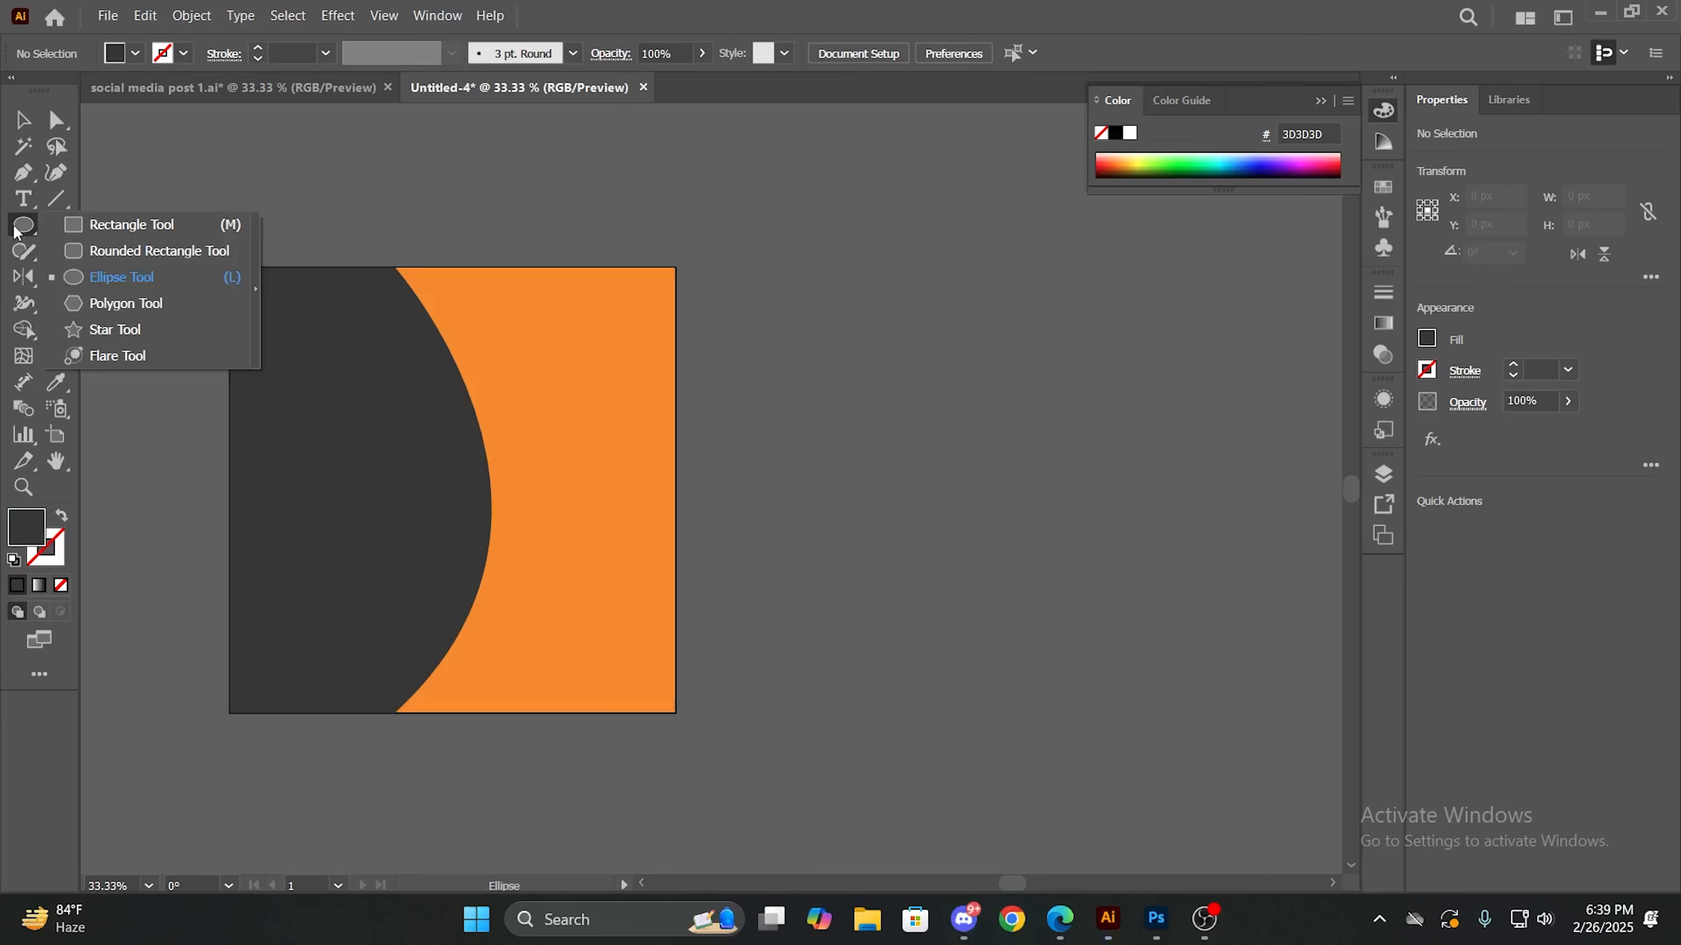
pyautogui.click(90, 270)
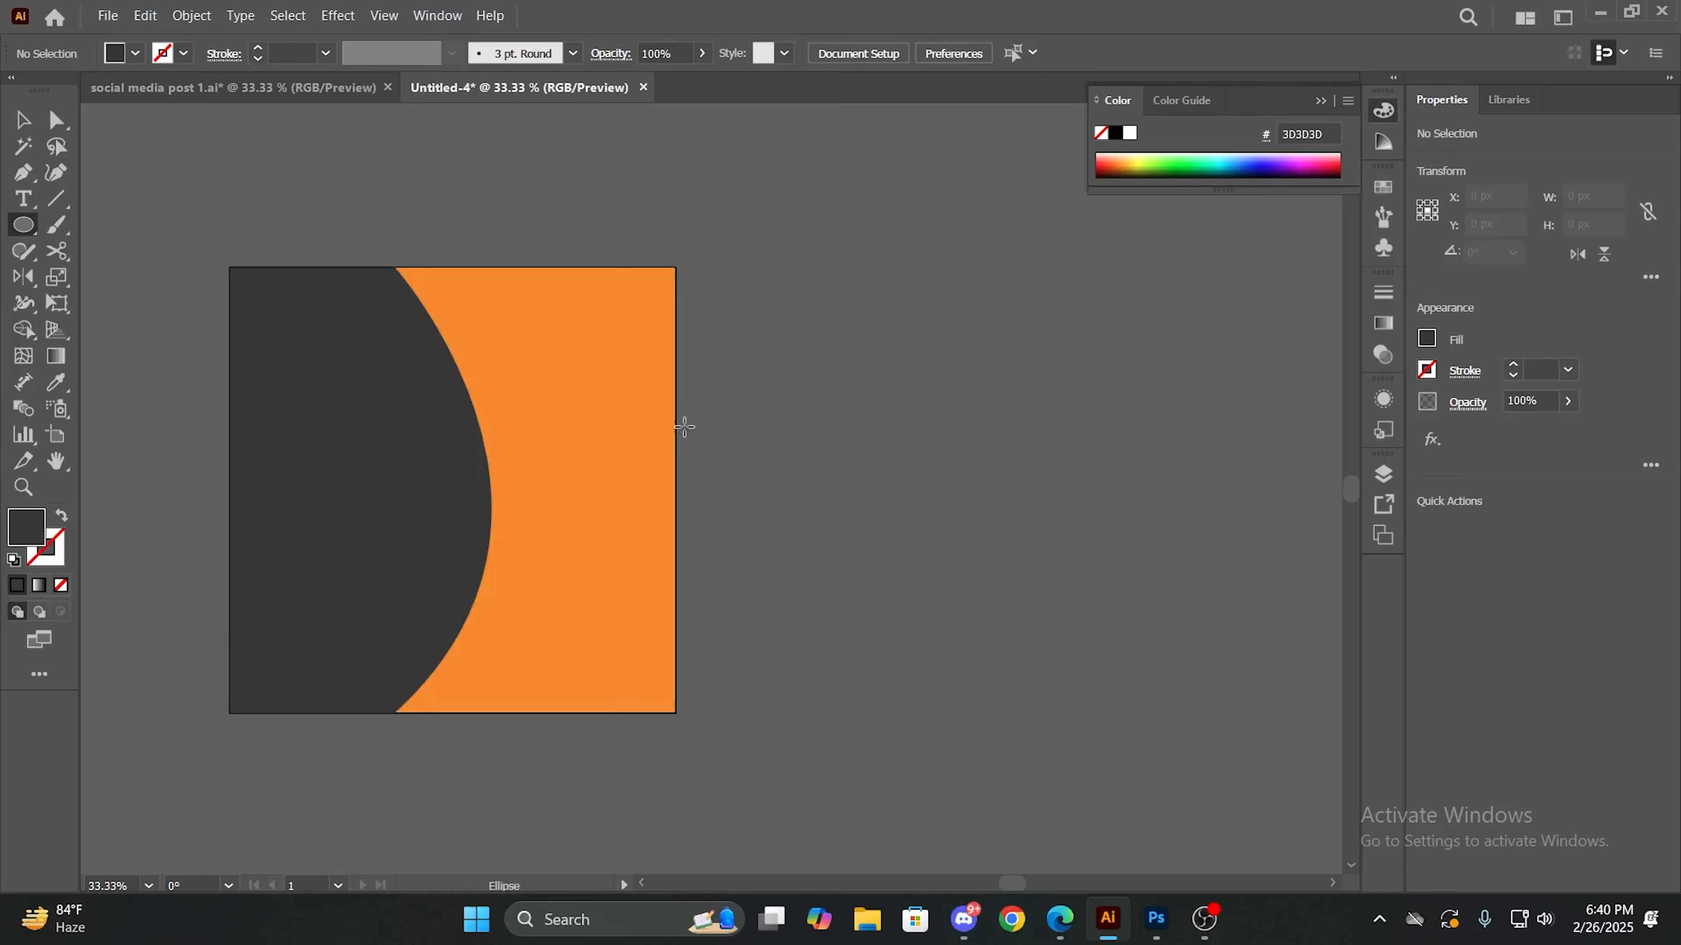
pyautogui.moveTo(764, 345); pyautogui.dragTo(1147, 780)
pyautogui.hotkey('ctrl', 'z')
pyautogui.moveTo(479, 374); pyautogui.dragTo(653, 623)
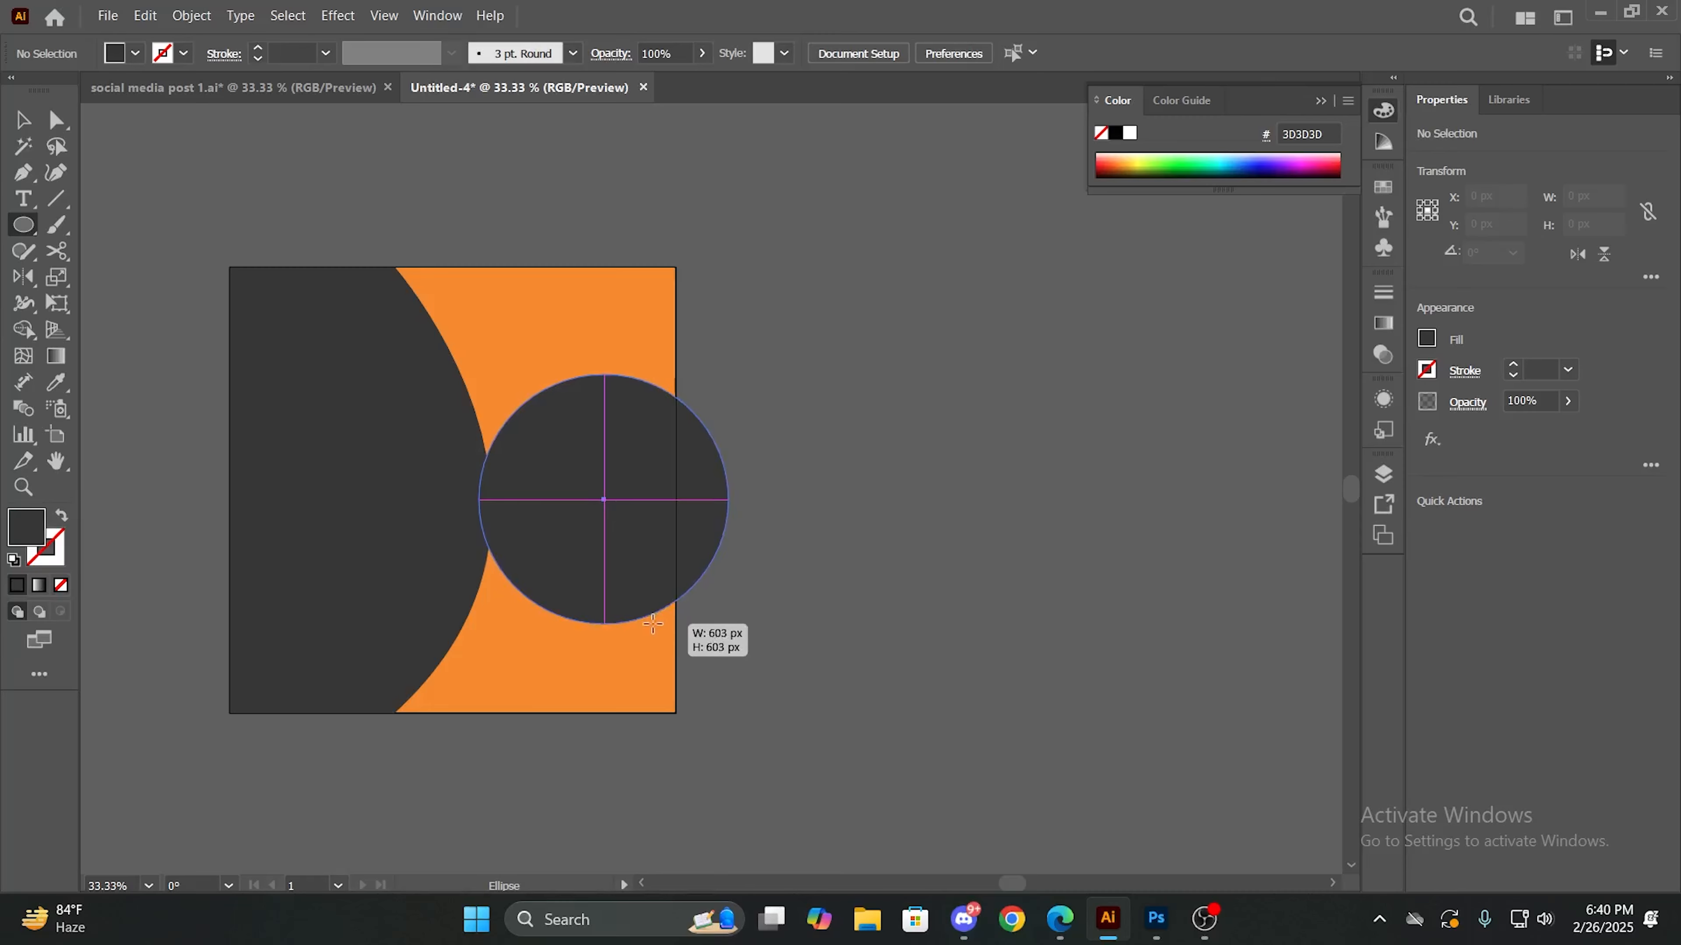
pyautogui.moveTo(653, 623); pyautogui.dragTo(652, 623)
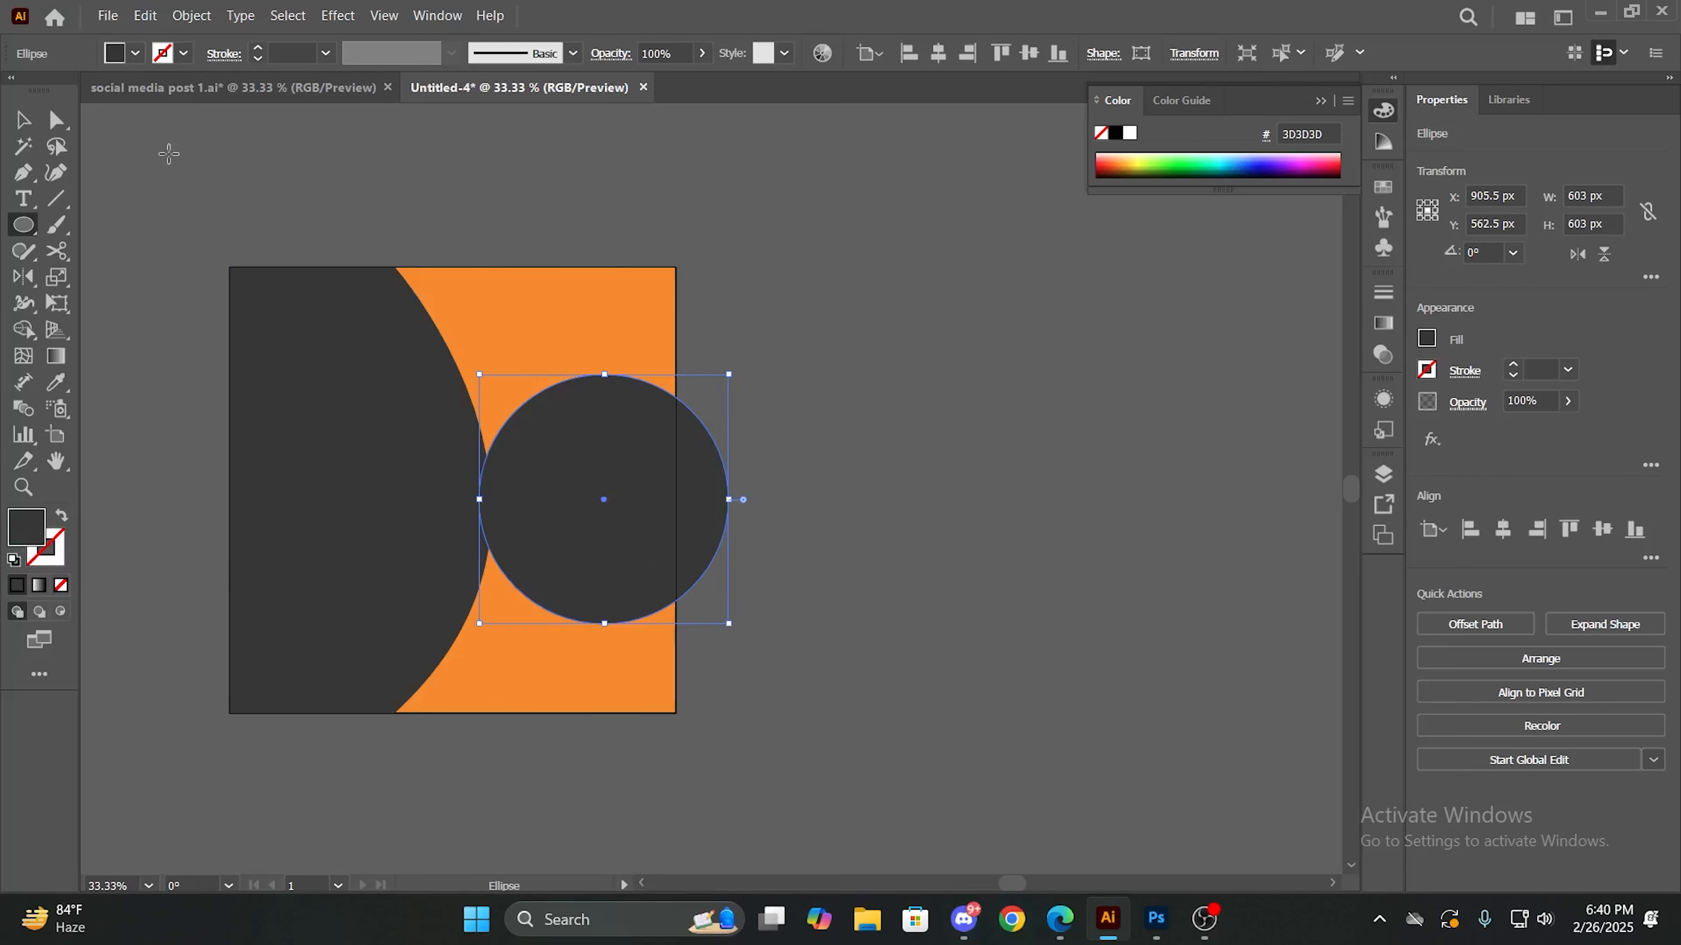
# - Fill the circle with black and give it a 2 pt black stroke
pyautogui.click(135, 53)
pyautogui.click(62, 92)
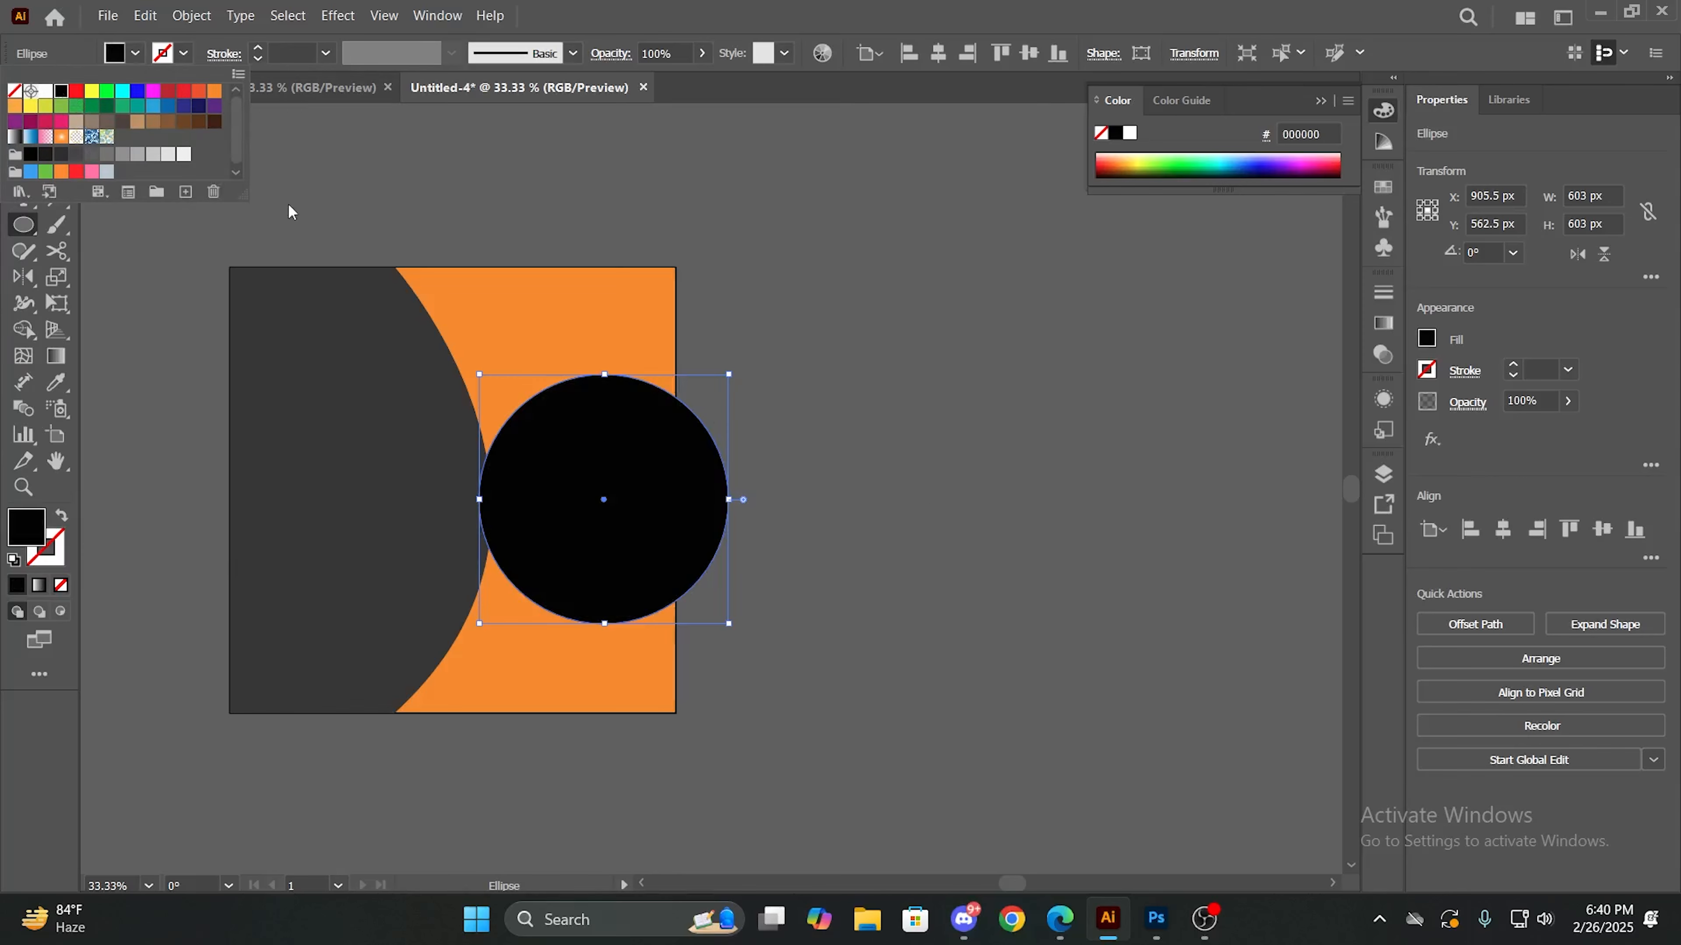
pyautogui.click(184, 53)
pyautogui.click(62, 93)
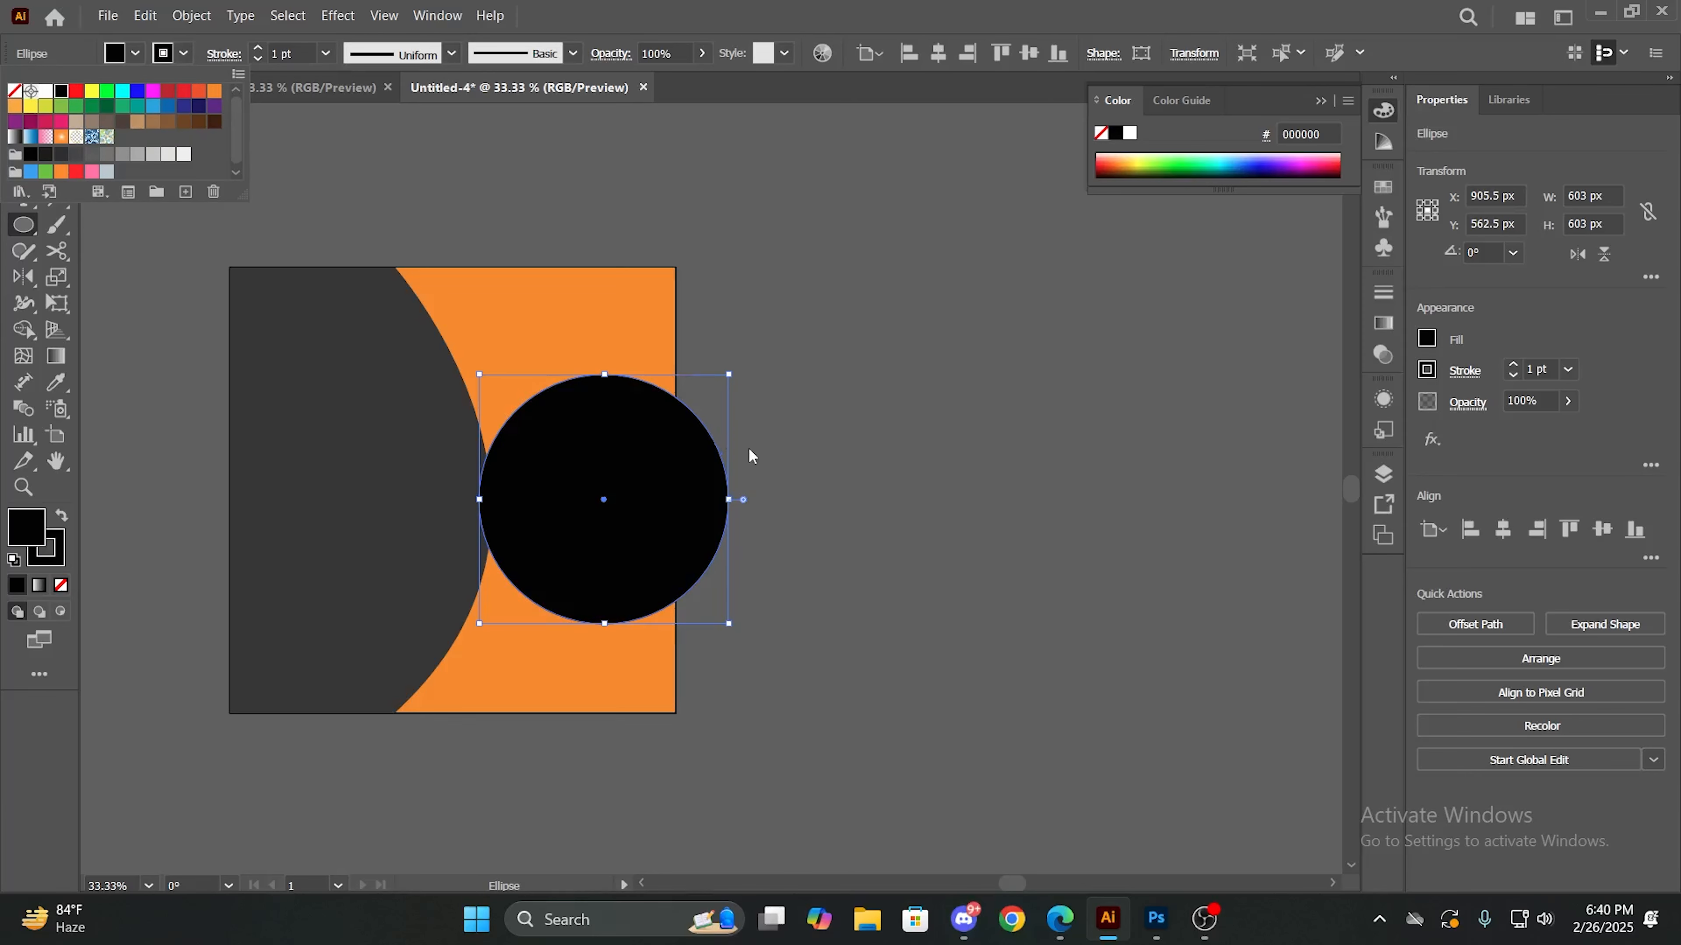
pyautogui.click(259, 48)
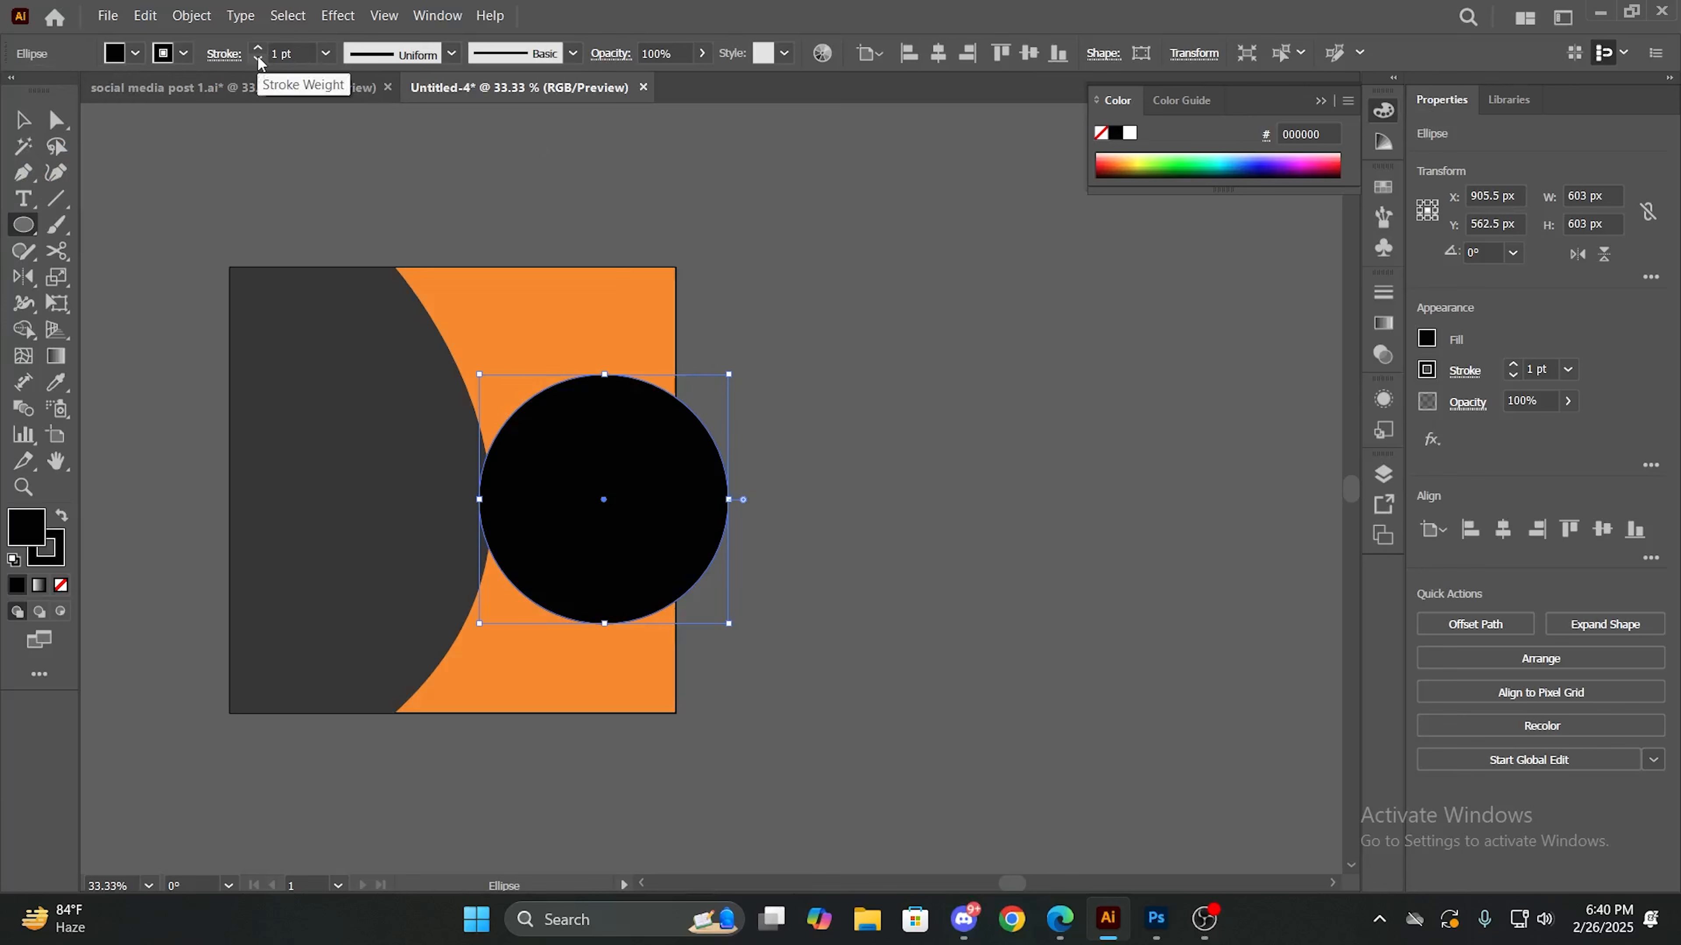
# - Move the black circle up and left to about X 810 px, Y 498 px, still slightly overhanging the artboard's right edge
pyautogui.press('v')
pyautogui.click(814, 348)
pyautogui.moveTo(677, 490); pyautogui.dragTo(630, 457)
pyautogui.click(869, 476)
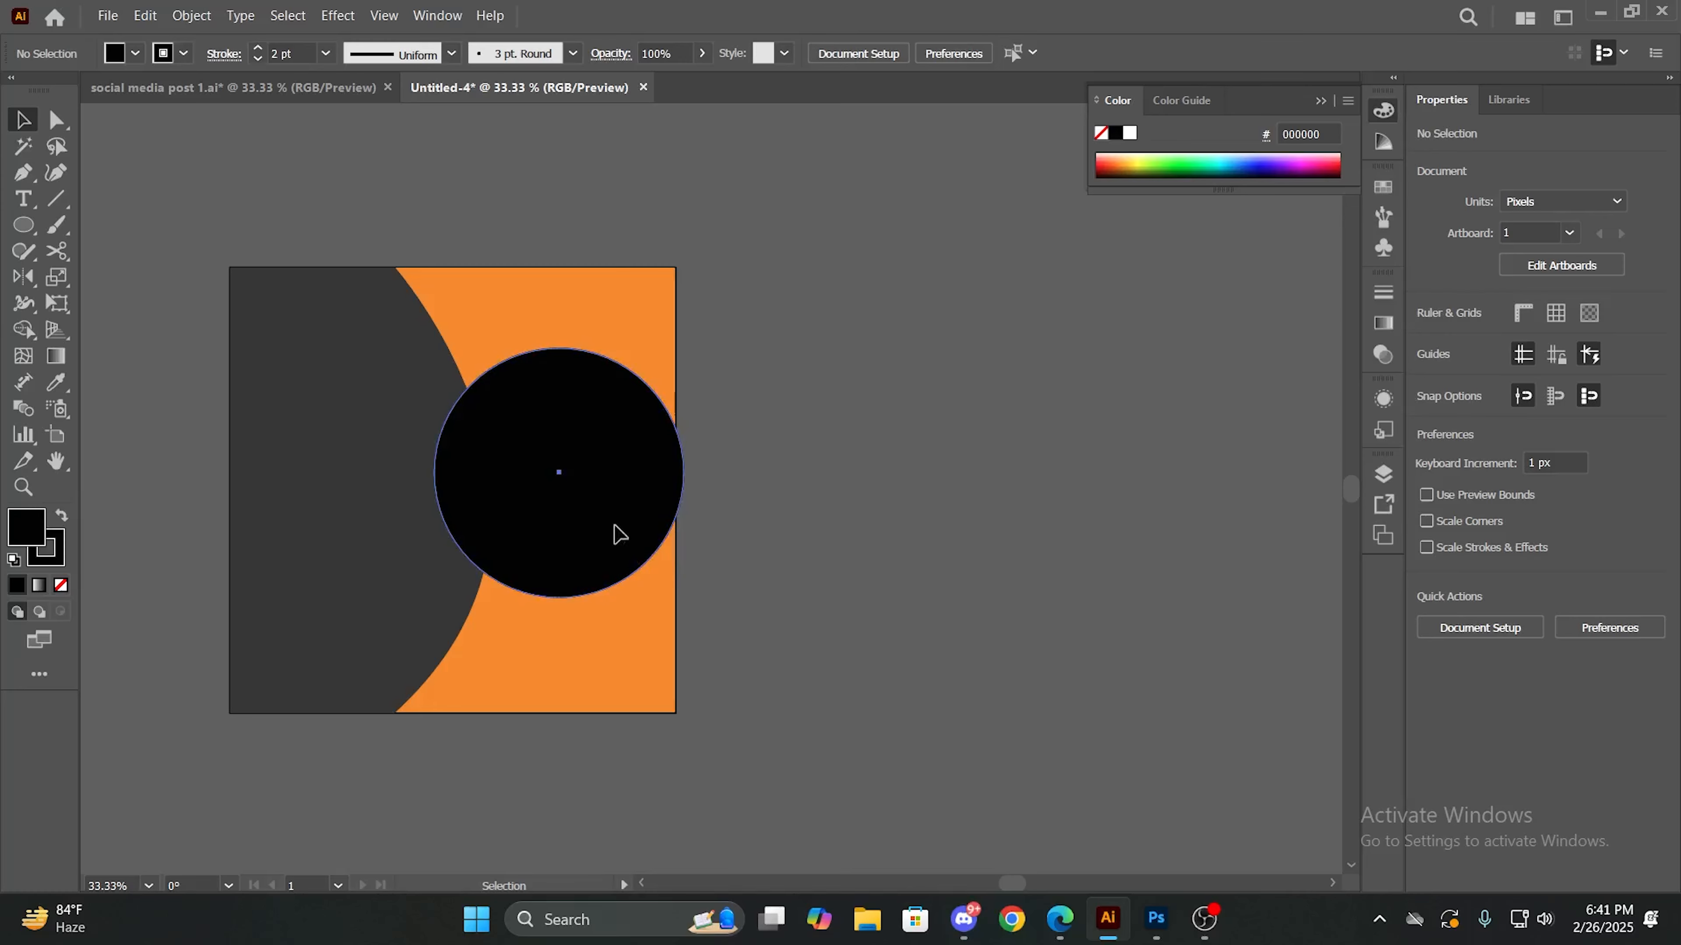
pyautogui.moveTo(613, 525); pyautogui.dragTo(619, 526)
pyautogui.click(798, 566)
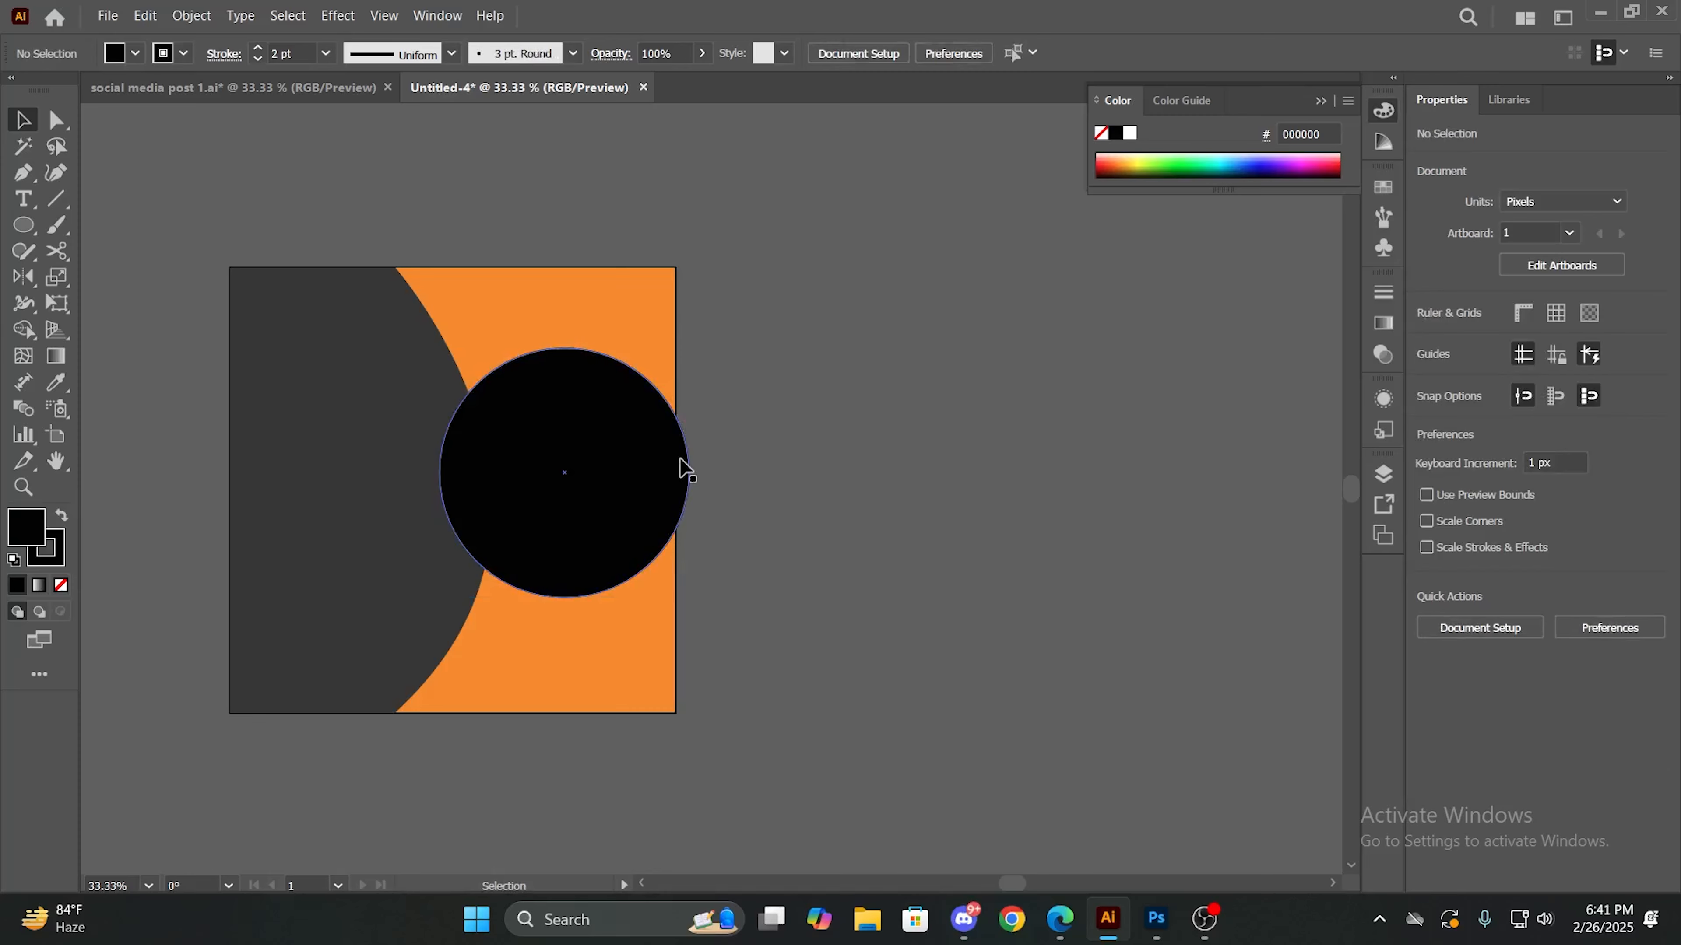
# - Draw a rectangle about 90 x 636 px against the outside of the artboard's right edge, covering the circle's overhanging part
pyautogui.scroll(3, 675, 404)
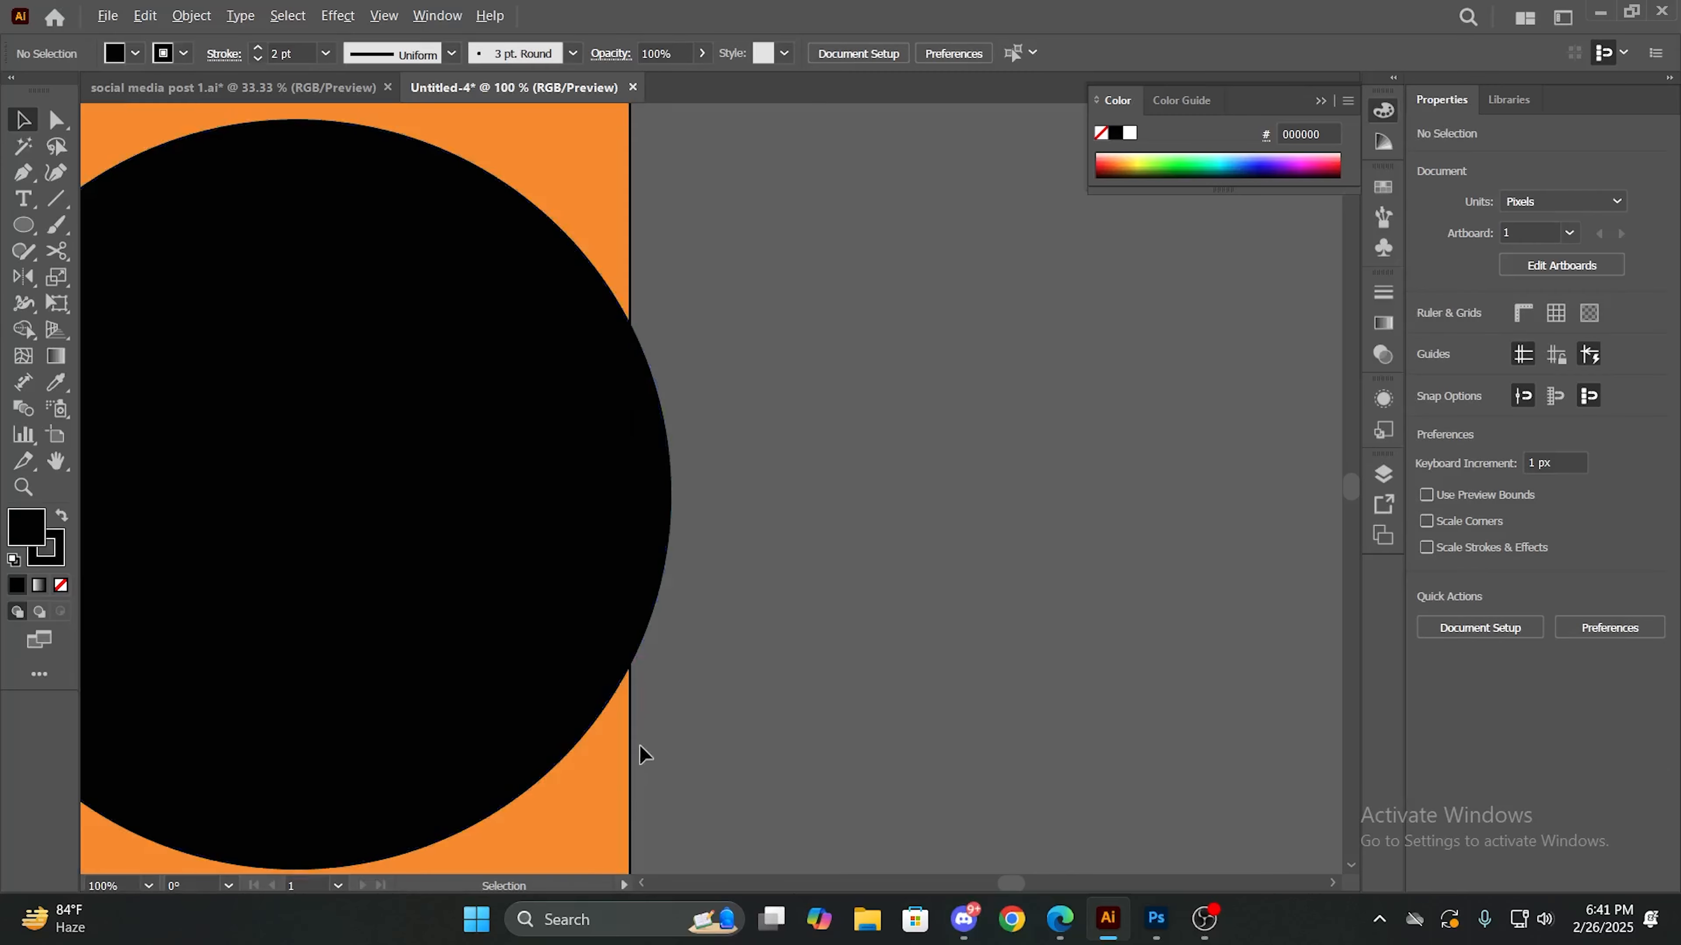
pyautogui.scroll(-2, 784, 455)
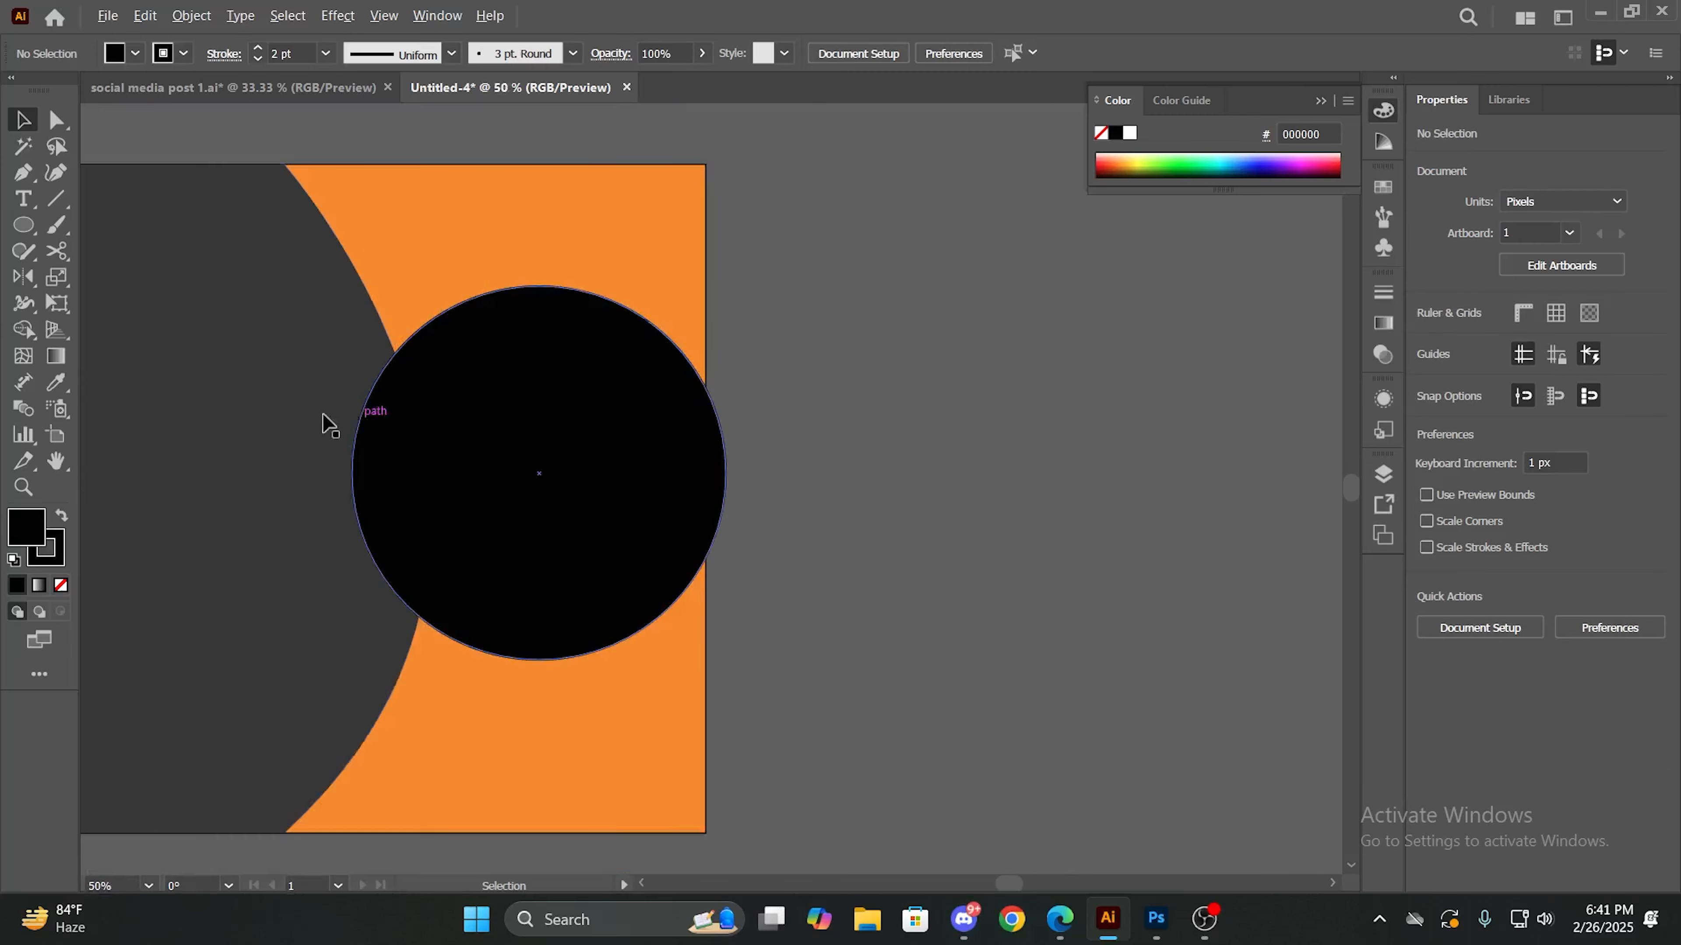
pyautogui.moveTo(27, 237); pyautogui.dragTo(66, 222)
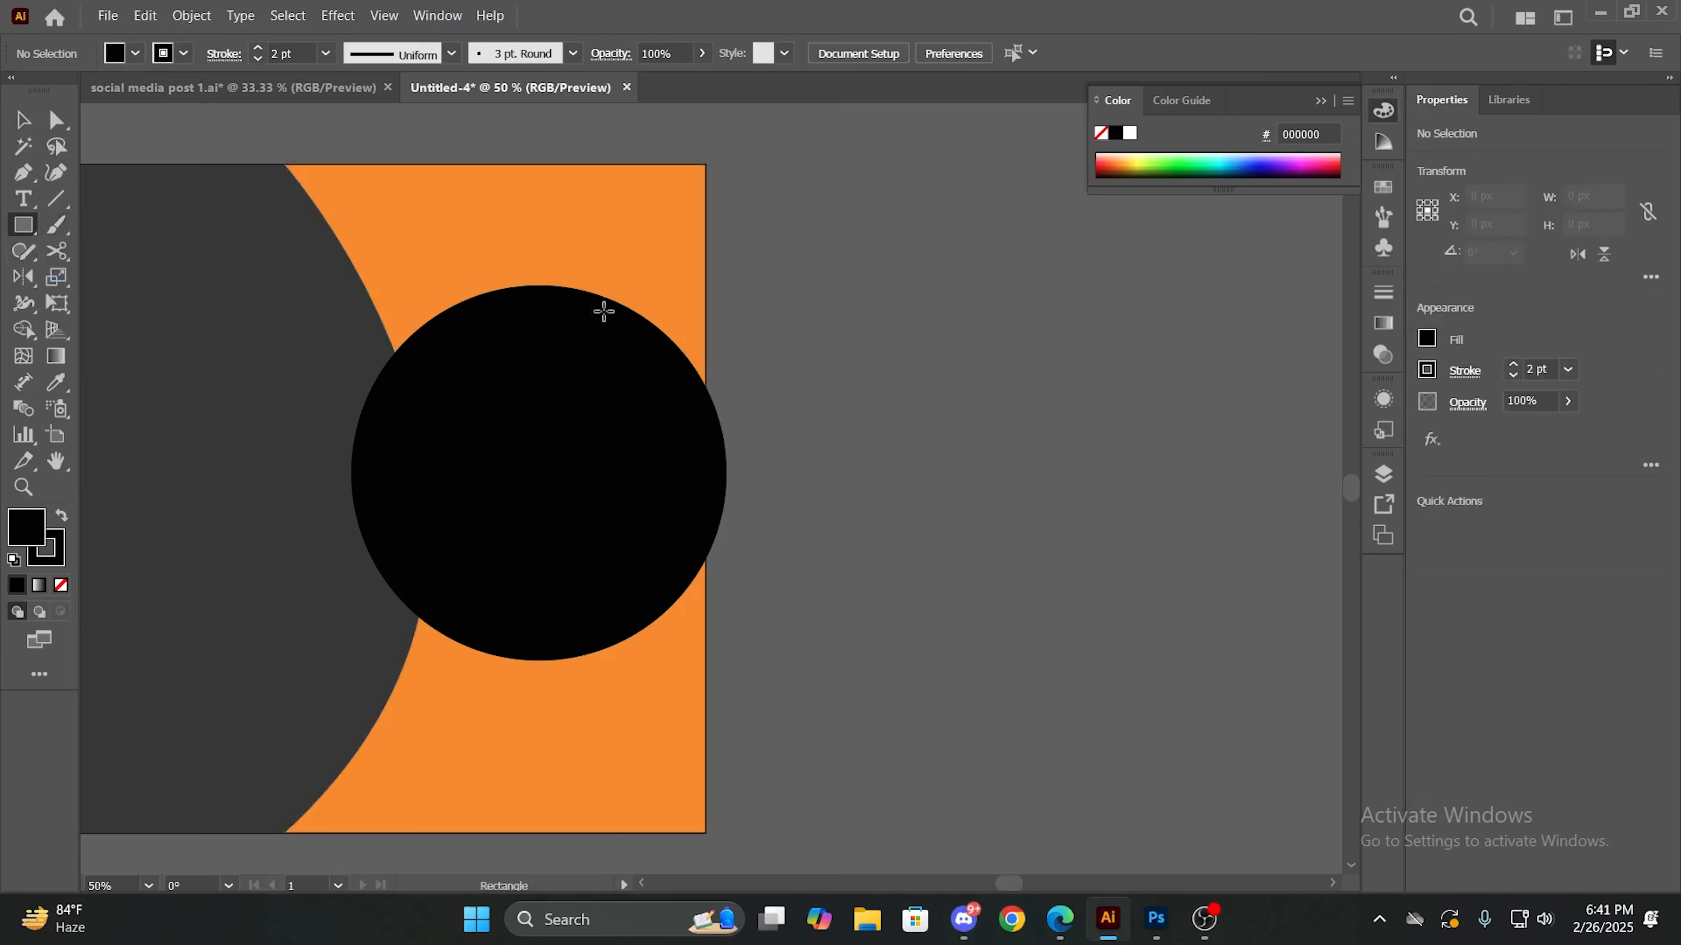
pyautogui.moveTo(705, 305); pyautogui.dragTo(761, 700)
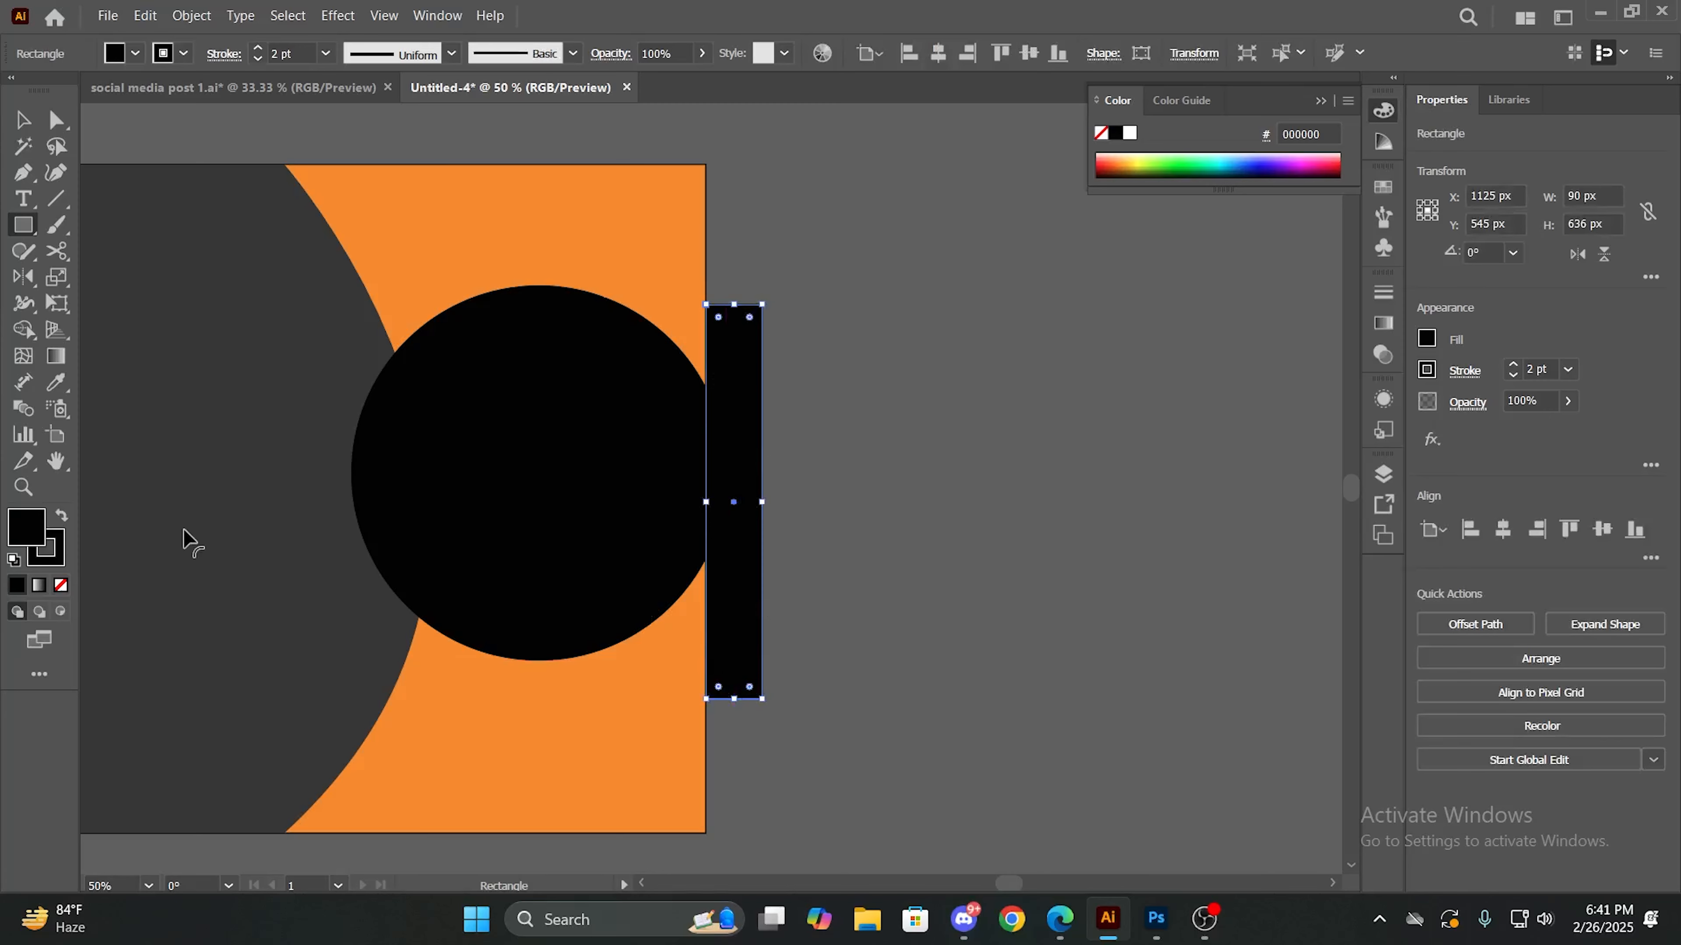
# - Use Shape Builder on the circle and rectangle to remove everything beyond the artboard's right edge, and deselect the trimmed circle
pyautogui.click(22, 120)
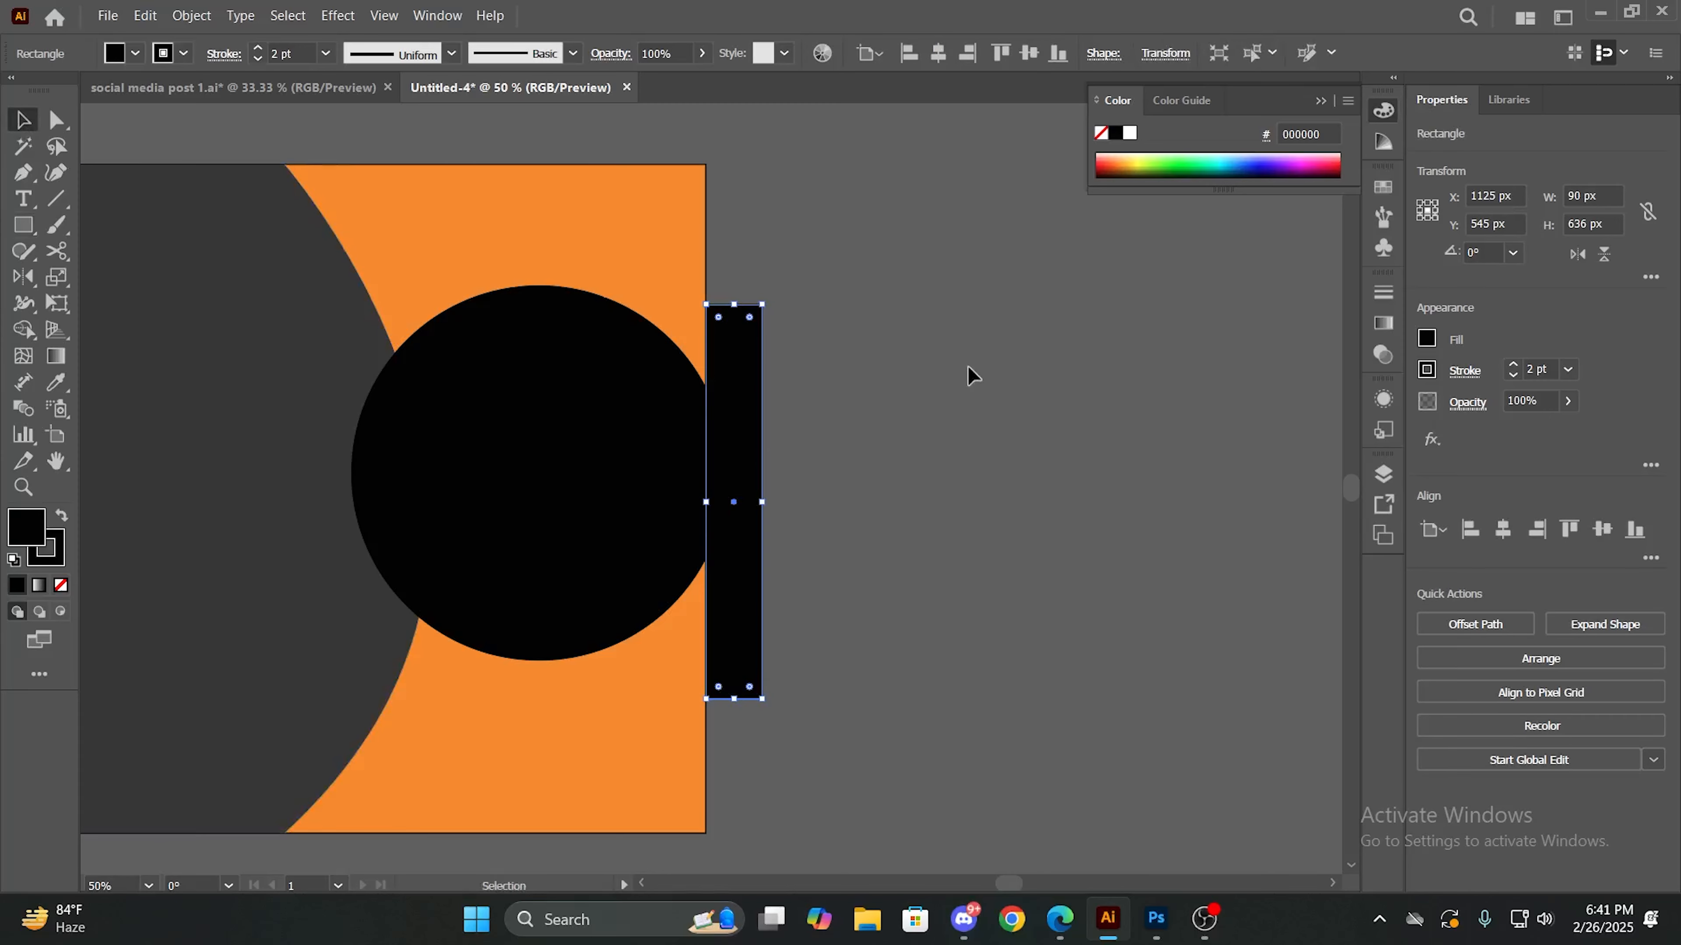
pyautogui.moveTo(764, 365); pyautogui.dragTo(443, 566)
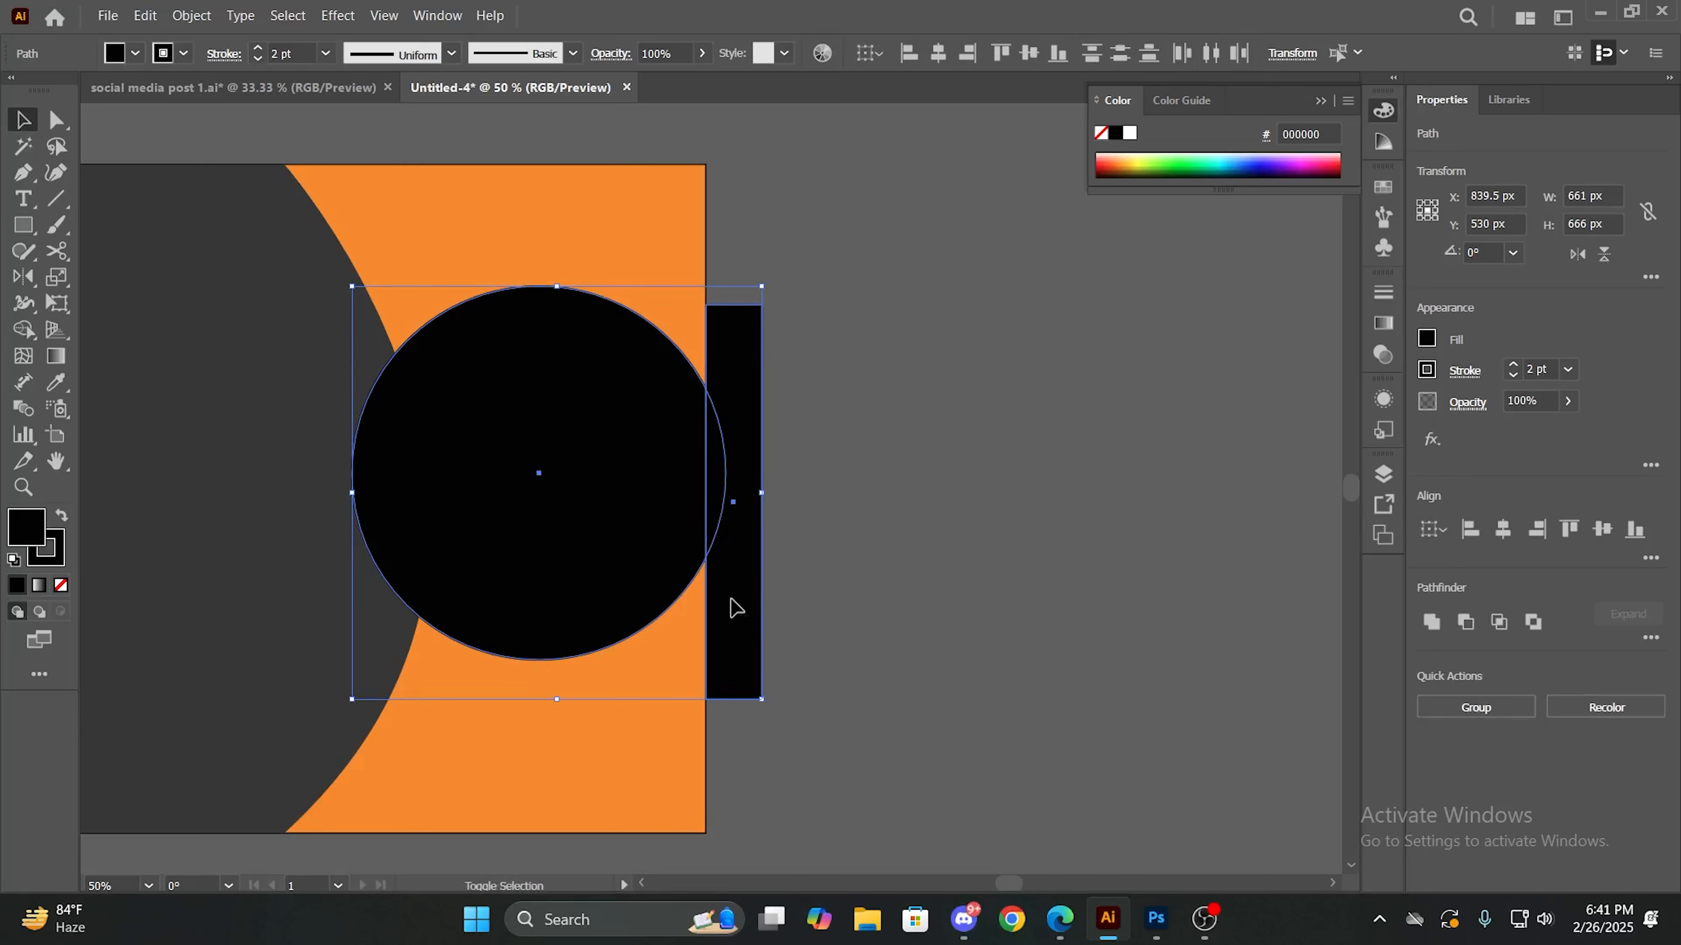
pyautogui.hotkey('shift', 'm')
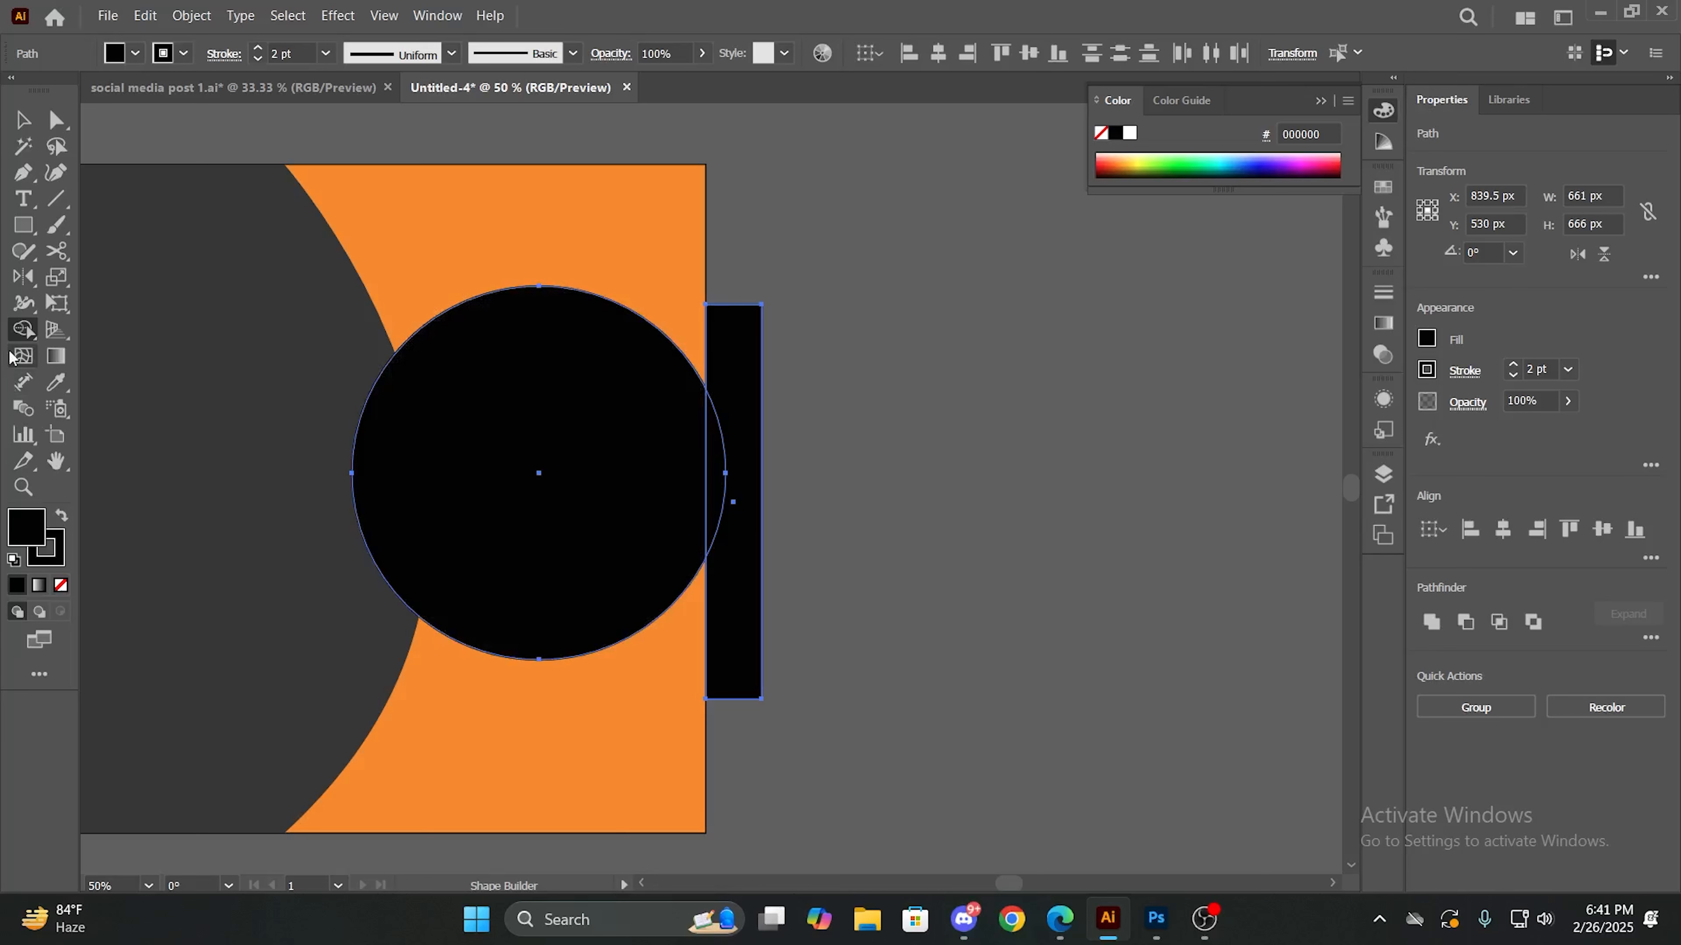
pyautogui.click(22, 334)
pyautogui.click(31, 334)
pyautogui.click(125, 332)
pyautogui.keyDown('alt'); pyautogui.click(742, 507); pyautogui.keyUp('alt')
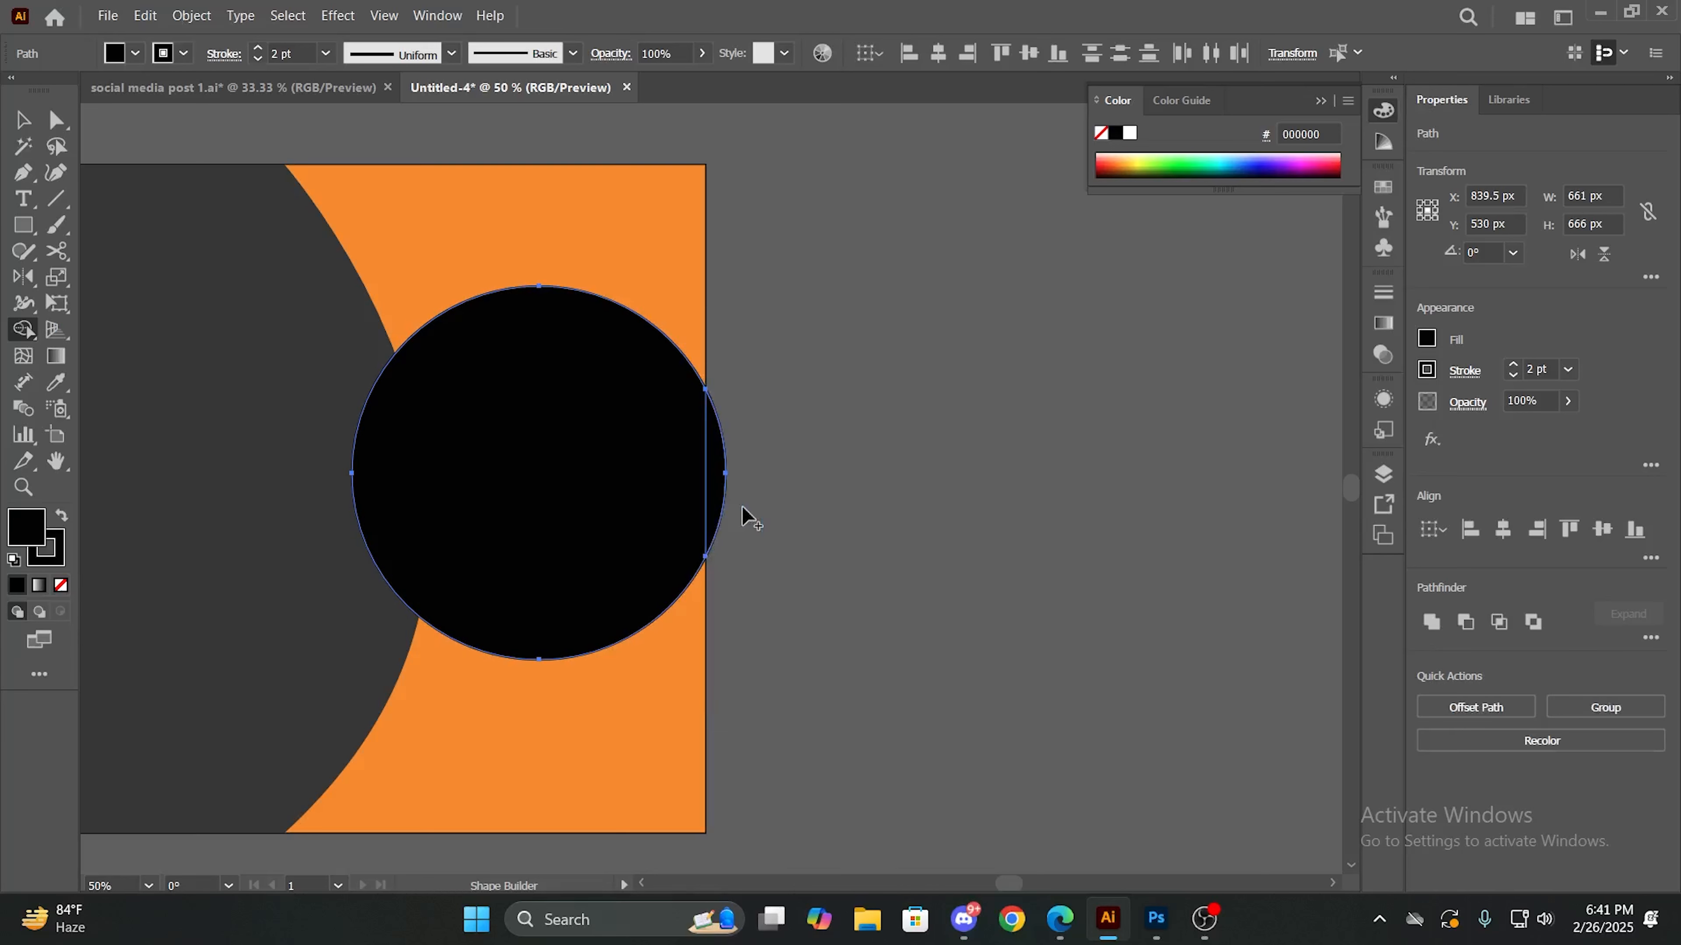
pyautogui.keyDown('alt'); pyautogui.click(718, 495); pyautogui.keyUp('alt')
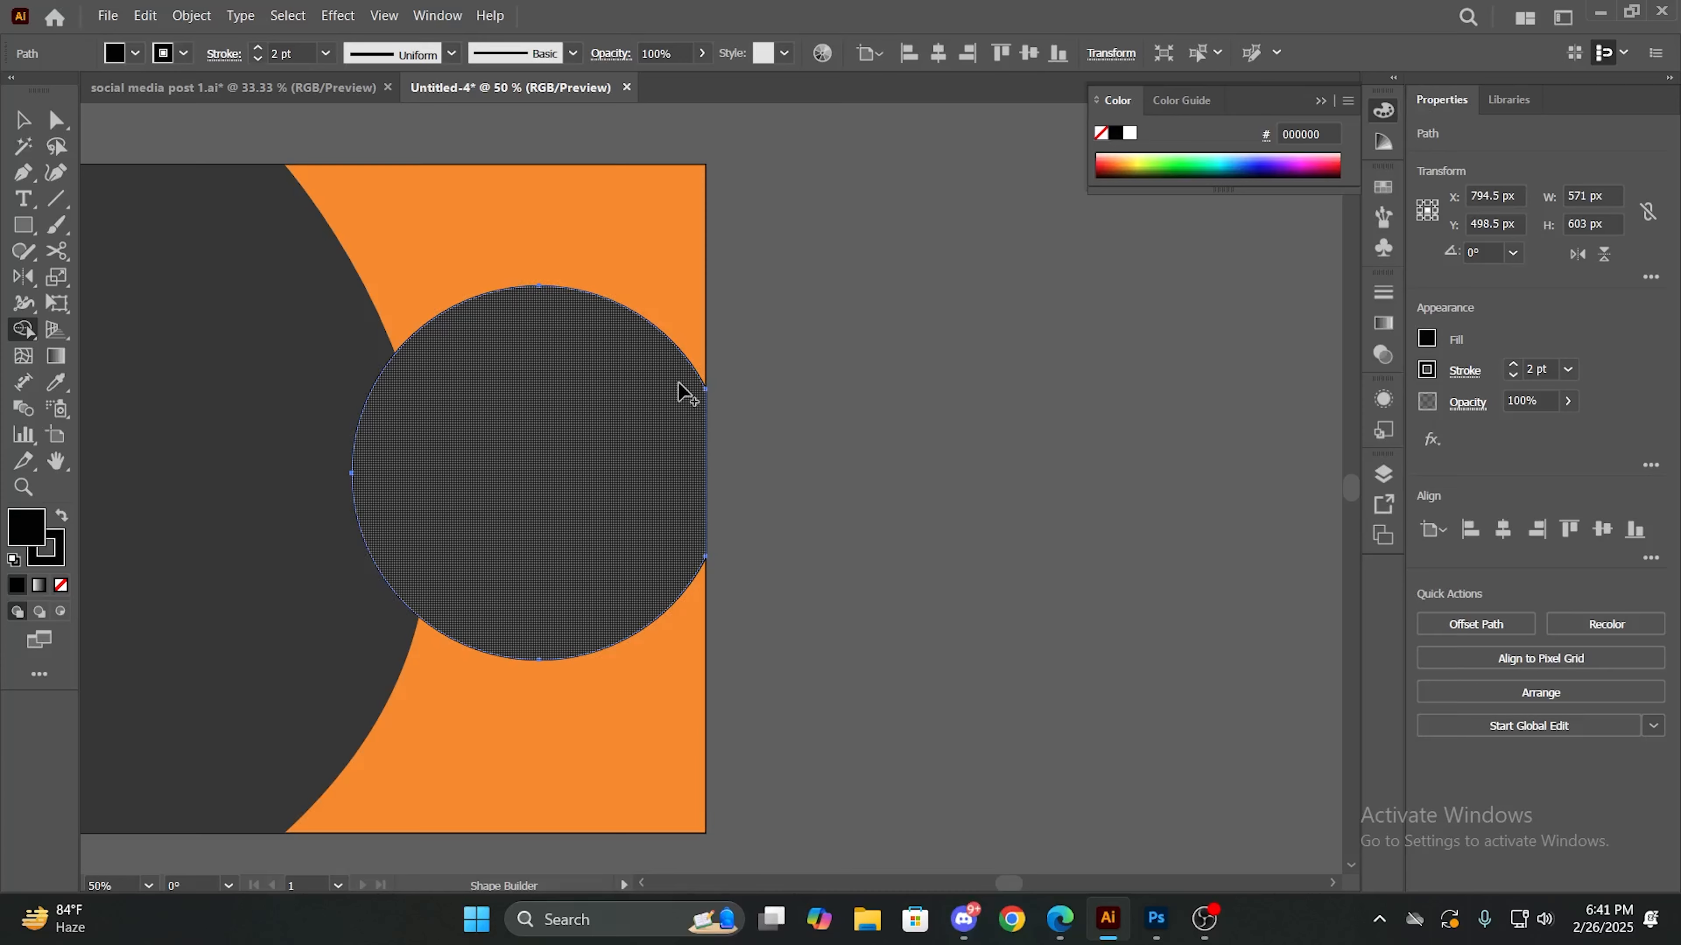
pyautogui.press('v')
pyautogui.click(799, 405)
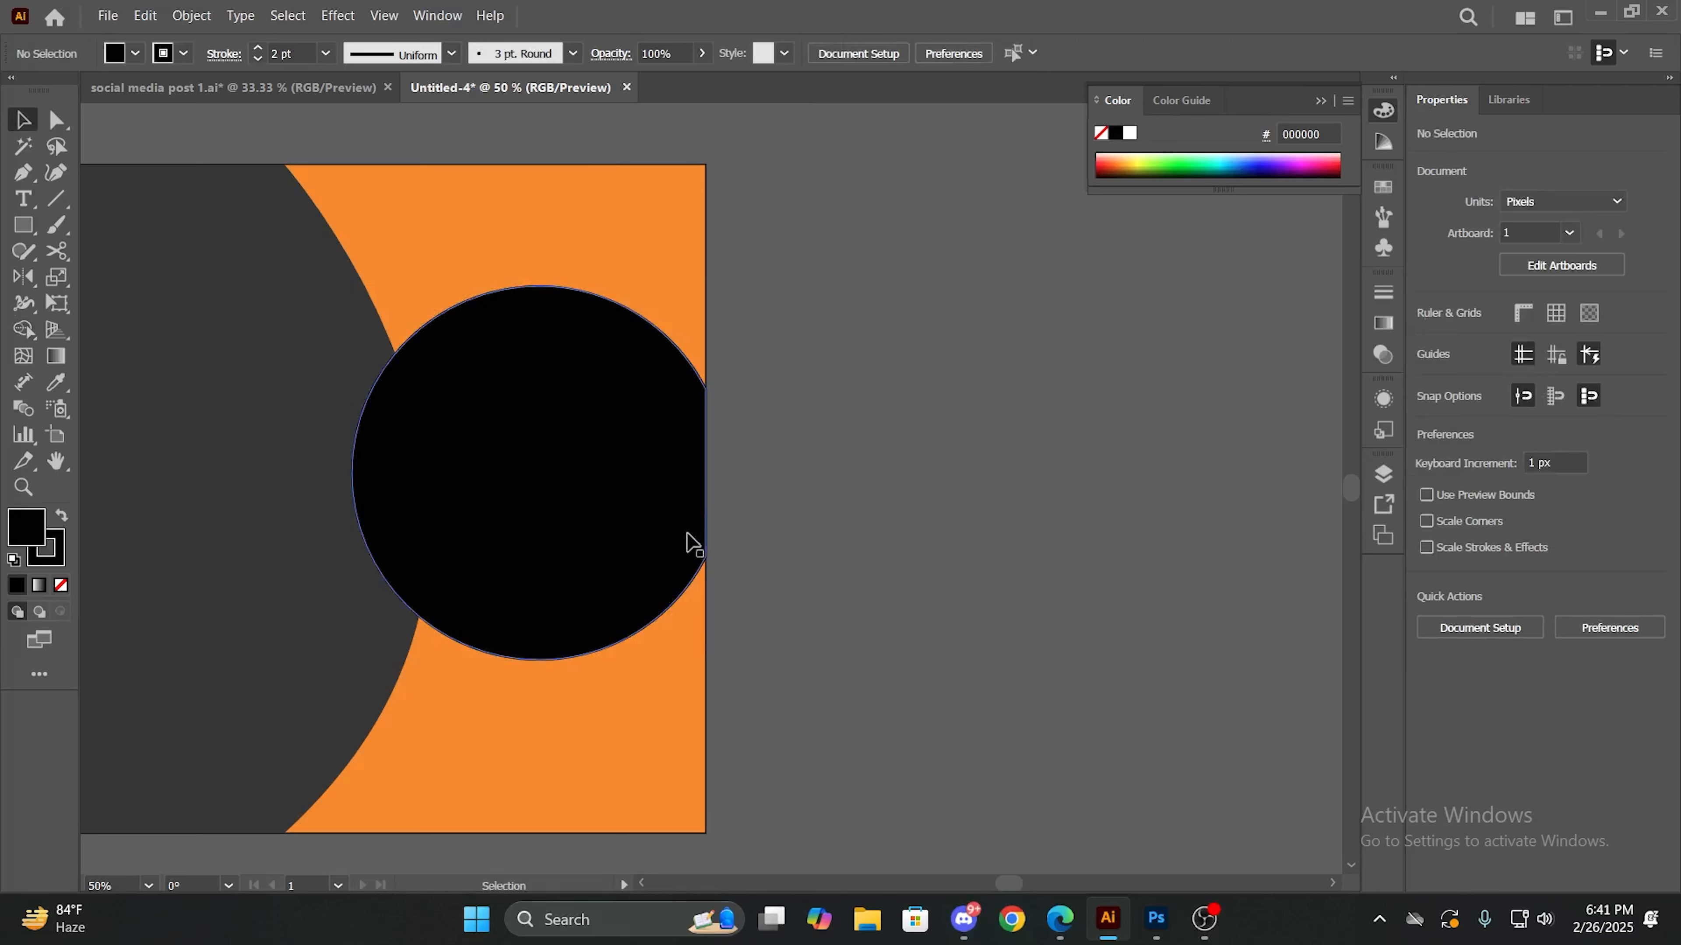
pyautogui.scroll(2, 768, 489)
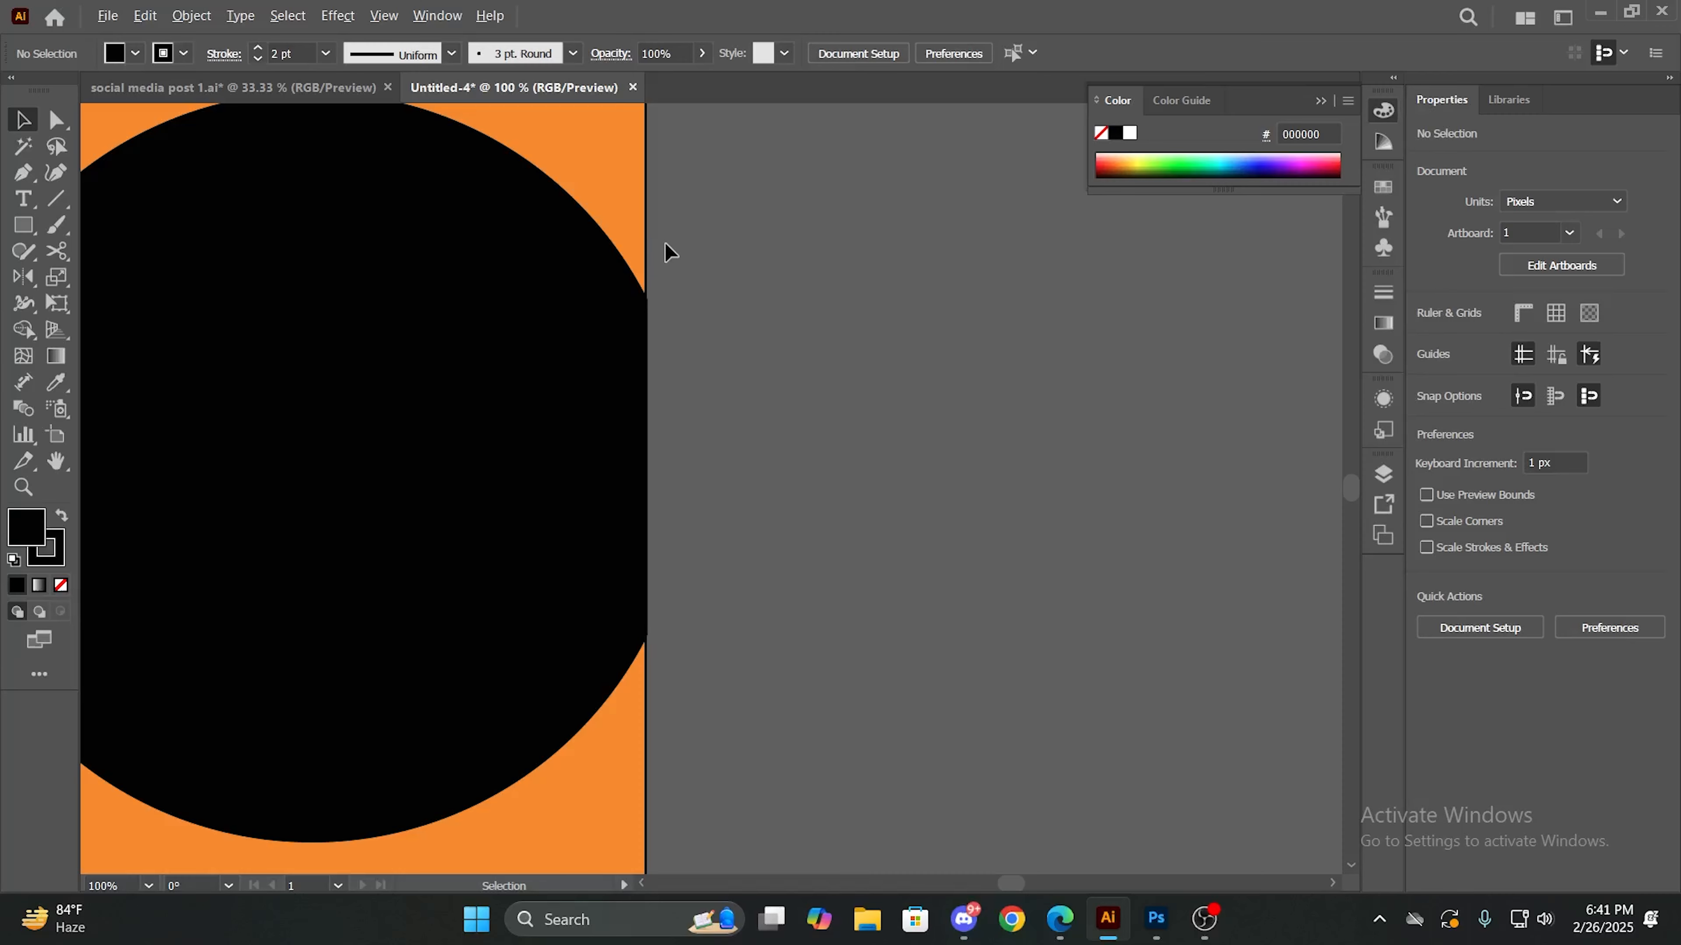
pyautogui.scroll(3, 687, 649)
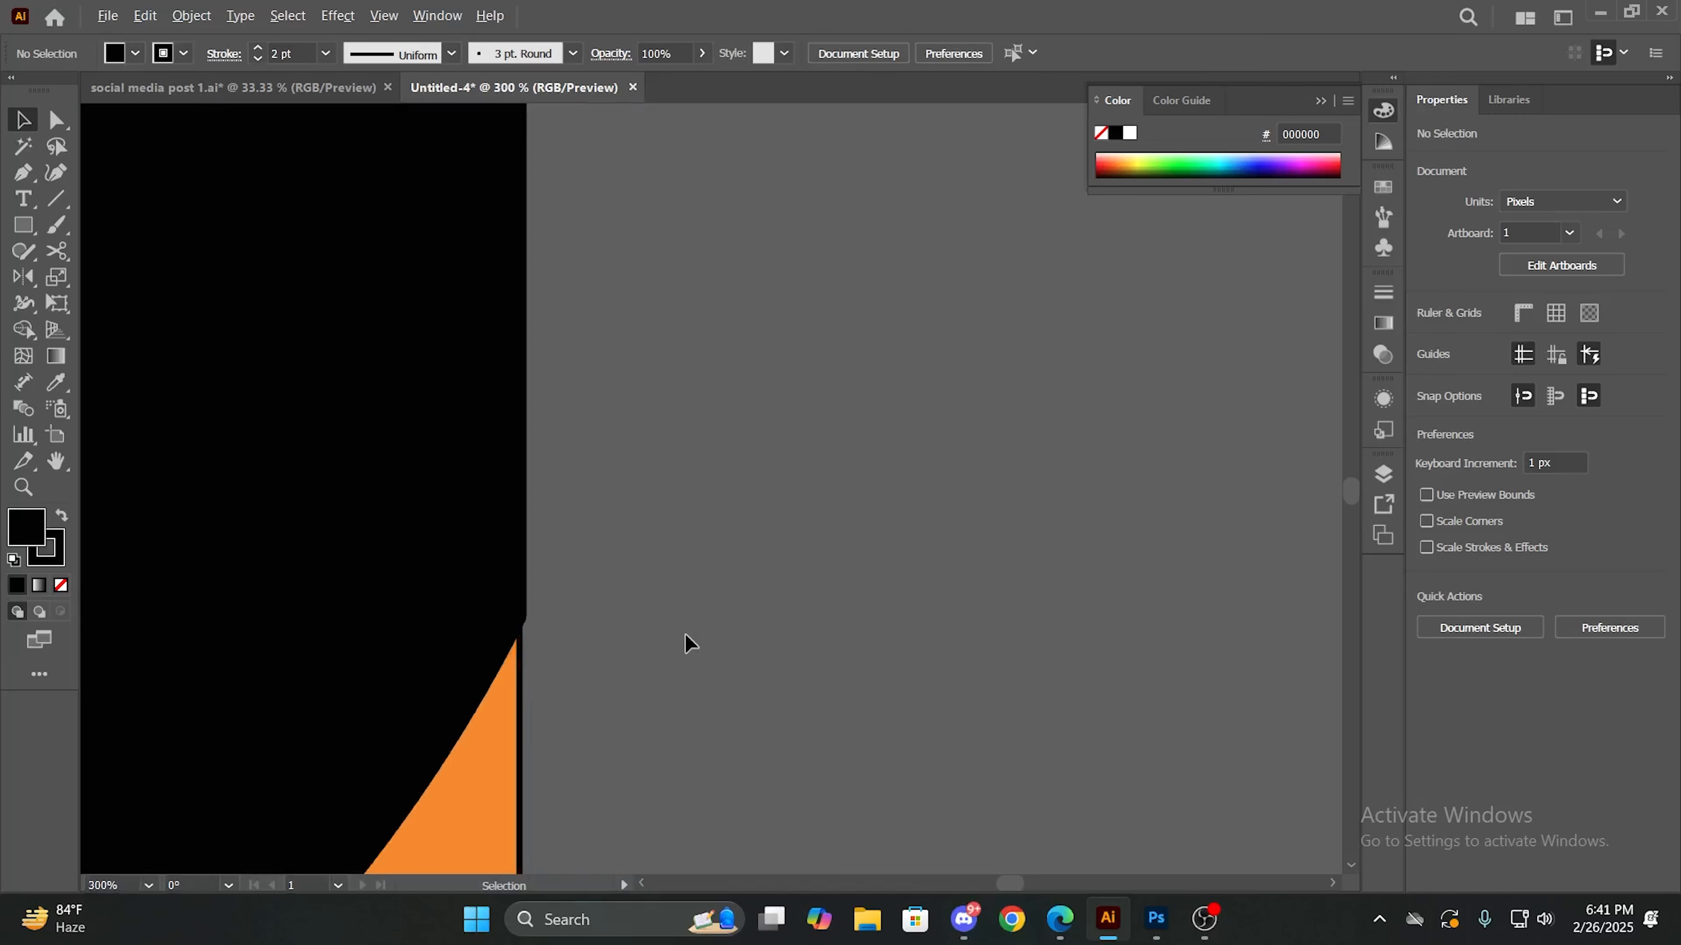
pyautogui.scroll(-4, 684, 633)
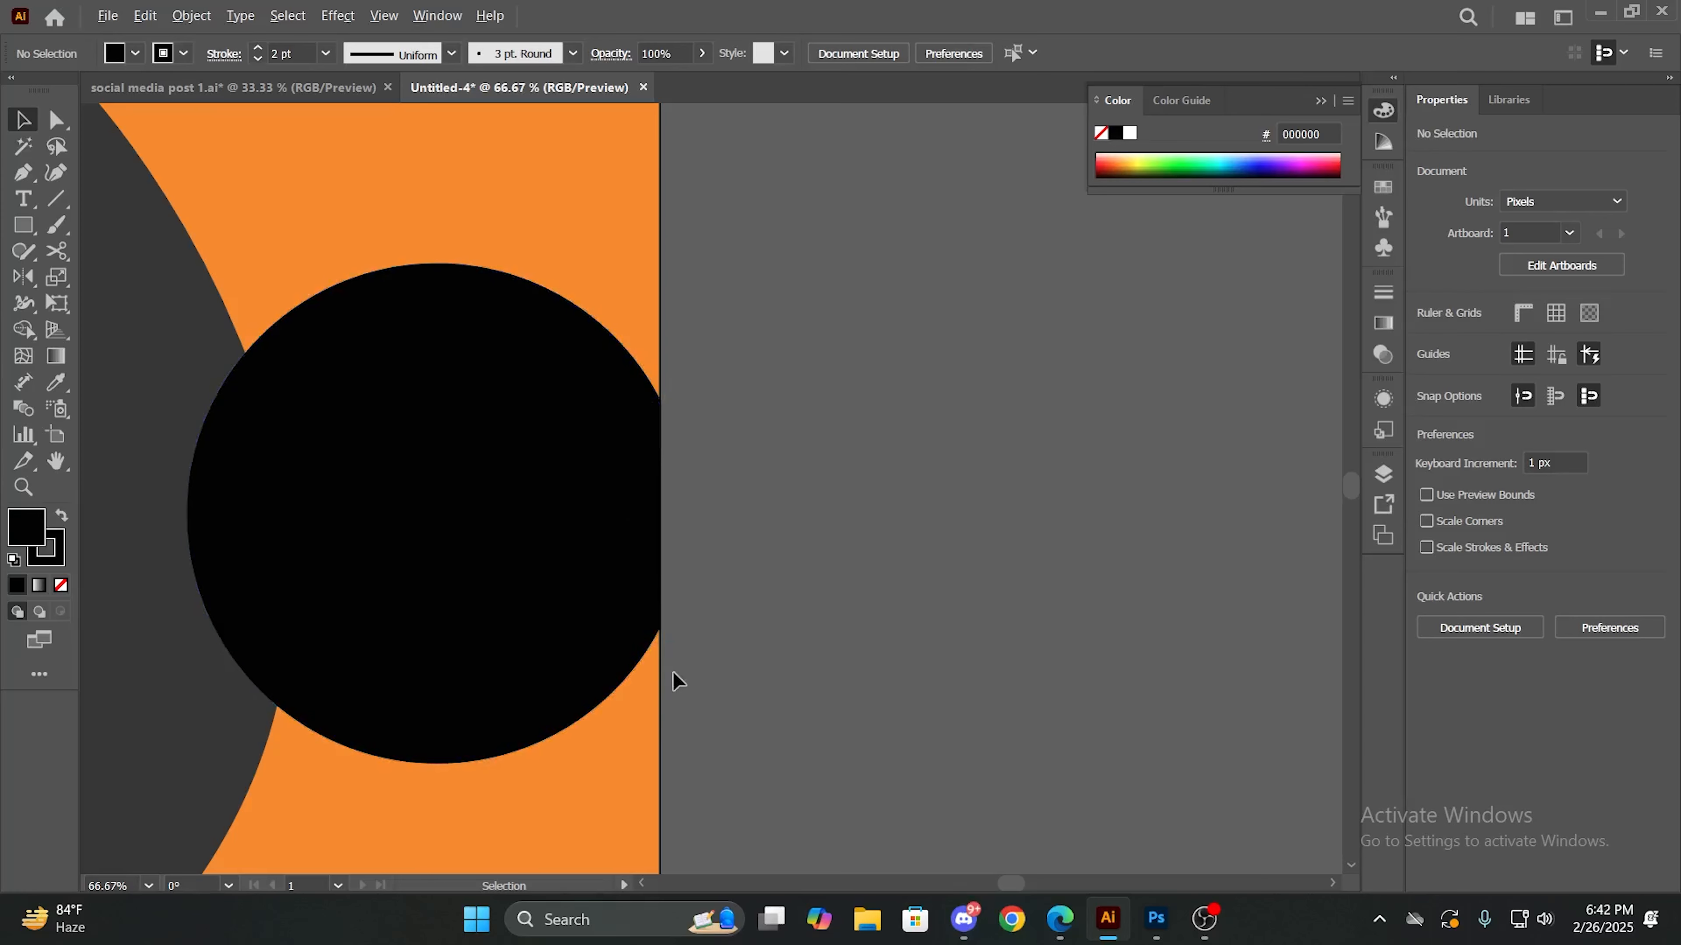
# - Undo the trimming of the black circle at the artboard's right edge, then redo it and deselect the circle
pyautogui.hotkey('ctrl', 'z')
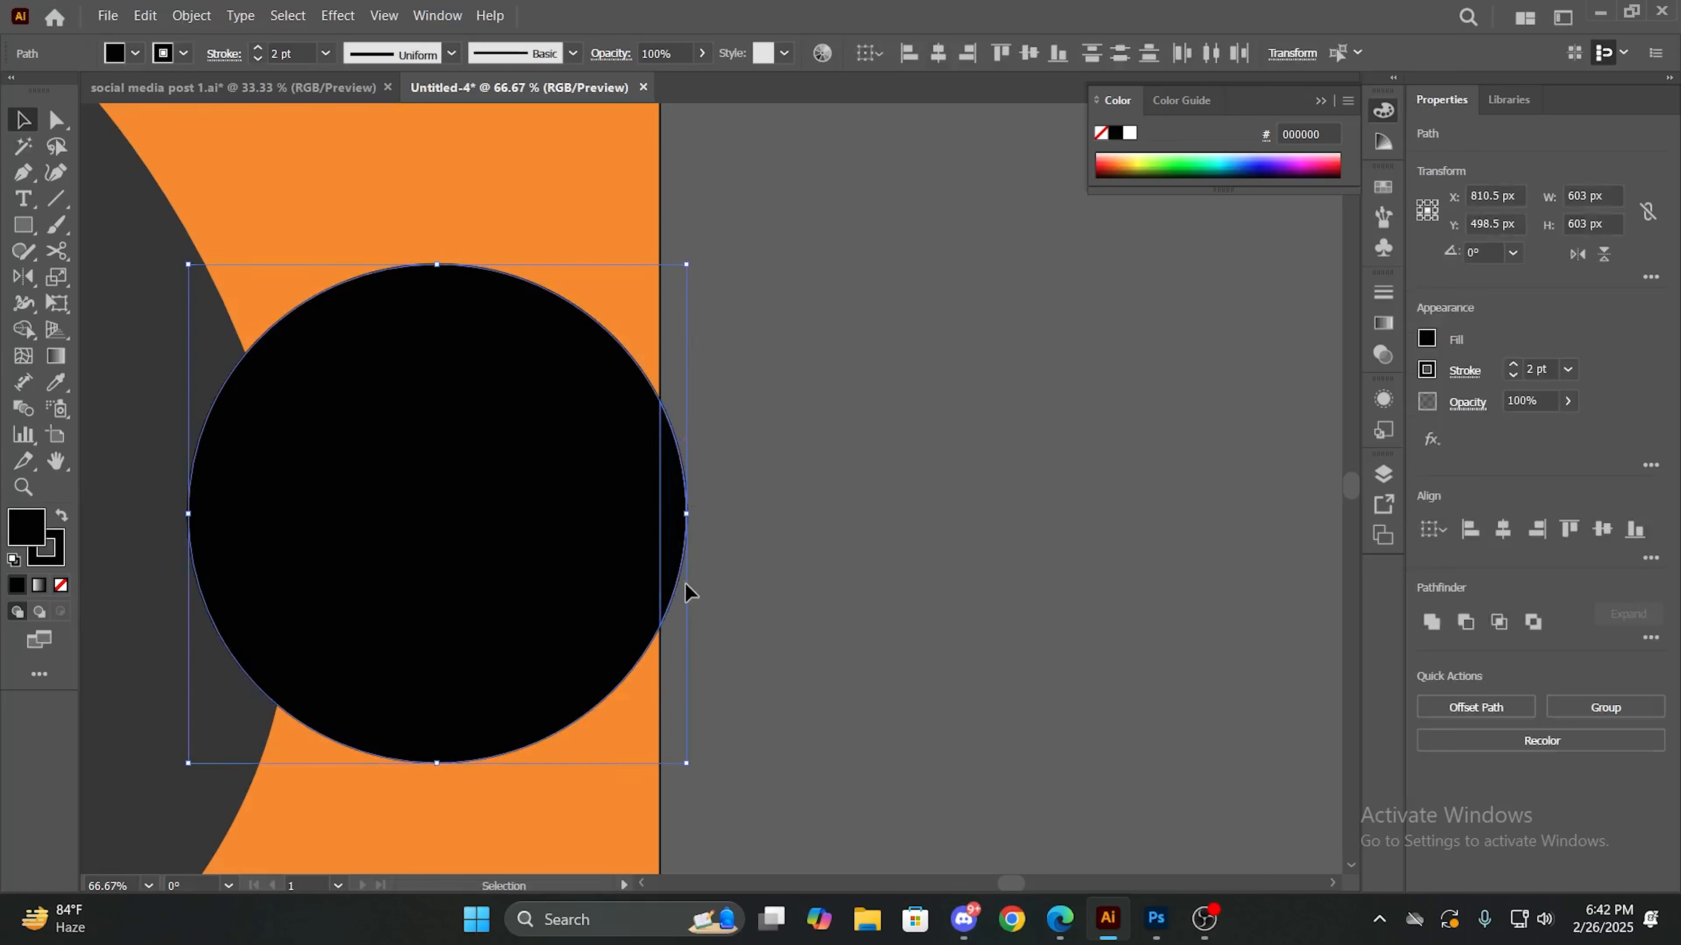
pyautogui.hotkey('ctrl', 'z')
pyautogui.hotkey('ctrl', 'shift', 'z')
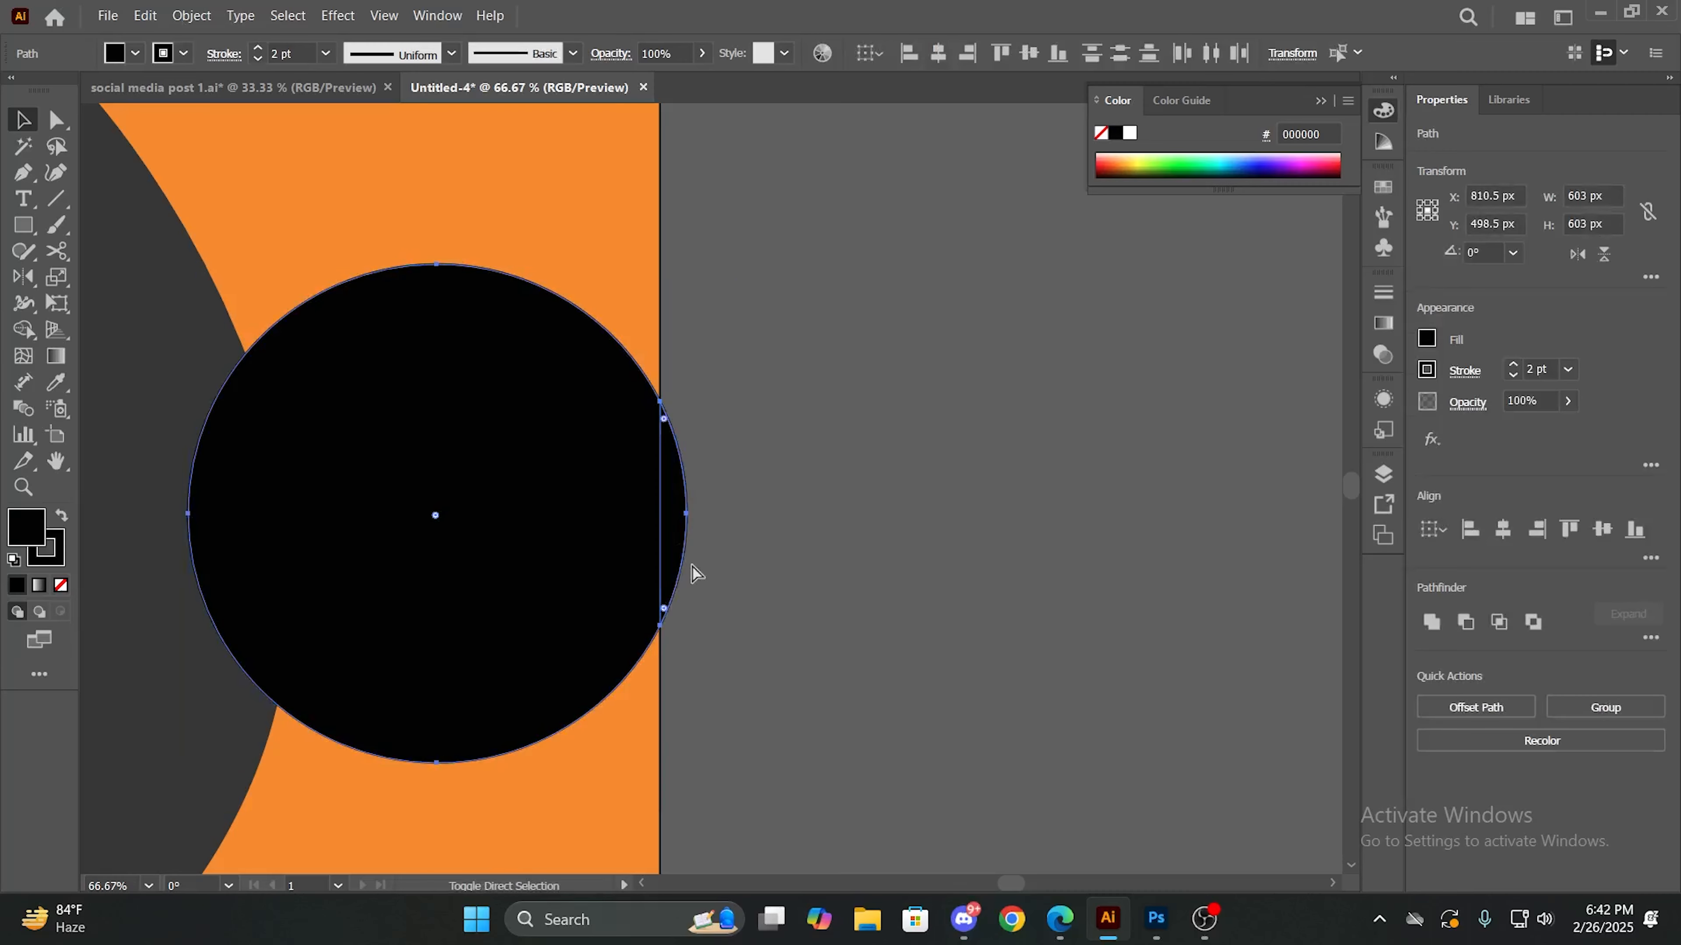
pyautogui.hotkey('ctrl', '-')
pyautogui.hotkey('ctrl', '-')
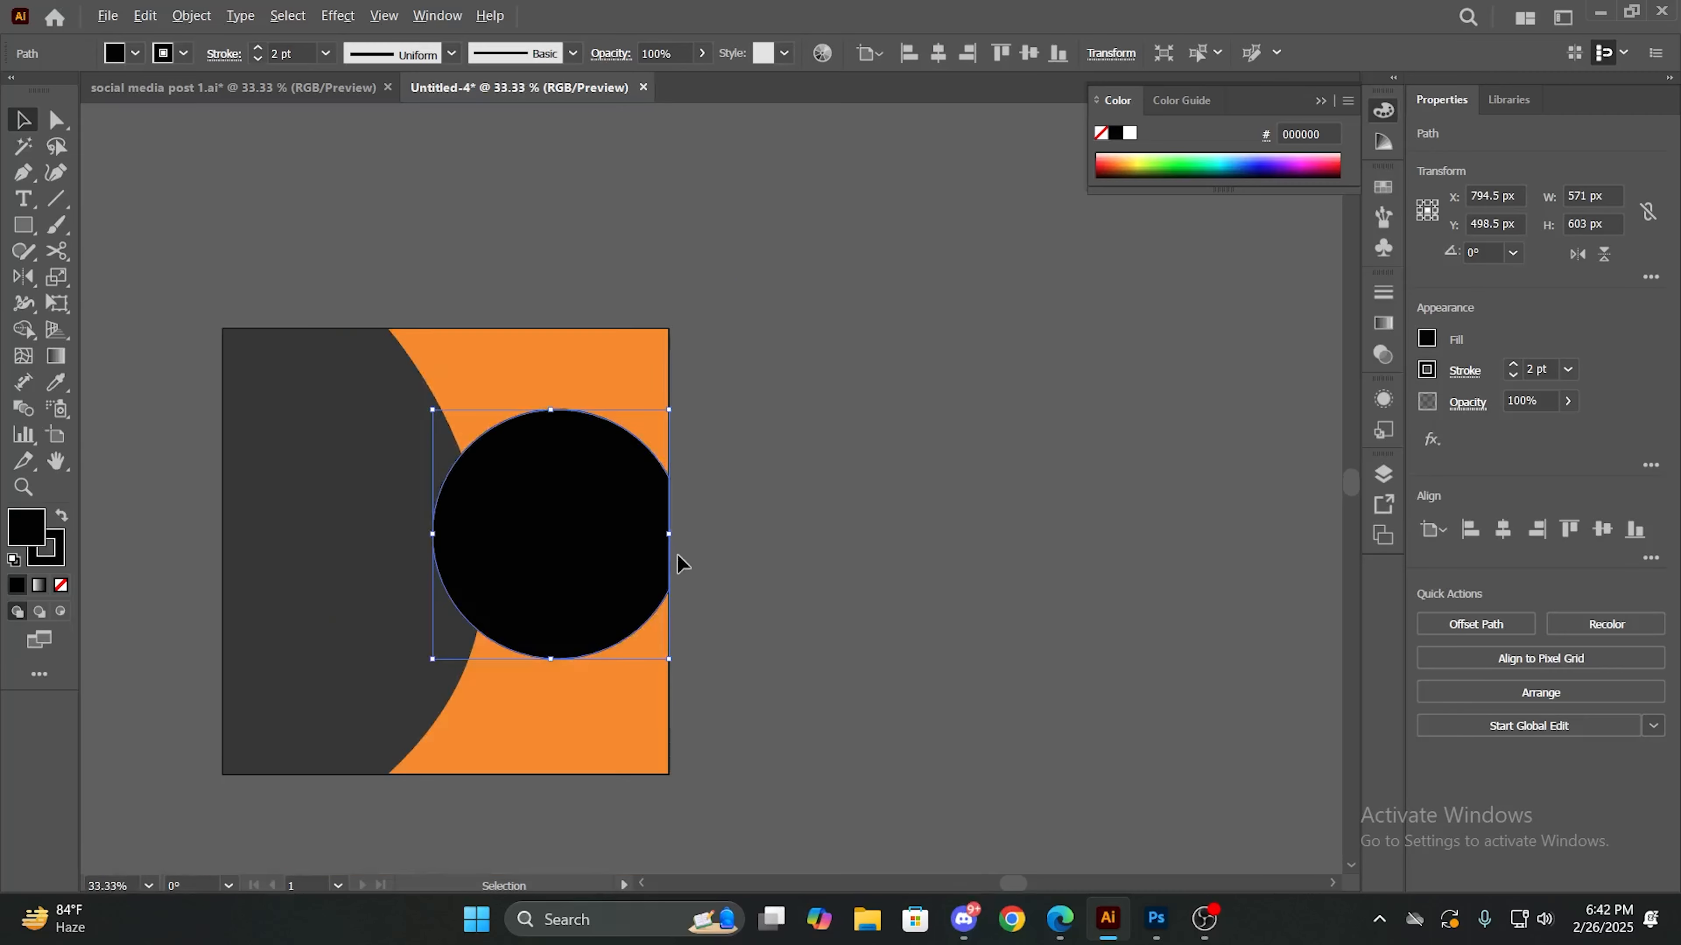
pyautogui.click(748, 522)
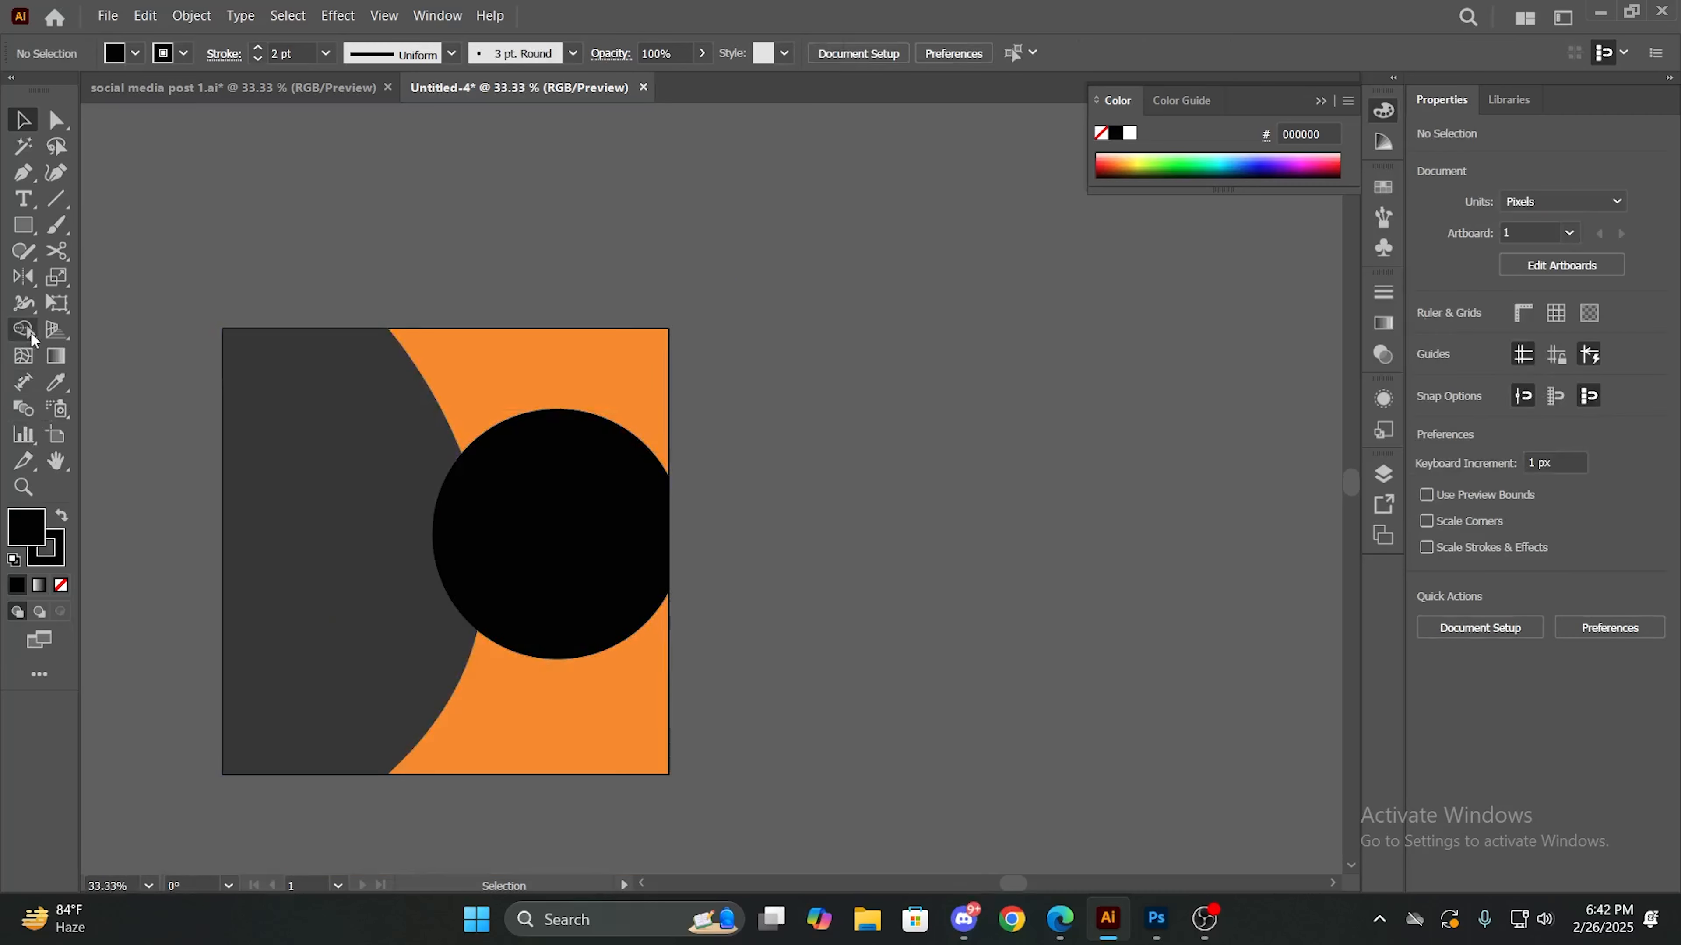
pyautogui.scroll(1, 368, 479)
pyautogui.hotkey('alt', 'space')
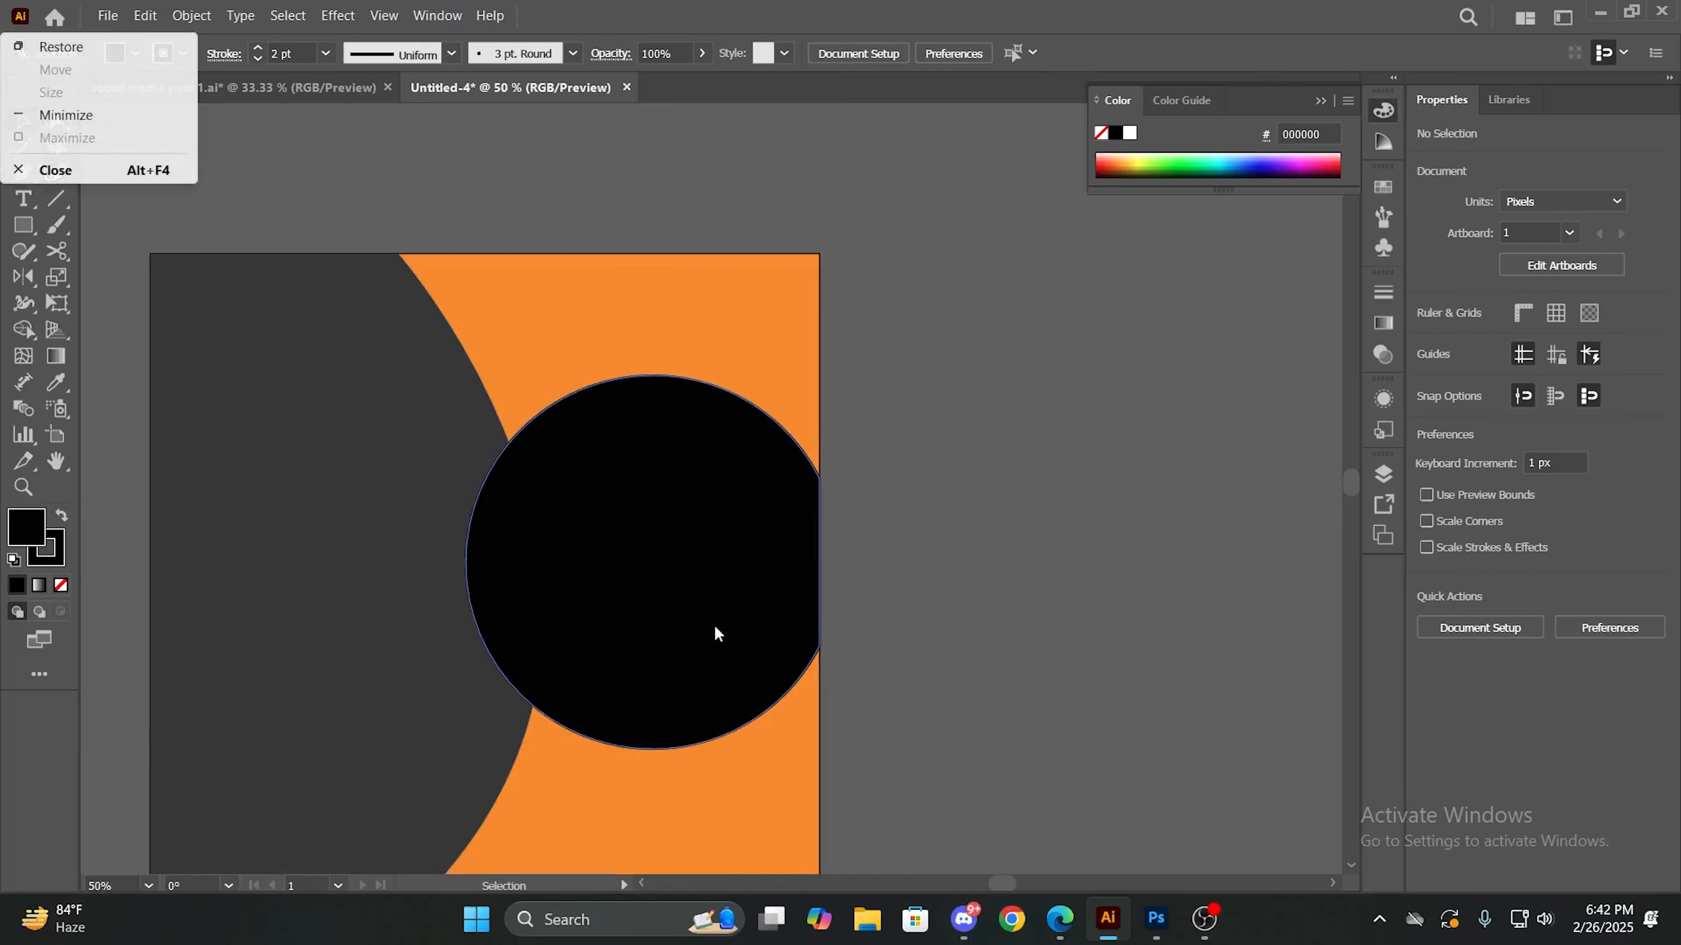
pyautogui.moveTo(715, 626); pyautogui.dragTo(745, 527)
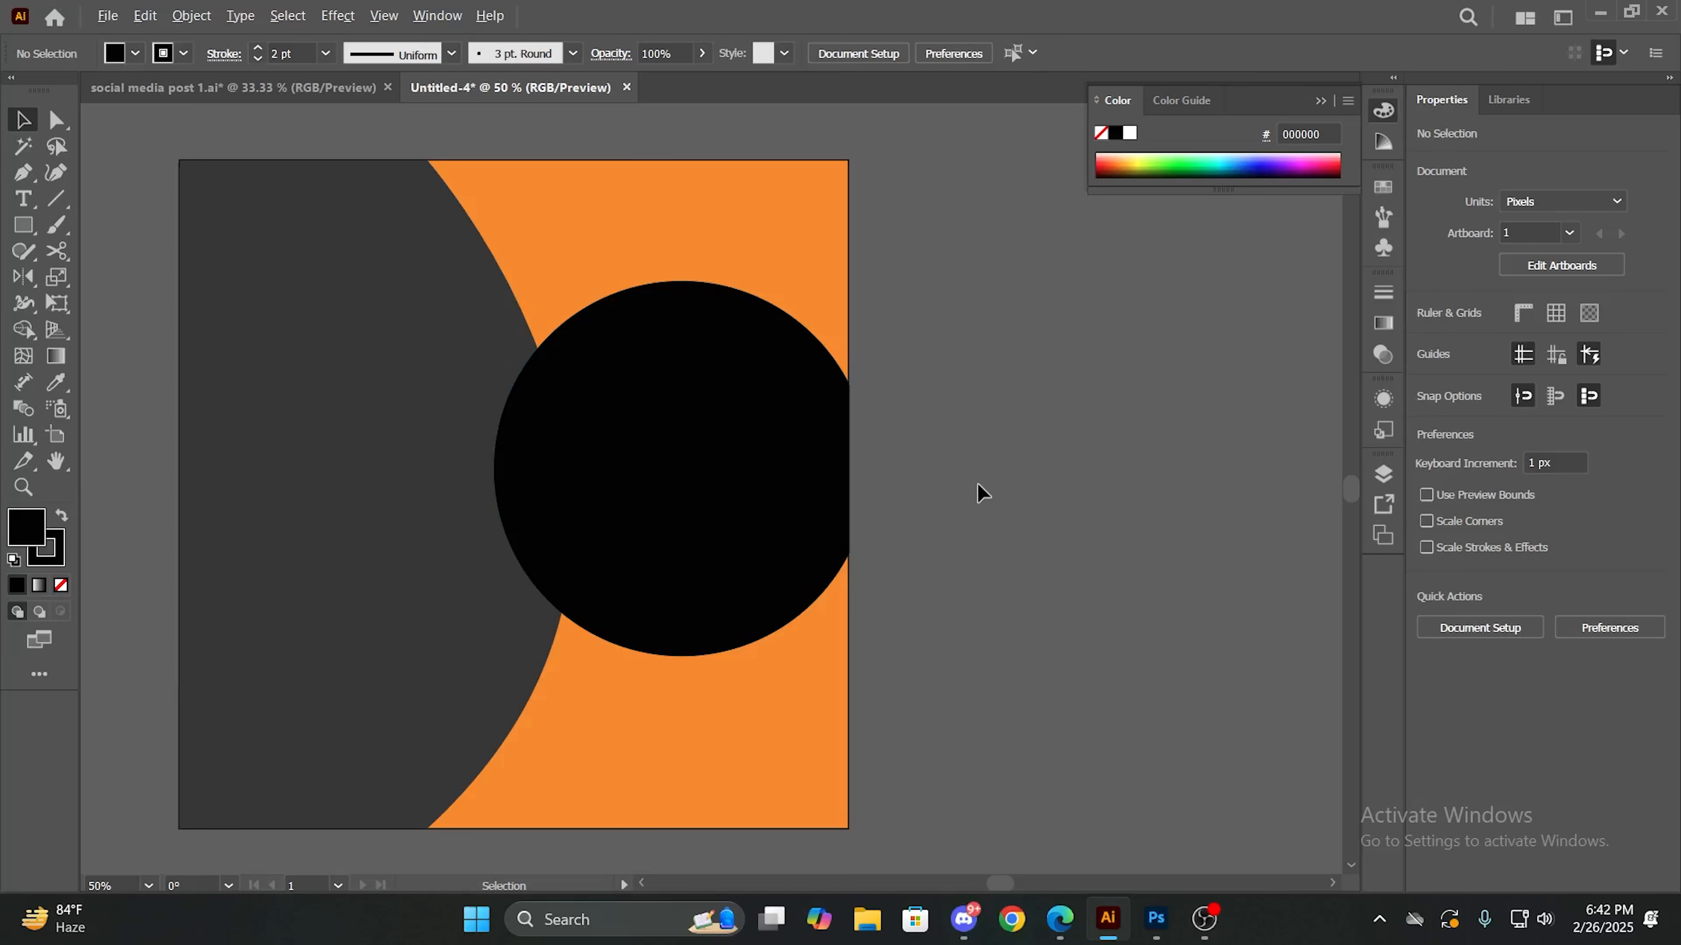
# - Try to move the trimmed black circle up to about Y 491.5 px, then undo the move and deselect the circle
pyautogui.moveTo(825, 495)
pyautogui.mouseDown()
pyautogui.moveTo(791, 495)
pyautogui.moveTo(804, 485)
pyautogui.mouseUp()
pyautogui.hotkey('ctrl', 'z')
pyautogui.click(915, 476)
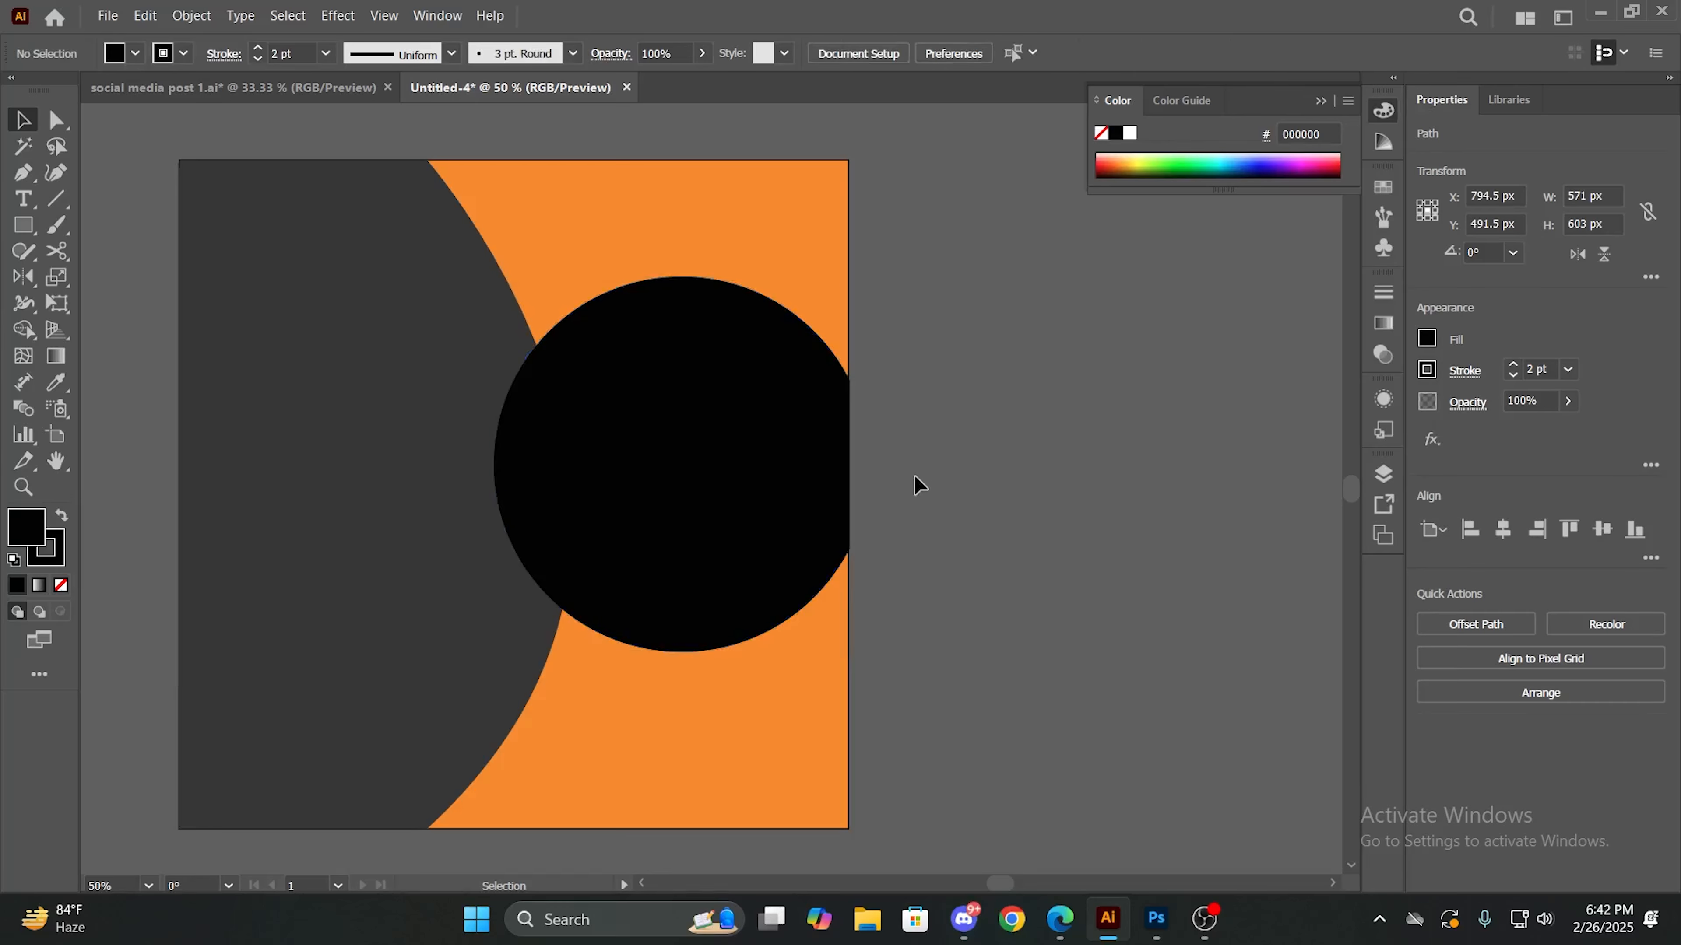
pyautogui.hotkey('ctrl', 'z')
pyautogui.hotkey('ctrl', 'z')
pyautogui.hotkey('ctrl', 'shift', 'z')
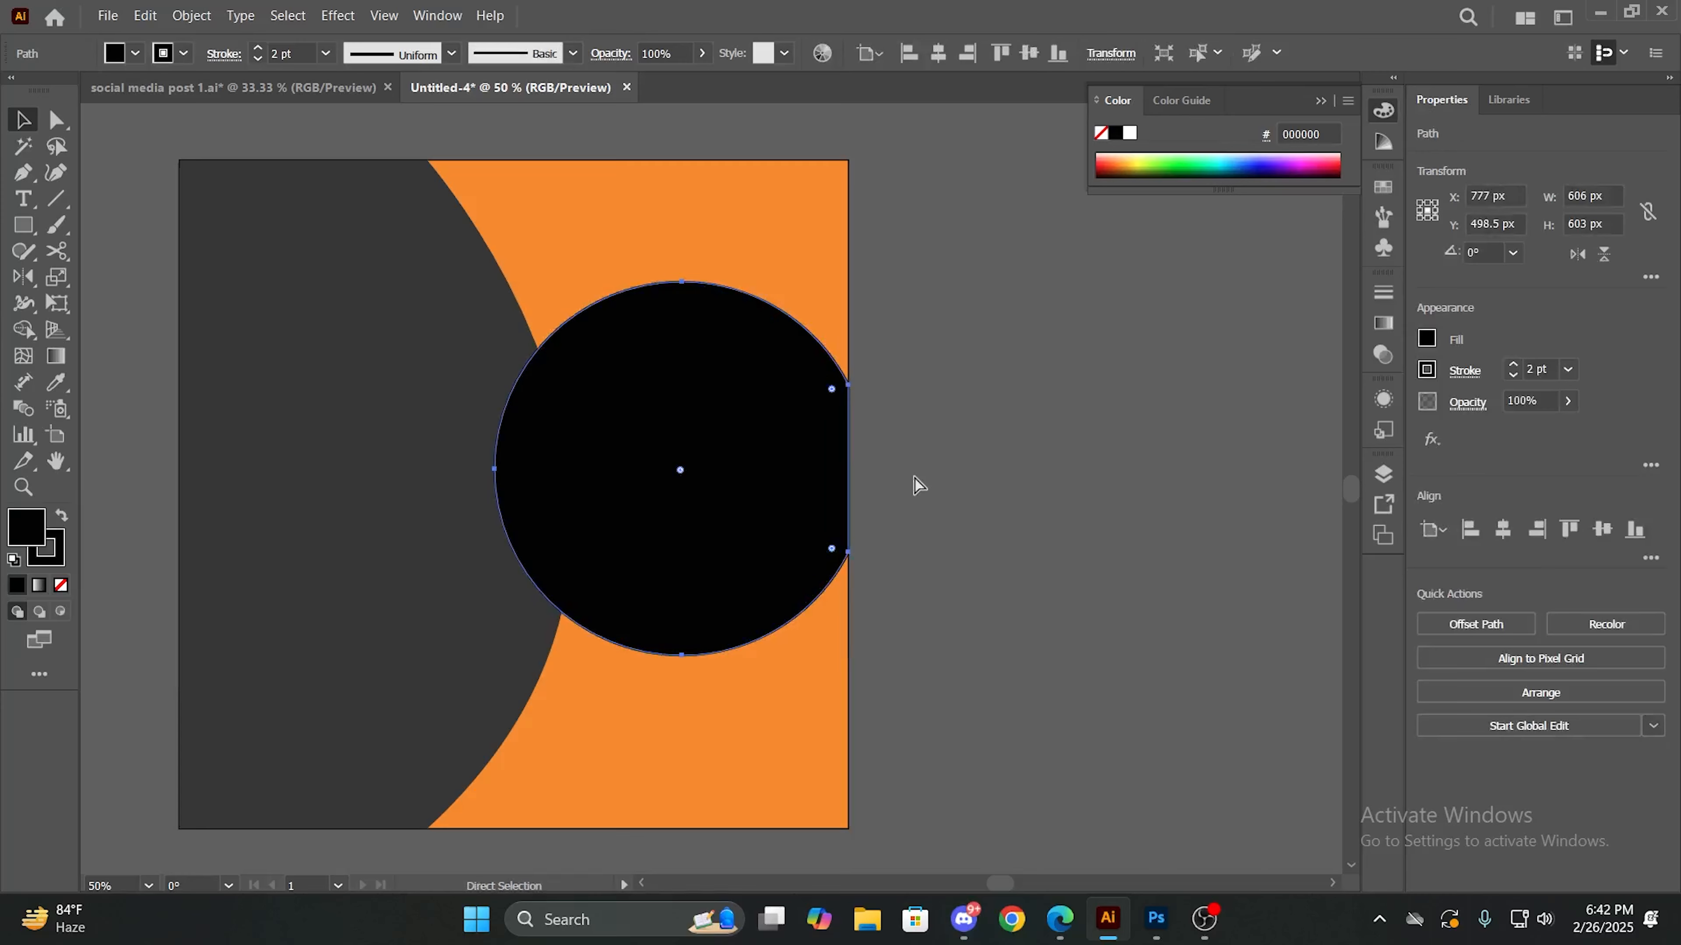
pyautogui.click(915, 478)
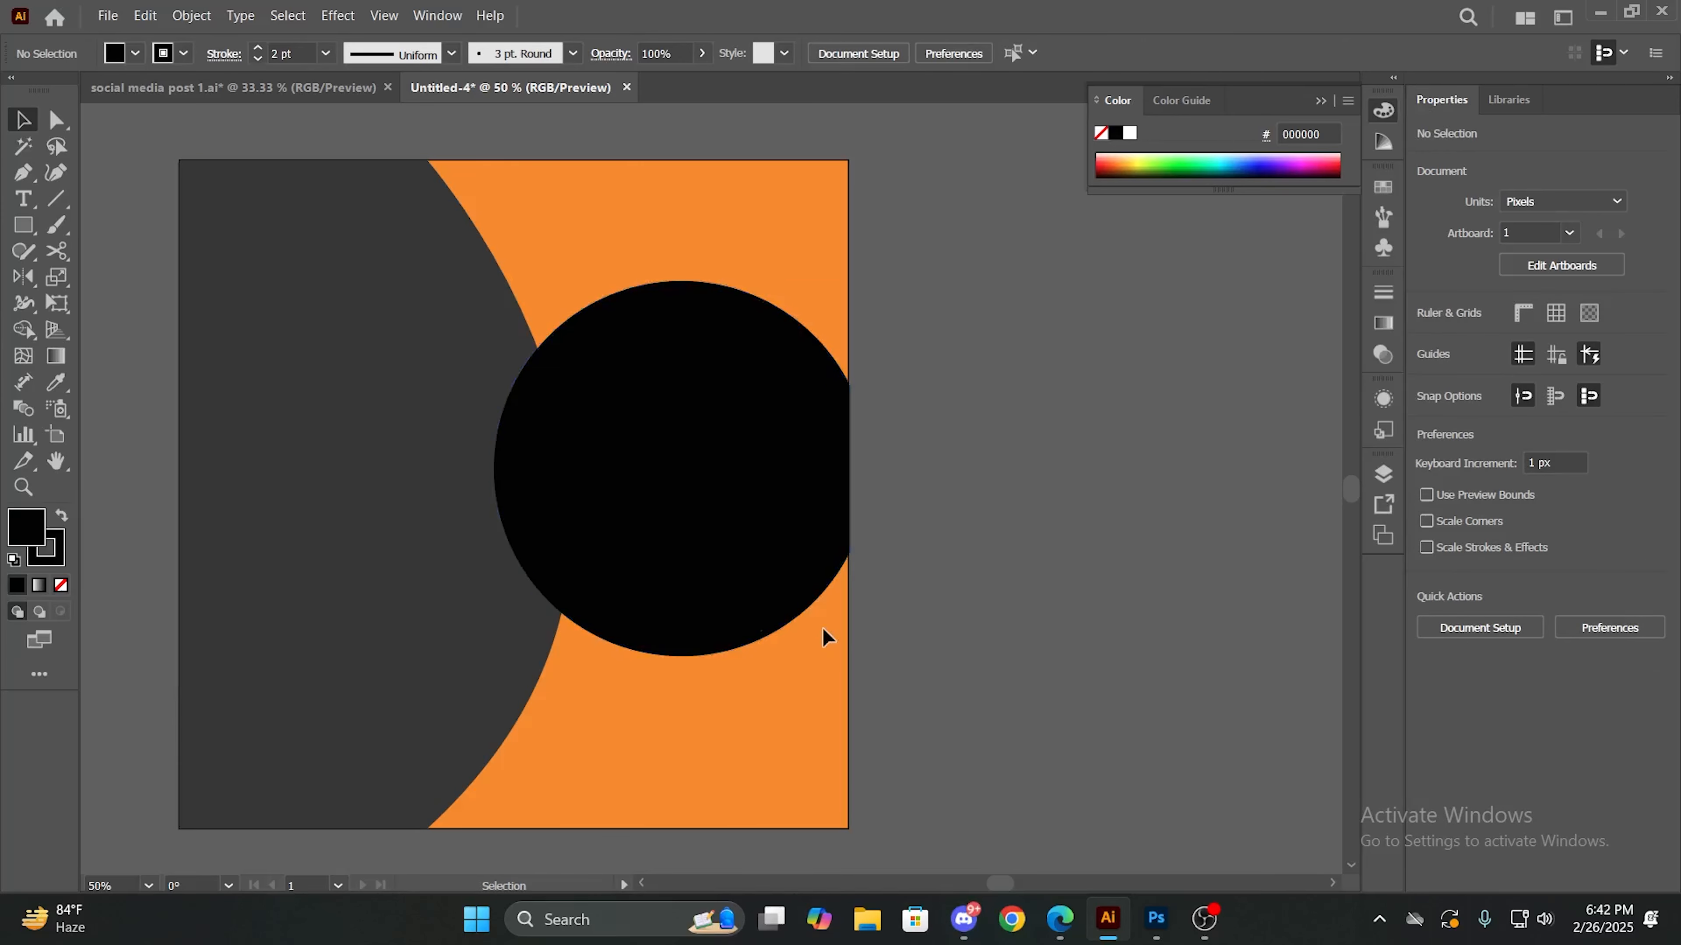
# - Place the pngwing.com (24) portrait image from the Downloads folder over the black circle
pyautogui.scroll(-1, 822, 628)
pyautogui.scroll(1, 822, 628)
pyautogui.scroll(-1, 822, 629)
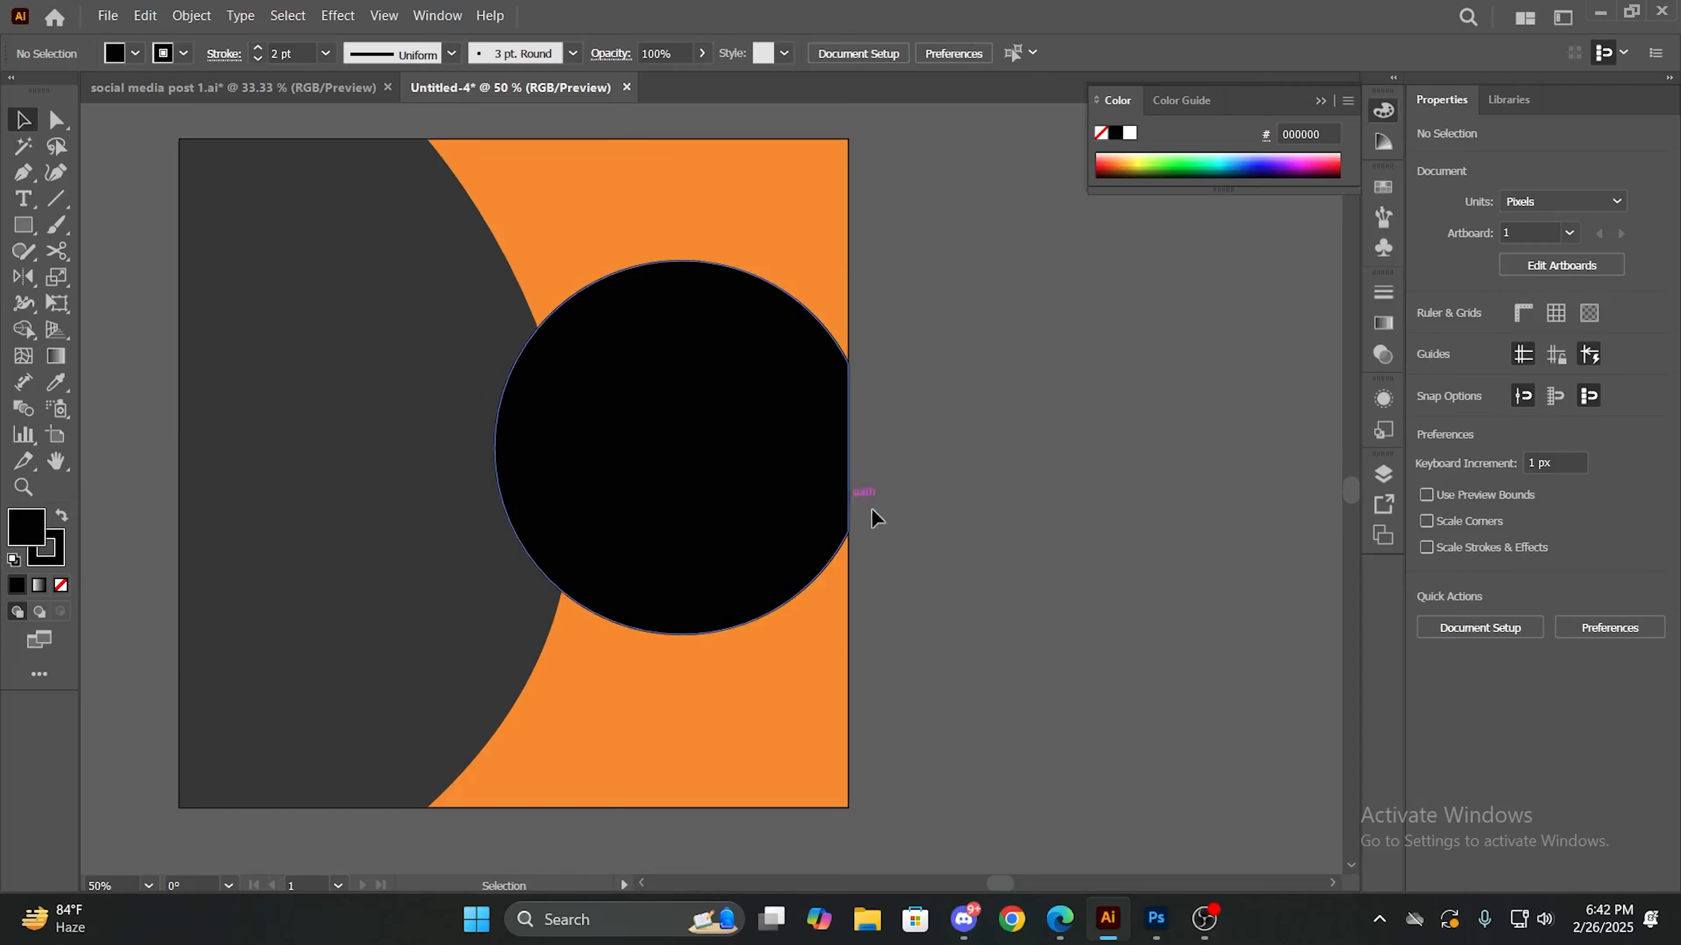
pyautogui.click(867, 918)
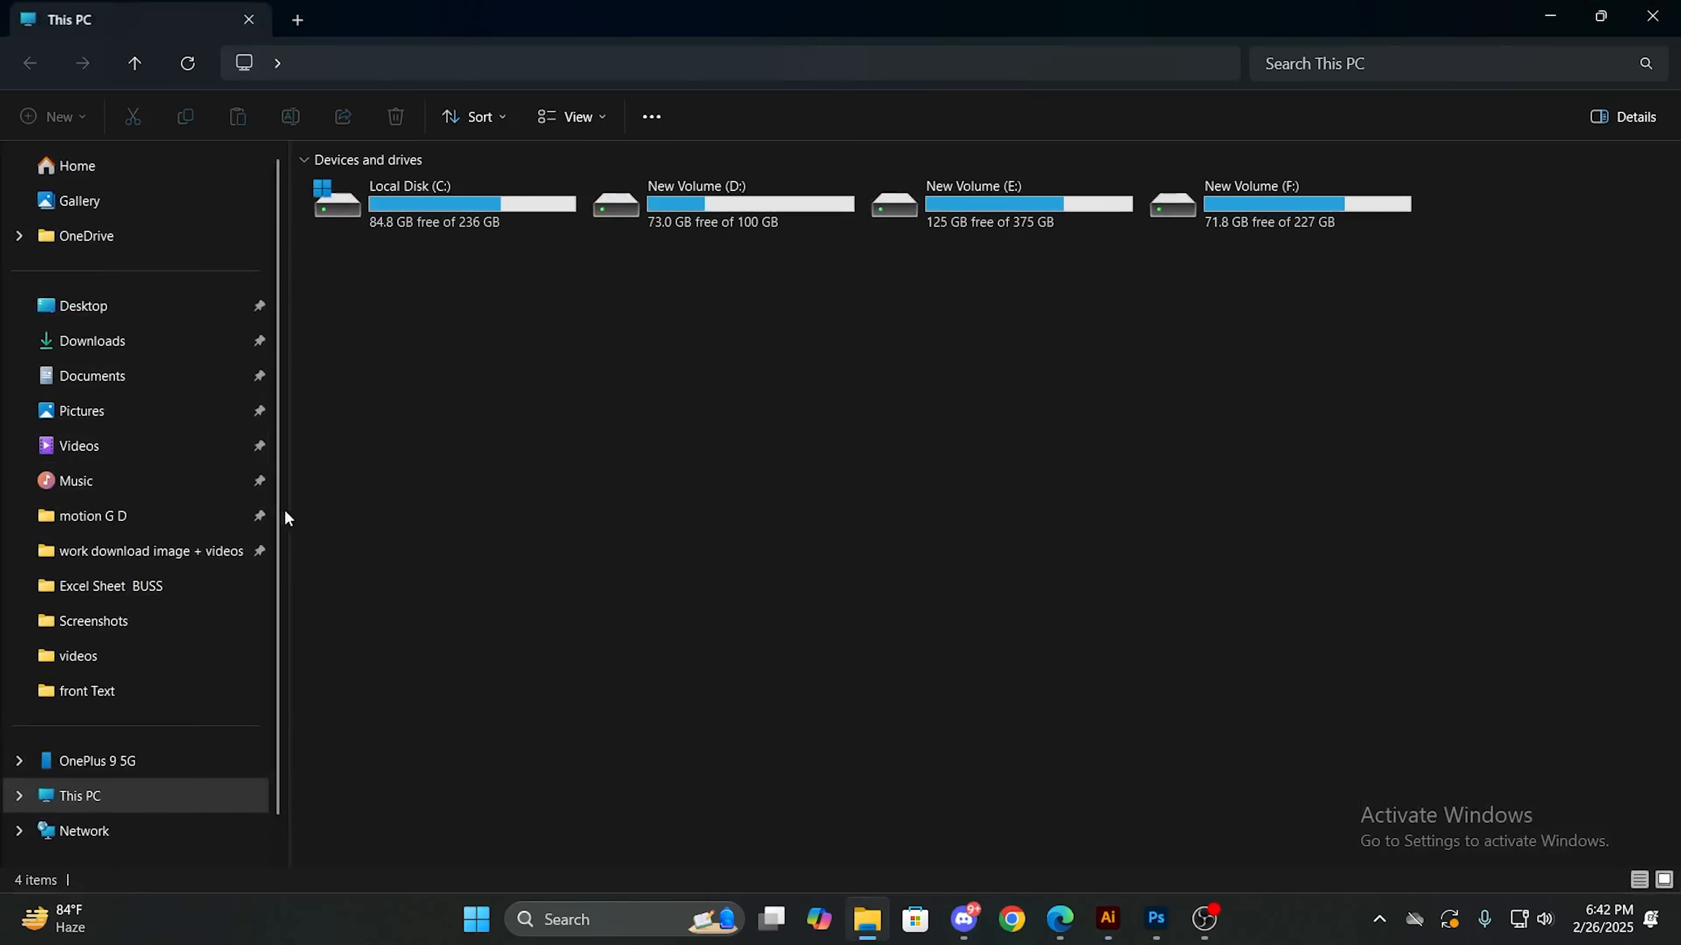
pyautogui.click(167, 348)
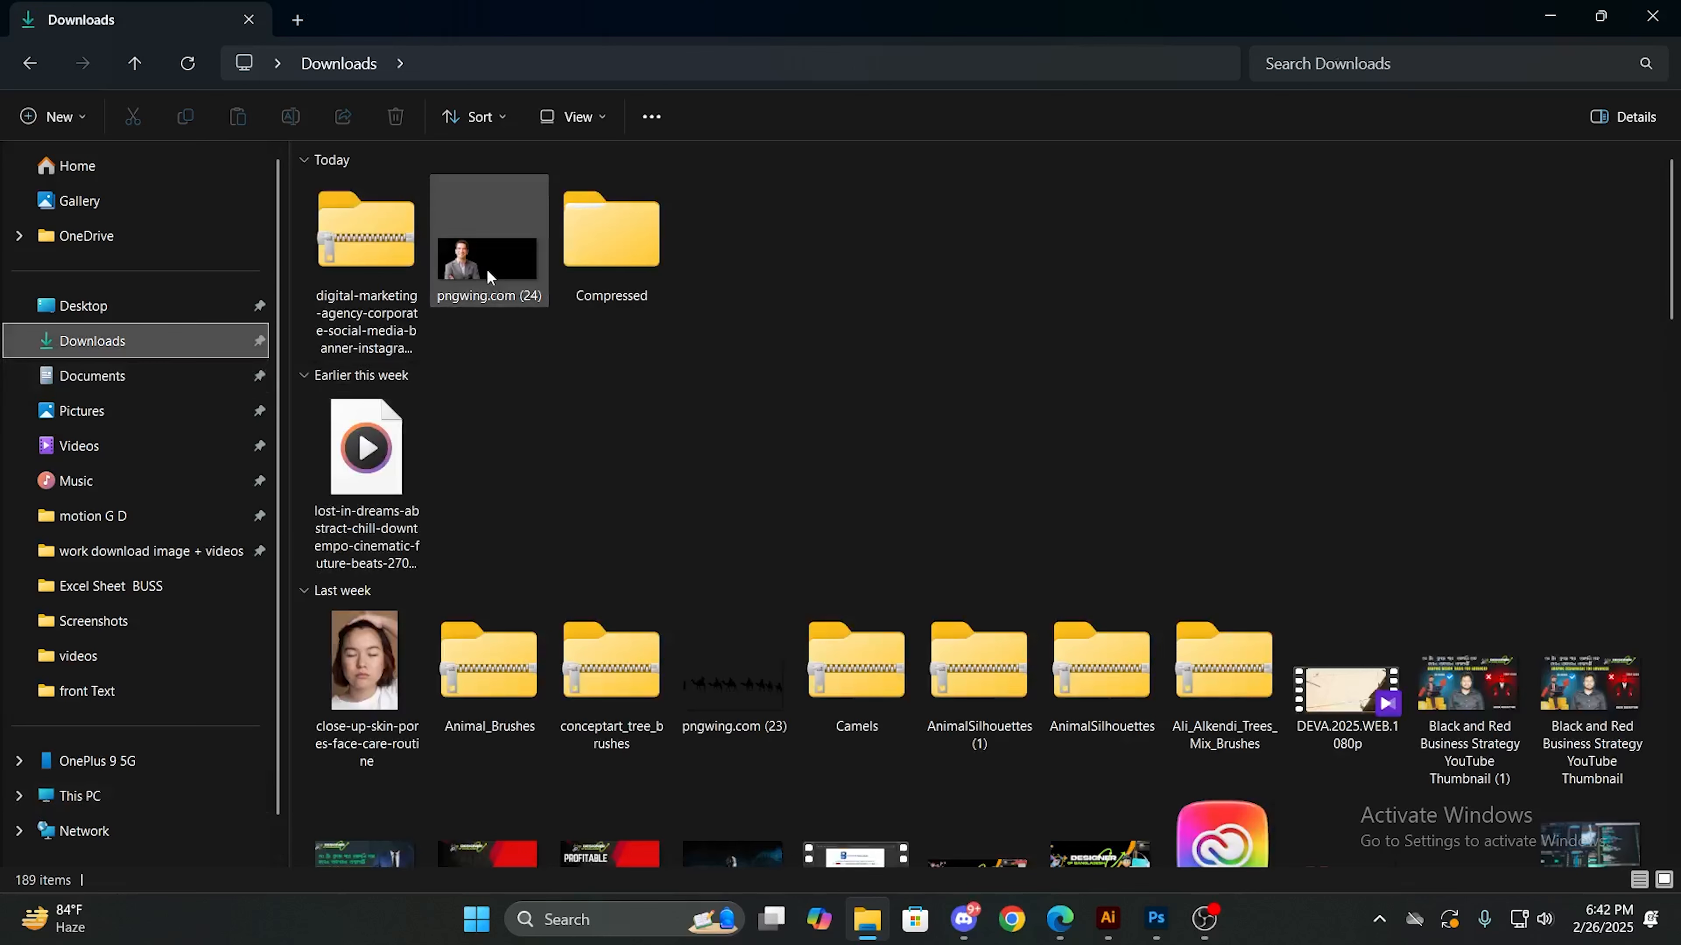
pyautogui.moveTo(490, 277); pyautogui.dragTo(713, 436)
pyautogui.moveTo(507, 539); pyautogui.dragTo(734, 490)
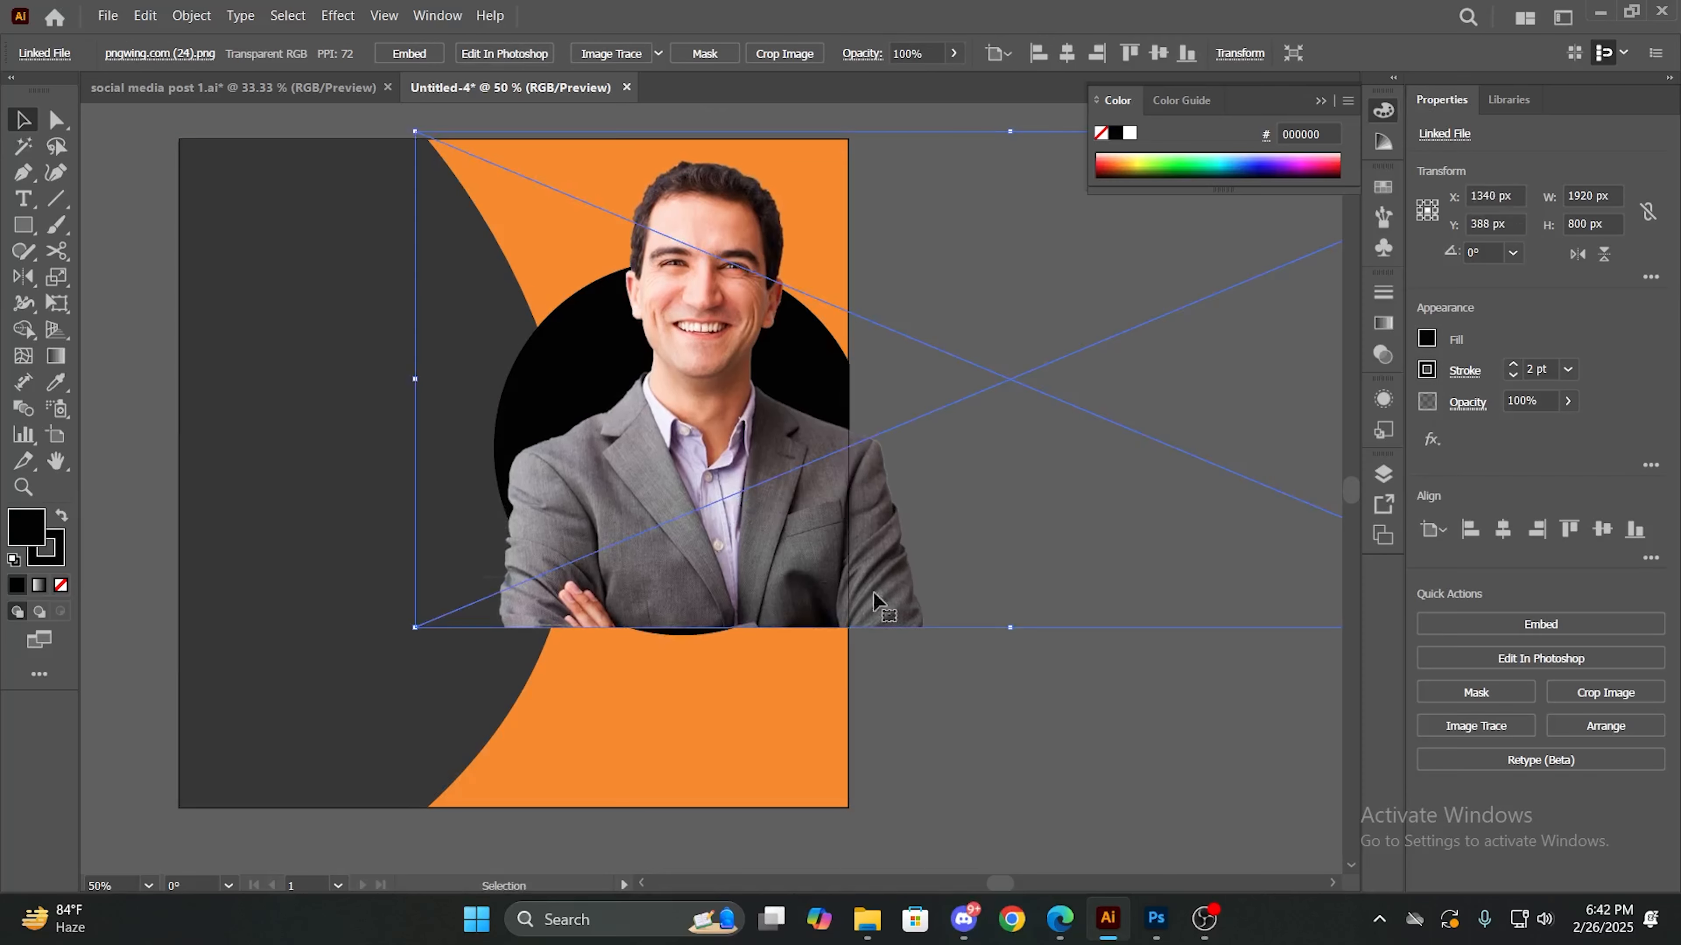
# - Scale the portrait image down proportionally to about 1644 x 685 px and move it over the black circle, at about X 1235 px, Y 393.5 px
pyautogui.moveTo(414, 631); pyautogui.dragTo(643, 490)
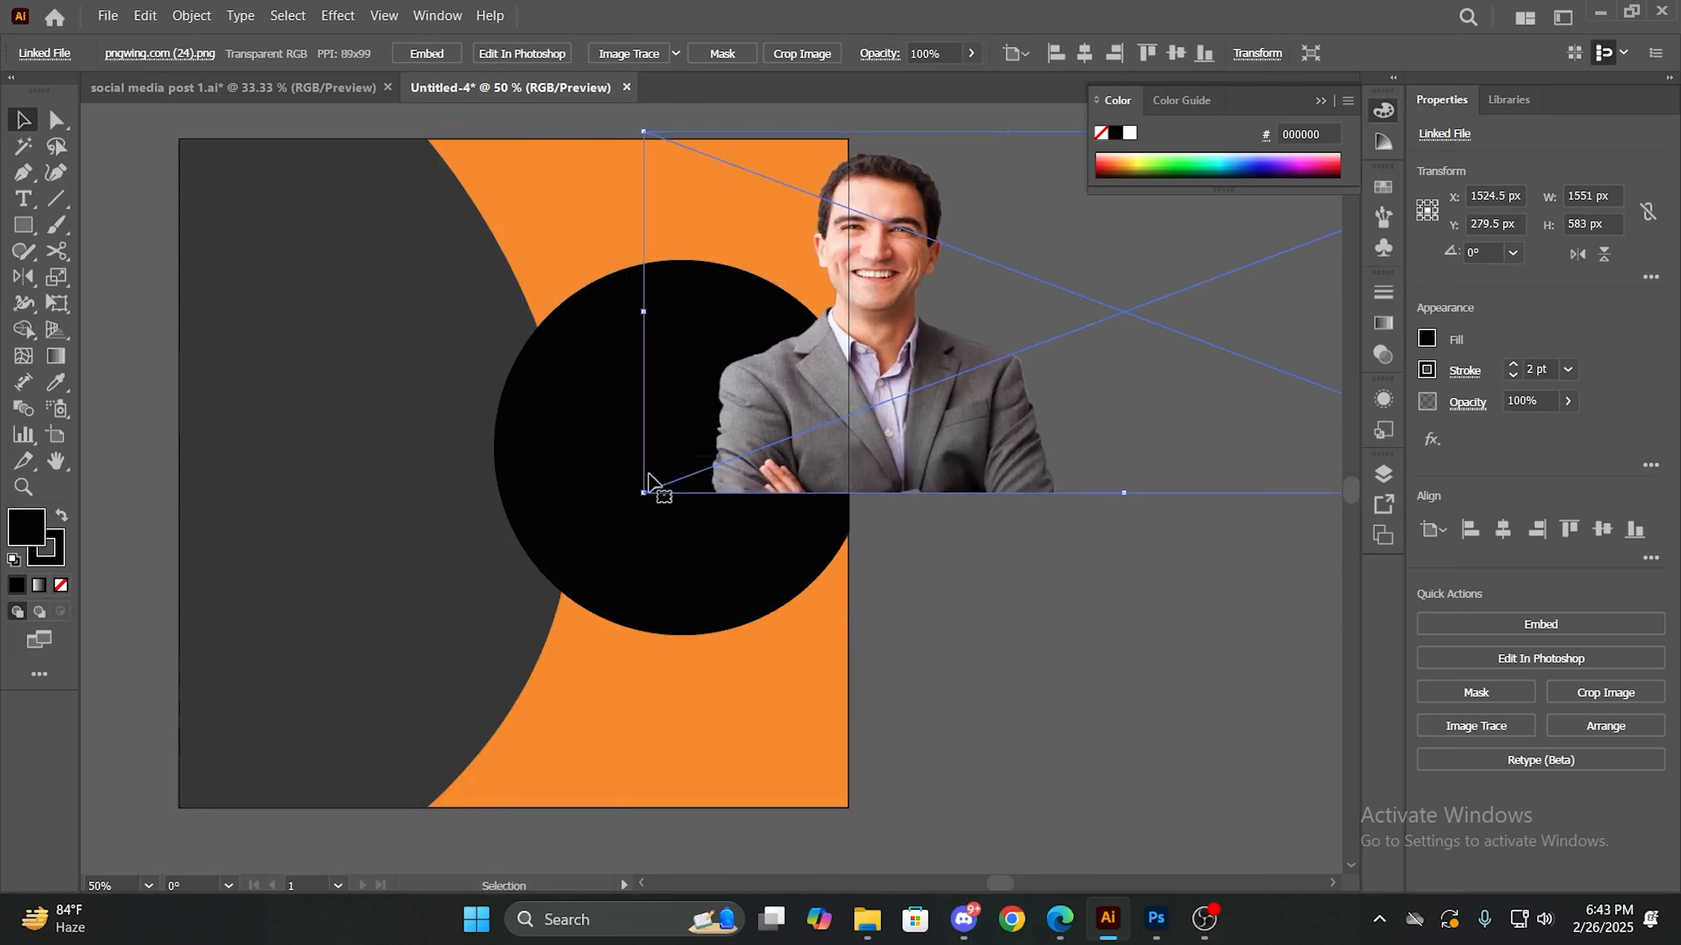
pyautogui.hotkey('ctrl', 'z')
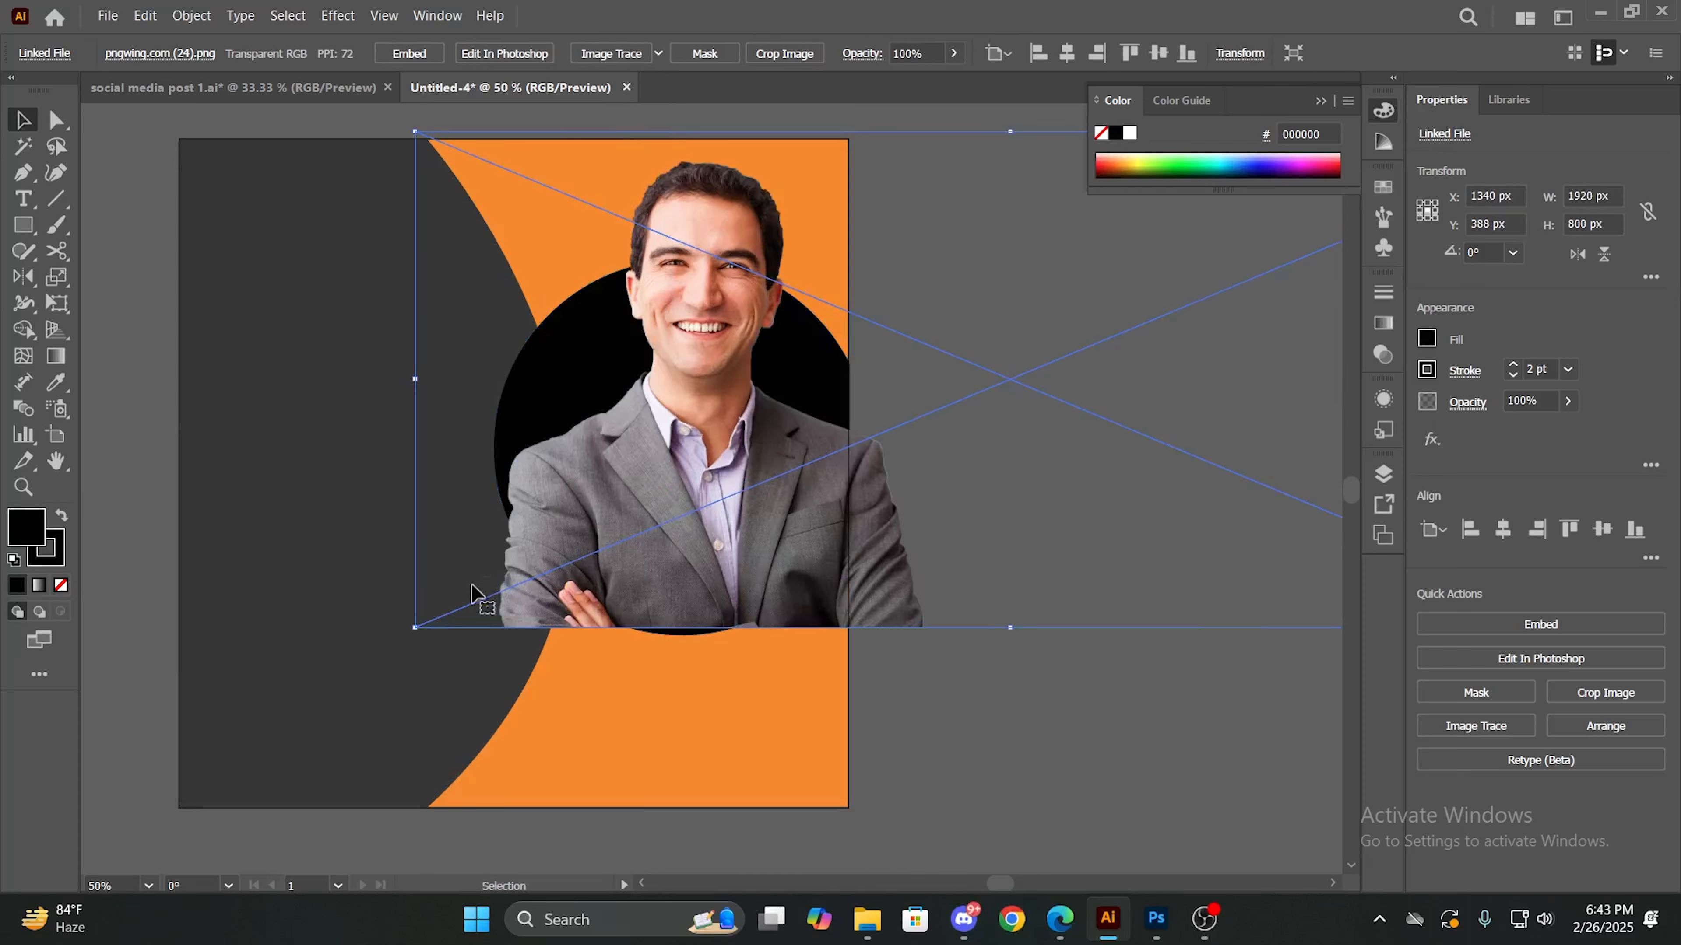
pyautogui.moveTo(414, 628); pyautogui.dragTo(586, 555)
pyautogui.hotkey('ctrl', 'shift', 'a')
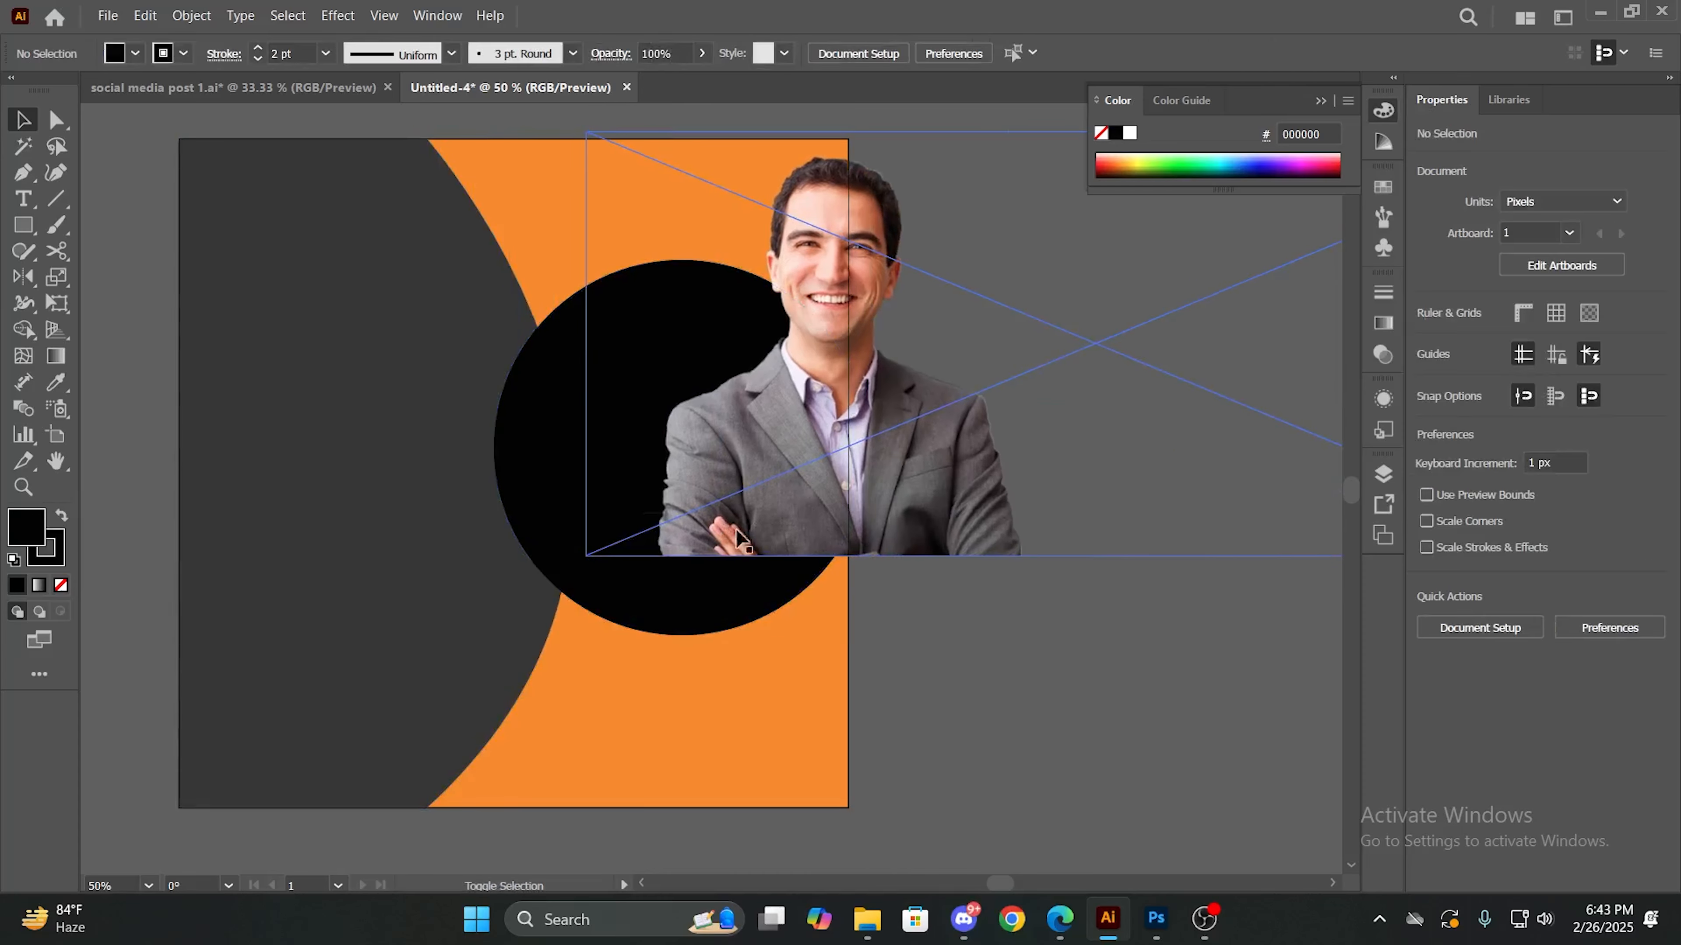
pyautogui.moveTo(771, 486); pyautogui.dragTo(657, 520)
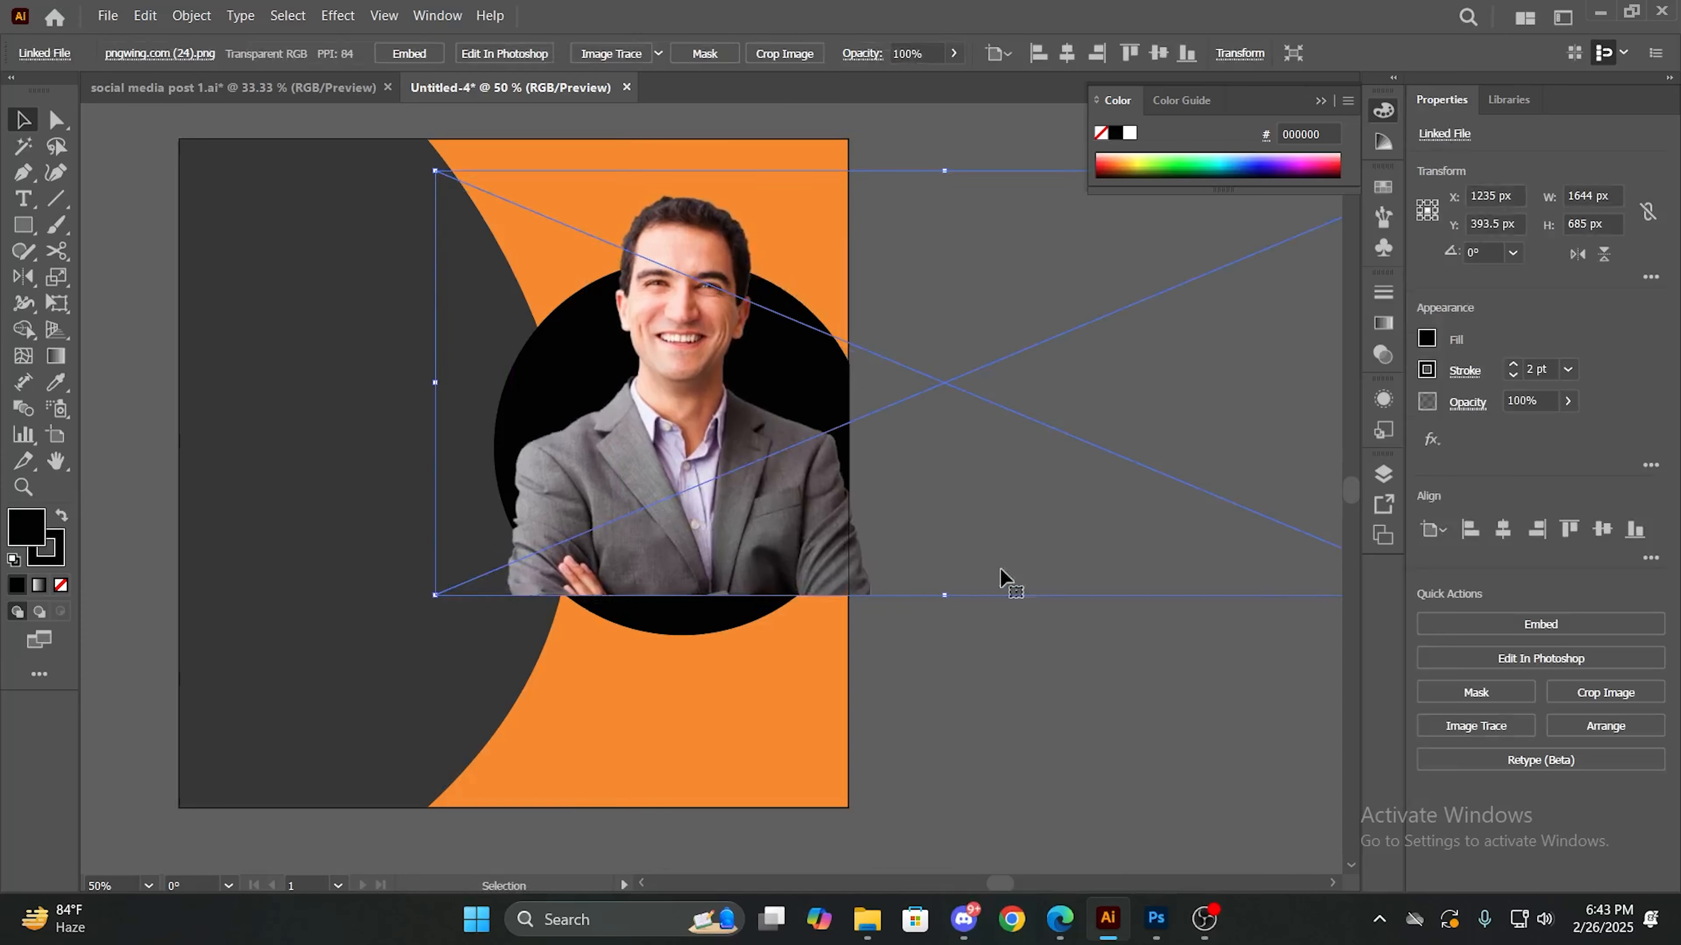
# - Send the portrait image to the back of the stacking order
pyautogui.rightClick(686, 474)
pyautogui.click(1110, 713)
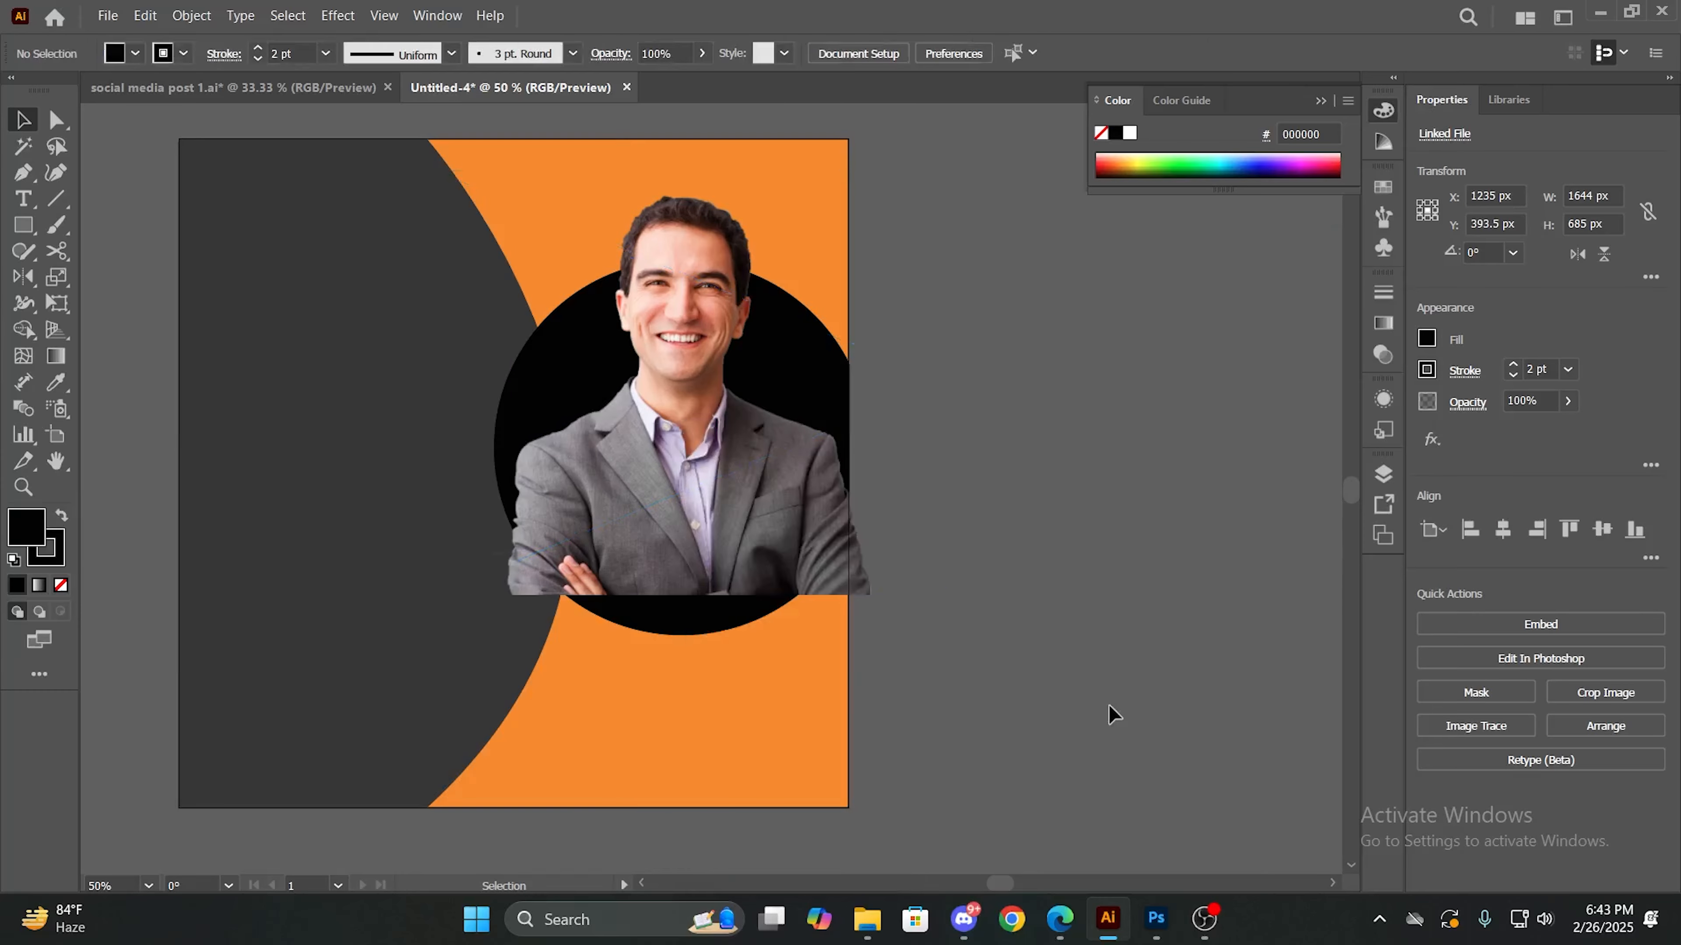
pyautogui.rightClick(692, 422)
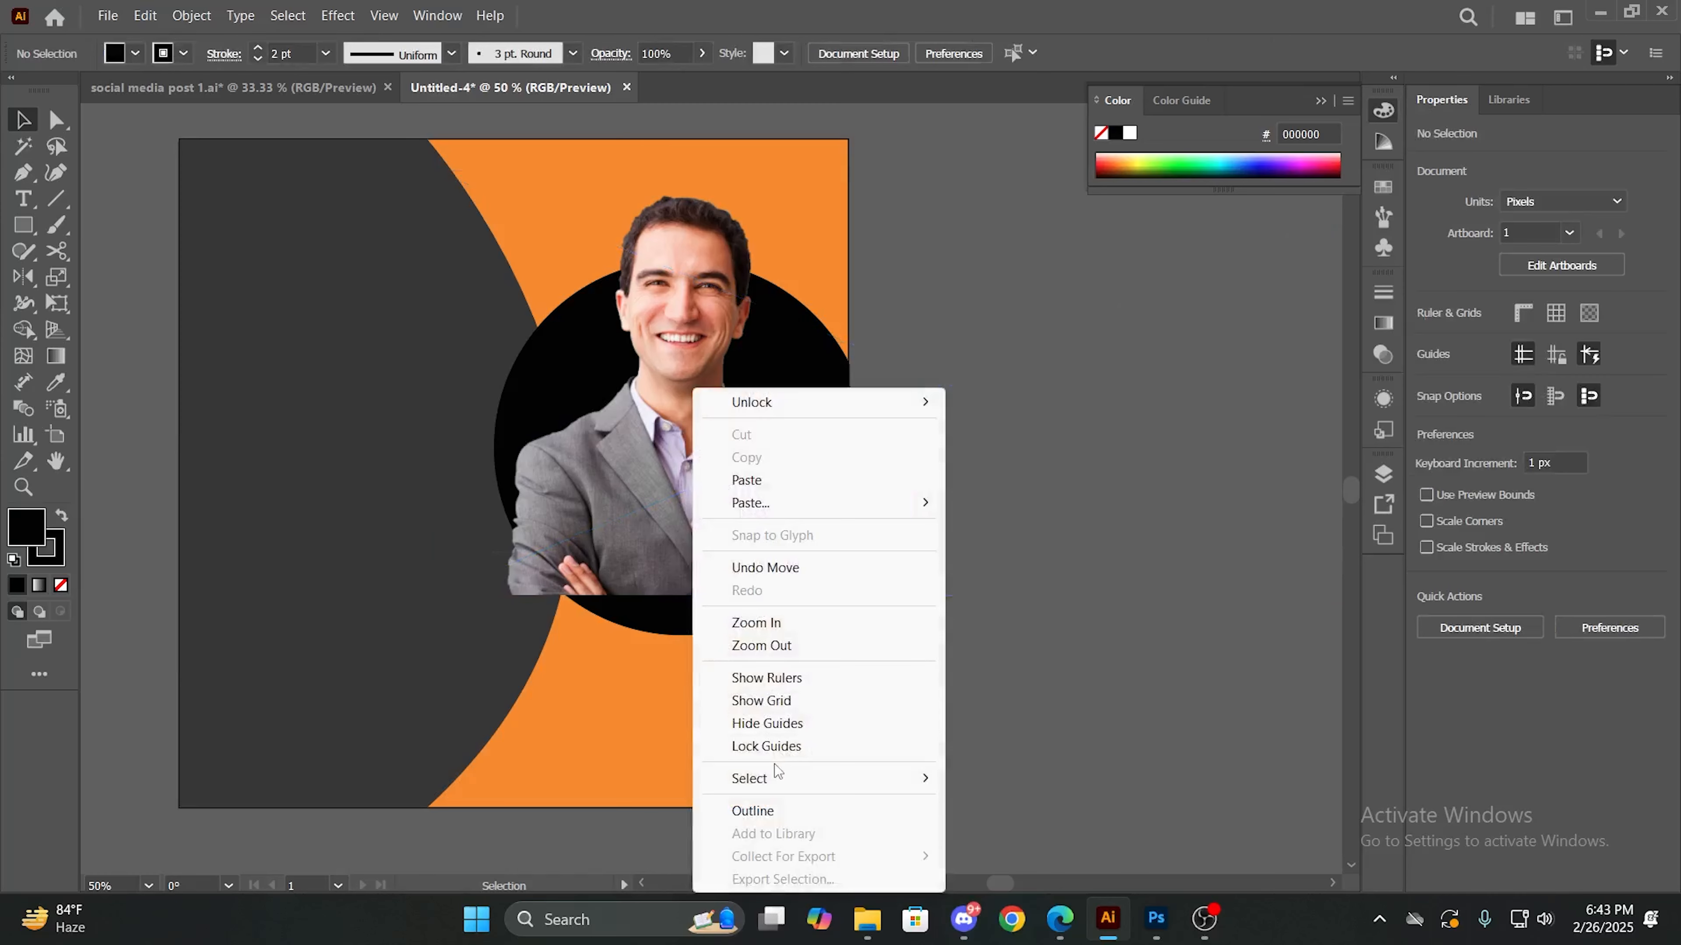
pyautogui.click(1039, 739)
pyautogui.scroll(-1, 742, 502)
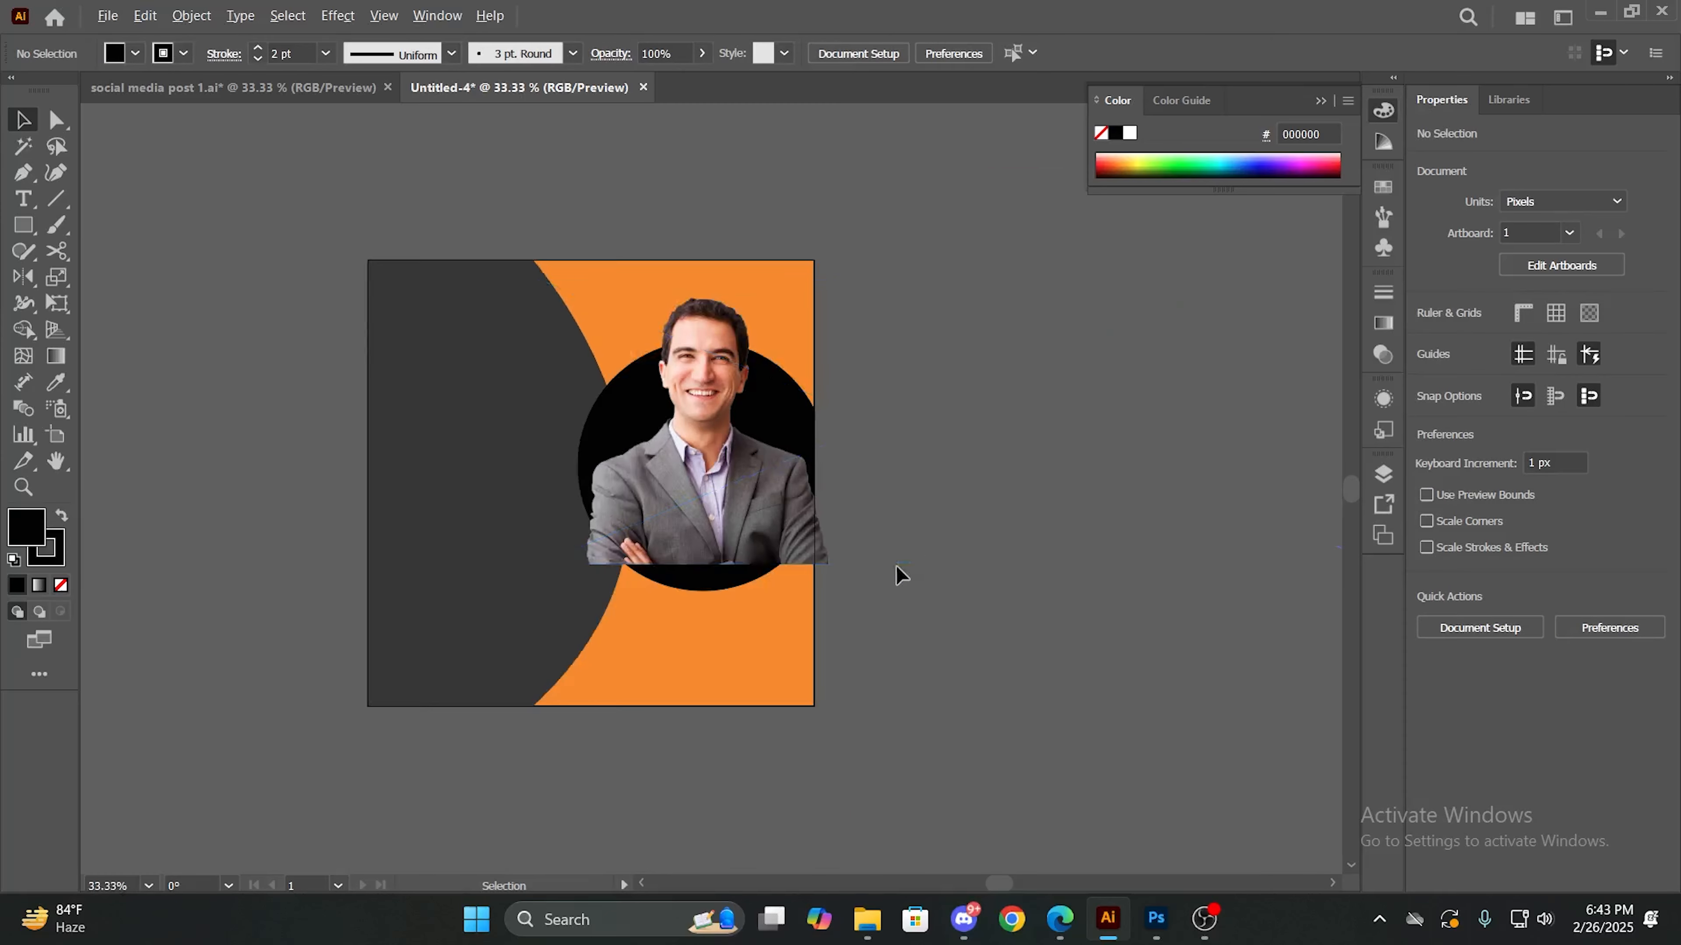
pyautogui.rightClick(669, 486)
pyautogui.moveTo(751, 366)
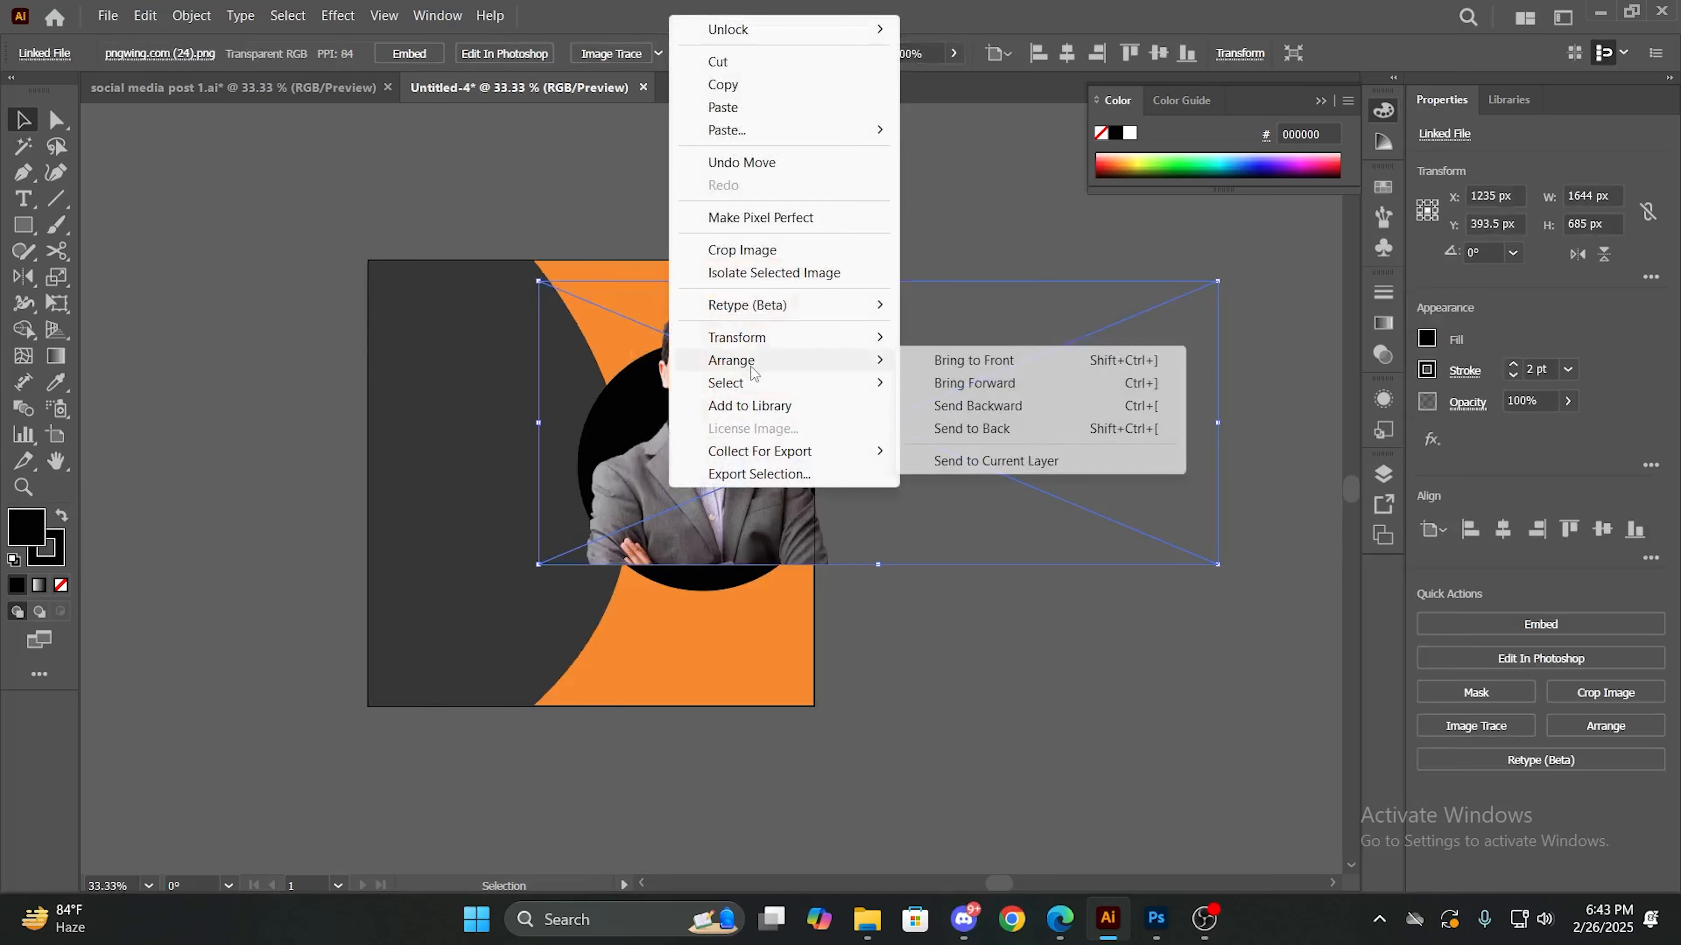
pyautogui.click(964, 431)
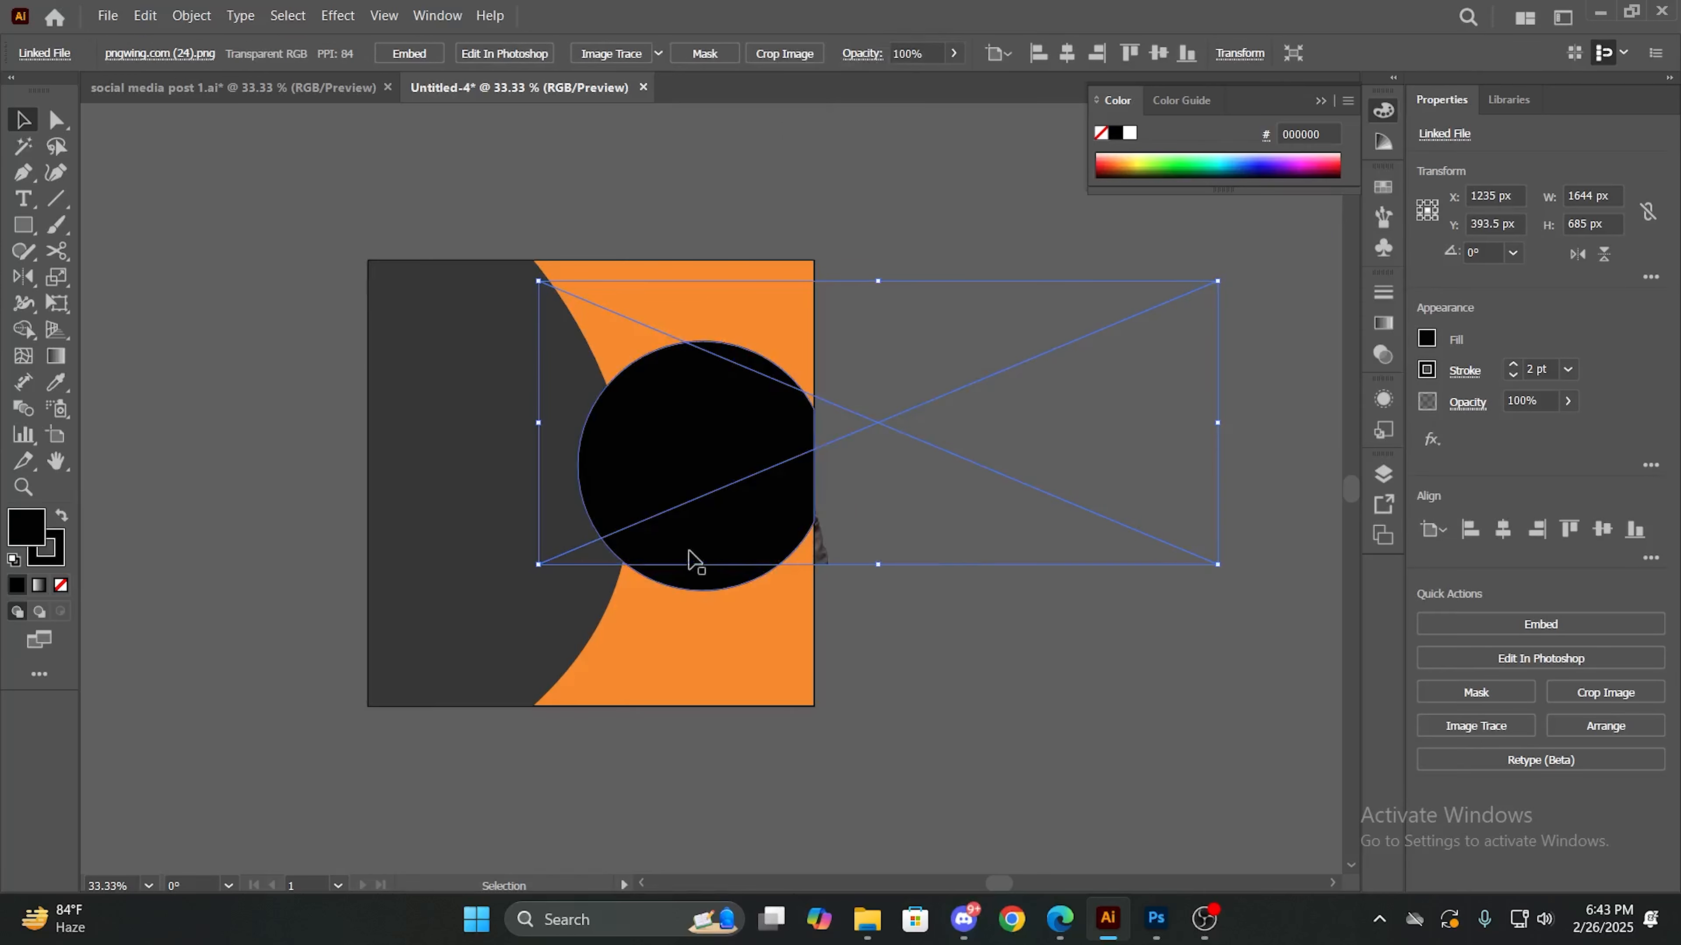
# - Bring the portrait image forward one level, above the orange background but behind the black circle, and deselect it
pyautogui.rightClick(772, 496)
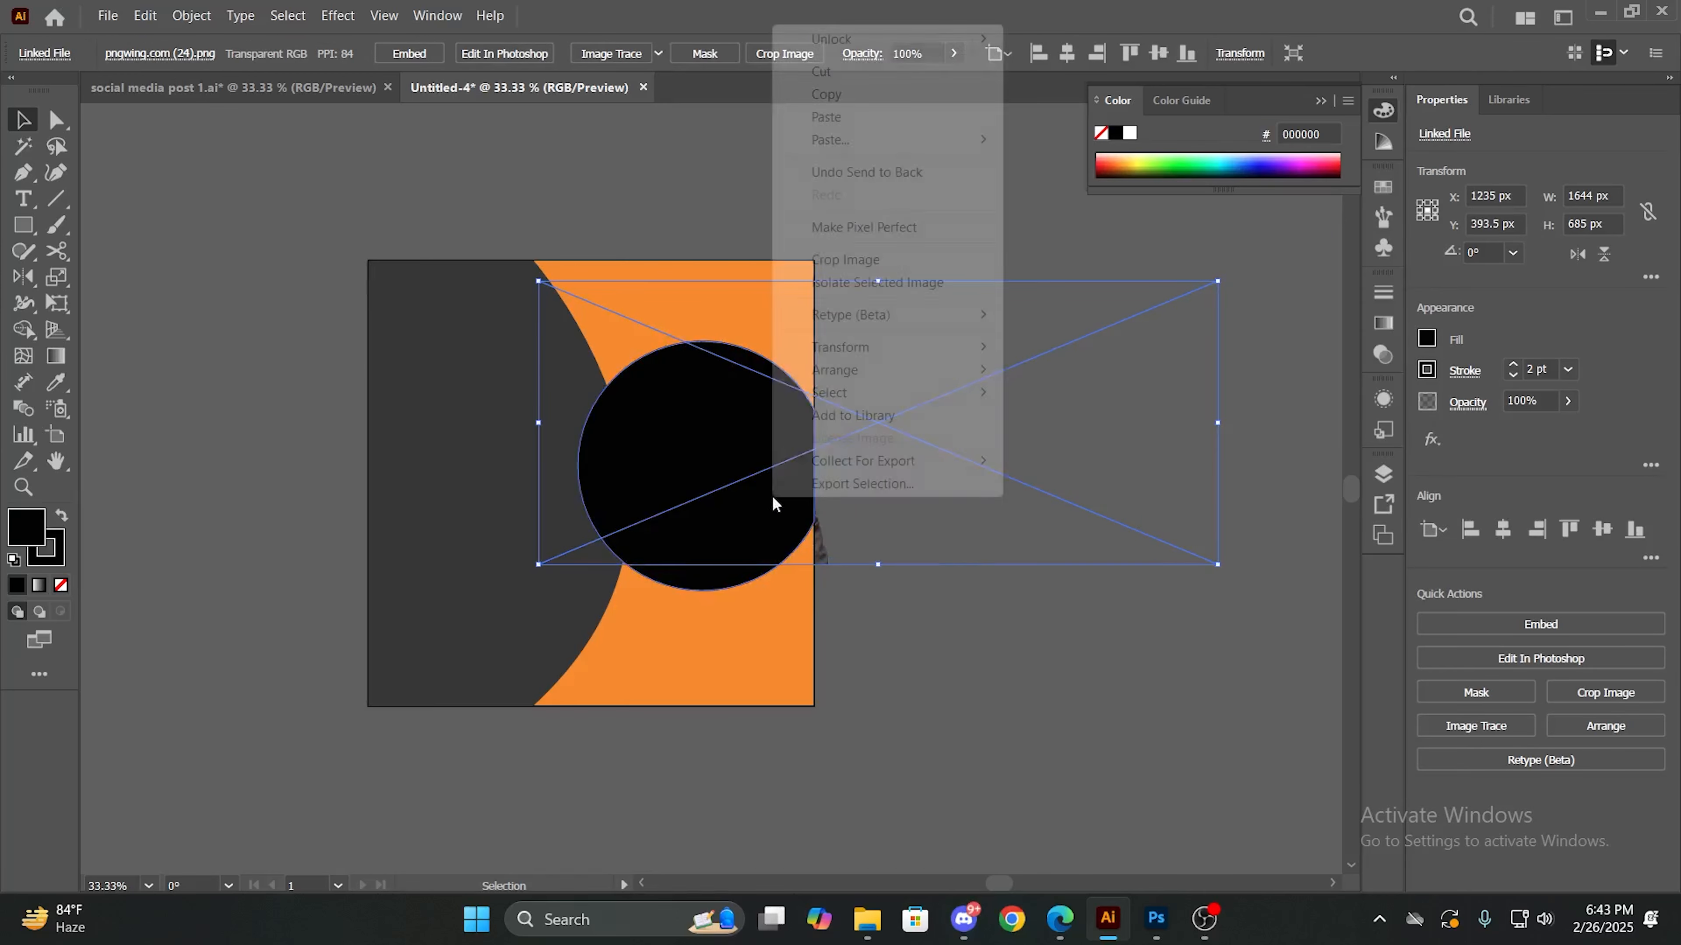
pyautogui.moveTo(847, 369)
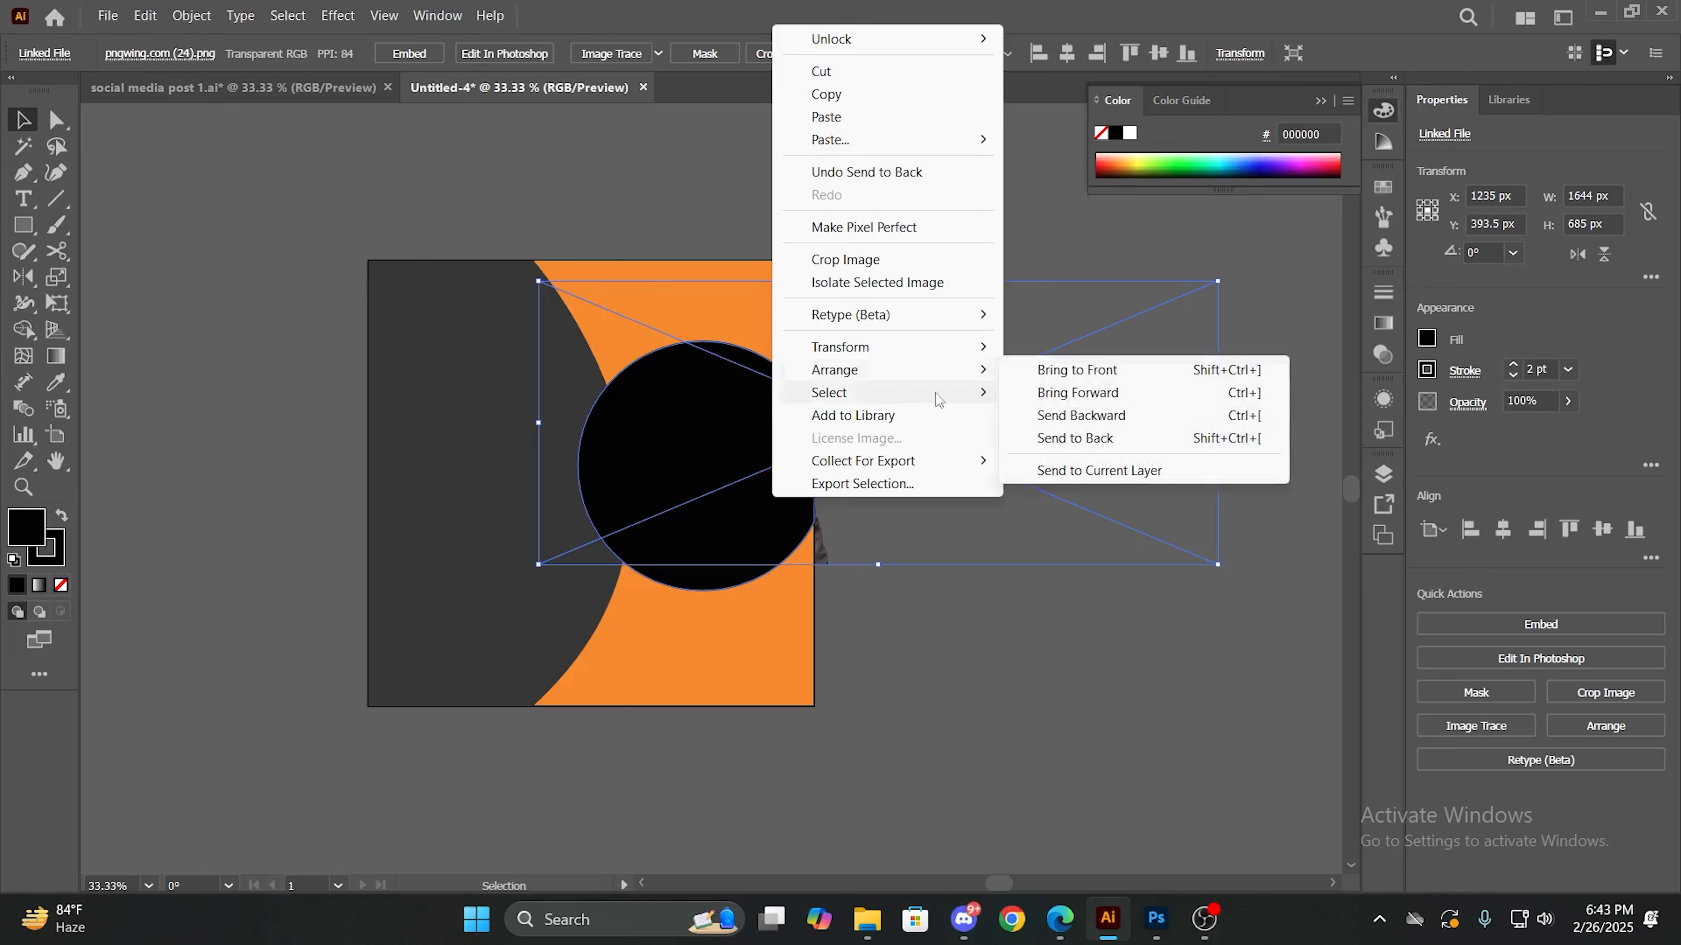
pyautogui.click(1051, 415)
pyautogui.rightClick(723, 422)
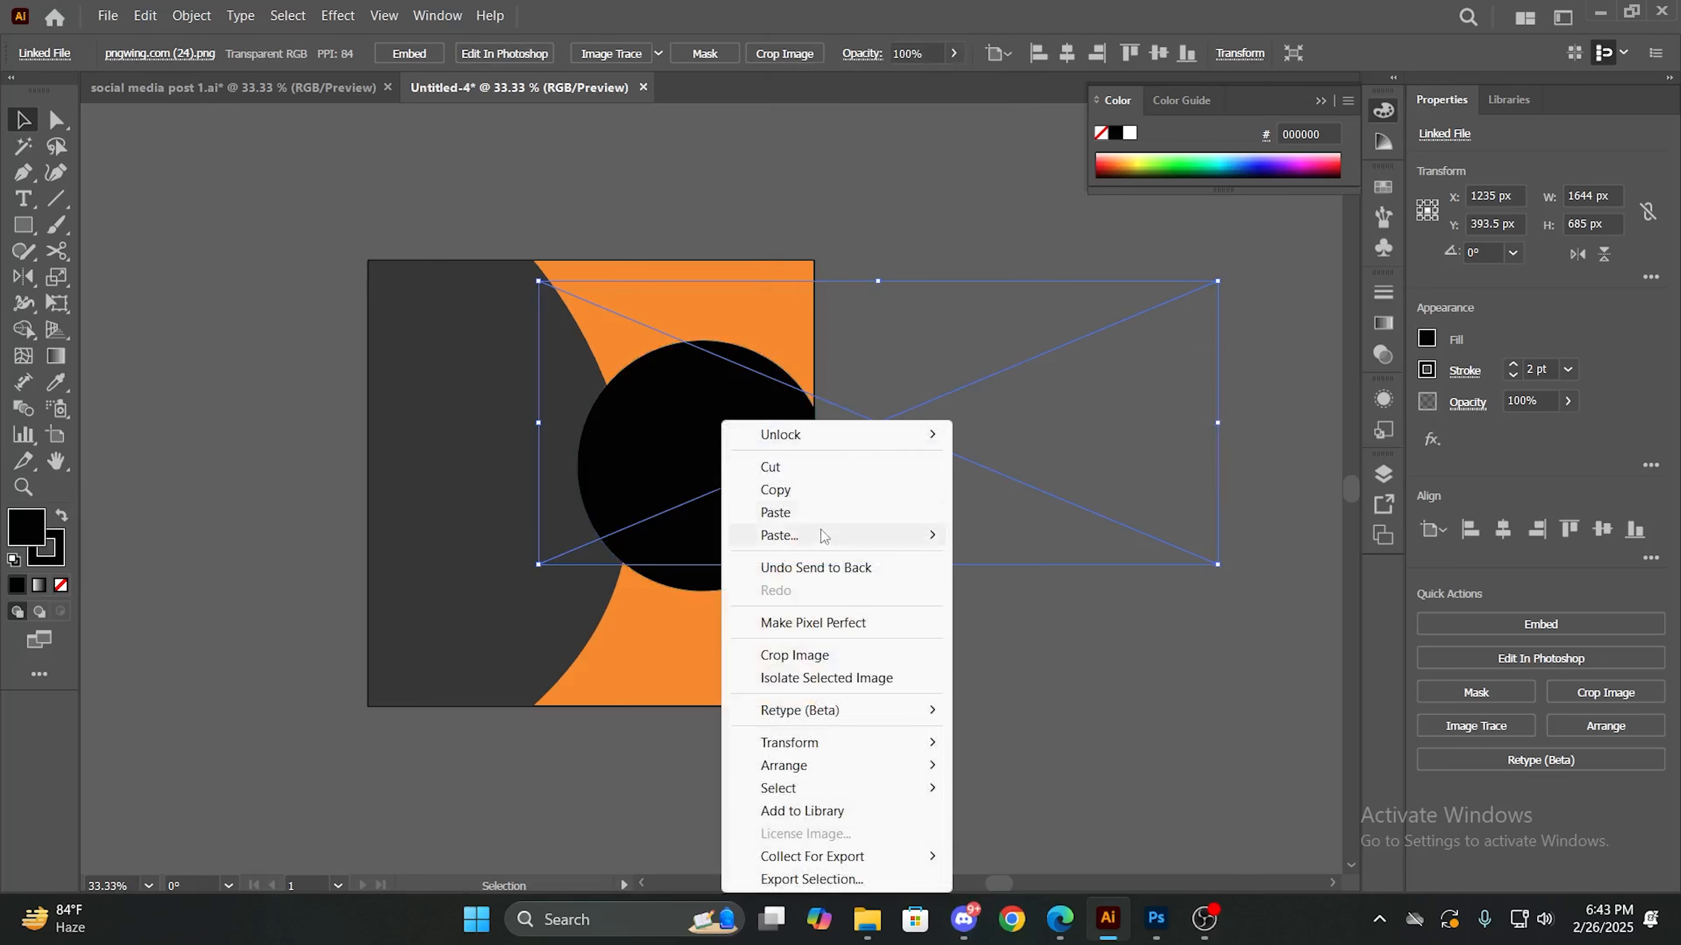
pyautogui.moveTo(926, 766)
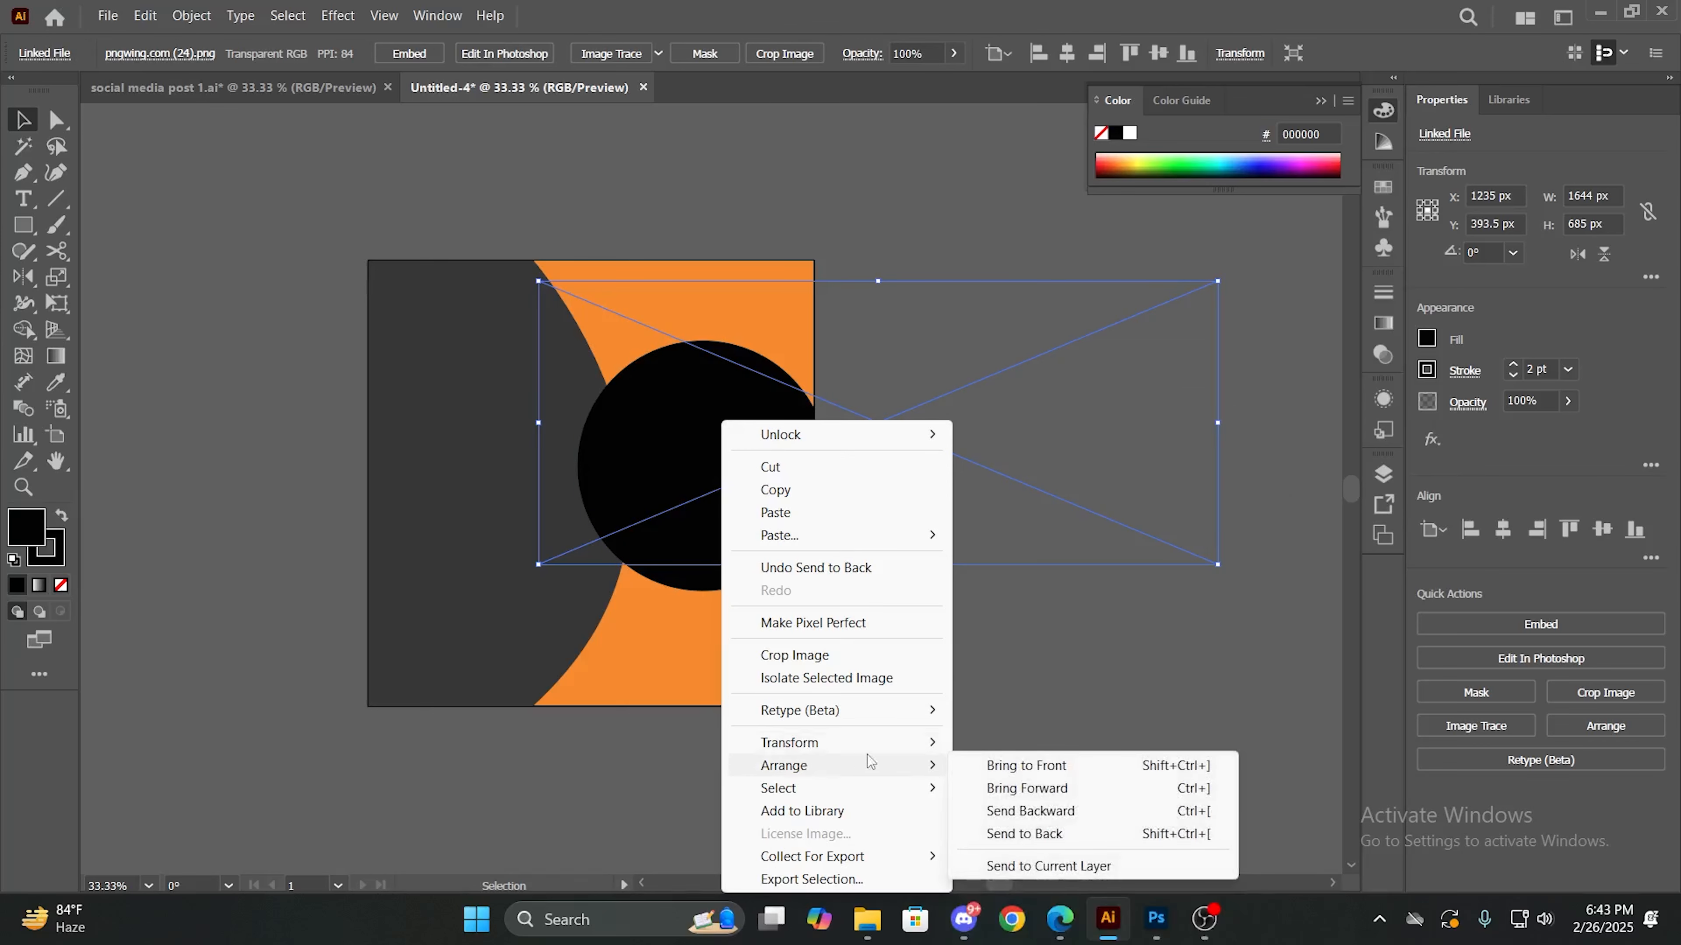
pyautogui.click(993, 788)
pyautogui.click(973, 672)
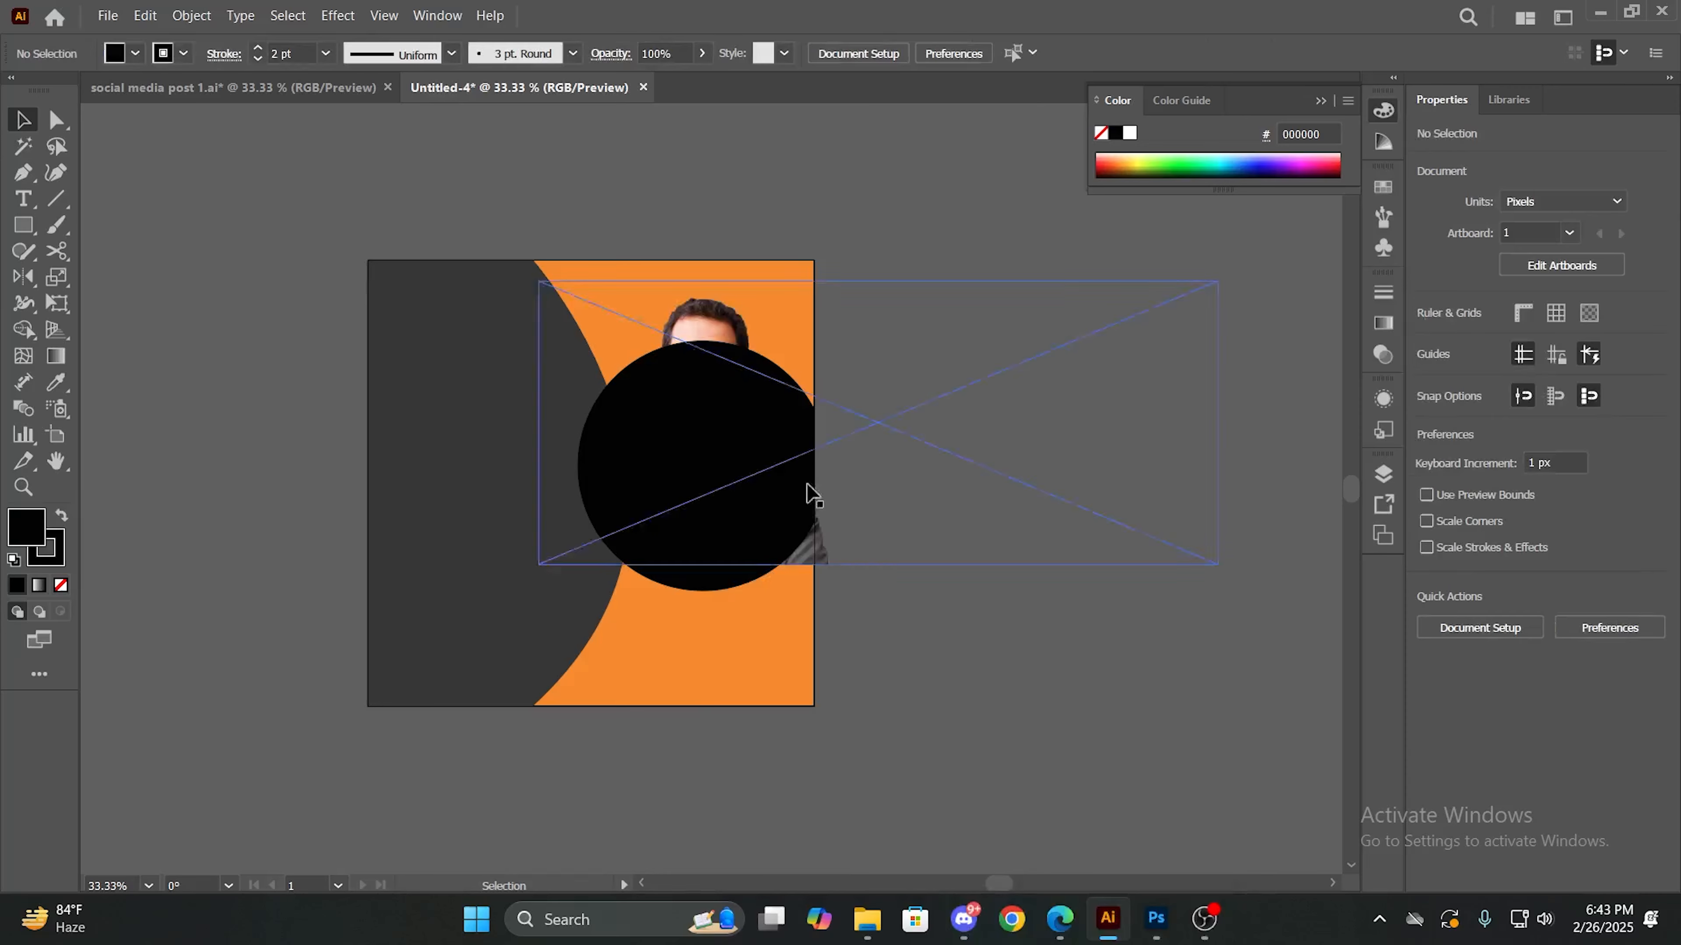
pyautogui.click(740, 442)
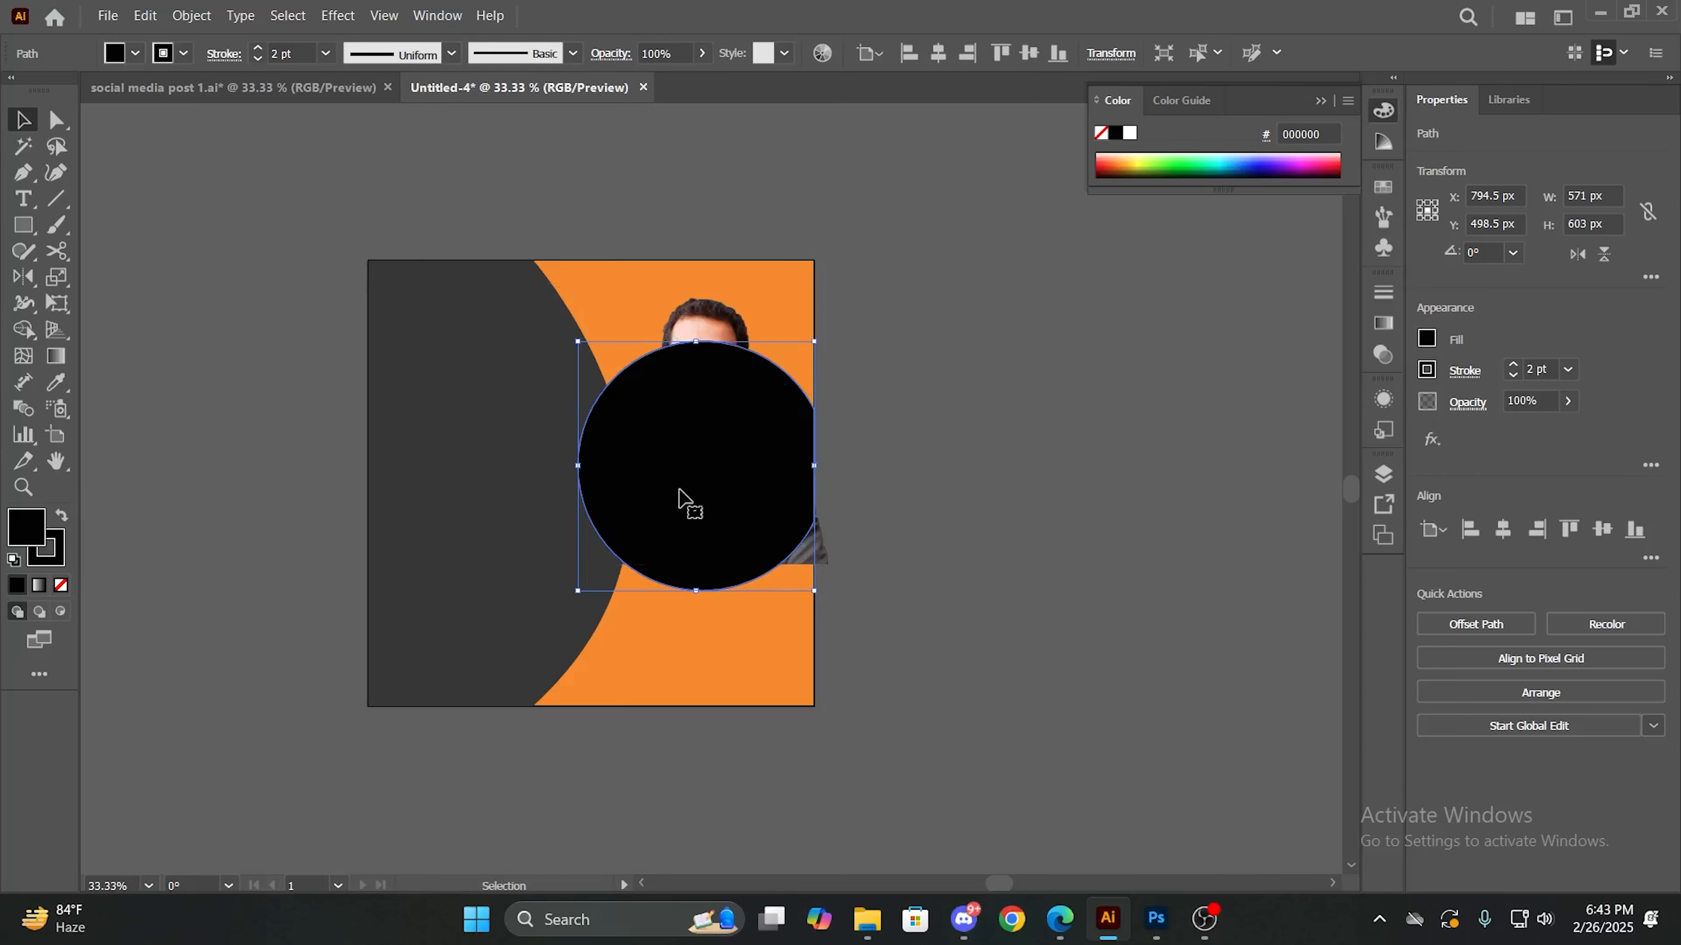
pyautogui.scroll(1, 784, 531)
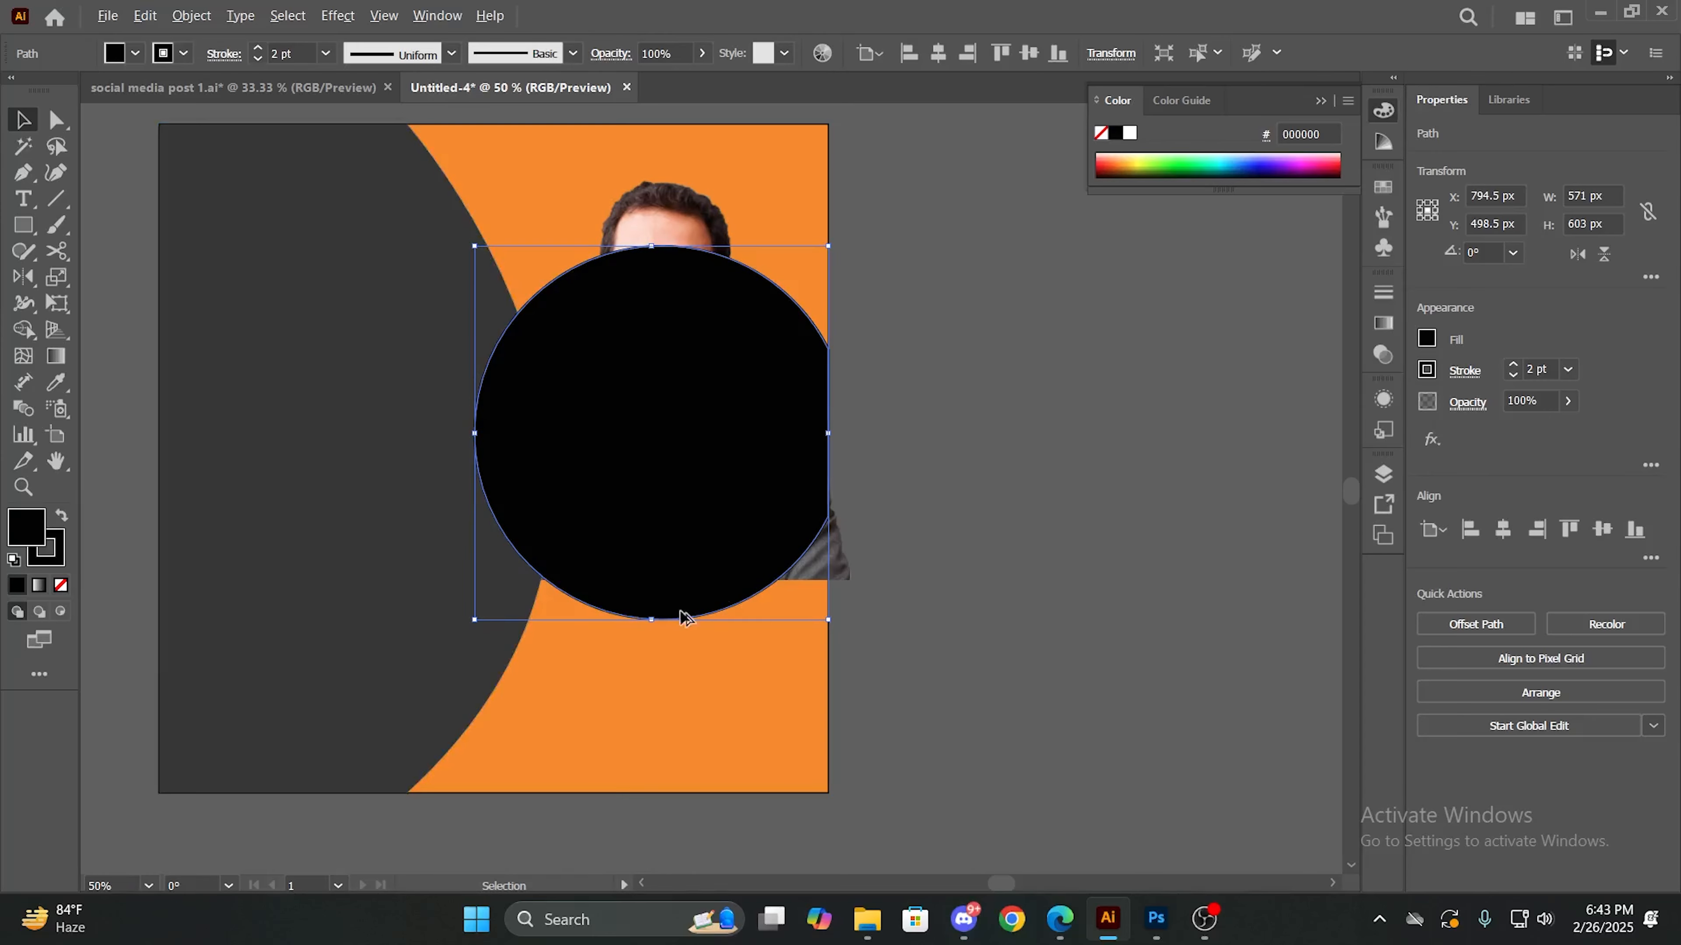
pyautogui.click(1005, 500)
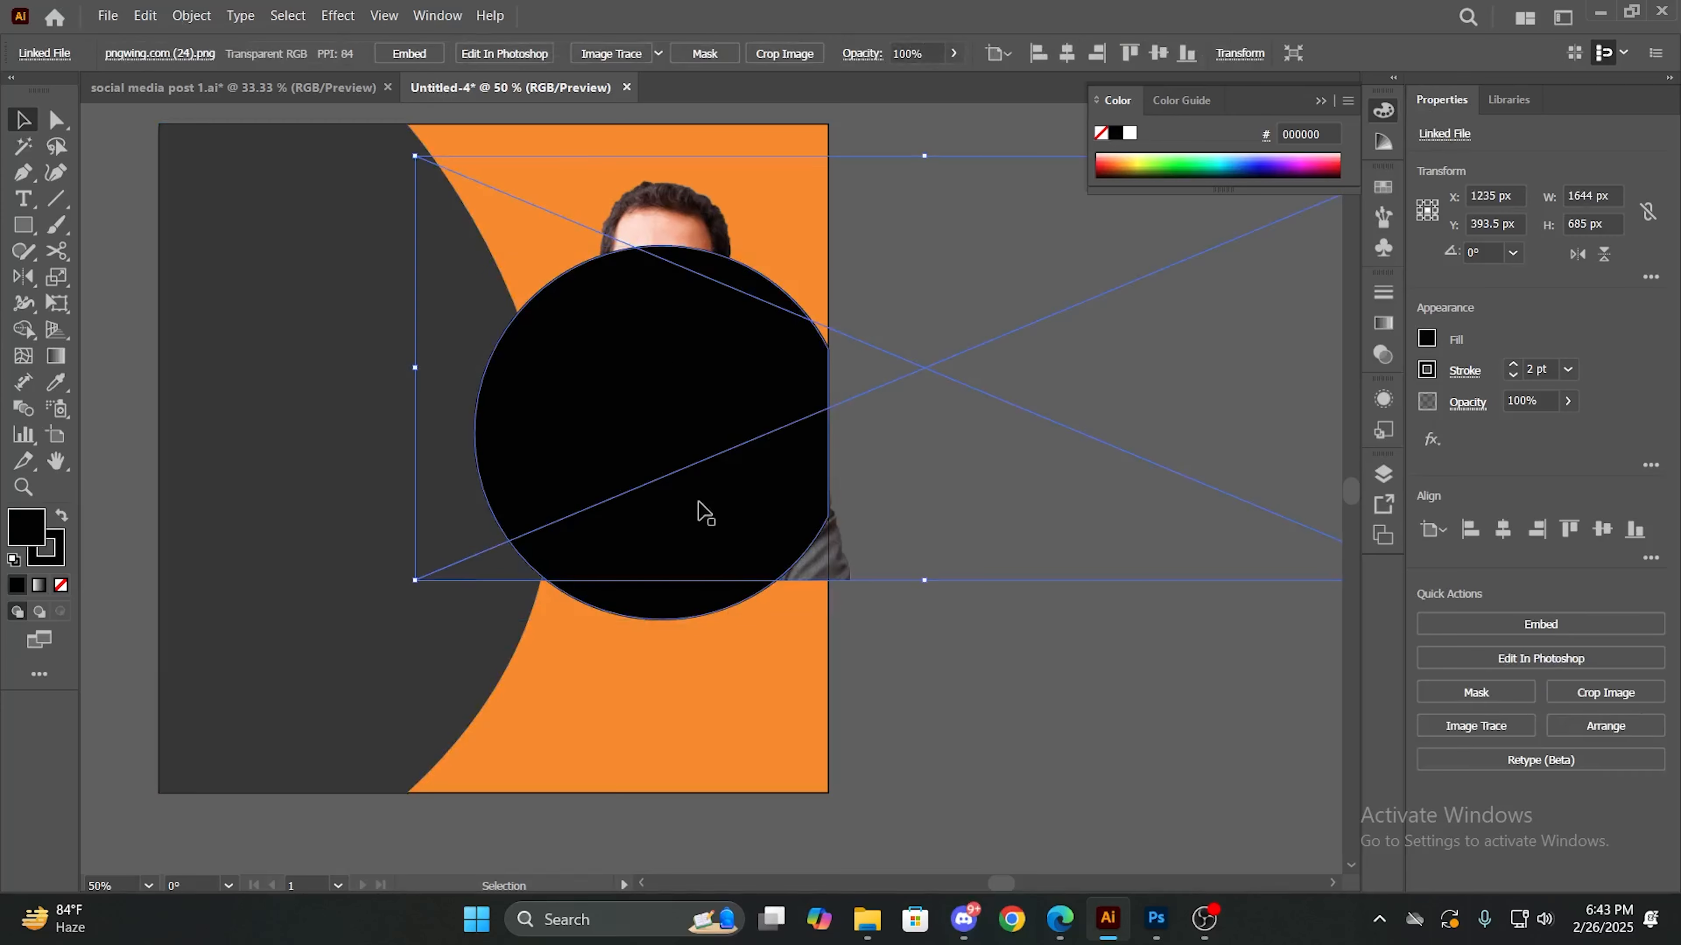
pyautogui.click(1088, 711)
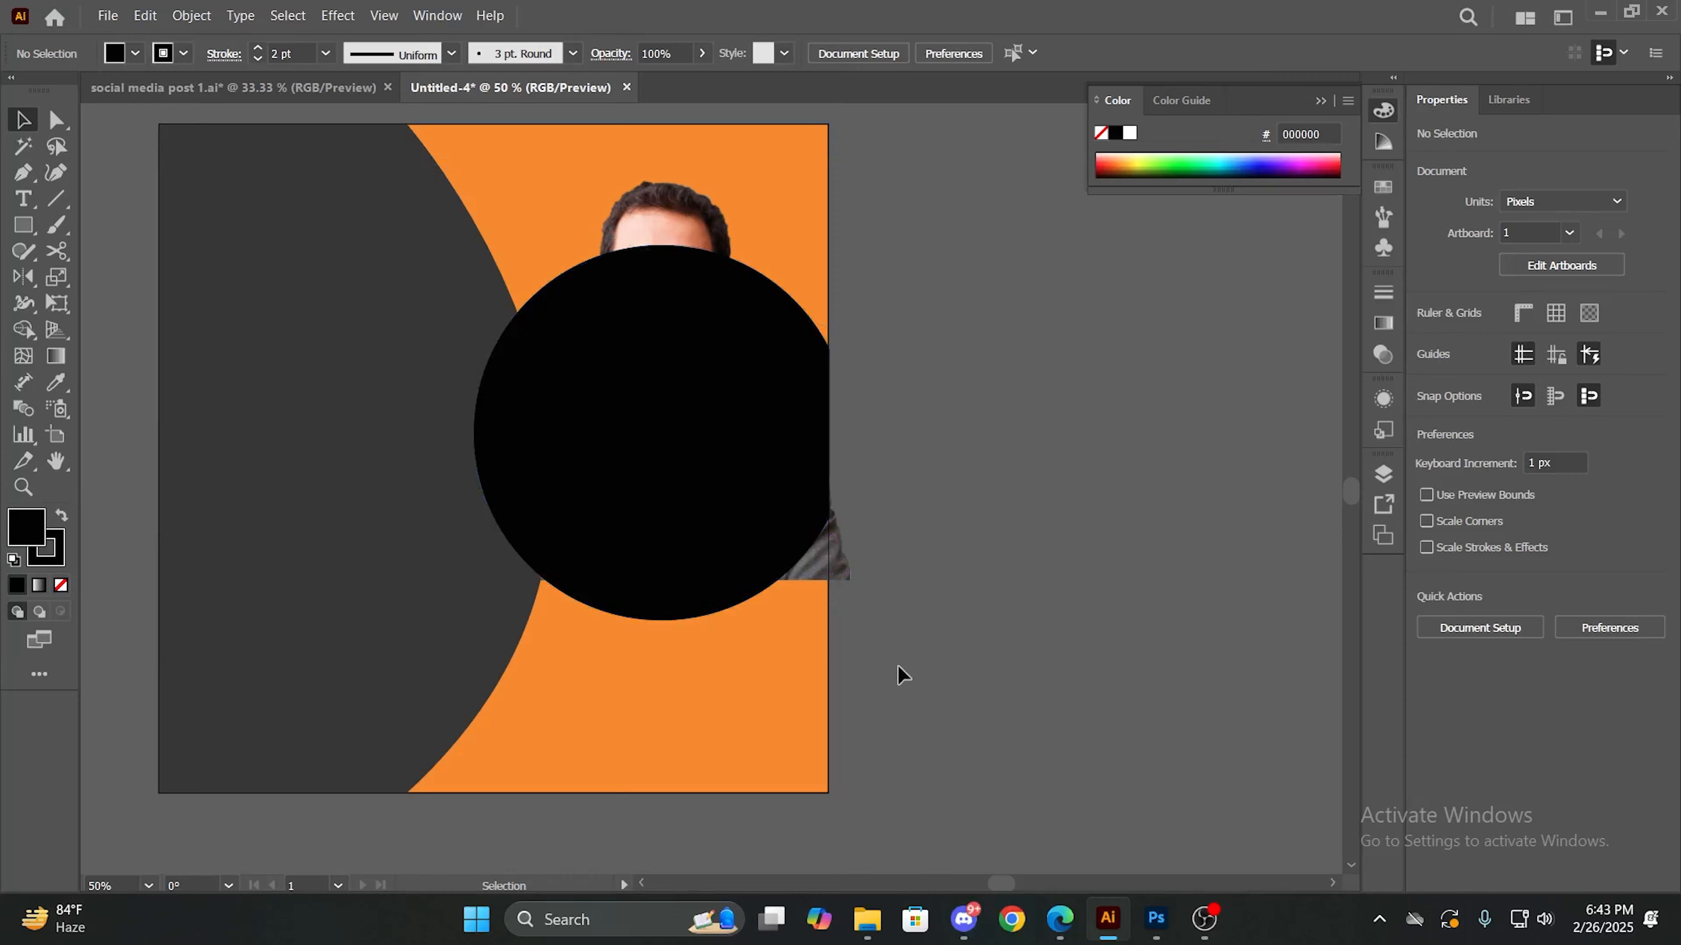
pyautogui.rightClick(721, 538)
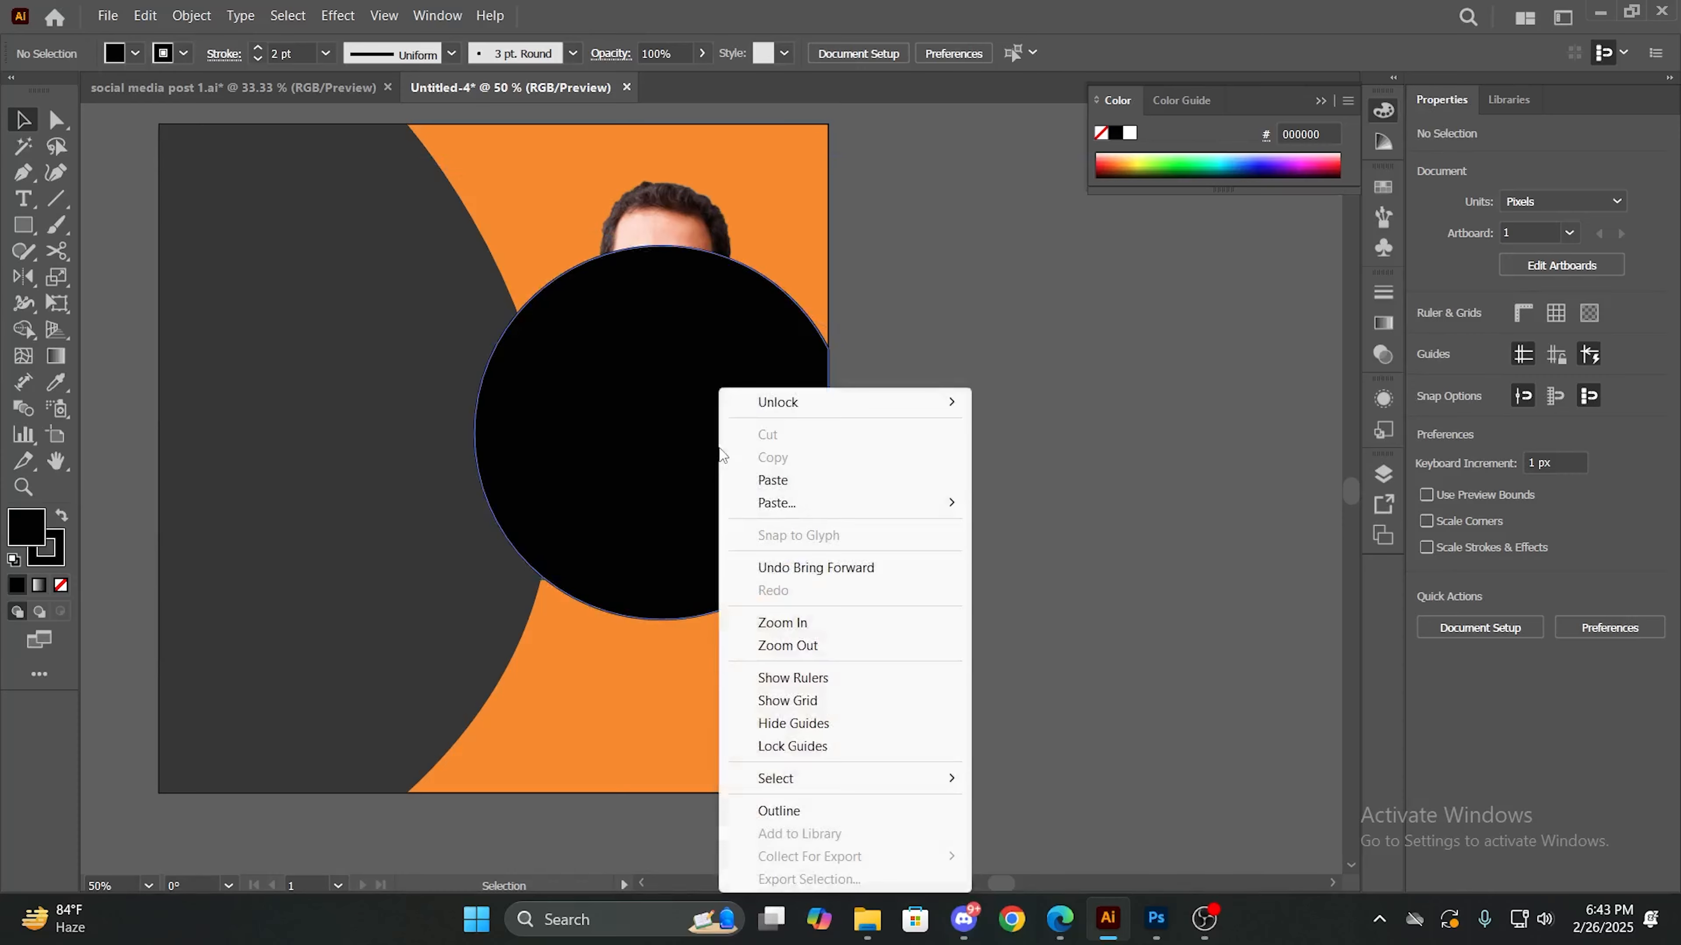
pyautogui.click(1160, 393)
pyautogui.click(878, 679)
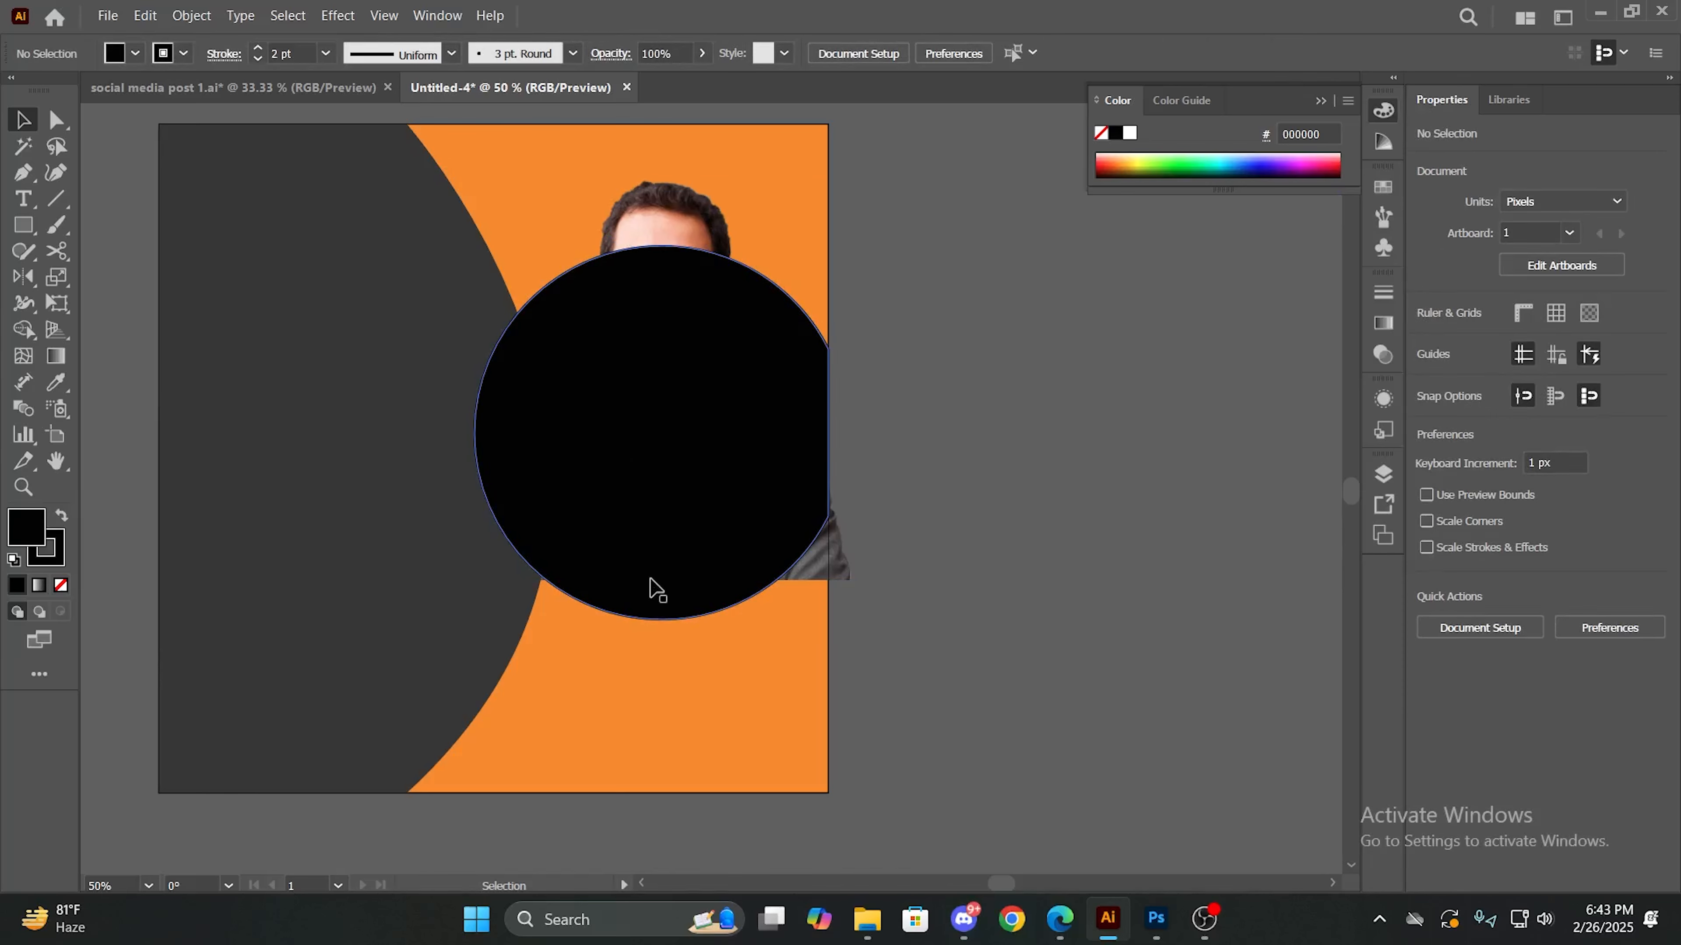
# - Make a clipping mask from the portrait image and the black circle in front of it
pyautogui.click(651, 533)
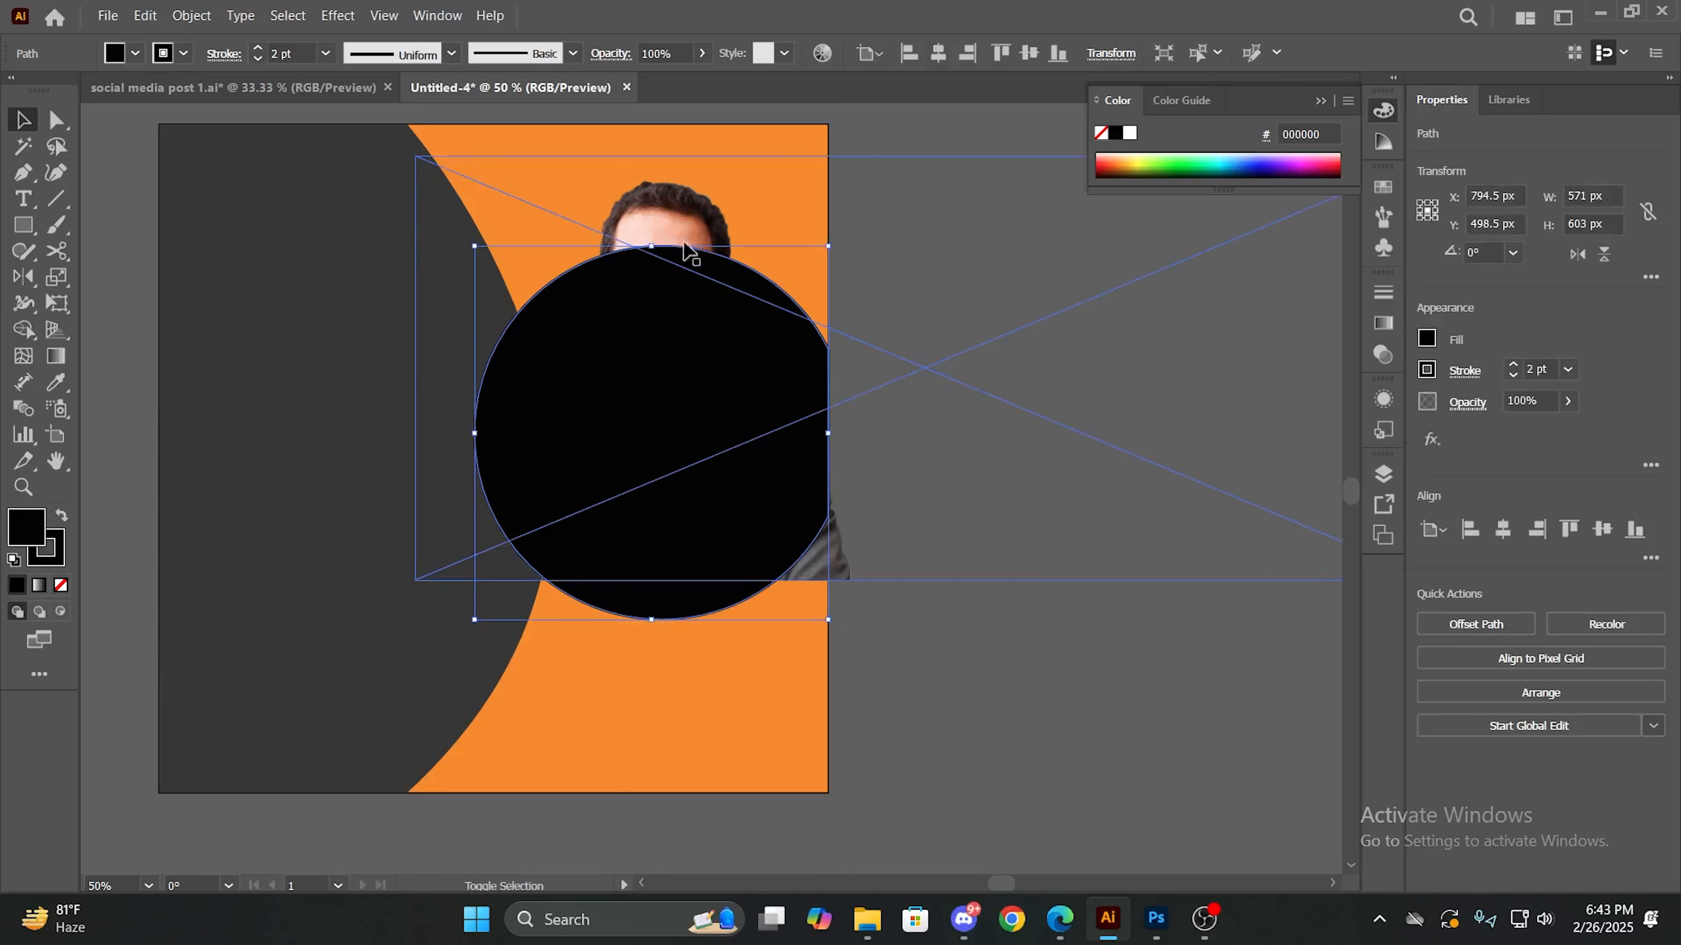
pyautogui.keyDown('shift'); pyautogui.click(656, 213); pyautogui.keyUp('shift')
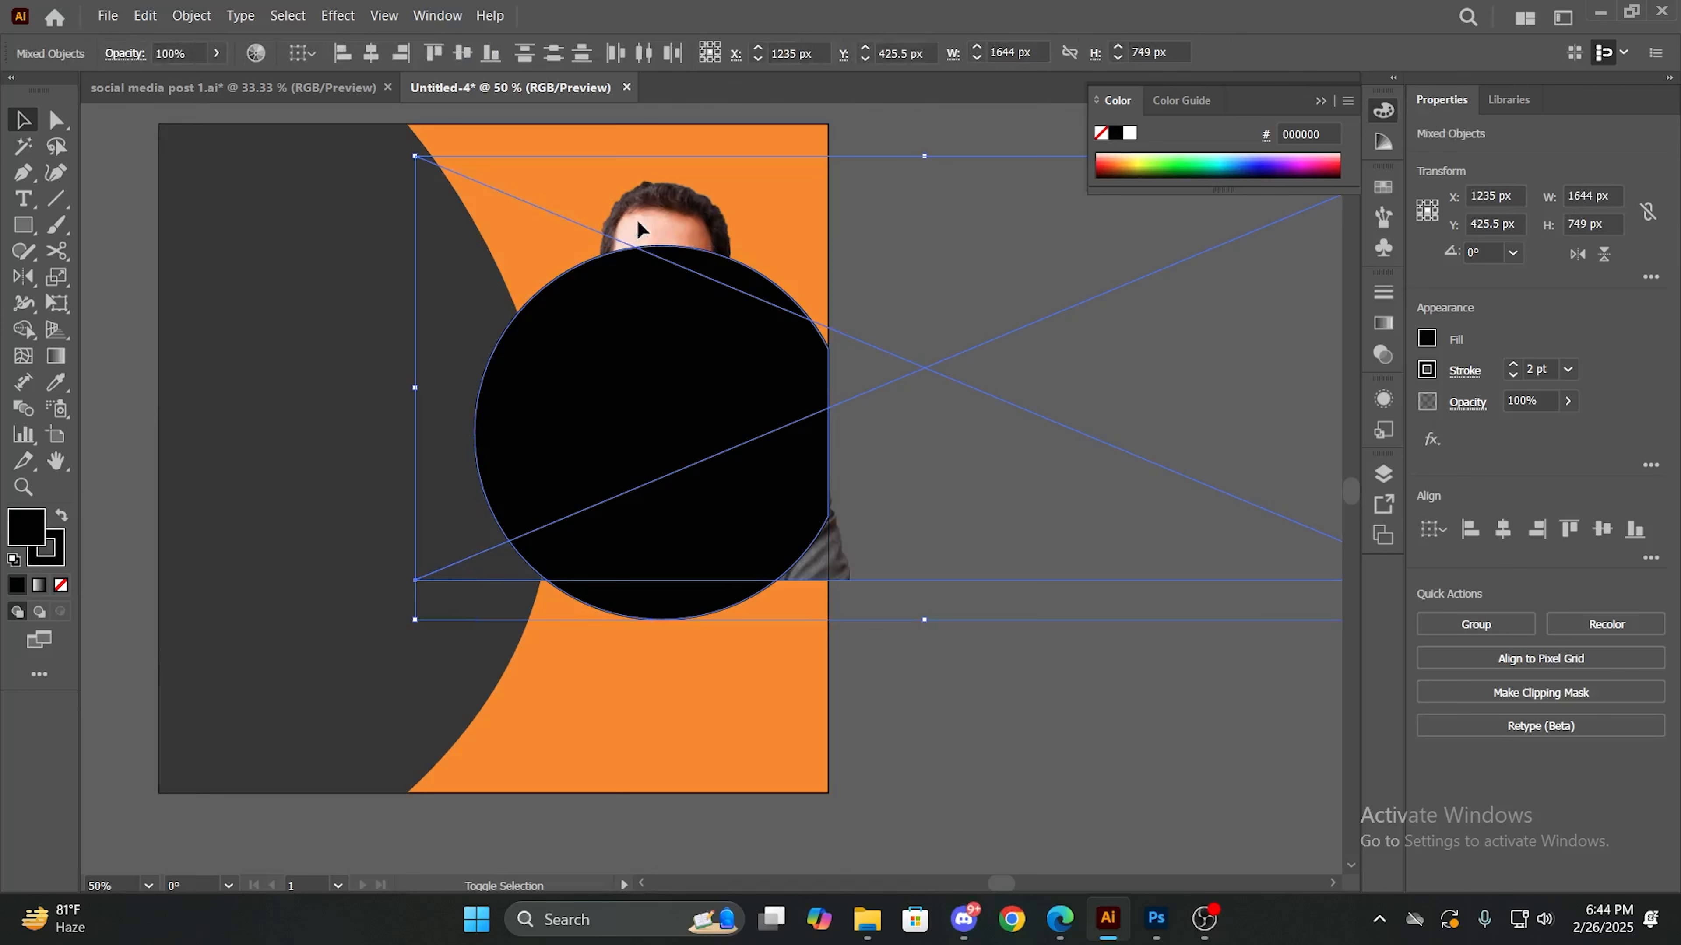
pyautogui.rightClick(638, 222)
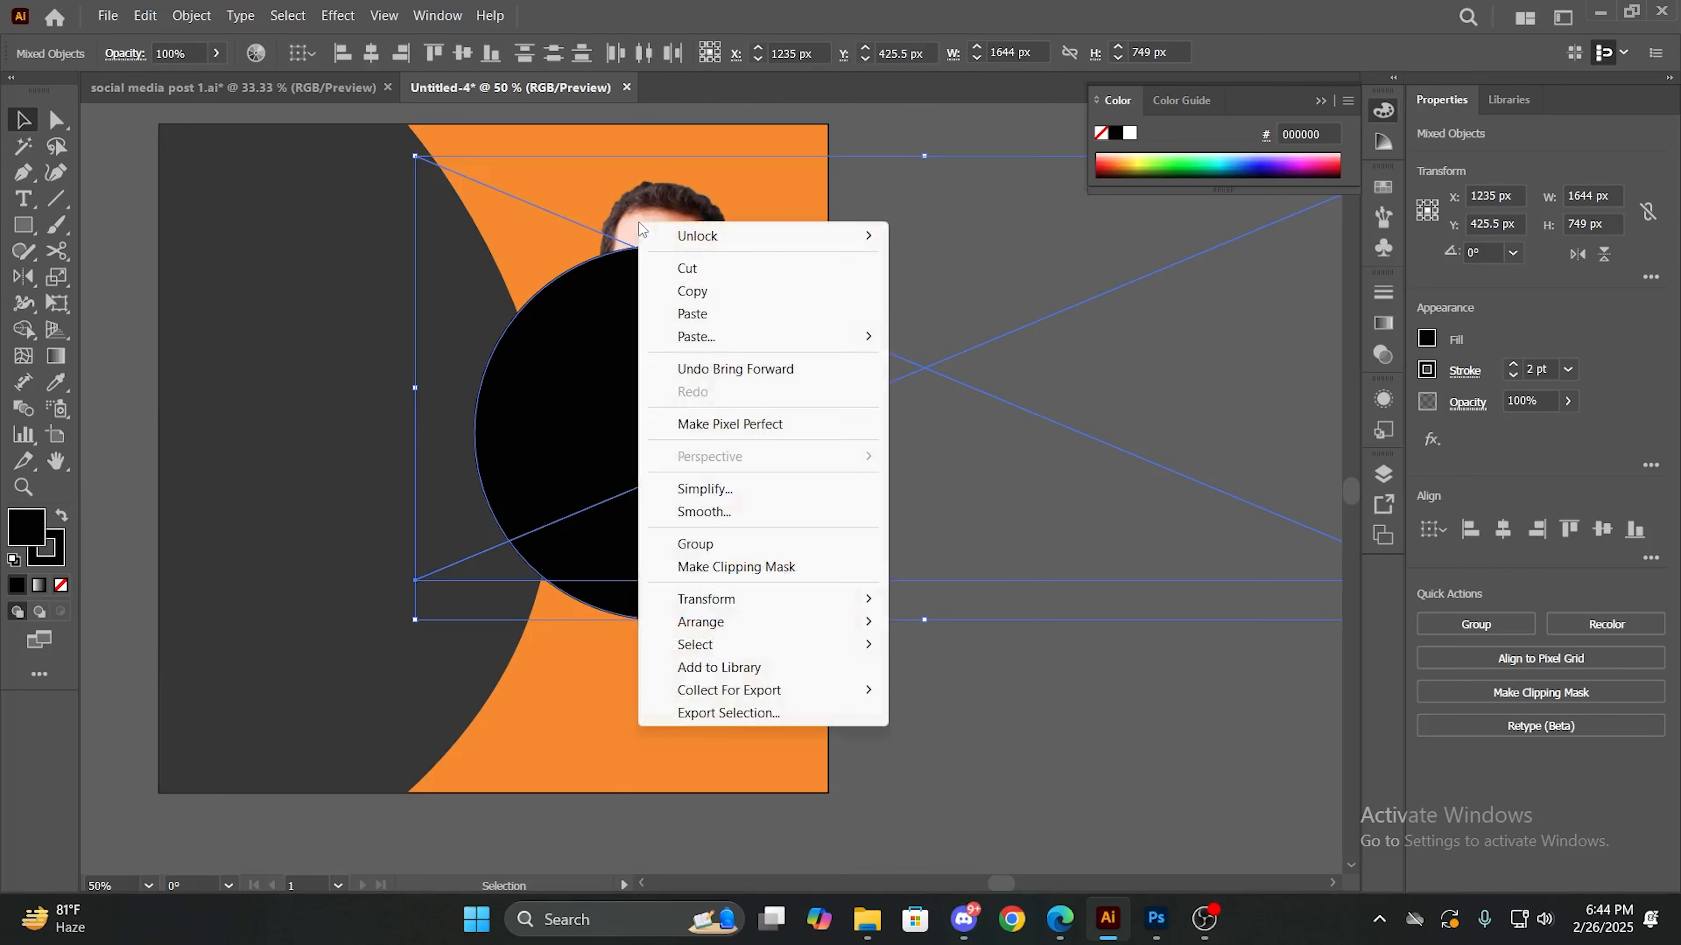
pyautogui.moveTo(649, 229)
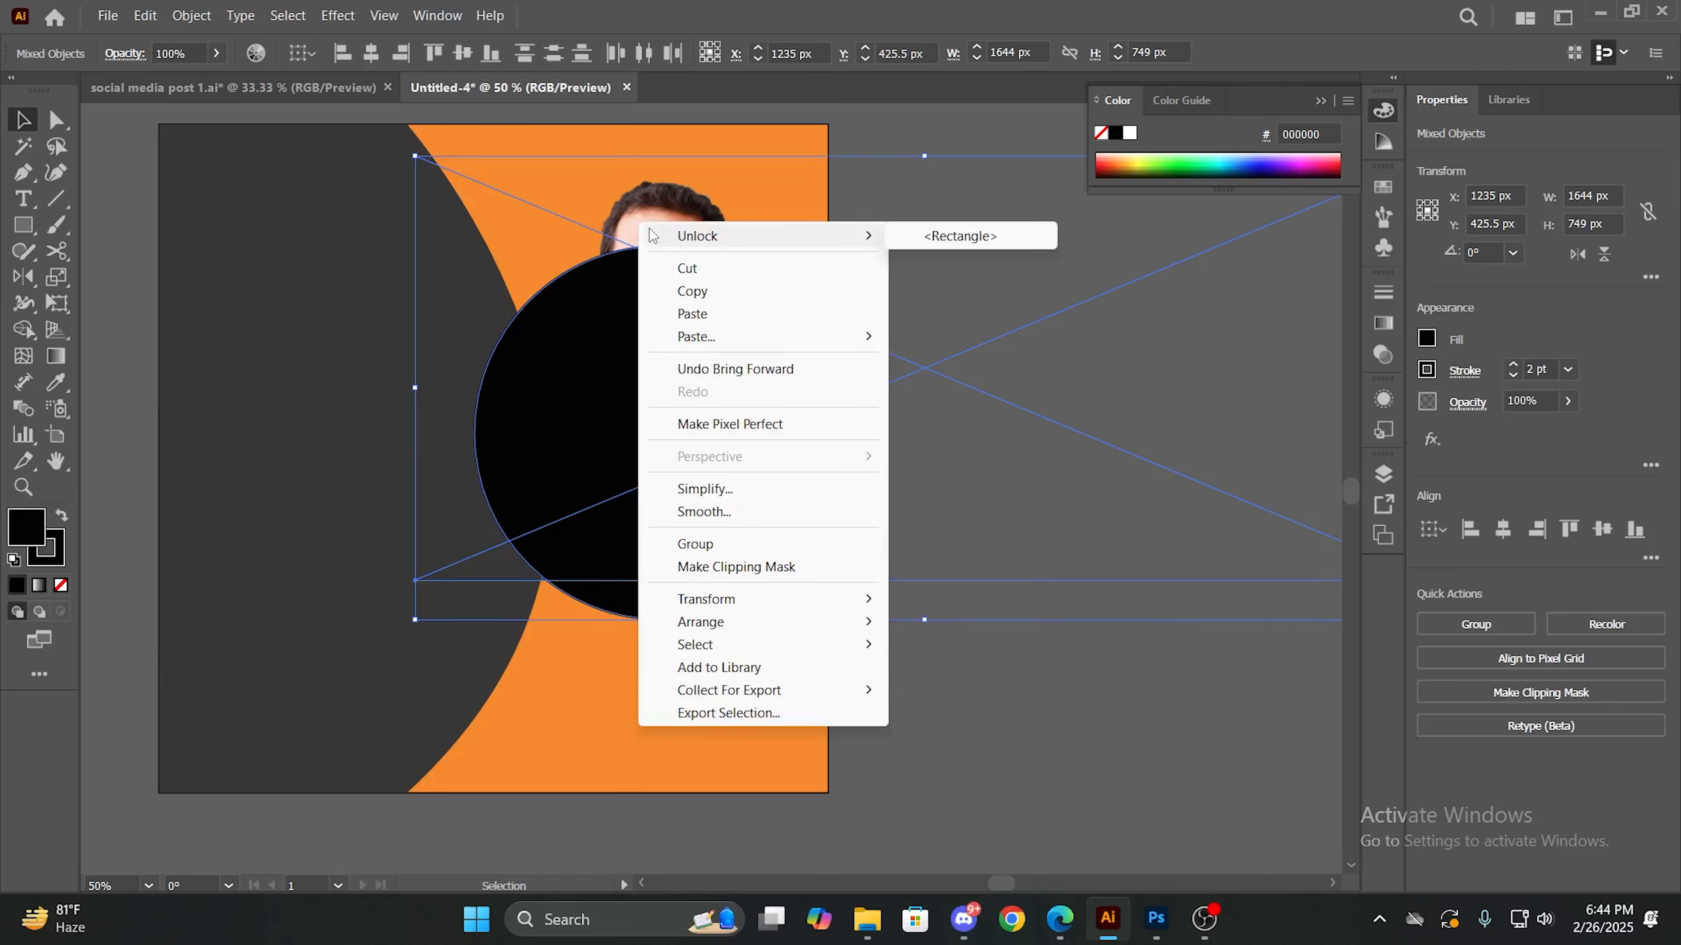
pyautogui.click(730, 568)
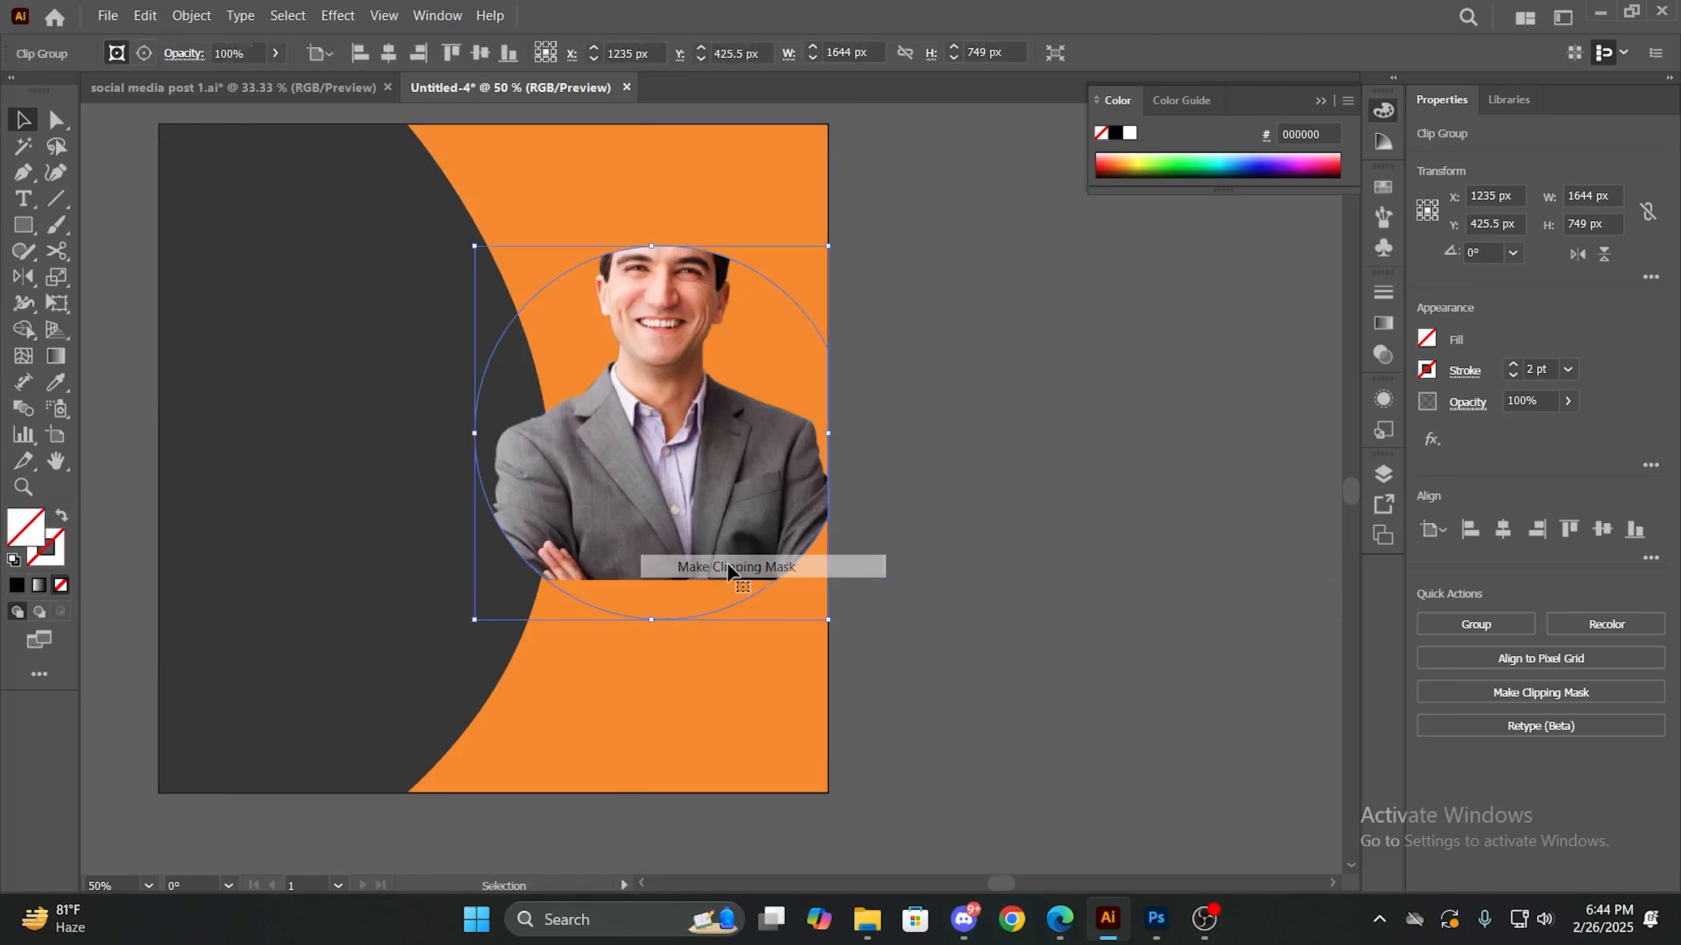
# - Move the portrait down inside the clipping mask so the whole head fits within the circle, and leave isolation mode
pyautogui.doubleClick(723, 430)
pyautogui.moveTo(649, 435); pyautogui.dragTo(652, 486)
pyautogui.click(215, 139)
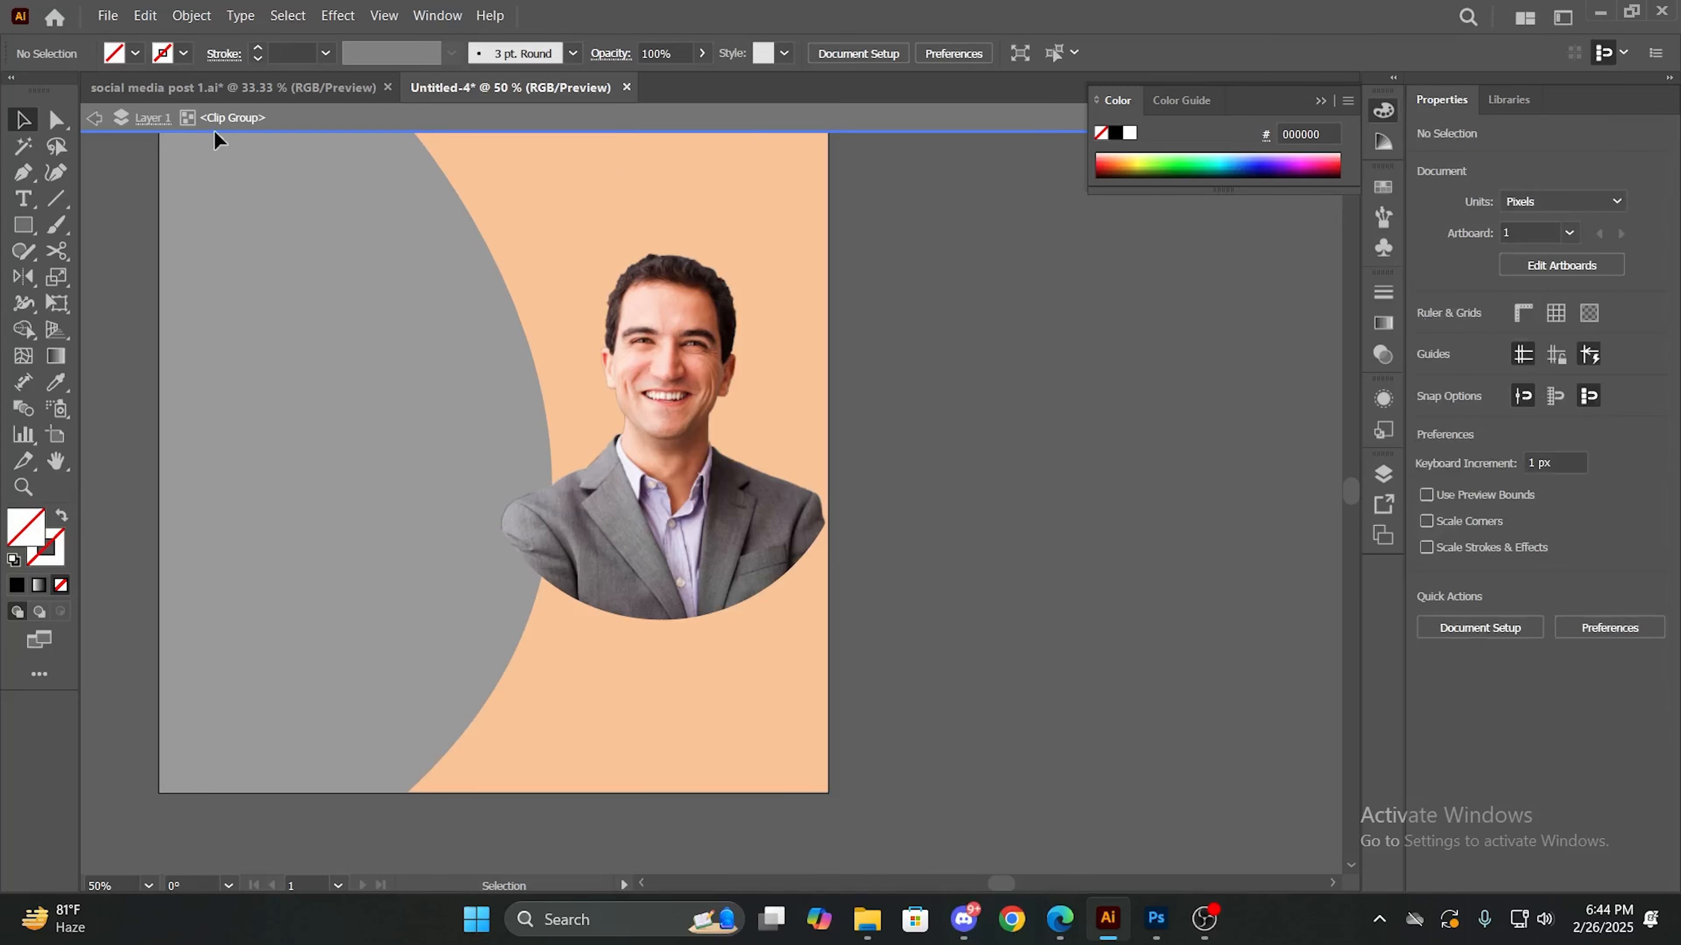
pyautogui.click(98, 123)
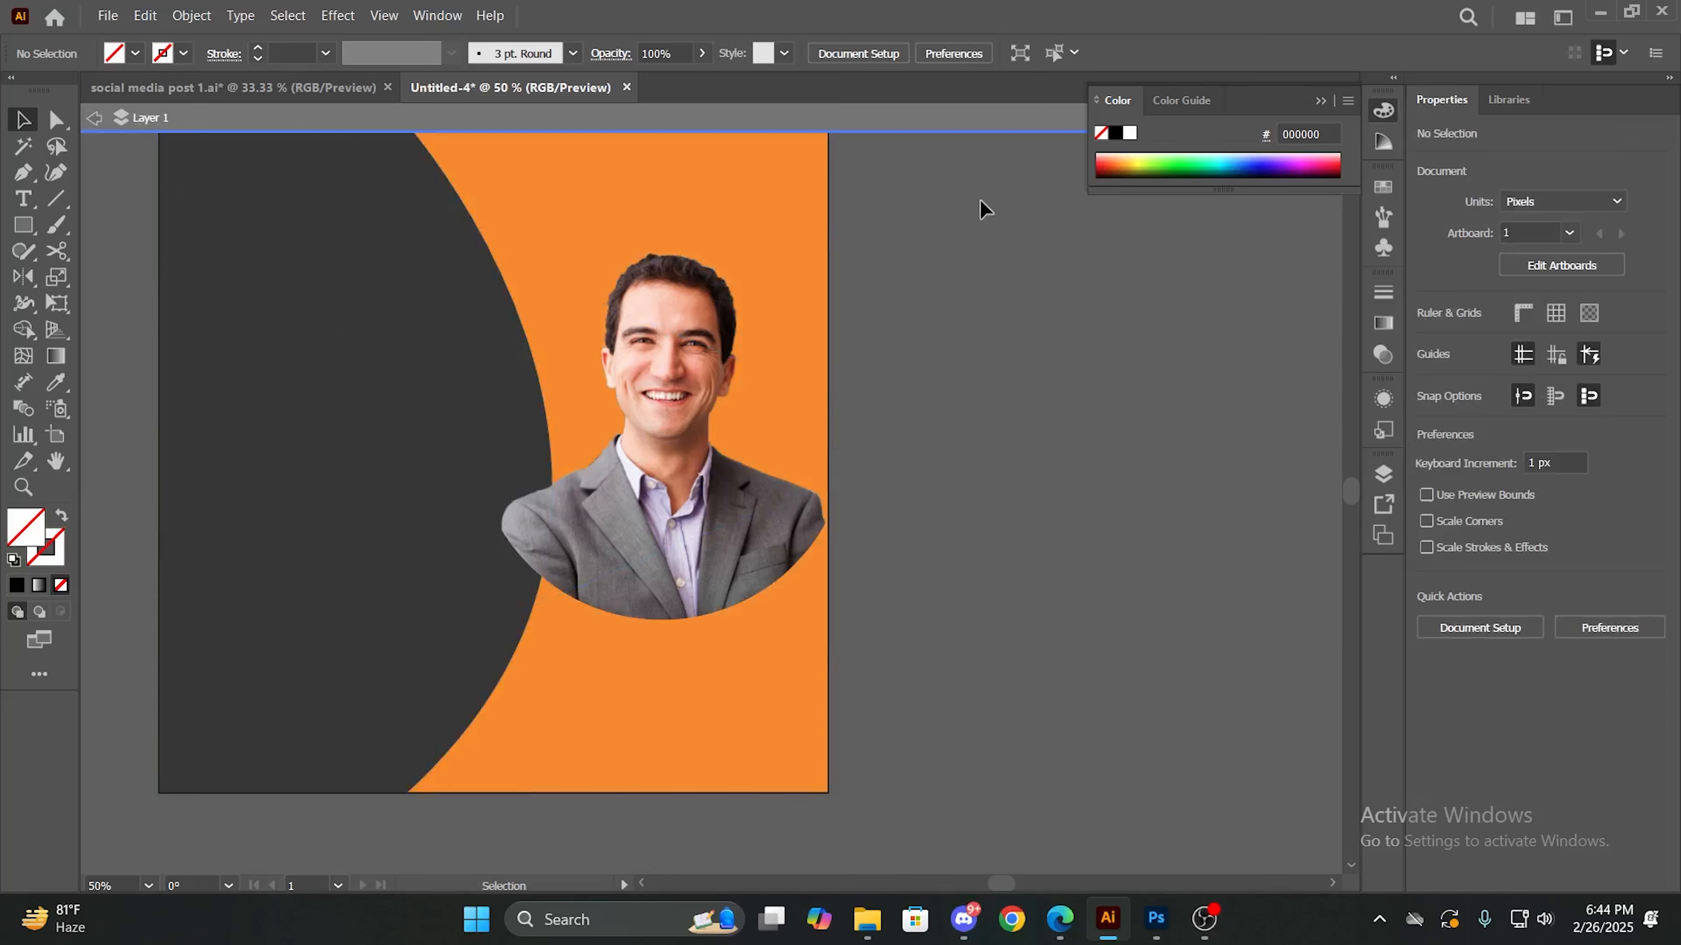
pyautogui.click(568, 517)
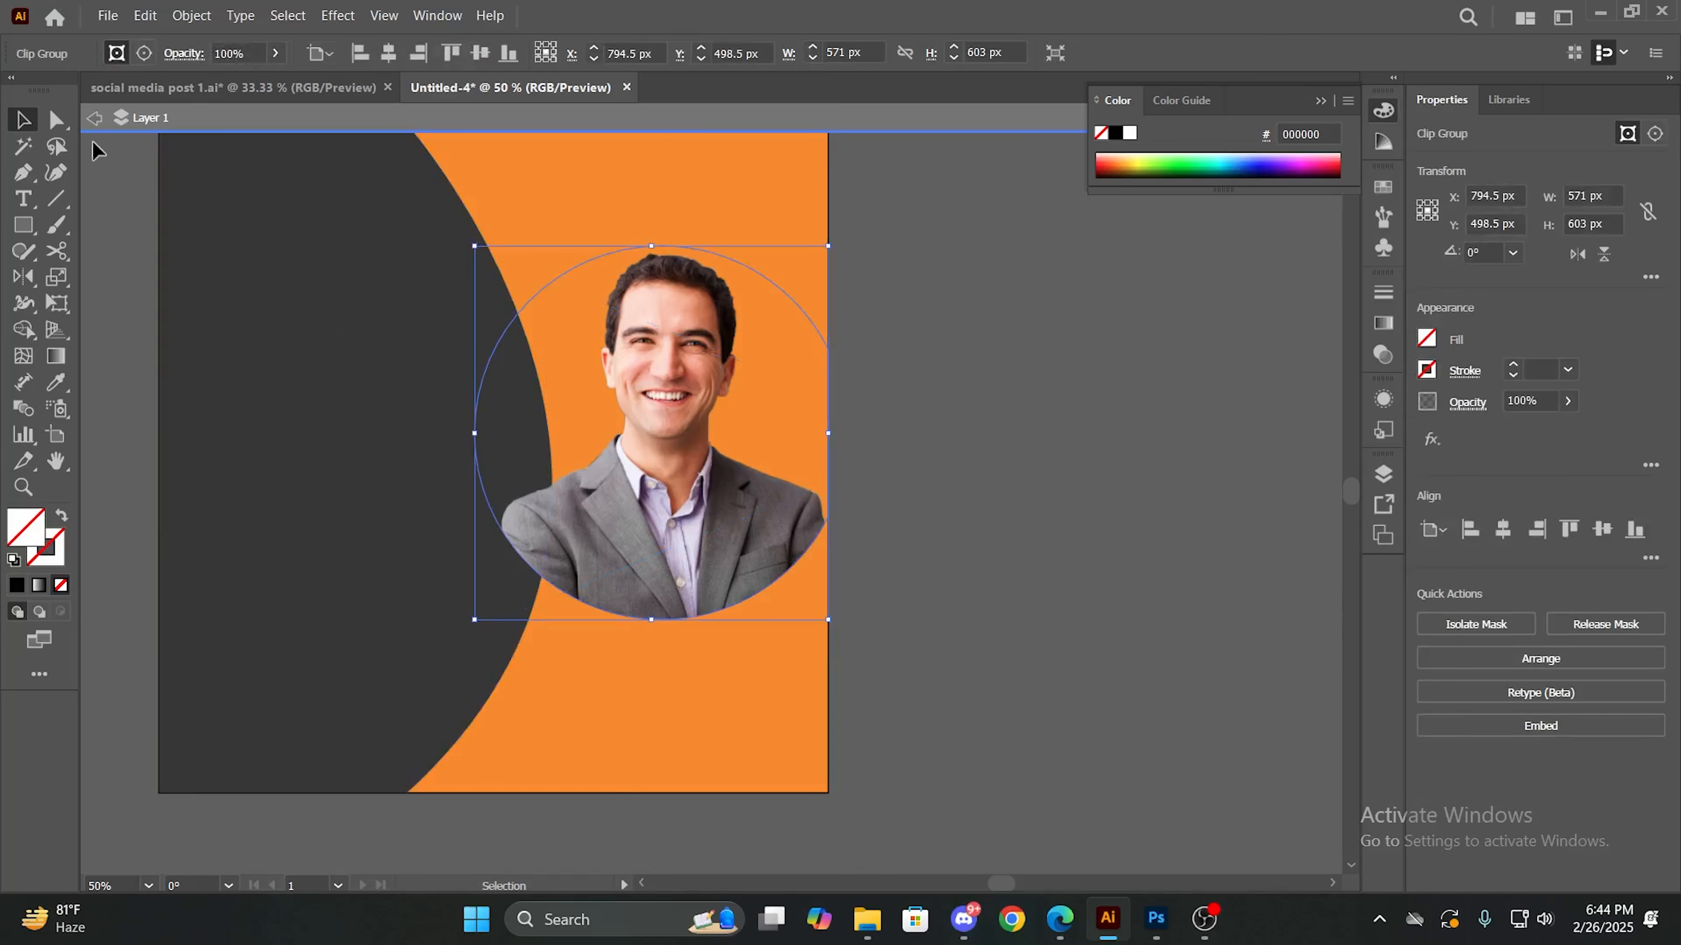
pyautogui.click(95, 118)
pyautogui.click(990, 338)
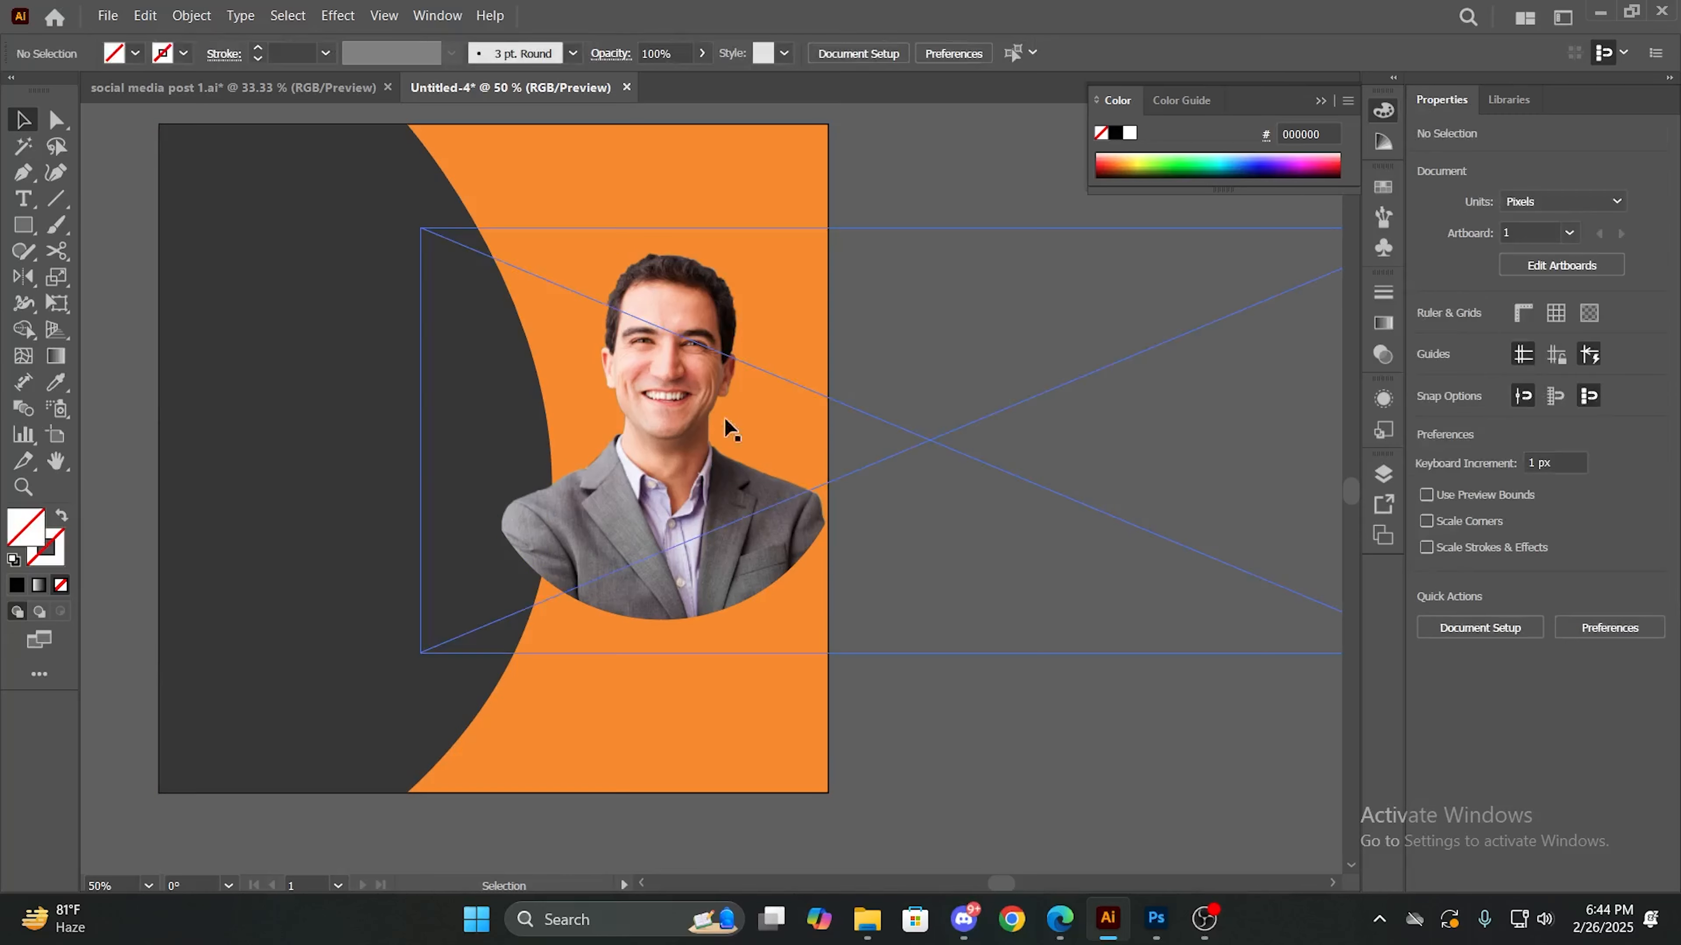
pyautogui.scroll(-2, 986, 358)
pyautogui.scroll(1, 985, 360)
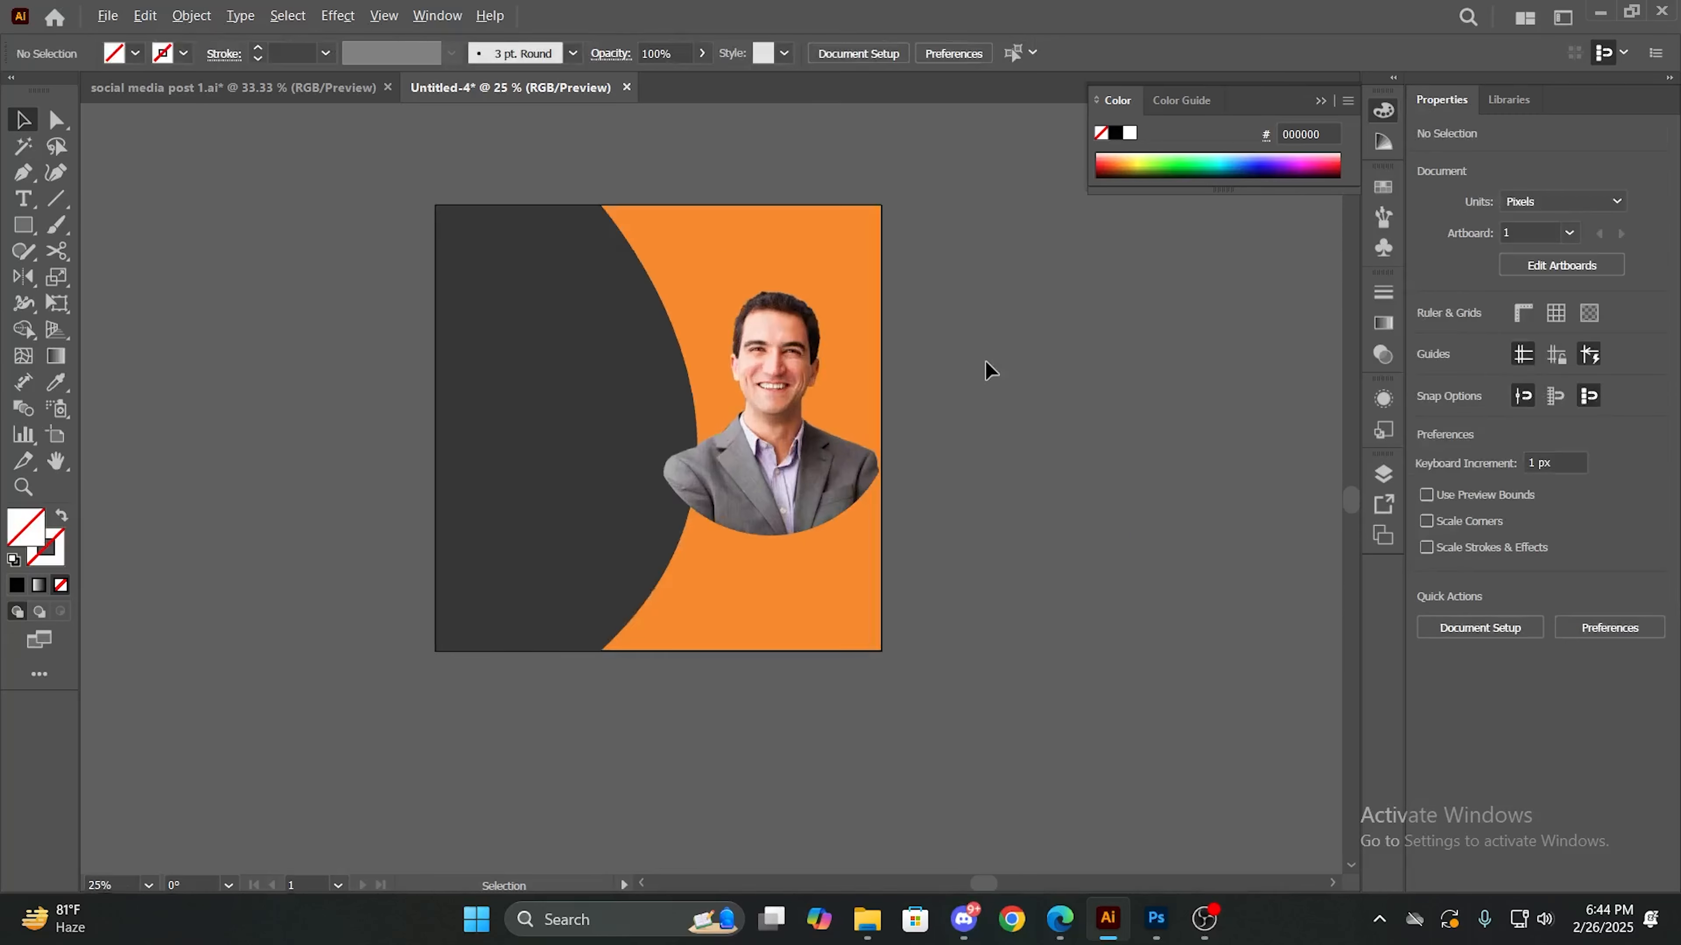
# - Switch to File Explorer and look through the Downloads folder for another portrait image
pyautogui.click(769, 423)
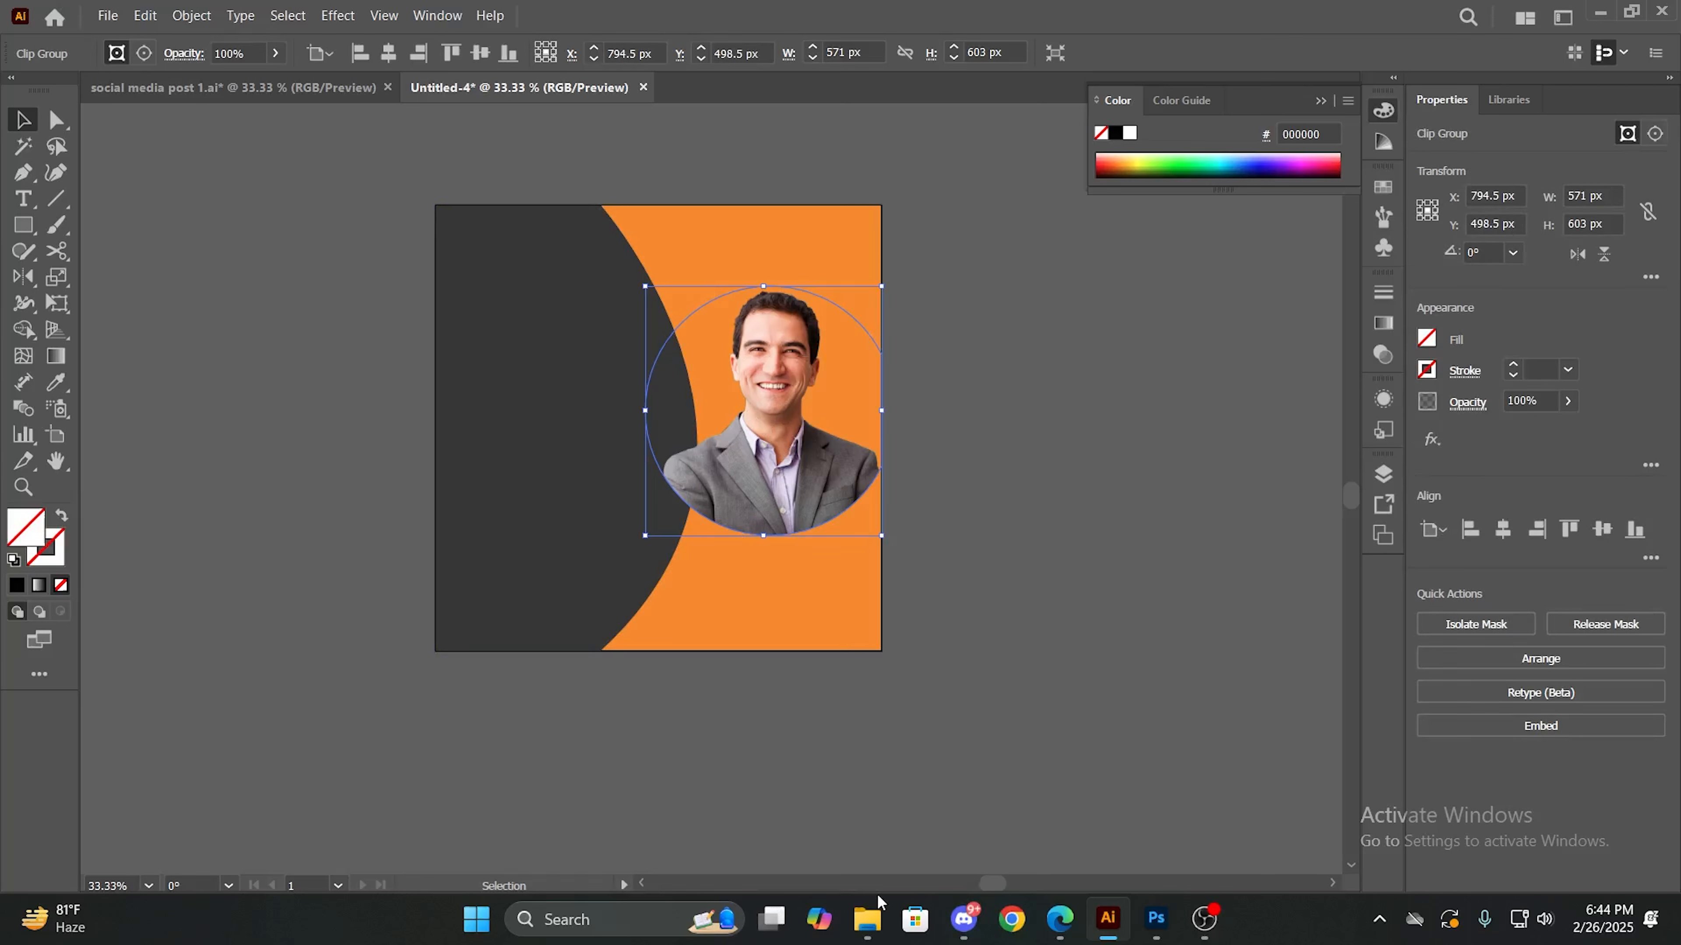
pyautogui.click(868, 917)
pyautogui.scroll(-10, 706, 656)
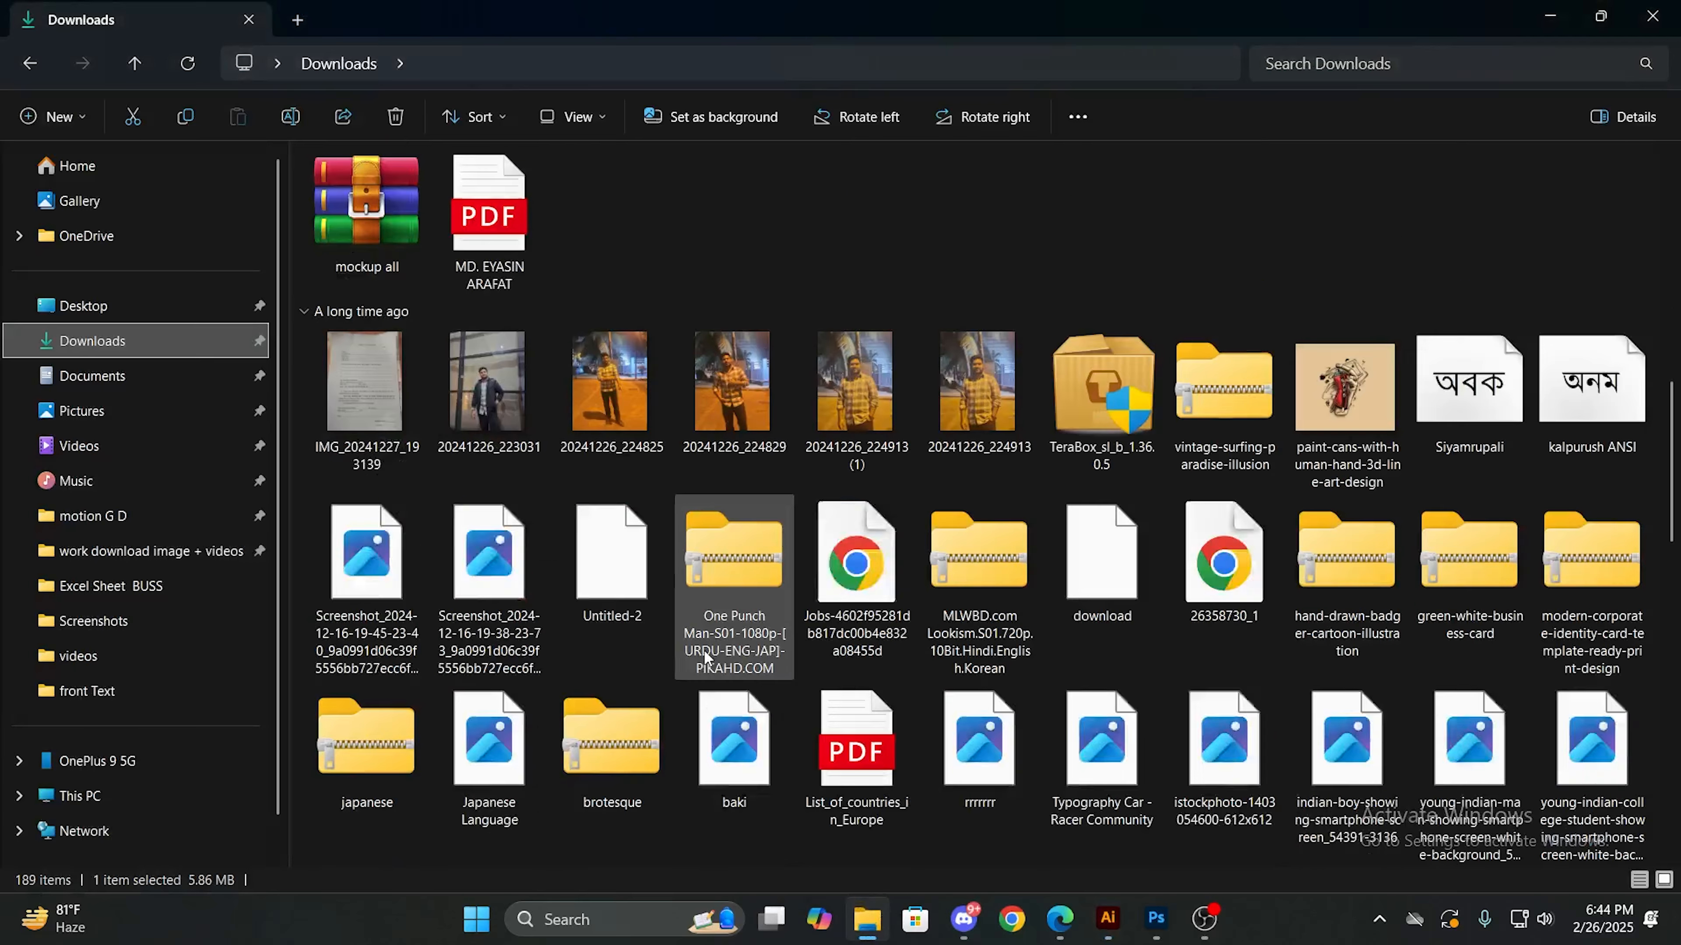
pyautogui.scroll(-15, 706, 653)
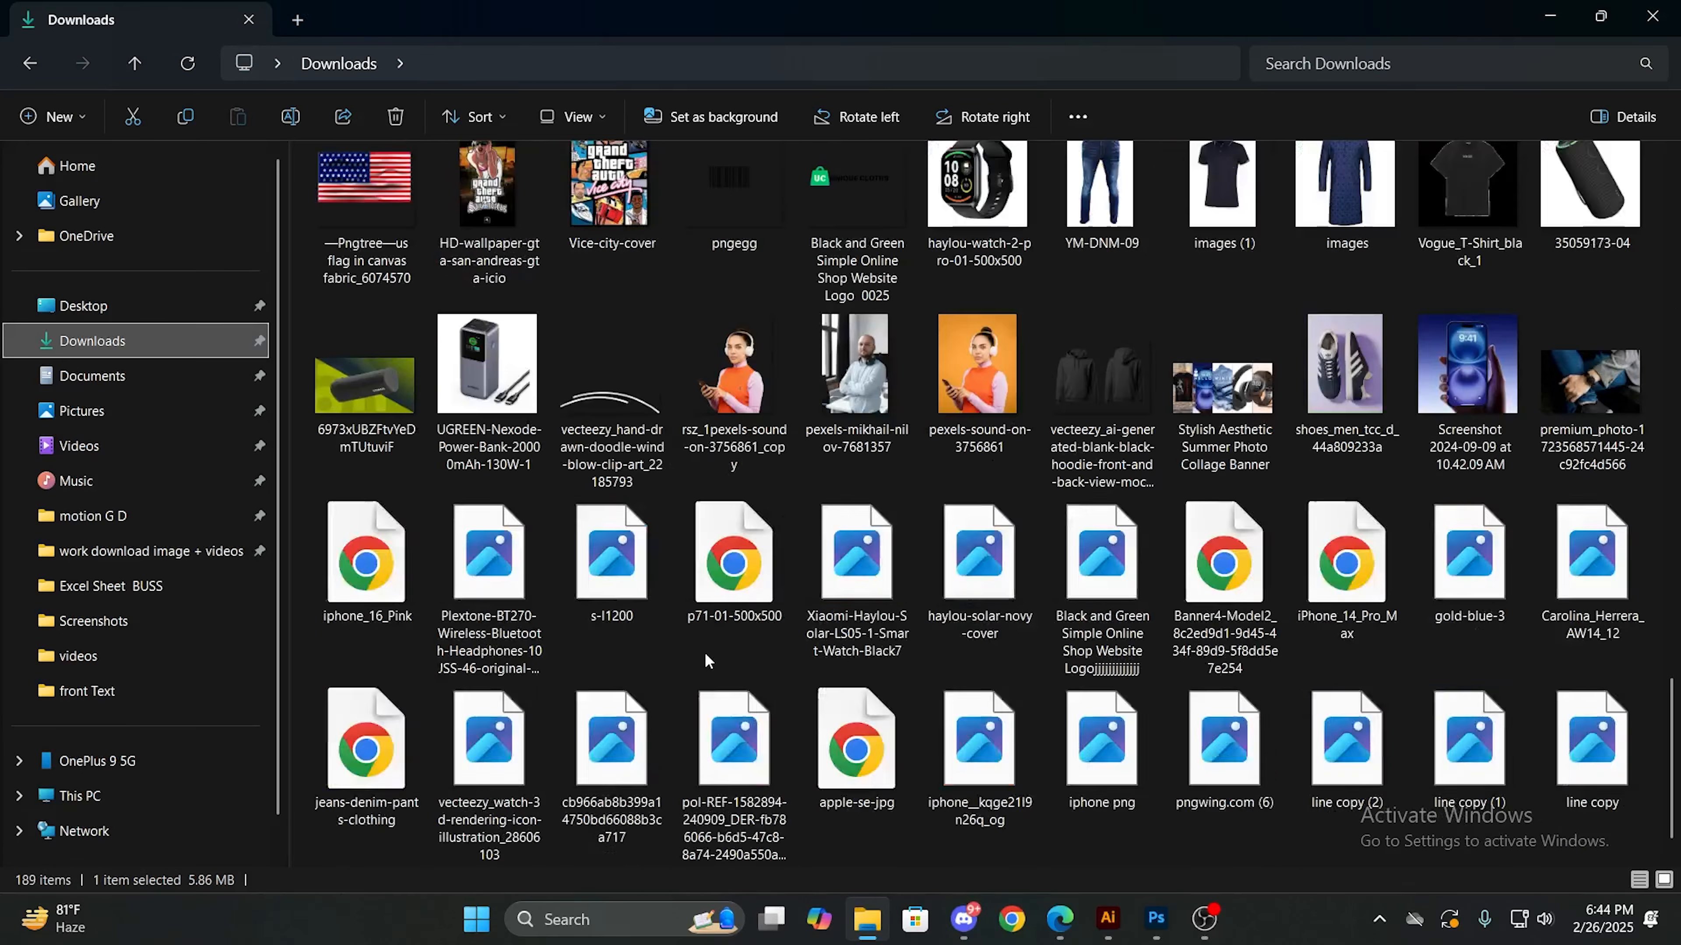
pyautogui.scroll(-5, 706, 659)
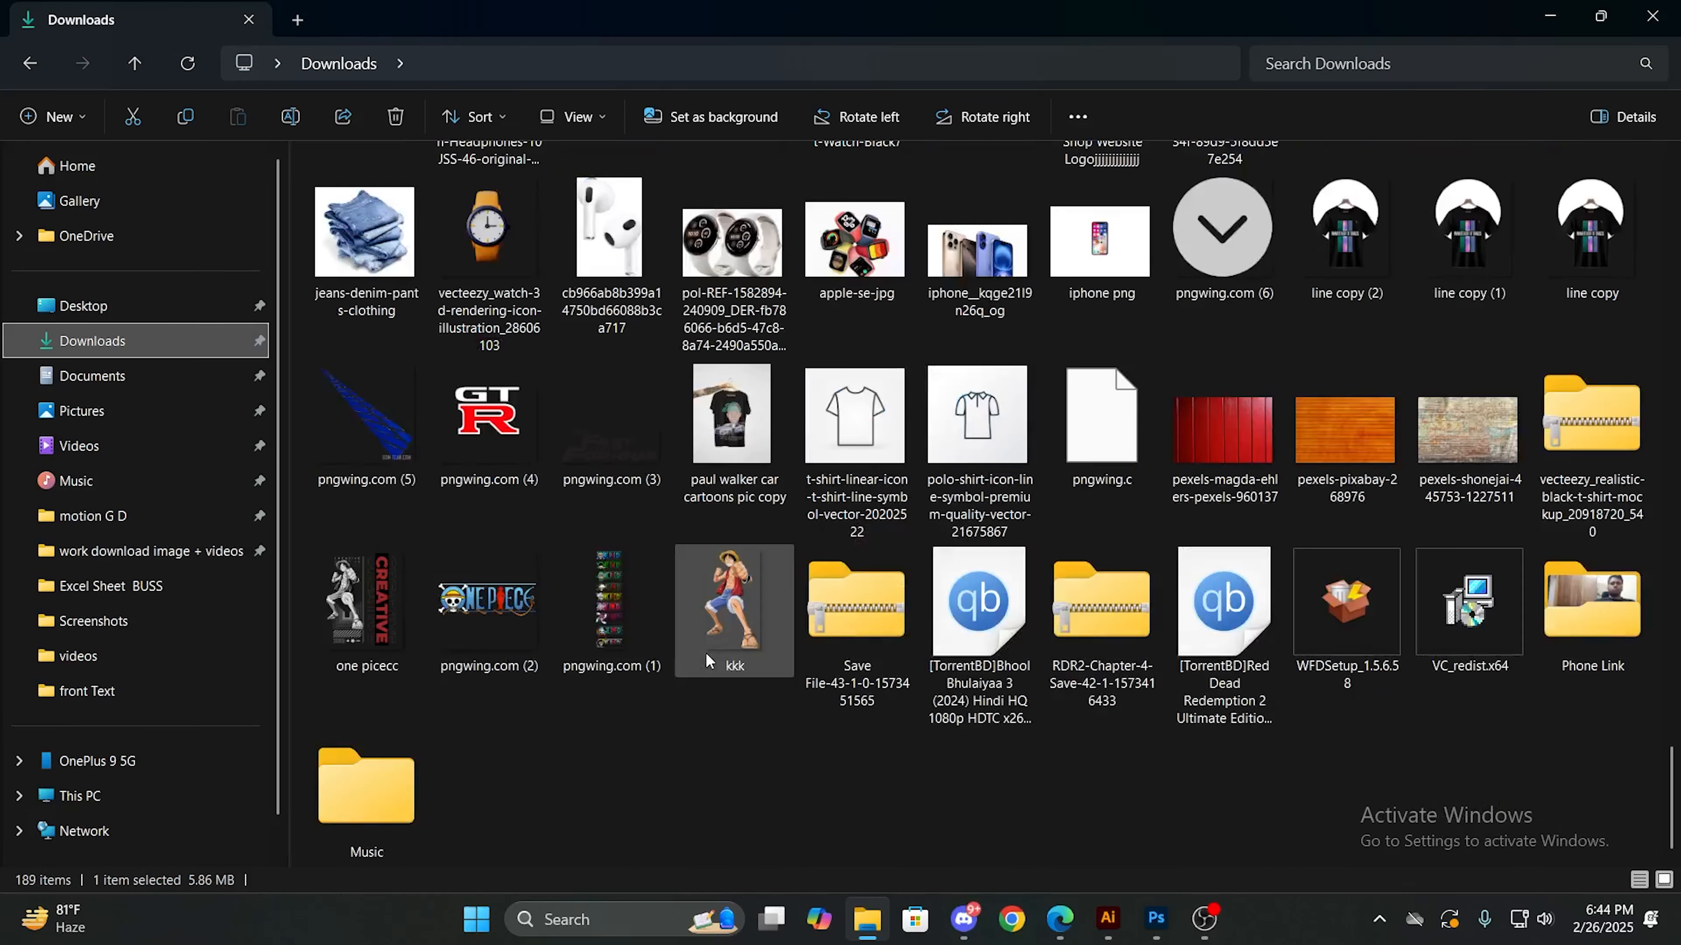
pyautogui.scroll(3, 706, 660)
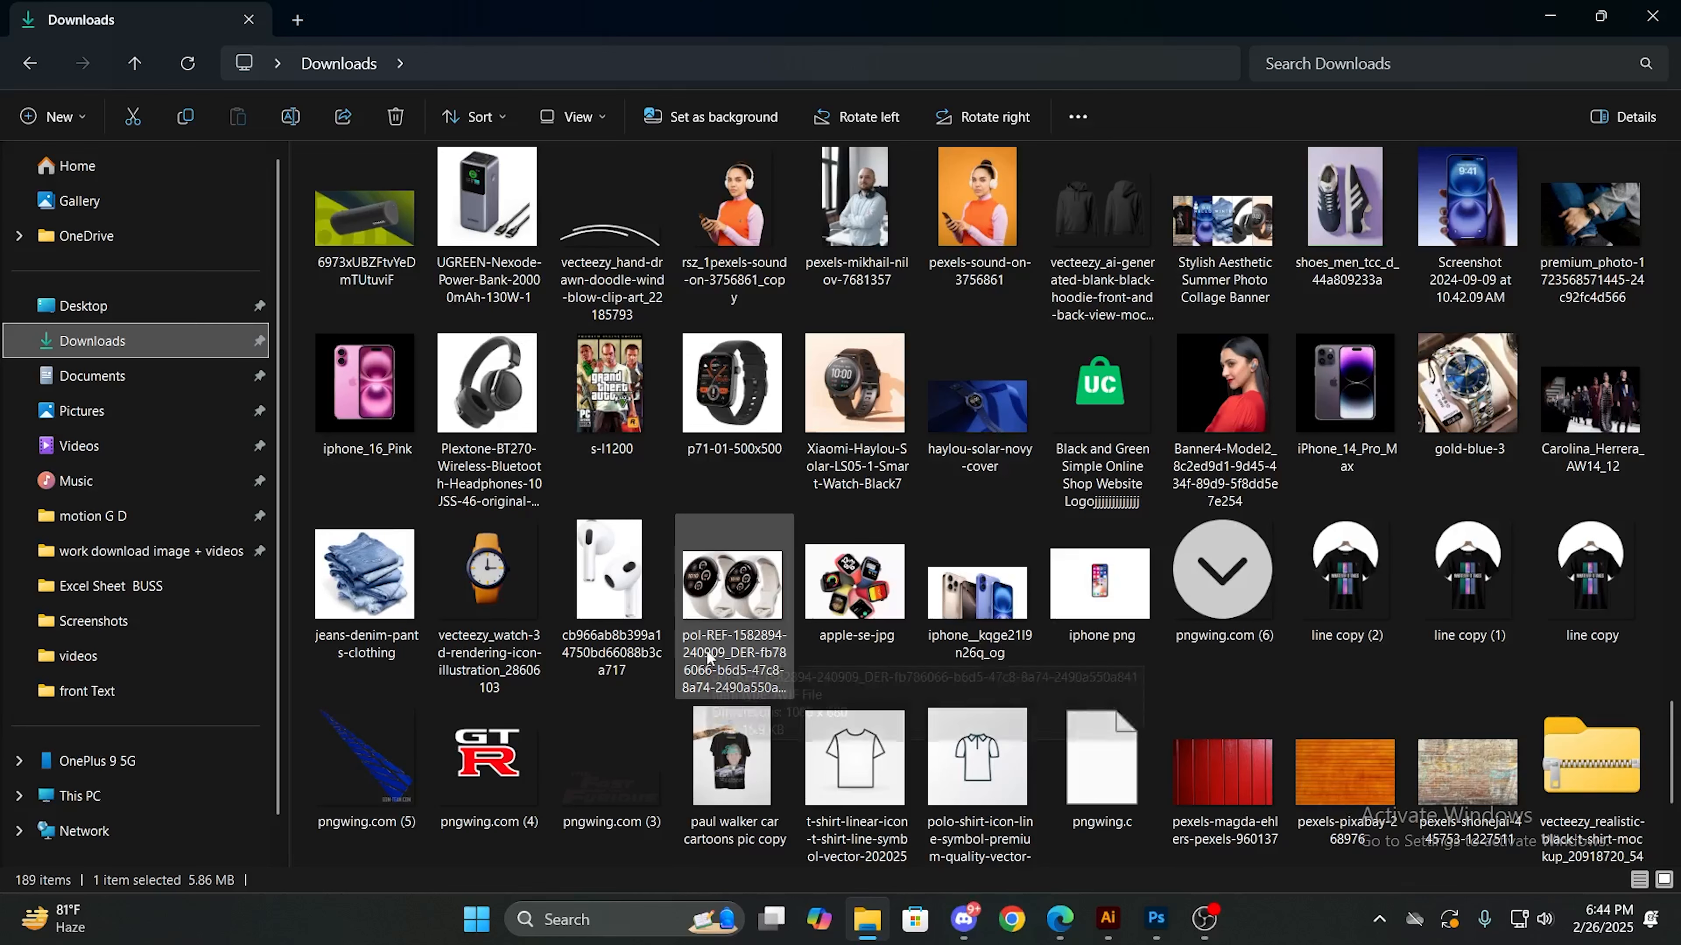
pyautogui.scroll(2, 707, 648)
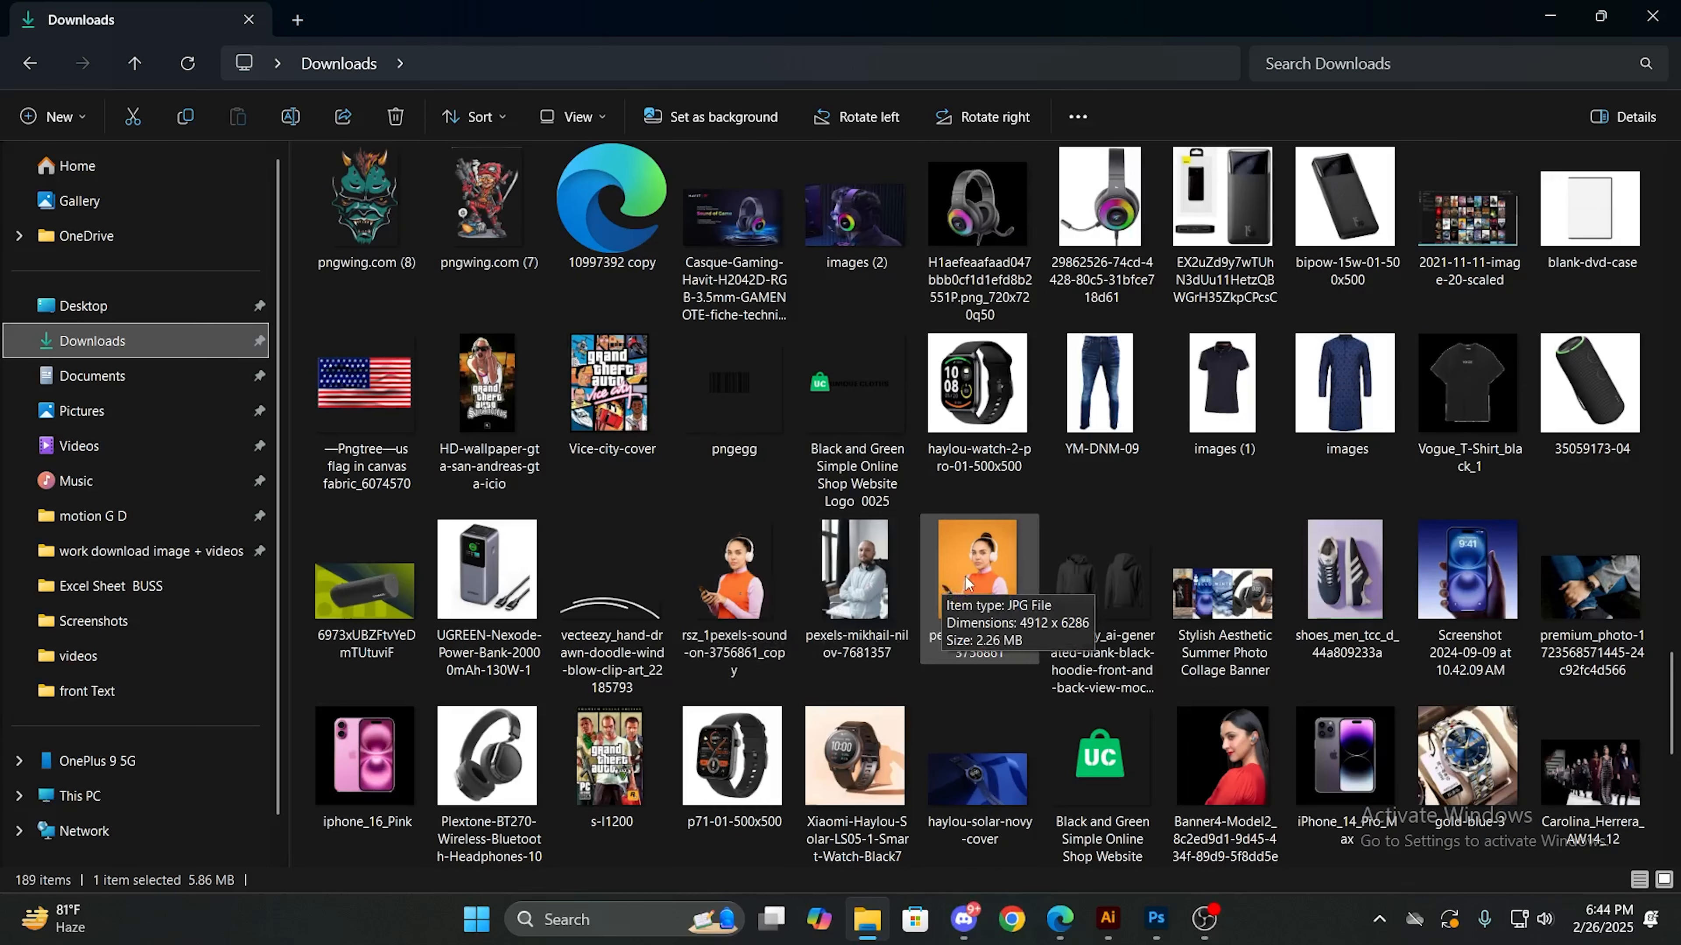
pyautogui.scroll(2, 966, 576)
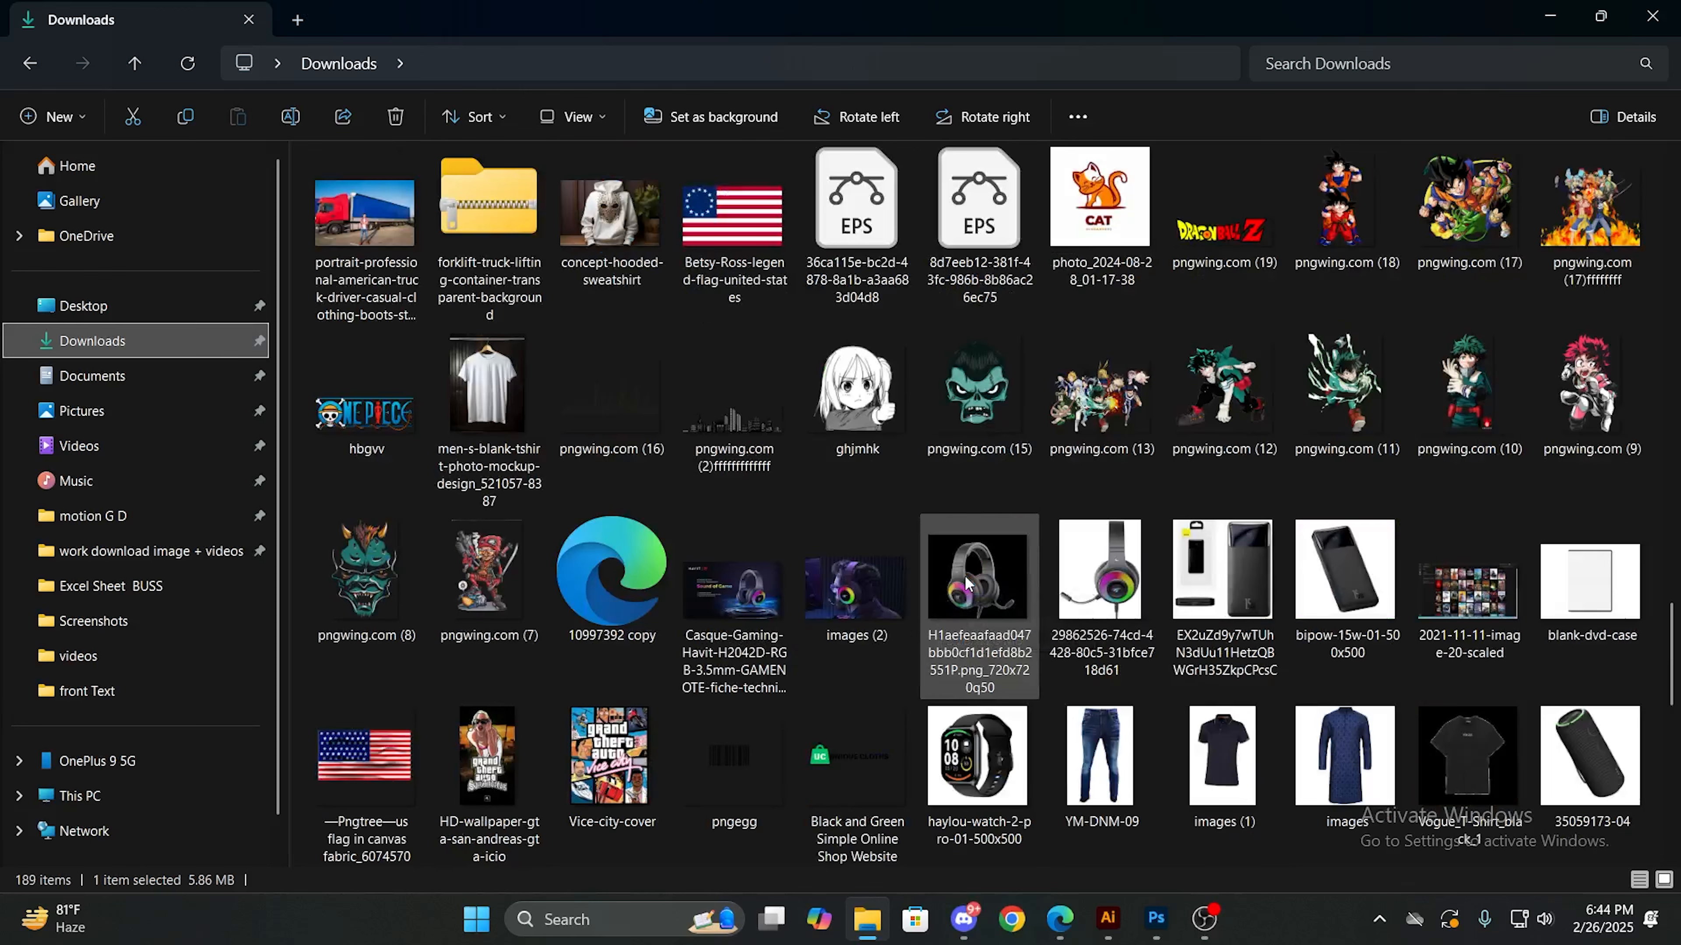
pyautogui.scroll(2, 966, 578)
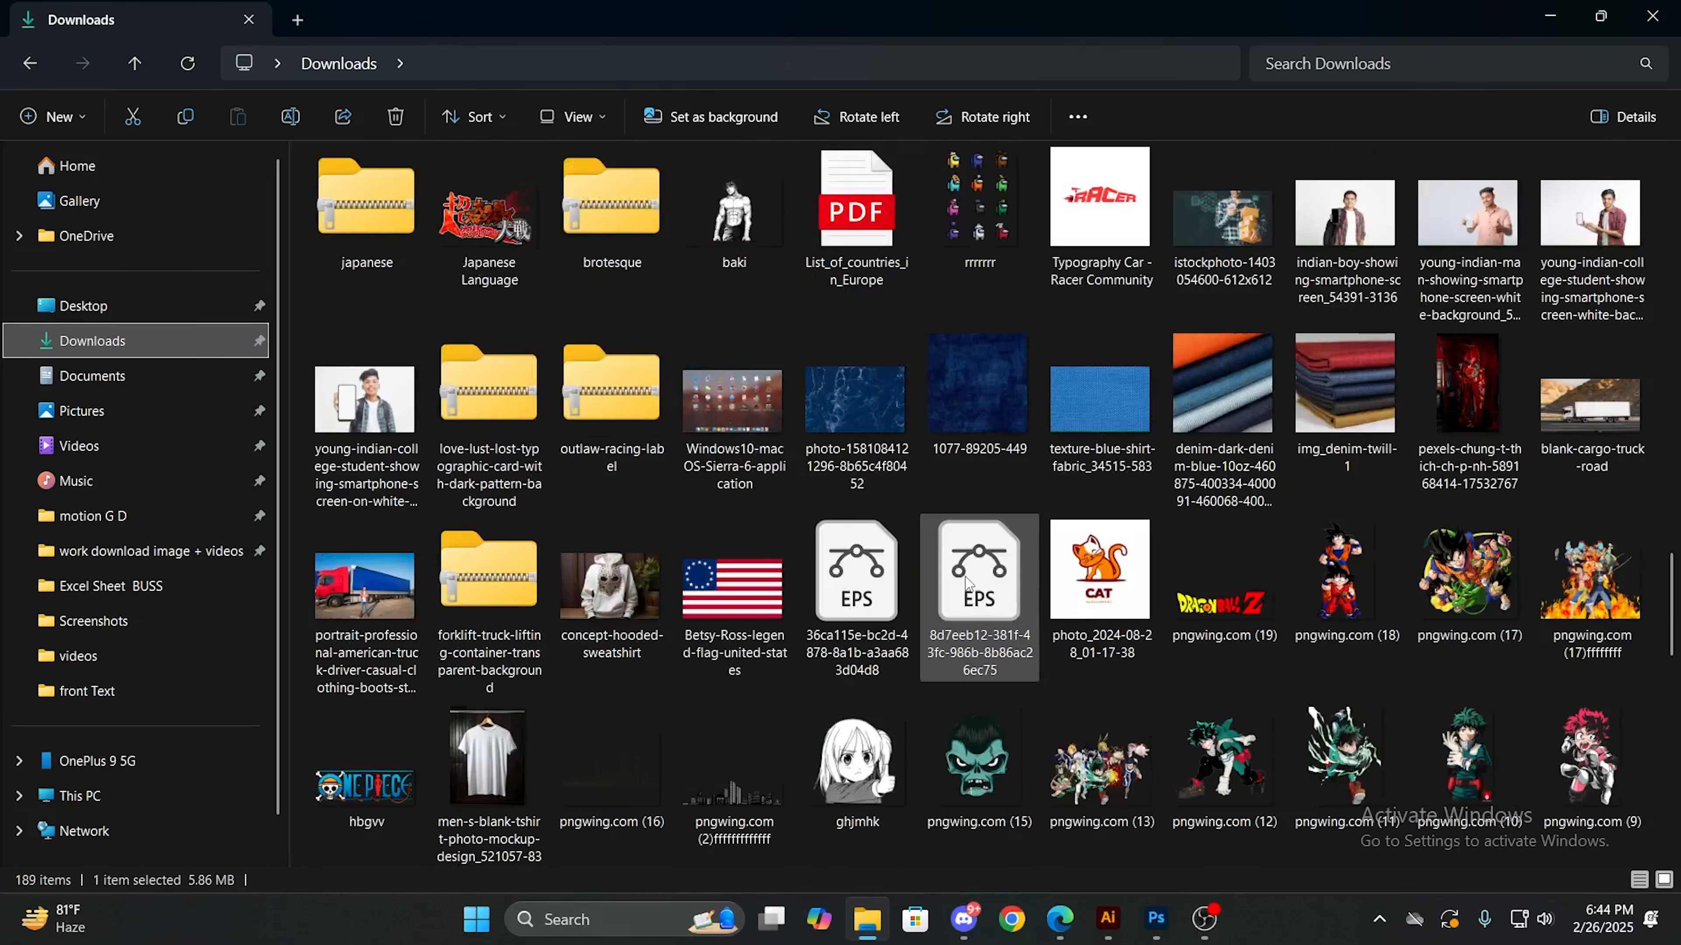
pyautogui.scroll(2, 967, 582)
pyautogui.scroll(-12, 964, 575)
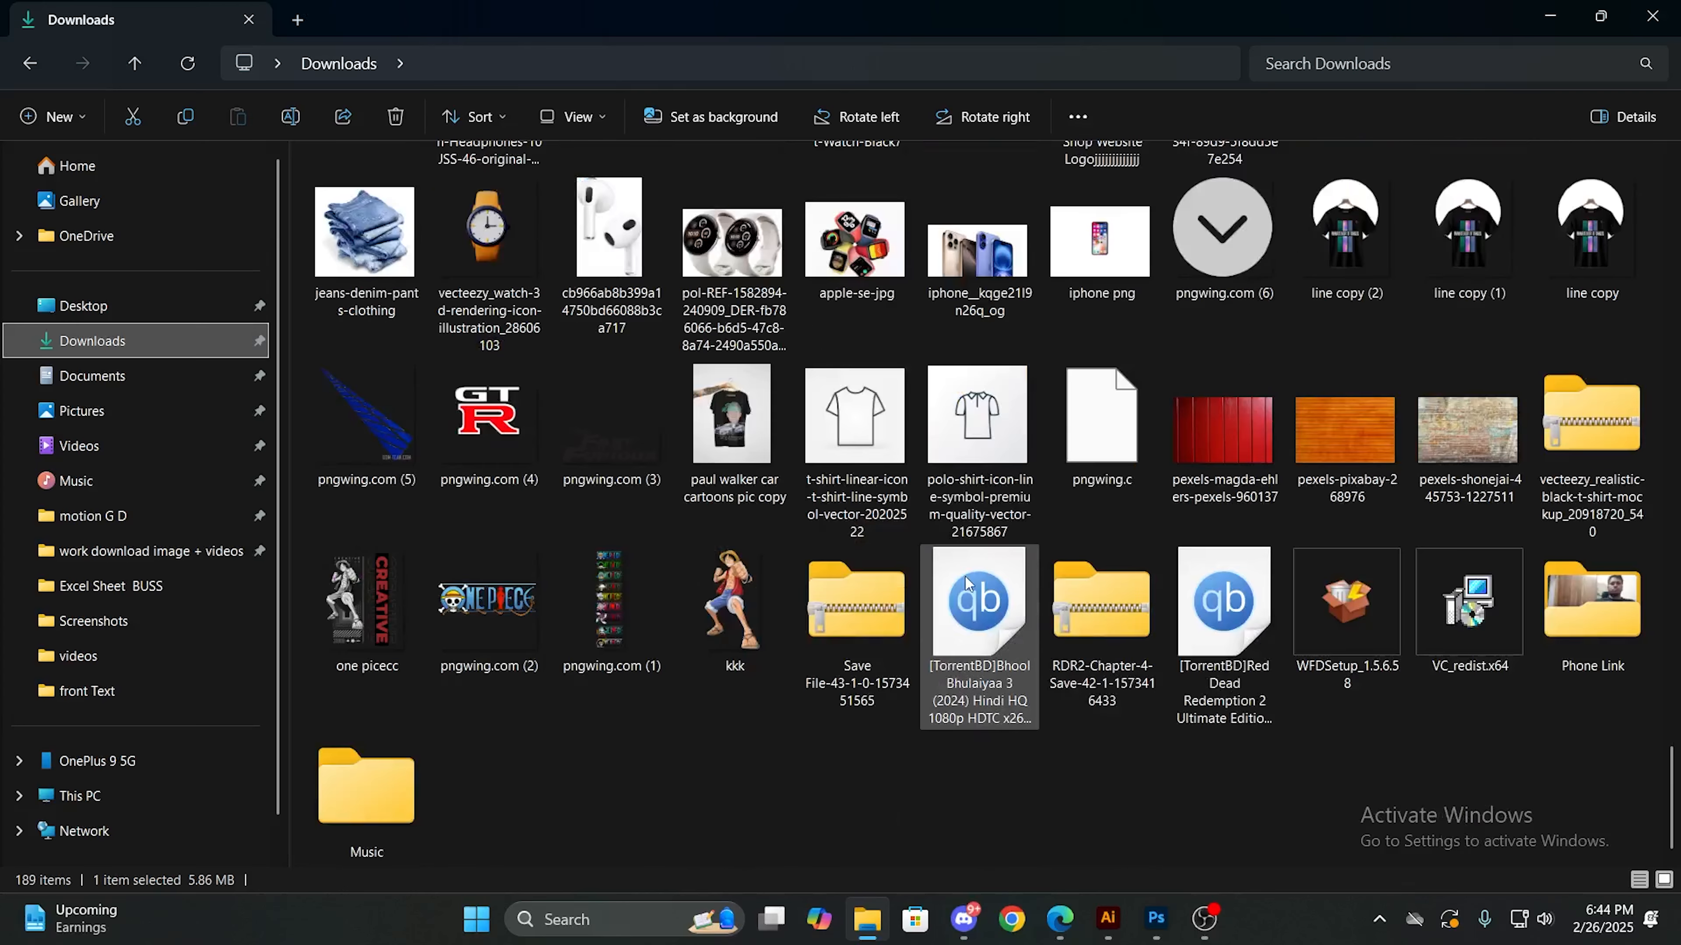
pyautogui.moveTo(1055, 933)
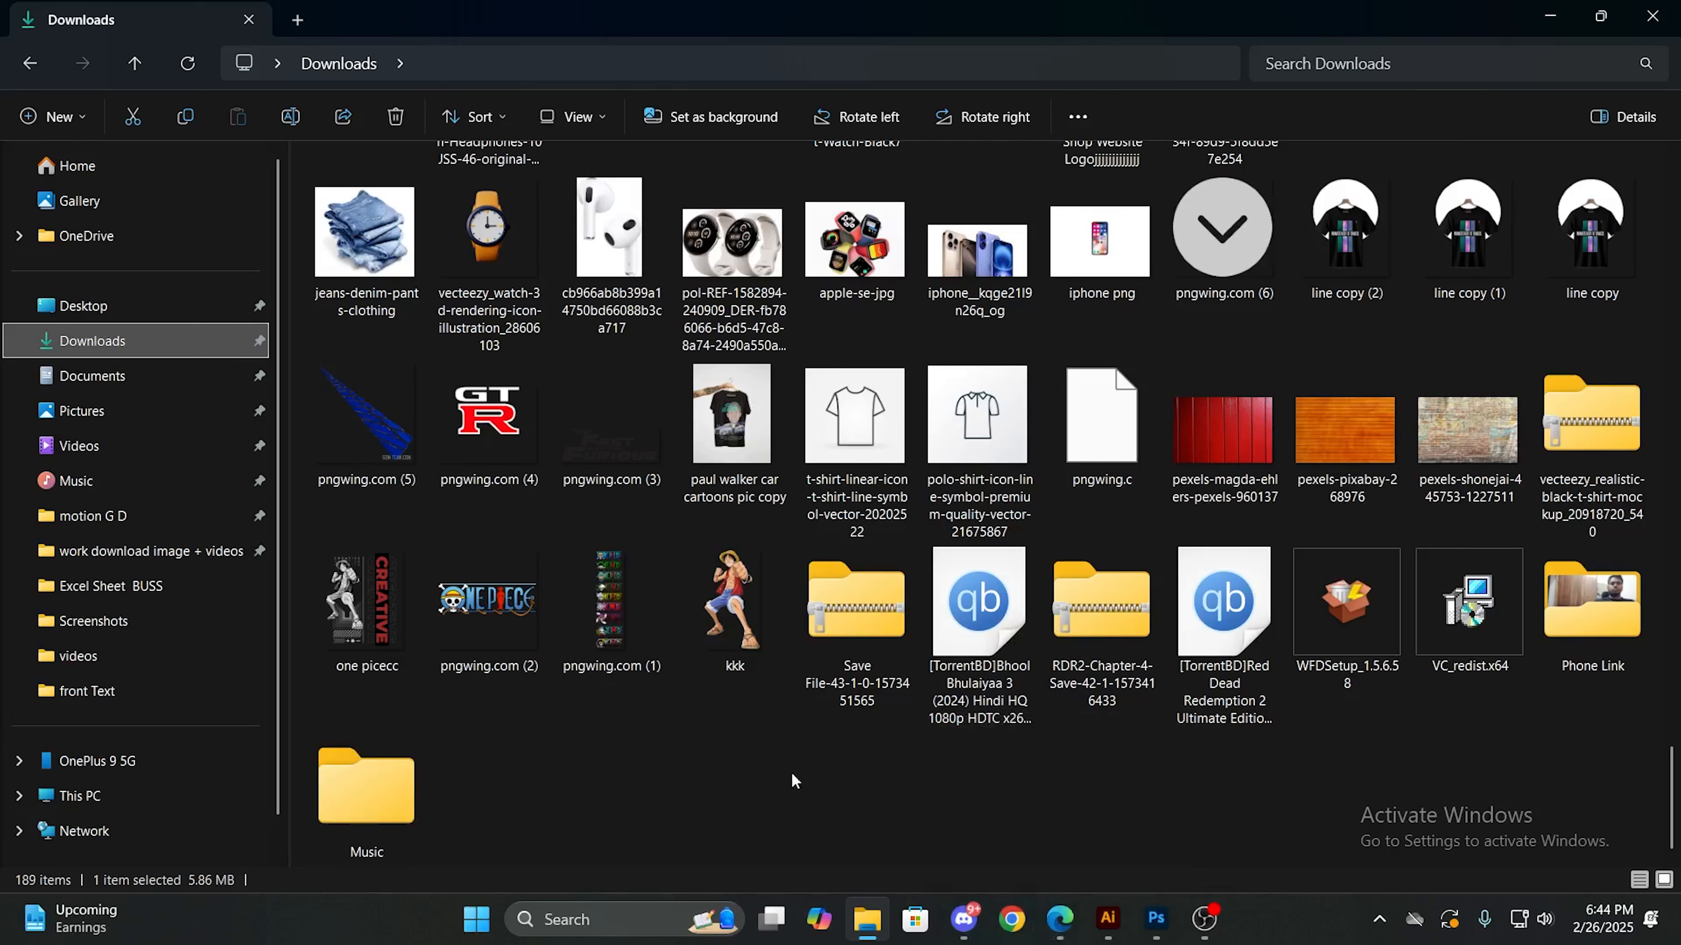
# - Place the Doctor_Strange_-_Profile image from the work download image + videos folder and scale it down to about 475 x 643 px
pyautogui.click(205, 562)
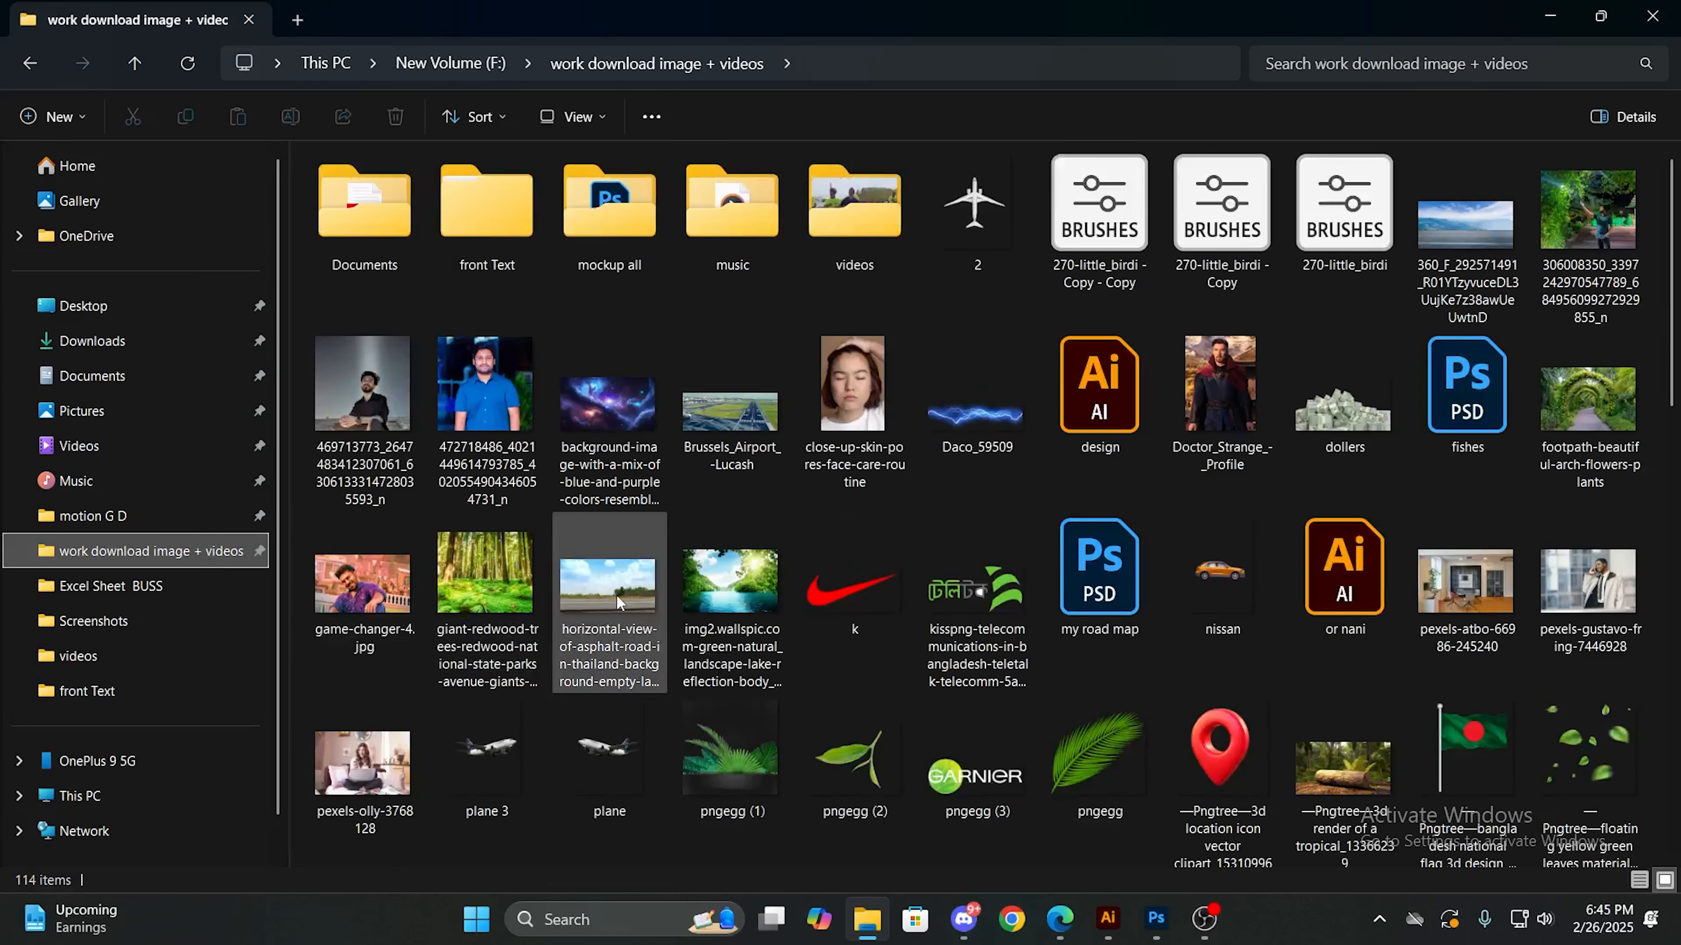
pyautogui.scroll(-5, 618, 600)
pyautogui.scroll(5, 617, 600)
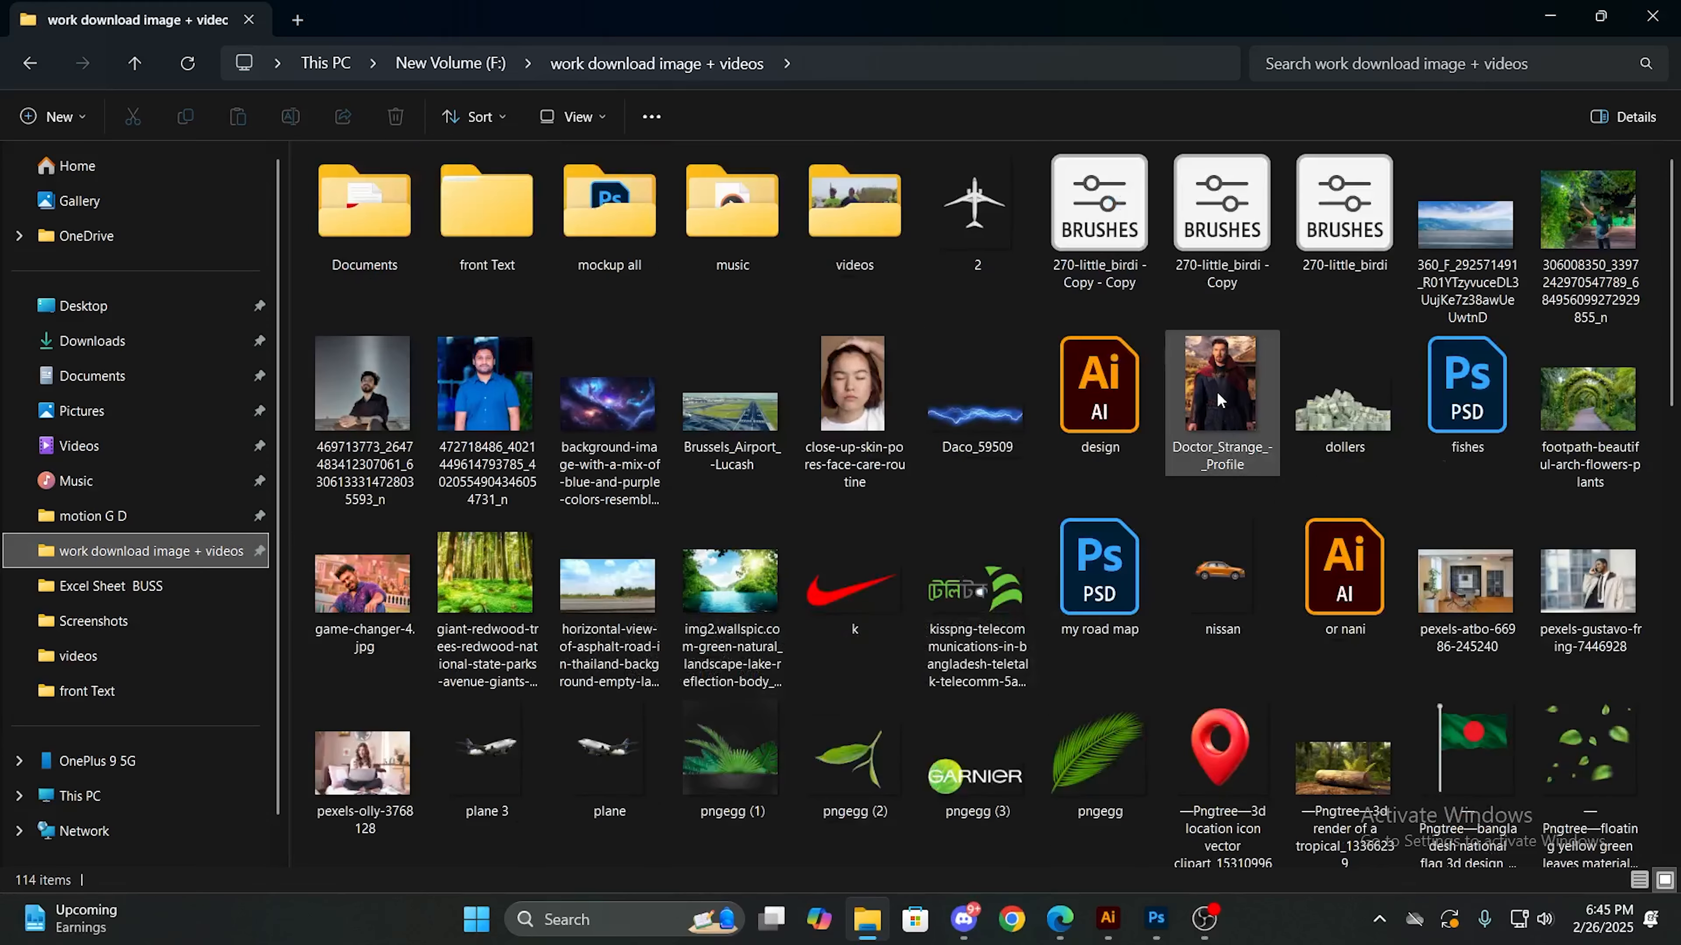
pyautogui.moveTo(1216, 392); pyautogui.dragTo(521, 509)
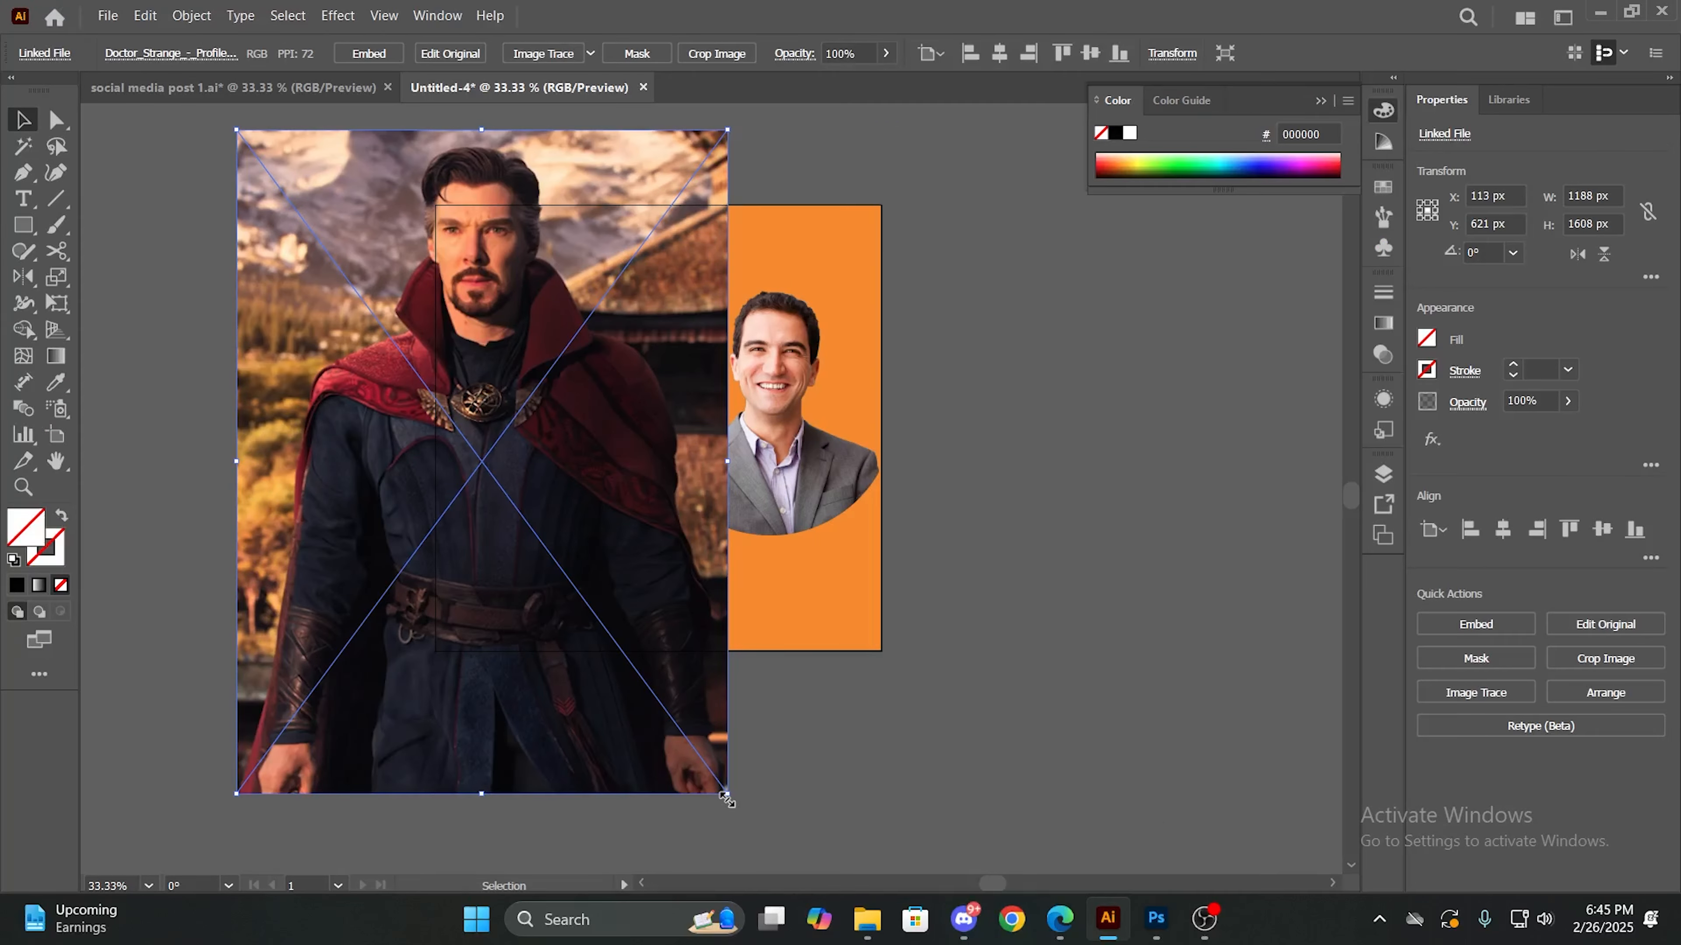
pyautogui.moveTo(726, 797); pyautogui.dragTo(523, 404)
pyautogui.moveTo(390, 313); pyautogui.dragTo(458, 467)
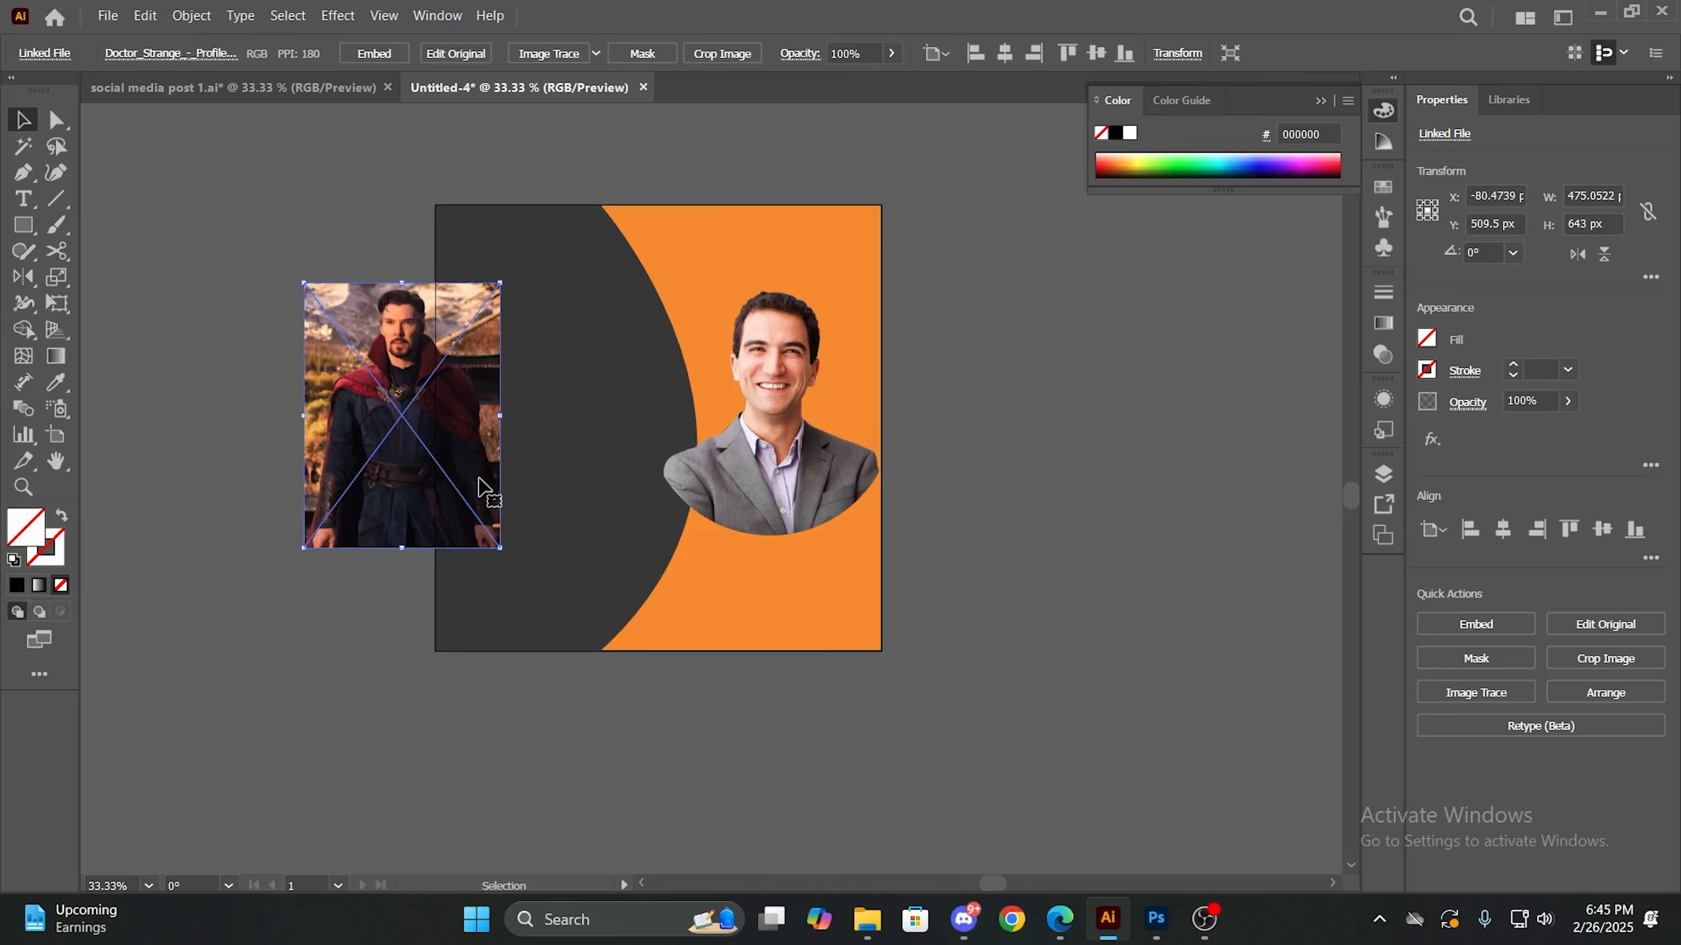
# - Undo the placement and scaling of the new image, then the clipping mask on the first portrait
pyautogui.hotkey('ctrl', 'z')
pyautogui.hotkey('ctrl', 'z')
pyautogui.hotkey('ctrl', 'z')
pyautogui.hotkey('ctrl', 'z')
pyautogui.hotkey('ctrl', 'z')
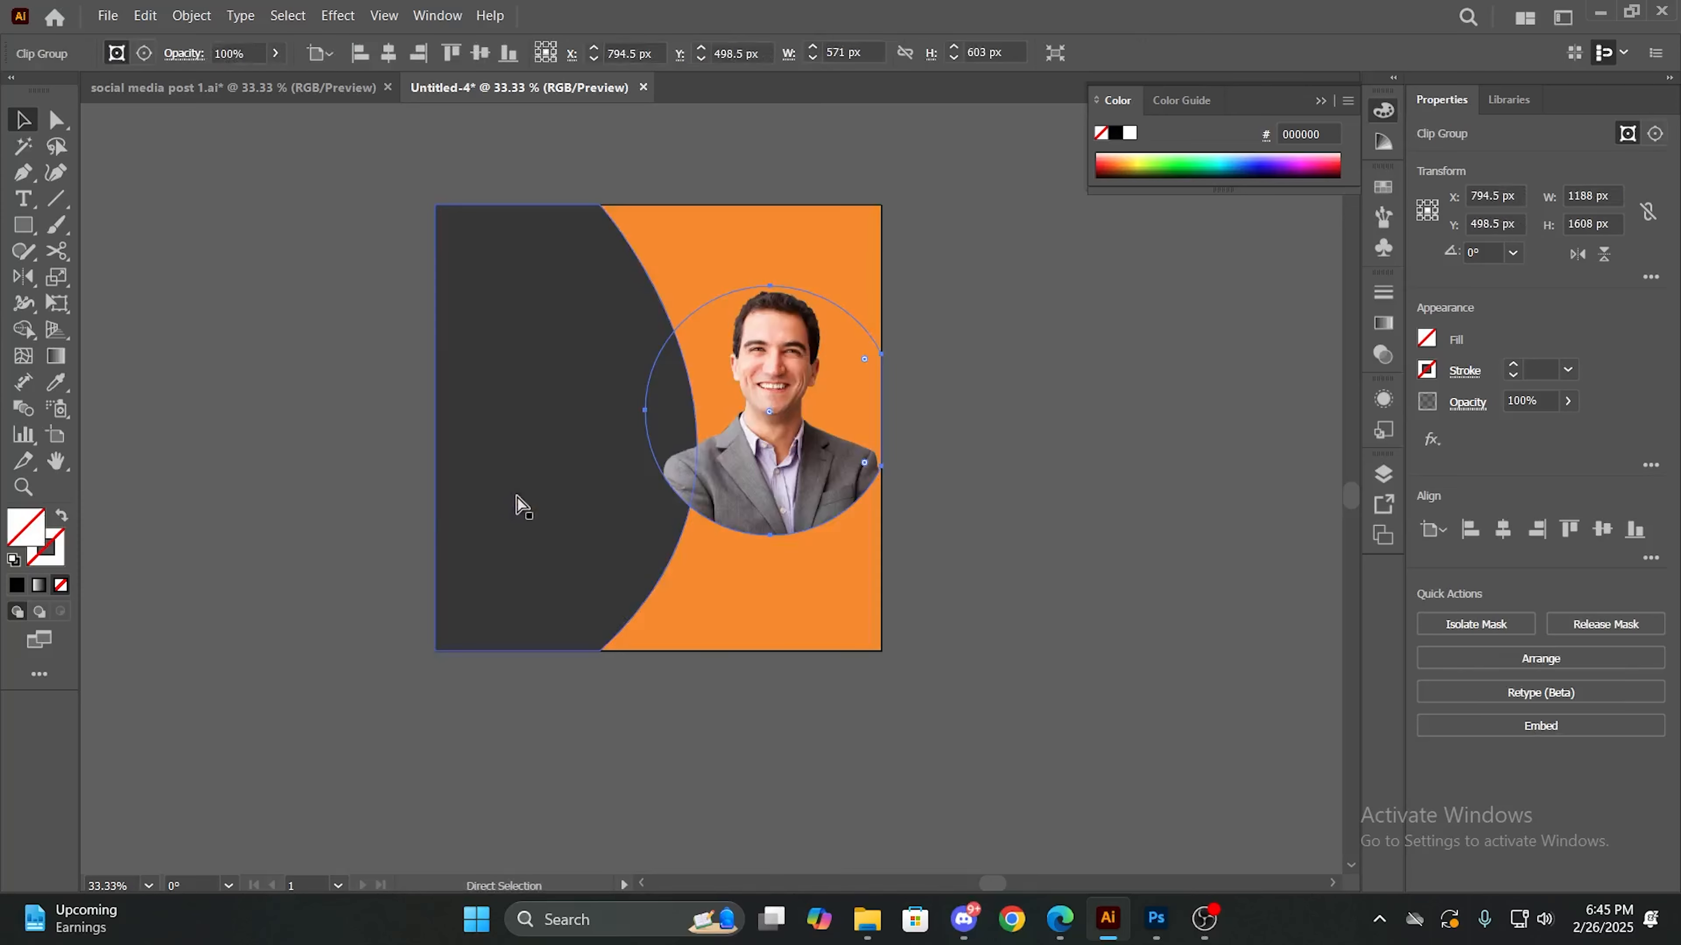
pyautogui.hotkey('ctrl', 'z')
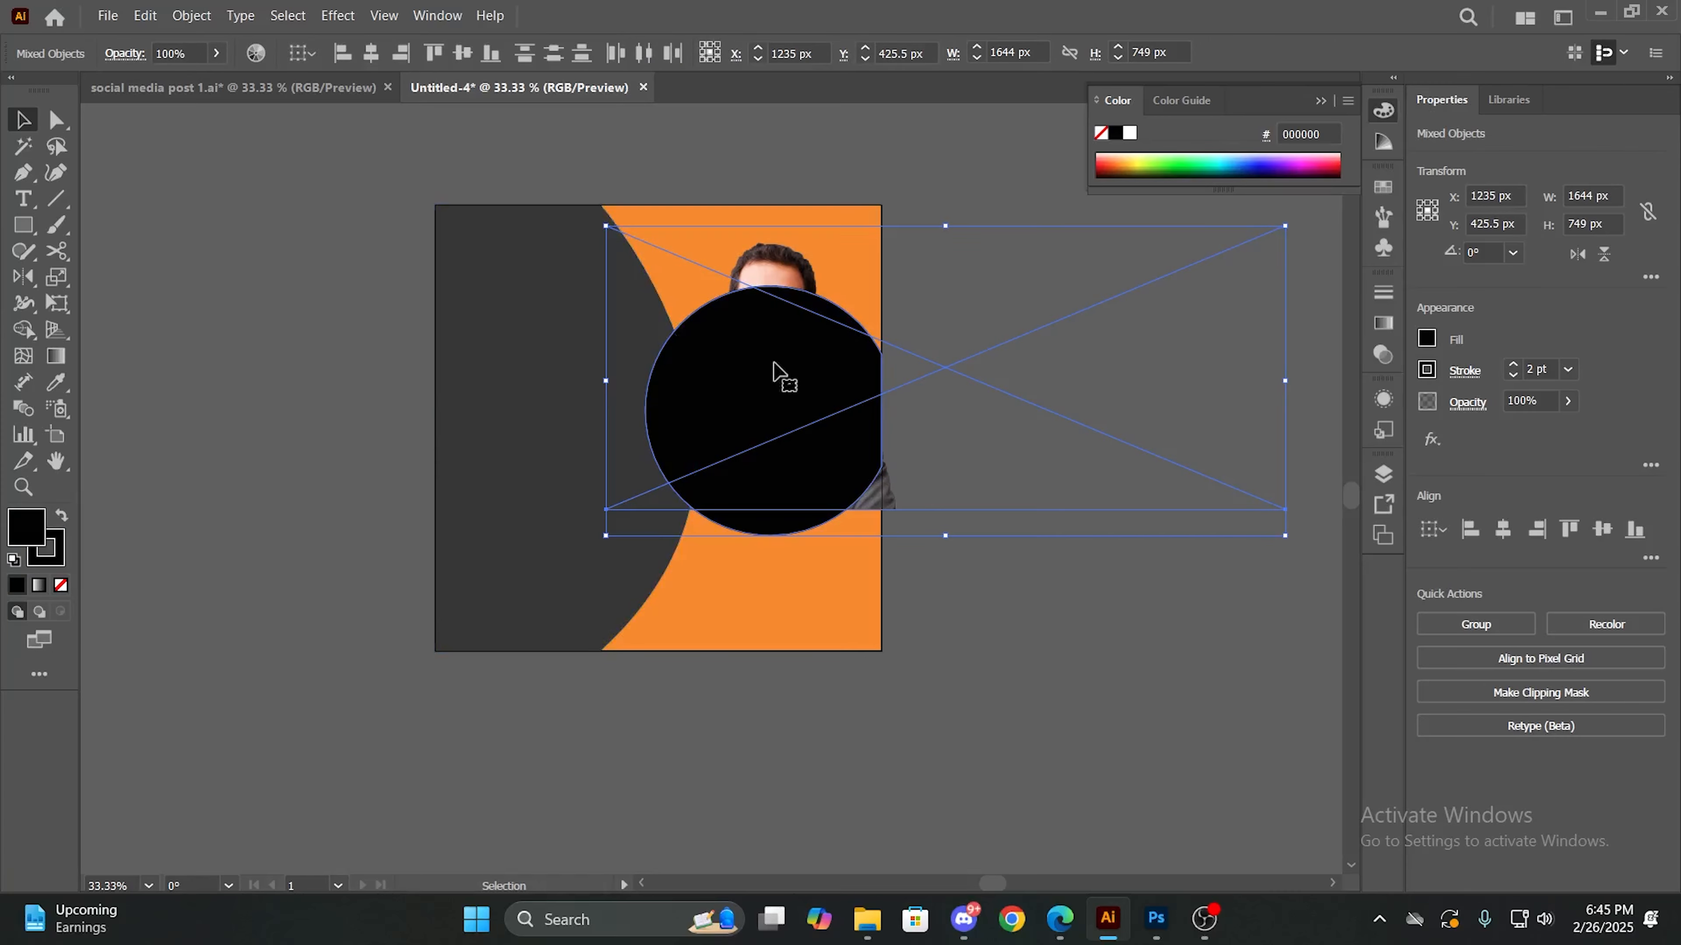
# - Delete the portrait image behind the black circle and move the circle slightly lower, with its flat side on the artboard's right edge
pyautogui.click(1001, 610)
pyautogui.moveTo(833, 461); pyautogui.dragTo(813, 523)
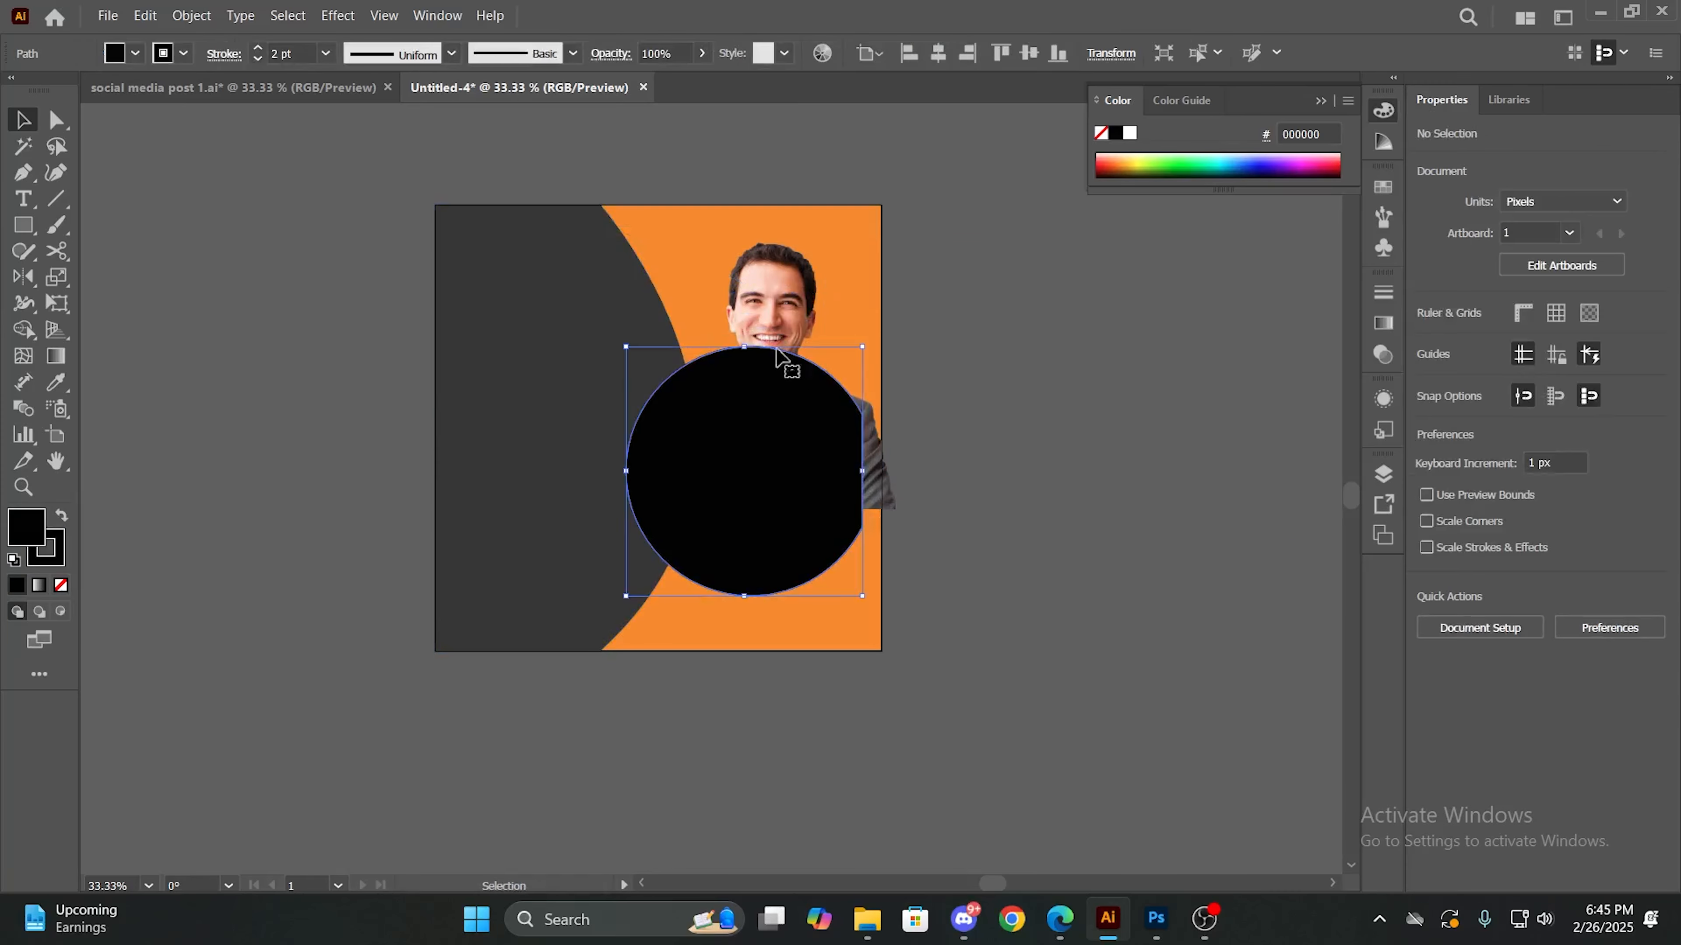
pyautogui.click(764, 318)
pyautogui.press('Delete')
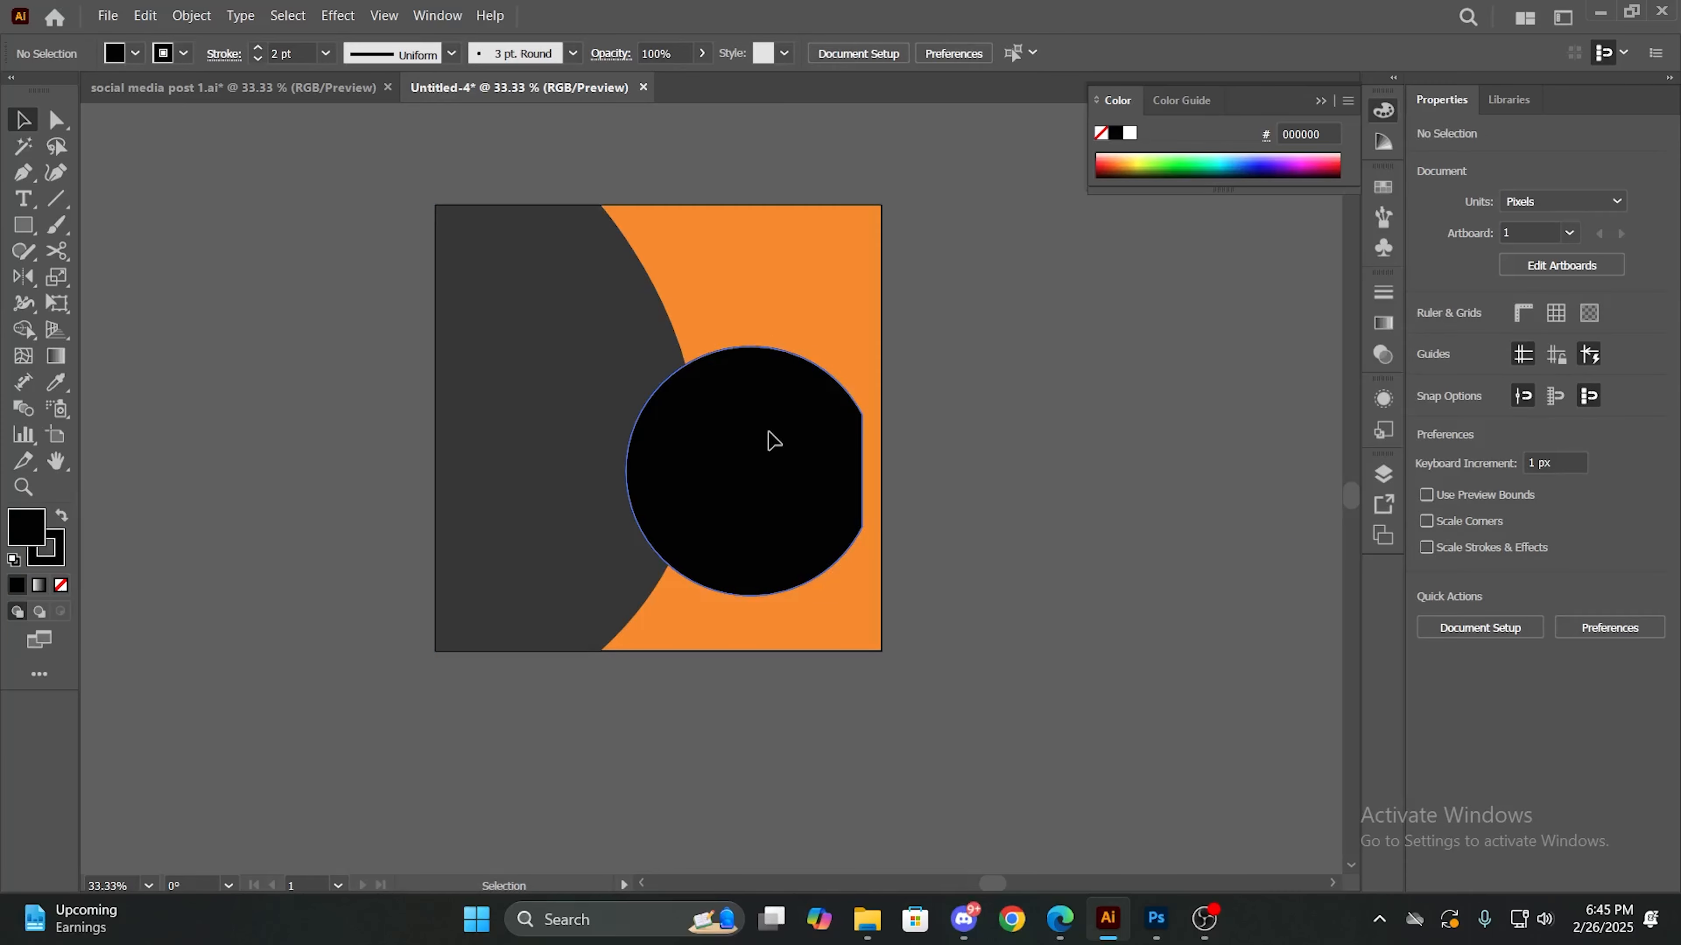
pyautogui.moveTo(770, 438); pyautogui.dragTo(786, 412)
pyautogui.click(1012, 539)
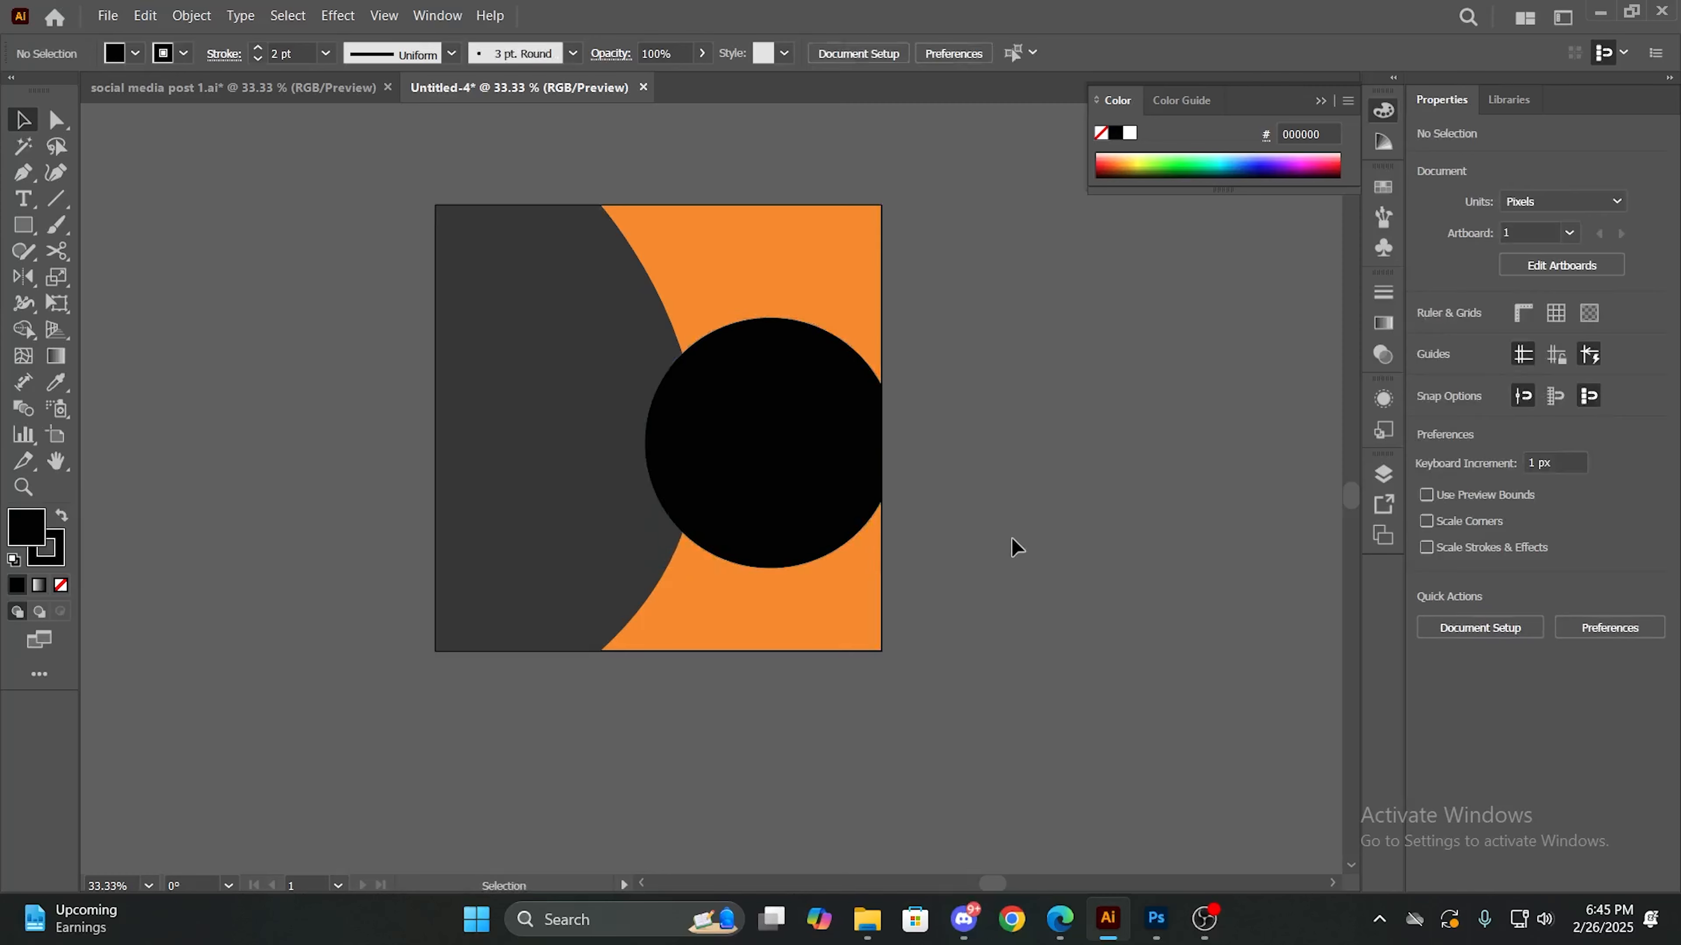
# - Place the Doctor_Strange_-_Profile image over the black circle, scale it to about 359 x 486 px at X 776 px, Y 562 px, and deselect it
pyautogui.click(868, 918)
pyautogui.moveTo(1270, 429); pyautogui.dragTo(804, 454)
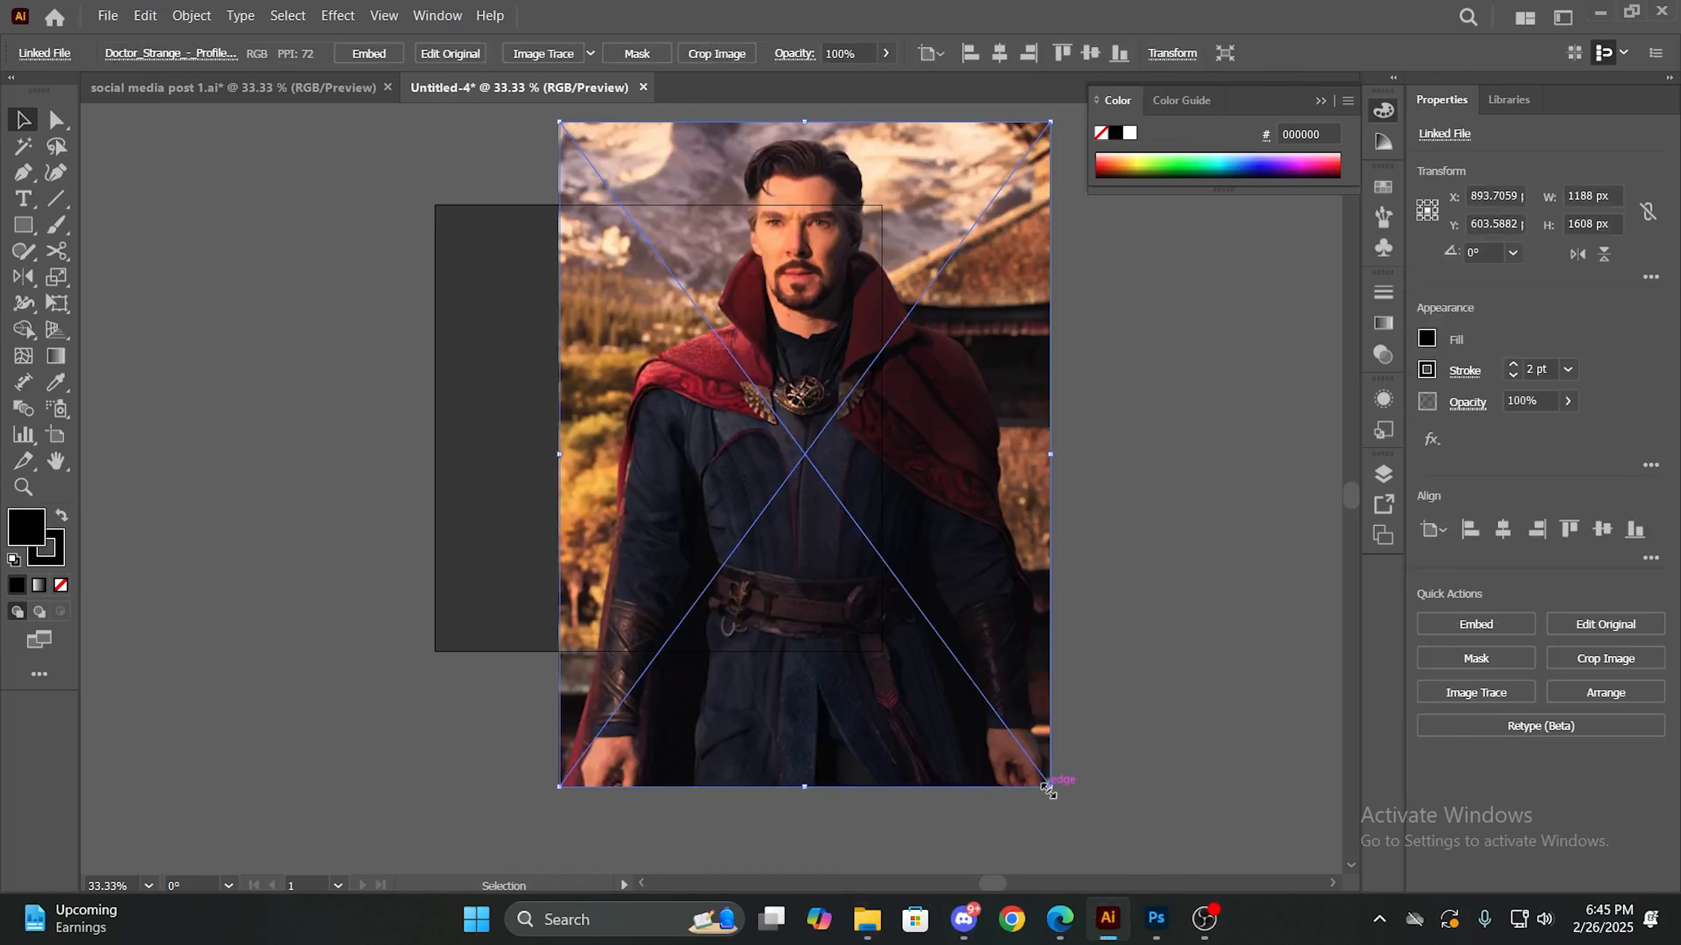
pyautogui.moveTo(1049, 789); pyautogui.dragTo(713, 323)
pyautogui.moveTo(683, 142); pyautogui.dragTo(797, 380)
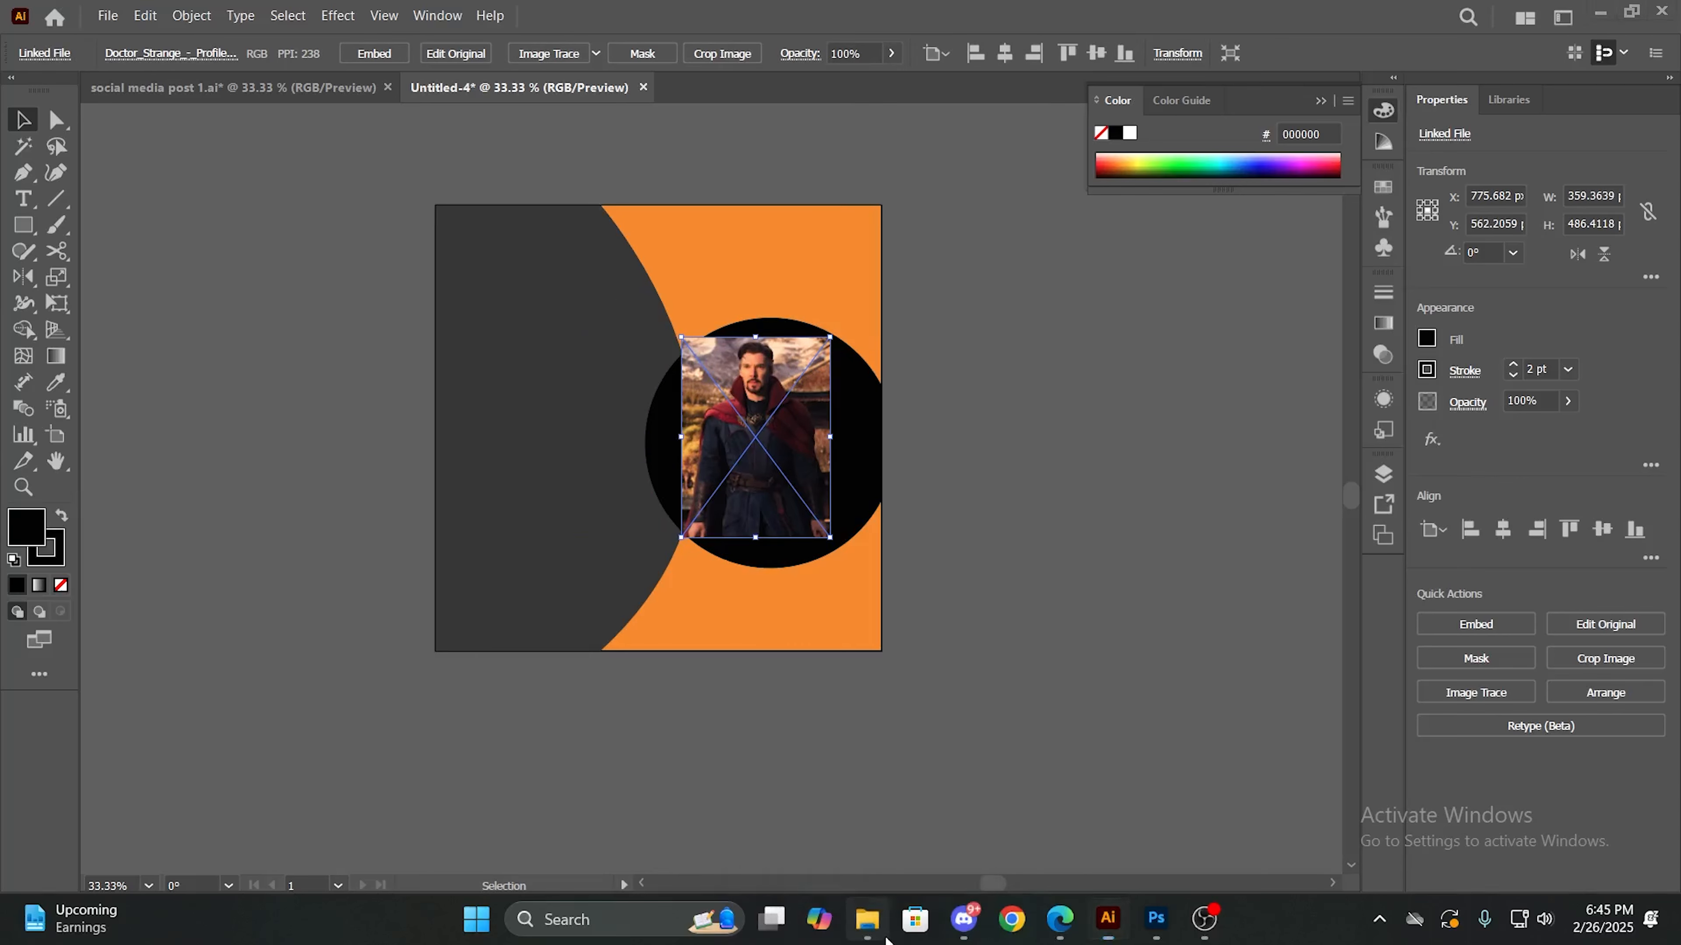
pyautogui.click(867, 918)
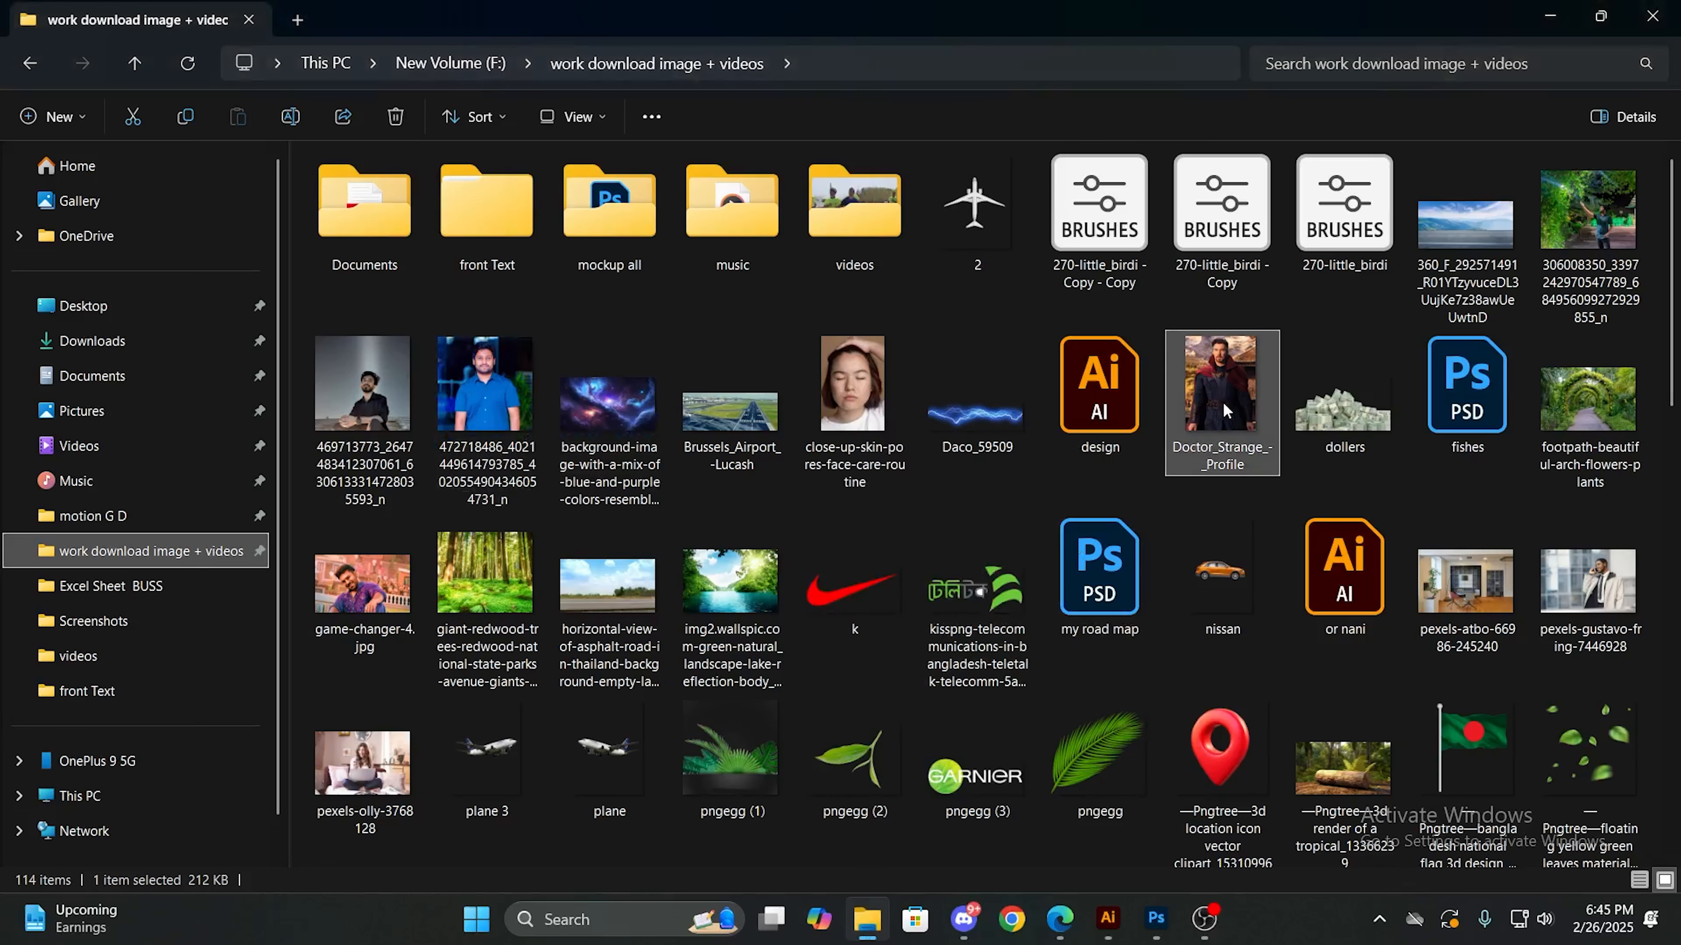
pyautogui.moveTo(1226, 411); pyautogui.dragTo(934, 613)
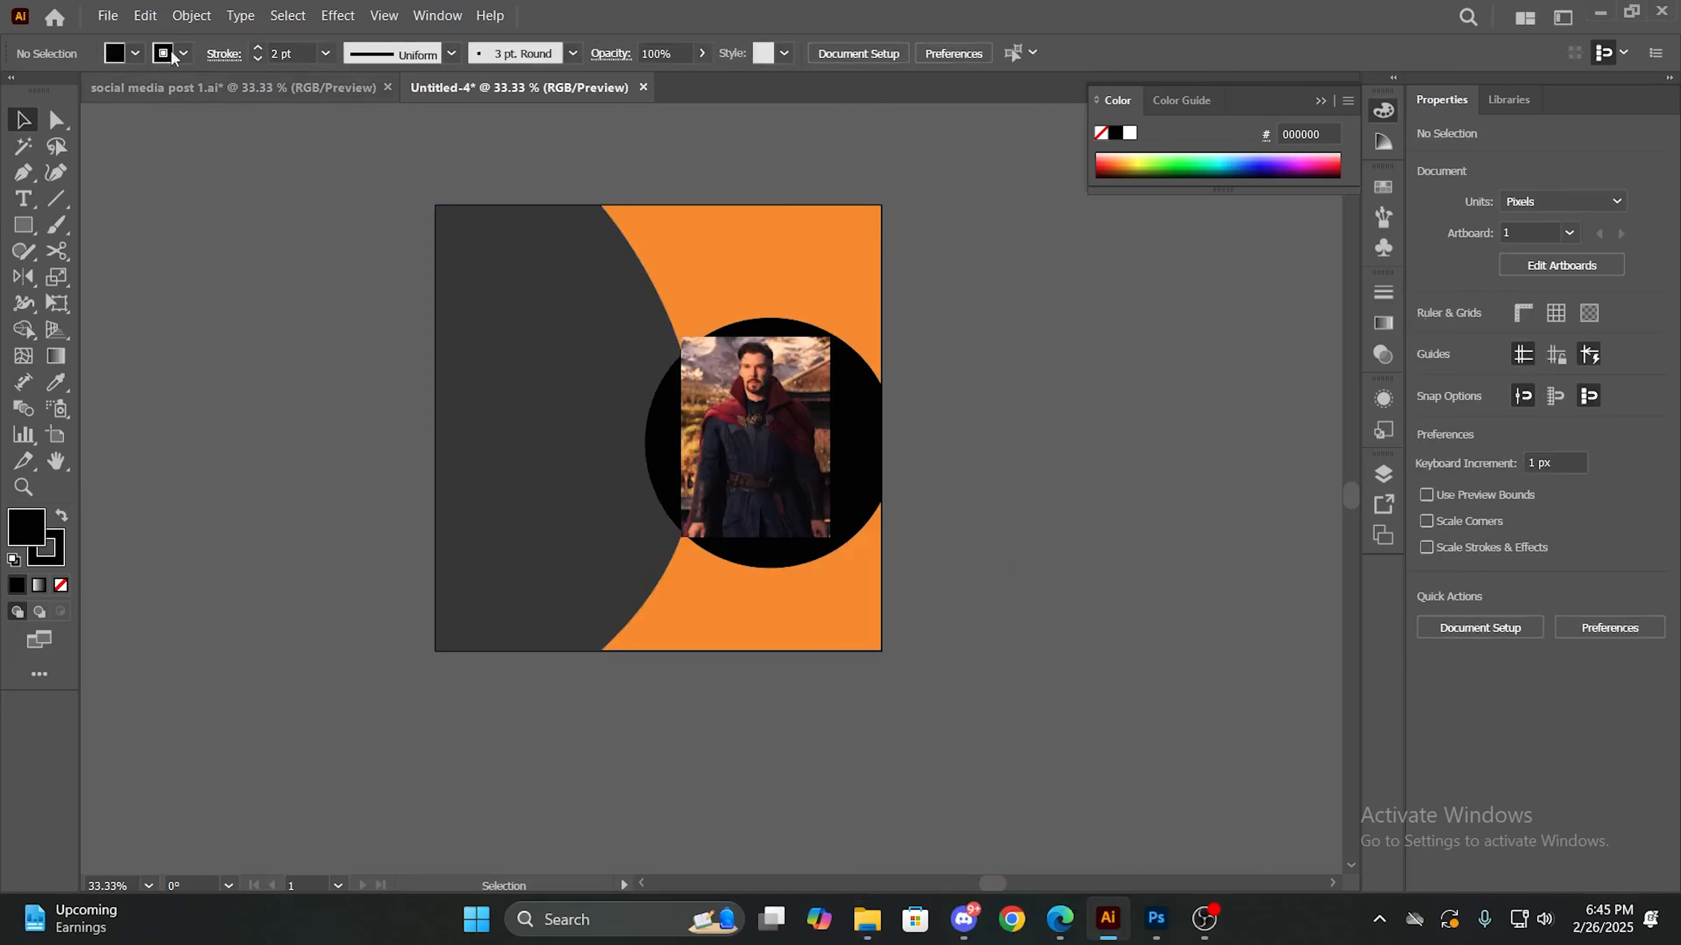
pyautogui.click(108, 15)
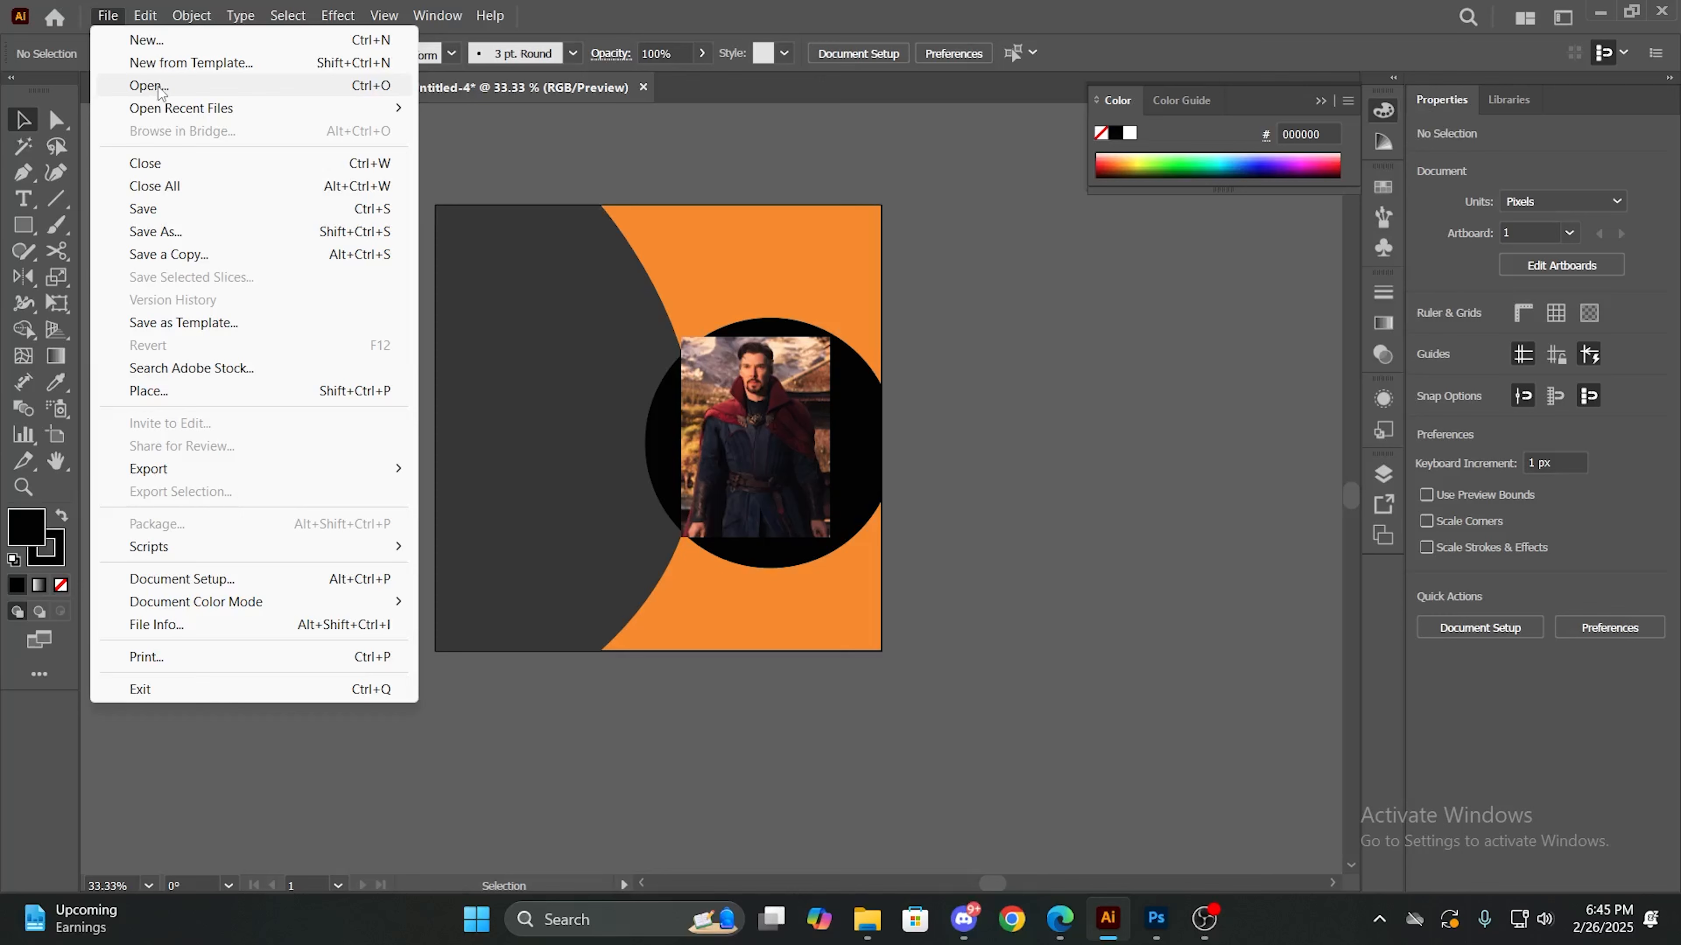
pyautogui.click(107, 16)
pyautogui.click(107, 15)
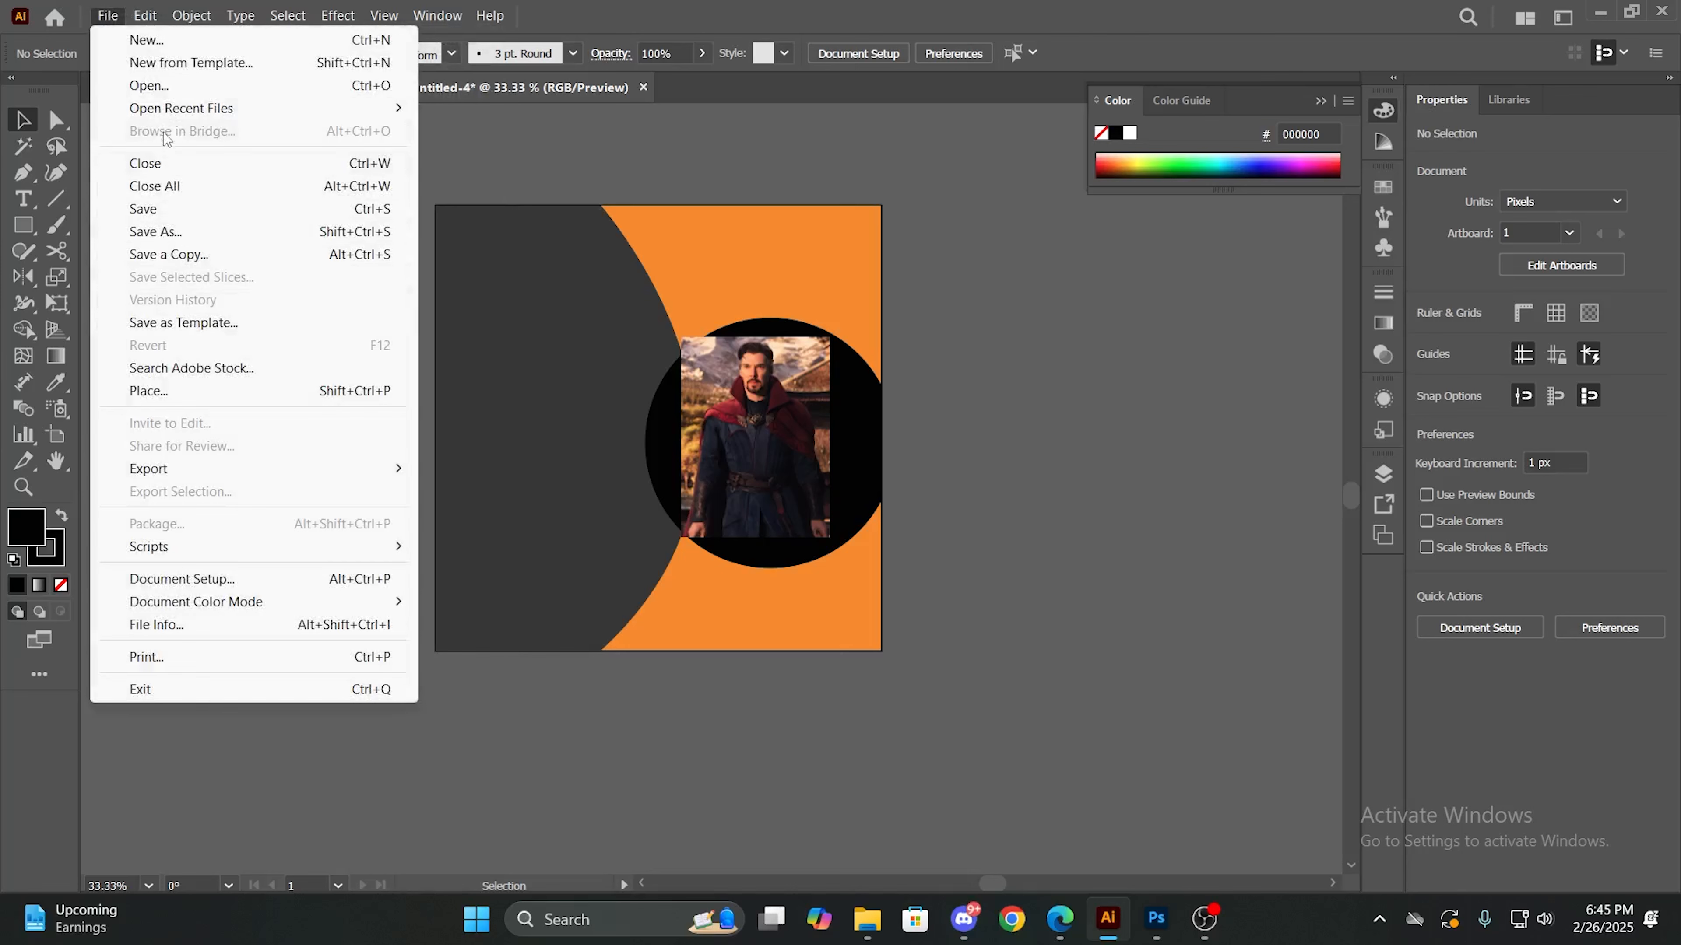
pyautogui.click(1044, 734)
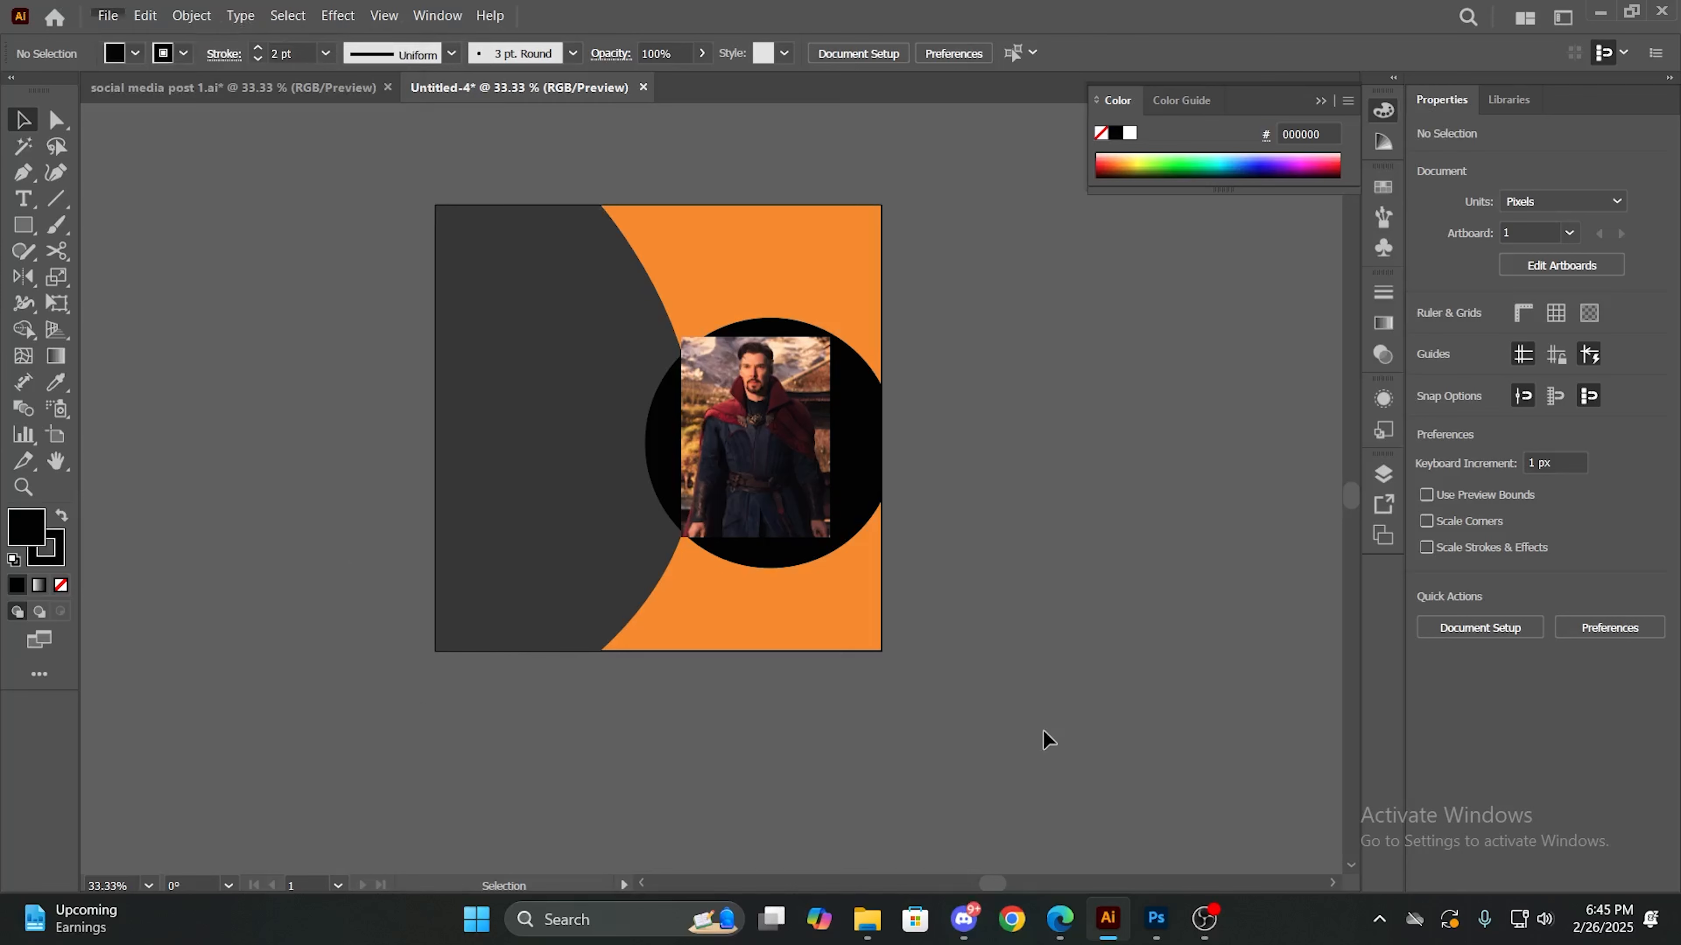
# - Enlarge the Doctor Strange photo to about 437 x 581 px and position it over the black circle at about X 809 px, Y 576.5 px
pyautogui.moveTo(820, 475); pyautogui.dragTo(841, 480)
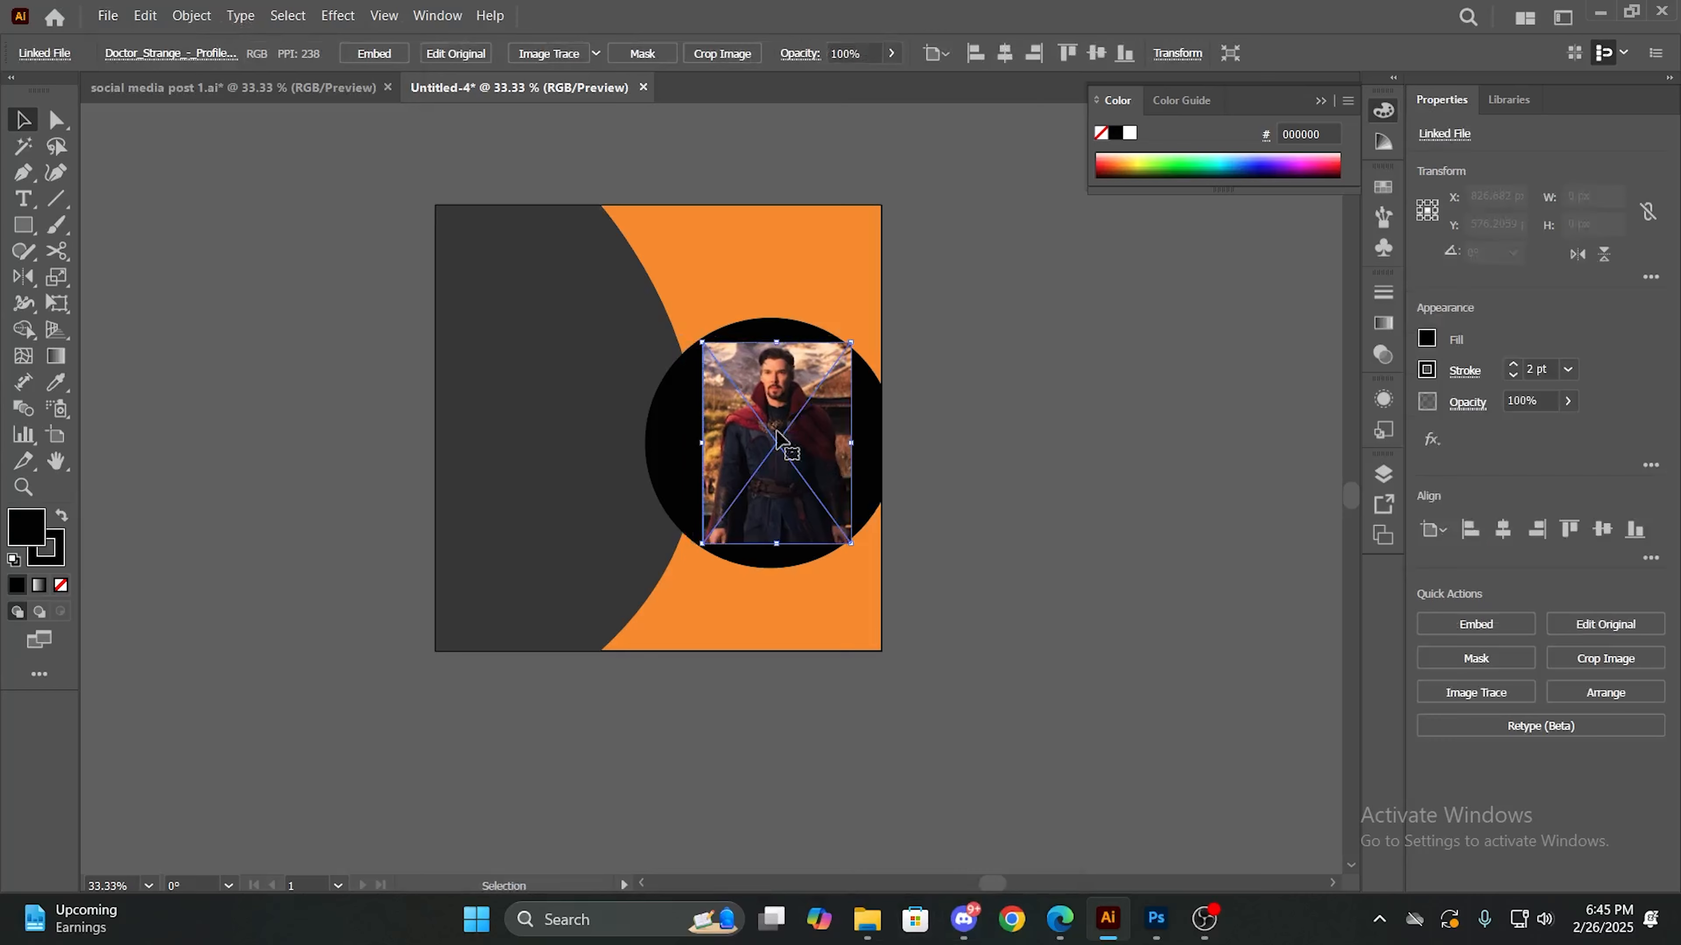
pyautogui.moveTo(705, 343); pyautogui.dragTo(651, 266)
pyautogui.moveTo(749, 355); pyautogui.dragTo(762, 394)
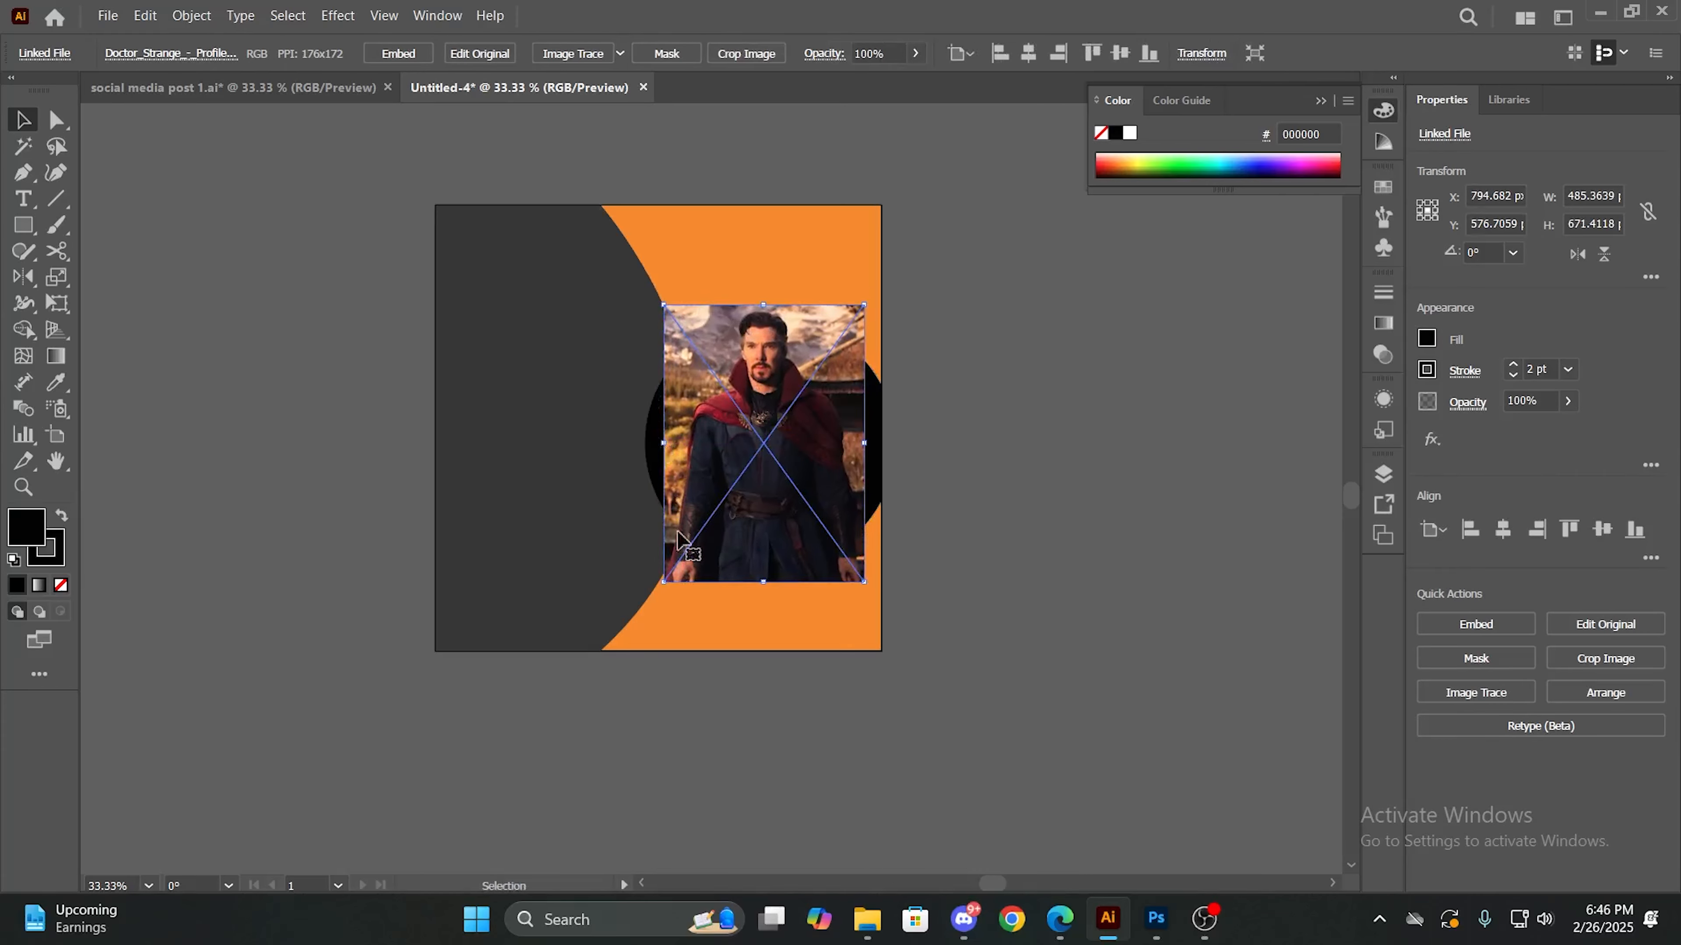
pyautogui.moveTo(664, 583); pyautogui.dragTo(612, 604)
pyautogui.moveTo(684, 552); pyautogui.dragTo(711, 558)
pyautogui.moveTo(767, 608); pyautogui.dragTo(768, 647)
pyautogui.click(982, 537)
pyautogui.moveTo(807, 512); pyautogui.dragTo(802, 486)
pyautogui.moveTo(630, 617); pyautogui.dragTo(705, 523)
pyautogui.moveTo(760, 464); pyautogui.dragTo(735, 505)
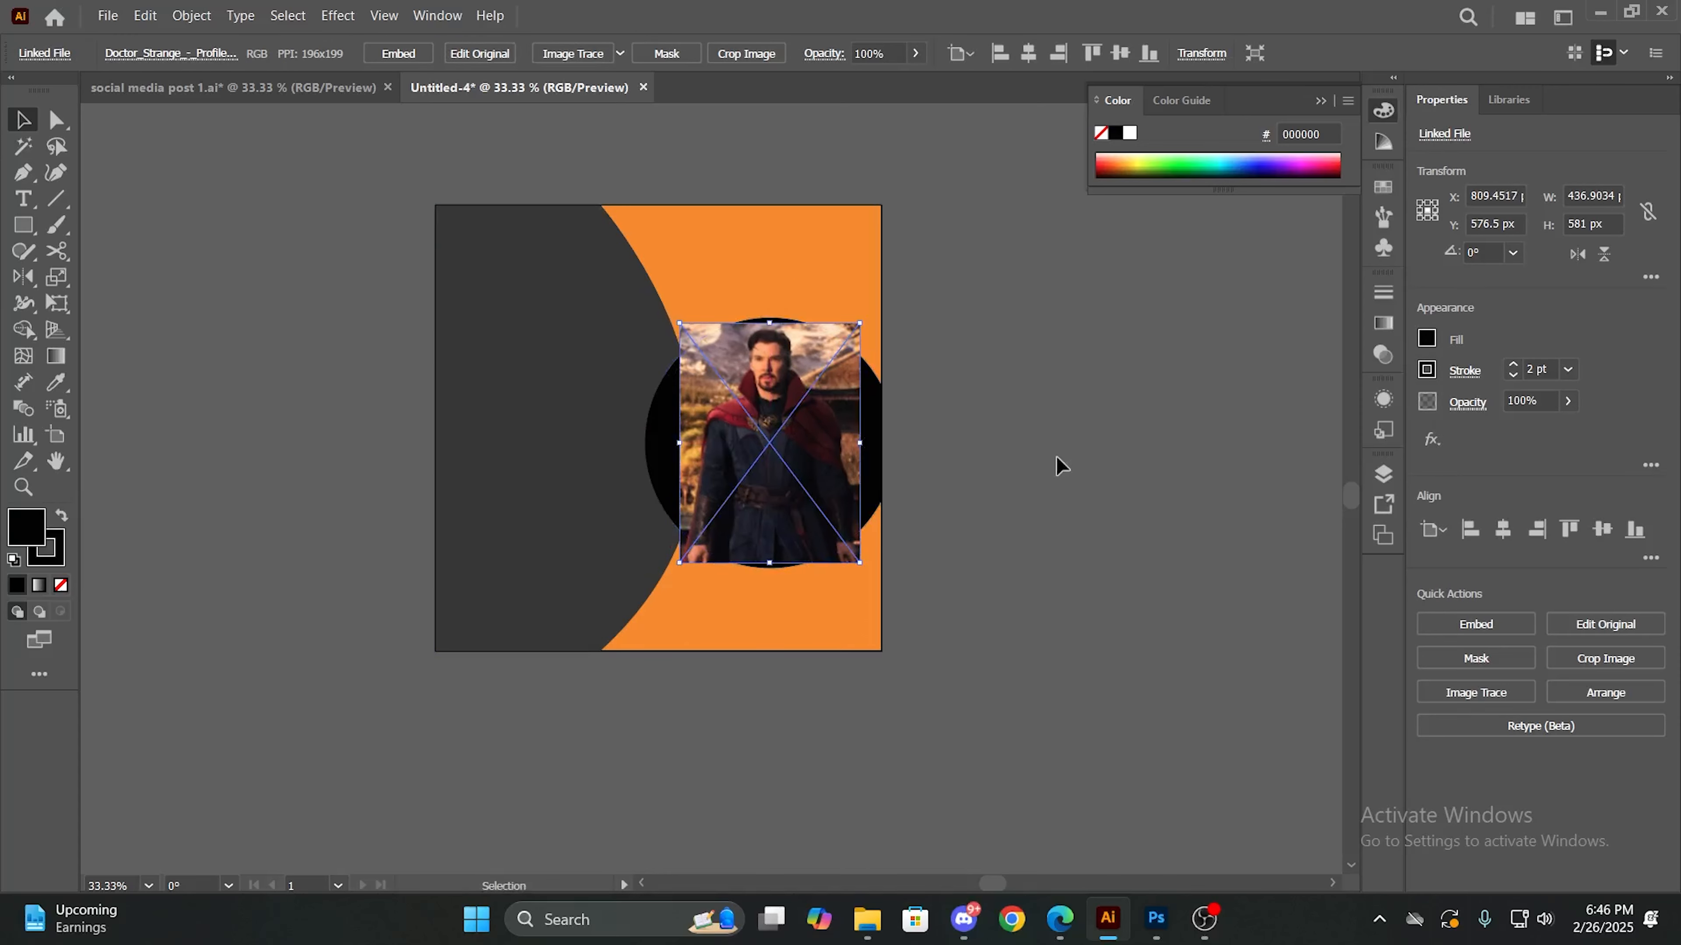
# - Send the Doctor Strange photo backward so it sits behind the black circle, and deselect it
pyautogui.rightClick(811, 451)
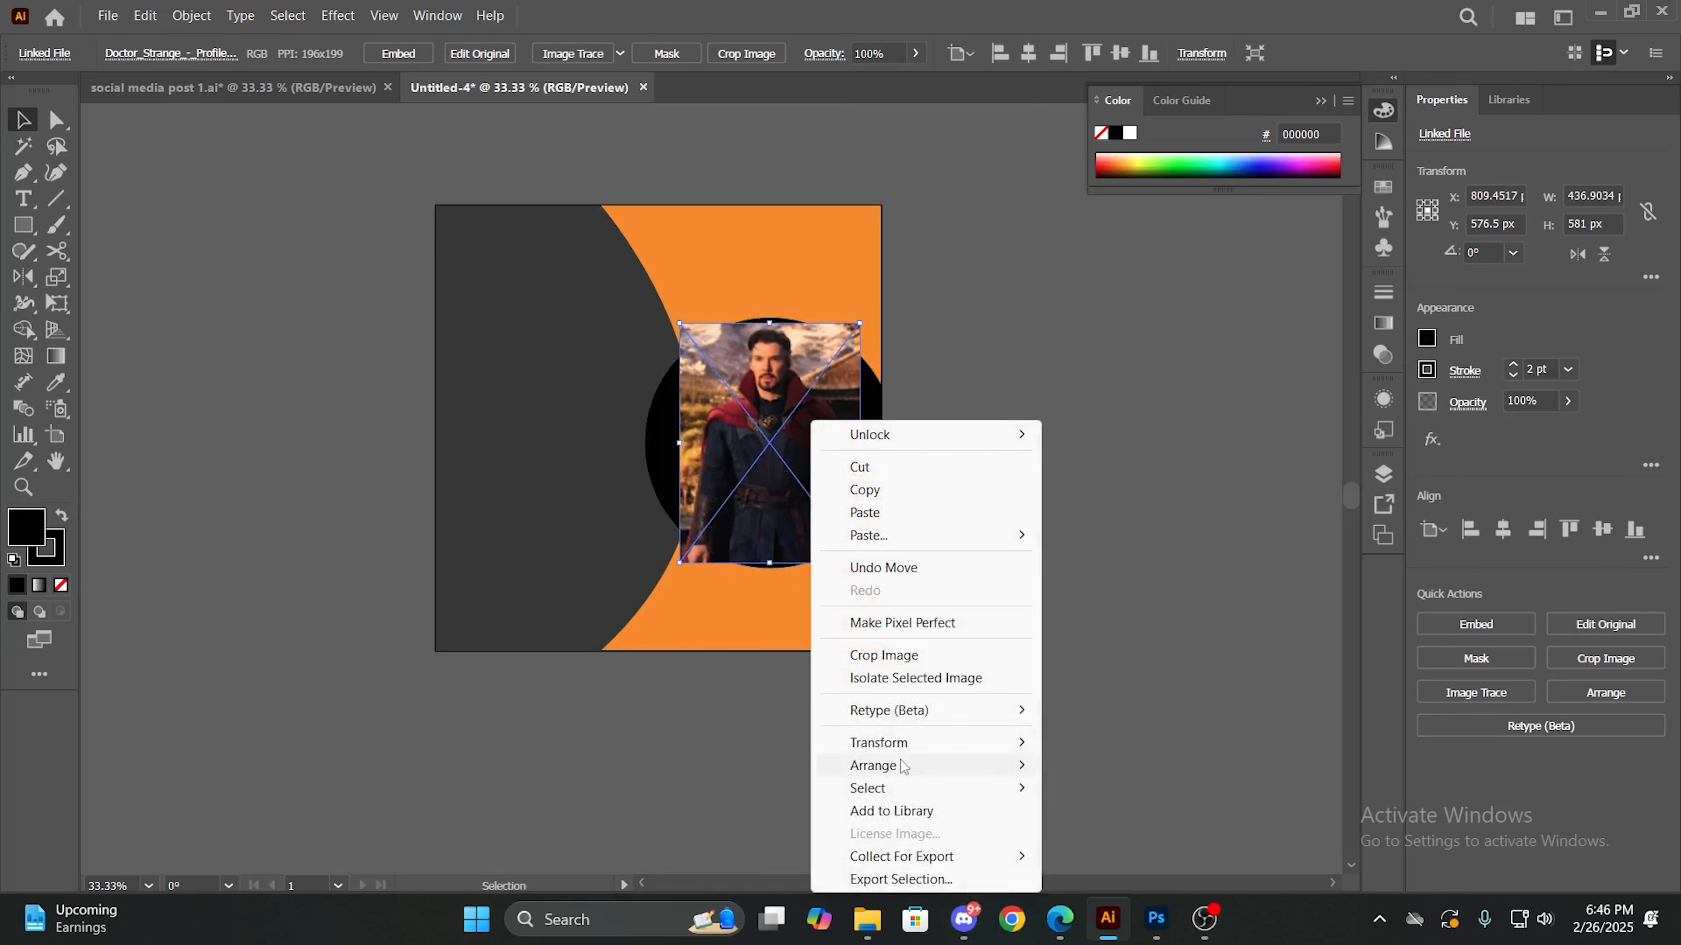
pyautogui.moveTo(927, 765)
pyautogui.click(1076, 789)
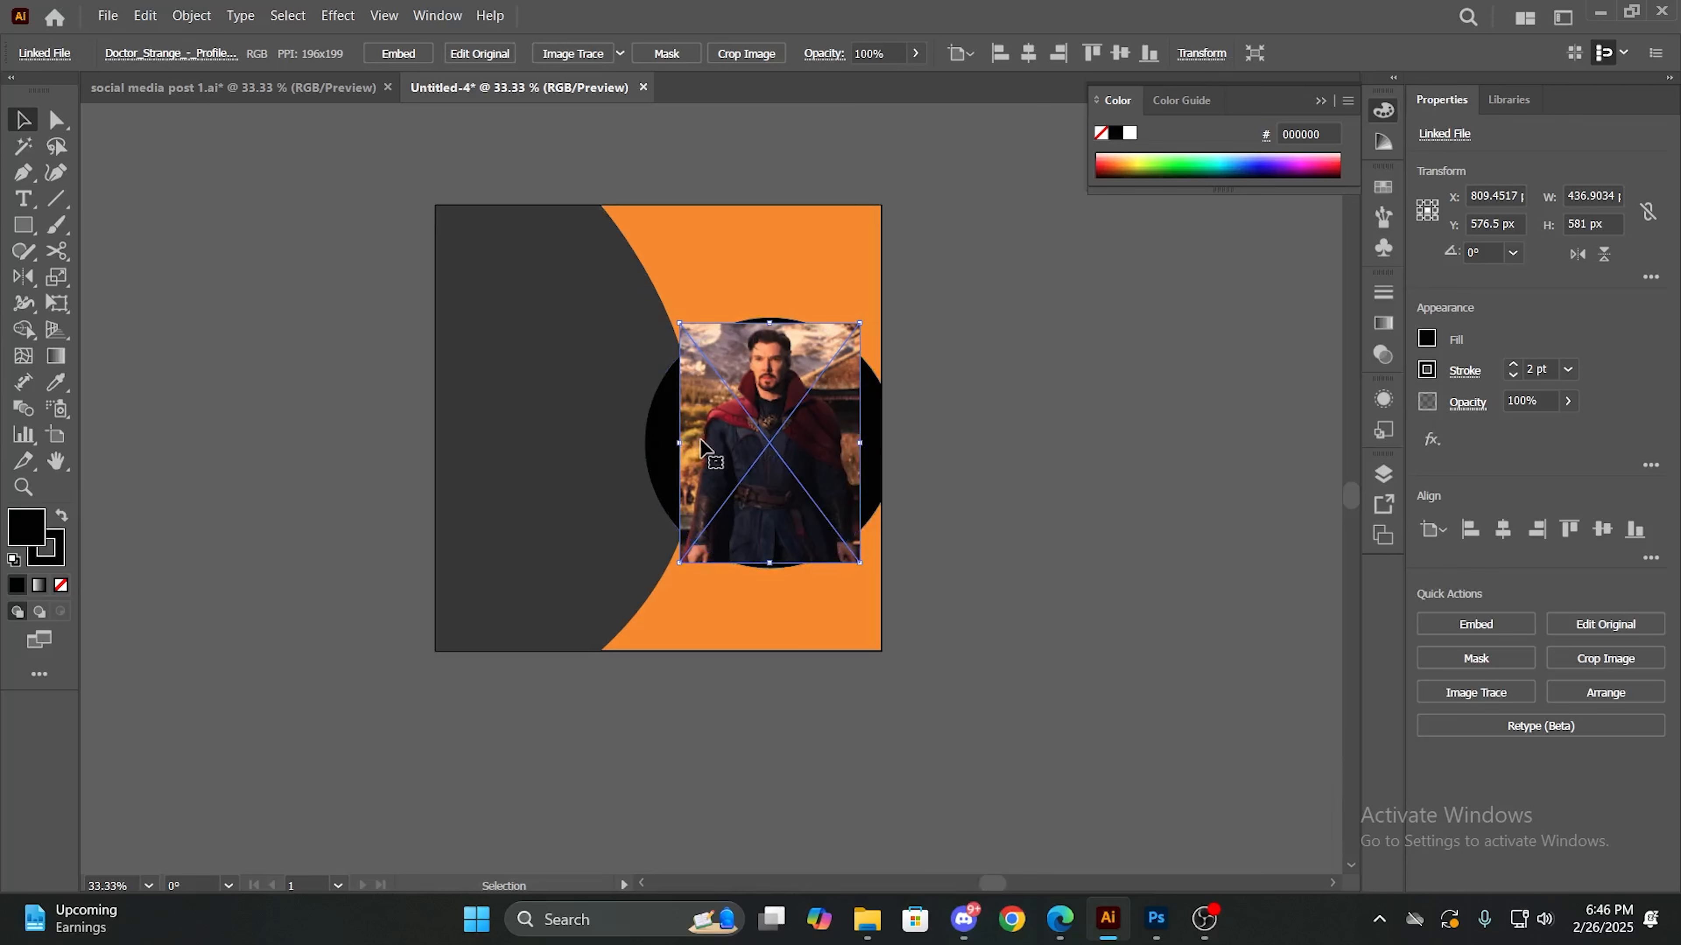
pyautogui.rightClick(731, 407)
pyautogui.moveTo(852, 754)
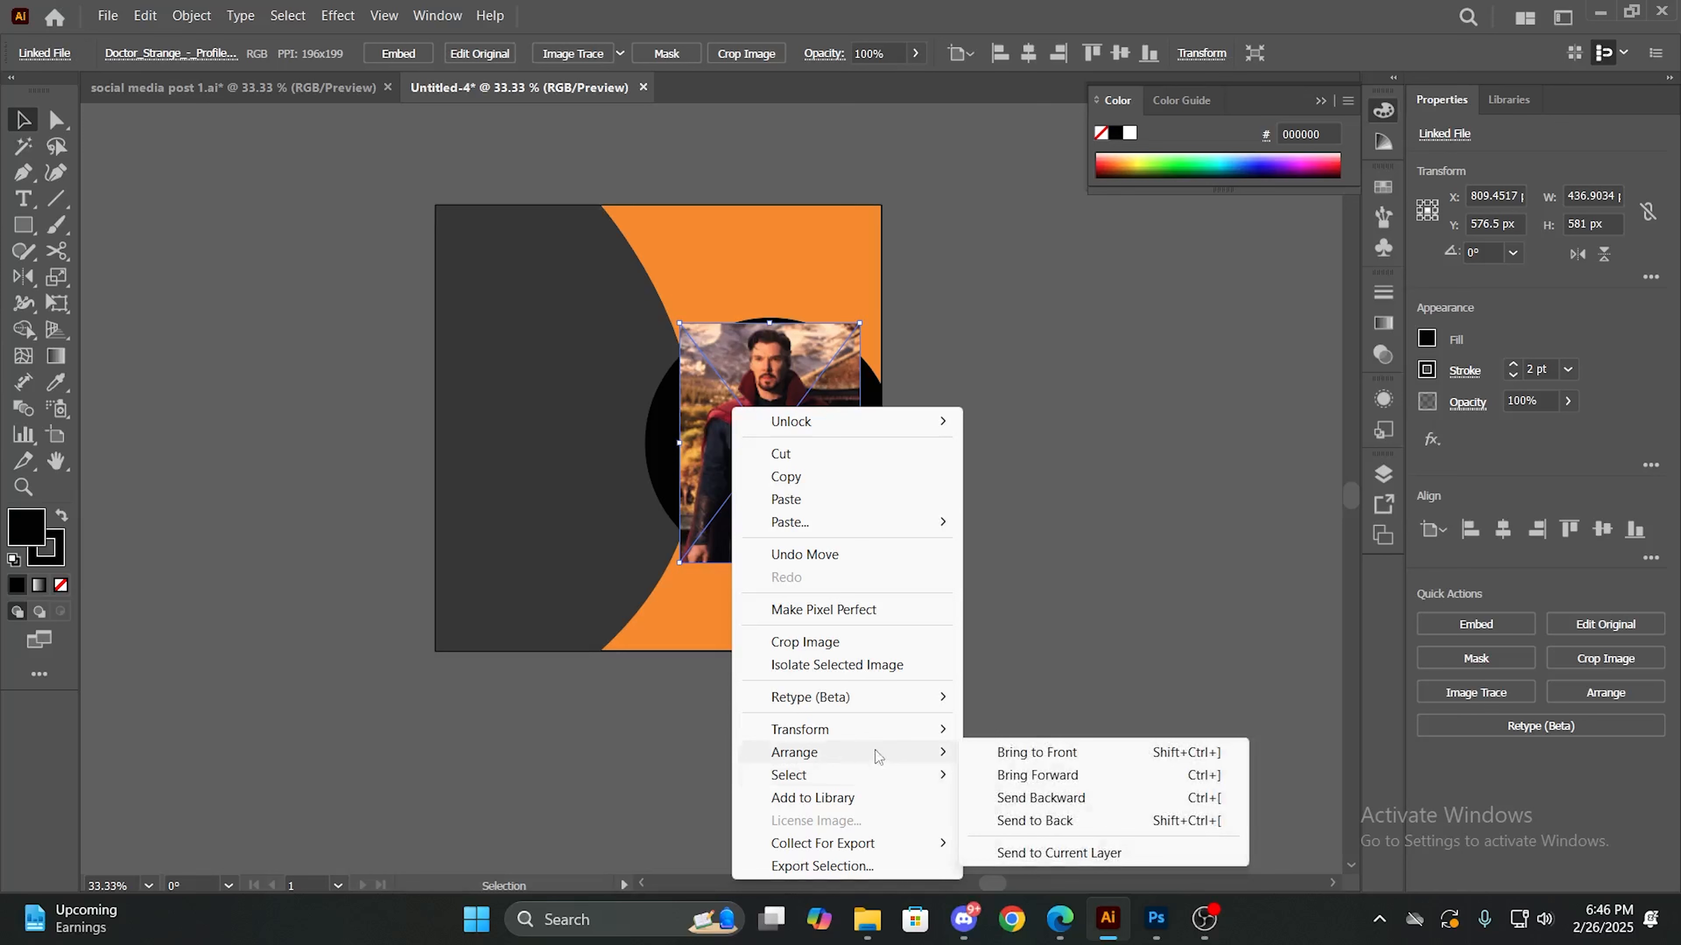
pyautogui.click(1026, 798)
pyautogui.click(1089, 583)
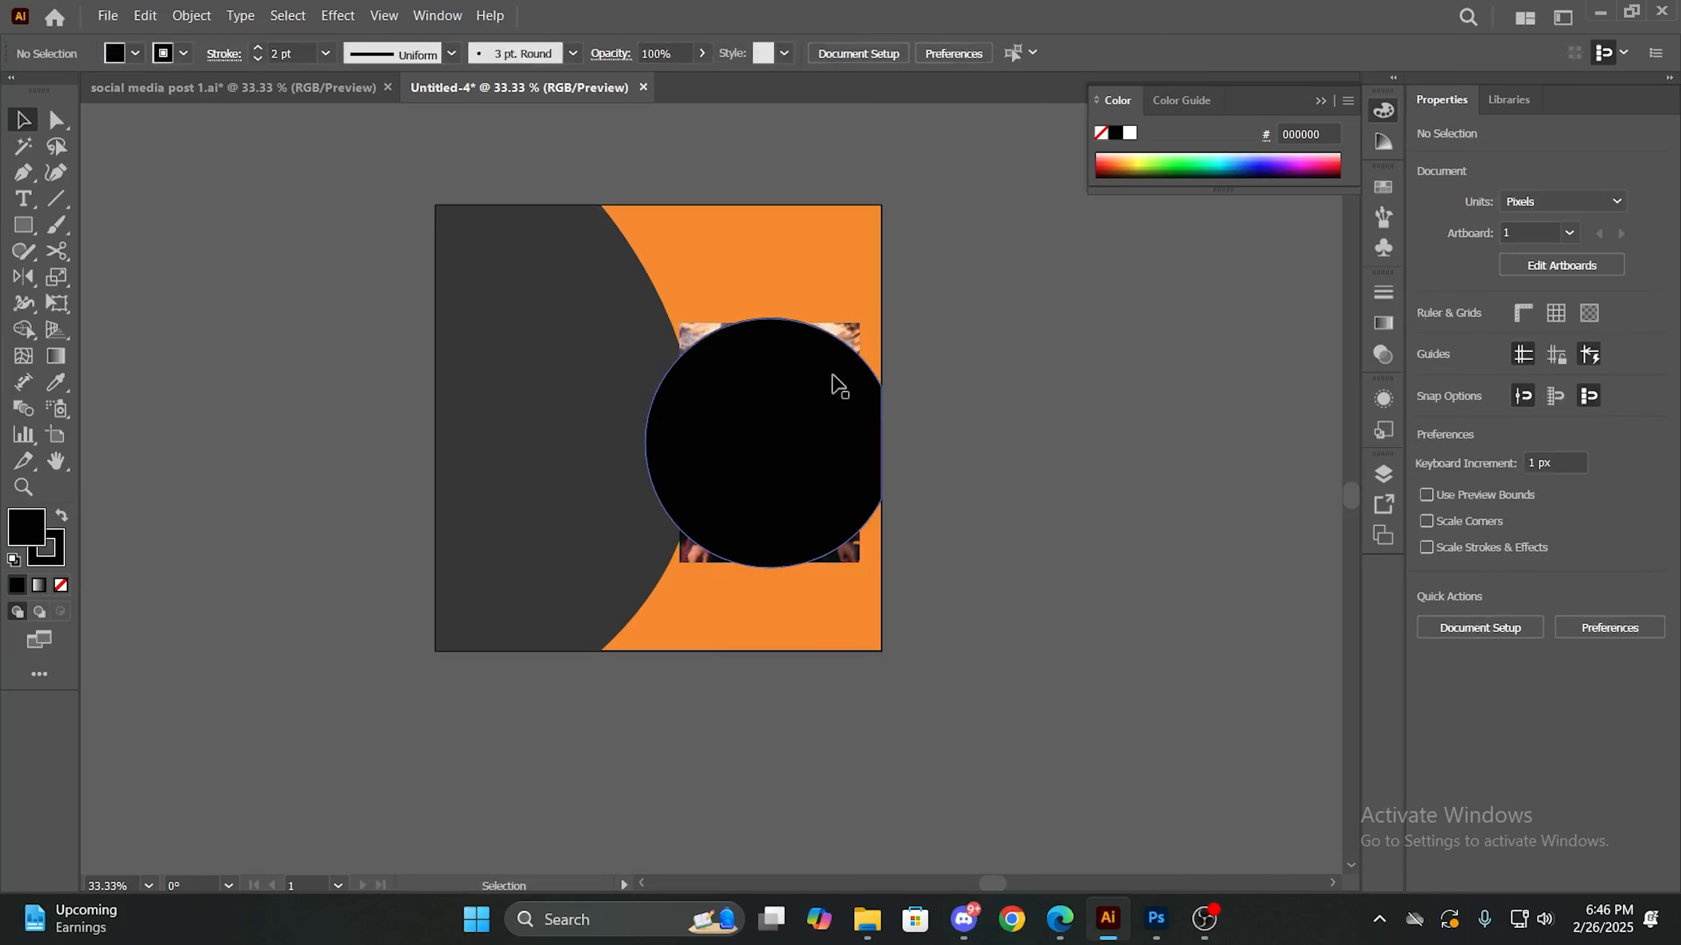
# - Make a clipping mask from the black circle and the Doctor Strange photo behind it
pyautogui.click(807, 396)
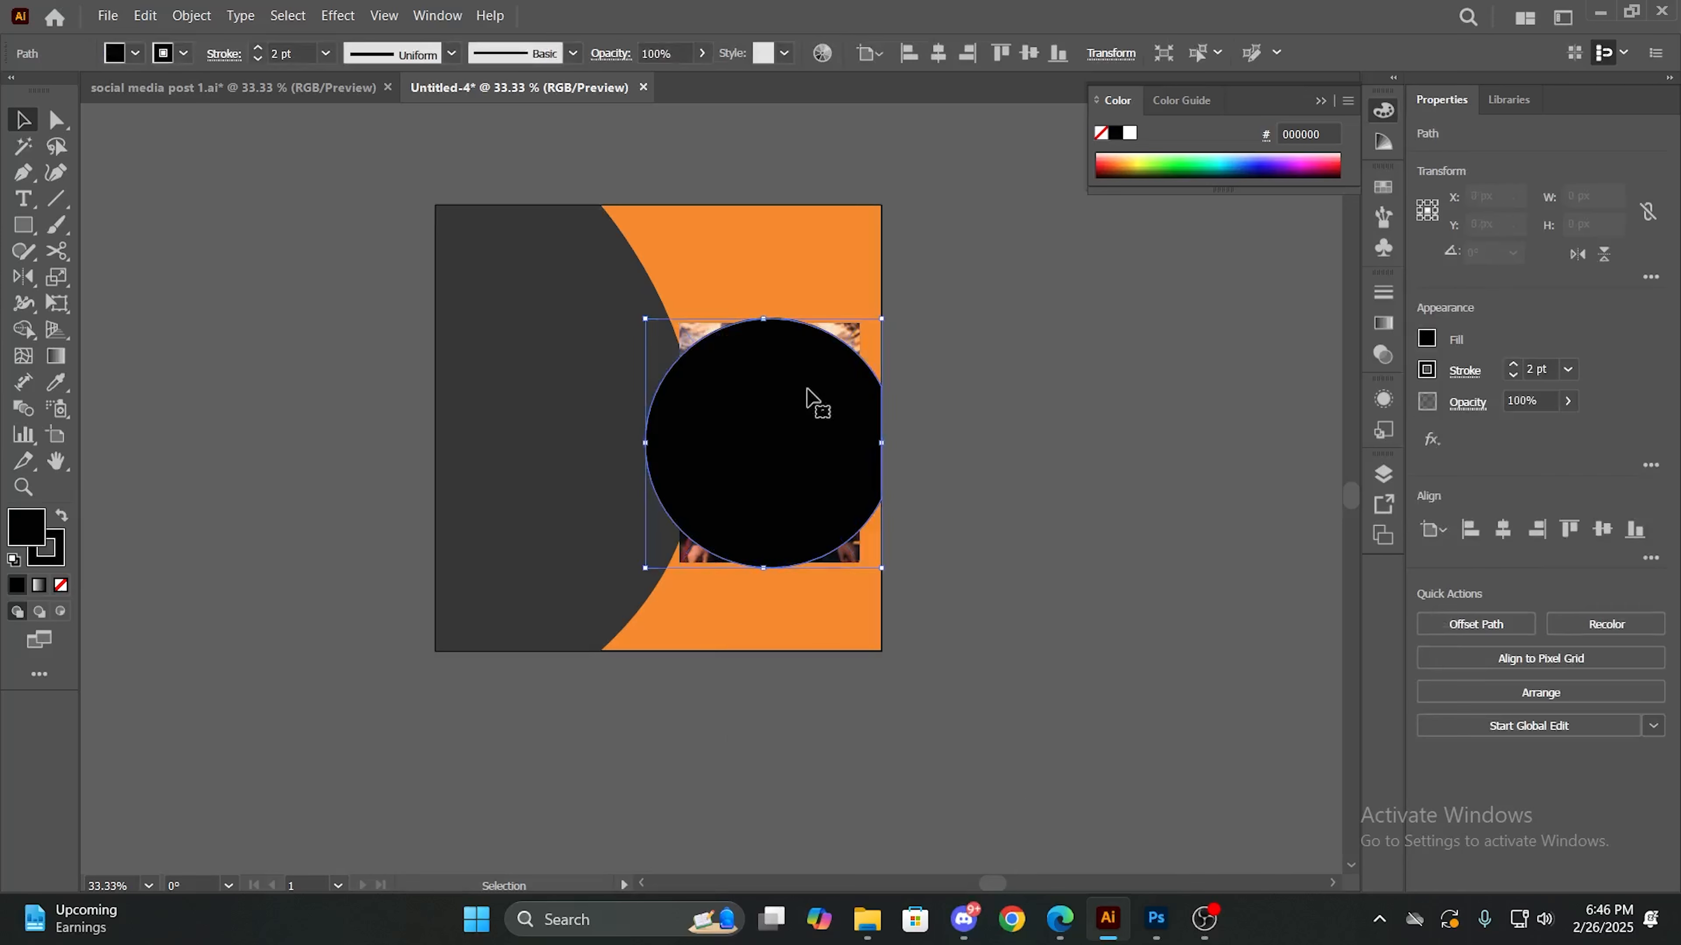
pyautogui.keyDown('shift'); pyautogui.click(687, 338); pyautogui.keyUp('shift')
pyautogui.rightClick(746, 386)
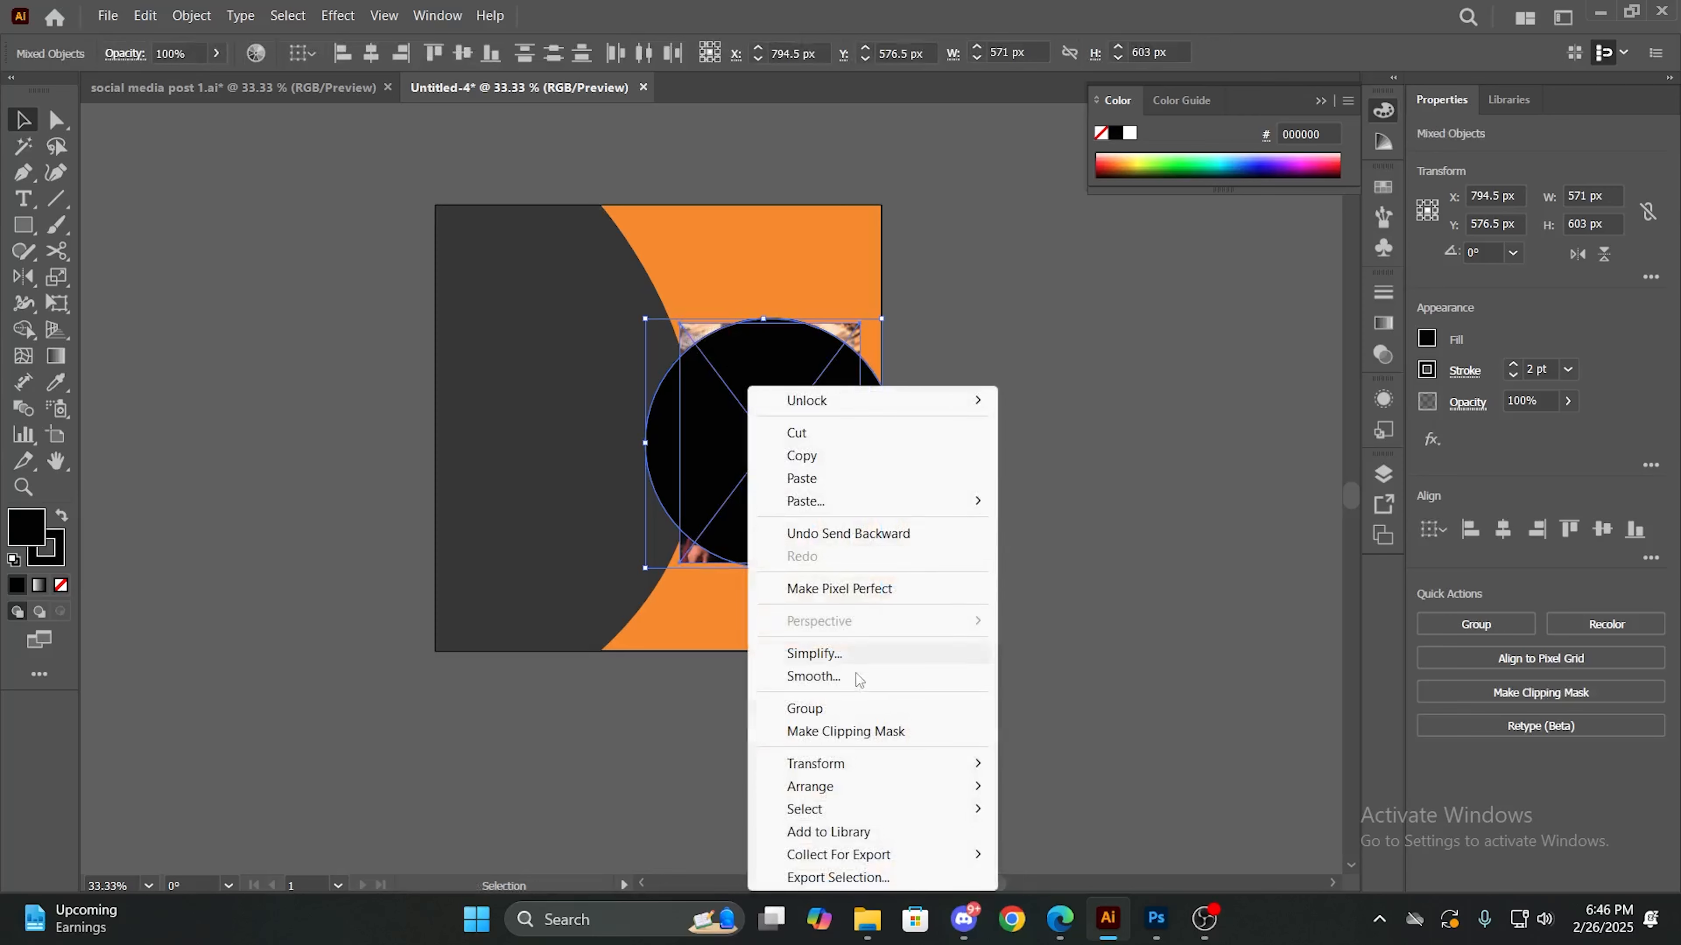
pyautogui.click(852, 733)
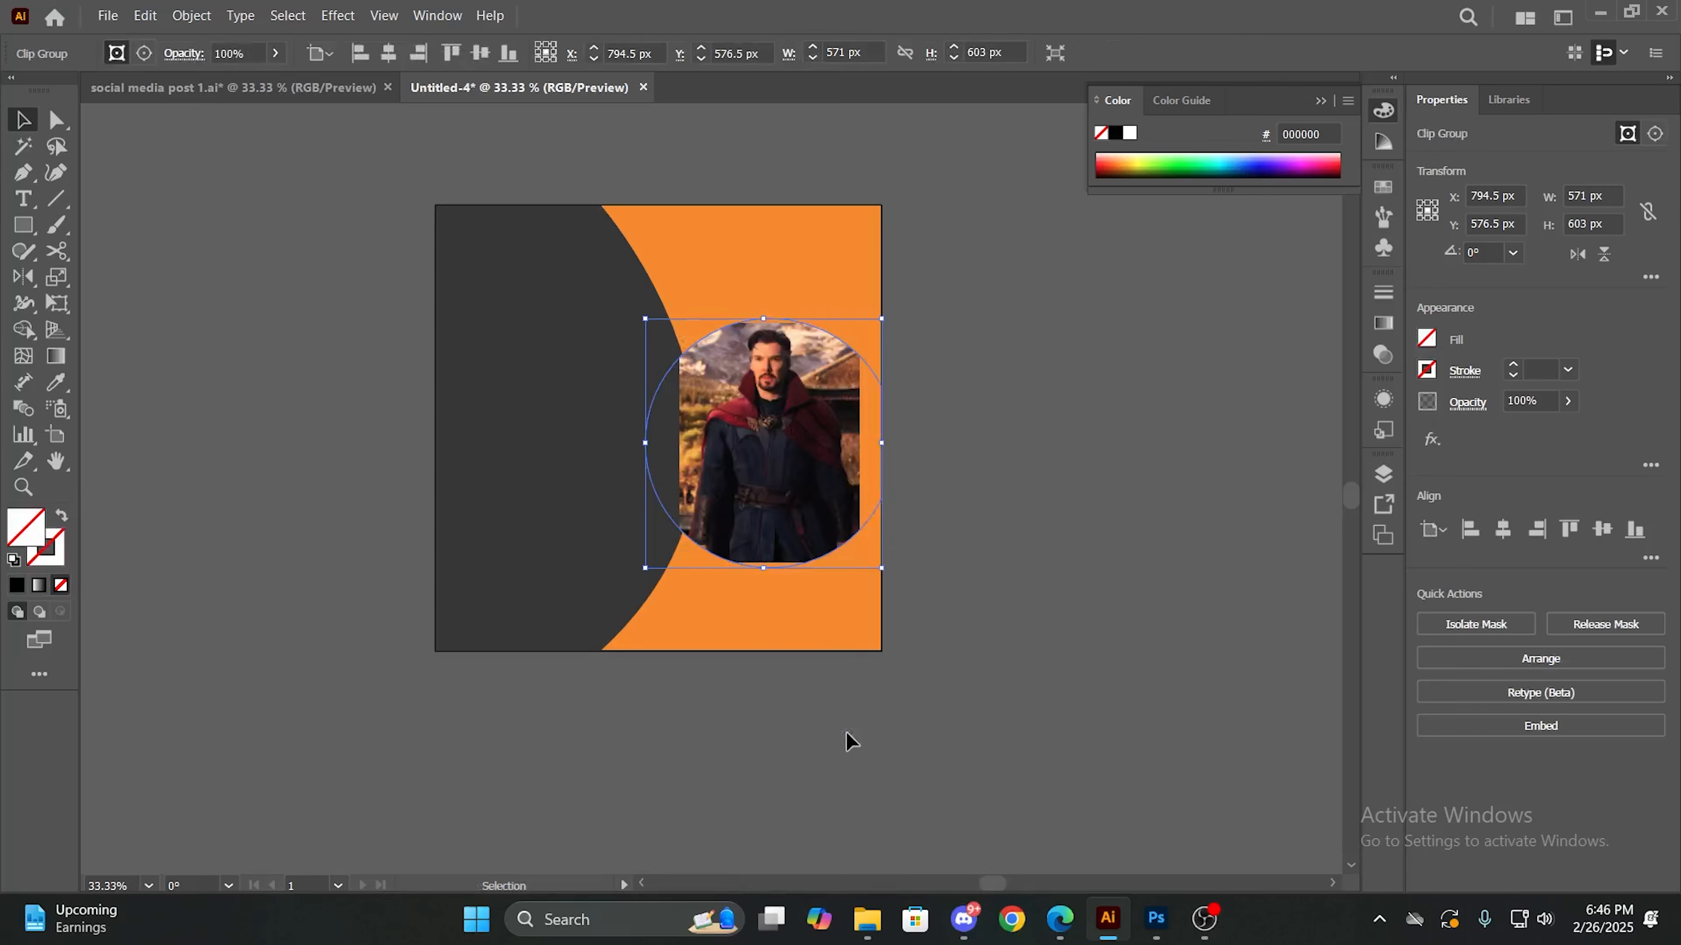
# - Inside the clip group, stretch the photo to about 635 px wide and extend it downward to fill the circle's sides, and return to Layer 1
pyautogui.doubleClick(785, 474)
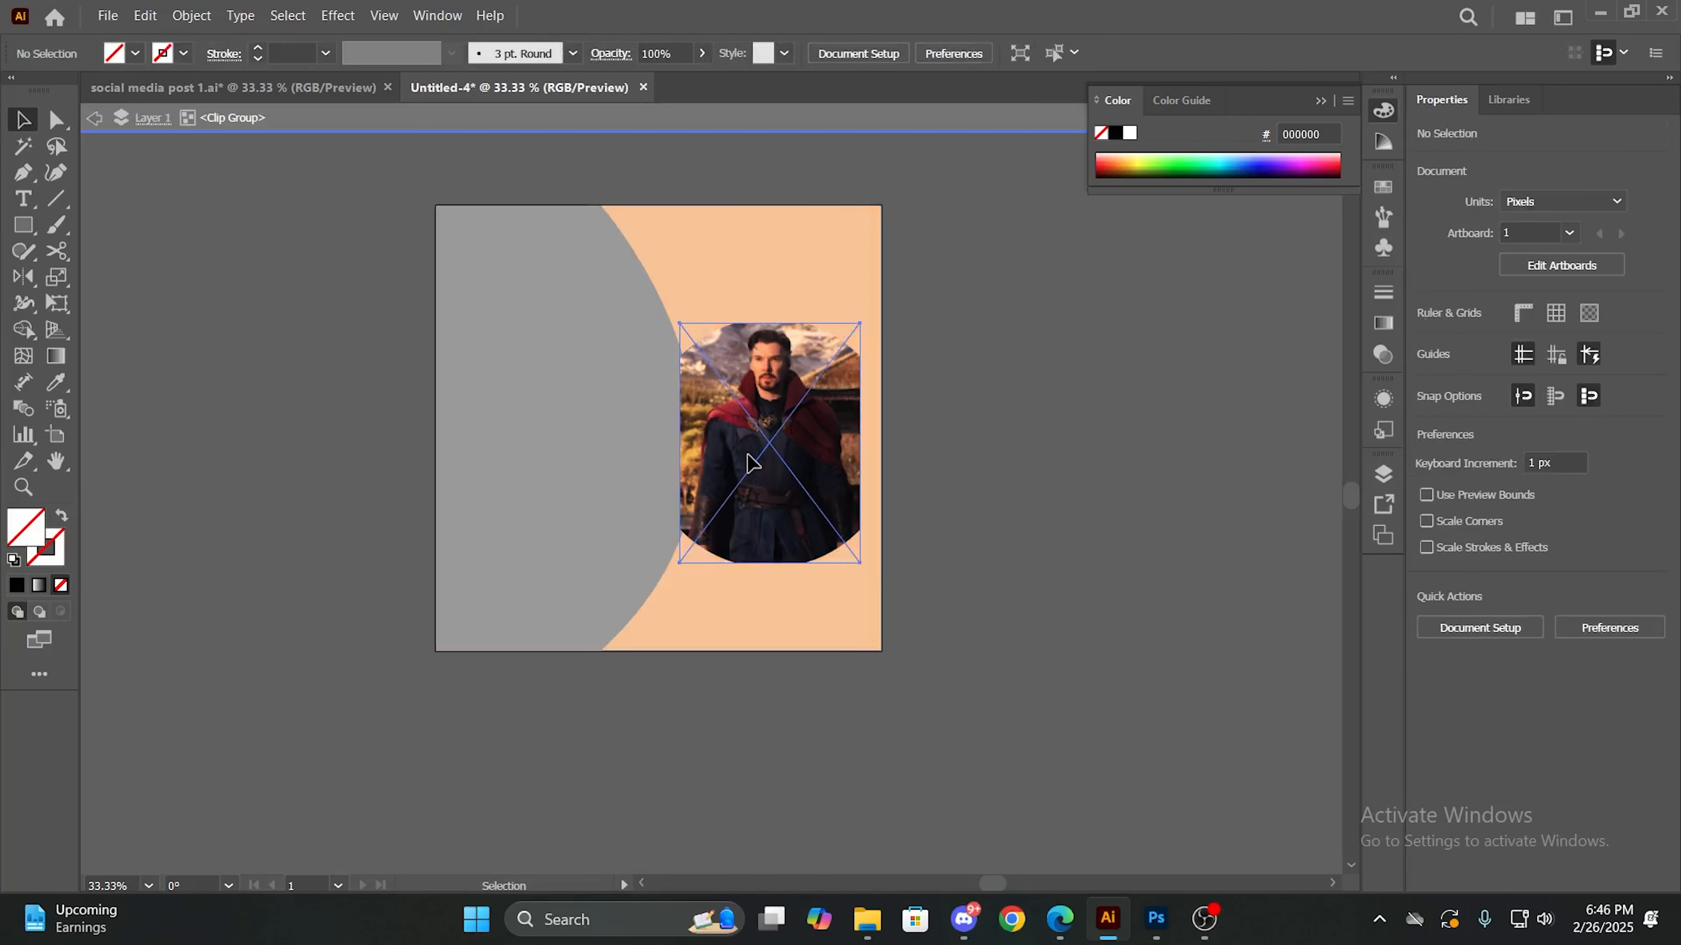
pyautogui.click(753, 463)
pyautogui.moveTo(680, 442); pyautogui.dragTo(646, 447)
pyautogui.moveTo(860, 443); pyautogui.dragTo(882, 449)
pyautogui.moveTo(882, 562); pyautogui.dragTo(907, 595)
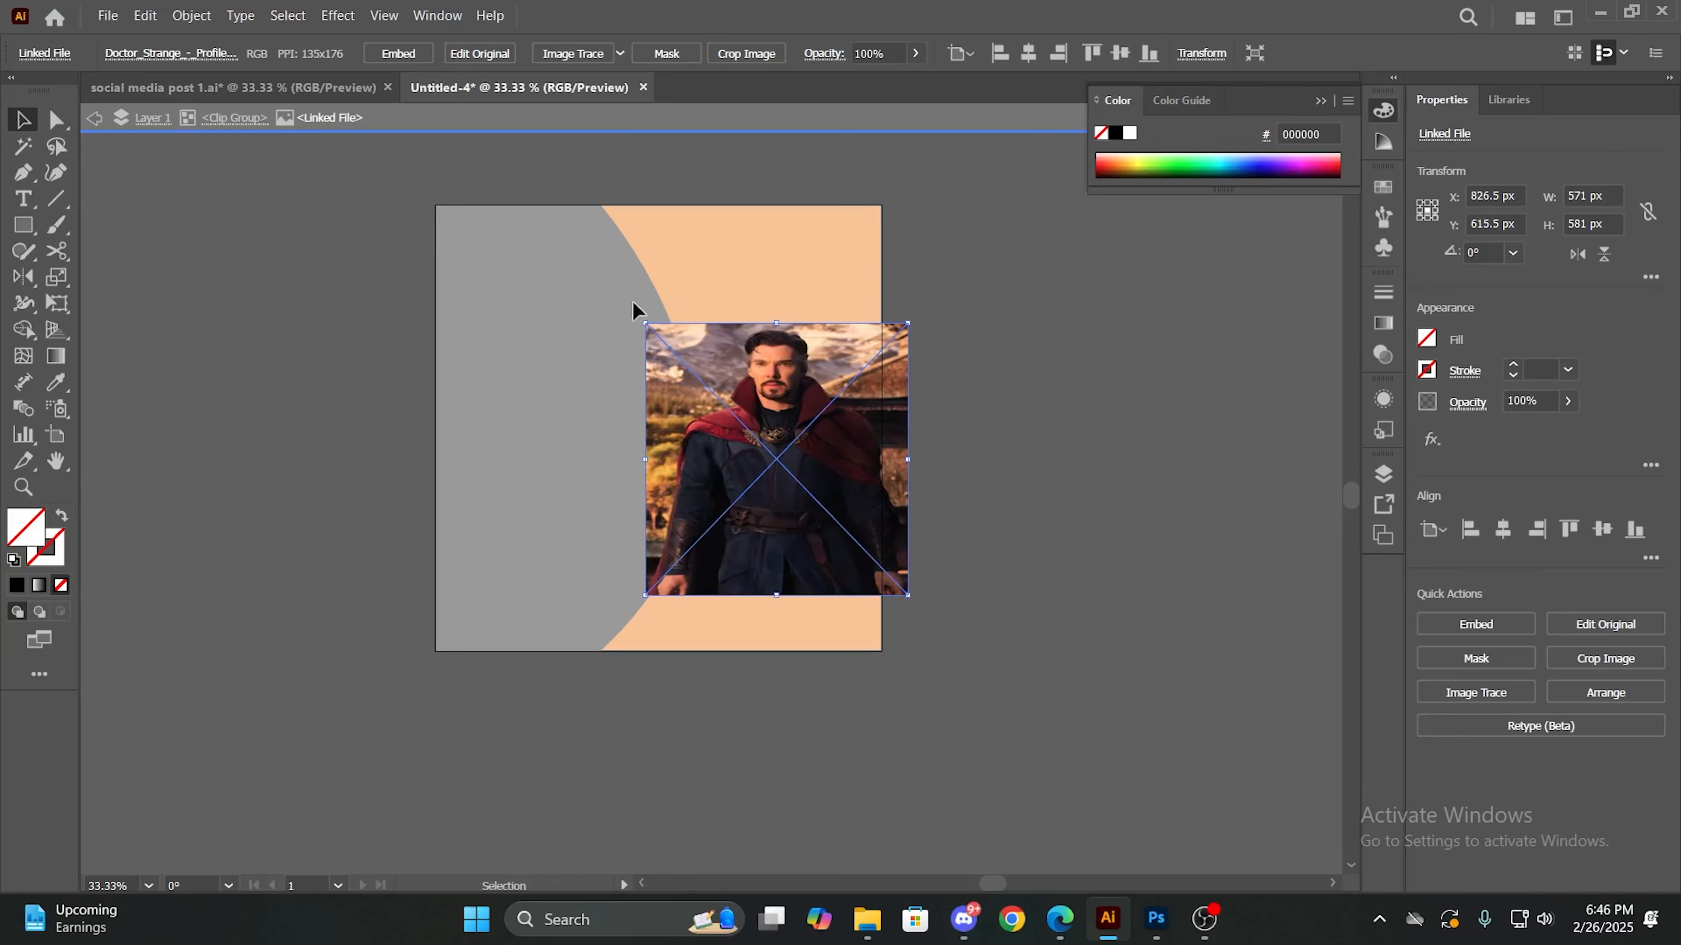
pyautogui.click(96, 120)
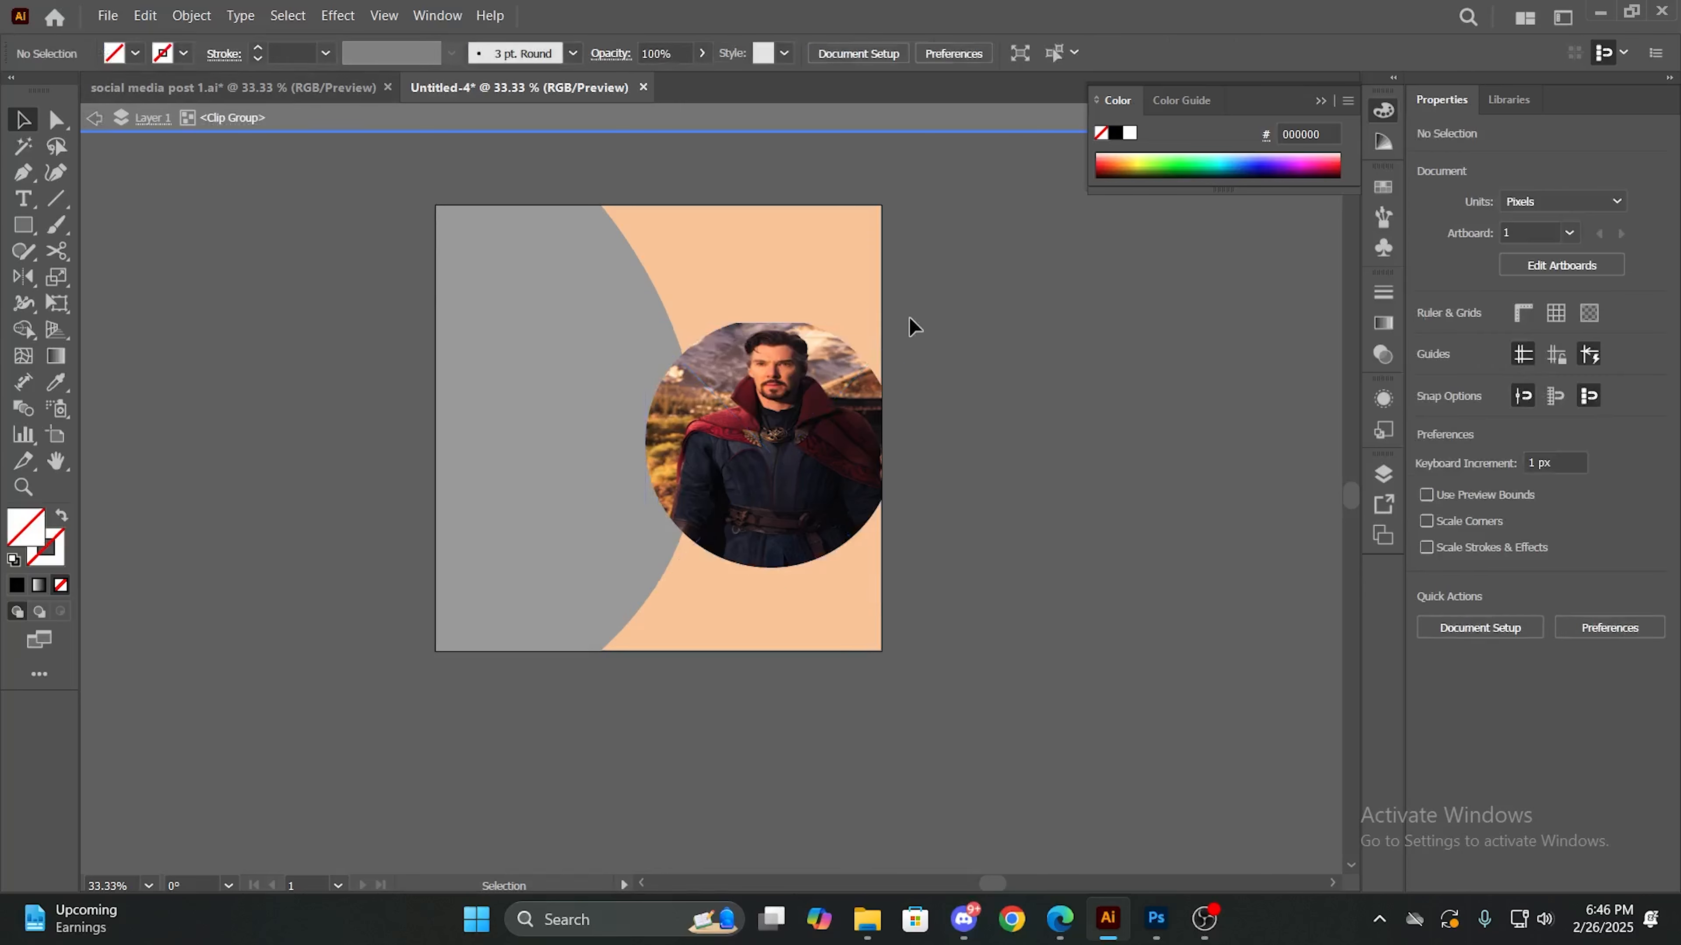
pyautogui.click(94, 118)
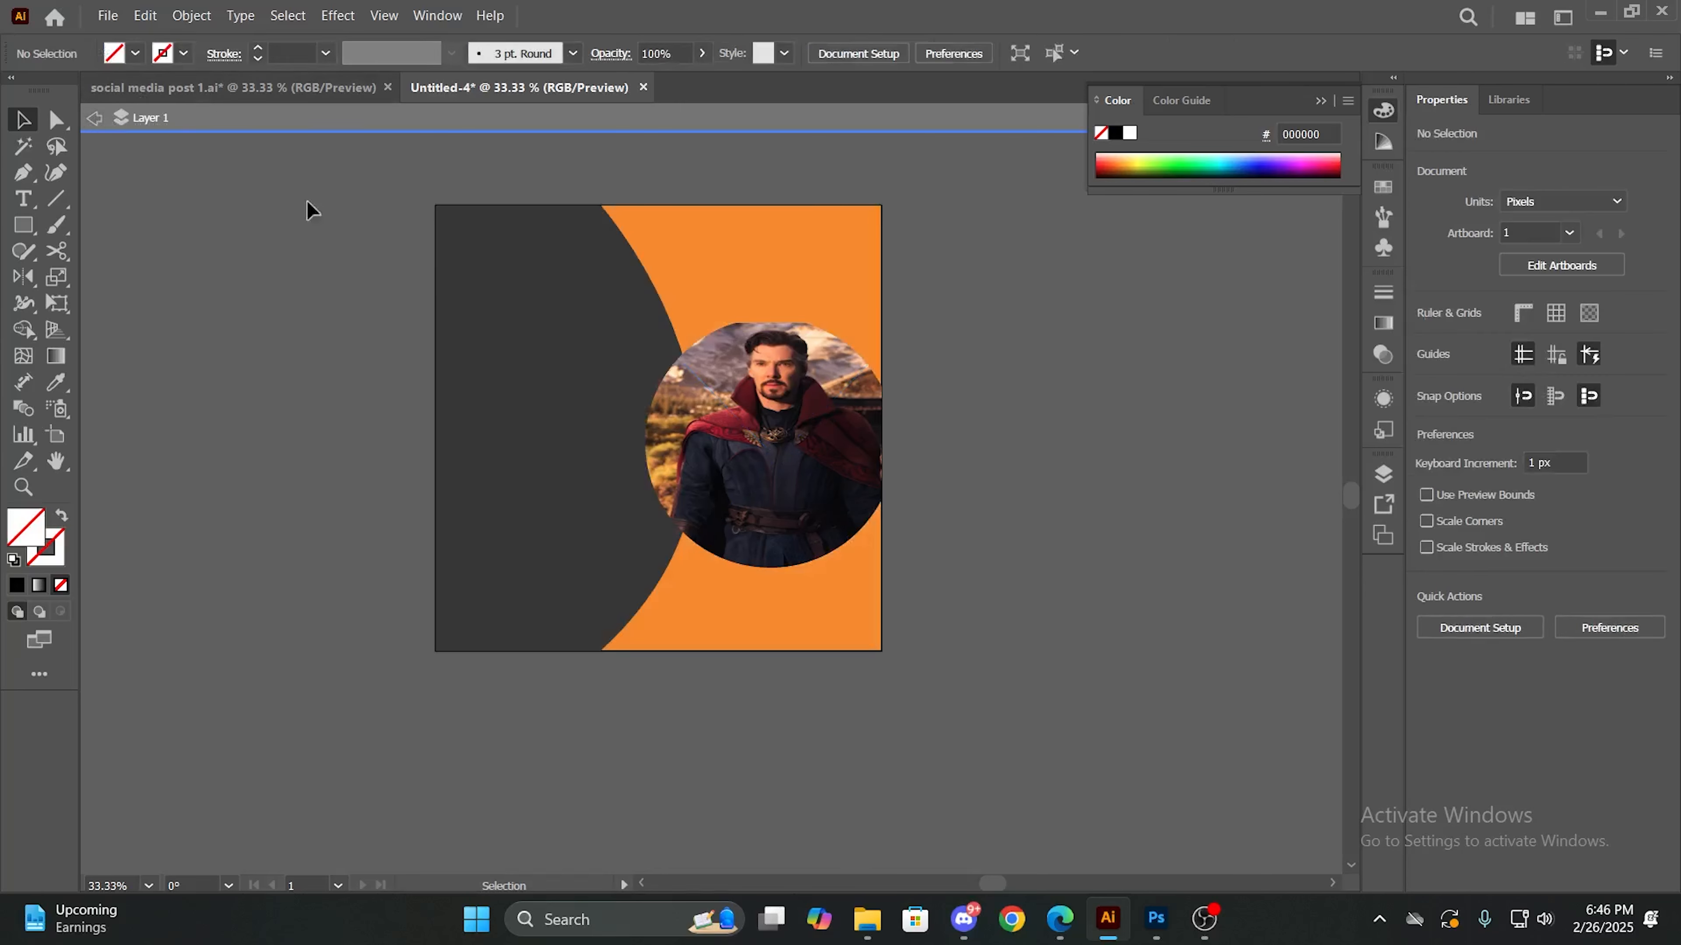
# - Inside the clip group, stretch and reposition the photo to about 635 x 763 px at X 815.5 px, Y 631.5 px, and return to Layer 1
pyautogui.click(738, 337)
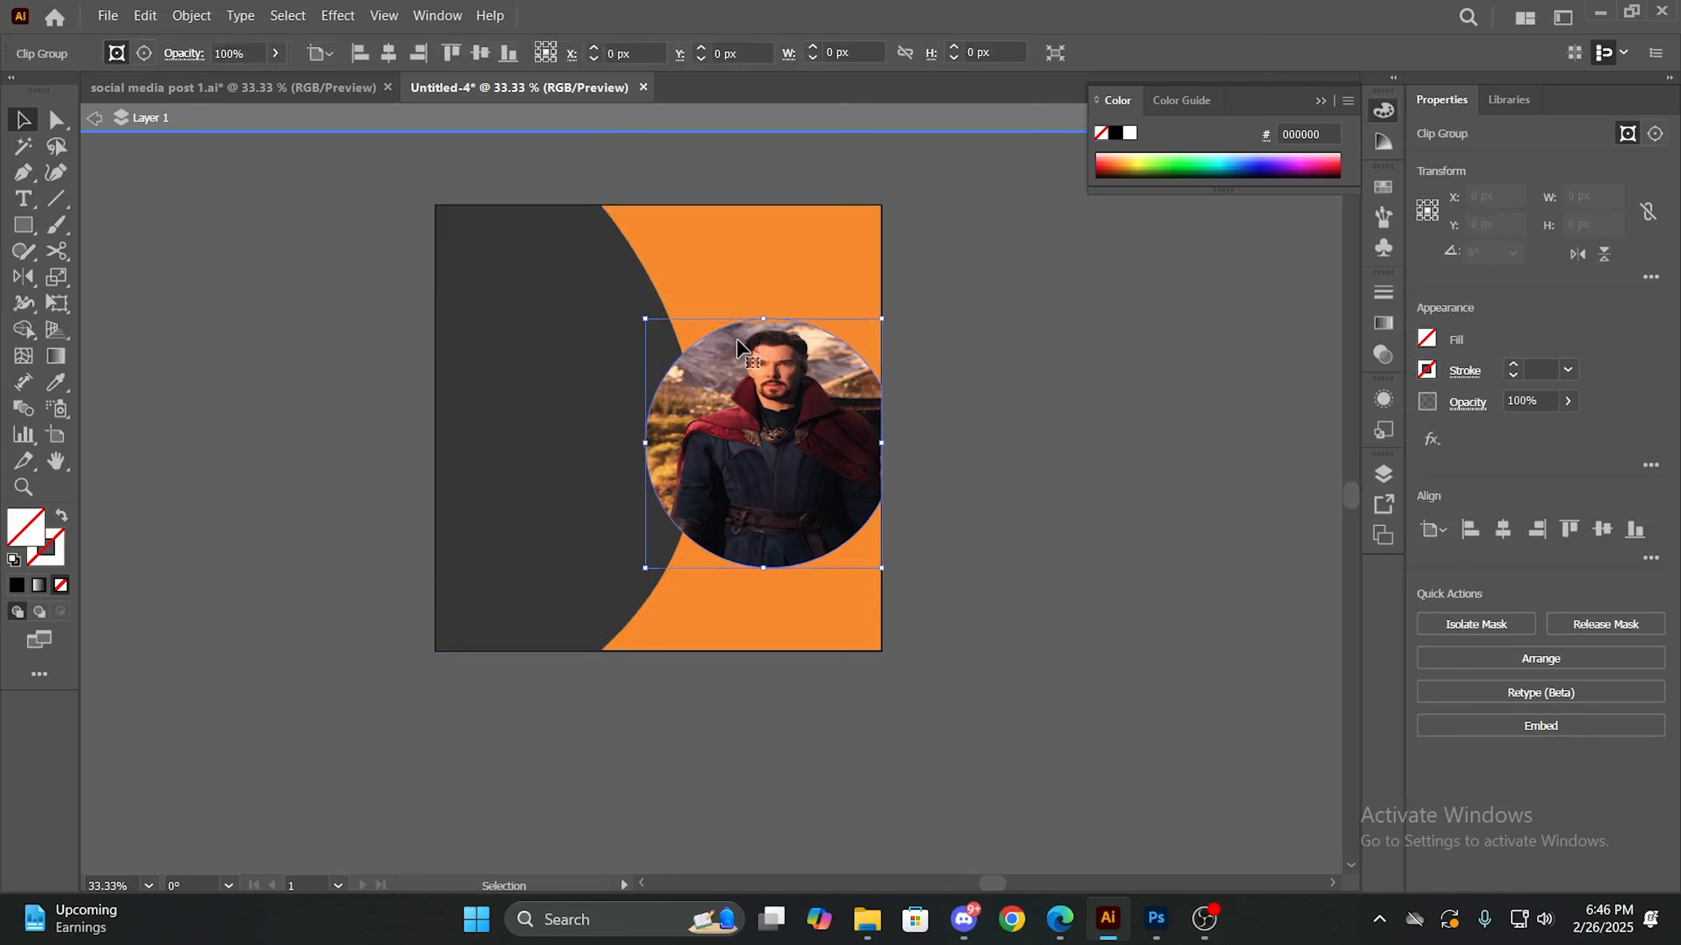
pyautogui.moveTo(763, 323); pyautogui.dragTo(779, 308)
pyautogui.doubleClick(764, 342)
pyautogui.click(774, 328)
pyautogui.moveTo(778, 389); pyautogui.dragTo(773, 417)
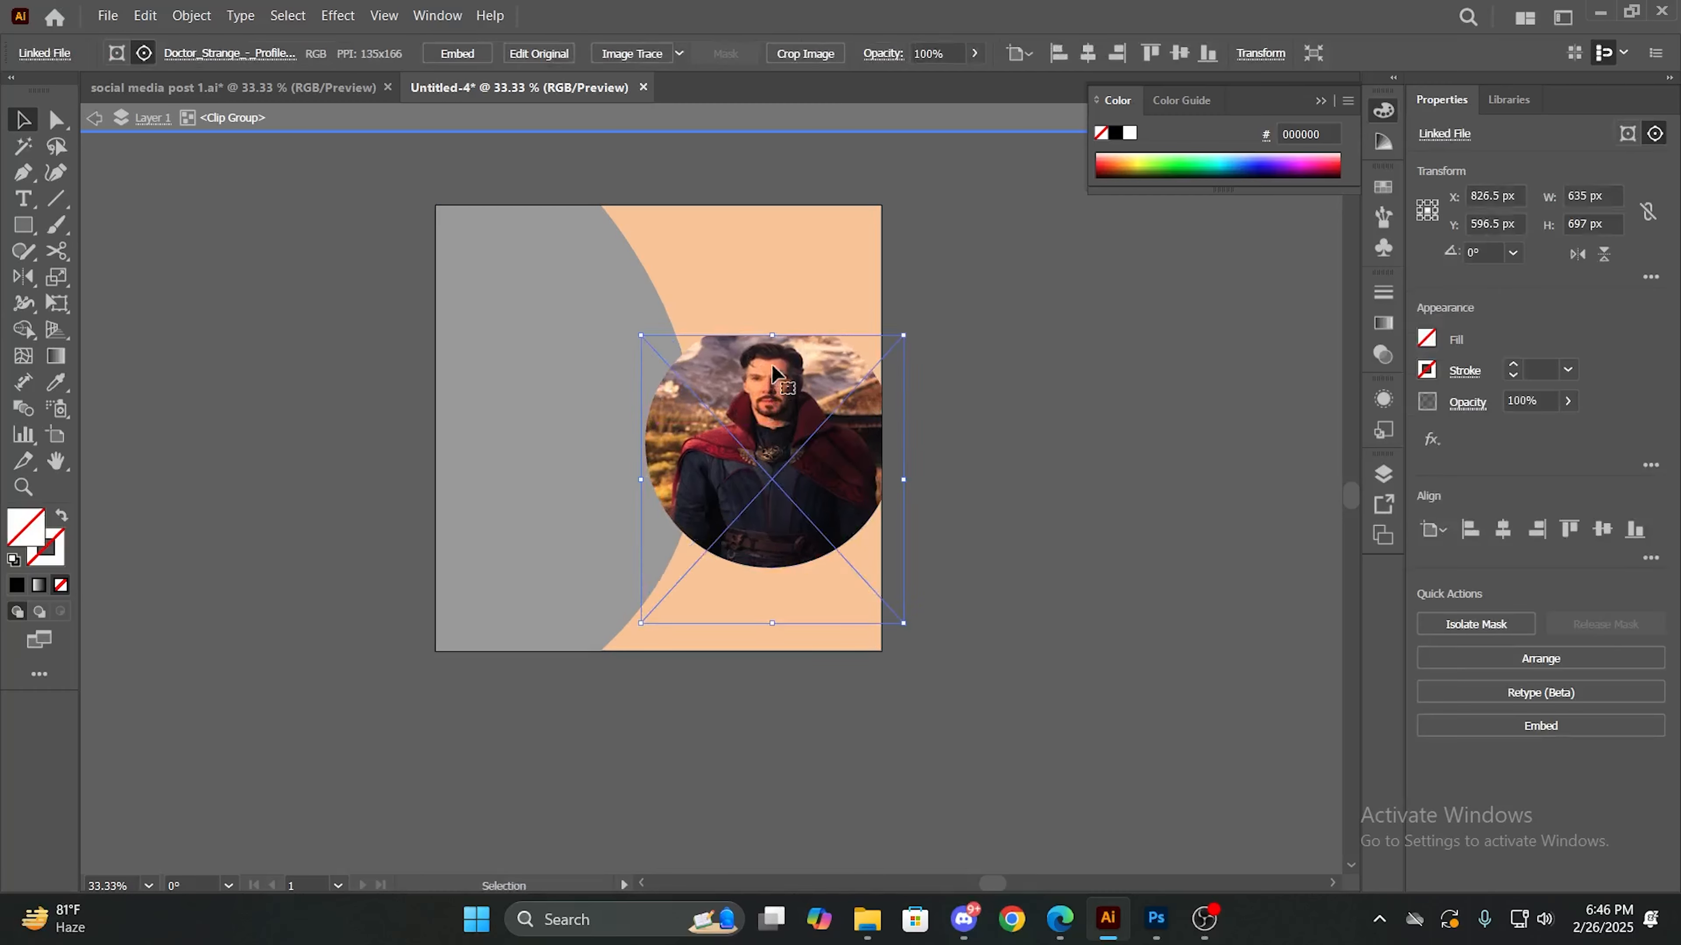
pyautogui.moveTo(772, 336); pyautogui.dragTo(779, 309)
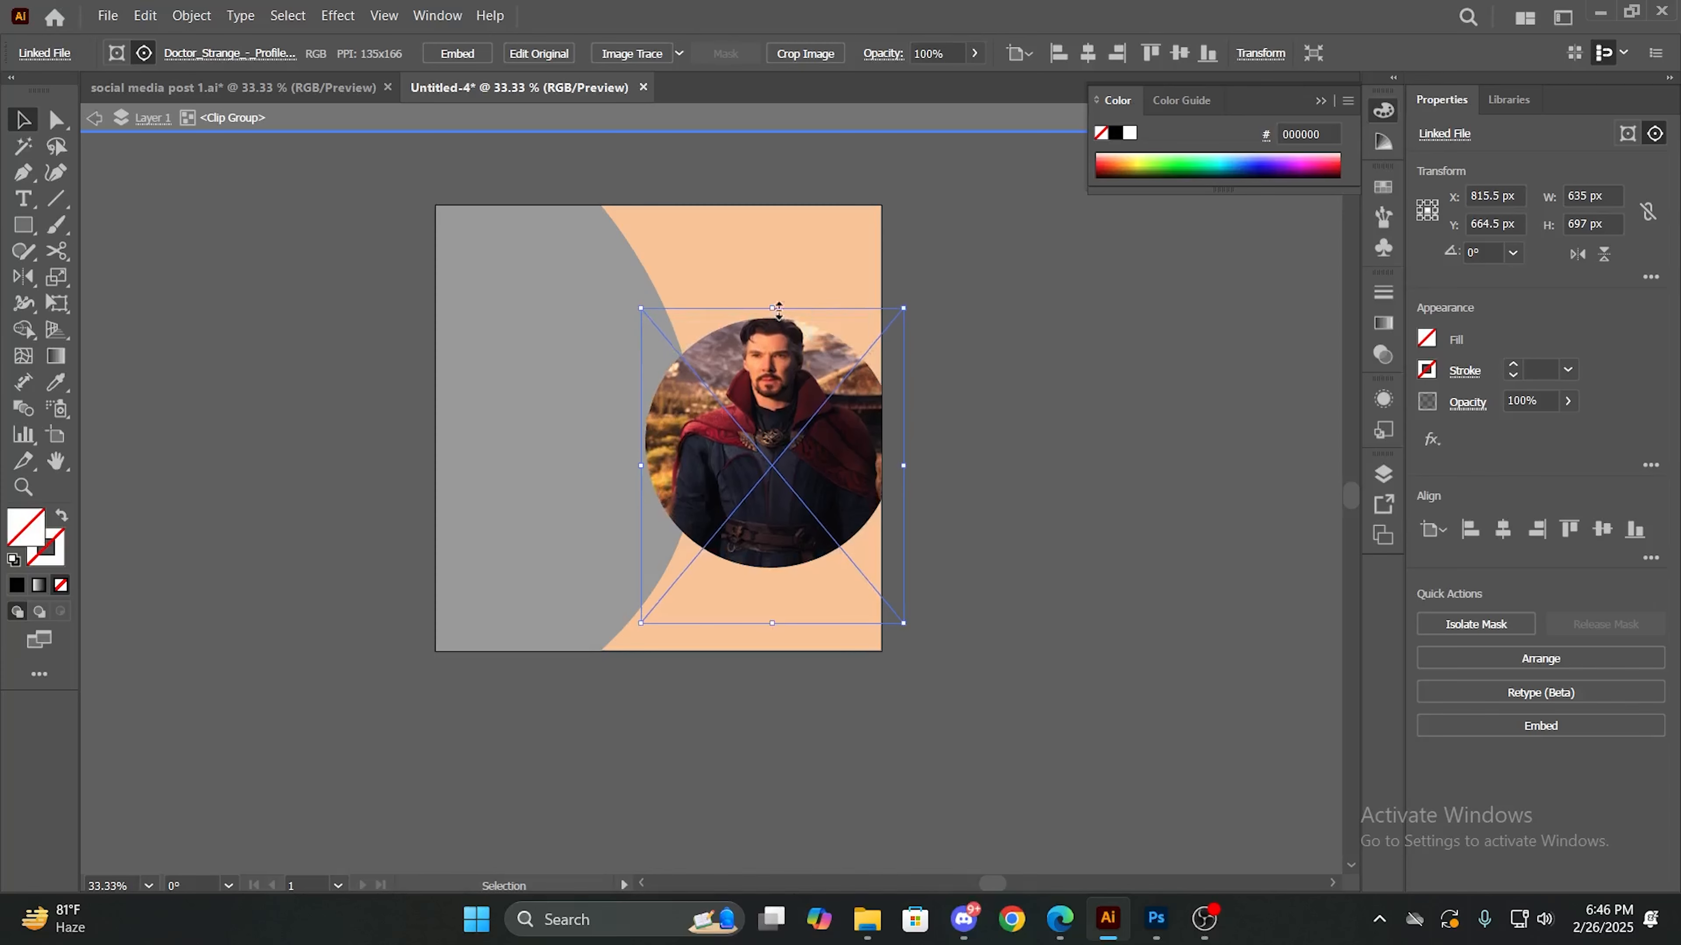
pyautogui.click(986, 321)
pyautogui.click(95, 119)
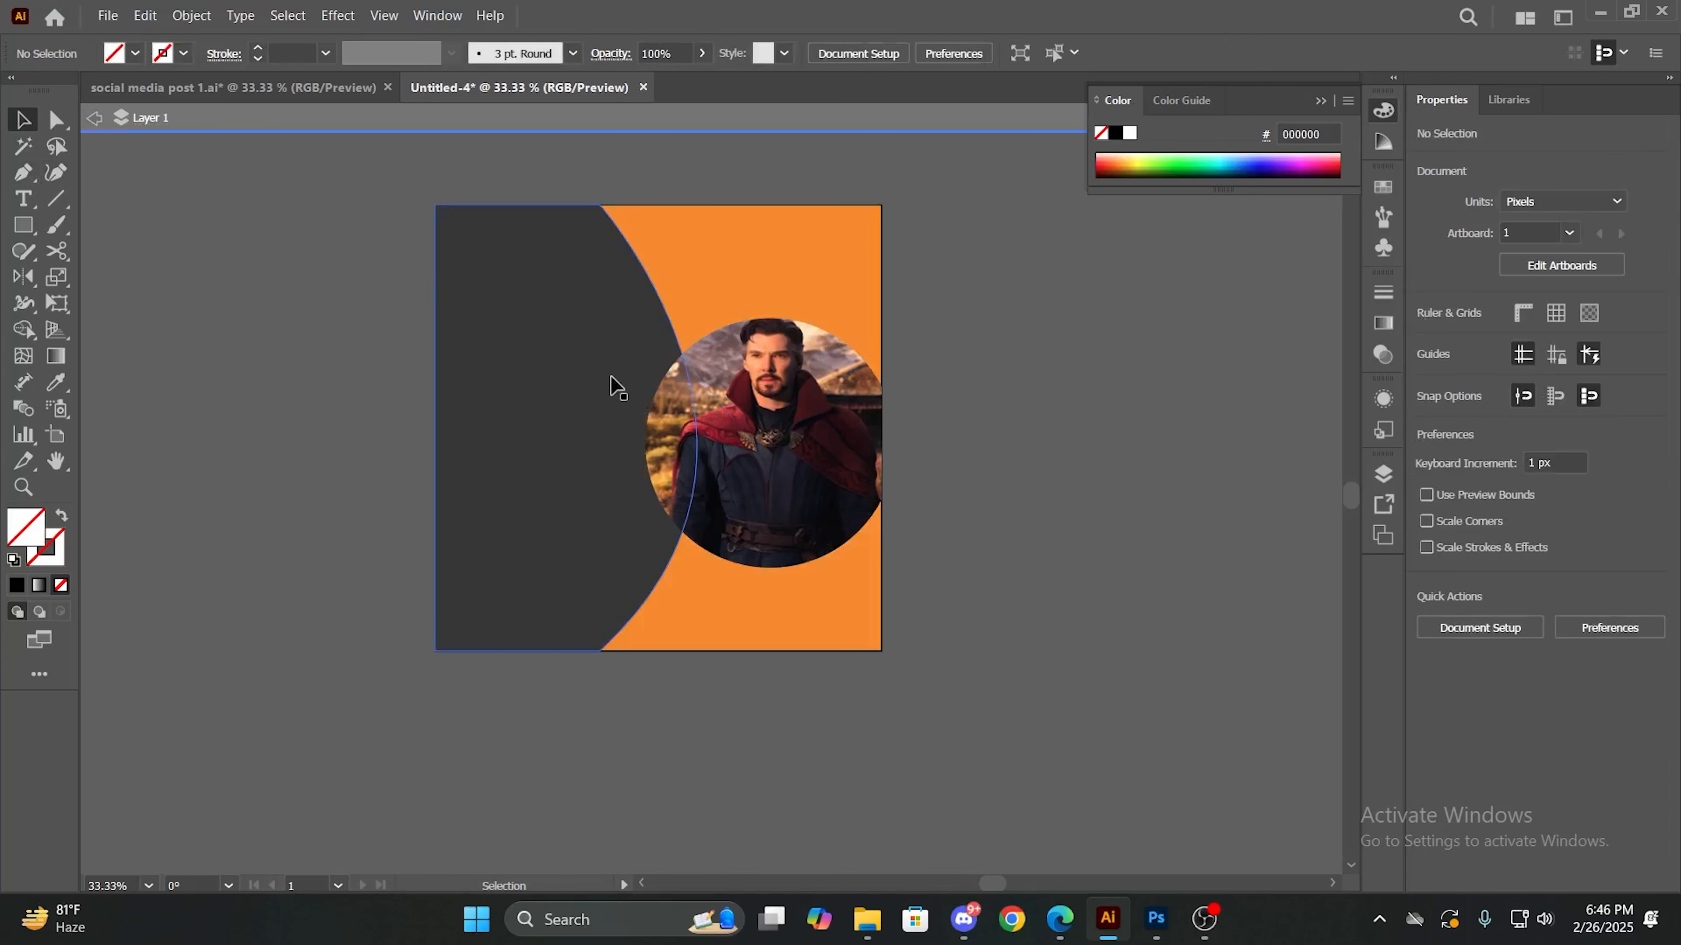
# - Examine the objects in Layer 1 and inside the photo's clip group, and leave isolation mode
pyautogui.click(681, 398)
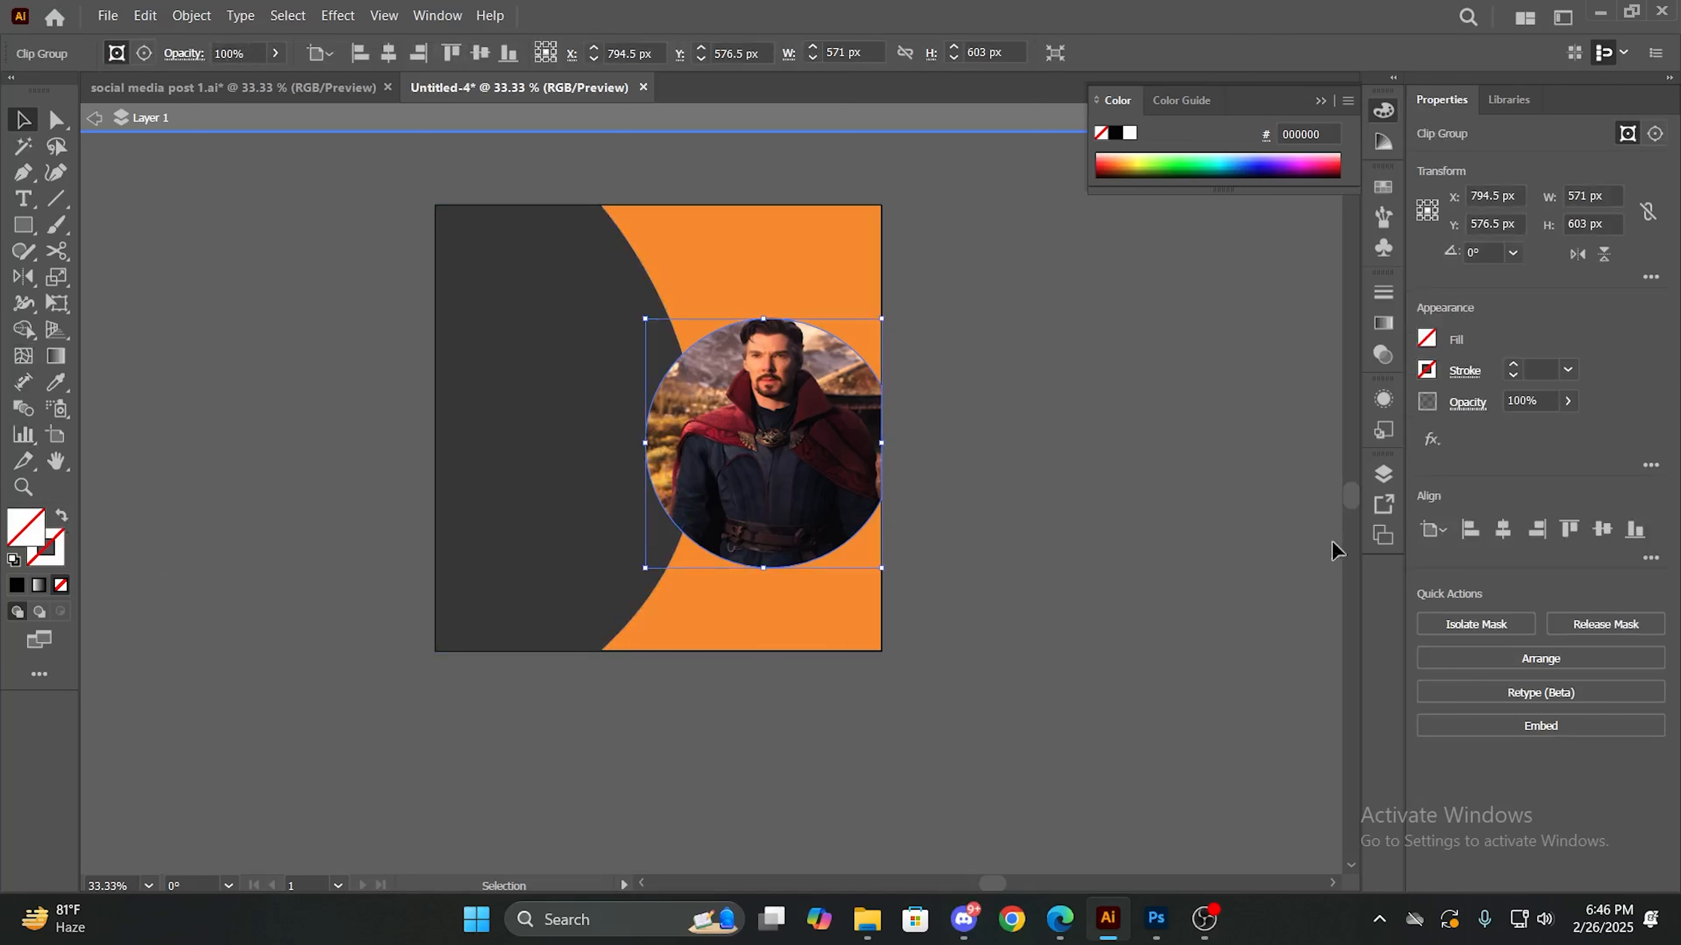
pyautogui.click(1382, 477)
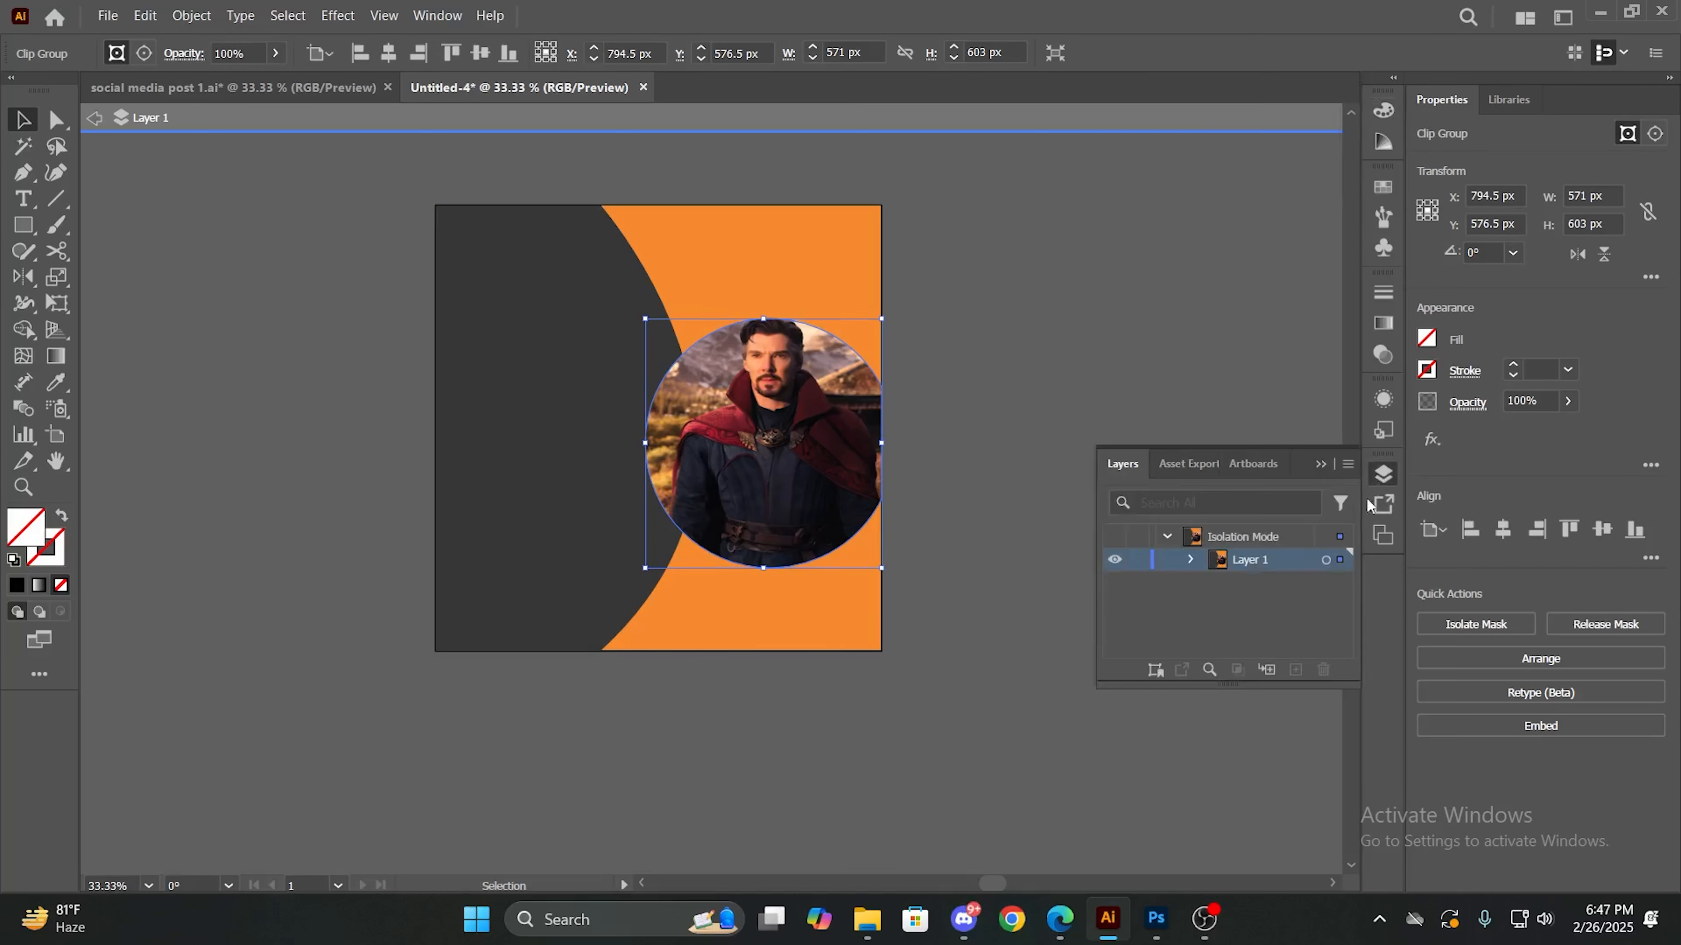
pyautogui.click(1190, 560)
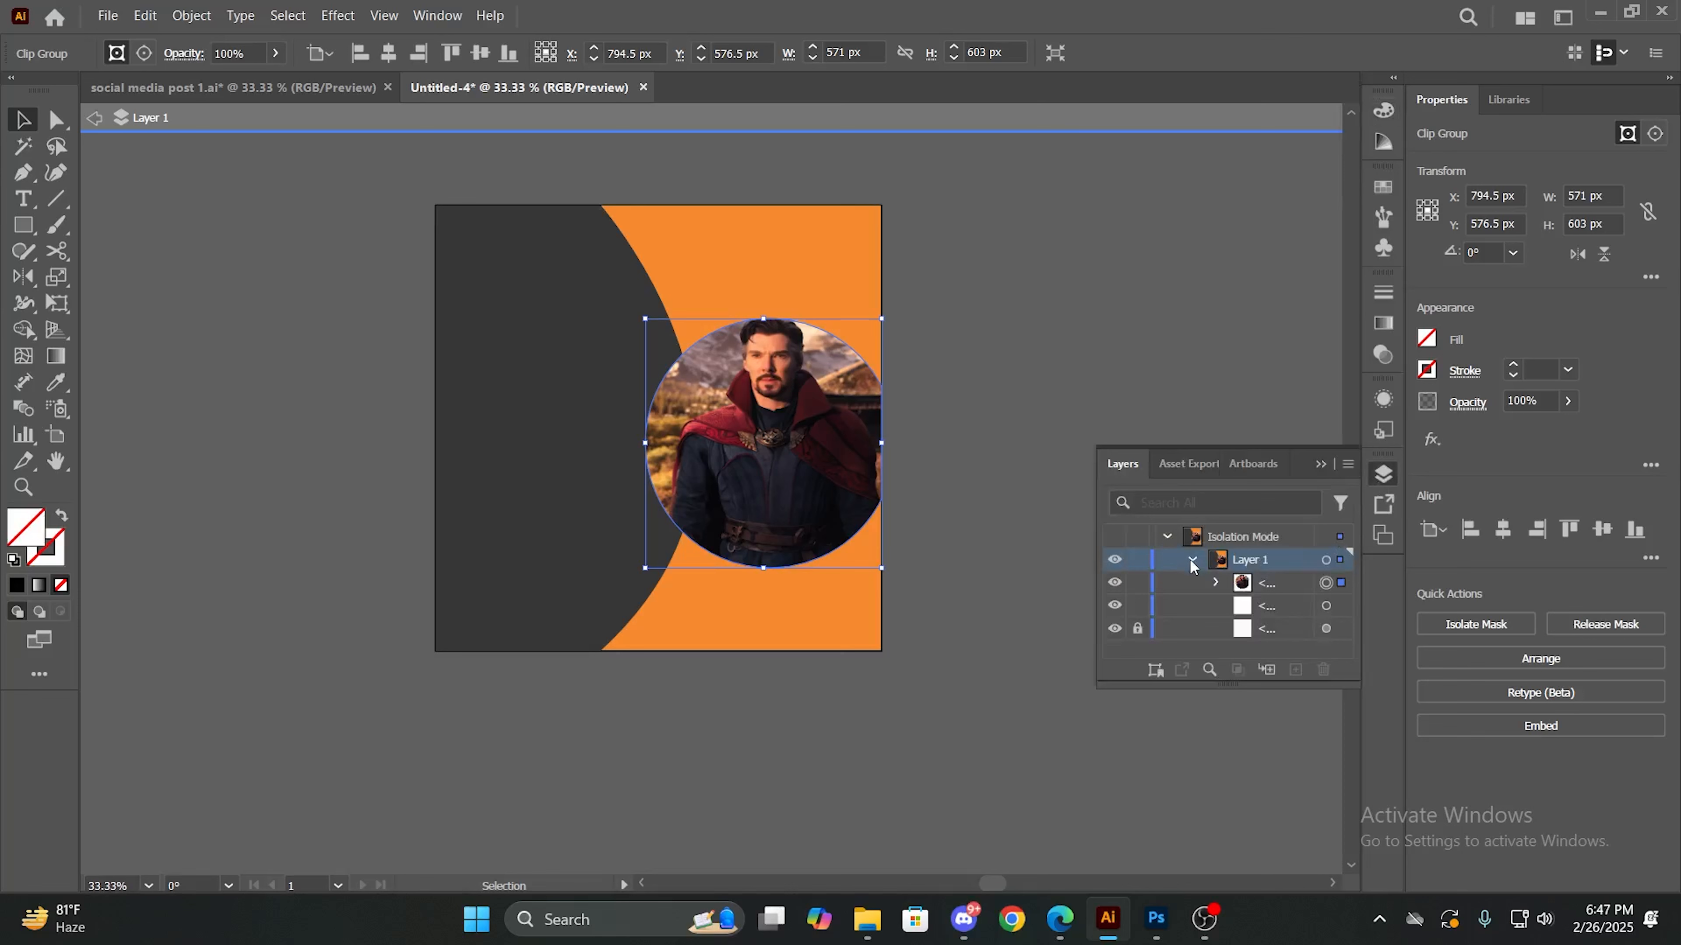
pyautogui.click(1259, 607)
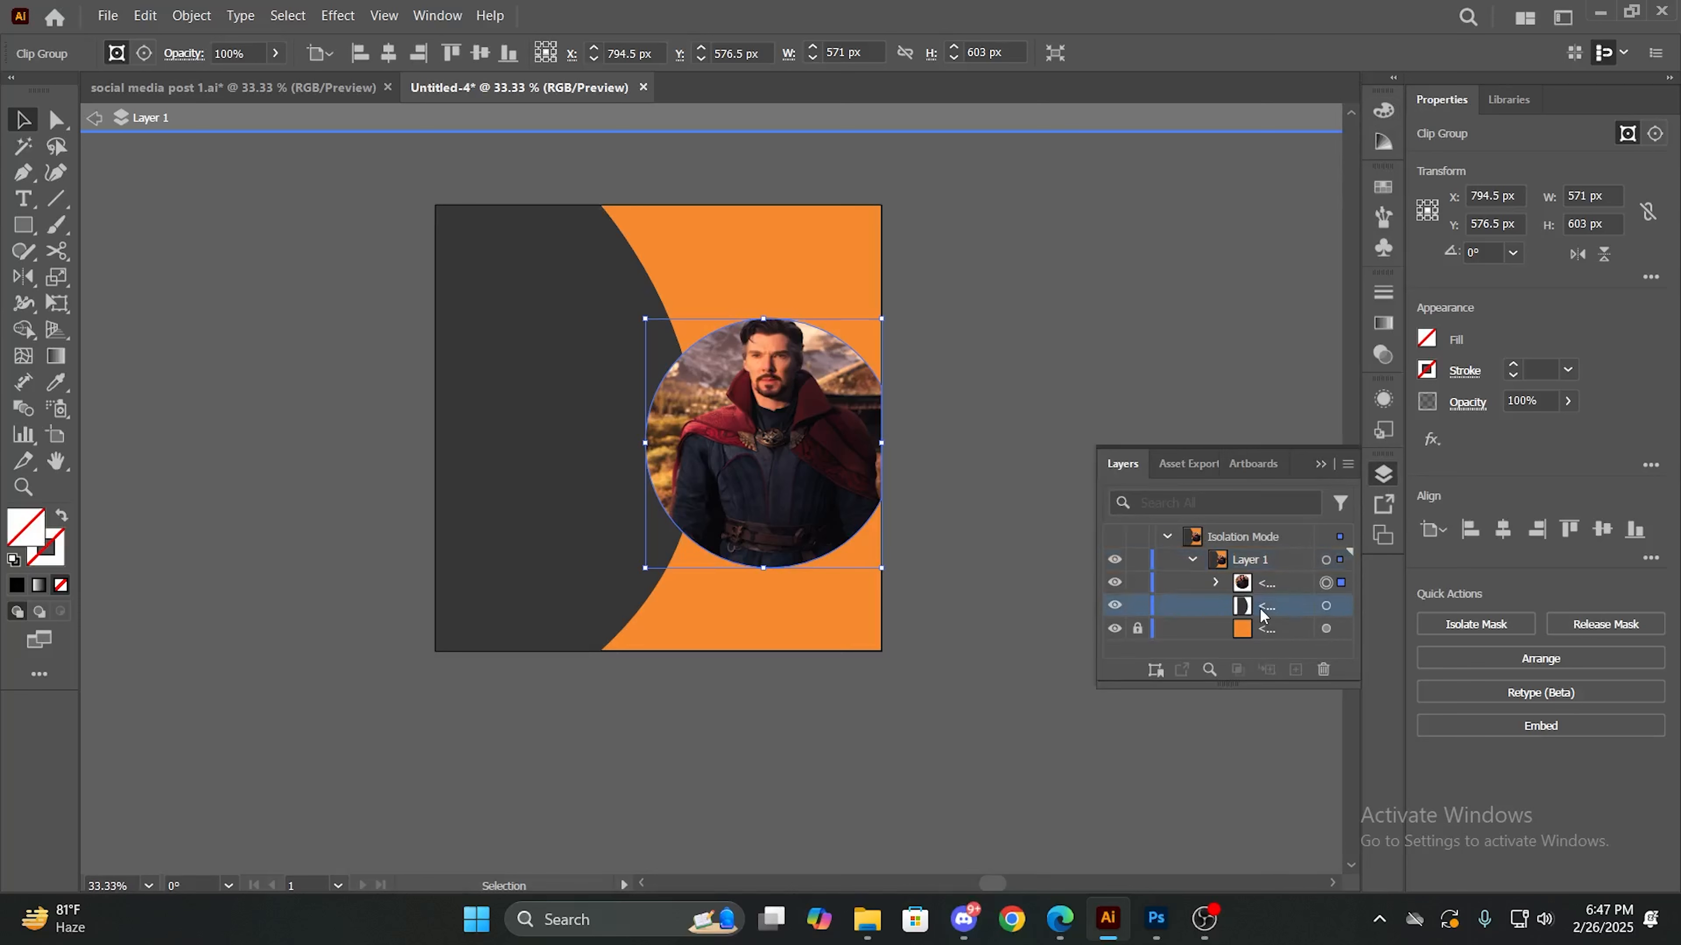
pyautogui.click(1252, 584)
pyautogui.click(1216, 582)
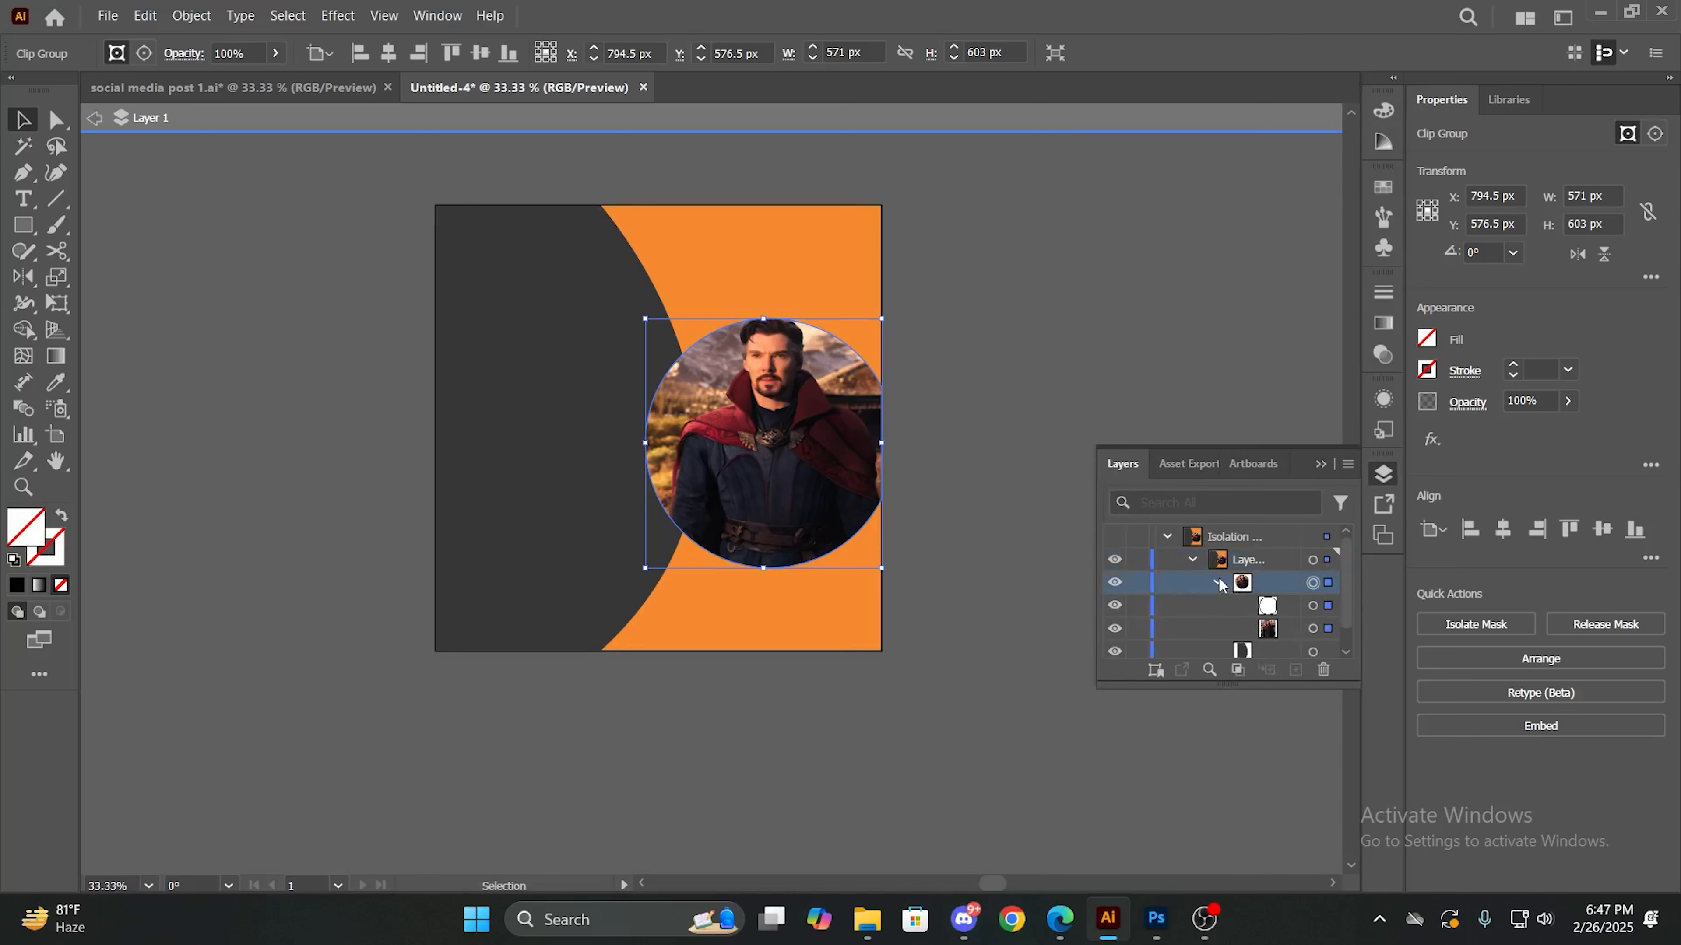
pyautogui.click(1387, 482)
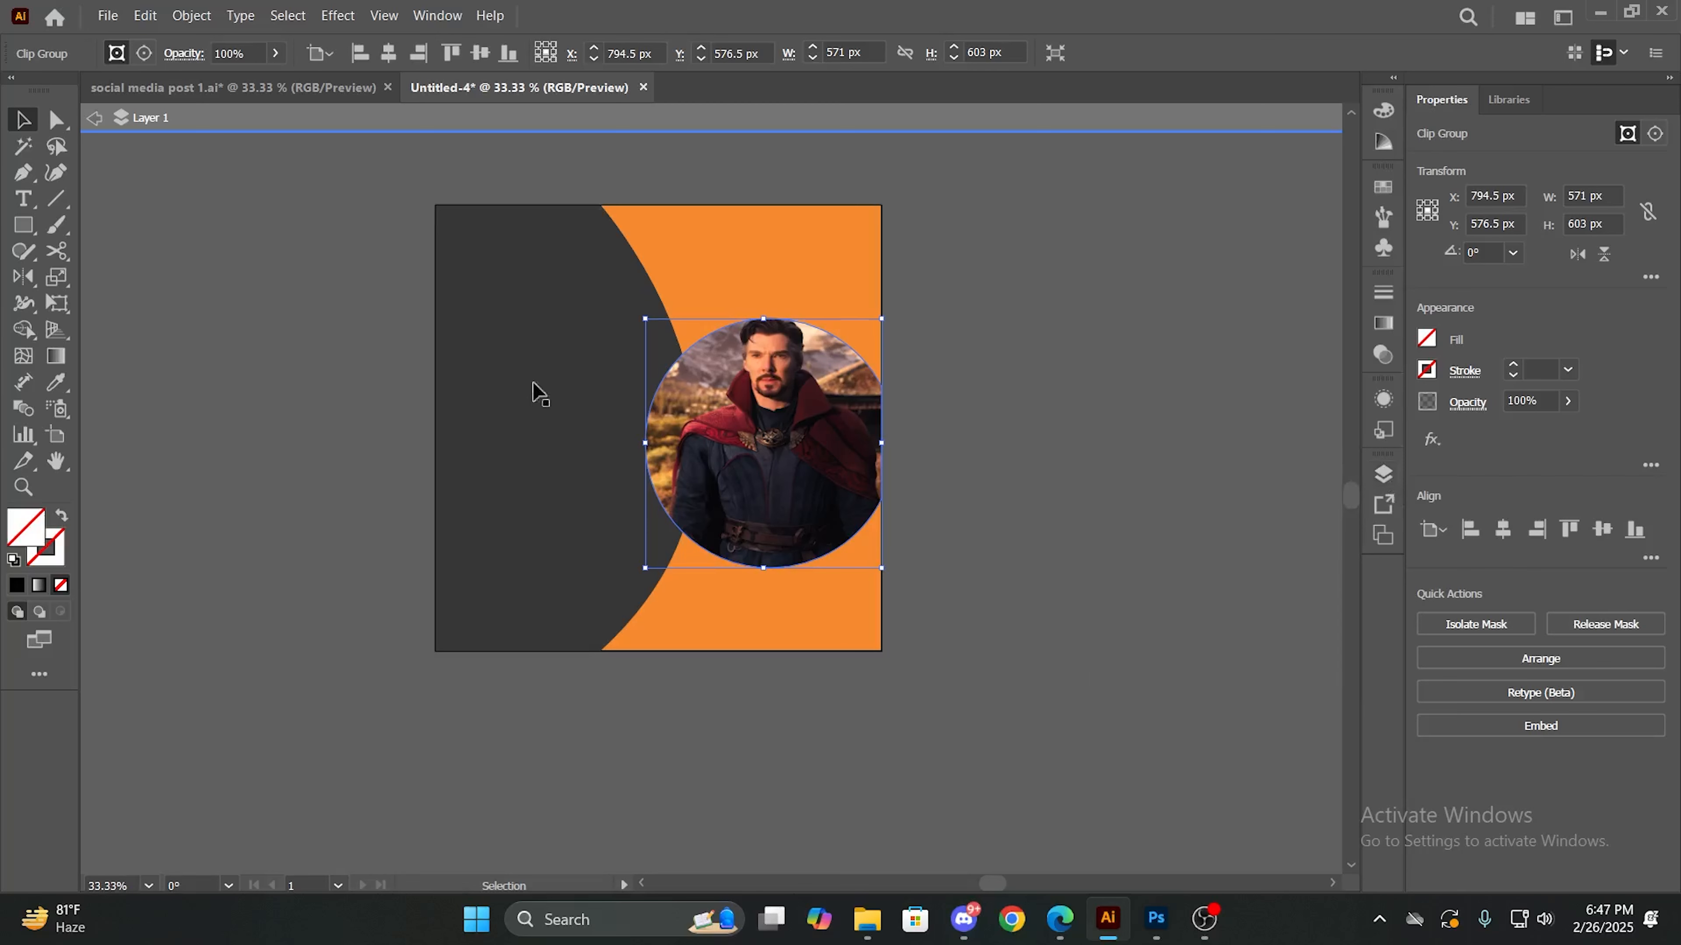
pyautogui.click(96, 118)
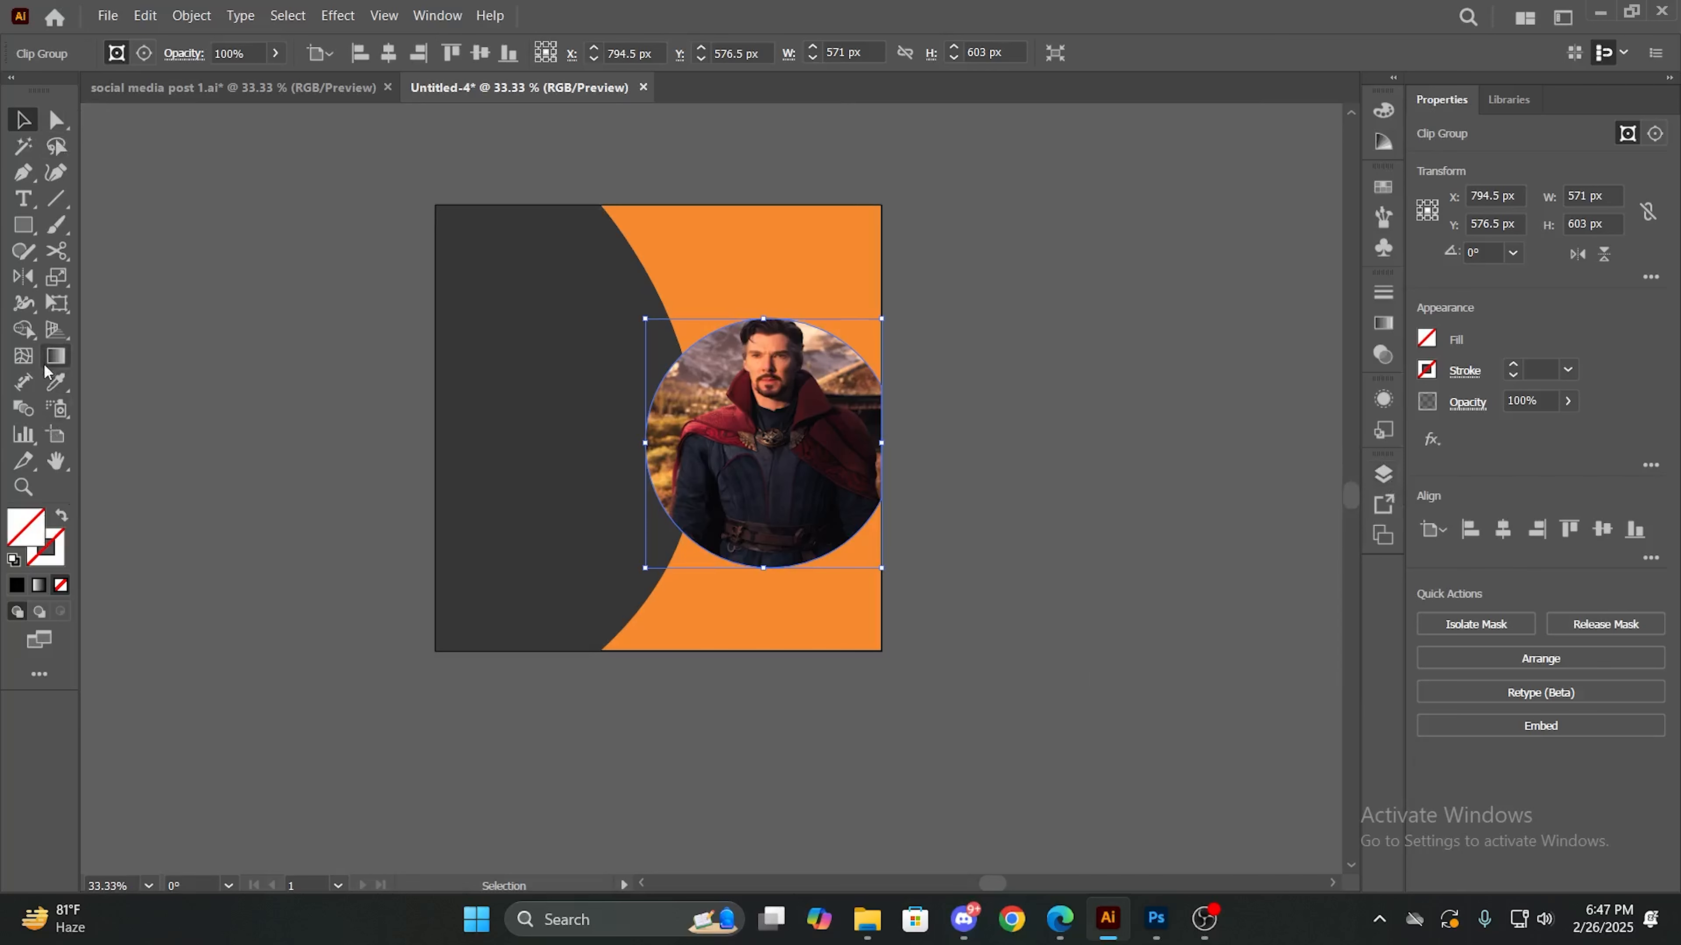
pyautogui.click(29, 228)
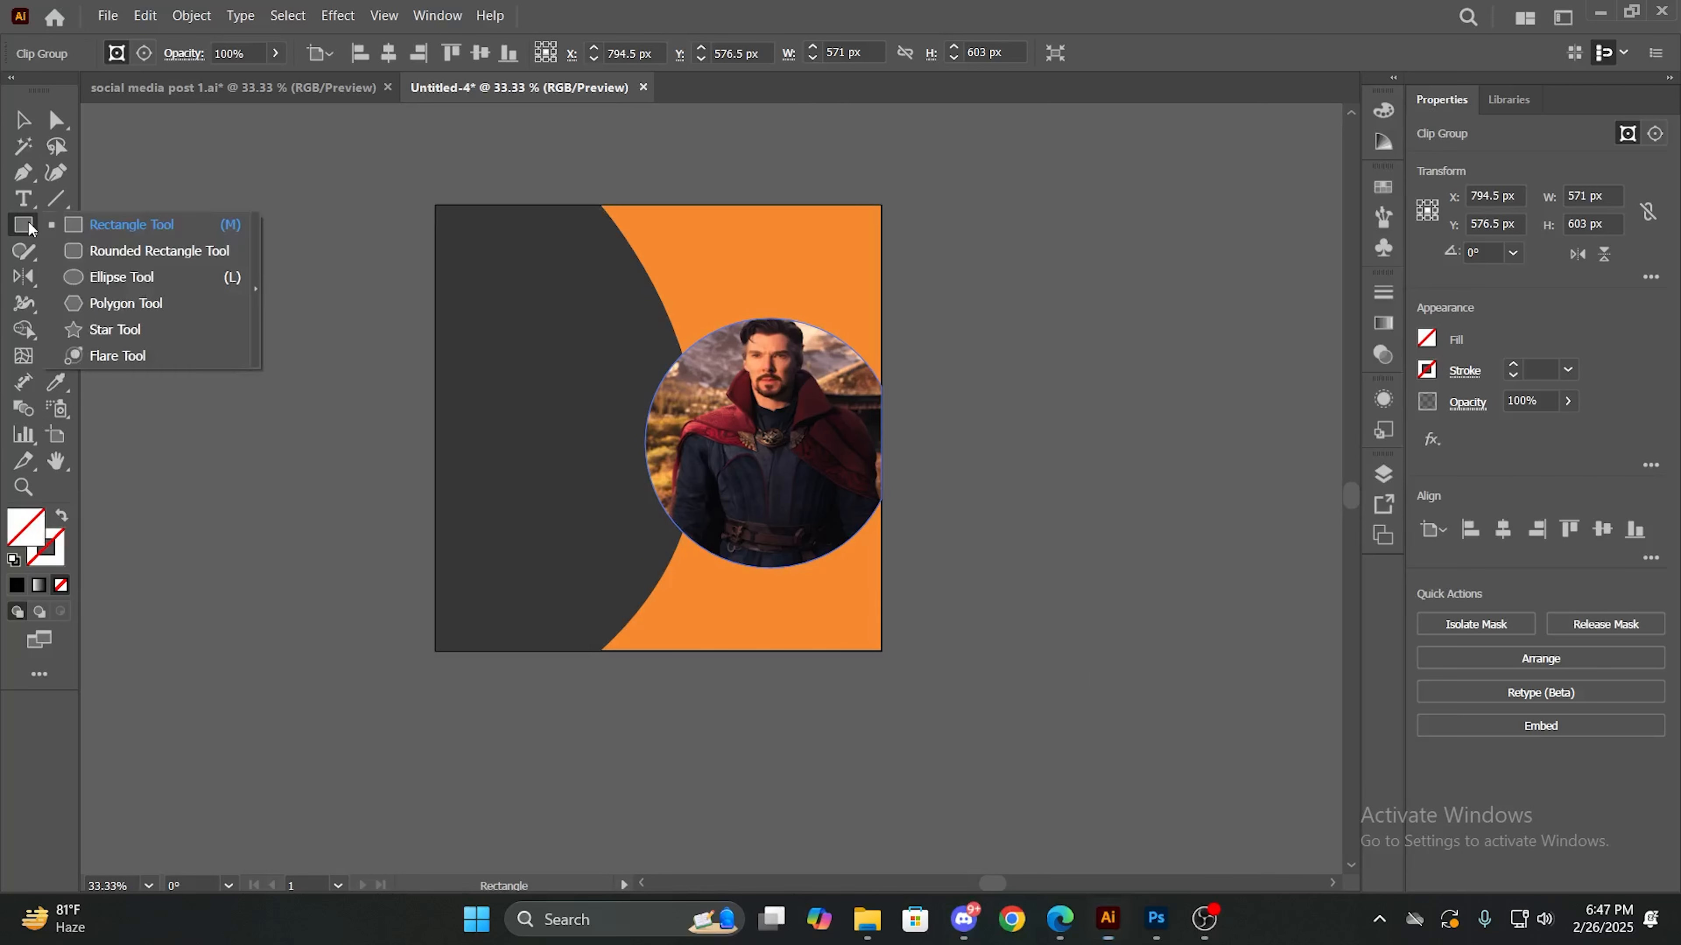
pyautogui.click(405, 163)
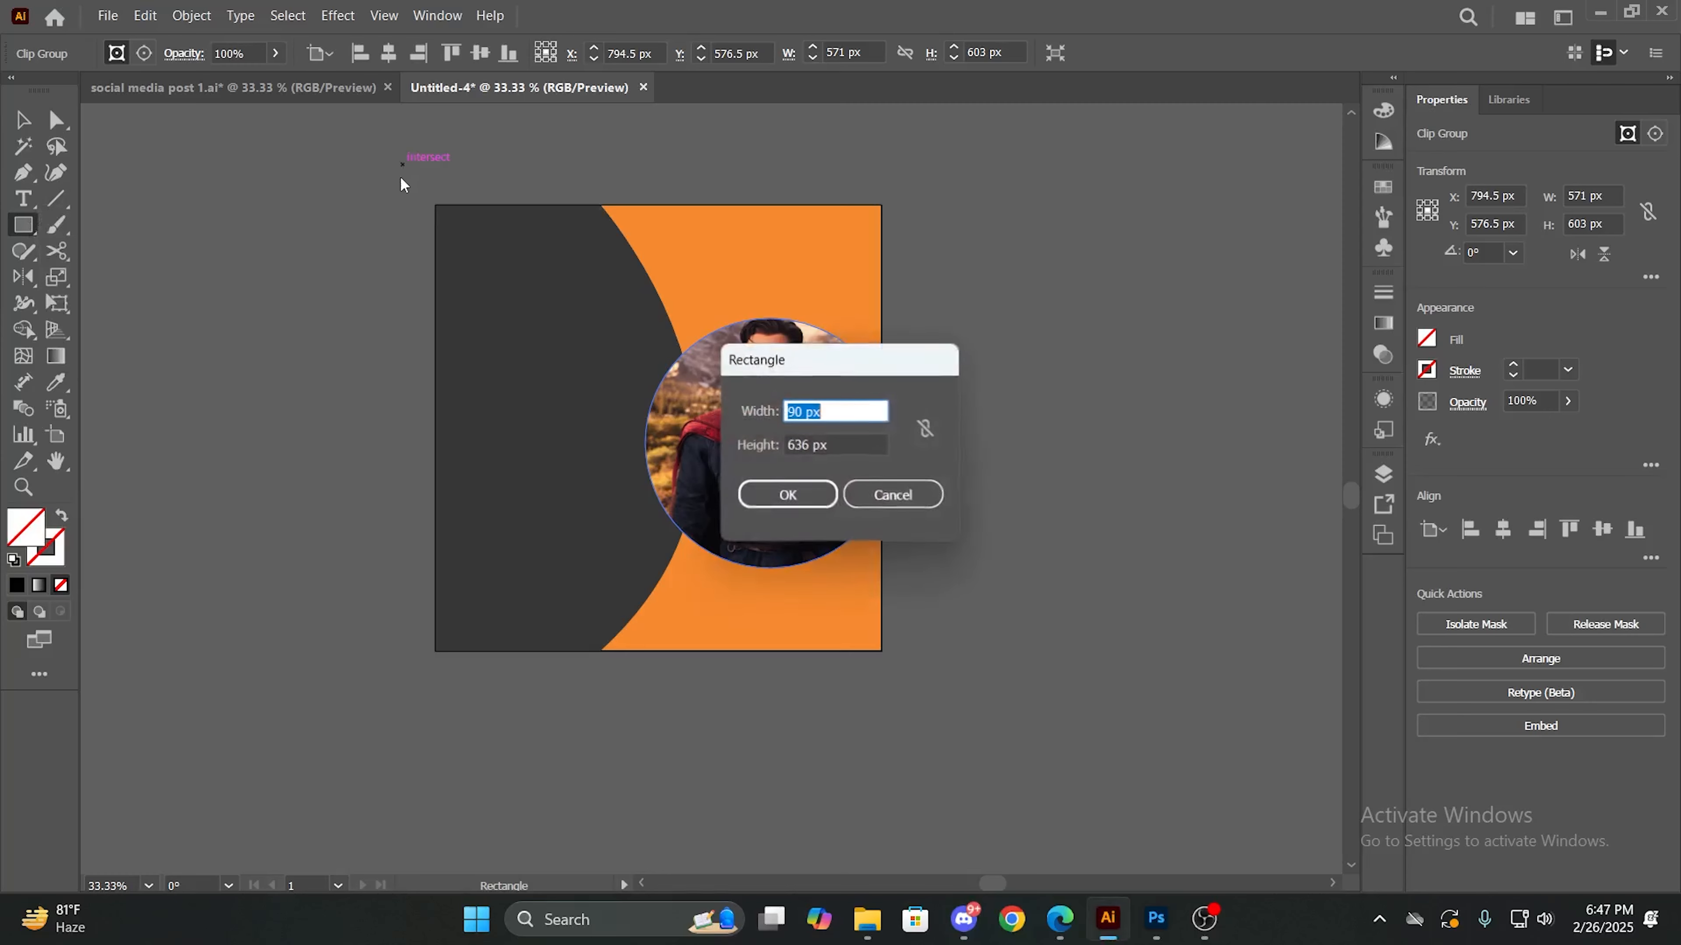
pyautogui.click(894, 485)
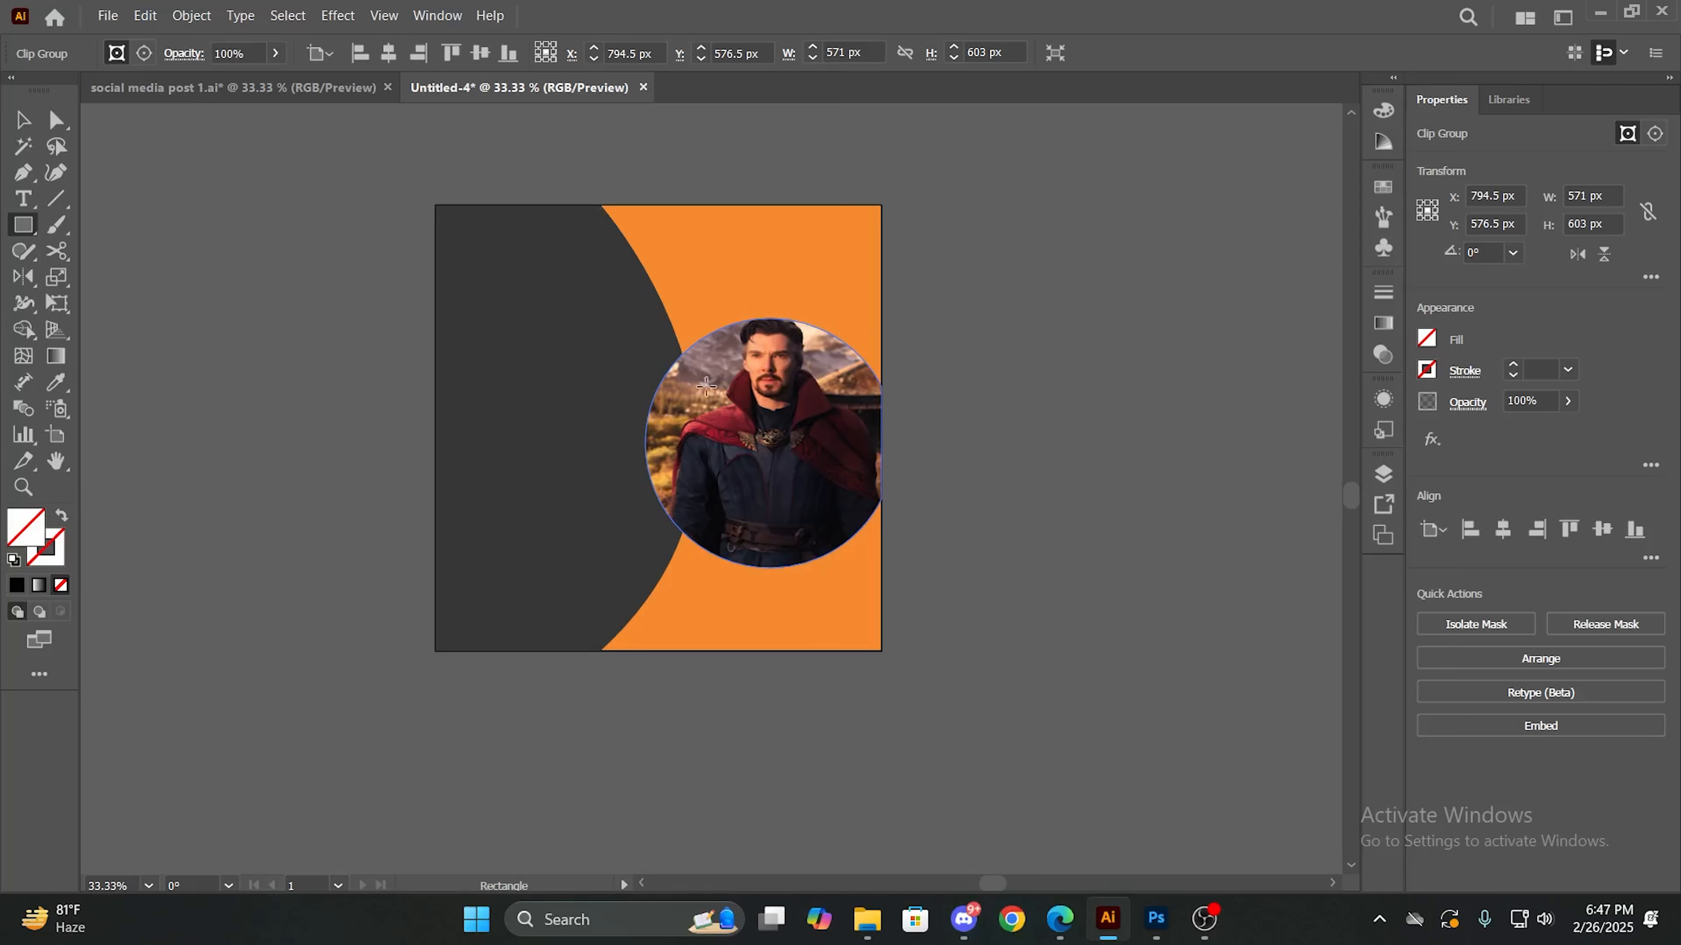
pyautogui.press('v')
pyautogui.click(1007, 355)
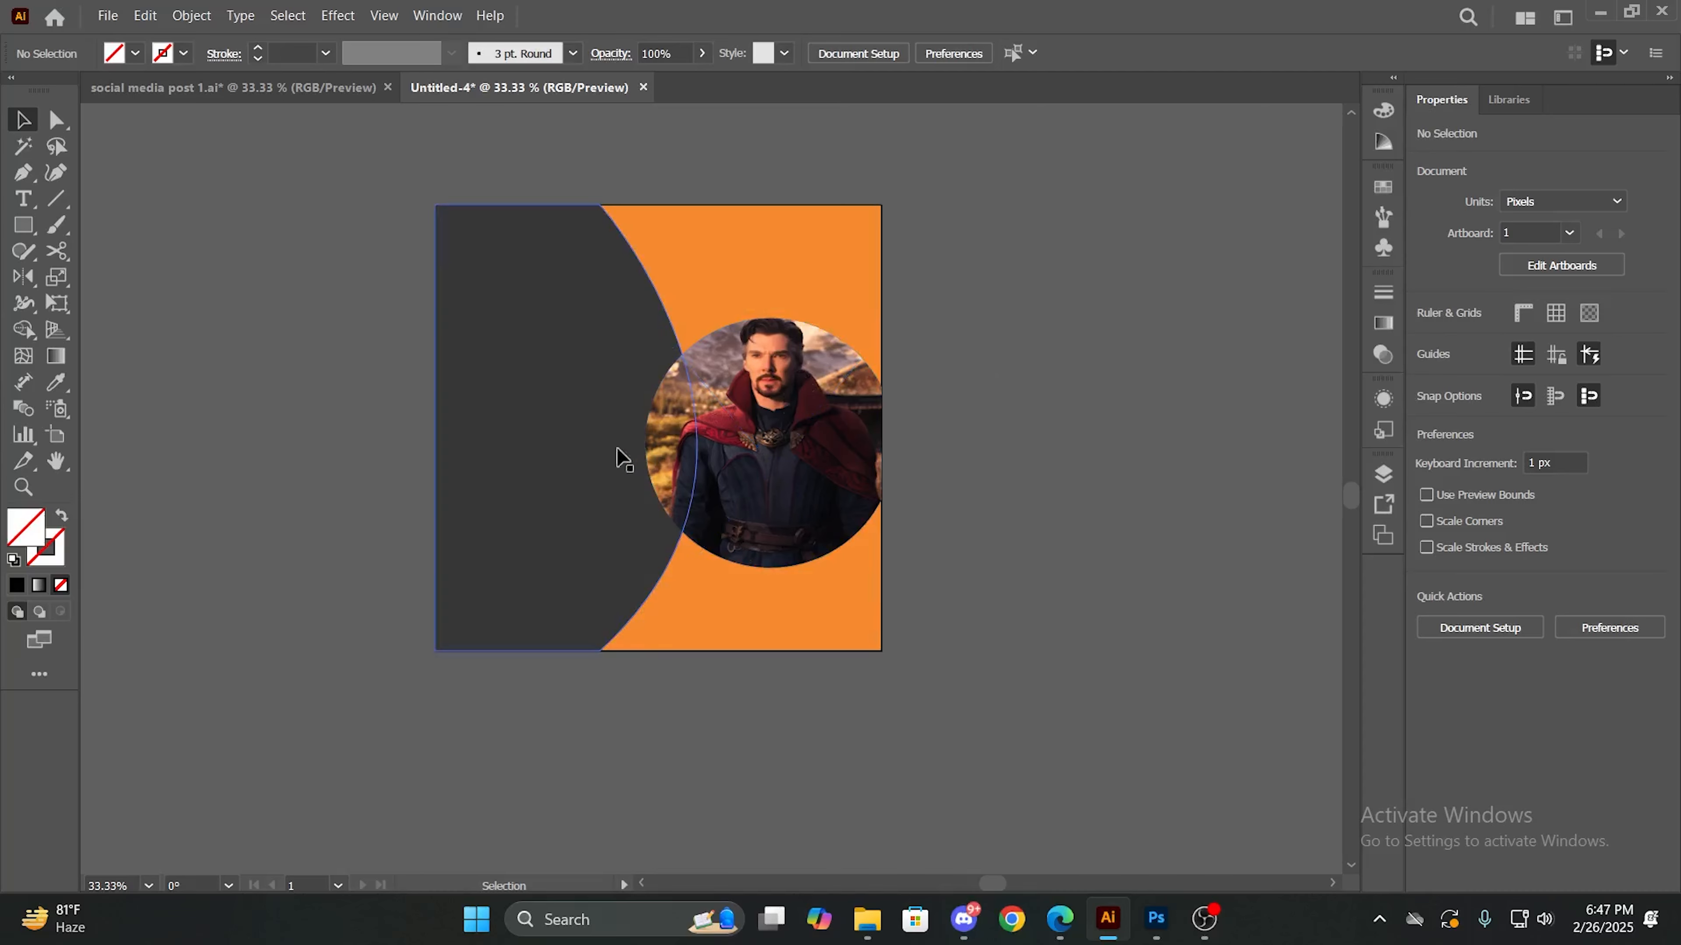
# - Fill the curved dark gray shape with the darker, near-black gray swatch and deselect it
pyautogui.click(591, 433)
pyautogui.click(134, 53)
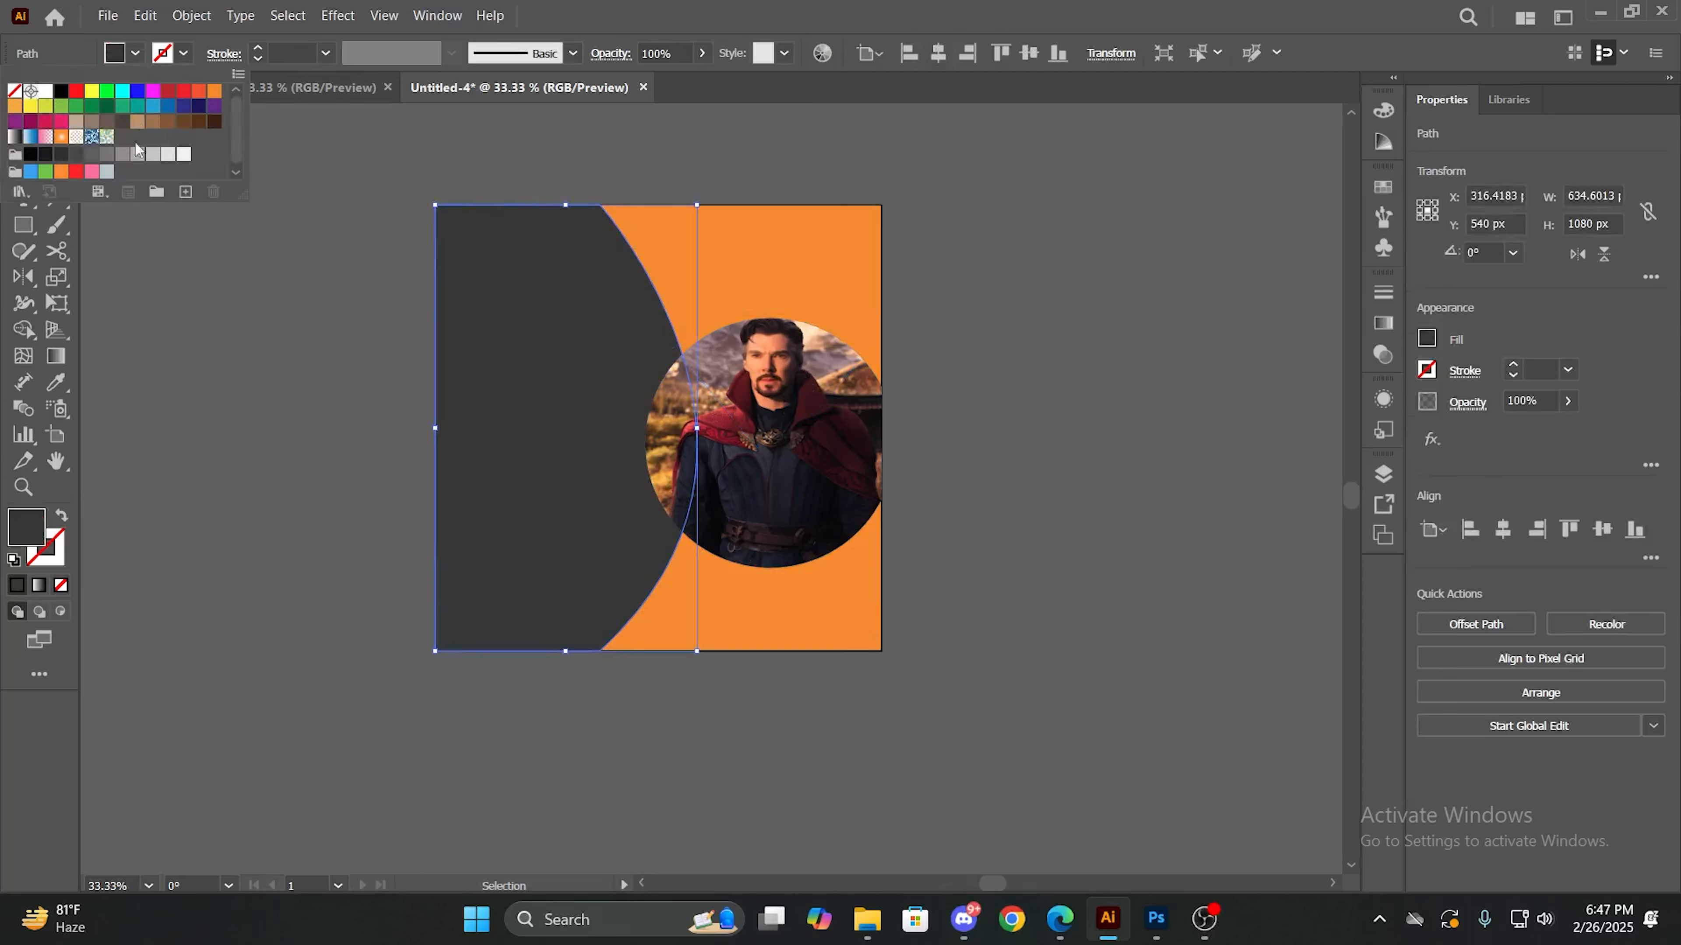
pyautogui.click(45, 155)
pyautogui.click(276, 541)
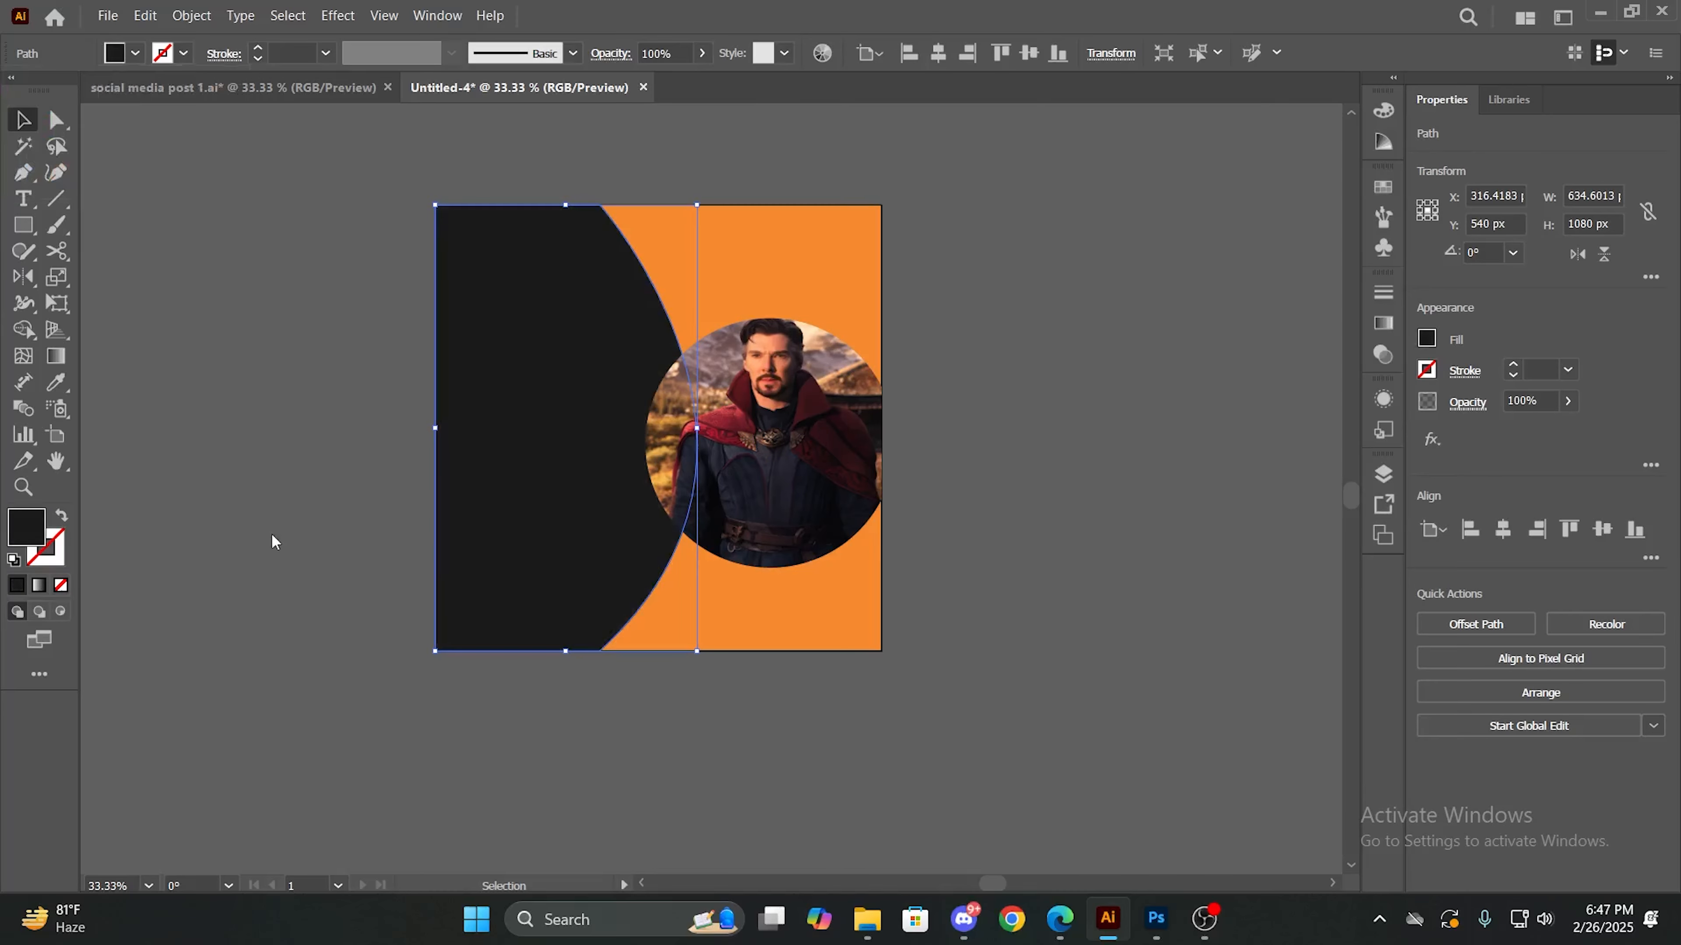
pyautogui.click(1118, 503)
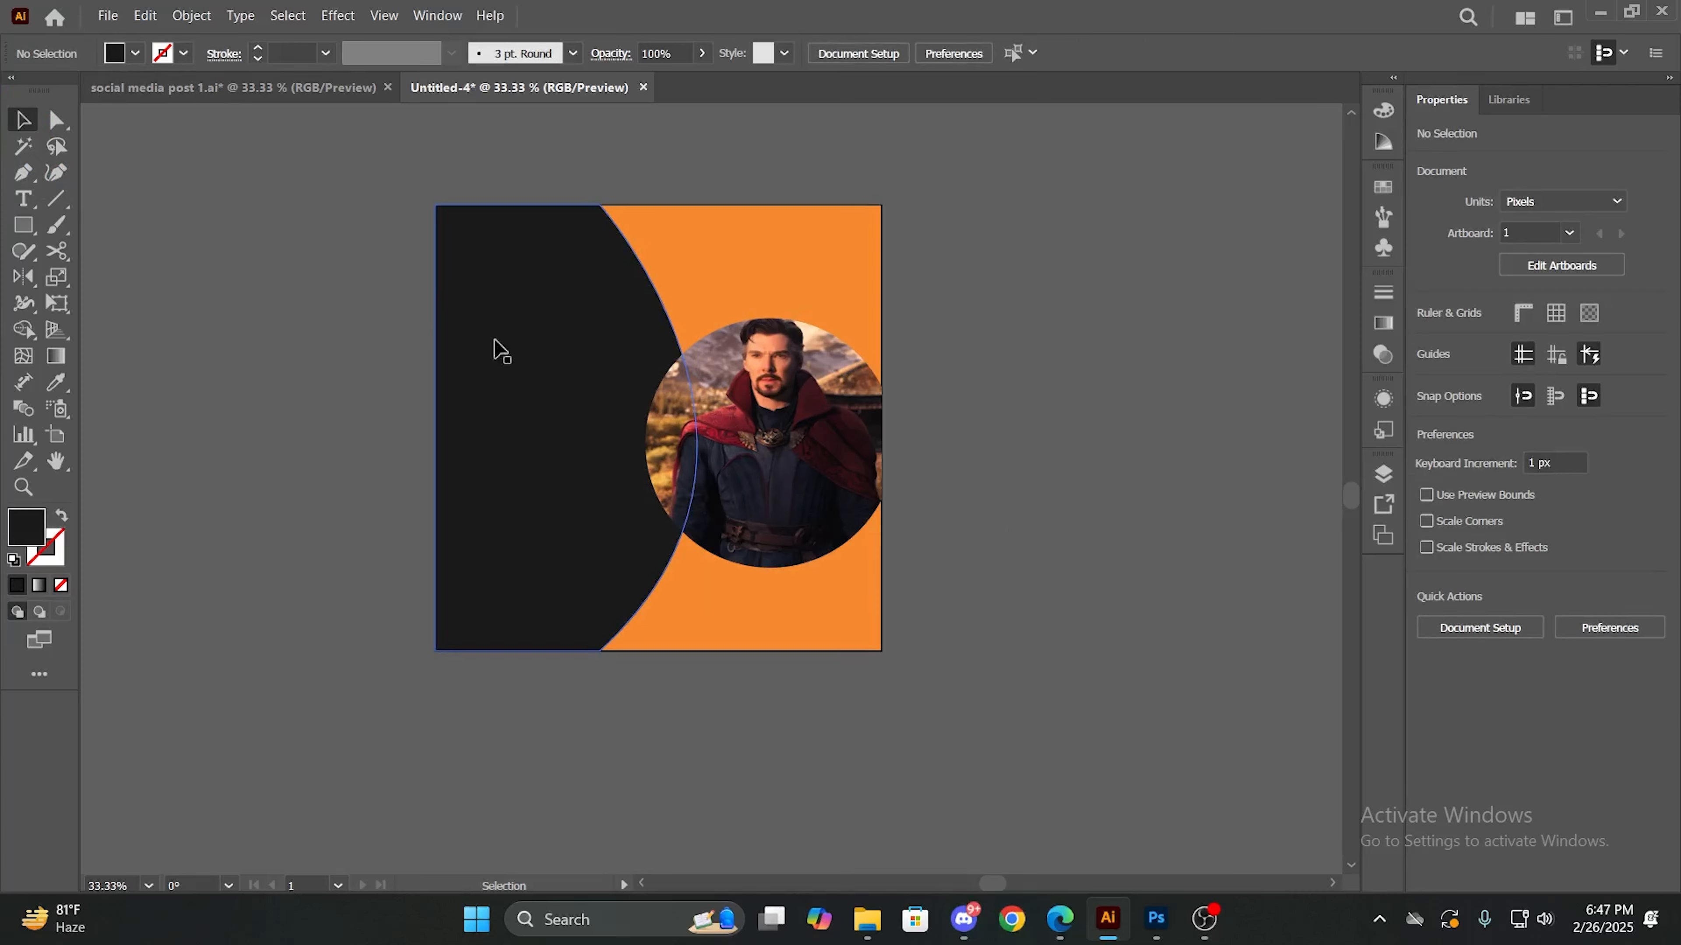
# - Add a placeholder text line on the upper part of the dark shape and set its size to 73 pt
pyautogui.click(15, 200)
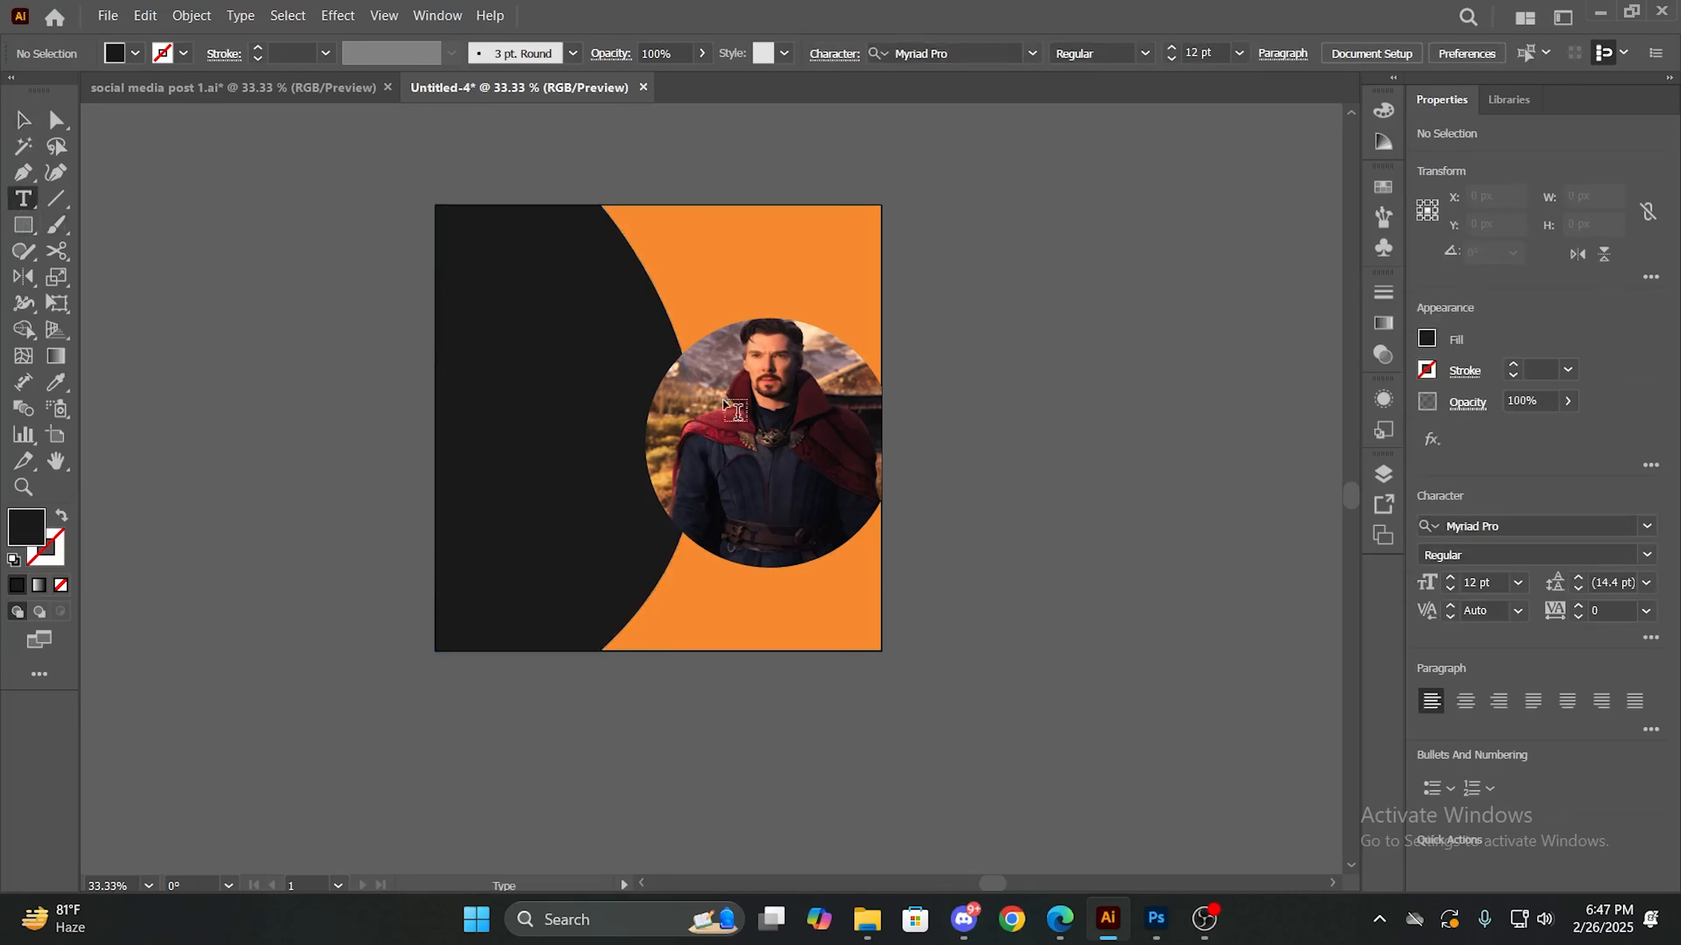
pyautogui.click(497, 312)
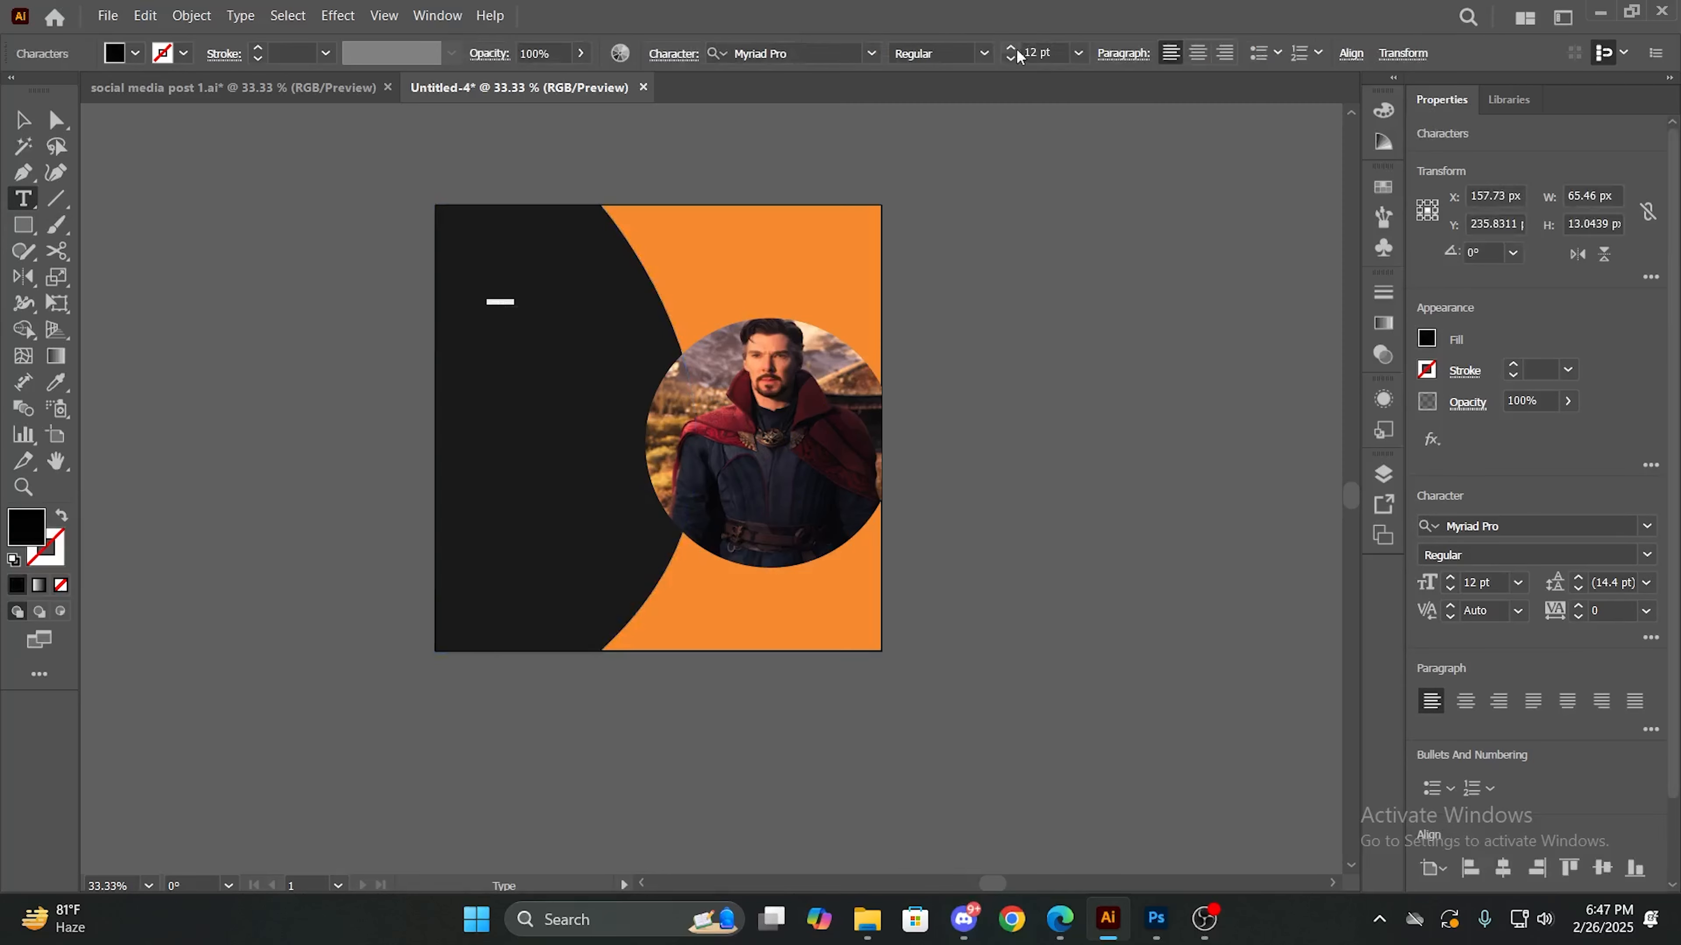
pyautogui.moveTo(1018, 50); pyautogui.dragTo(1013, 56)
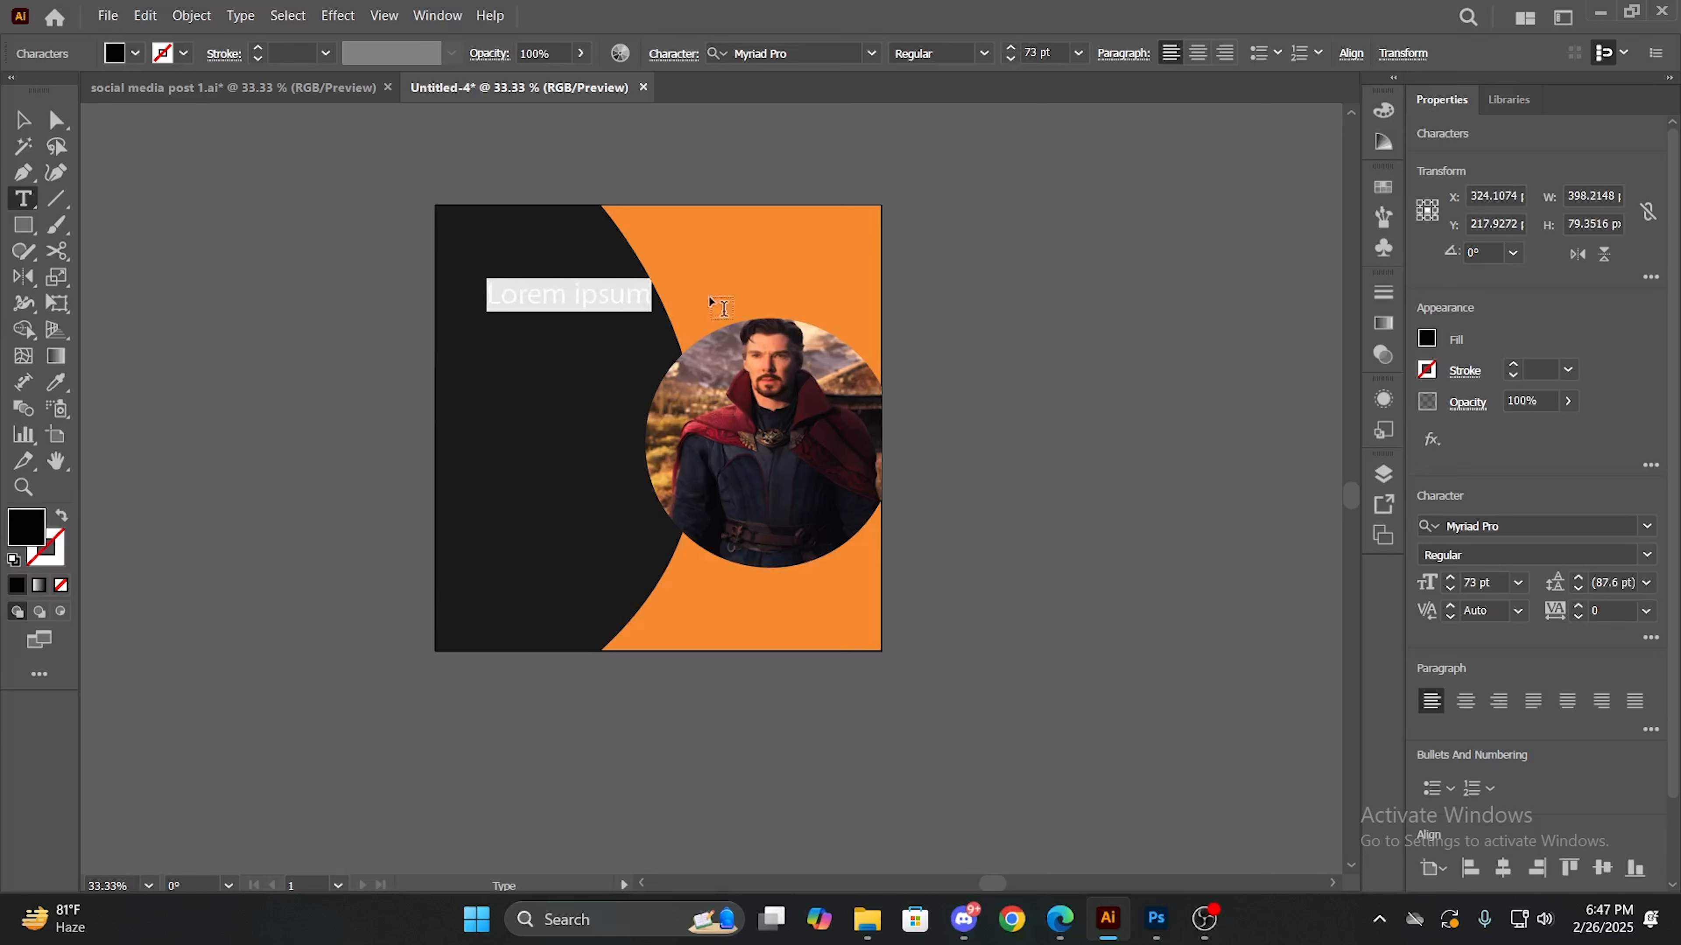
pyautogui.click(650, 288)
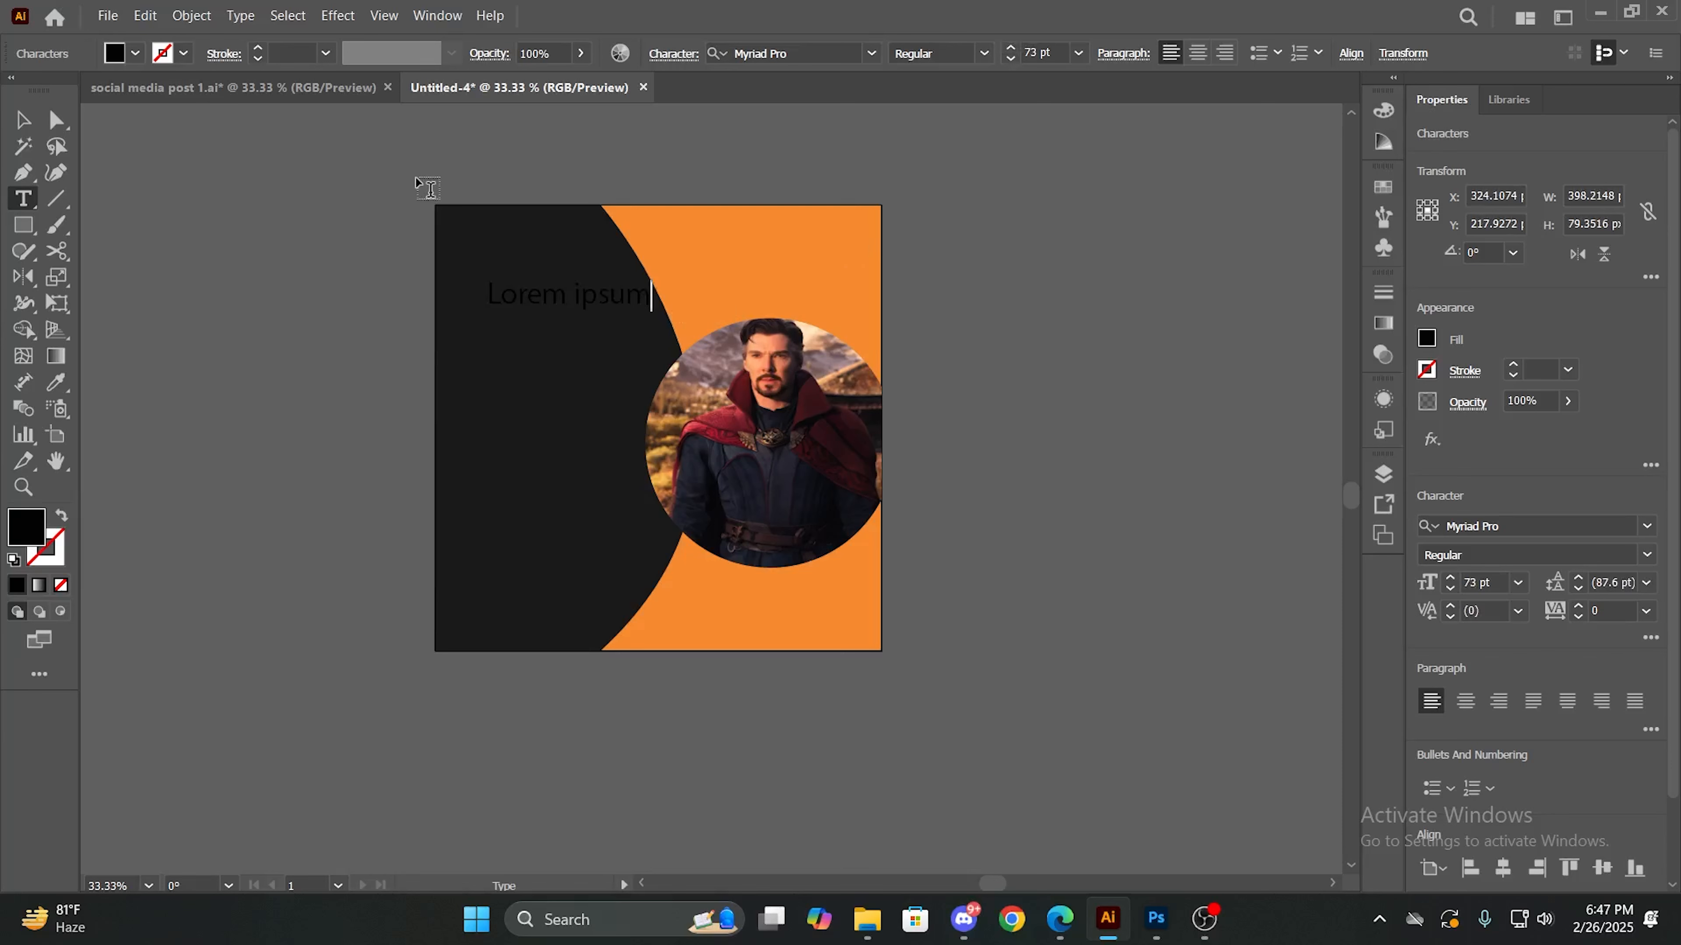
# - Fill the whole placeholder text line with the white swatch
pyautogui.moveTo(487, 291); pyautogui.dragTo(651, 299)
pyautogui.click(135, 53)
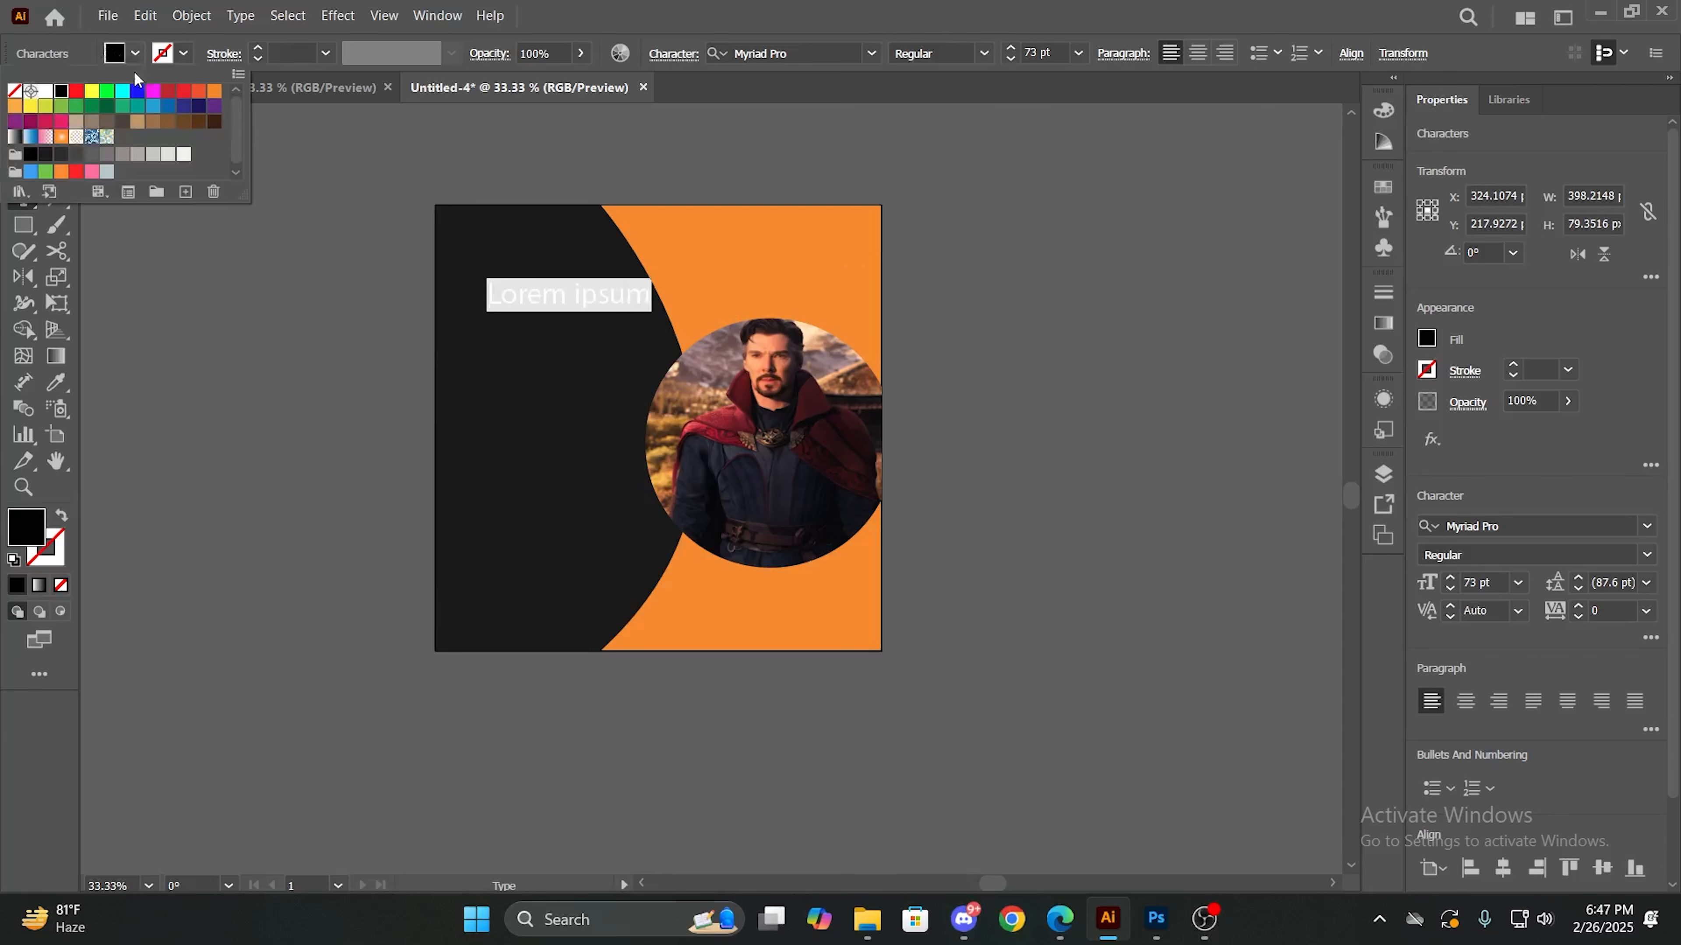
pyautogui.click(44, 91)
pyautogui.click(509, 410)
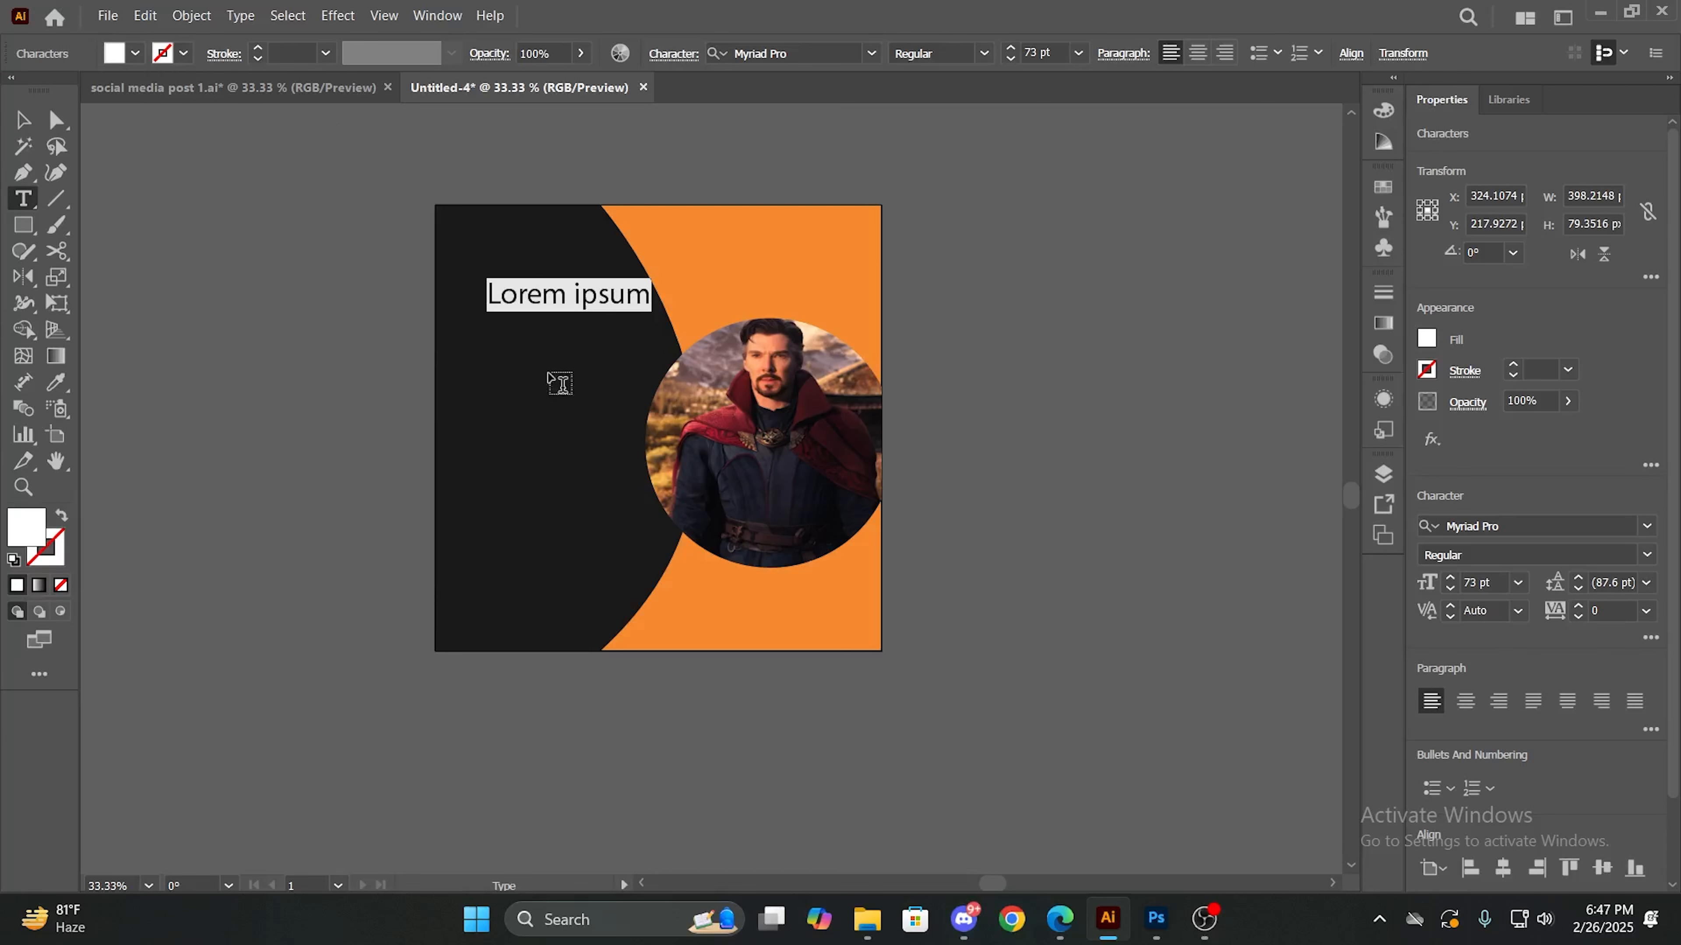
# - Replace the placeholder text with "WE ARE" and select all of it
pyautogui.click(646, 301)
pyautogui.press('BackSpace')
pyautogui.press('BackSpace')
pyautogui.press('BackSpace')
pyautogui.press('BackSpace')
pyautogui.press('BackSpace')
pyautogui.press('BackSpace')
pyautogui.press('BackSpace')
pyautogui.press('BackSpace')
pyautogui.press('BackSpace')
pyautogui.press('BackSpace')
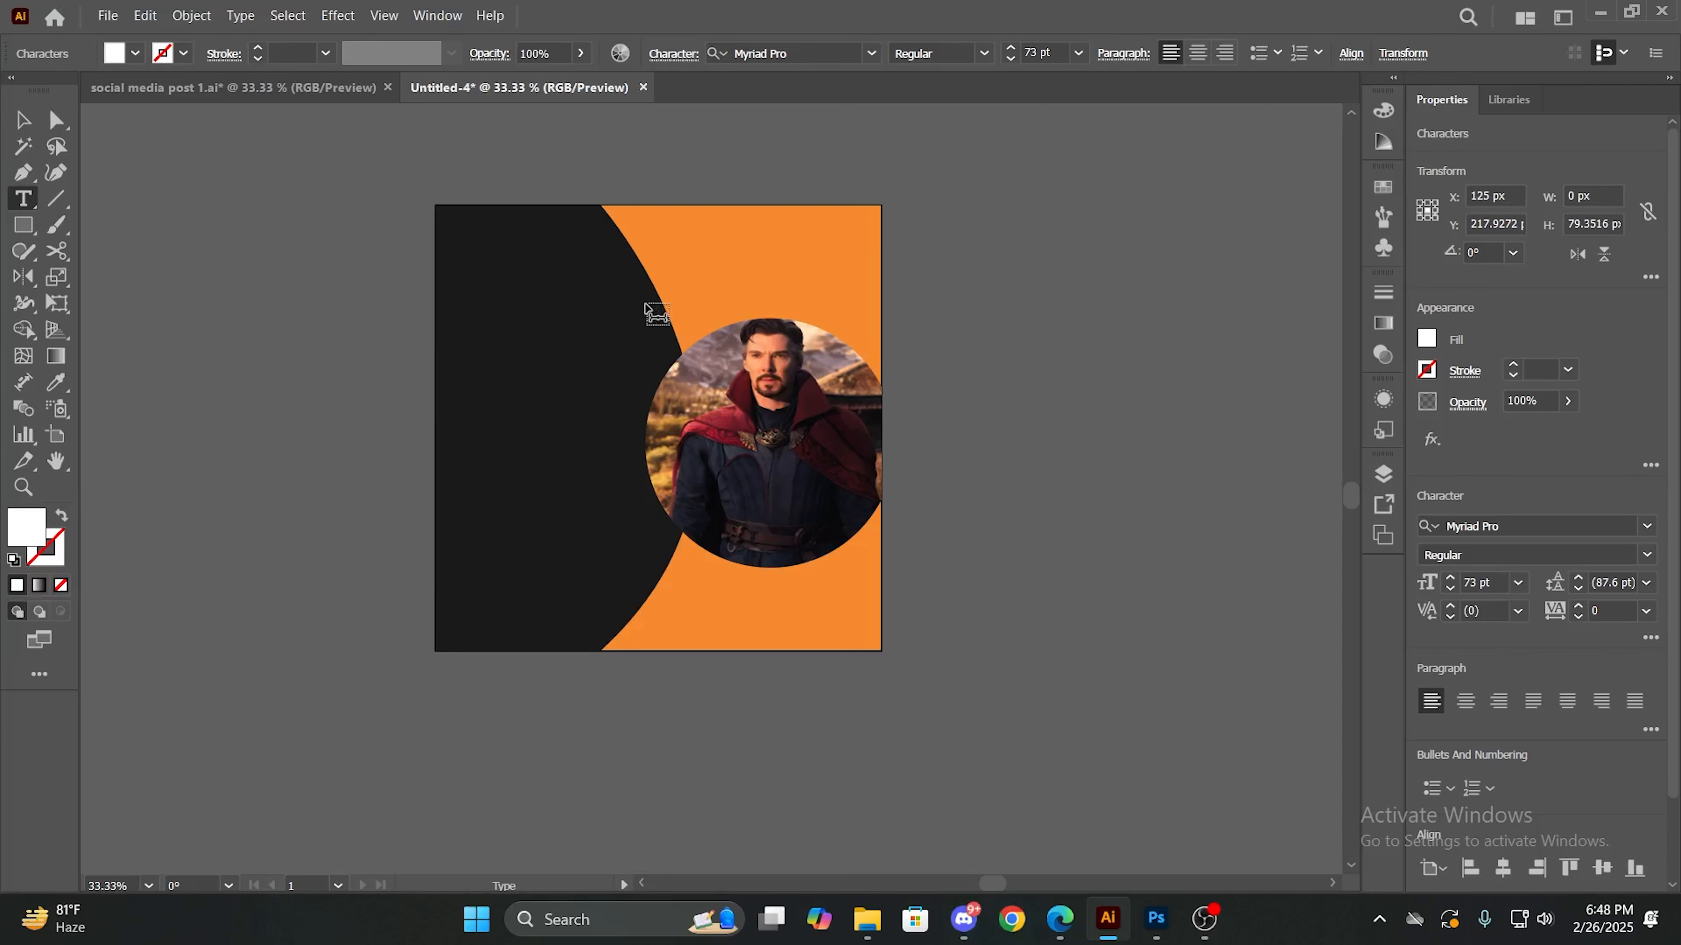
pyautogui.write('E ARE')
pyautogui.hotkey('ctrl', 'a')
pyautogui.write('W')
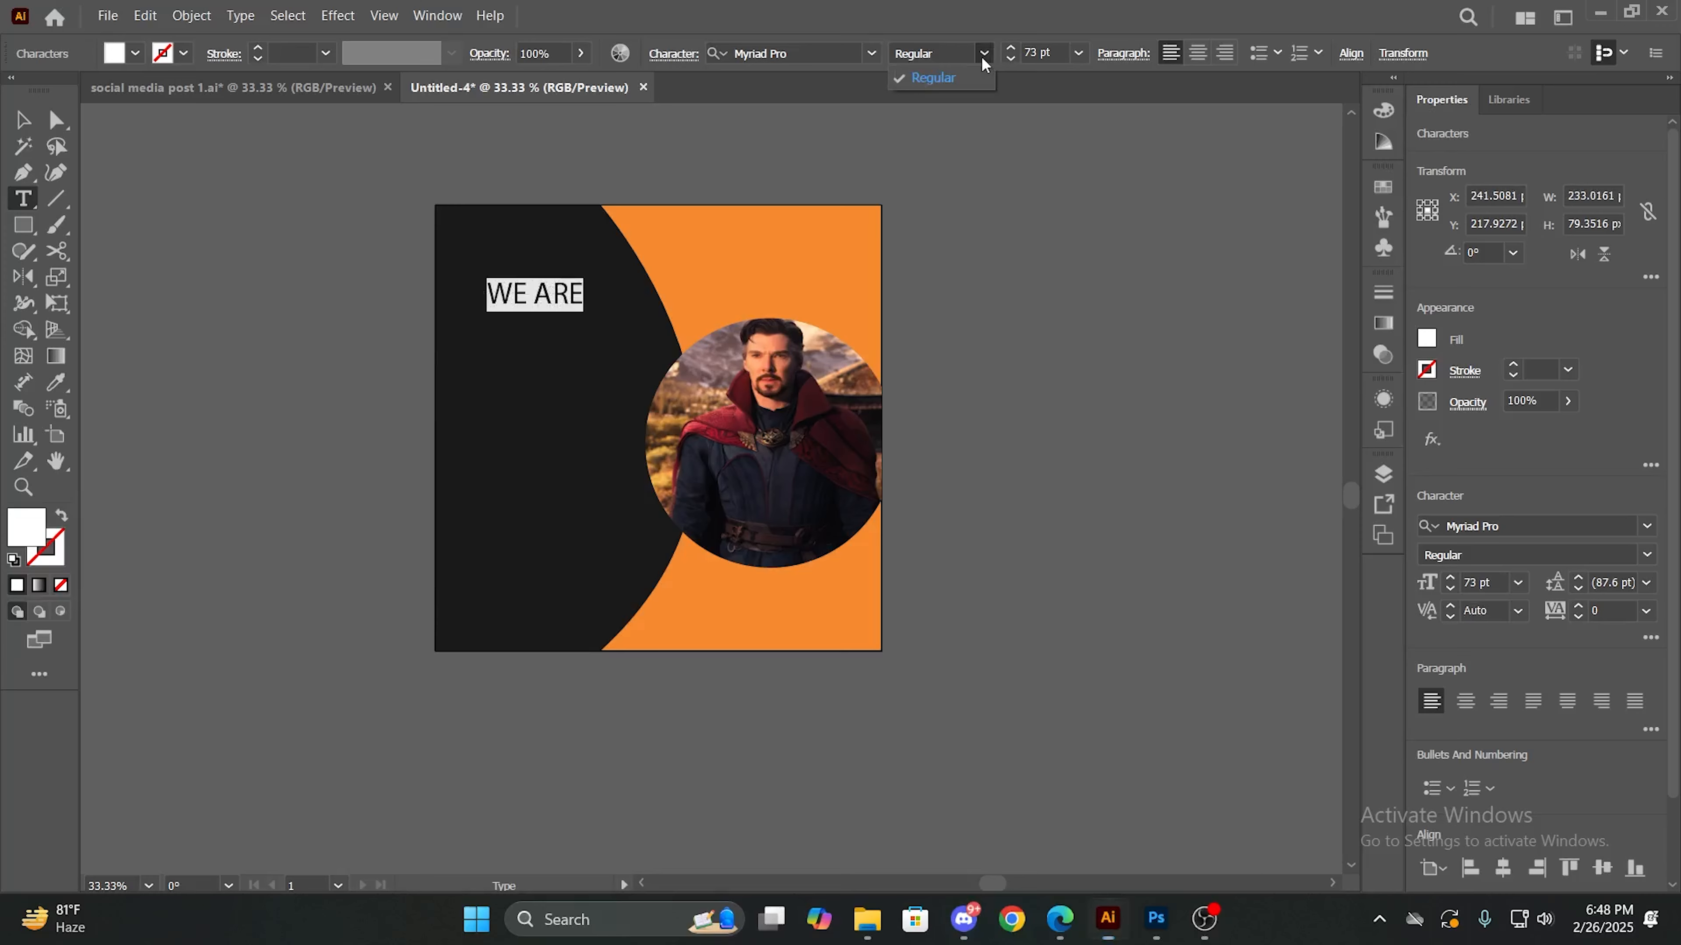
# - Set the "WE ARE" text in the LEMON MILK font, Light style, at 80 pt
pyautogui.click(872, 53)
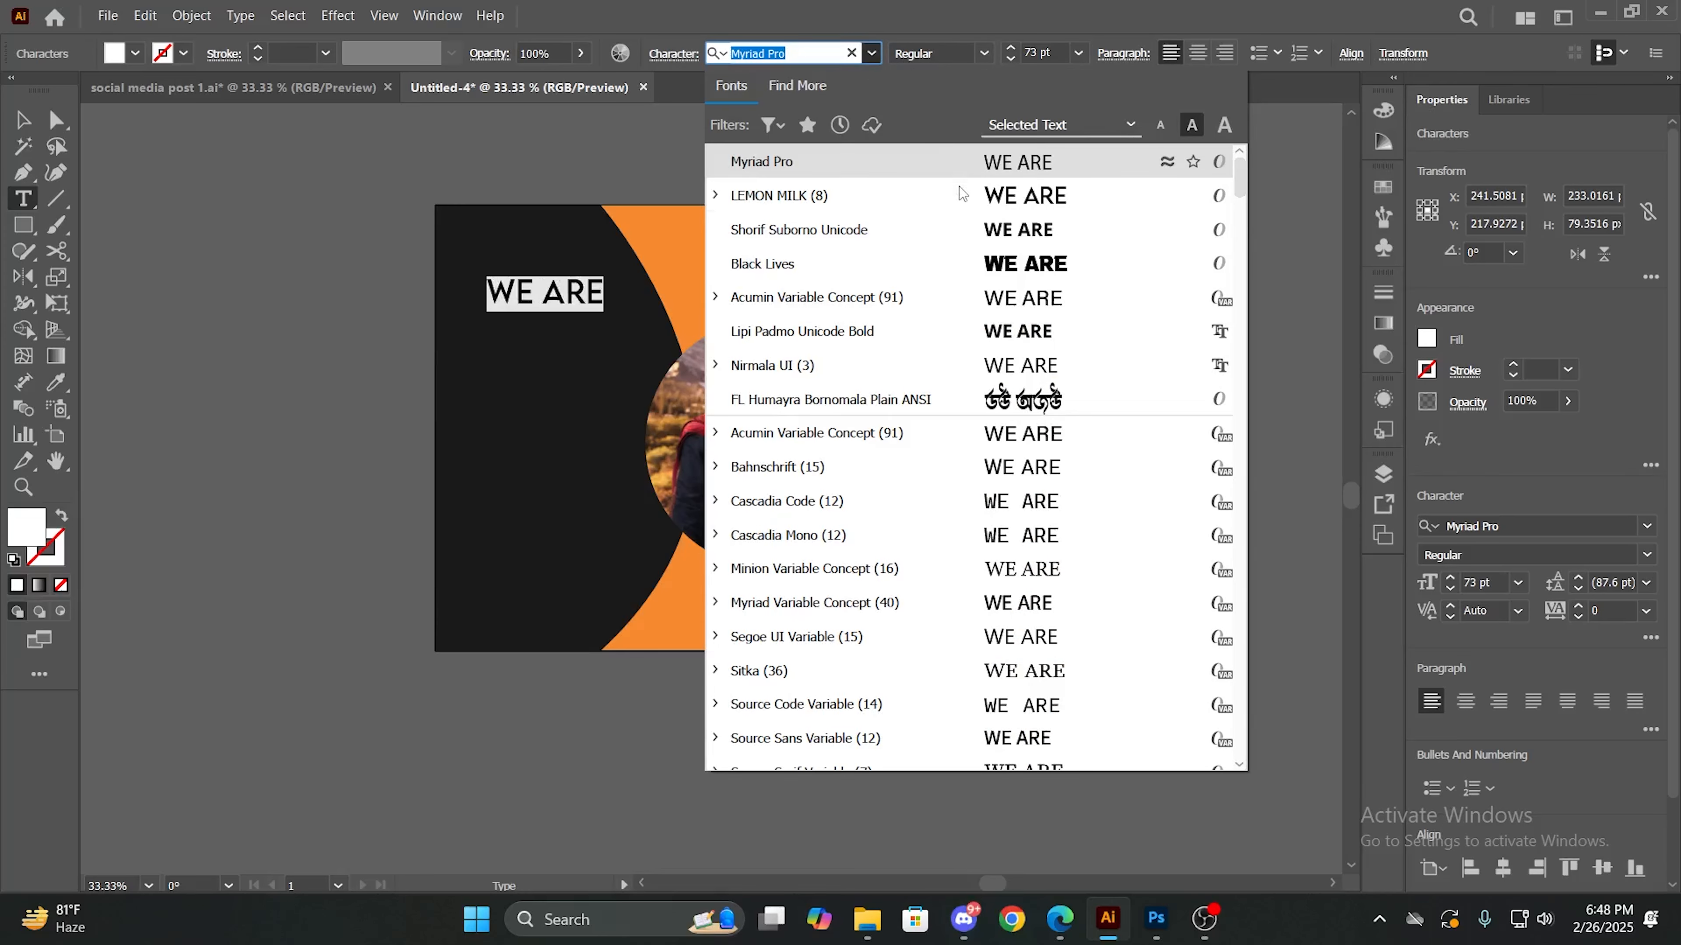
pyautogui.click(1017, 197)
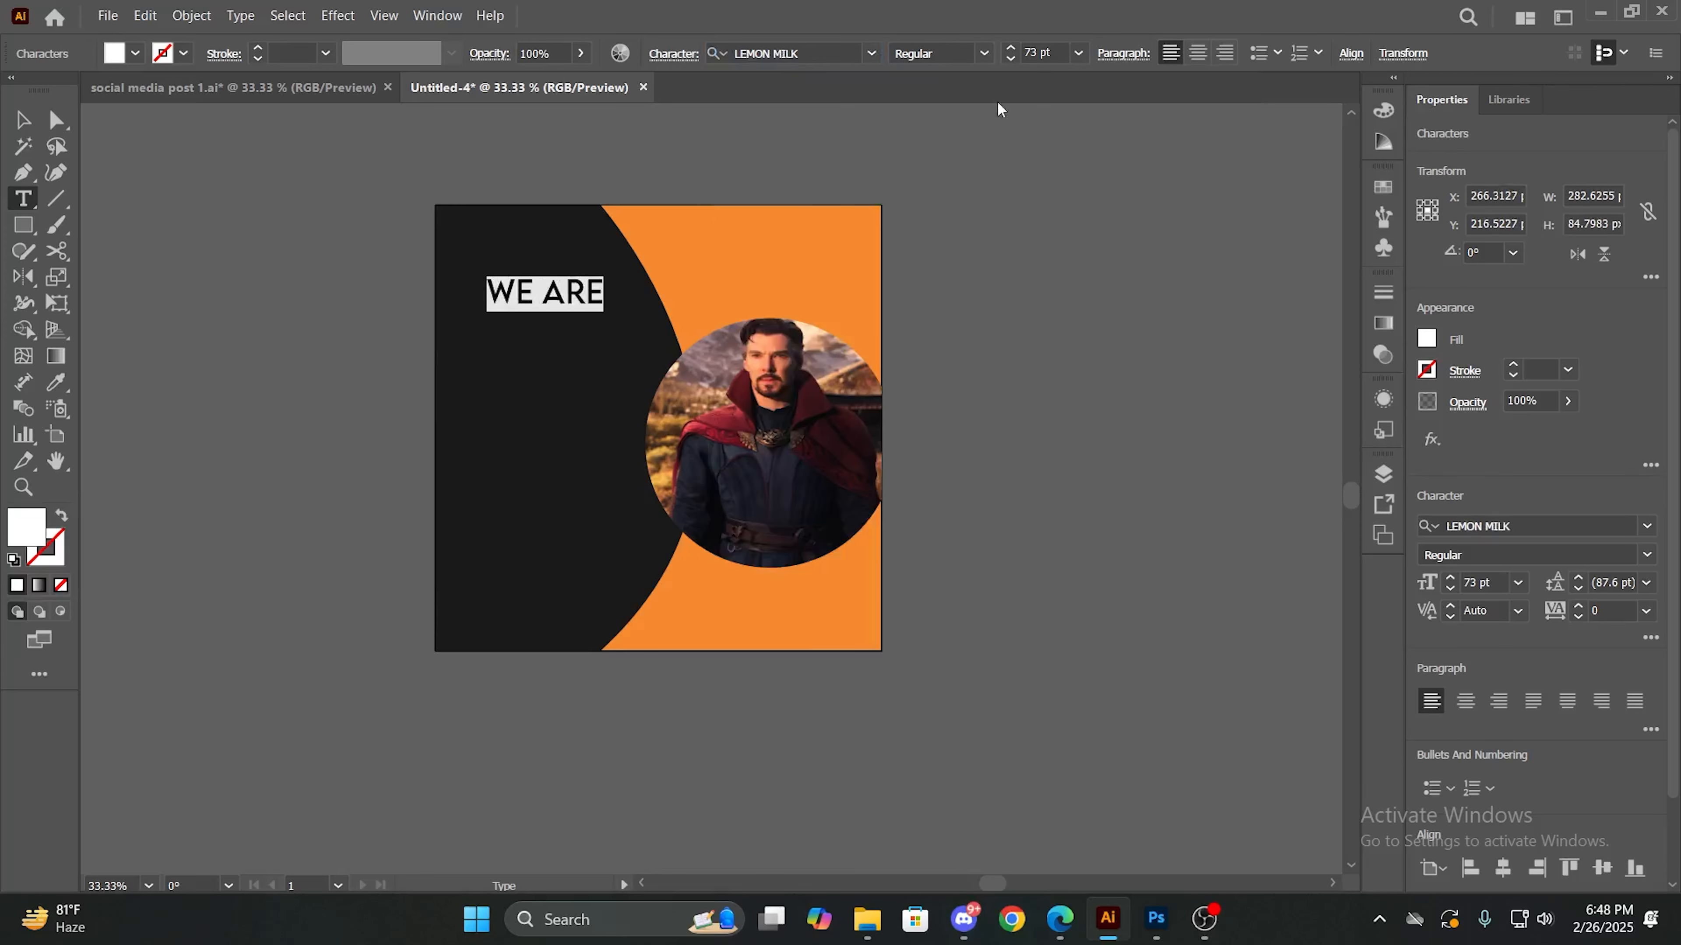
pyautogui.click(985, 54)
pyautogui.click(961, 77)
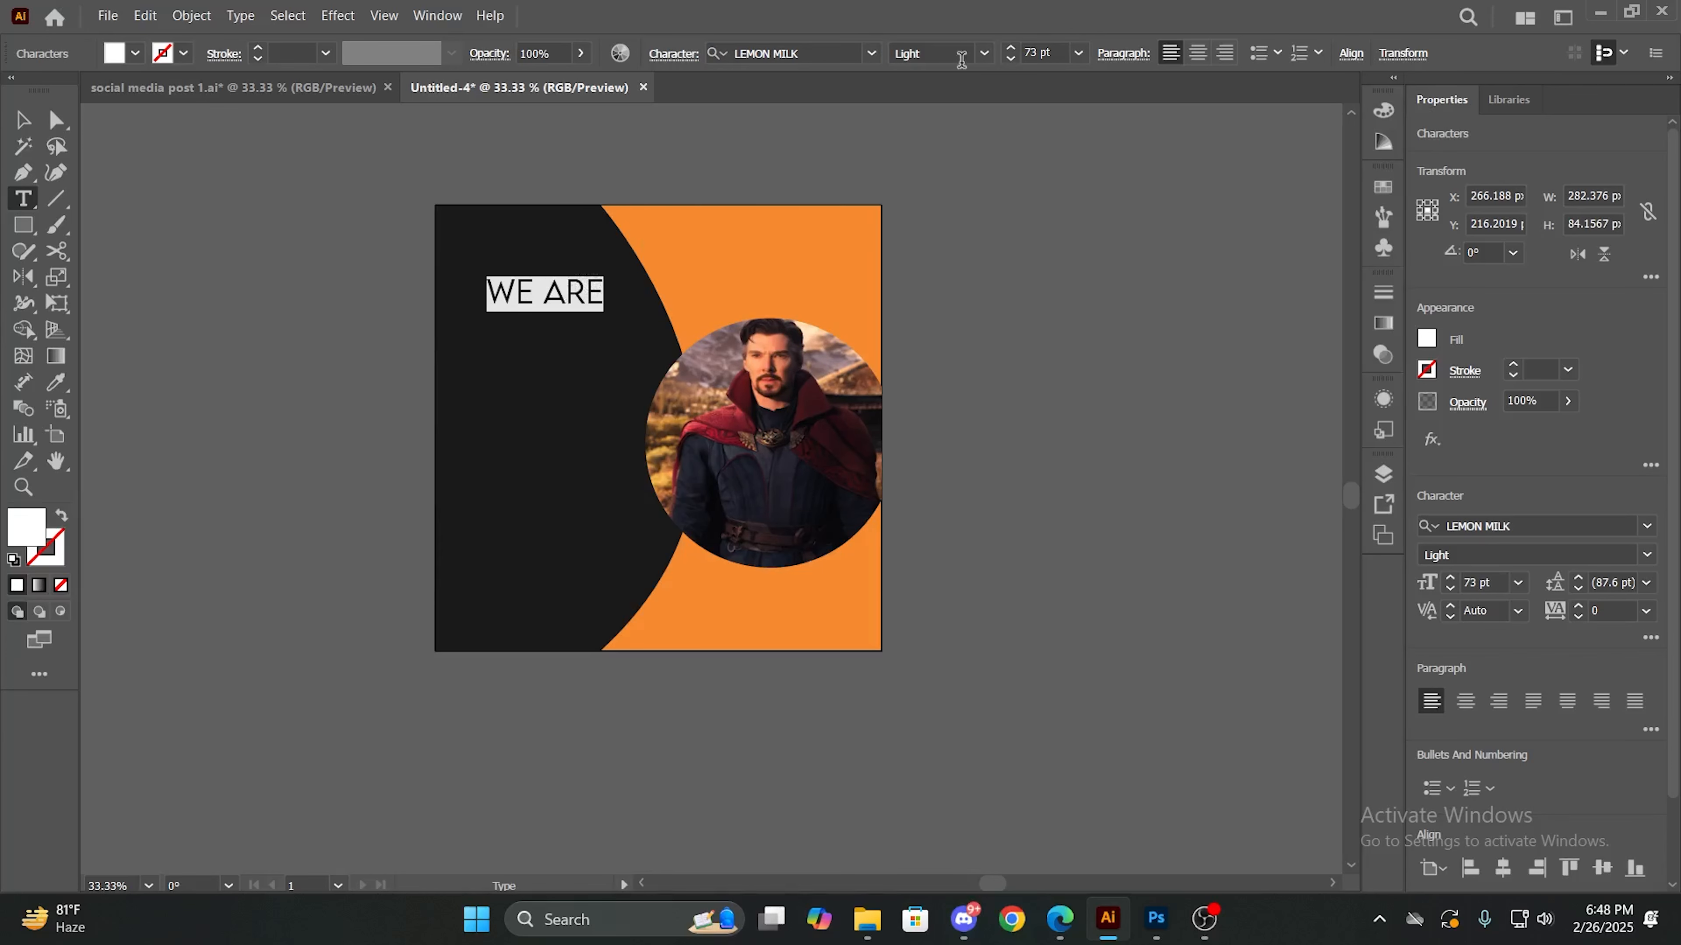
pyautogui.click(1011, 48)
pyautogui.click(1011, 48)
pyautogui.click(1011, 48)
pyautogui.click(1011, 48)
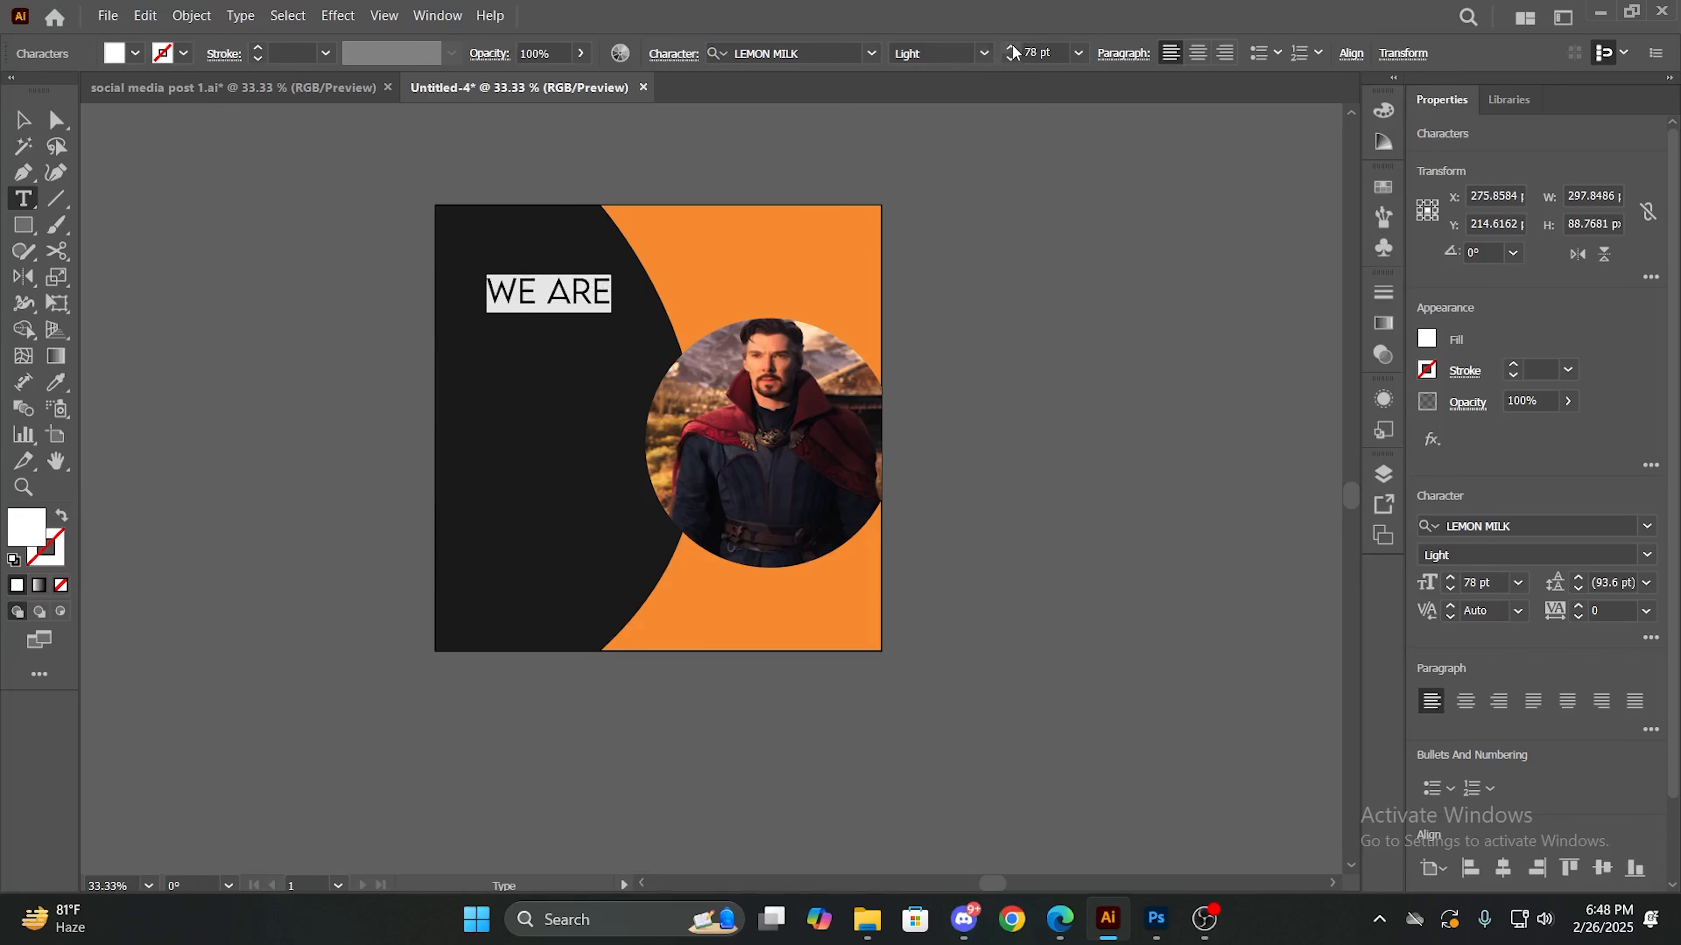
pyautogui.click(1010, 49)
pyautogui.click(1011, 48)
pyautogui.click(1011, 48)
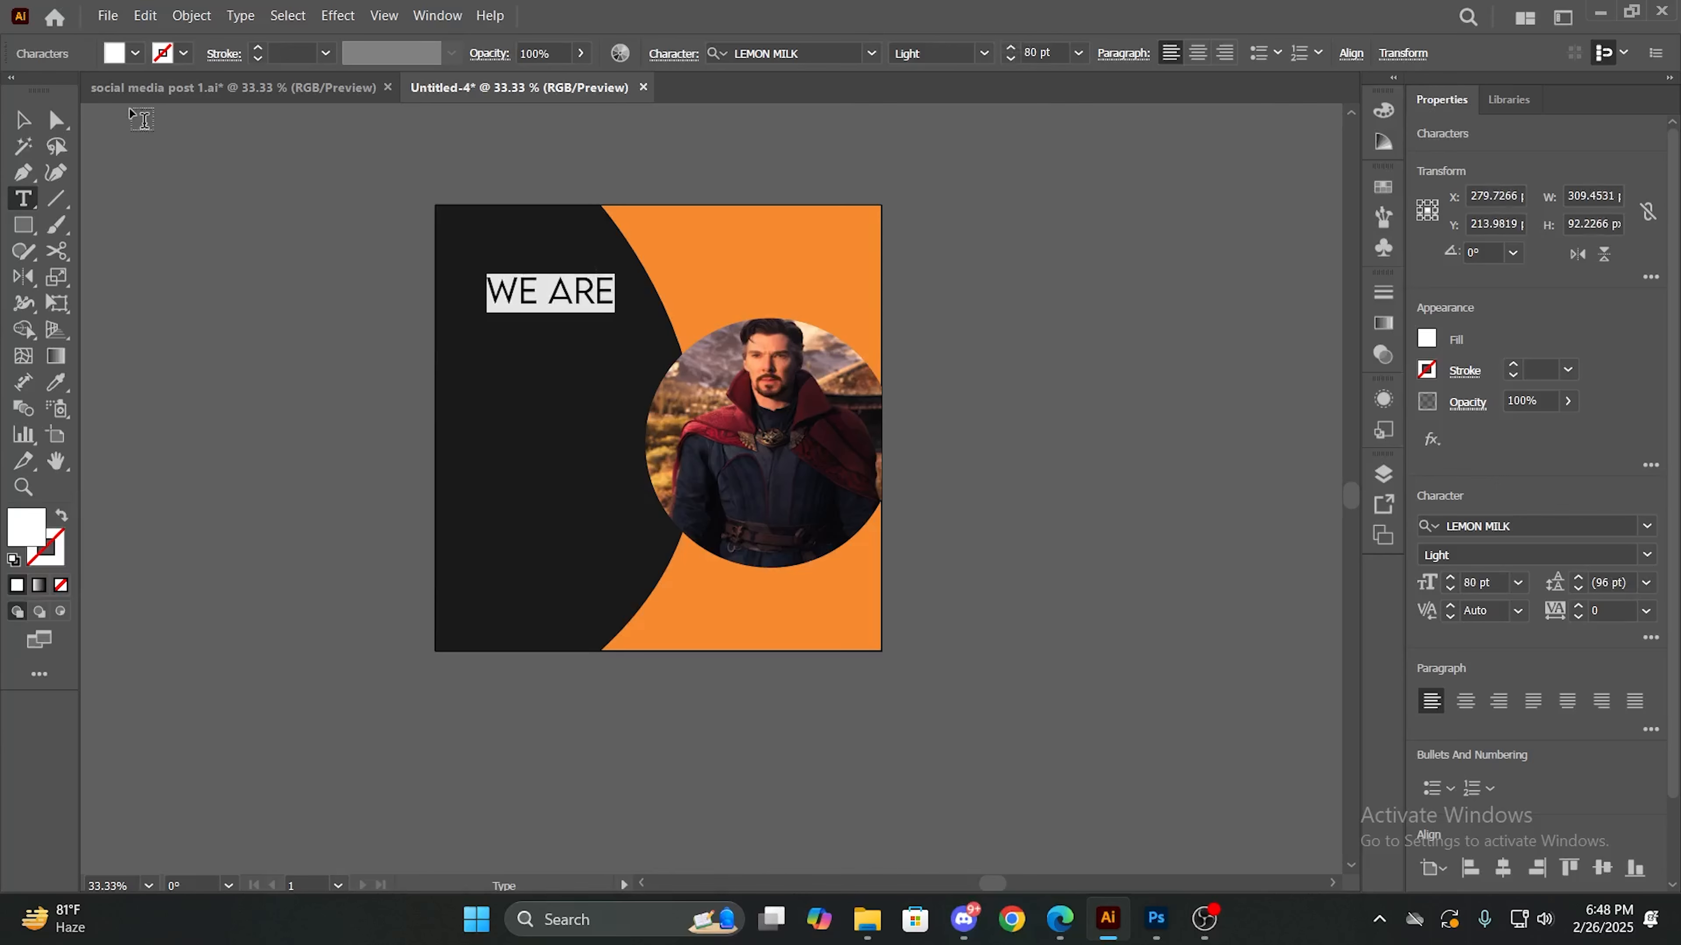
# - Move the "WE ARE" text up and left on the dark shape and place a copy of it just below
pyautogui.click(22, 120)
pyautogui.click(600, 334)
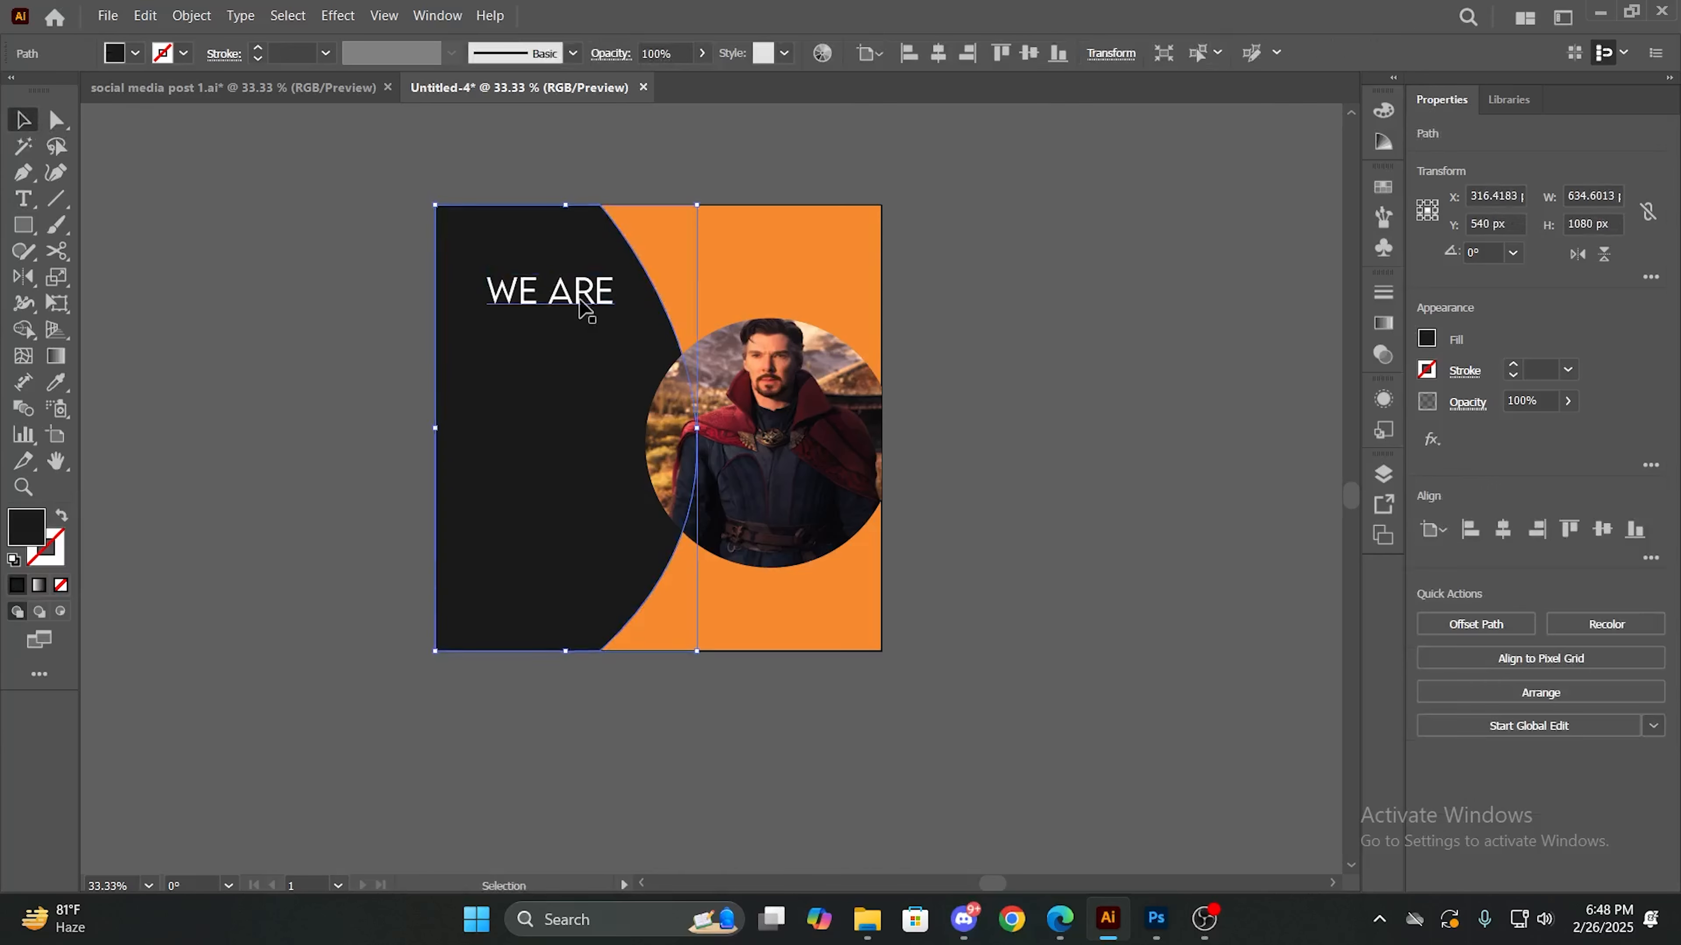
pyautogui.moveTo(584, 308); pyautogui.dragTo(528, 345)
pyautogui.click(371, 387)
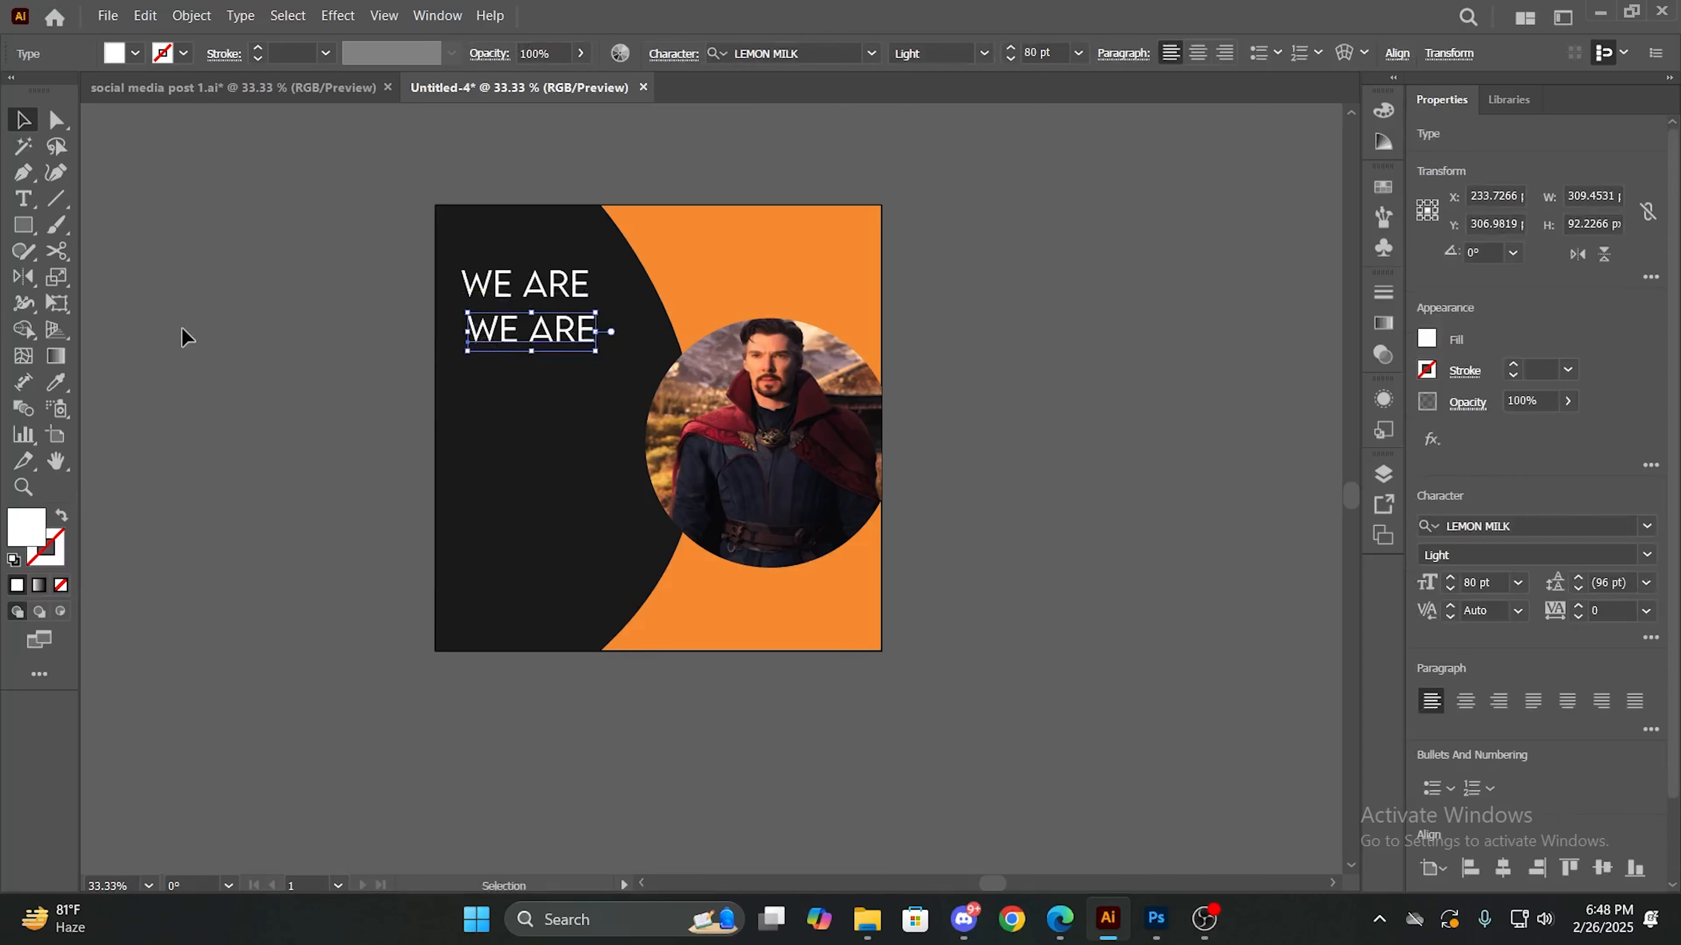
# - Show the rulers, try two vertical guides at X -521 px and -413 px beside the artboard, and remove them
pyautogui.hotkey('ctrl', 'r')
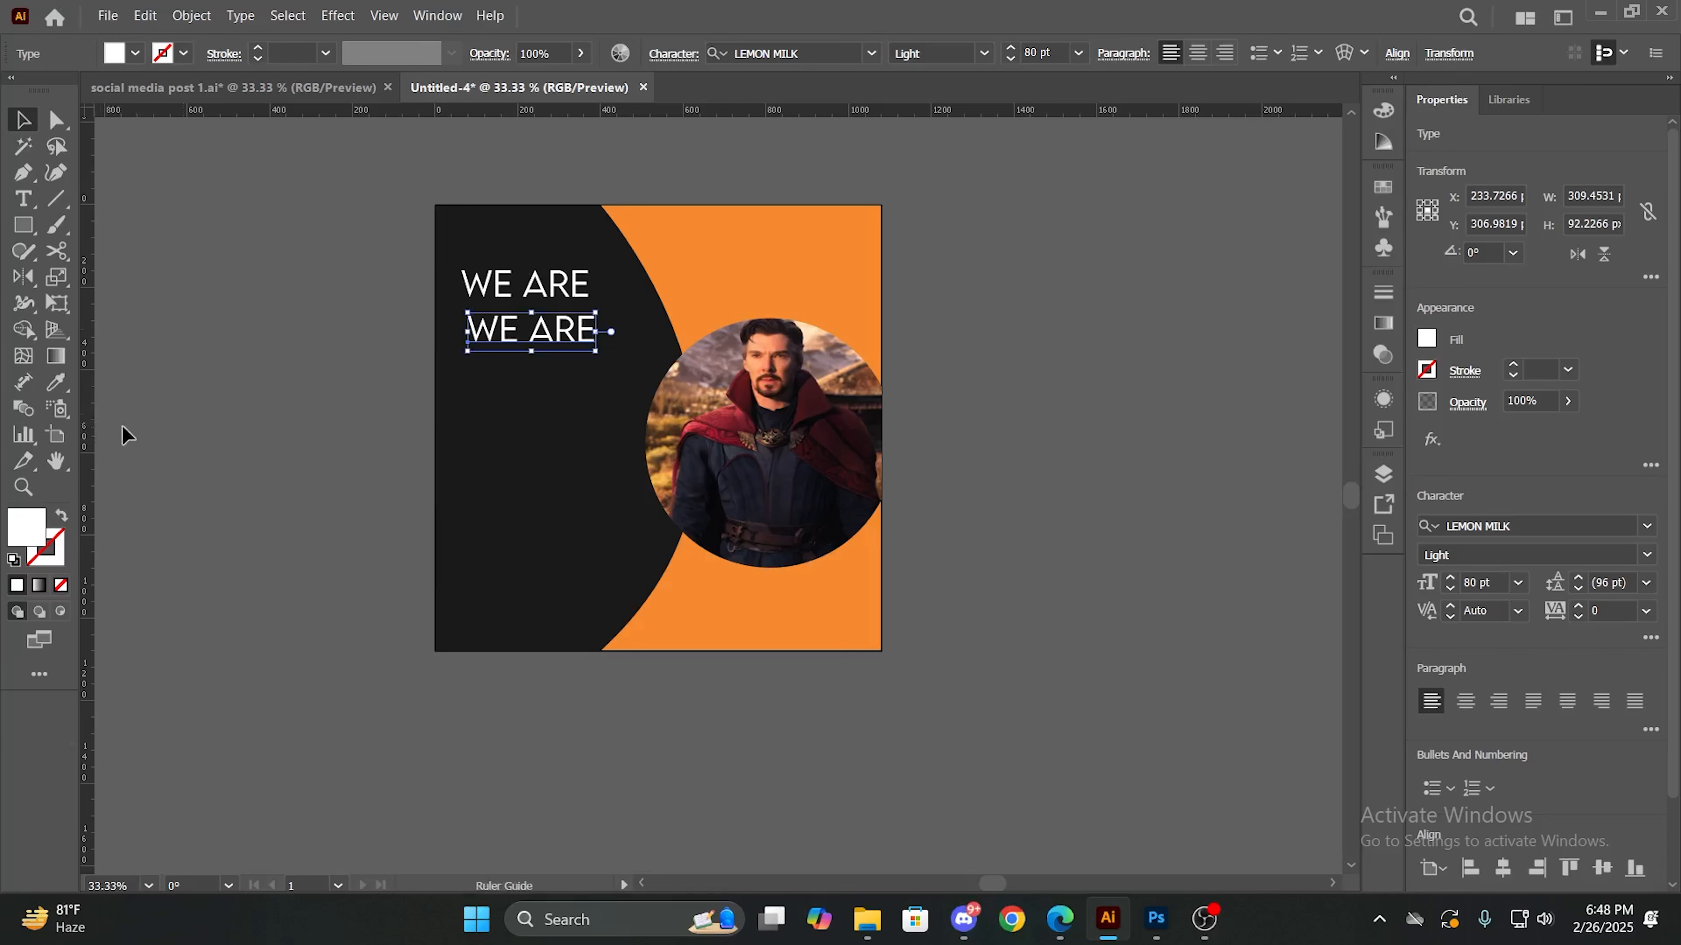
pyautogui.moveTo(122, 426); pyautogui.dragTo(220, 434)
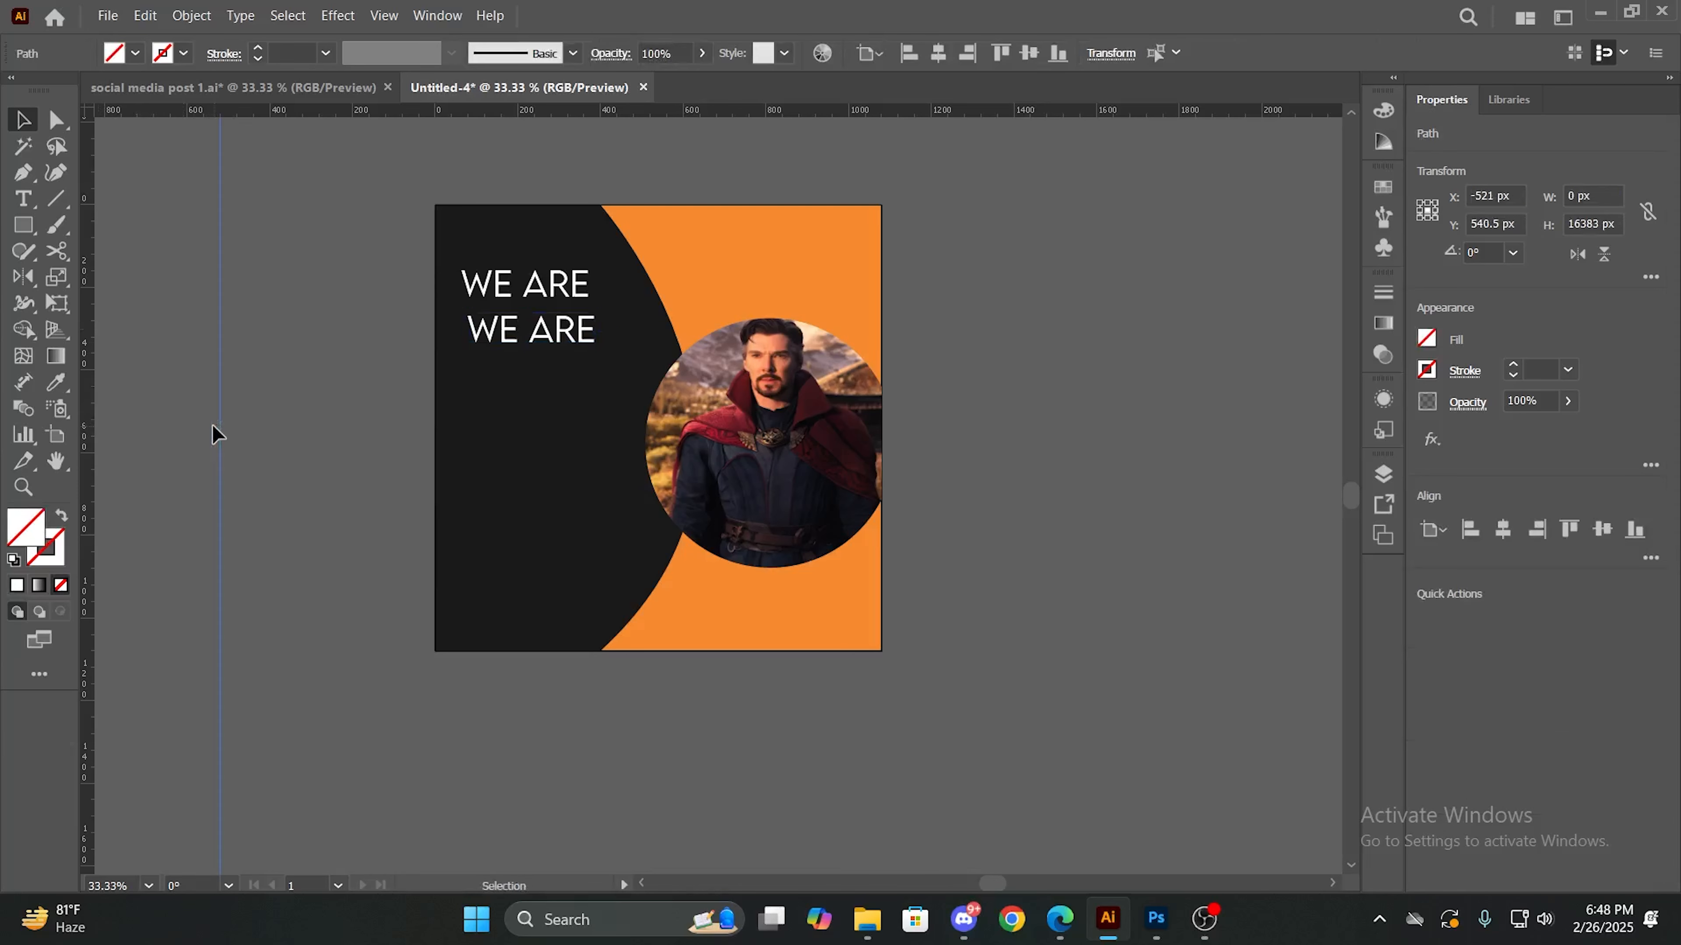
pyautogui.click(108, 449)
pyautogui.moveTo(182, 448); pyautogui.dragTo(219, 453)
pyautogui.moveTo(89, 466); pyautogui.dragTo(91, 466)
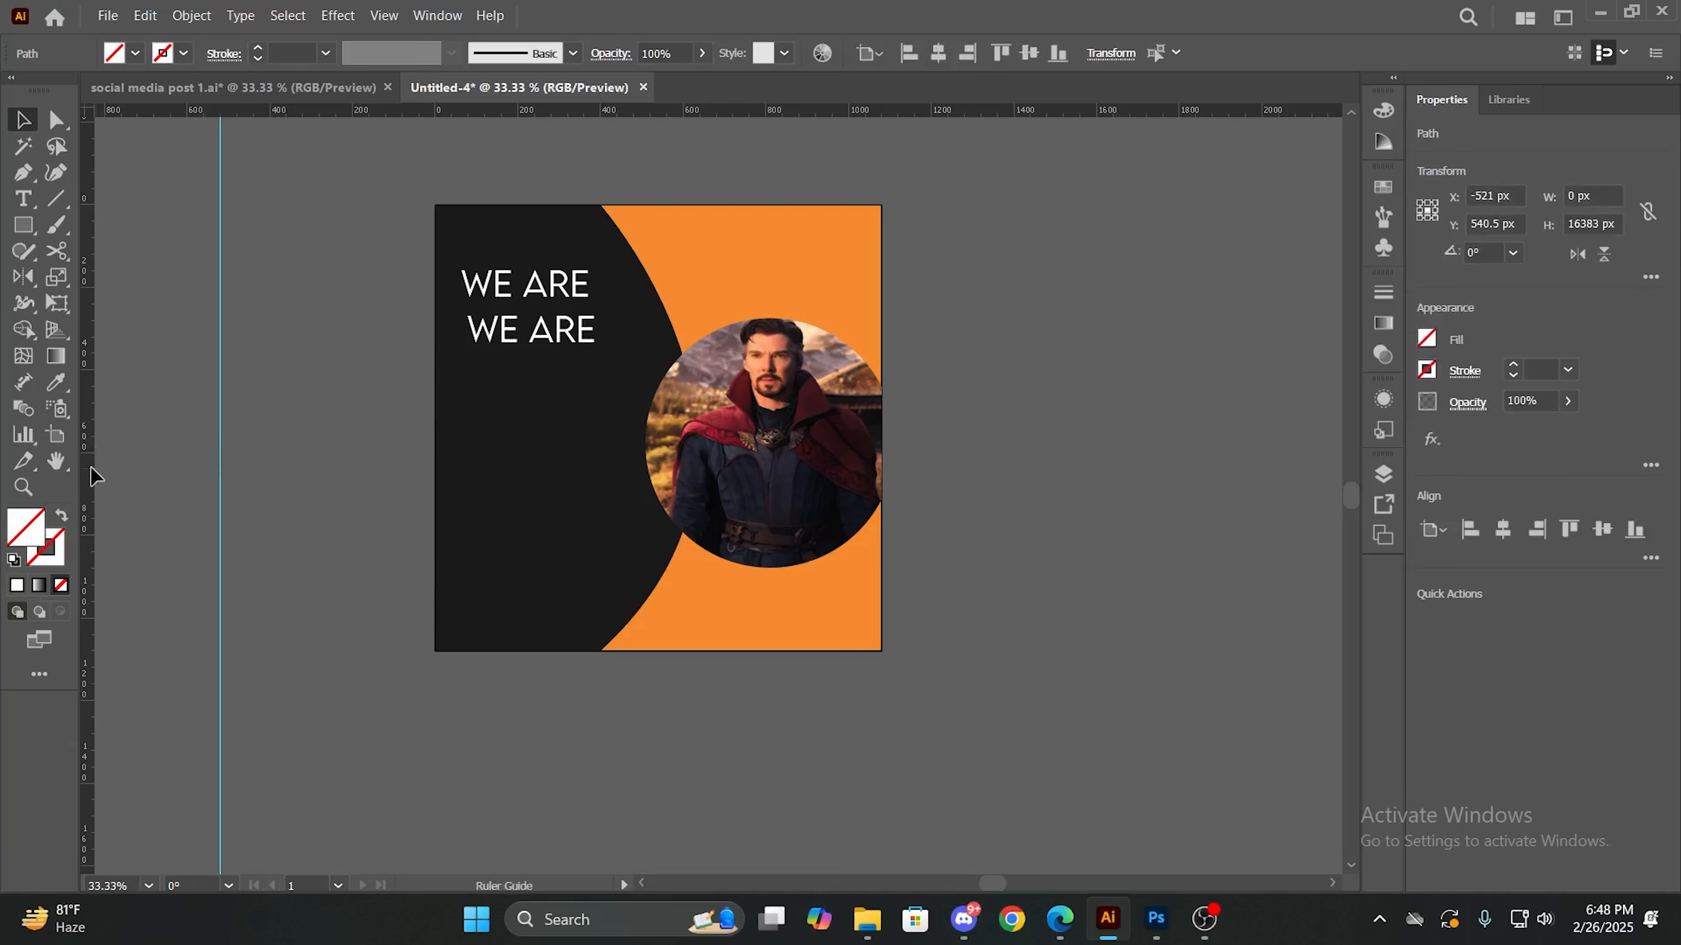
pyautogui.moveTo(237, 487); pyautogui.dragTo(264, 486)
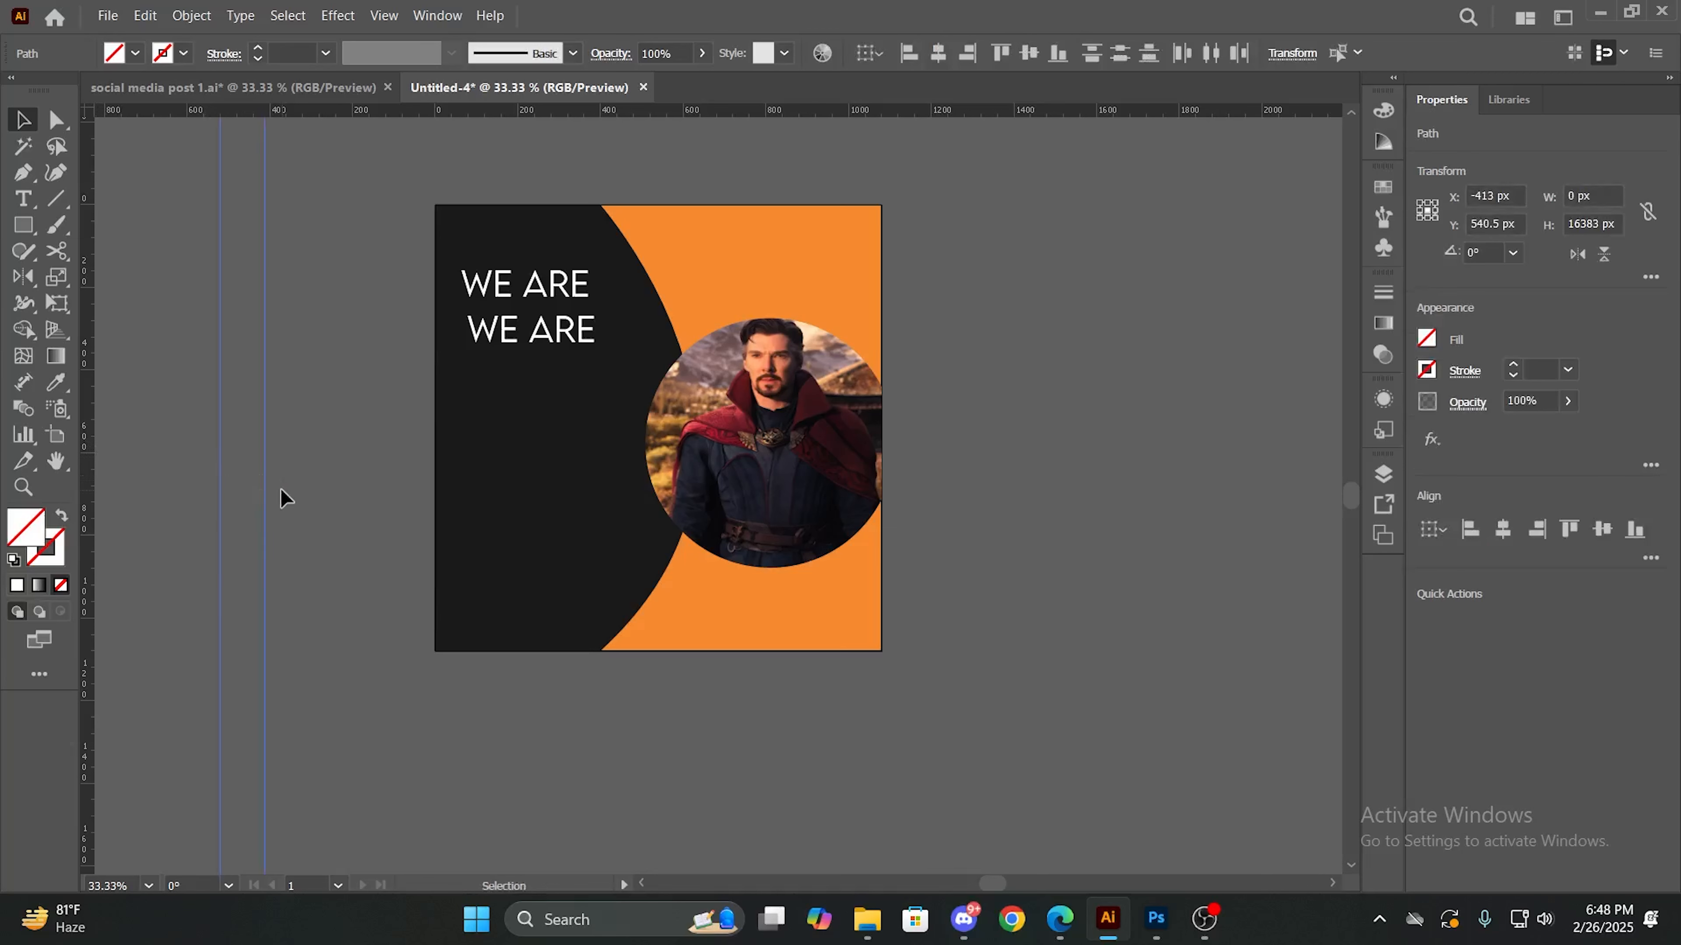
pyautogui.hotkey('ctrl', ';')
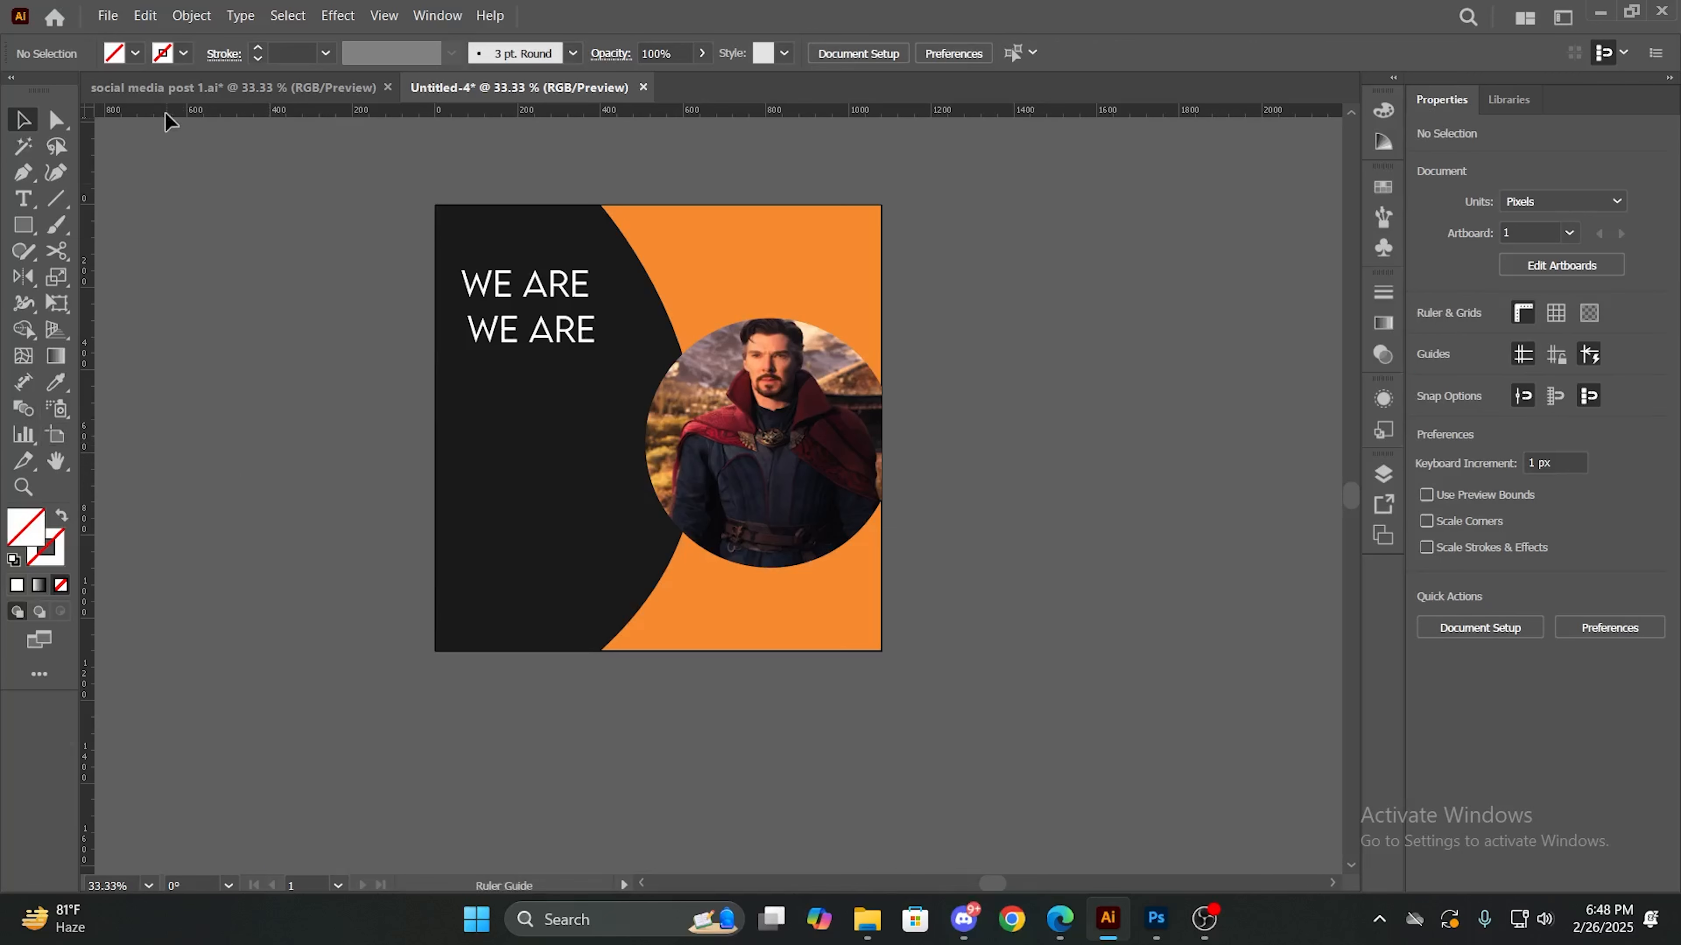
# - Place a vertical guide along the left edge of "WE ARE", about 65 px into the artboard, and align the copy to it
pyautogui.moveTo(166, 119); pyautogui.dragTo(259, 110)
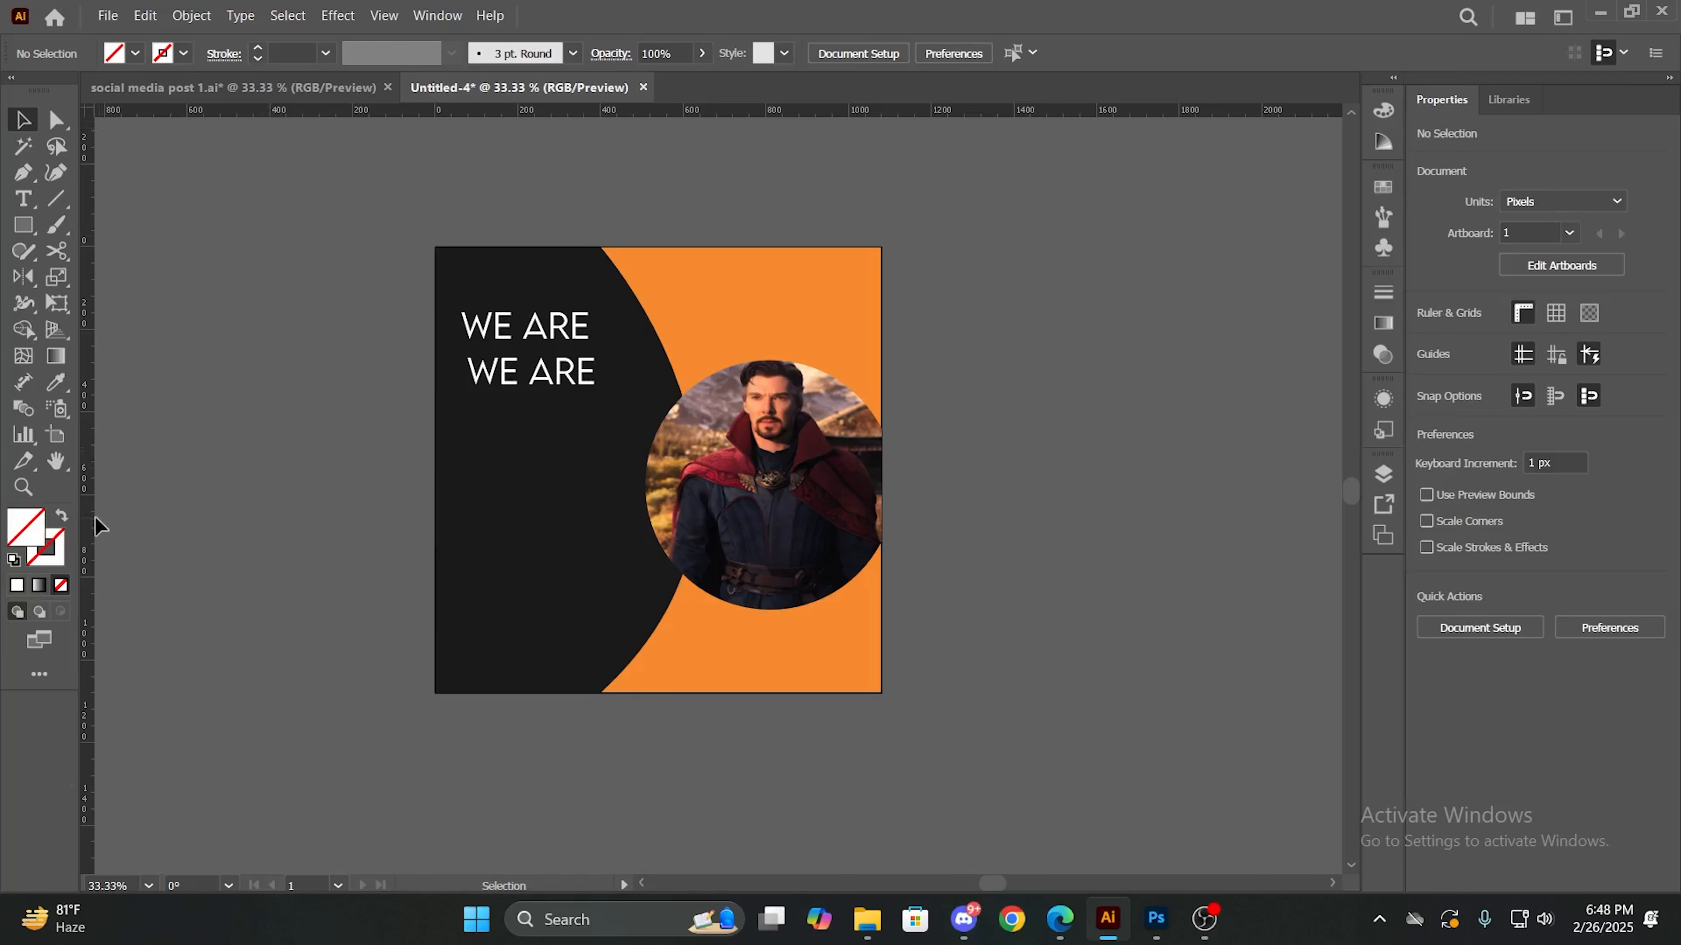
pyautogui.moveTo(95, 523); pyautogui.dragTo(466, 533)
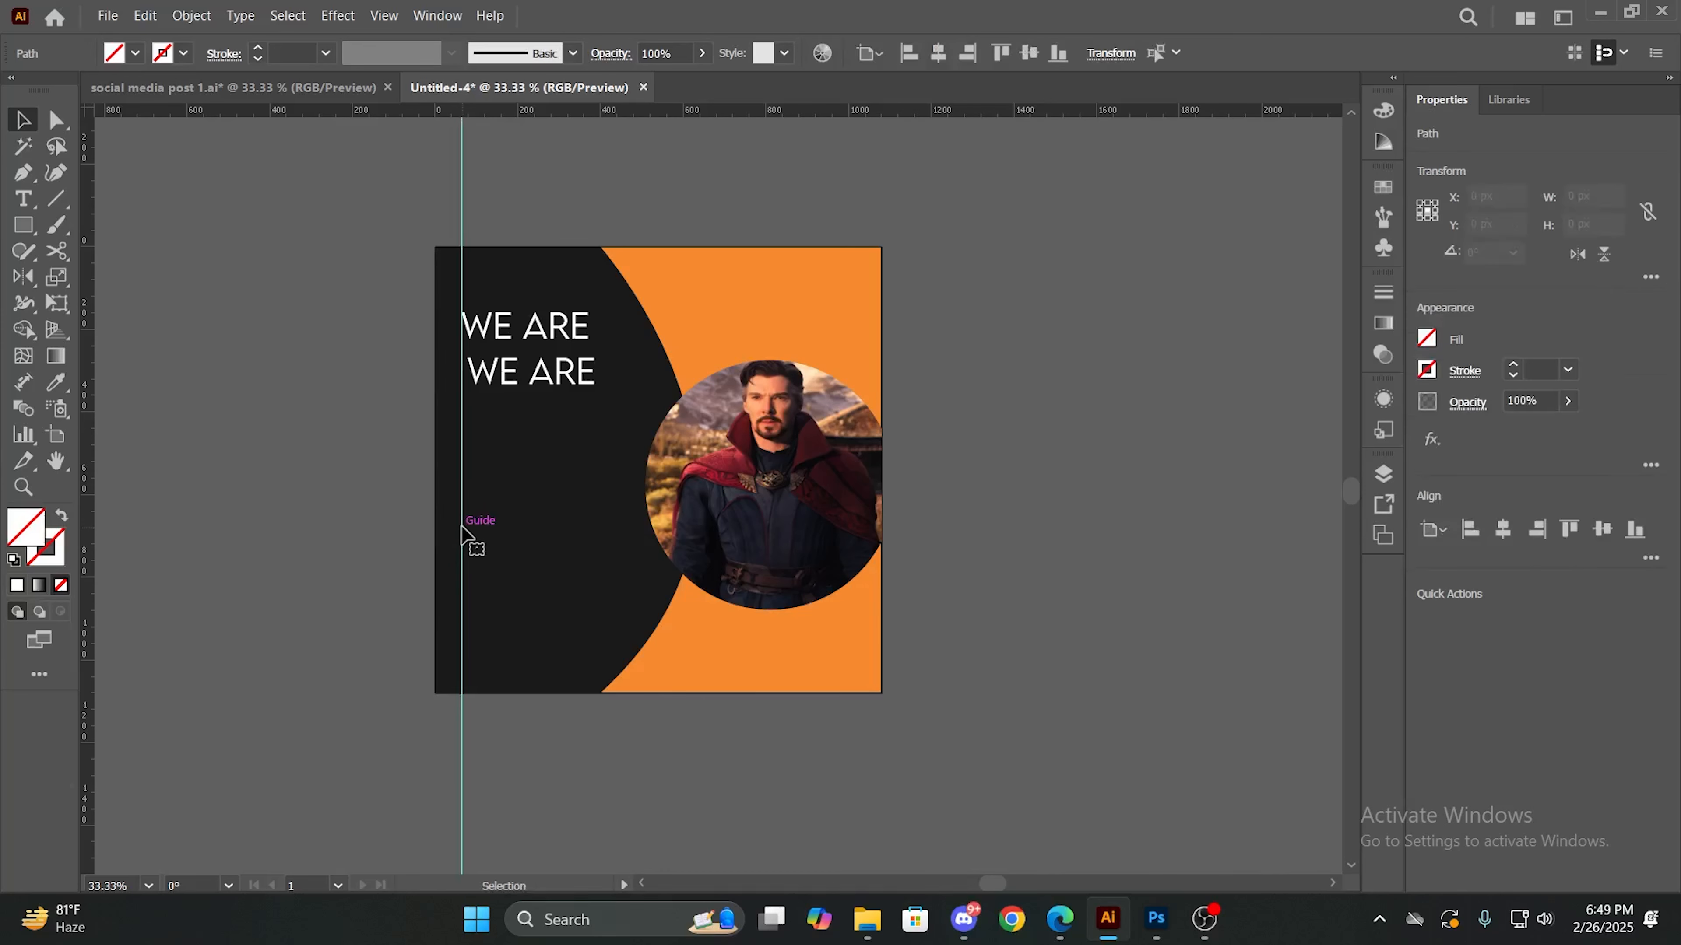
pyautogui.moveTo(499, 394); pyautogui.dragTo(486, 387)
# - Replace the lower "WE ARE" text with "DIGITAL"
pyautogui.doubleClick(499, 370)
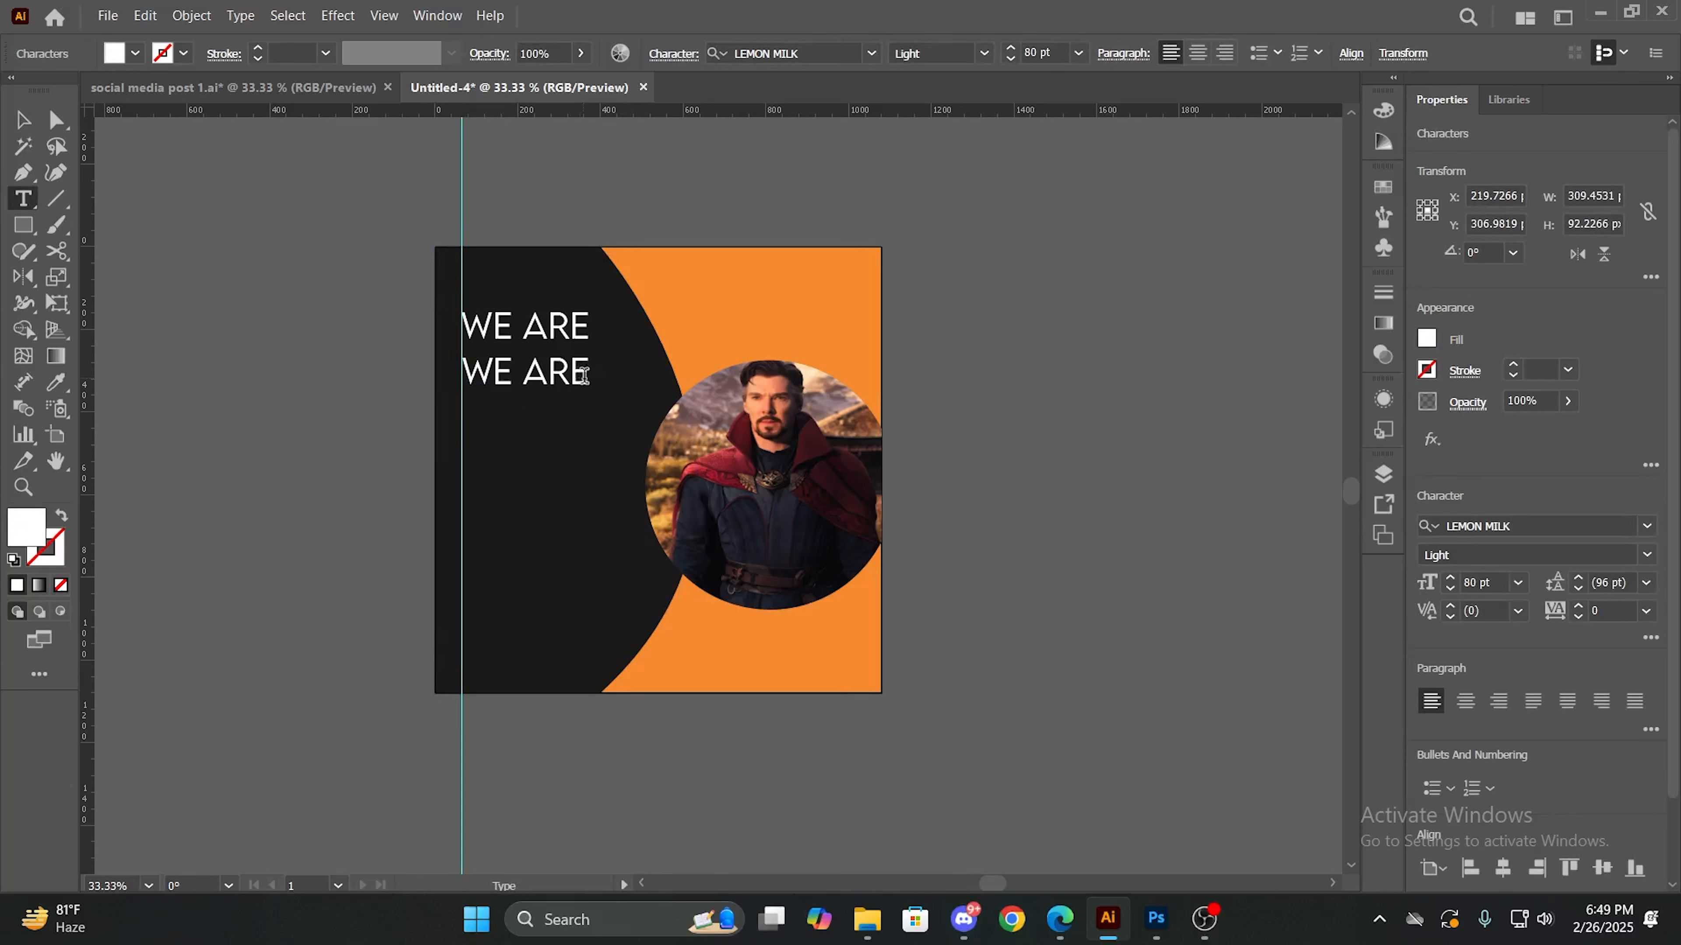
pyautogui.press('BackSpace')
pyautogui.press('BackSpace')
pyautogui.press('BackSpace')
pyautogui.press('BackSpace')
pyautogui.press('BackSpace')
pyautogui.press('BackSpace')
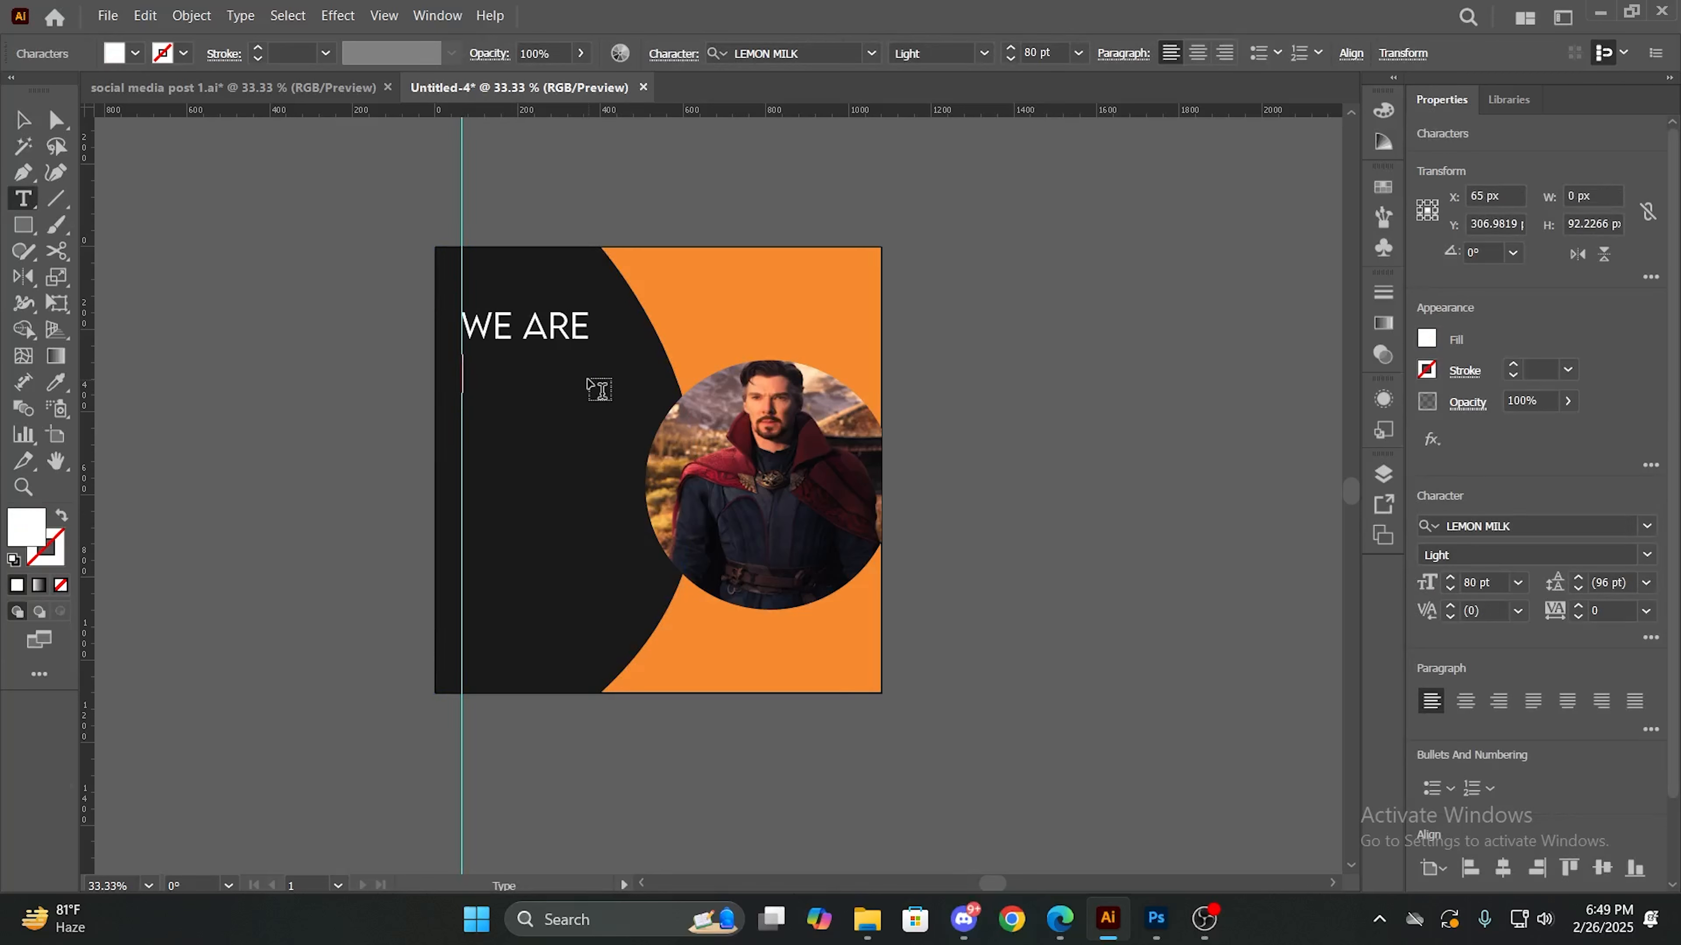
pyautogui.write('DIGITAL')
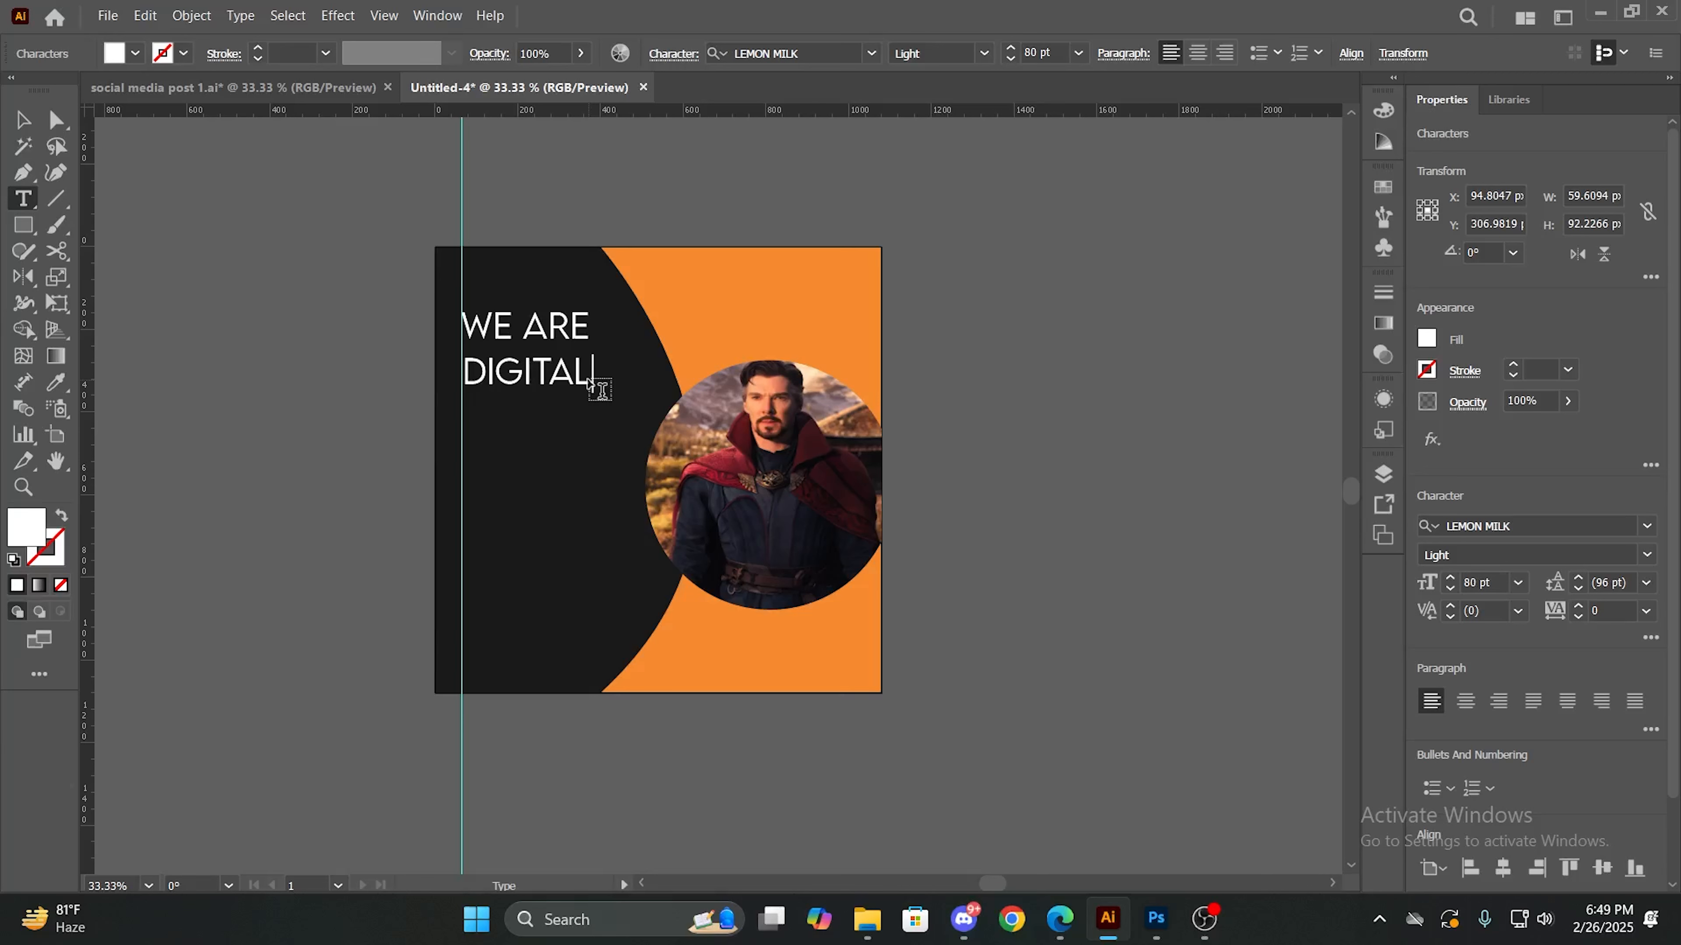
# - Set the "DIGITAL" text to 83 pt in the Medium style of LEMON MILK
pyautogui.moveTo(467, 369); pyautogui.dragTo(594, 382)
pyautogui.click(1009, 47)
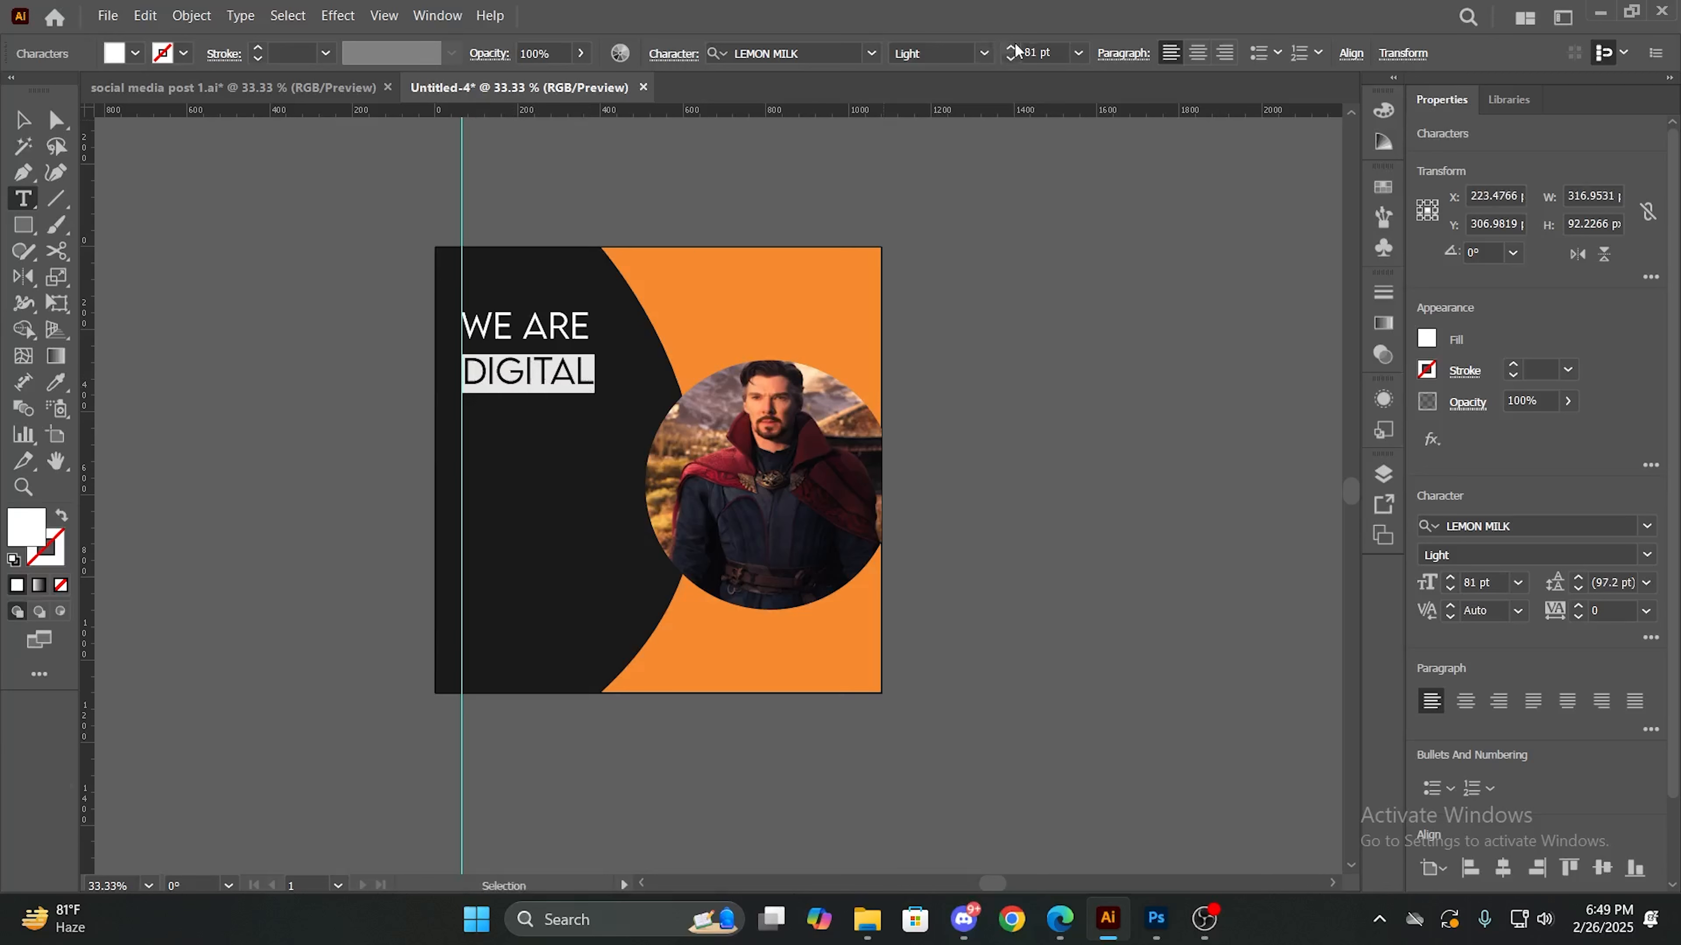
pyautogui.click(1008, 48)
pyautogui.click(1009, 48)
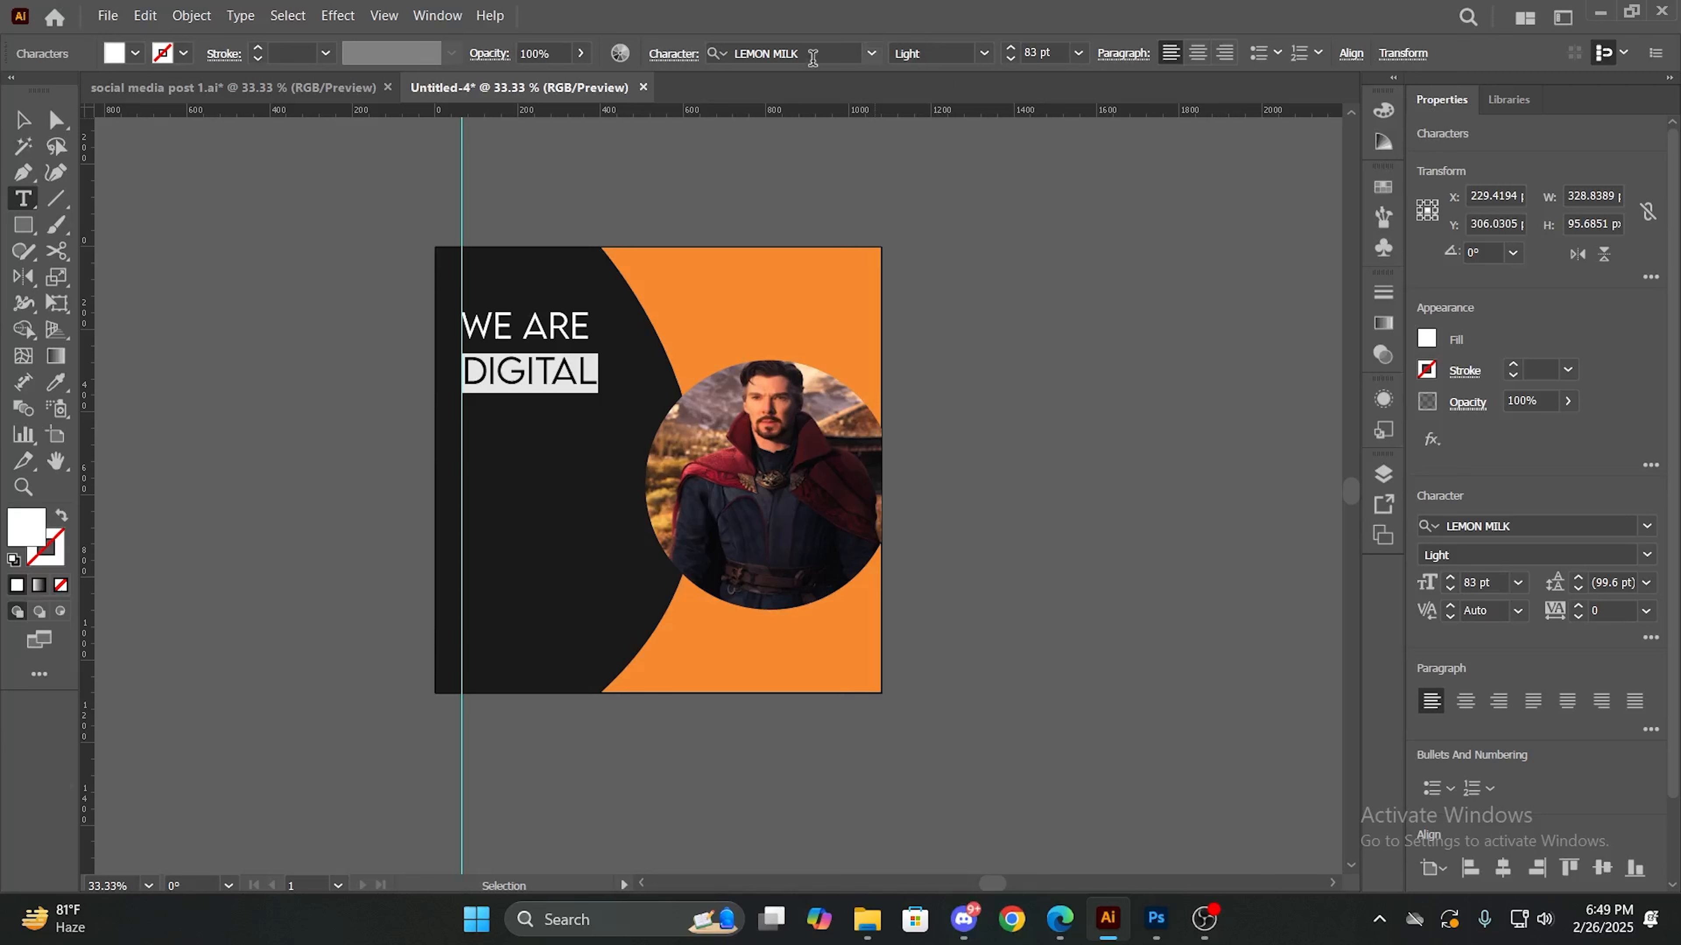
pyautogui.click(973, 45)
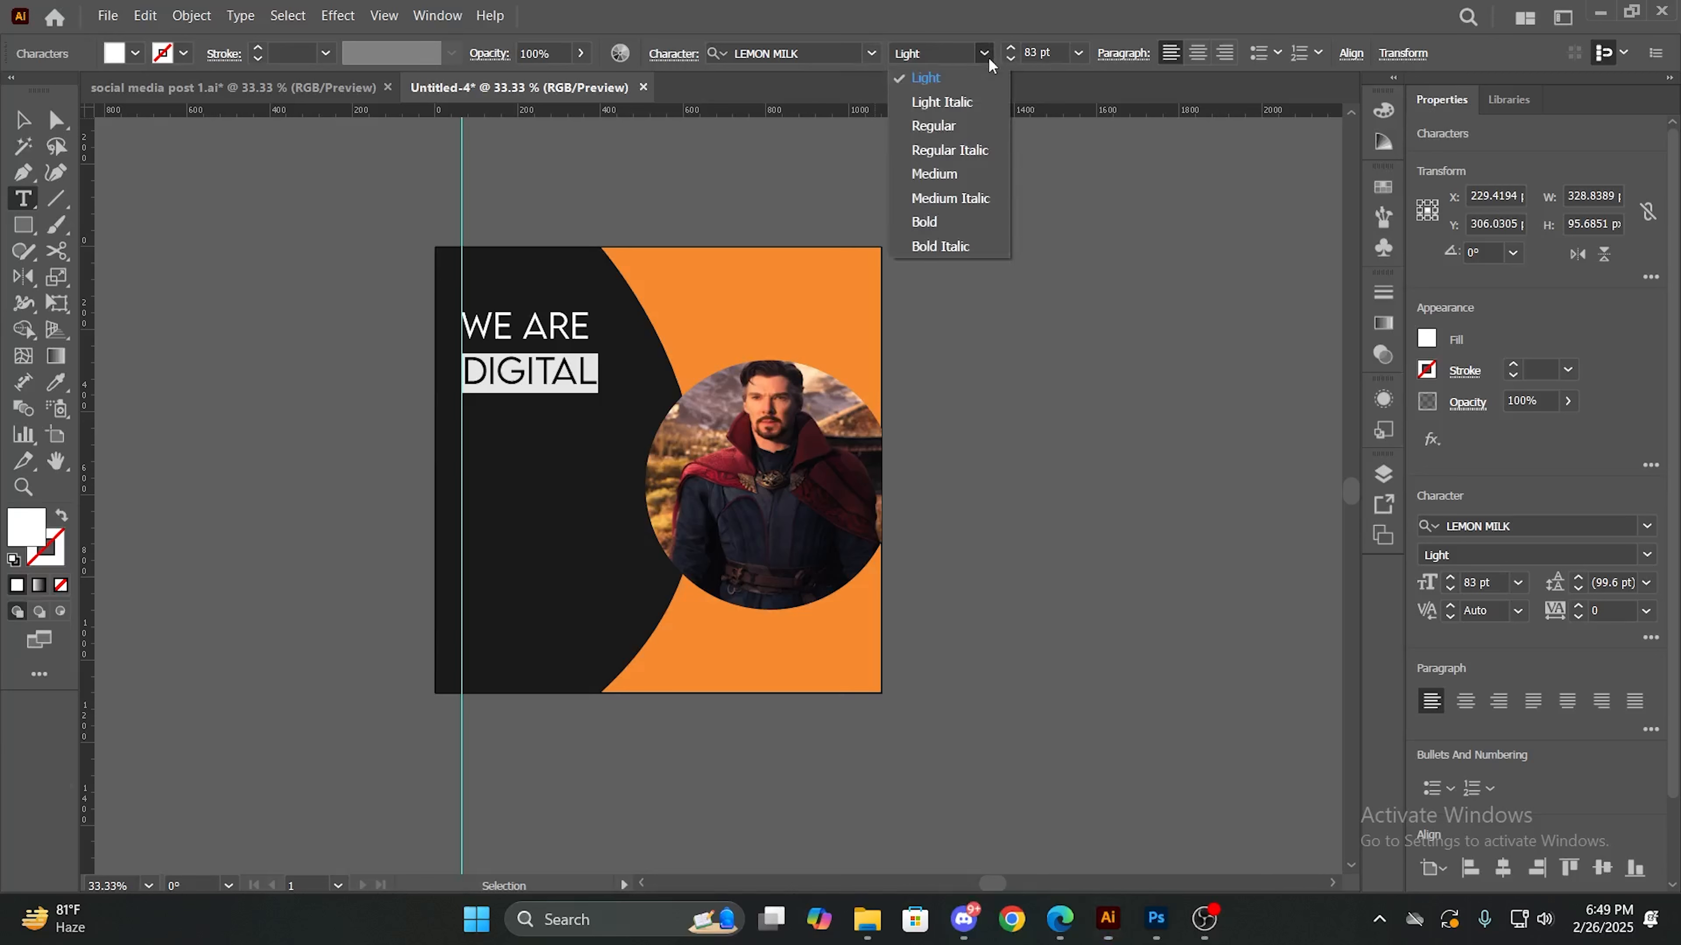
pyautogui.click(940, 130)
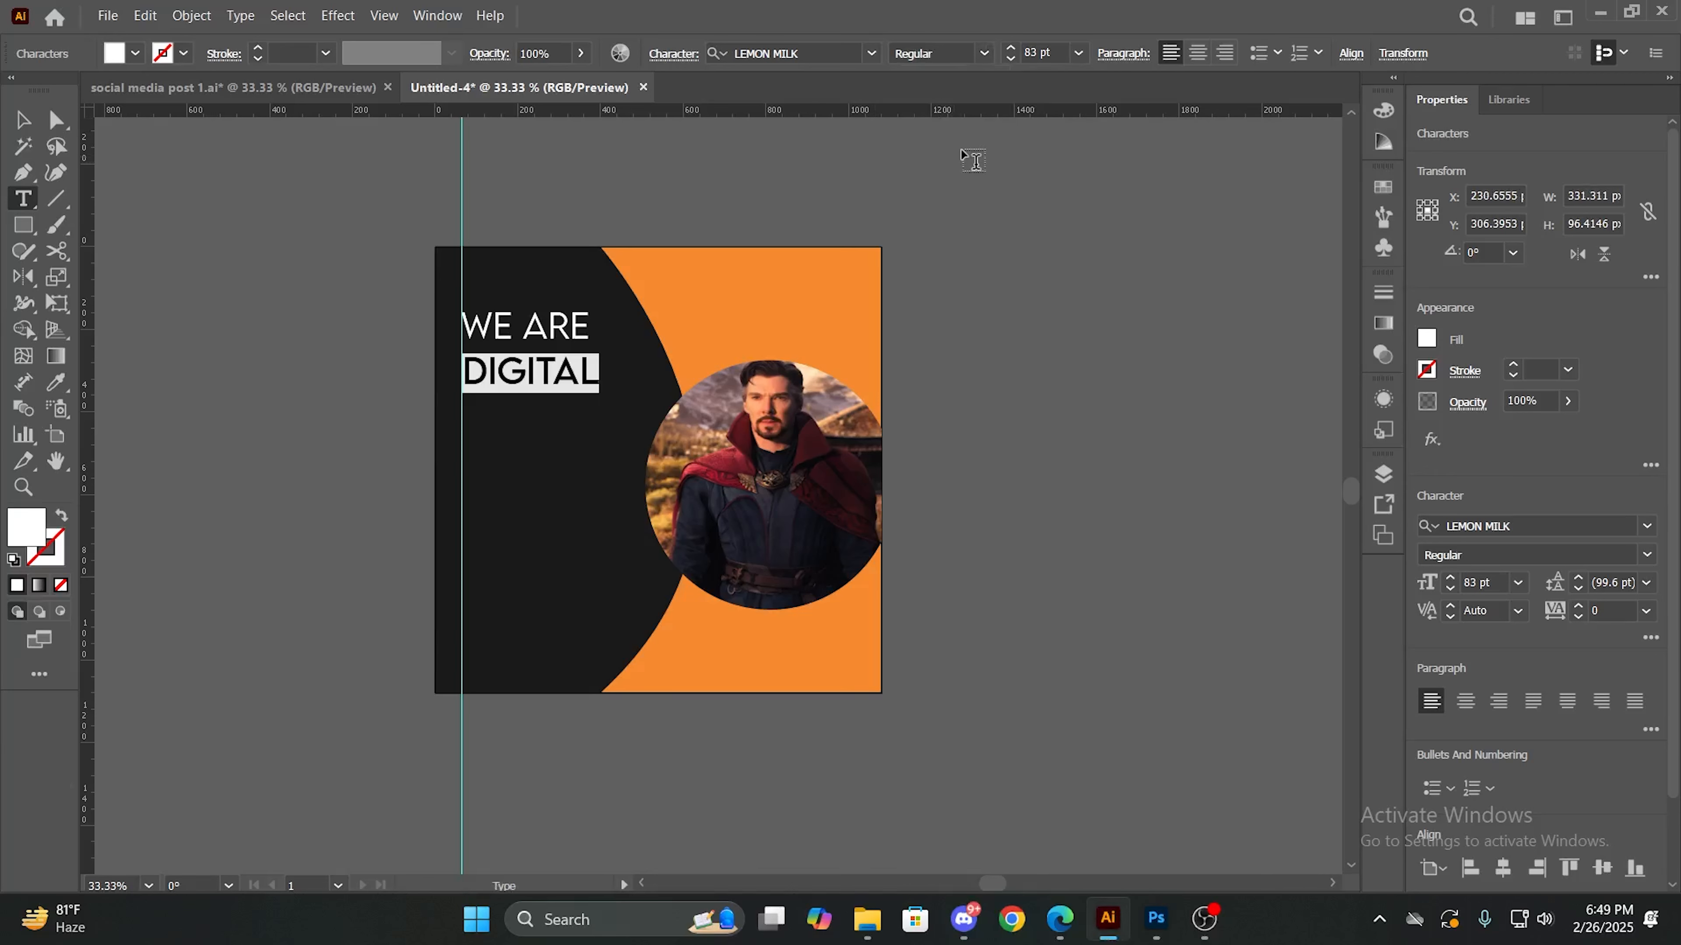
pyautogui.click(983, 53)
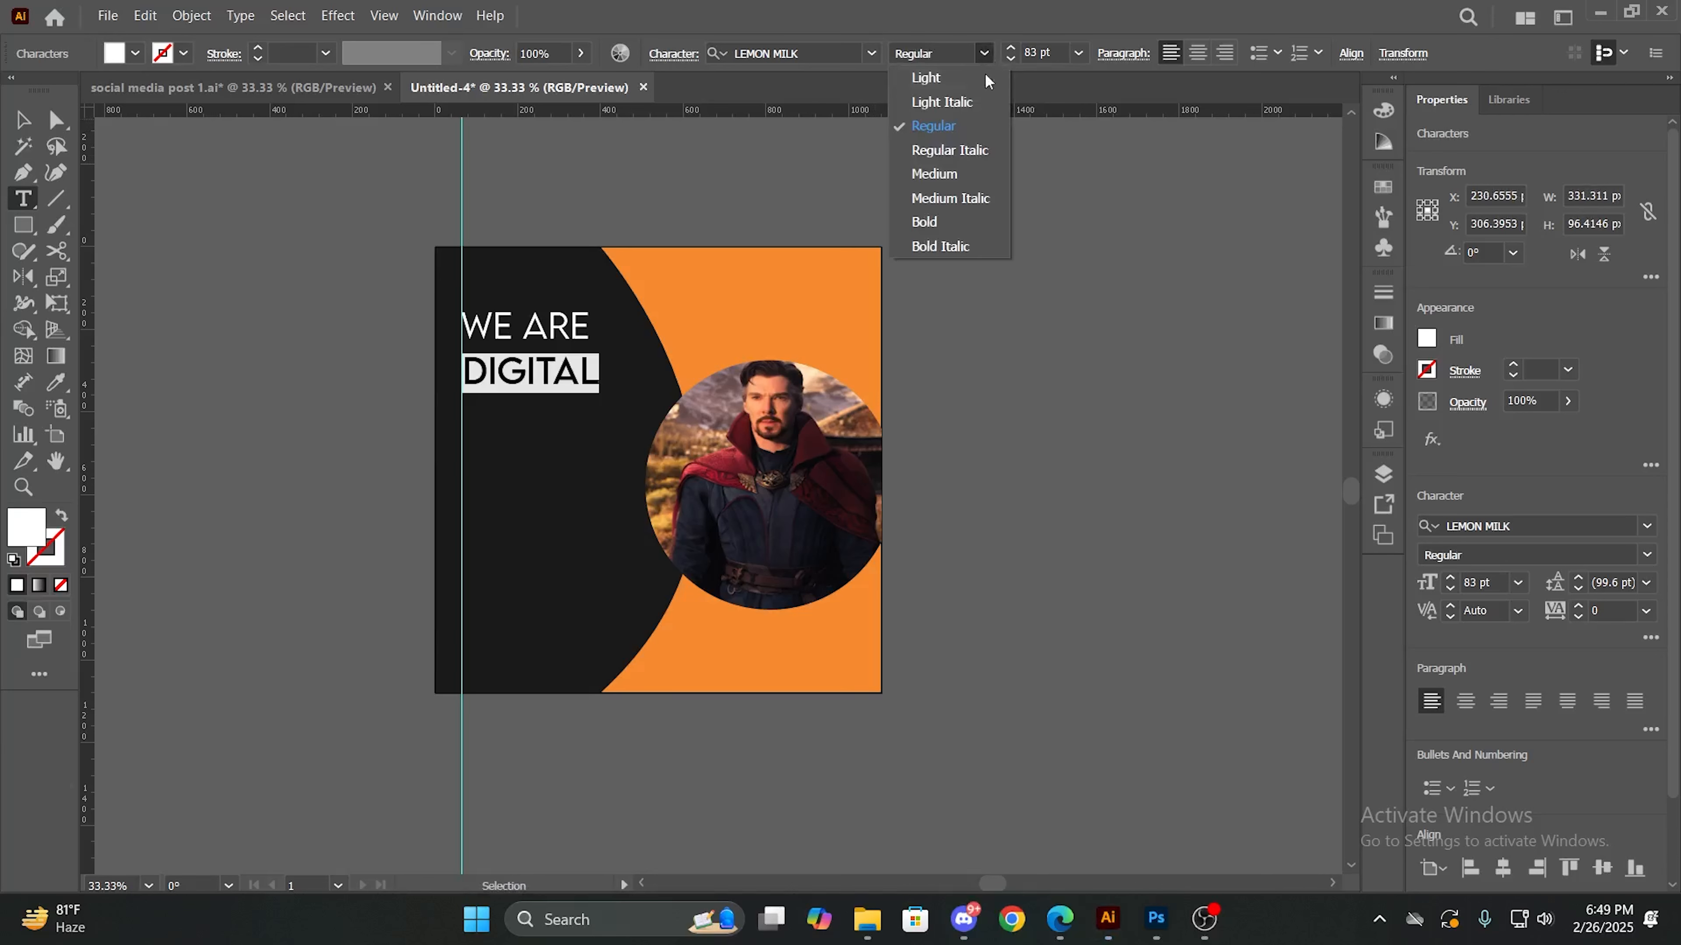
pyautogui.click(951, 176)
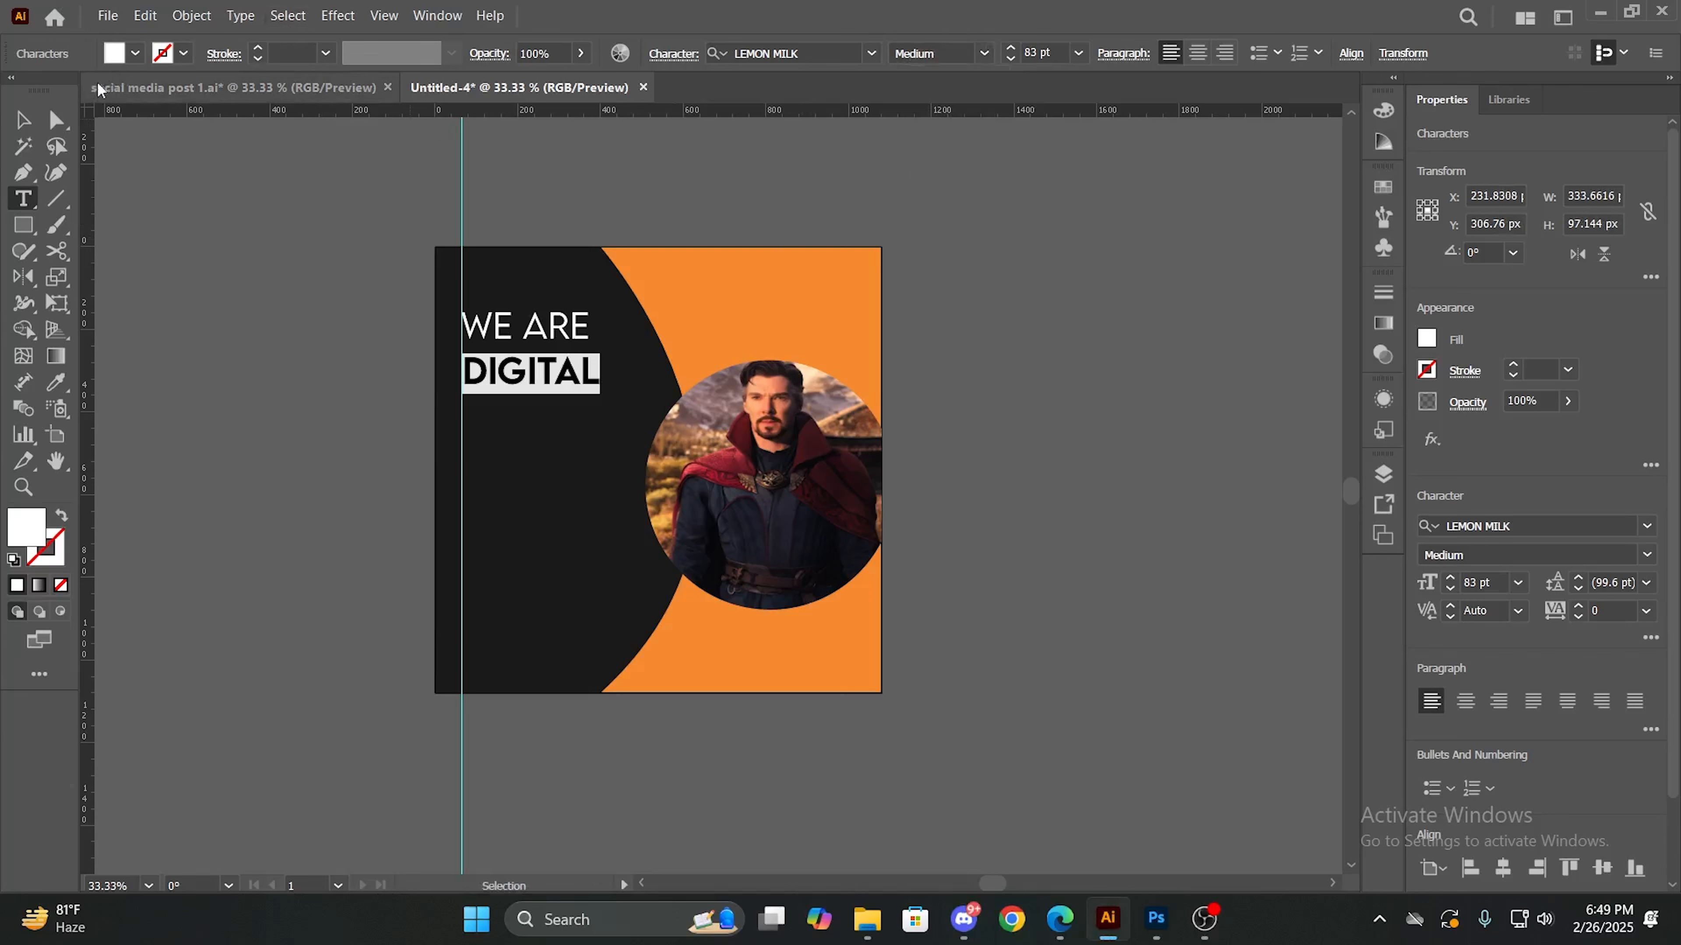
# - Fill the "DIGITAL" text with the orange swatch matching the background and finish editing it
pyautogui.click(135, 53)
pyautogui.click(215, 92)
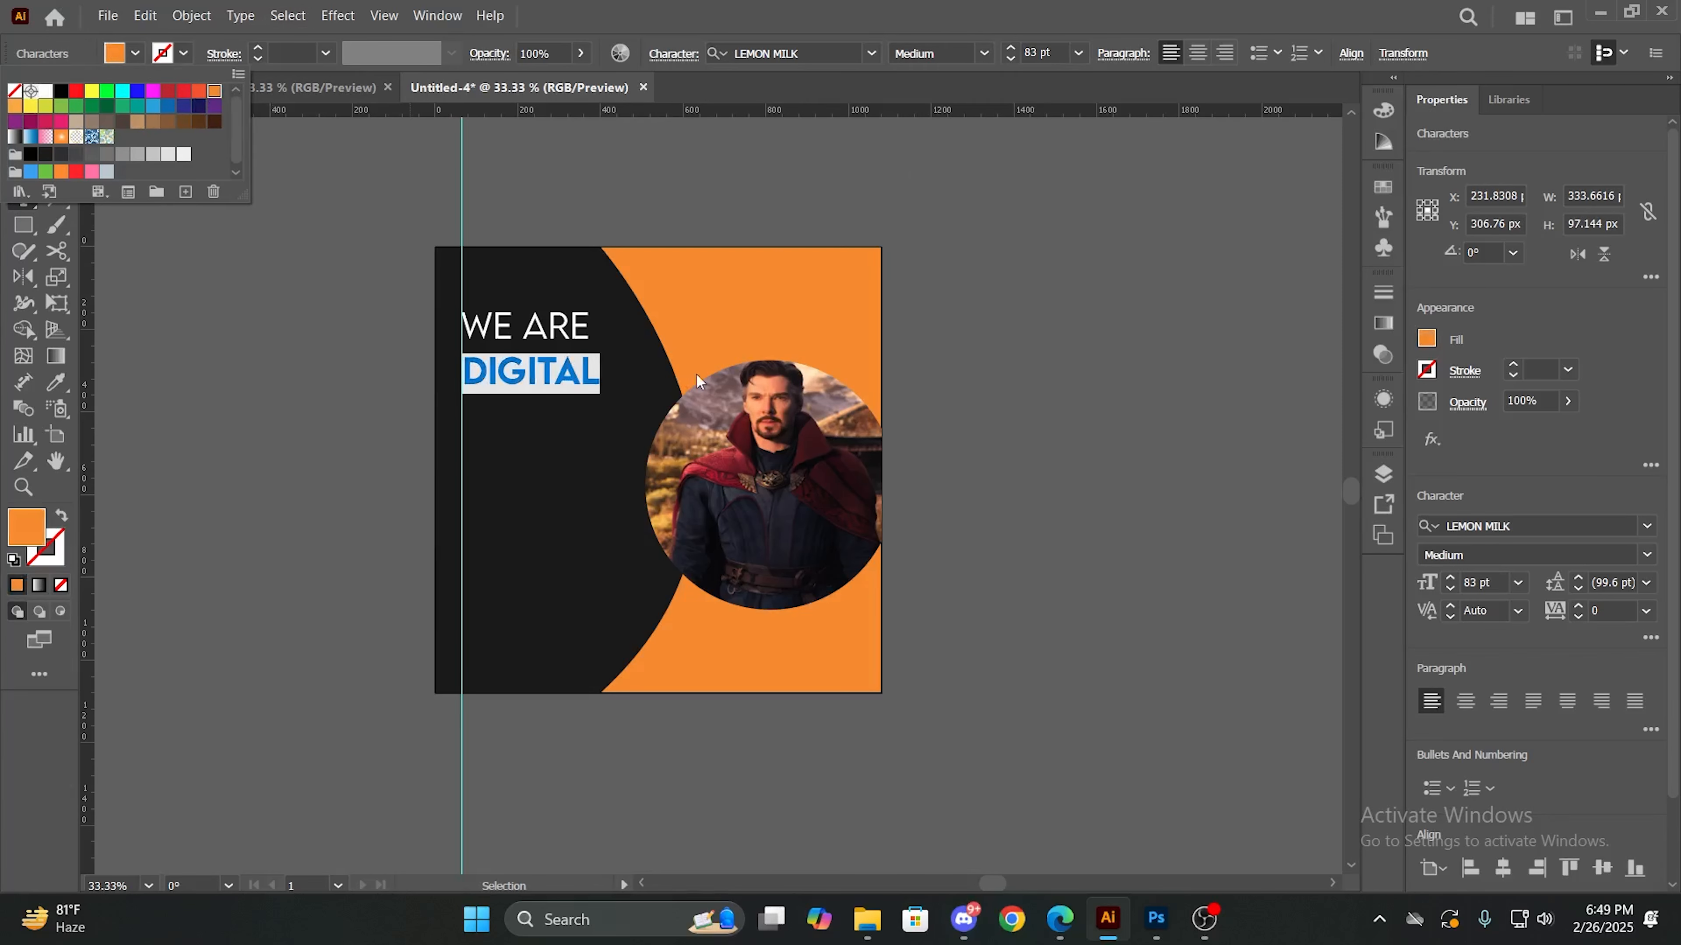
pyautogui.click(619, 353)
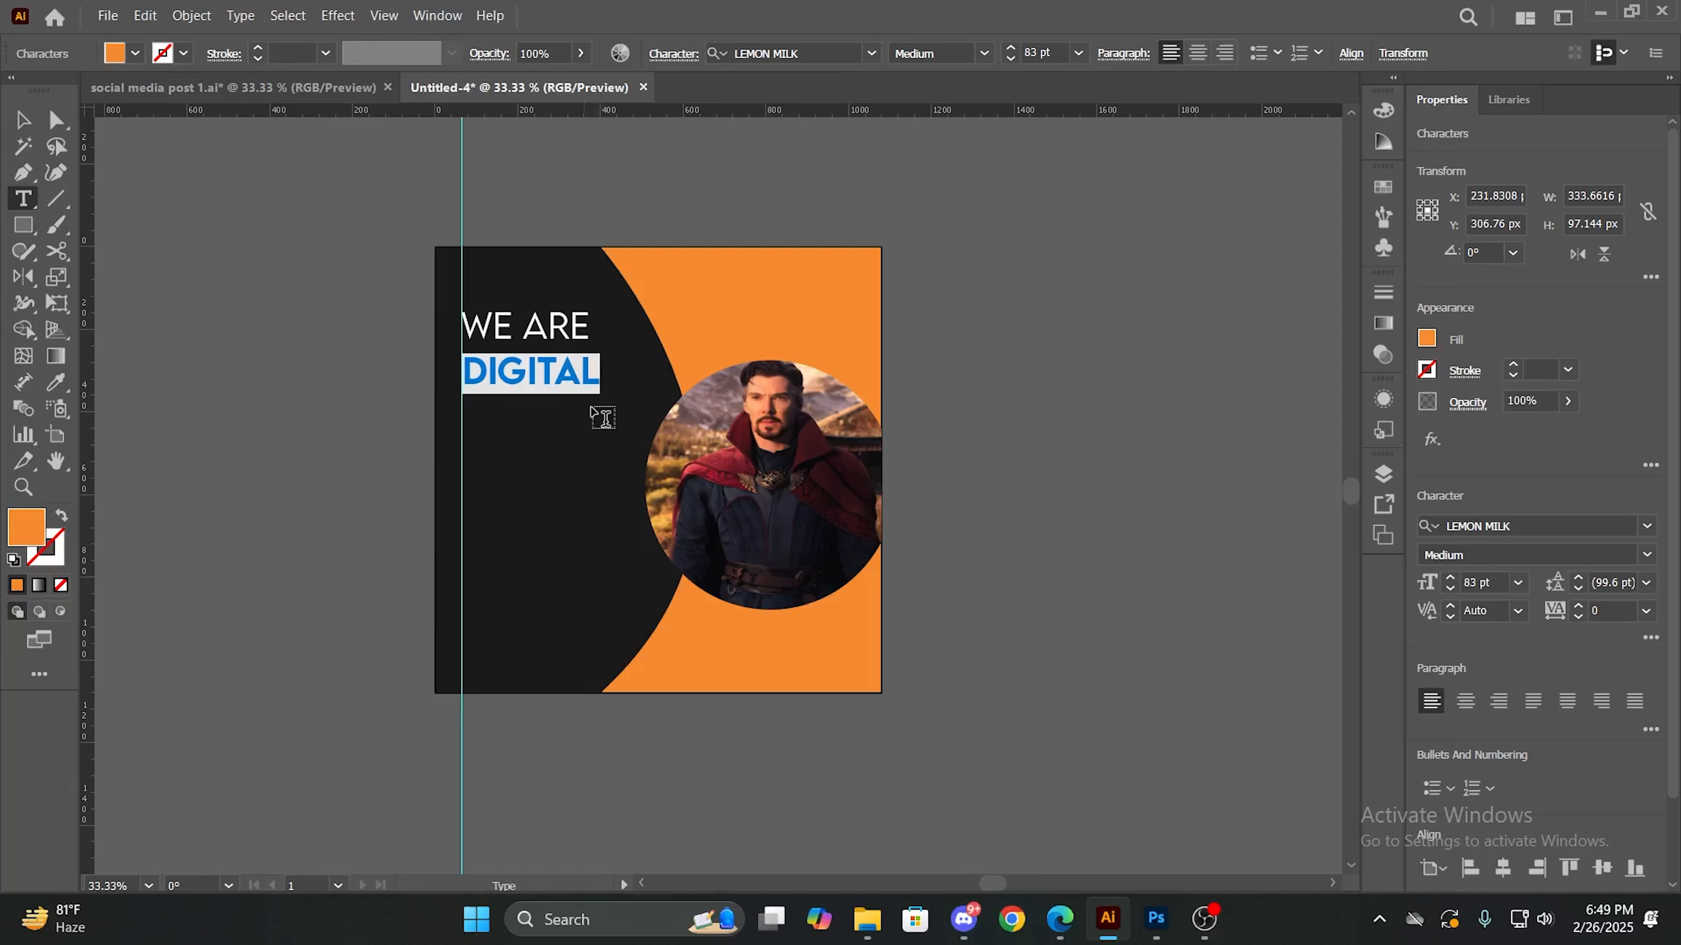
pyautogui.click(22, 119)
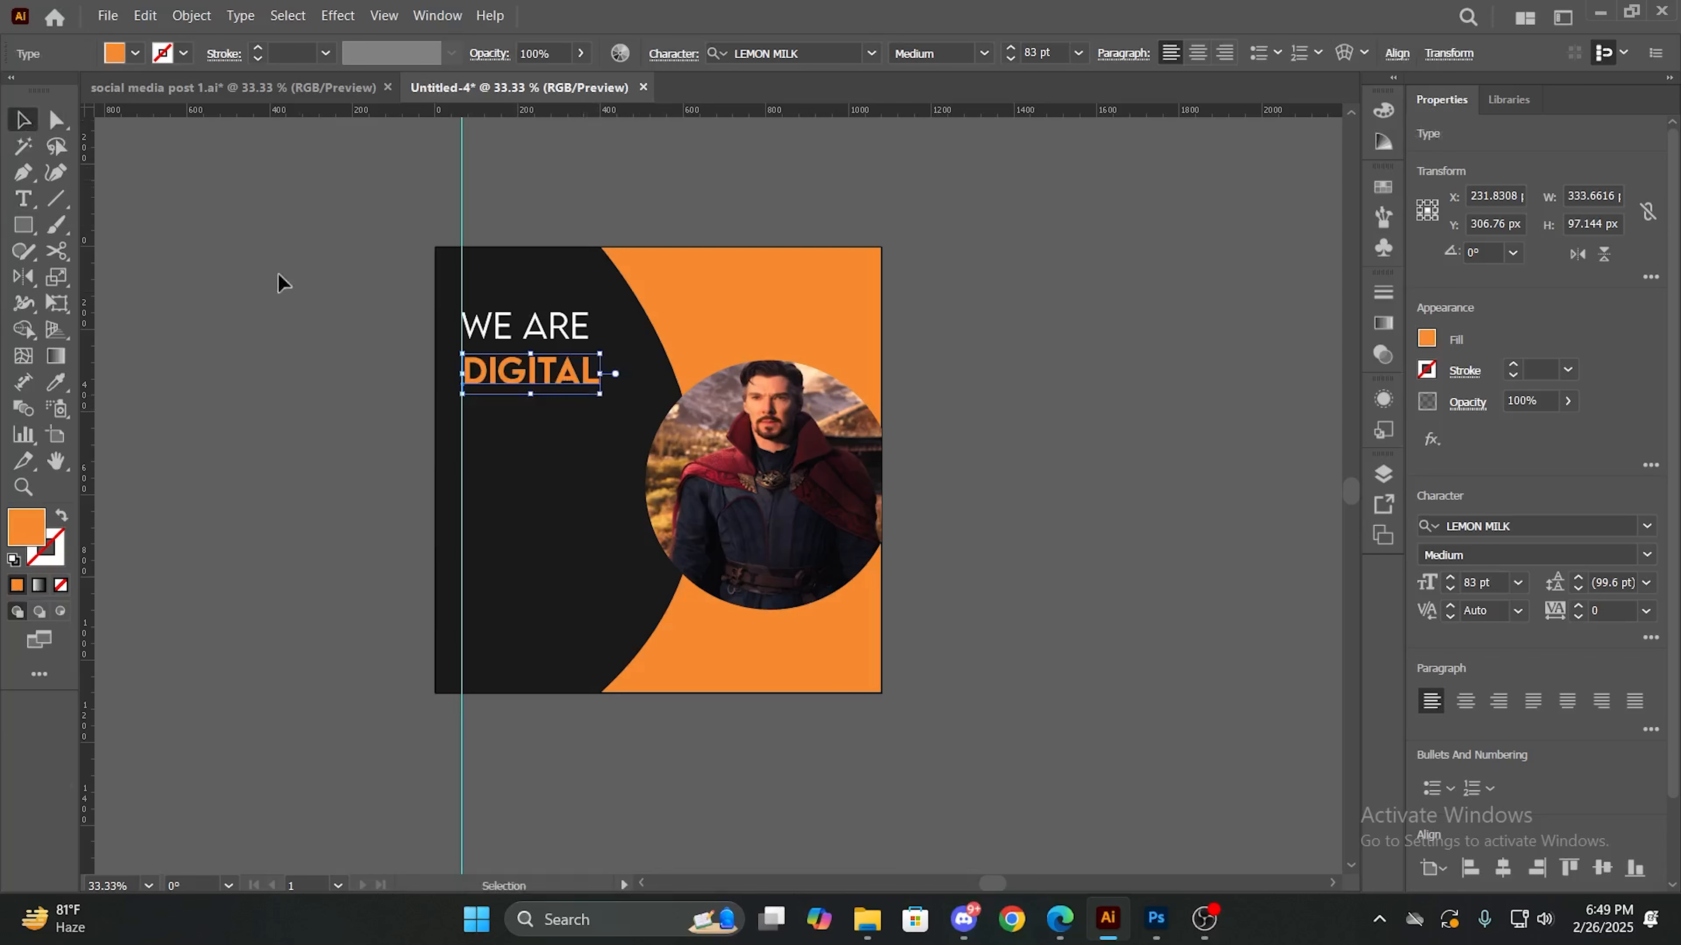
# - Duplicate the "DIGITAL" text directly below the original, replace the copy's wording with "MARKETING" and finish editing it
pyautogui.moveTo(543, 395); pyautogui.dragTo(510, 418)
pyautogui.doubleClick(548, 407)
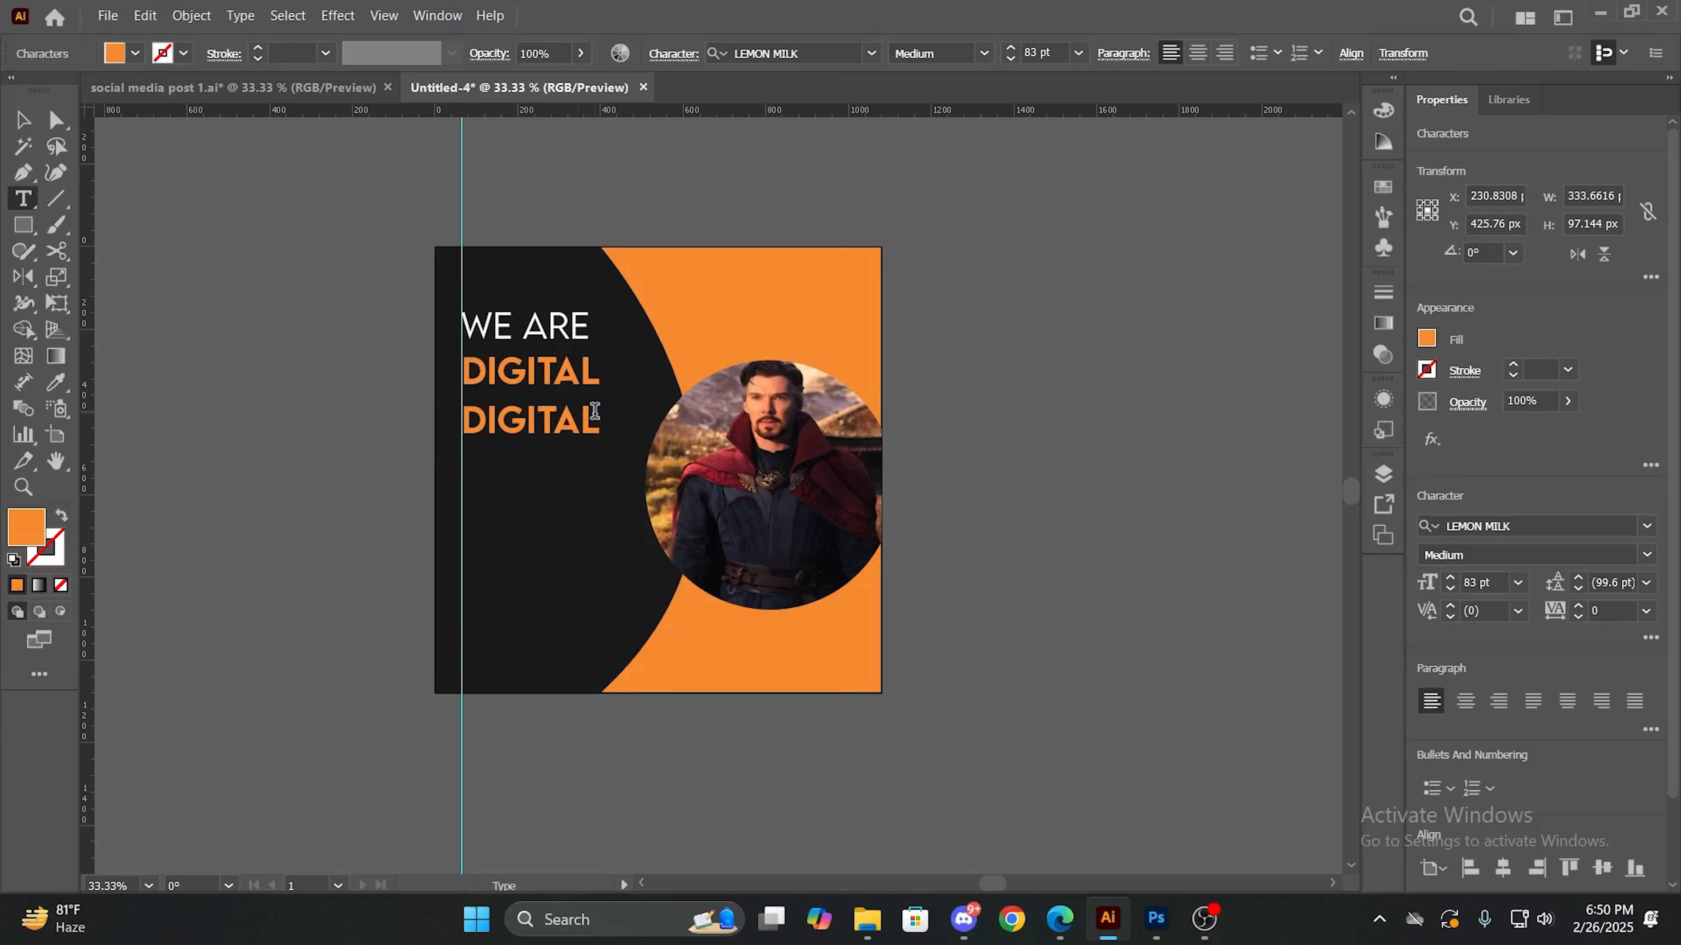
pyautogui.press('BackSpace')
pyautogui.press('BackSpace')
pyautogui.press('BackSpace')
pyautogui.press('BackSpace')
pyautogui.press('BackSpace')
pyautogui.press('BackSpace')
pyautogui.press('BackSpace')
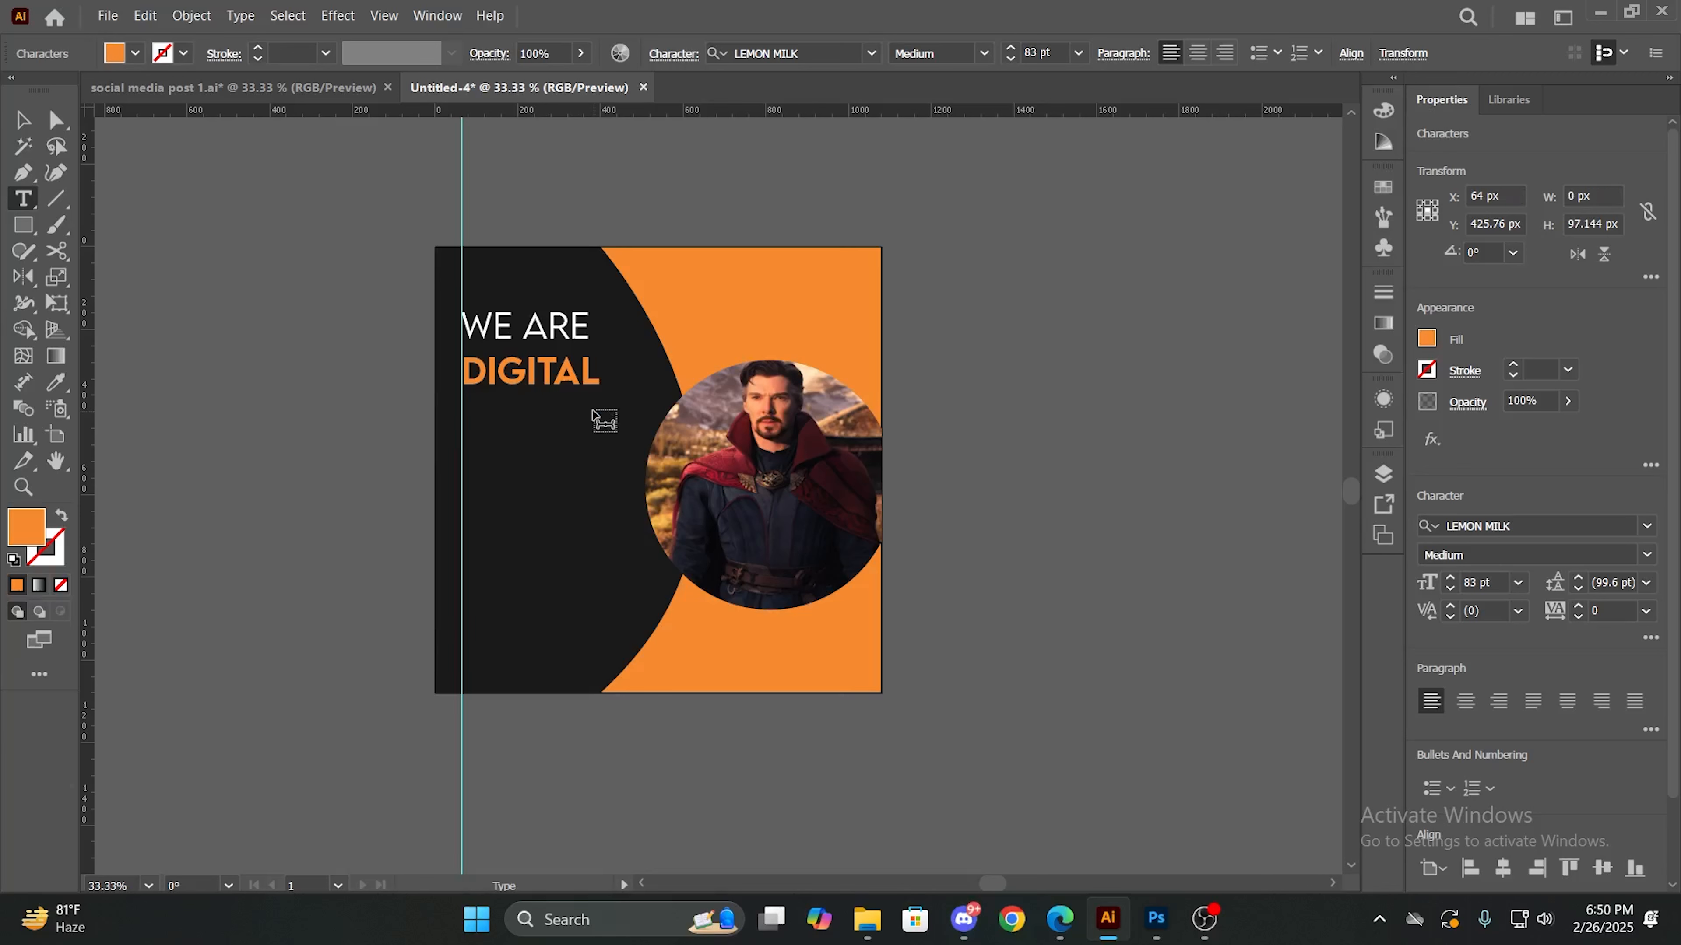
pyautogui.write('MAR')
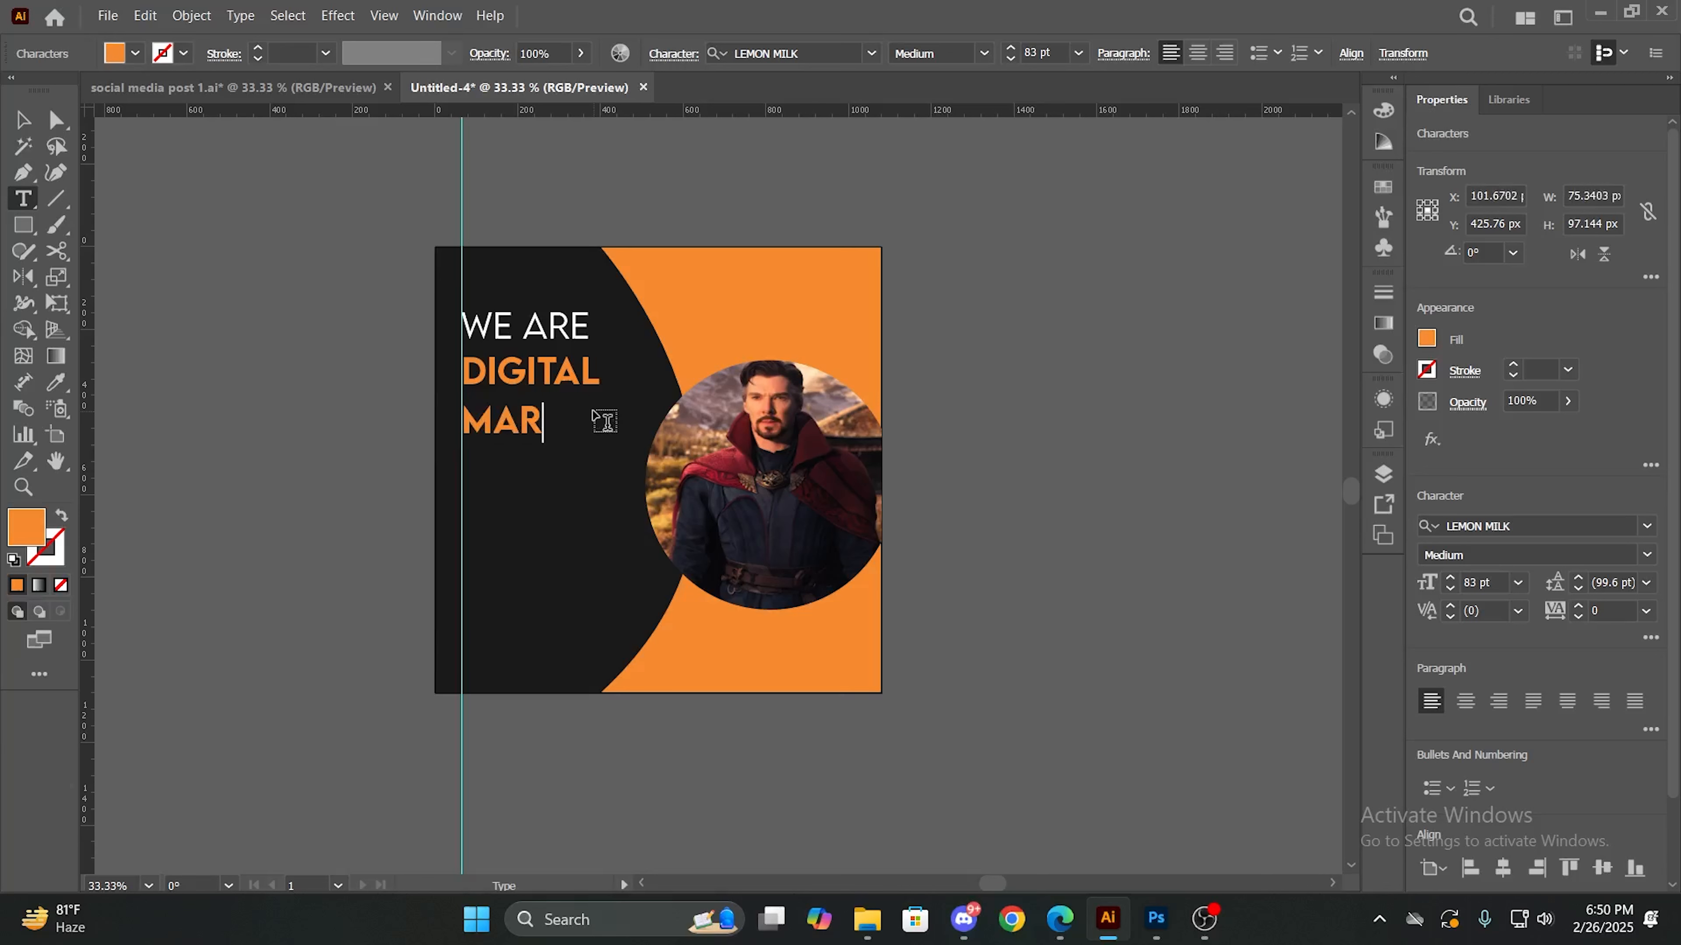
pyautogui.write('KETING')
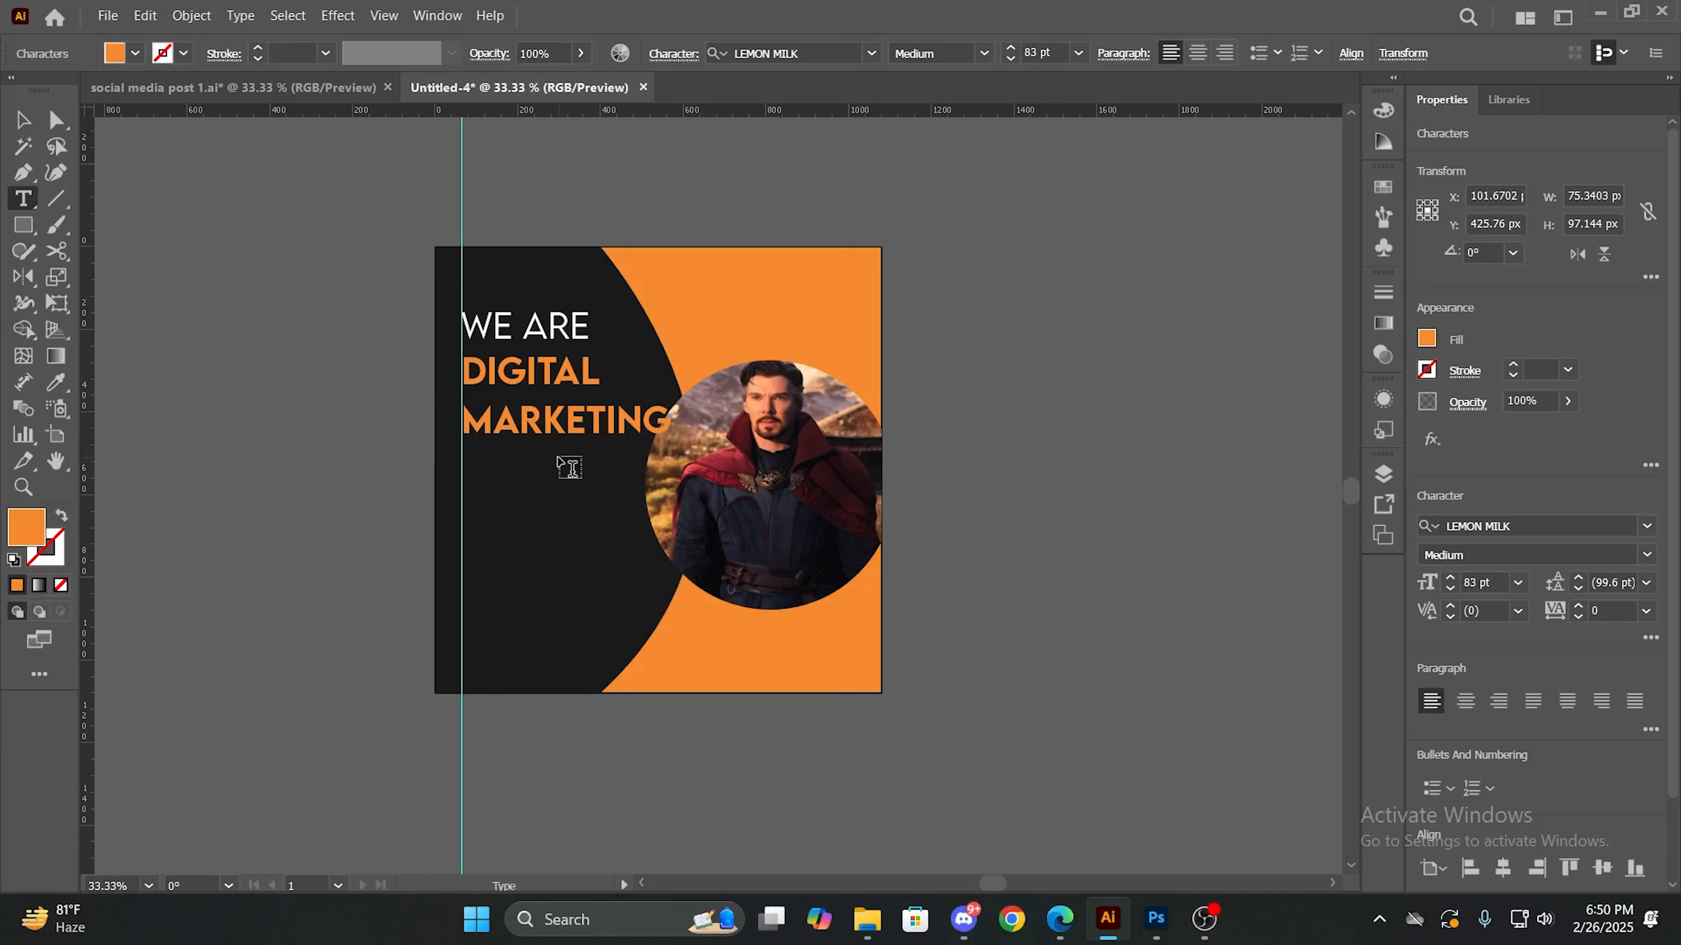
pyautogui.press('Escape')
pyautogui.click(24, 121)
pyautogui.click(518, 518)
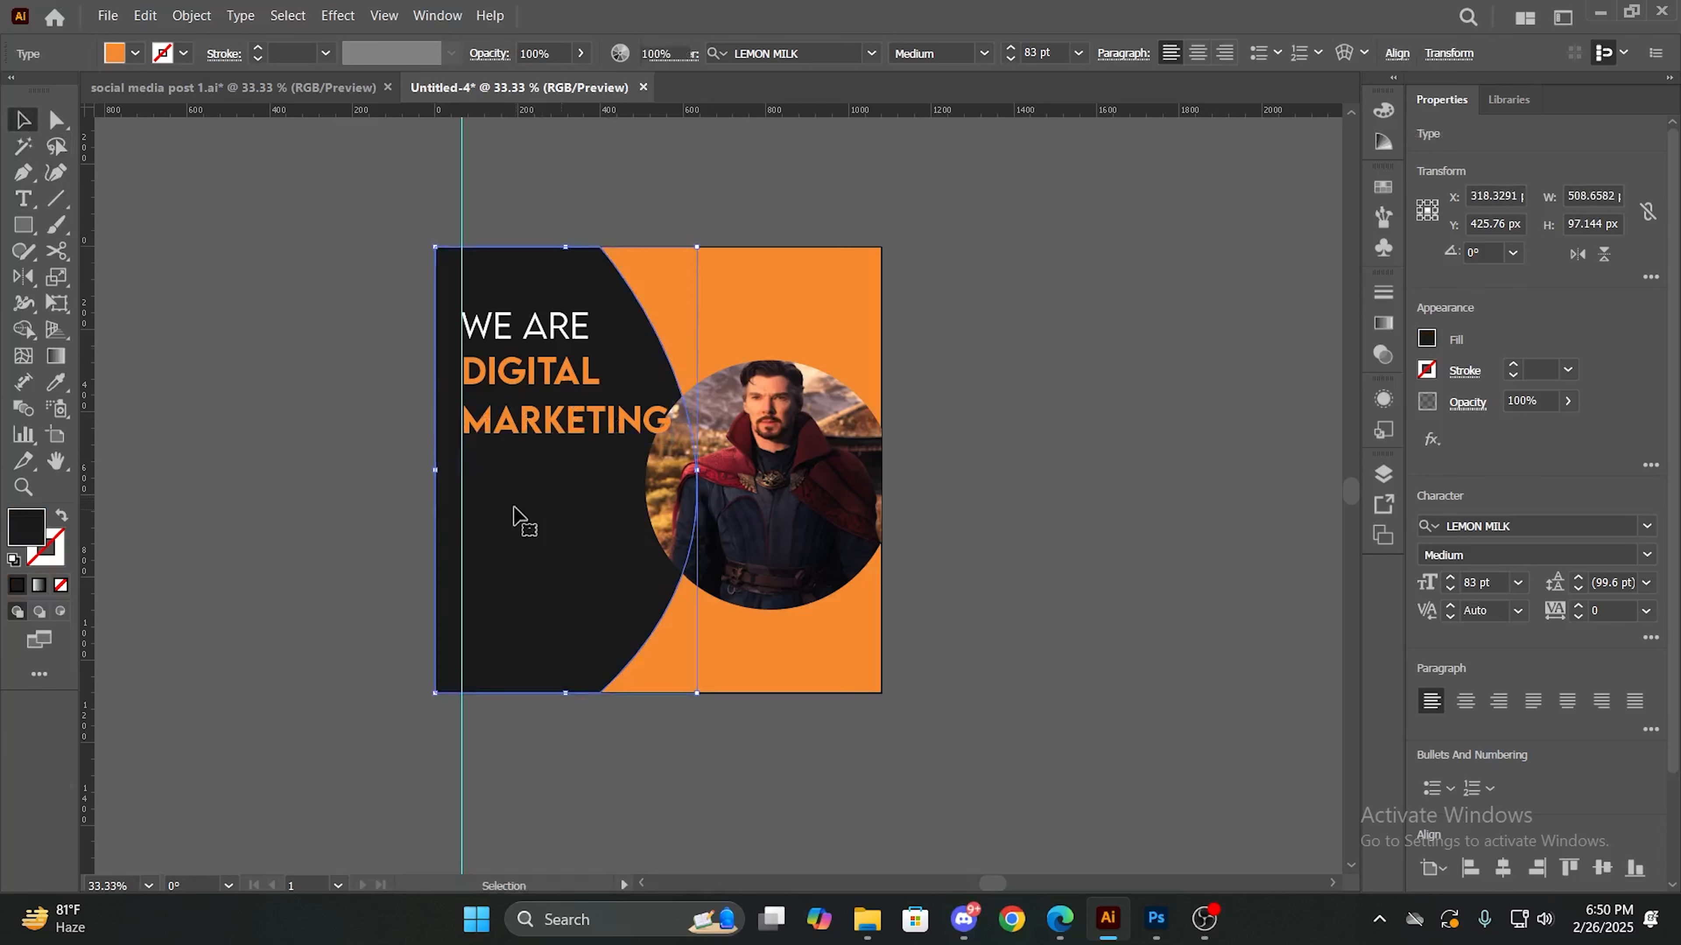
# - Duplicate the "MARKETING" text just below itself, replace the copy's wording with "AGENCY" and finish editing it
pyautogui.click(543, 427)
pyautogui.moveTo(543, 427); pyautogui.dragTo(541, 468)
pyautogui.doubleClick(541, 468)
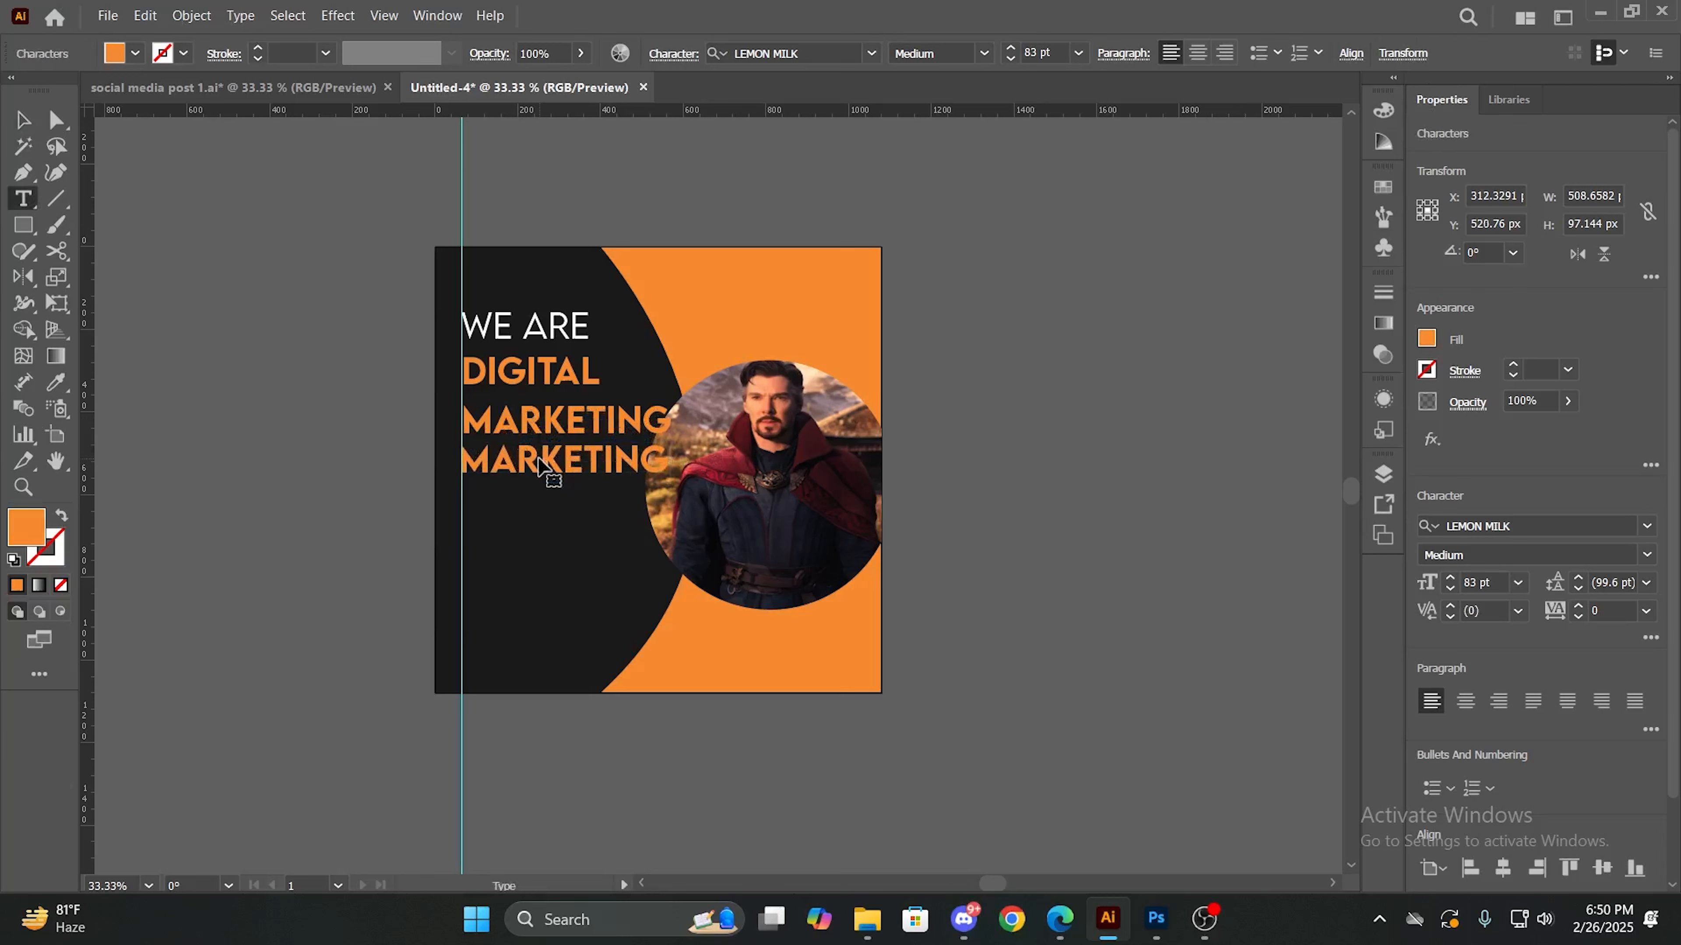
pyautogui.doubleClick(551, 461)
pyautogui.press('BackSpace')
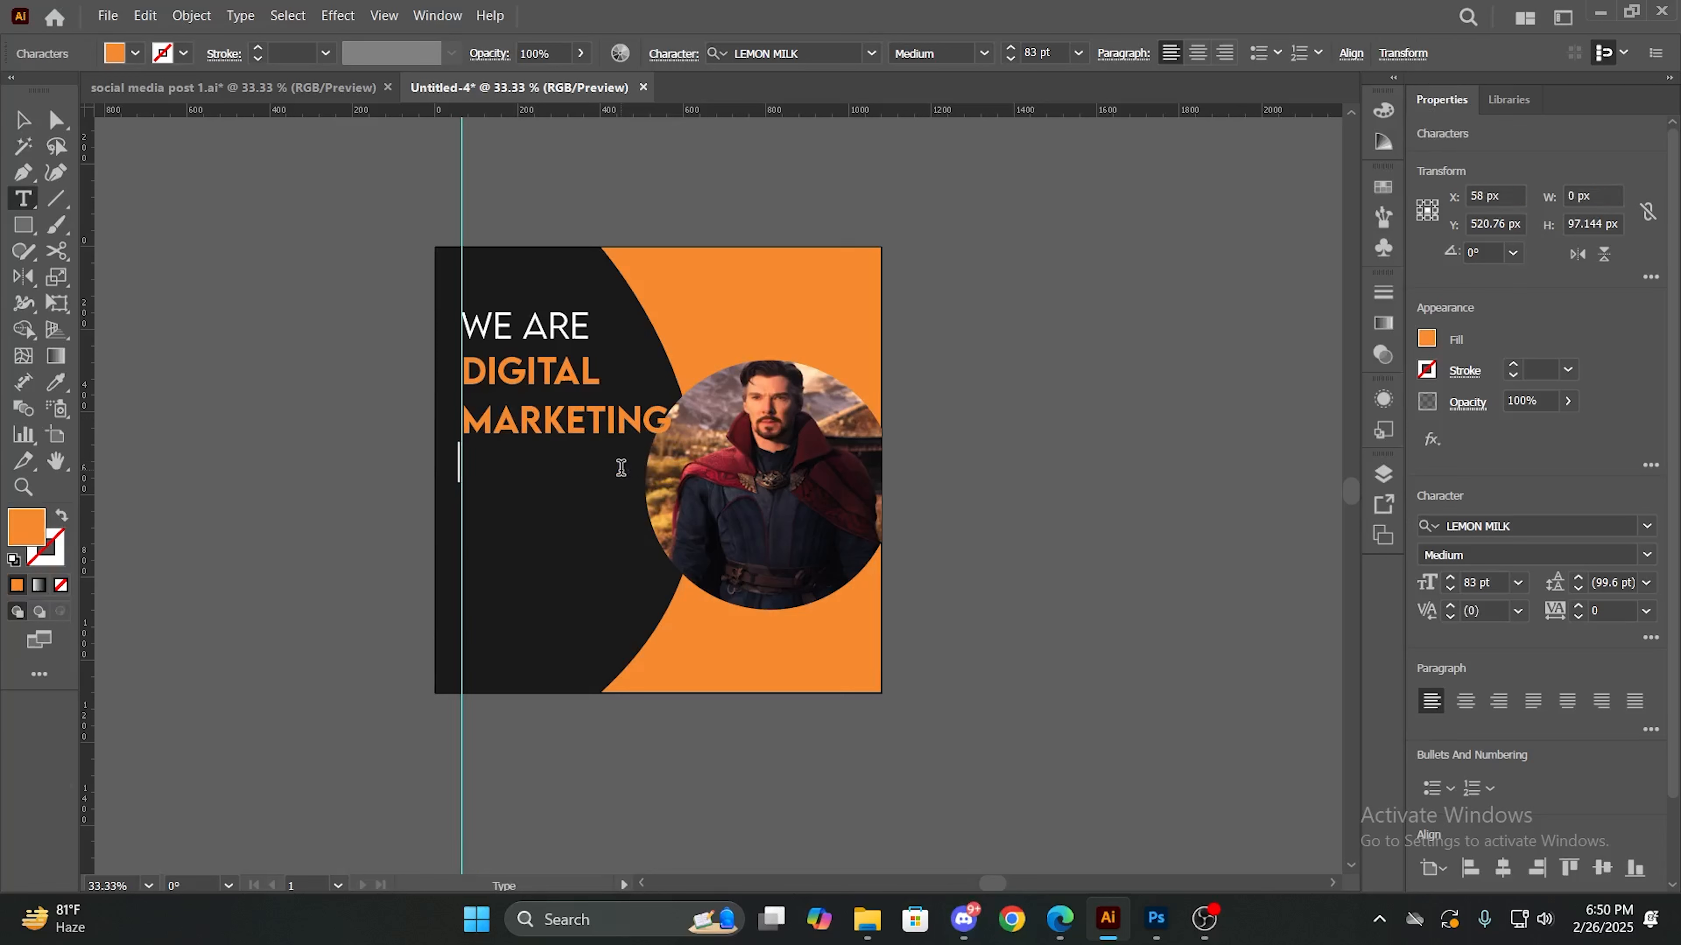
pyautogui.write('AGEN')
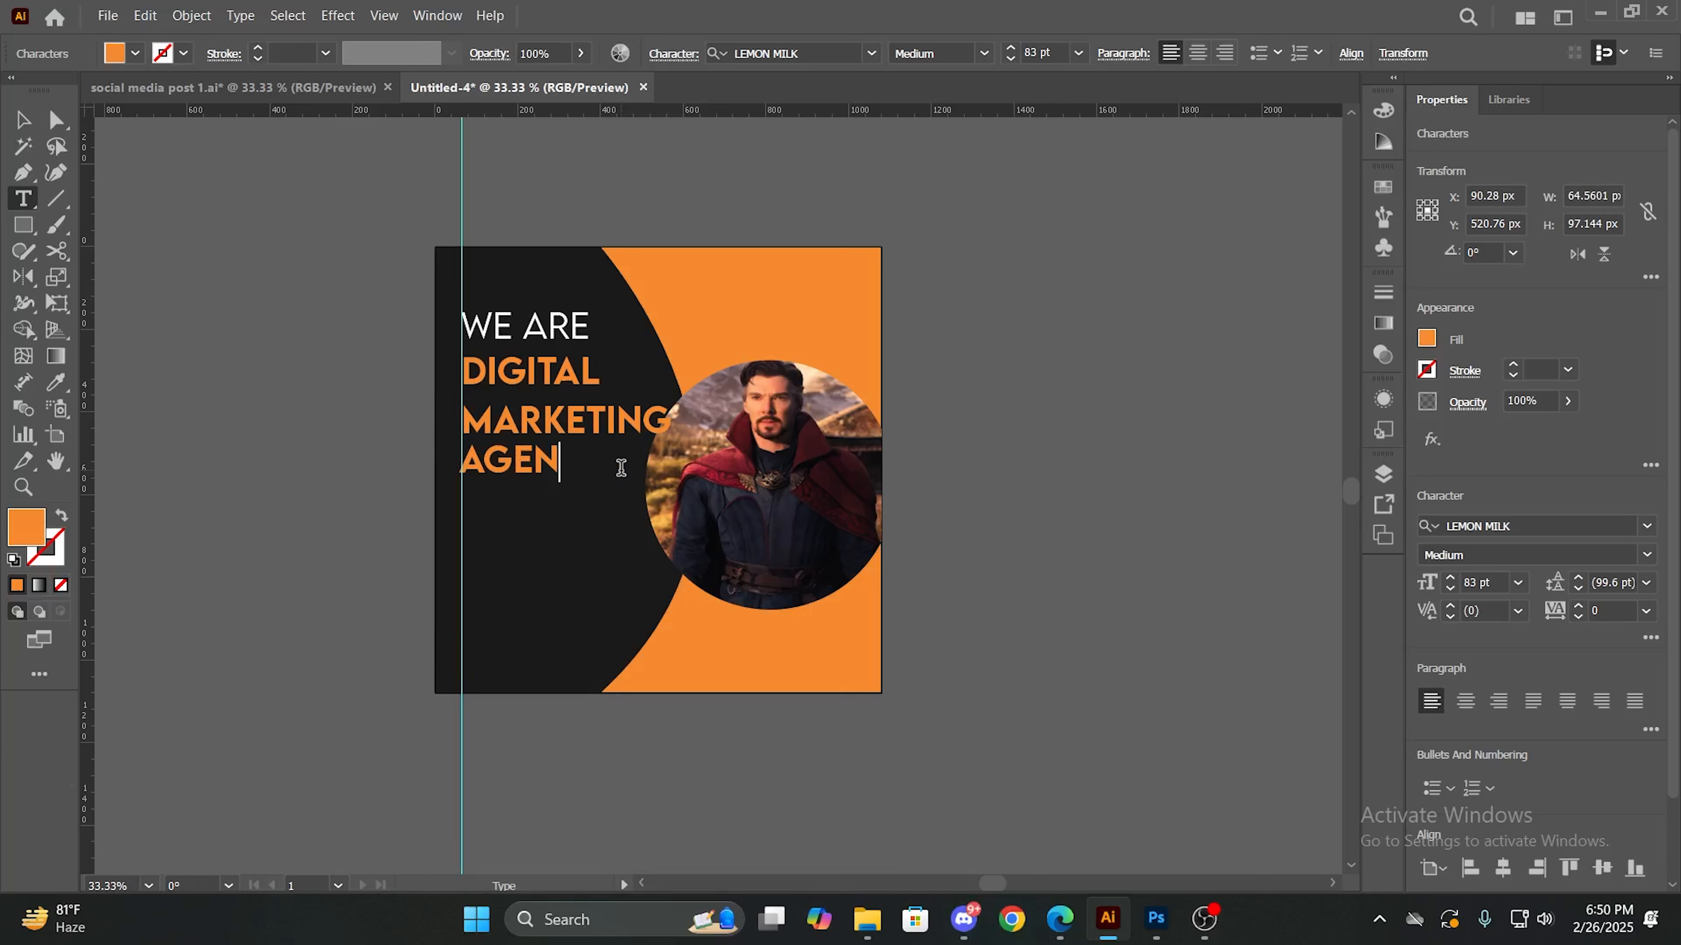
pyautogui.write('CY')
pyautogui.click(22, 119)
pyautogui.click(559, 520)
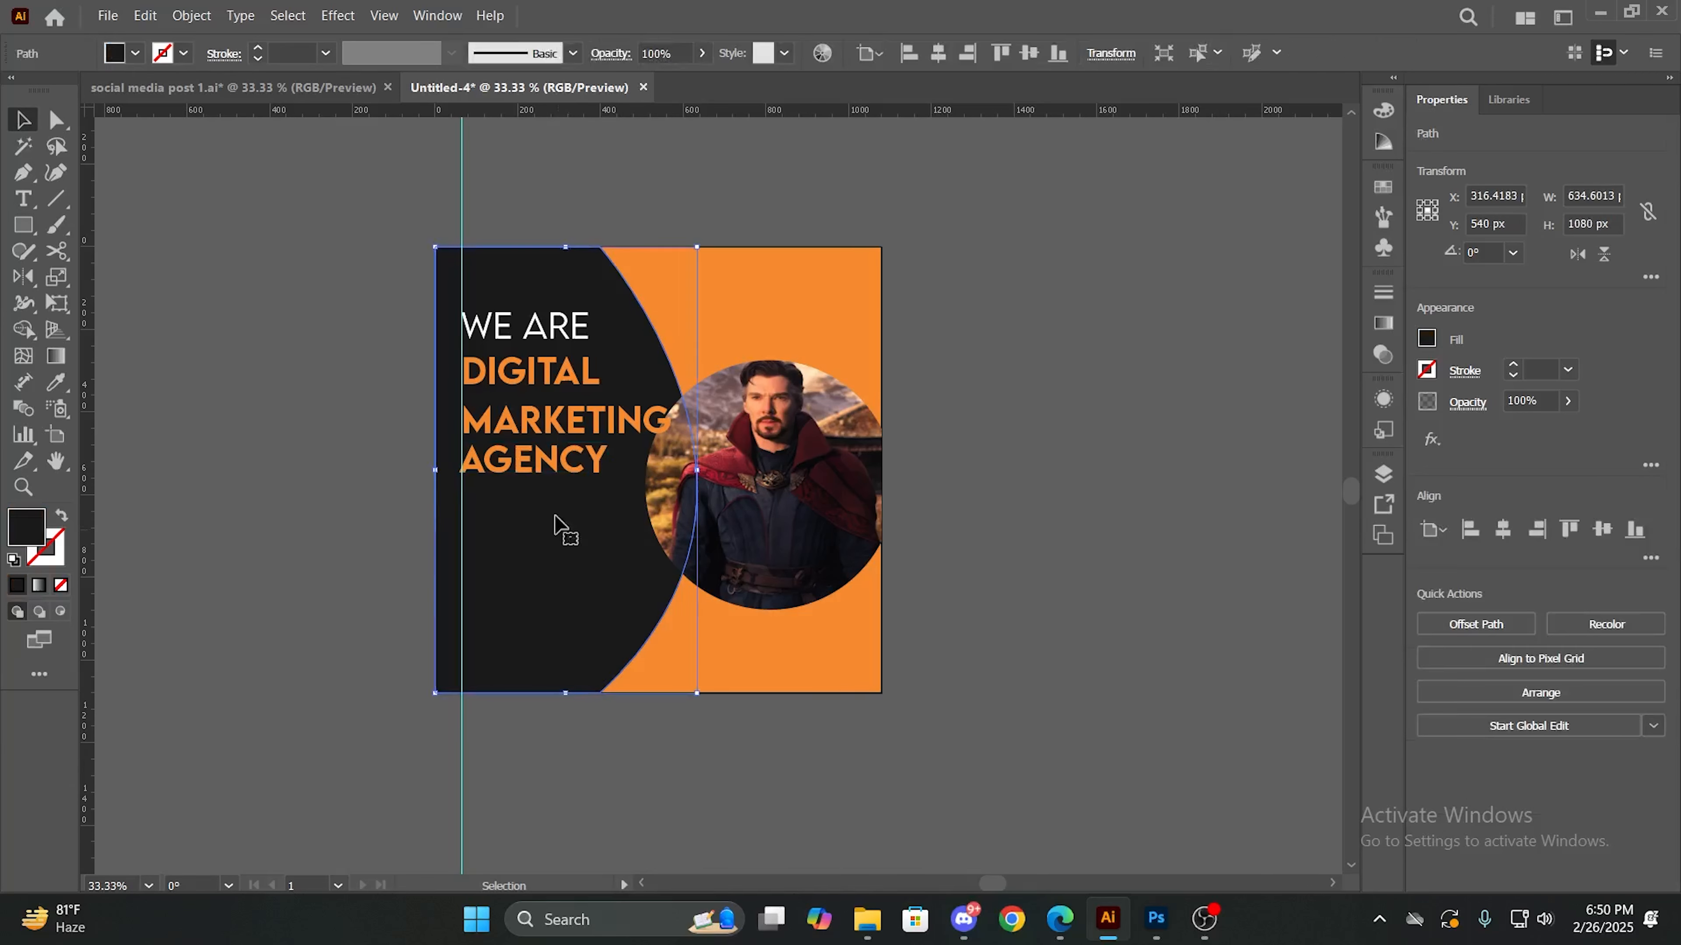
# - Align "AGENCY" to the vertical guide and shift "MARKETING" and "AGENCY" vertically to space the orange headline lines evenly and tightly
pyautogui.moveTo(527, 471); pyautogui.dragTo(527, 465)
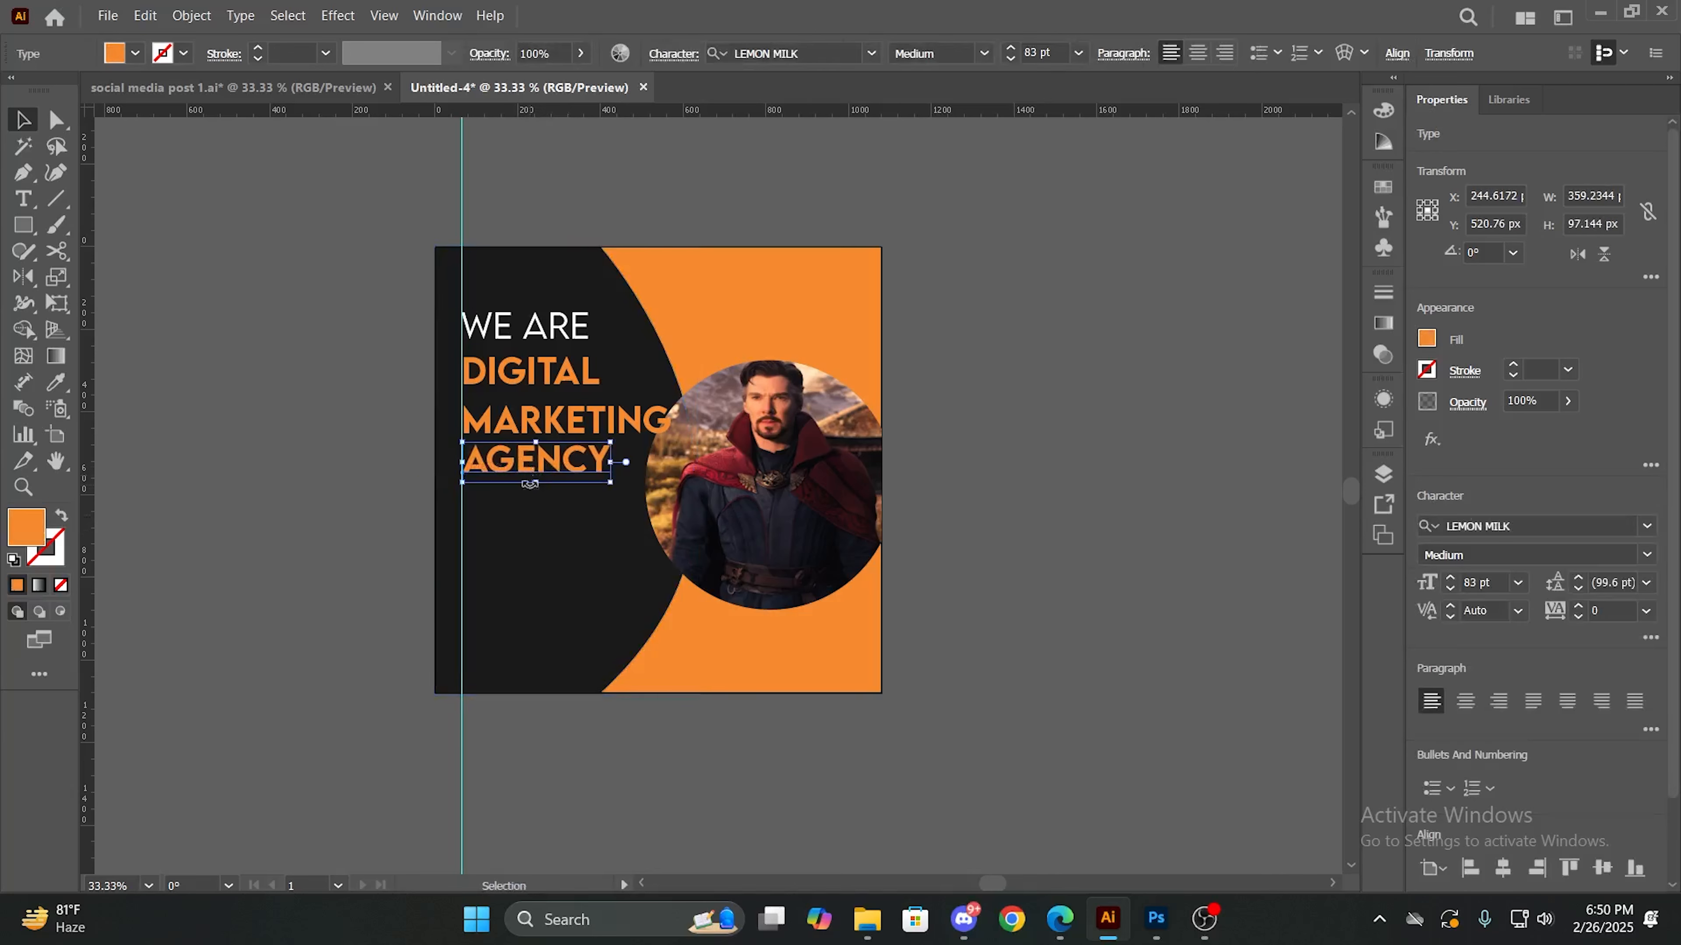
pyautogui.click(522, 540)
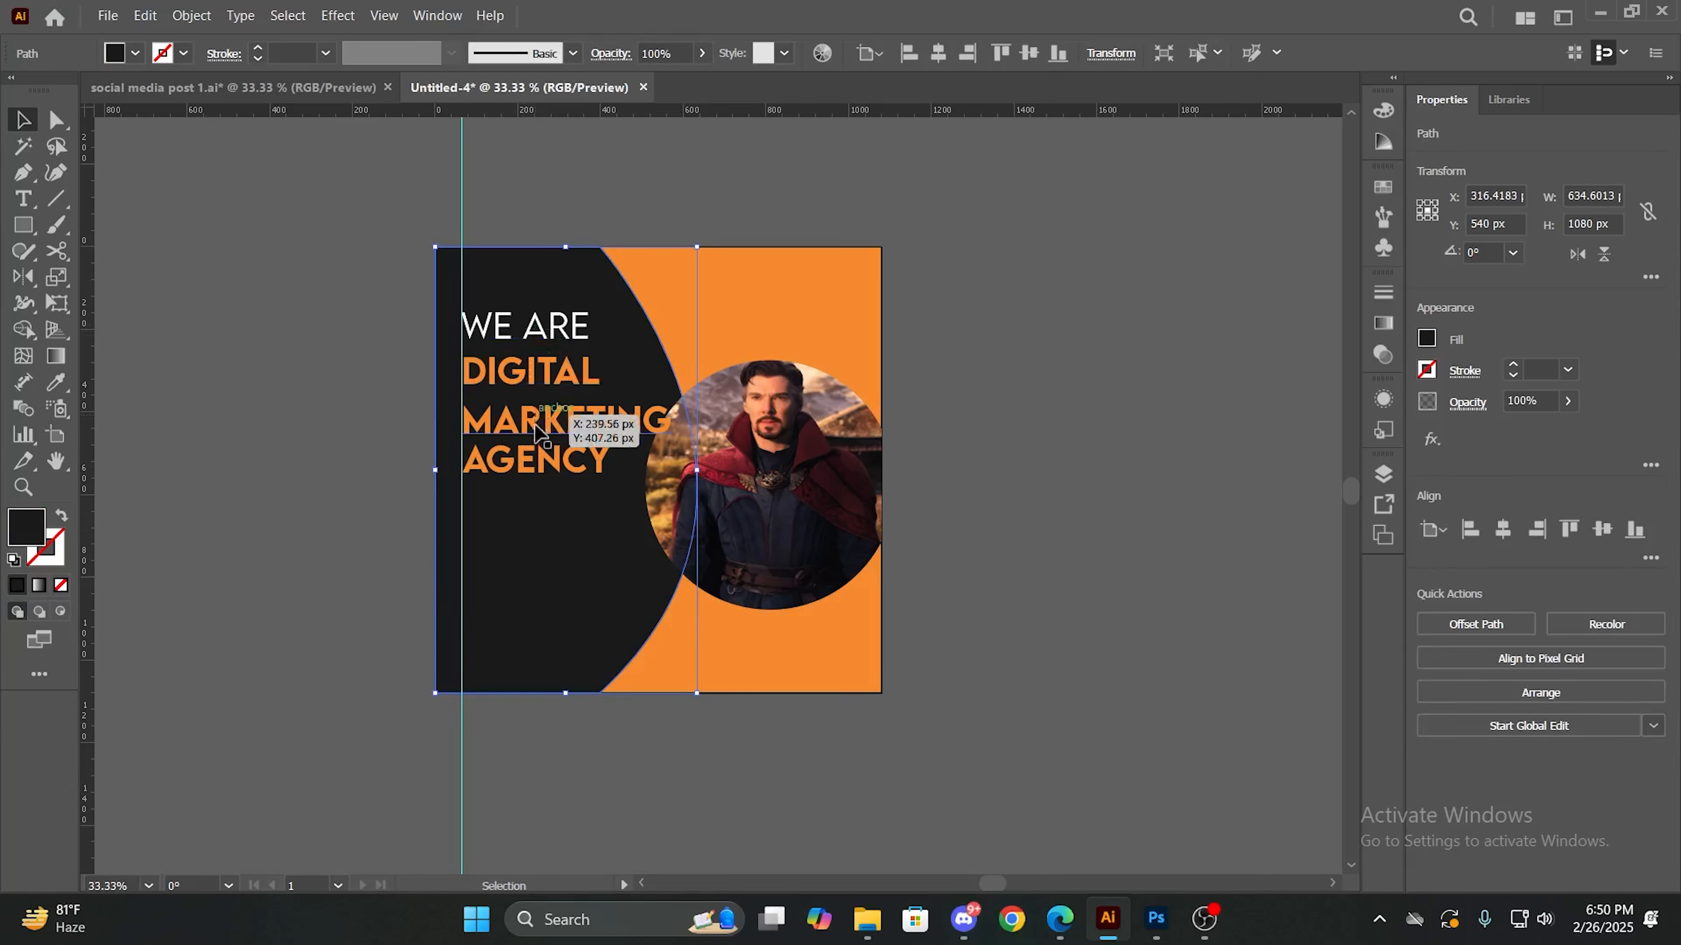
pyautogui.moveTo(539, 468); pyautogui.dragTo(539, 481)
pyautogui.click(547, 575)
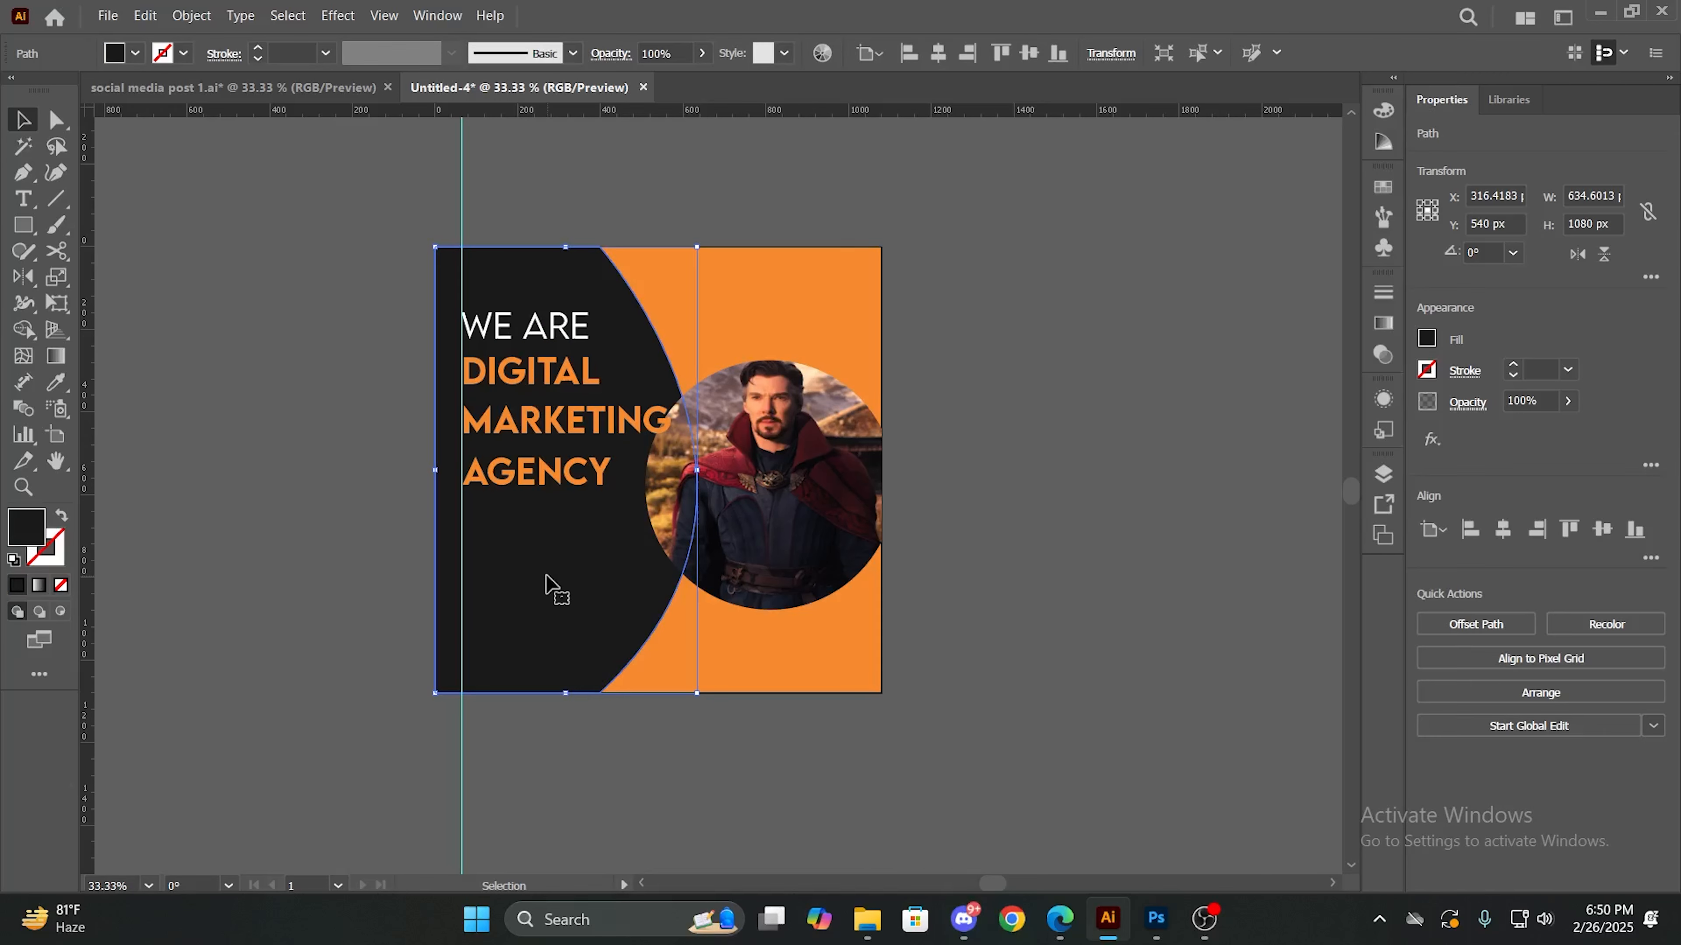
pyautogui.click(537, 417)
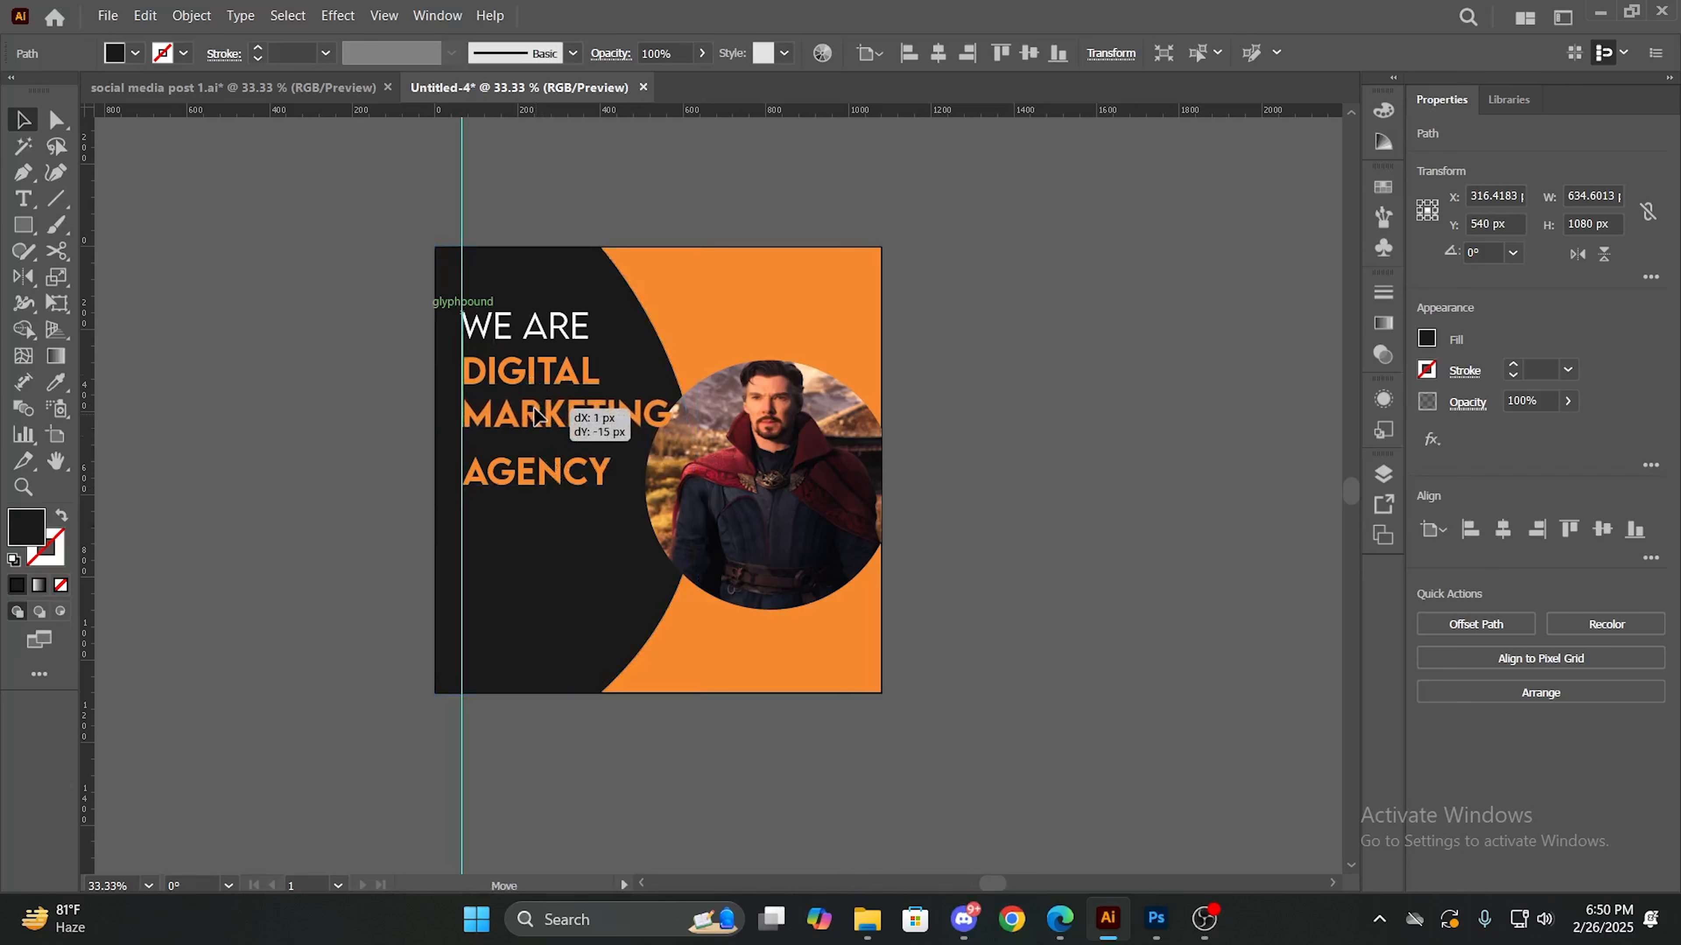
pyautogui.moveTo(541, 476)
pyautogui.mouseDown()
pyautogui.moveTo(529, 462)
pyautogui.moveTo(545, 464)
pyautogui.mouseUp()
pyautogui.click(529, 546)
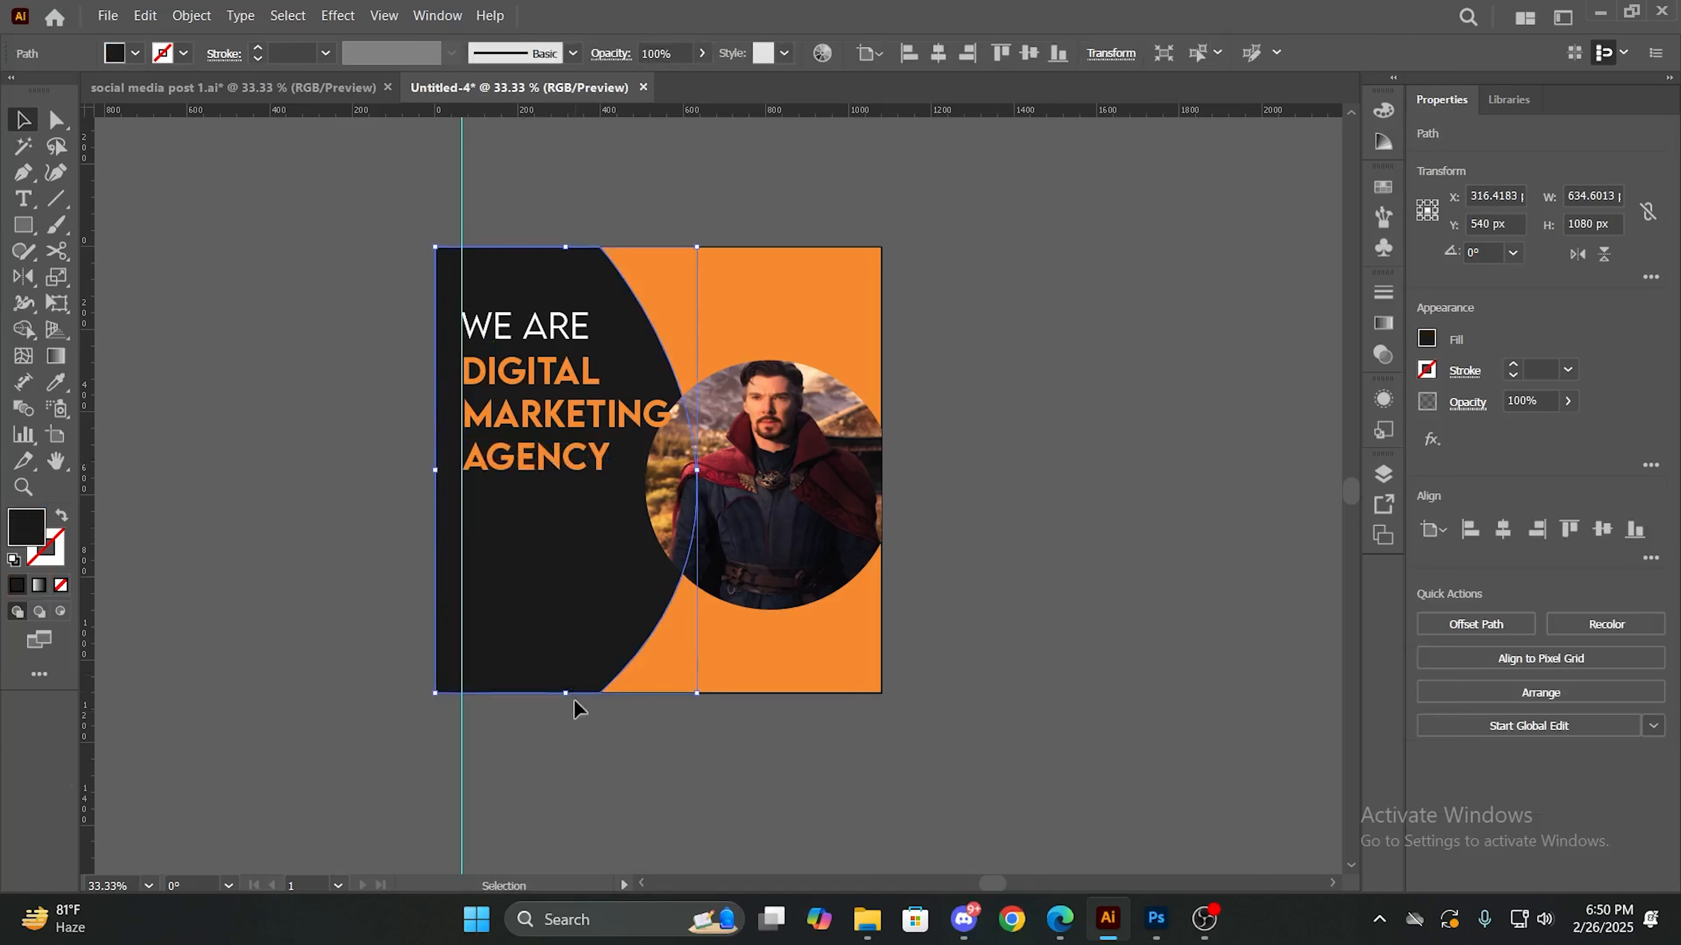
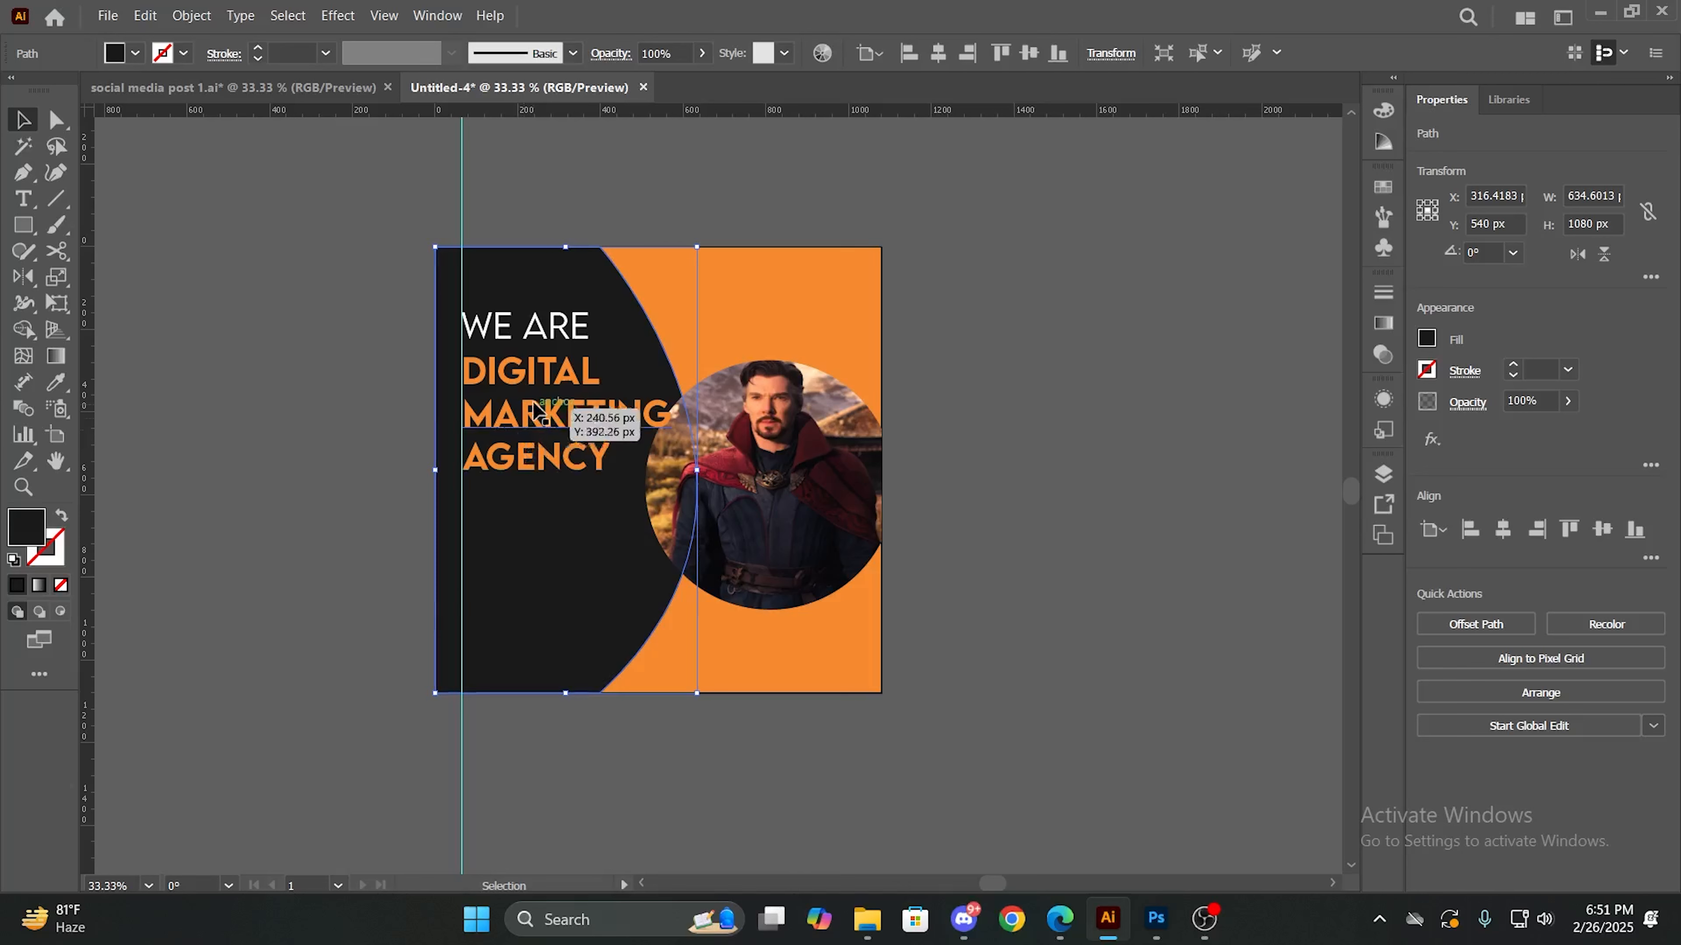
pyautogui.moveTo(581, 460); pyautogui.dragTo(582, 501)
pyautogui.doubleClick(582, 503)
pyautogui.doubleClick(589, 507)
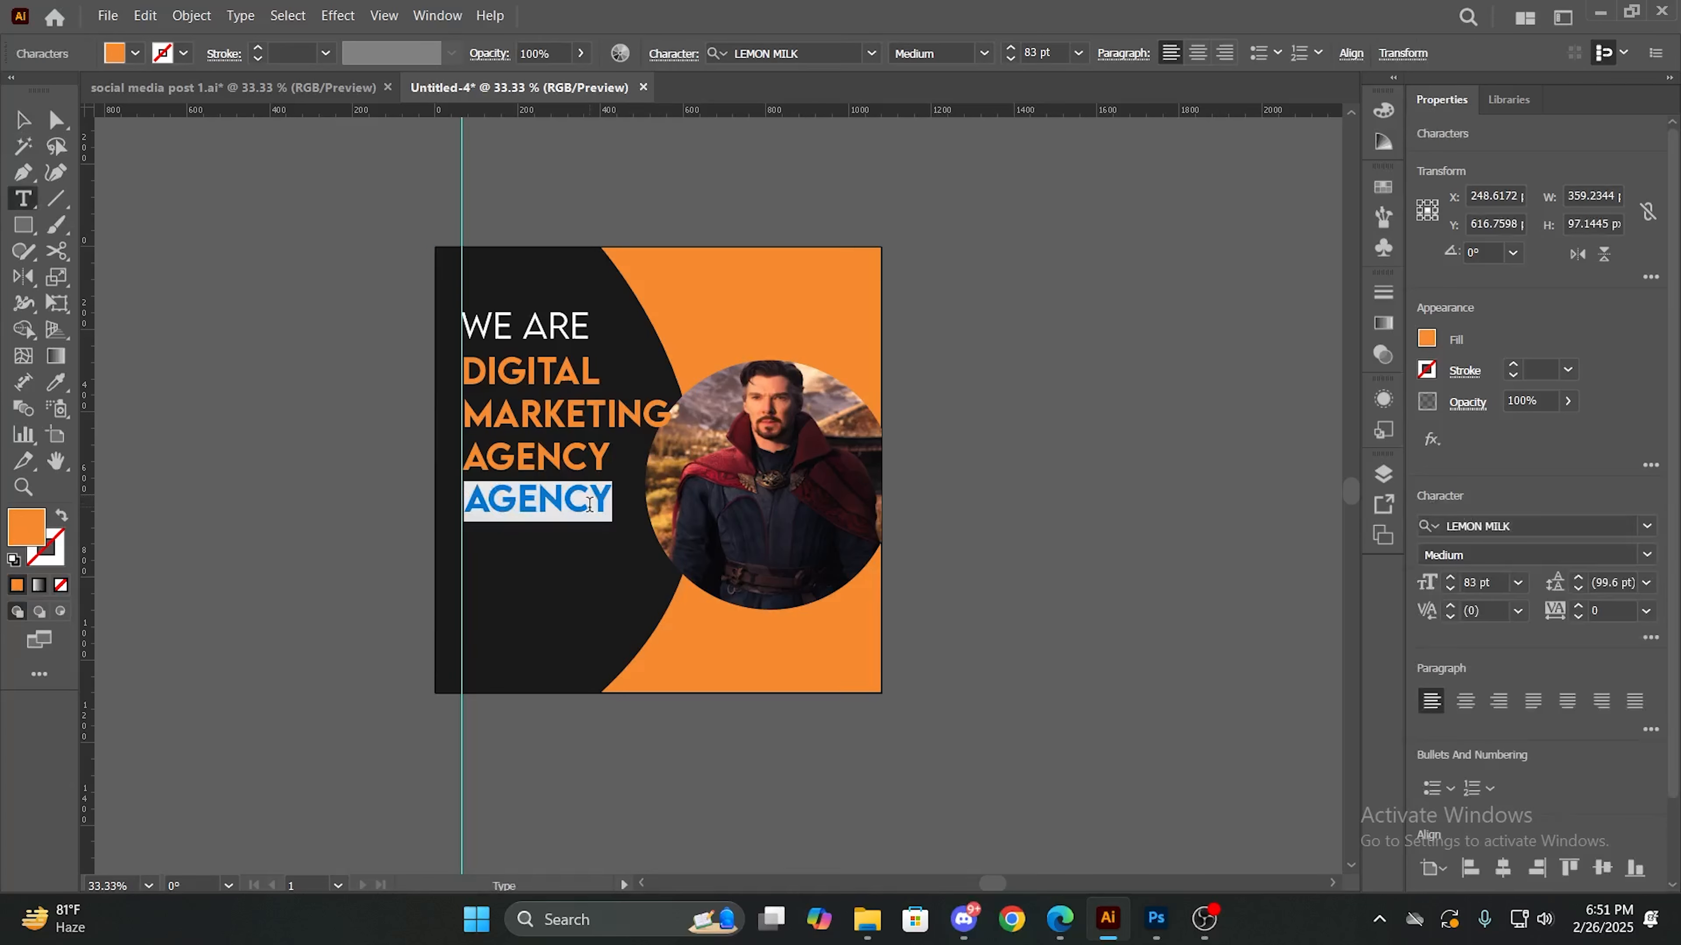
pyautogui.click(881, 53)
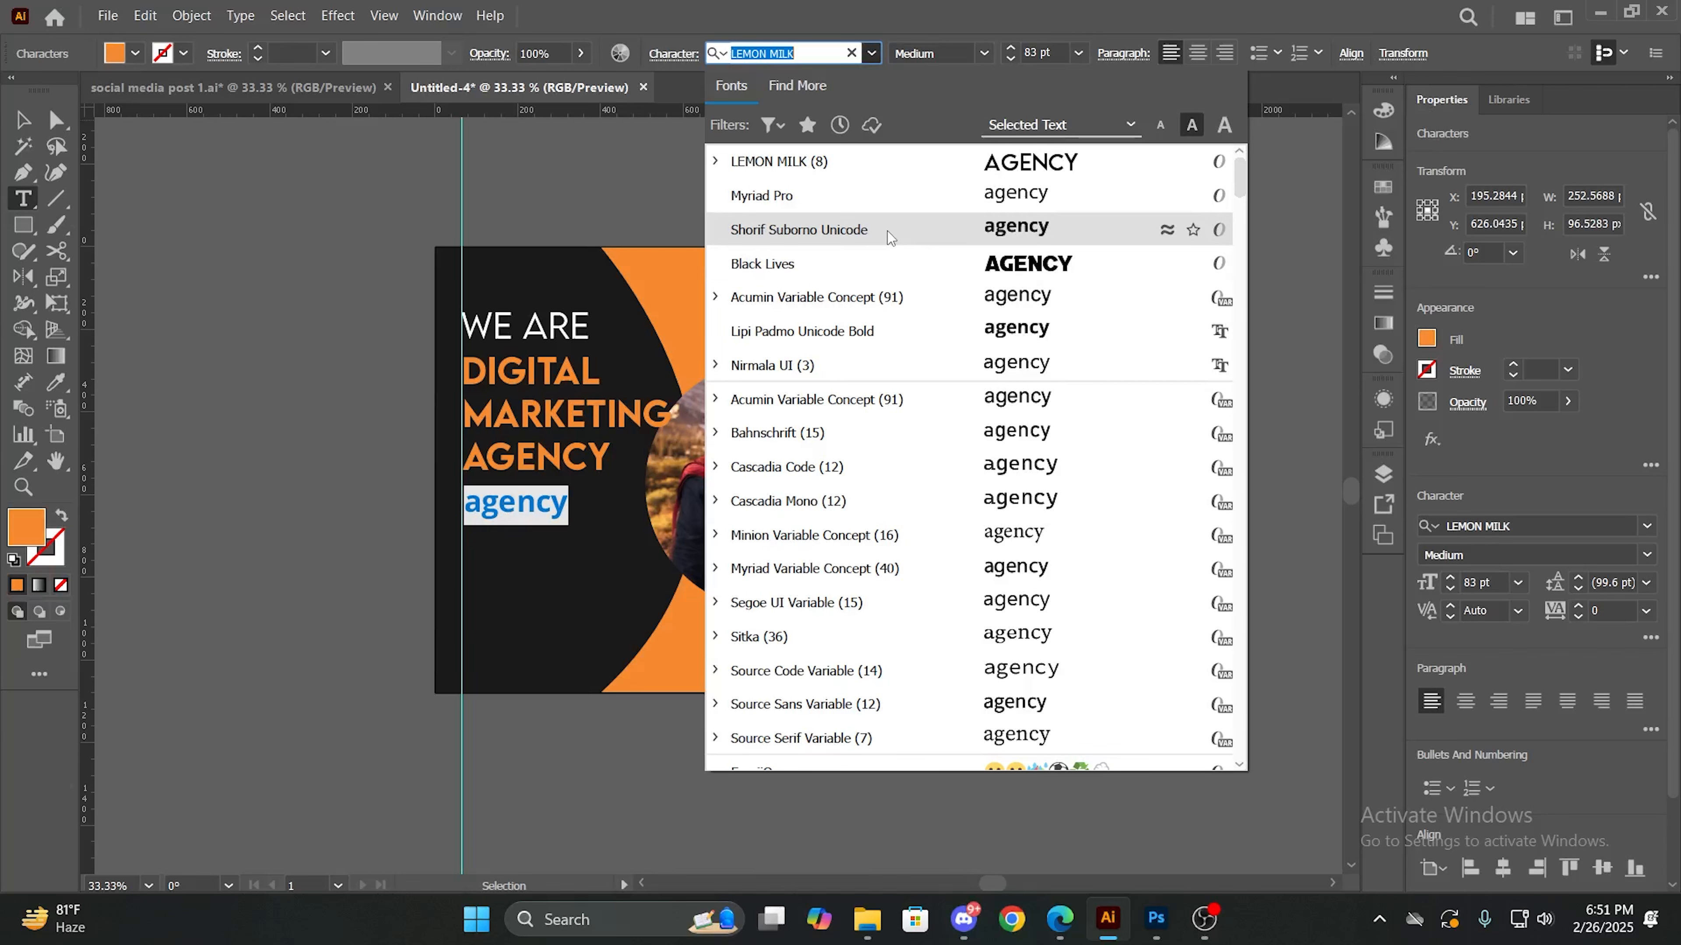
pyautogui.scroll(-3, 887, 231)
pyautogui.scroll(3, 890, 244)
pyautogui.scroll(-15, 898, 279)
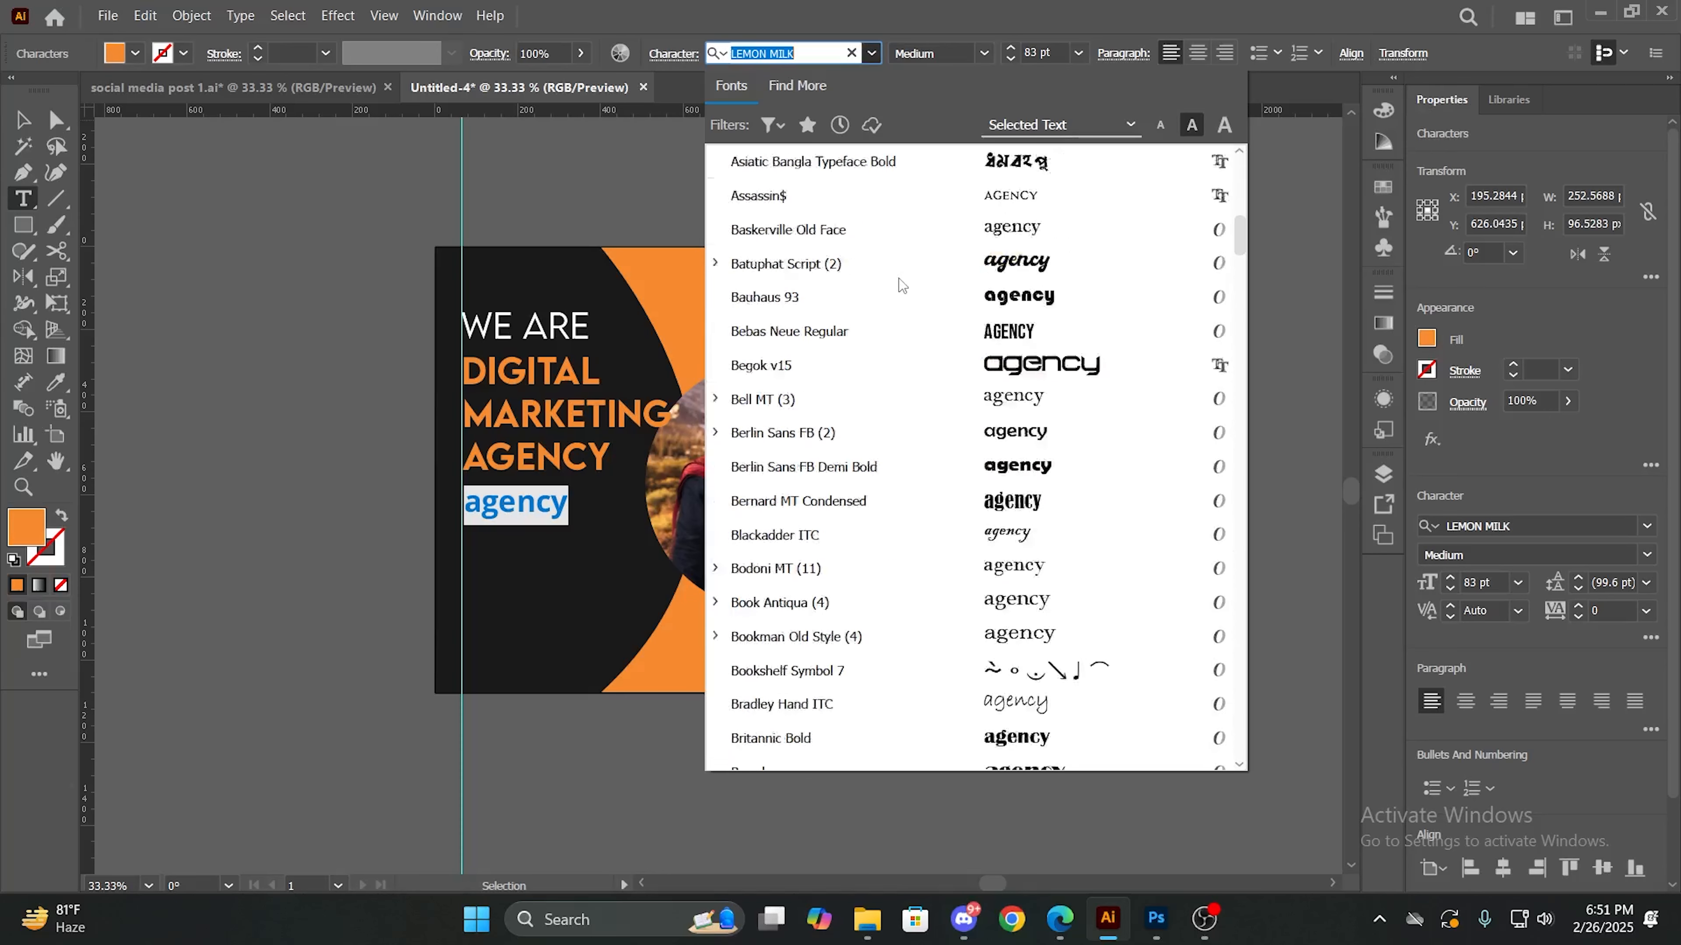
pyautogui.scroll(5, 901, 278)
pyautogui.scroll(10, 902, 279)
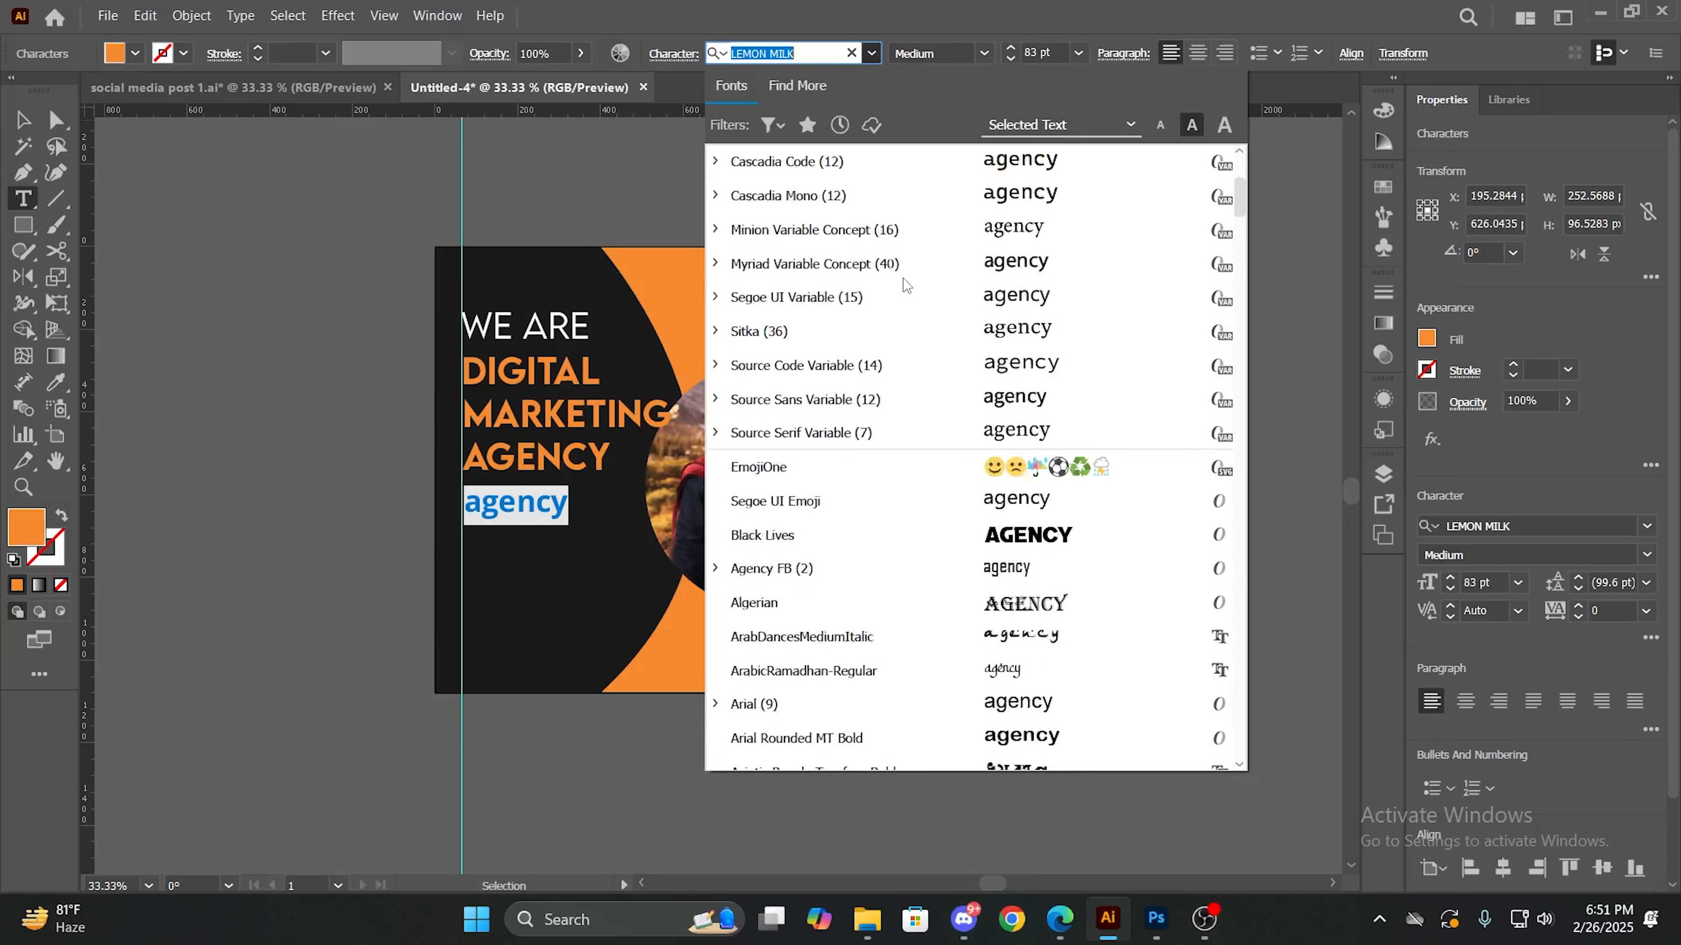
pyautogui.click(827, 163)
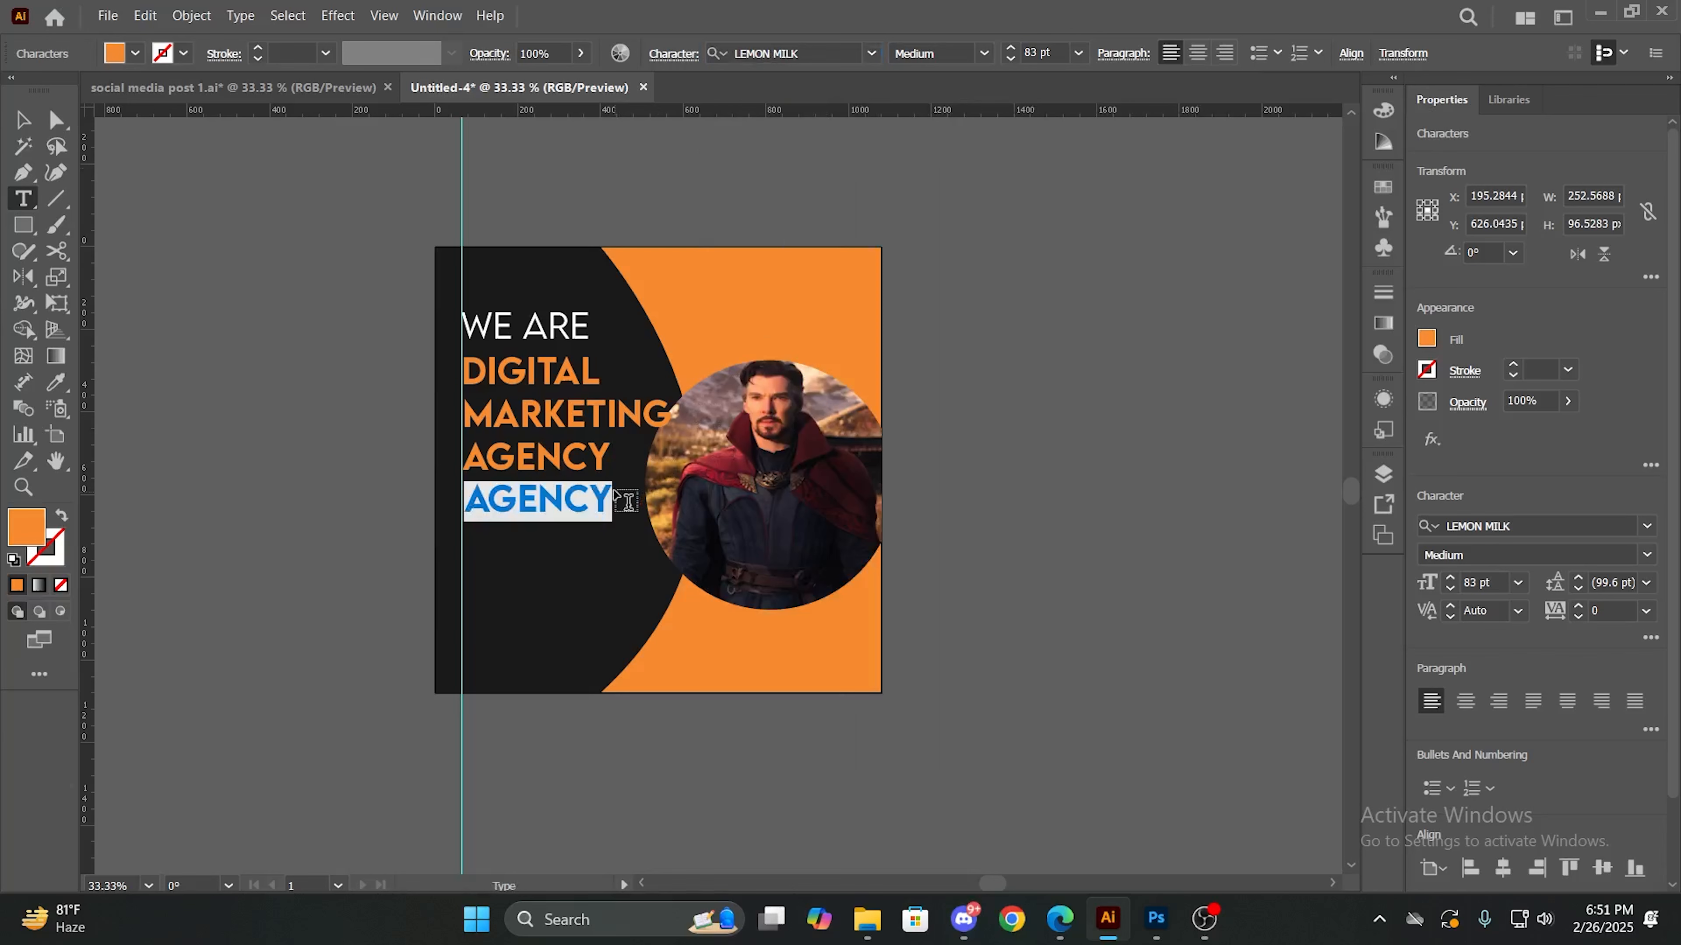
pyautogui.click(22, 119)
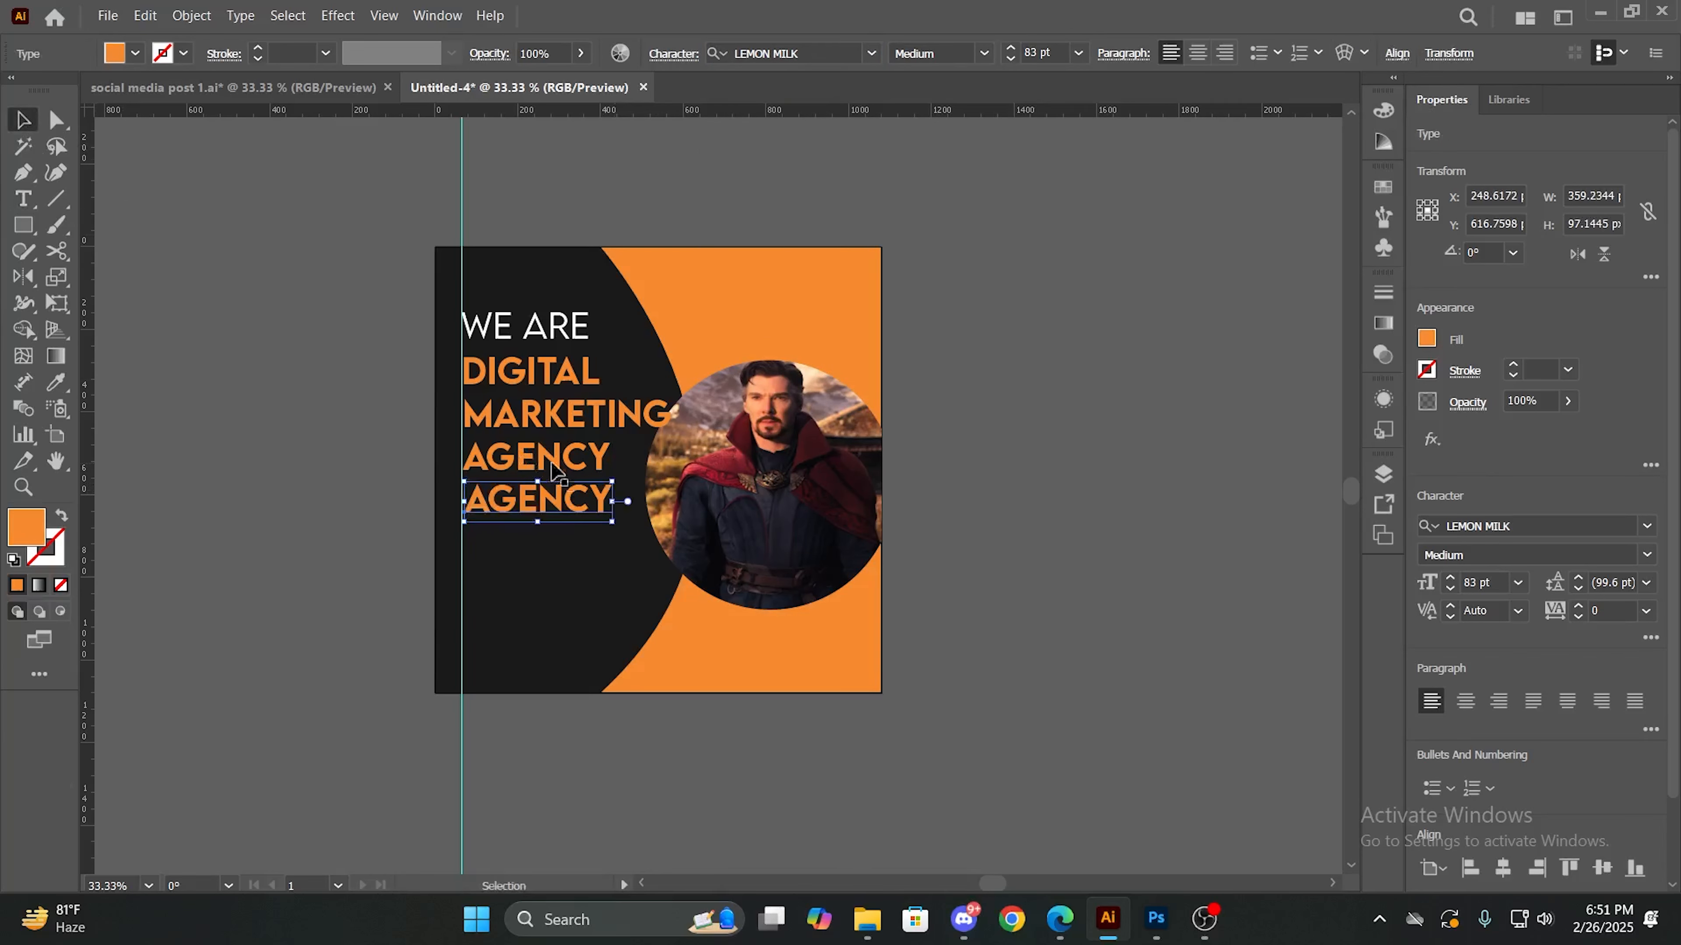
pyautogui.moveTo(555, 471); pyautogui.dragTo(591, 555)
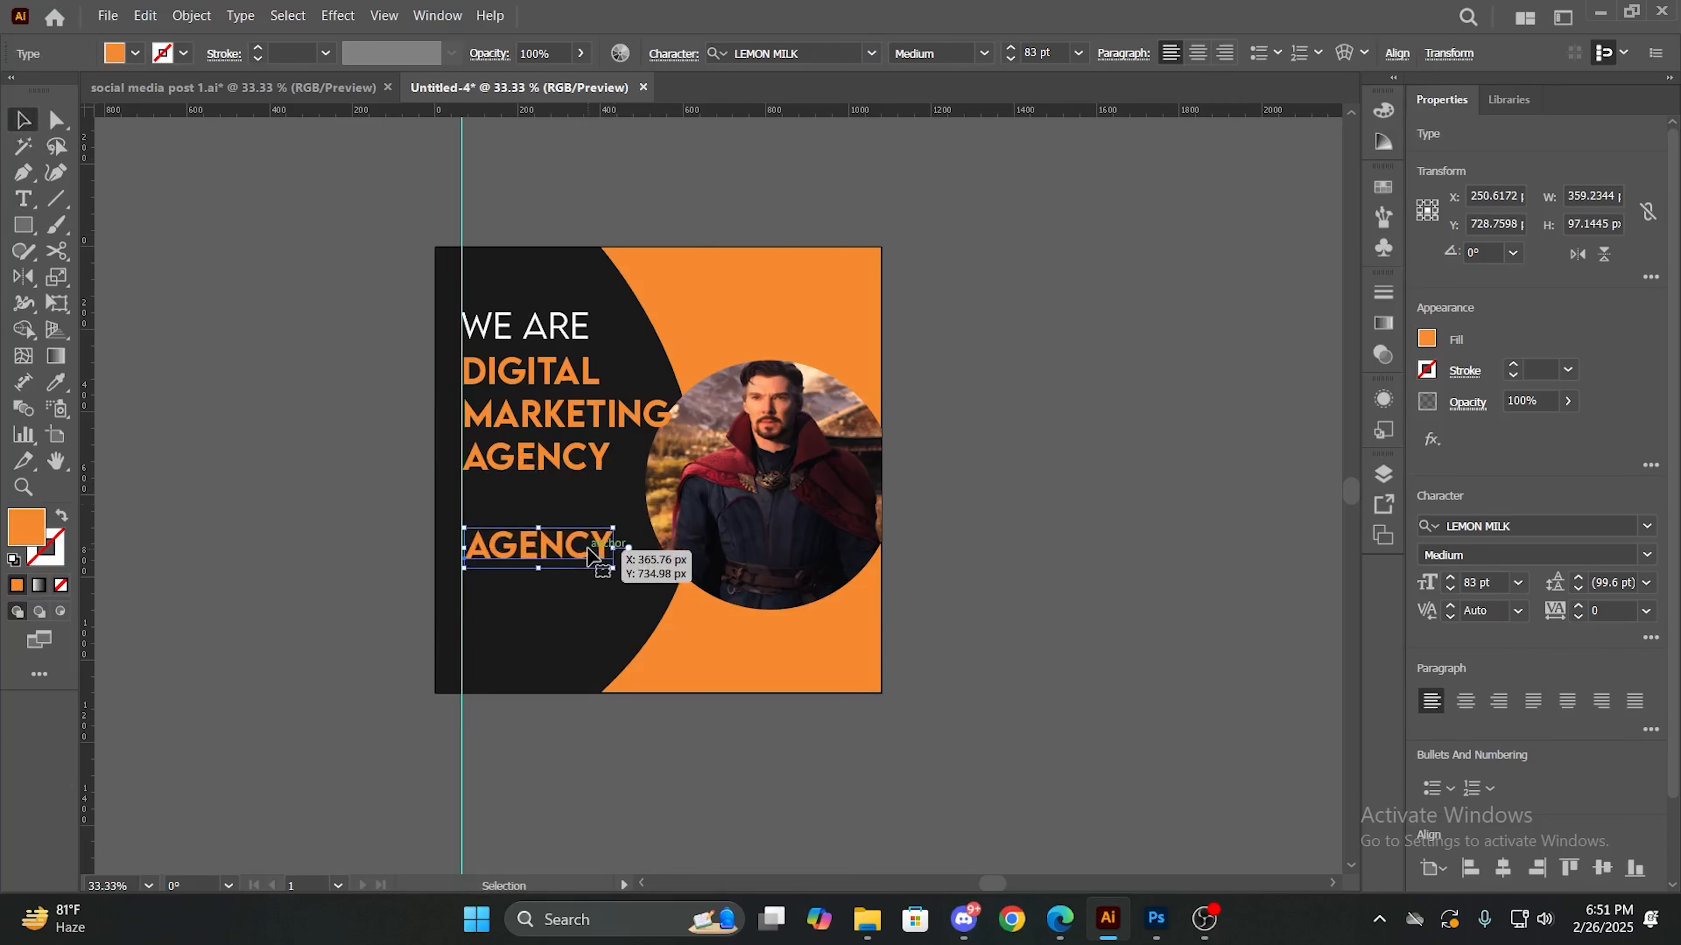
pyautogui.press('Delete')
# - Move the vertical guide closer to the artboard's left edge and realign all four headline lines to it
pyautogui.moveTo(461, 525); pyautogui.dragTo(384, 516)
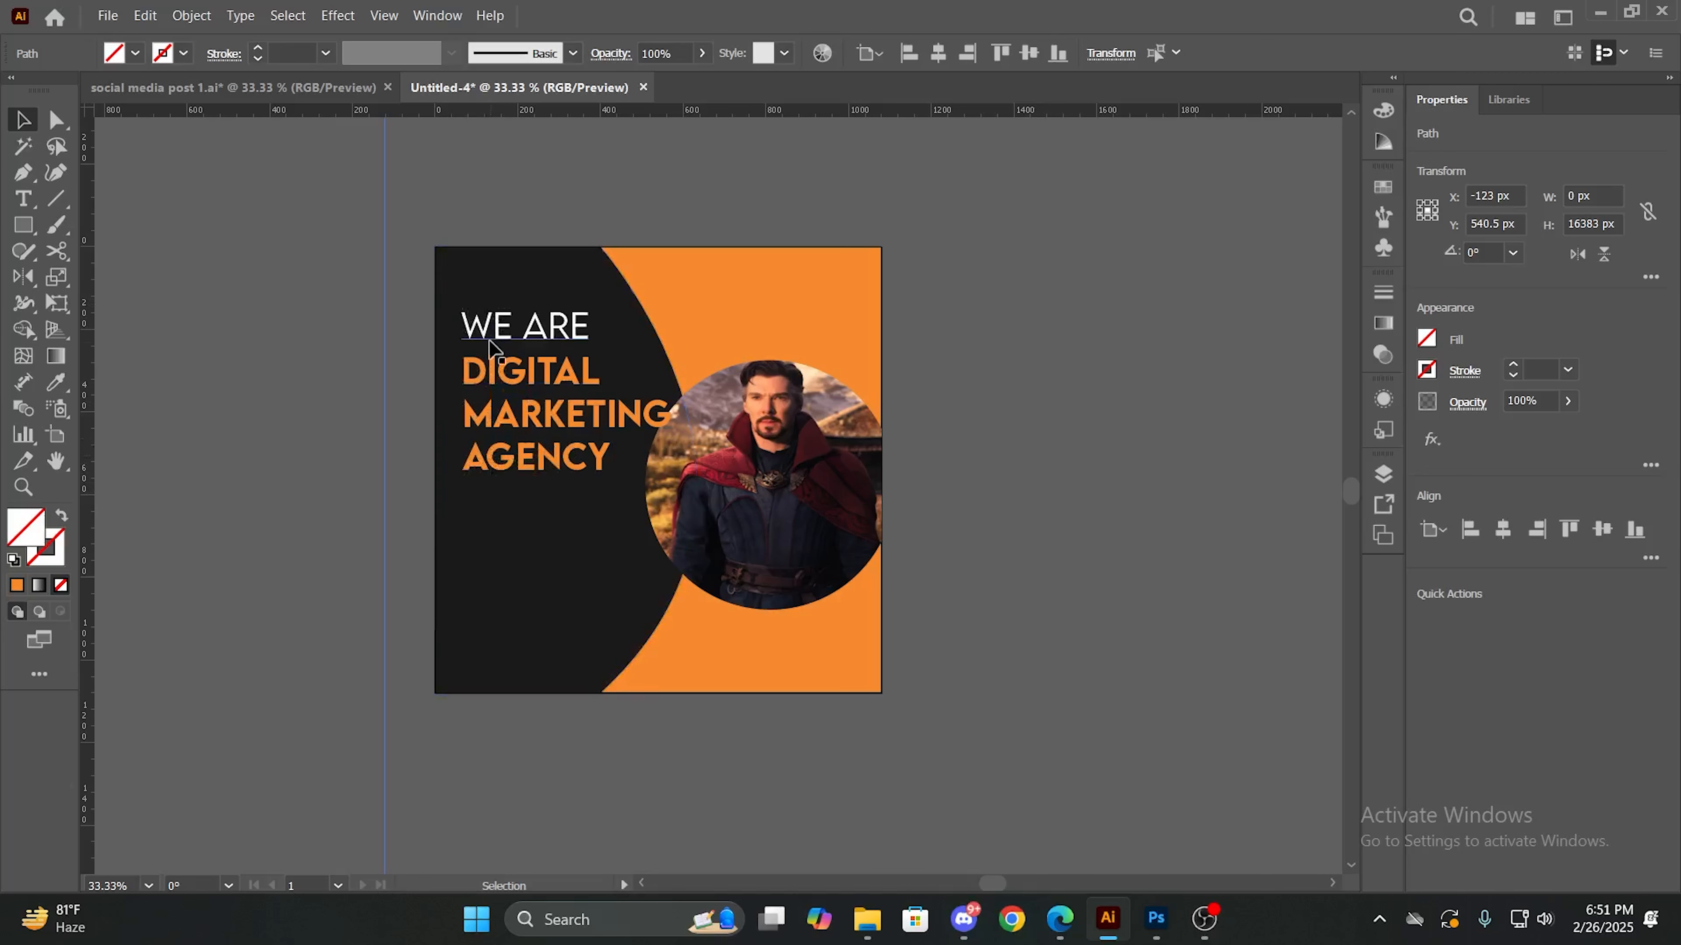
pyautogui.moveTo(385, 450); pyautogui.dragTo(448, 463)
pyautogui.moveTo(529, 340); pyautogui.dragTo(491, 467)
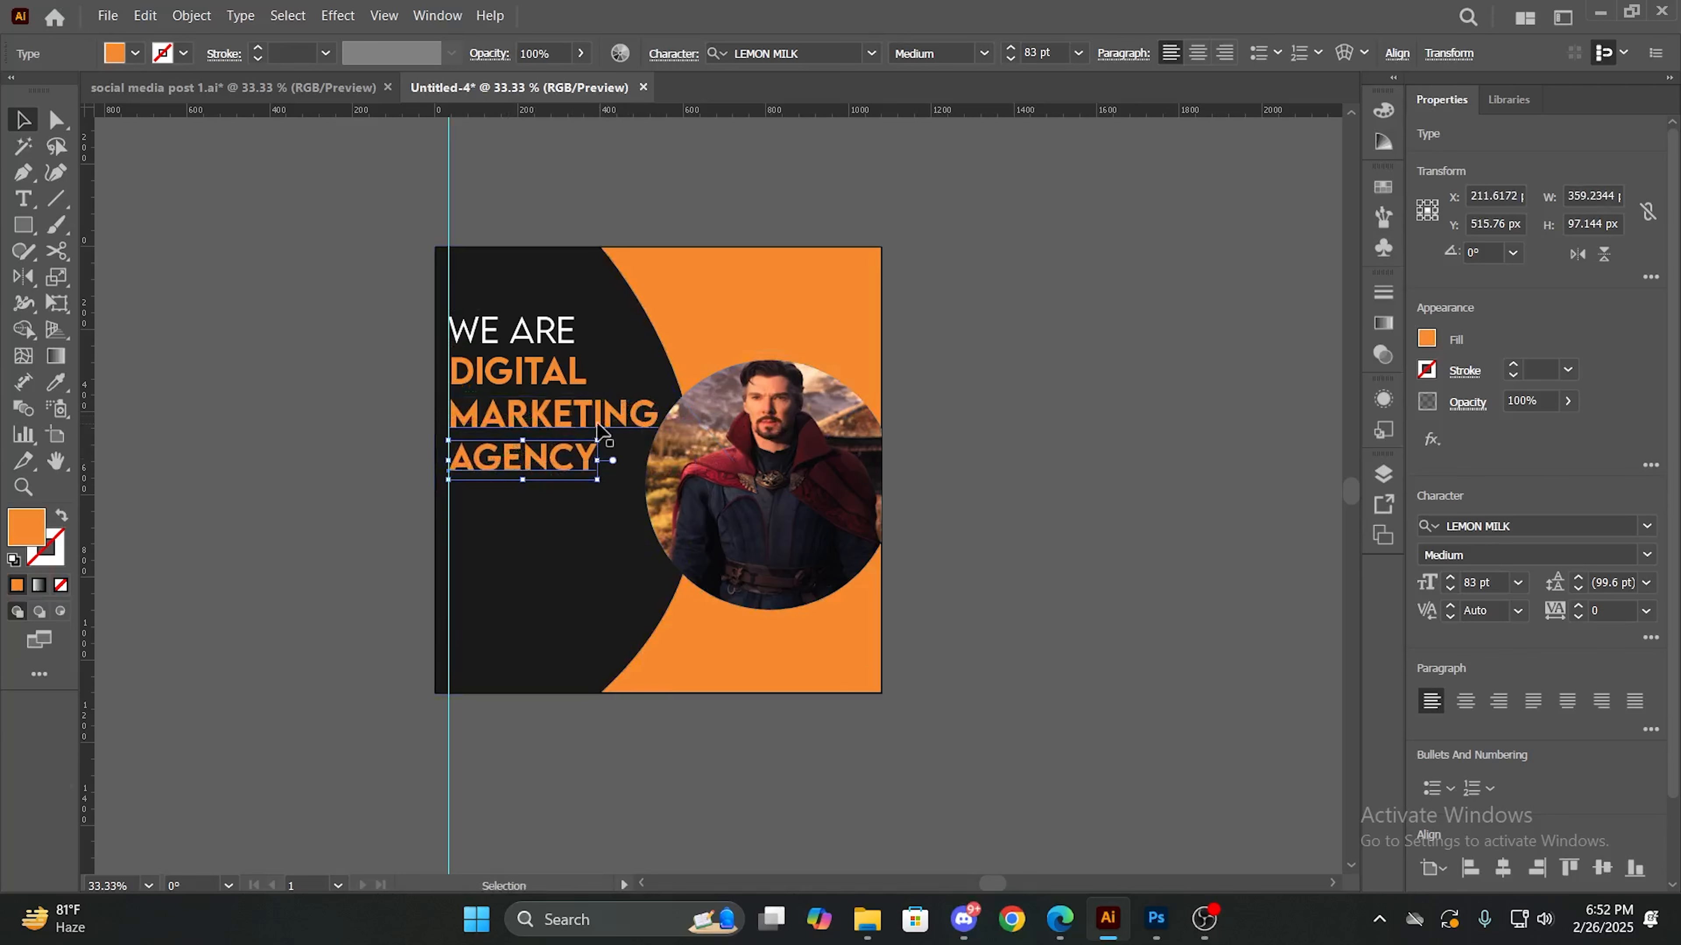
pyautogui.click(241, 523)
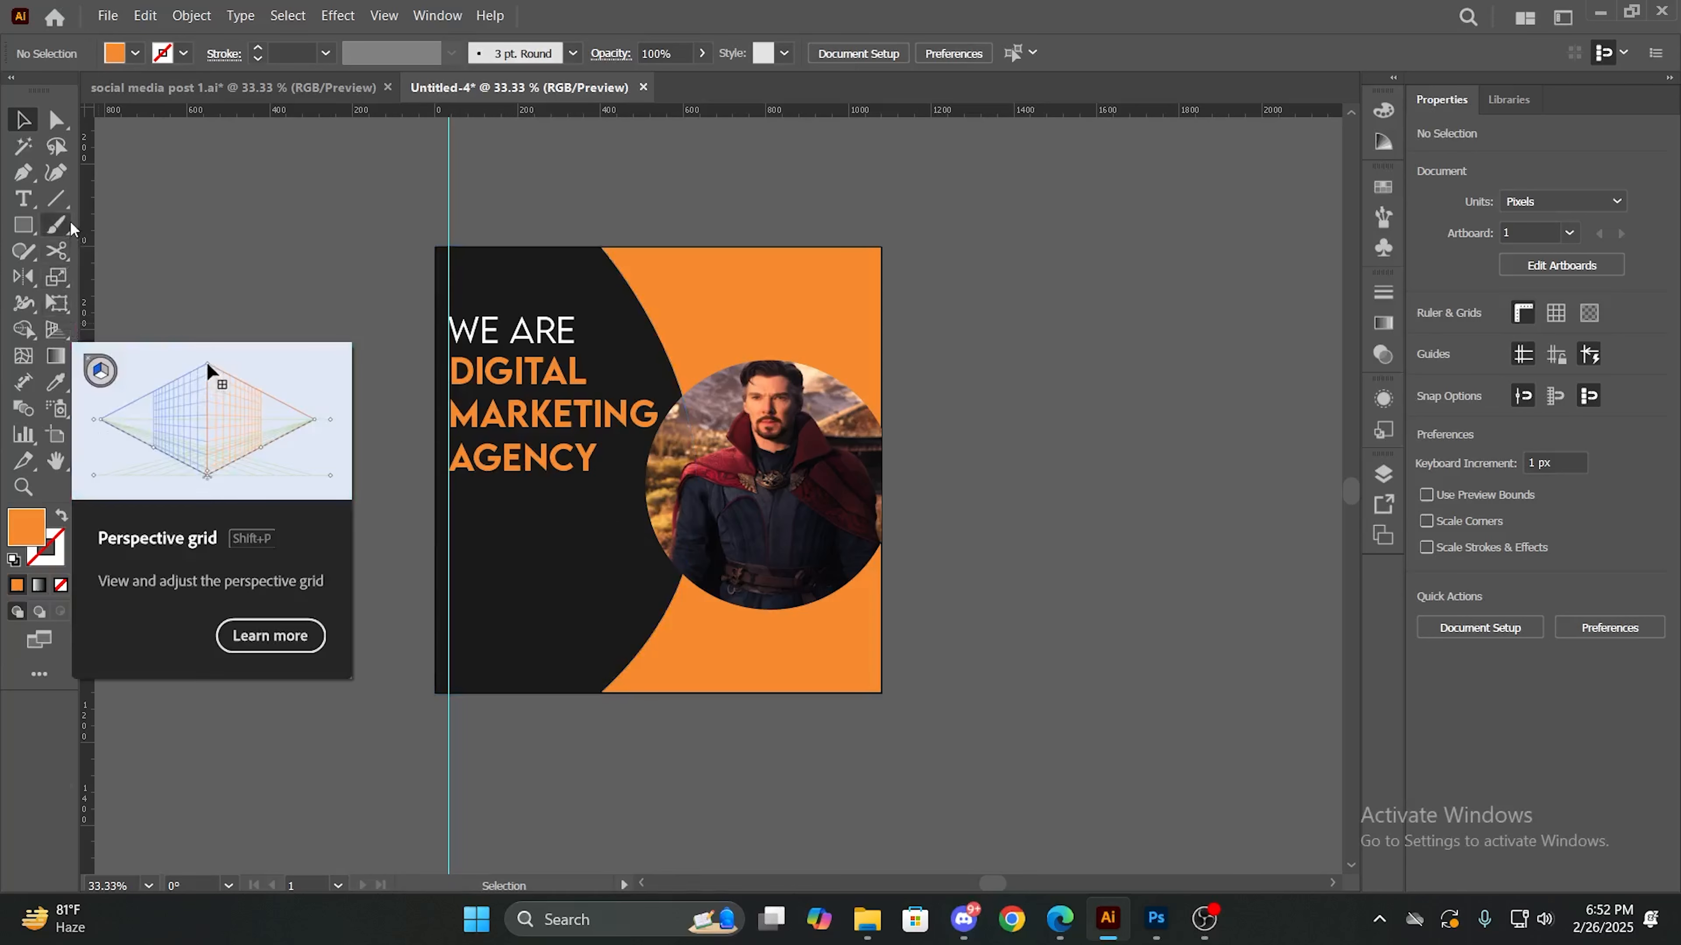
# - Draw a nearly horizontal line about 215 px long beneath "AGENCY", starting at the vertical guide, and give it a white fill
pyautogui.click(57, 198)
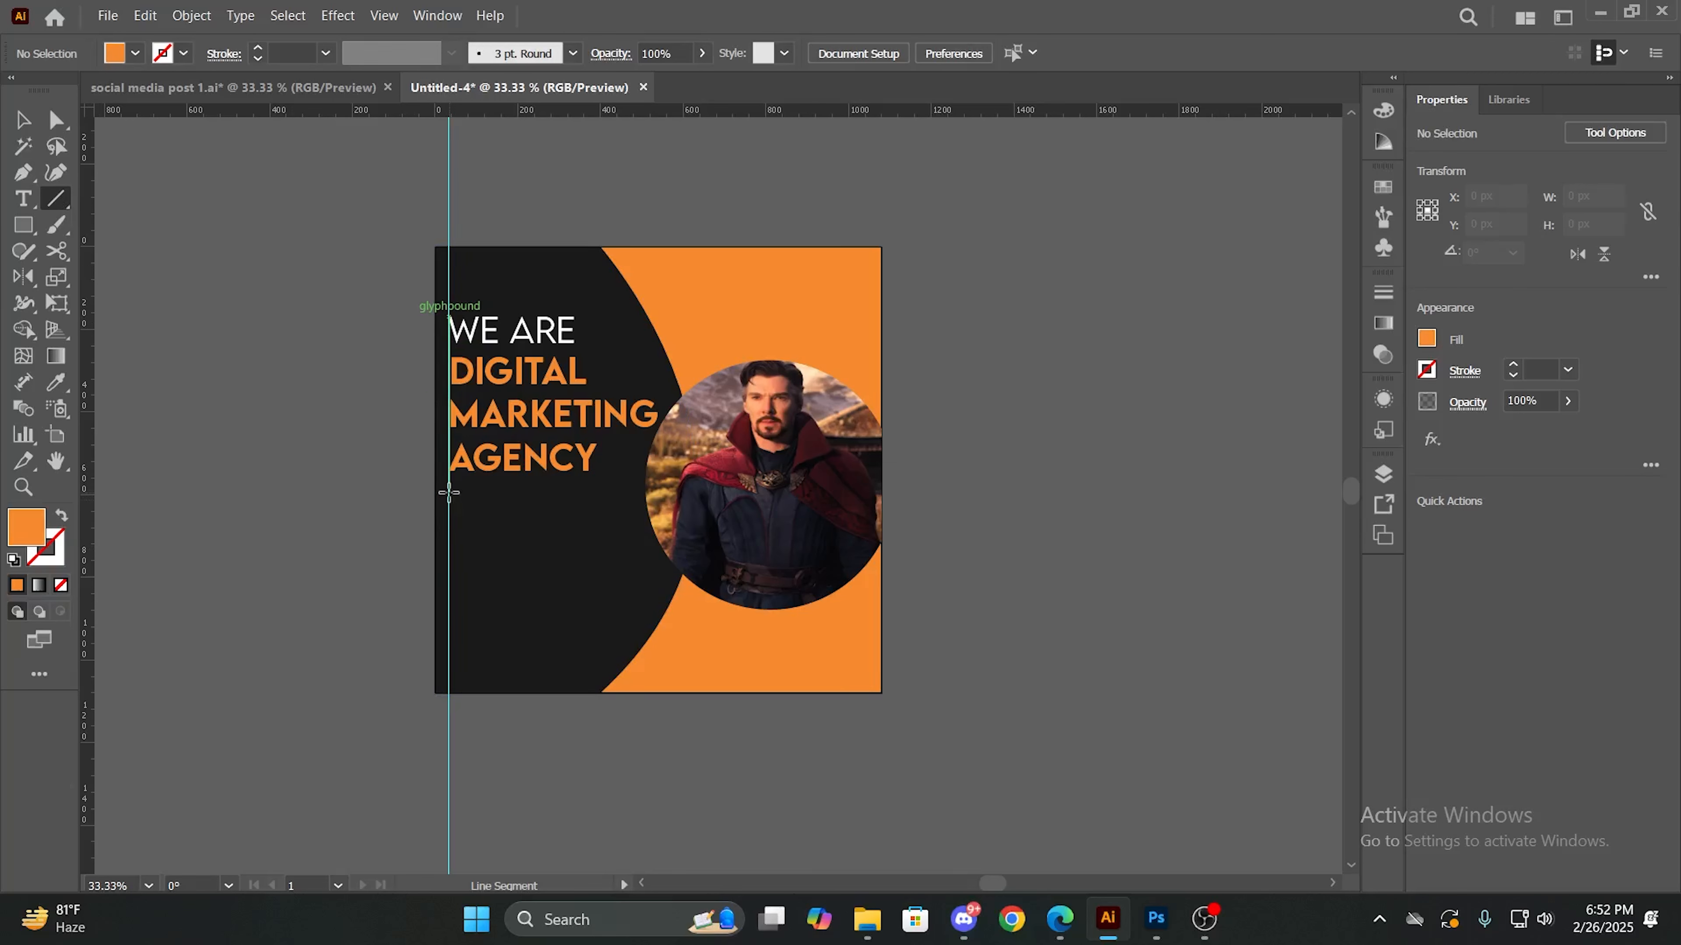
pyautogui.moveTo(449, 492); pyautogui.dragTo(538, 492)
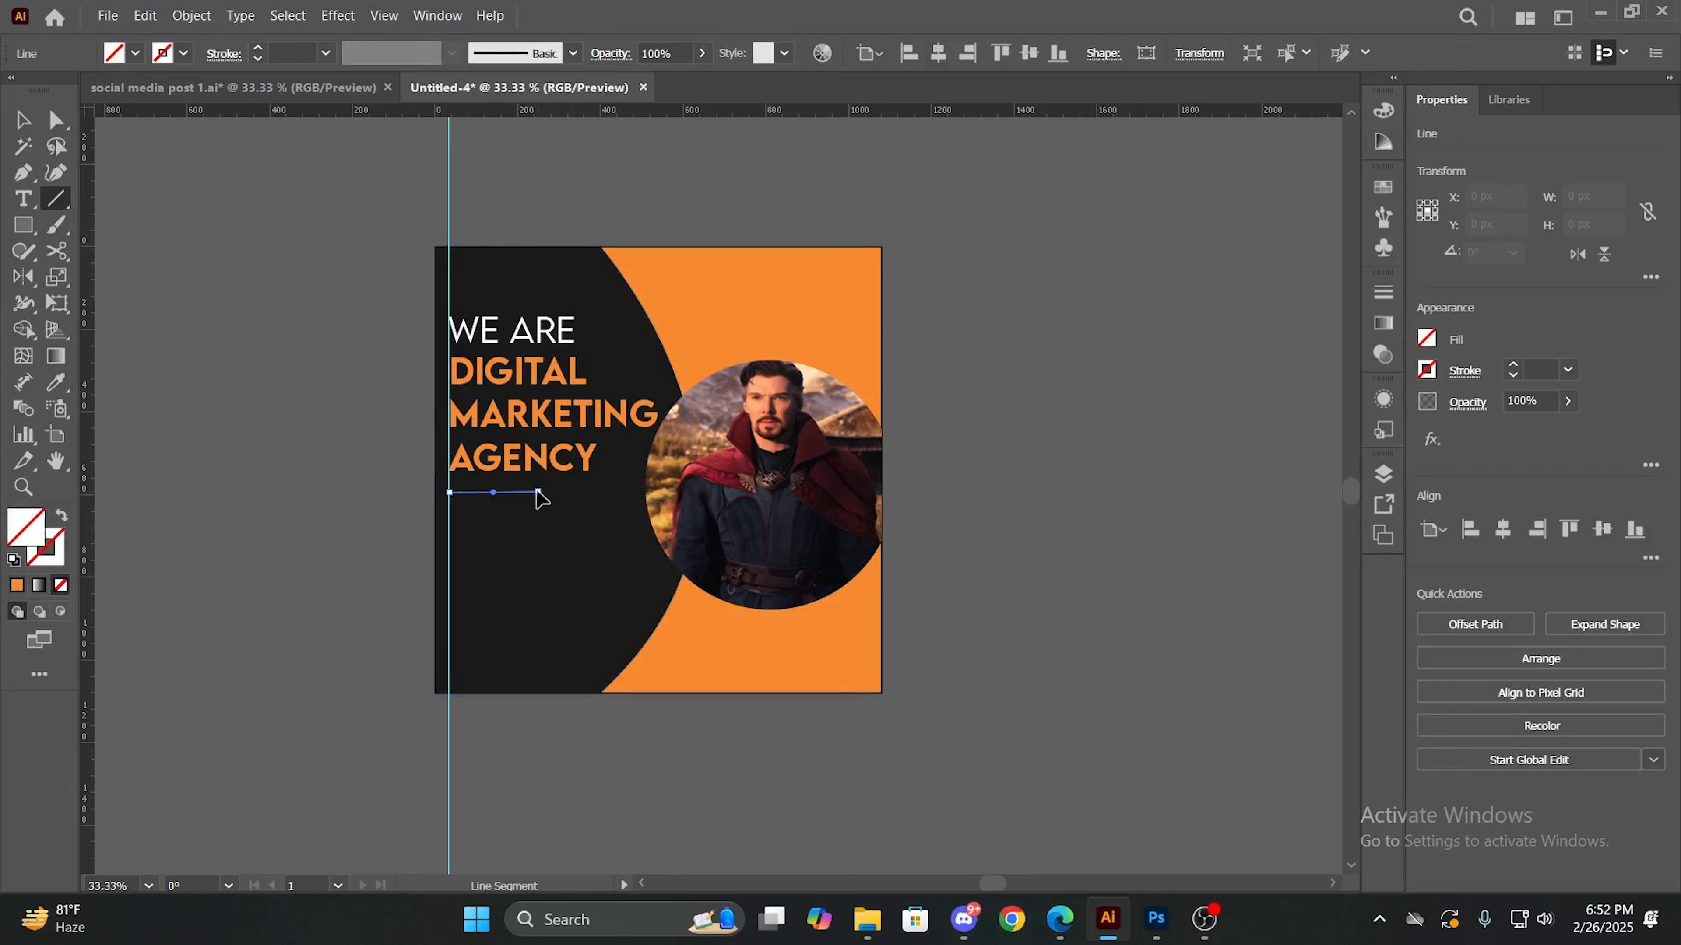
pyautogui.click(135, 53)
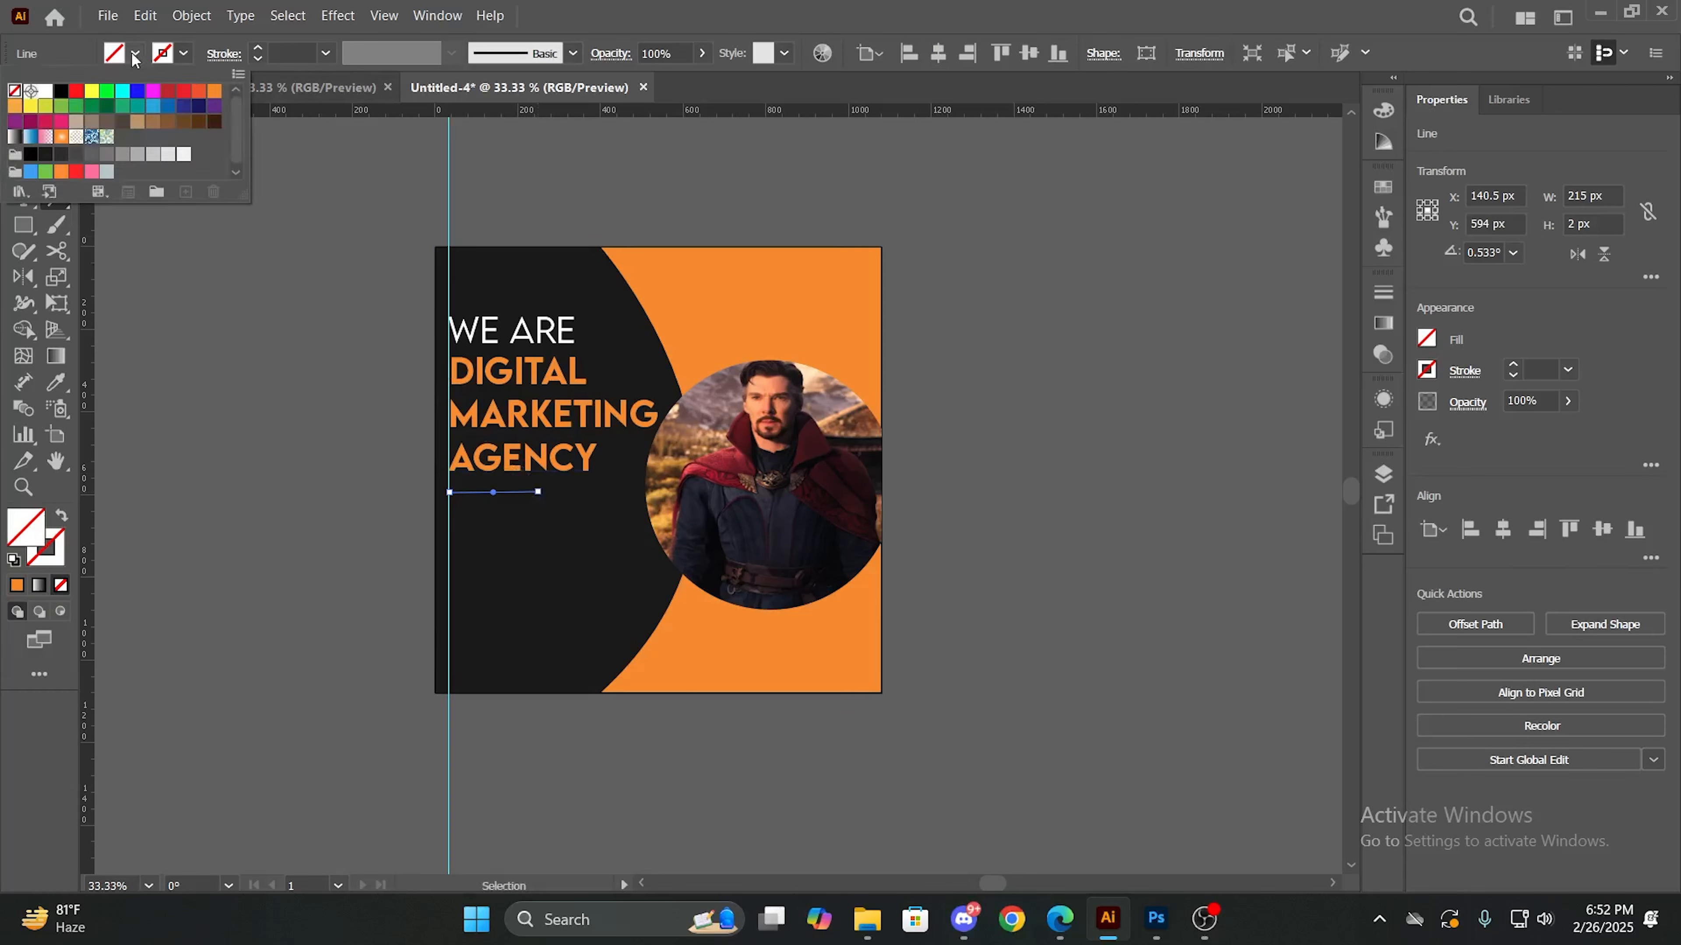
pyautogui.click(47, 91)
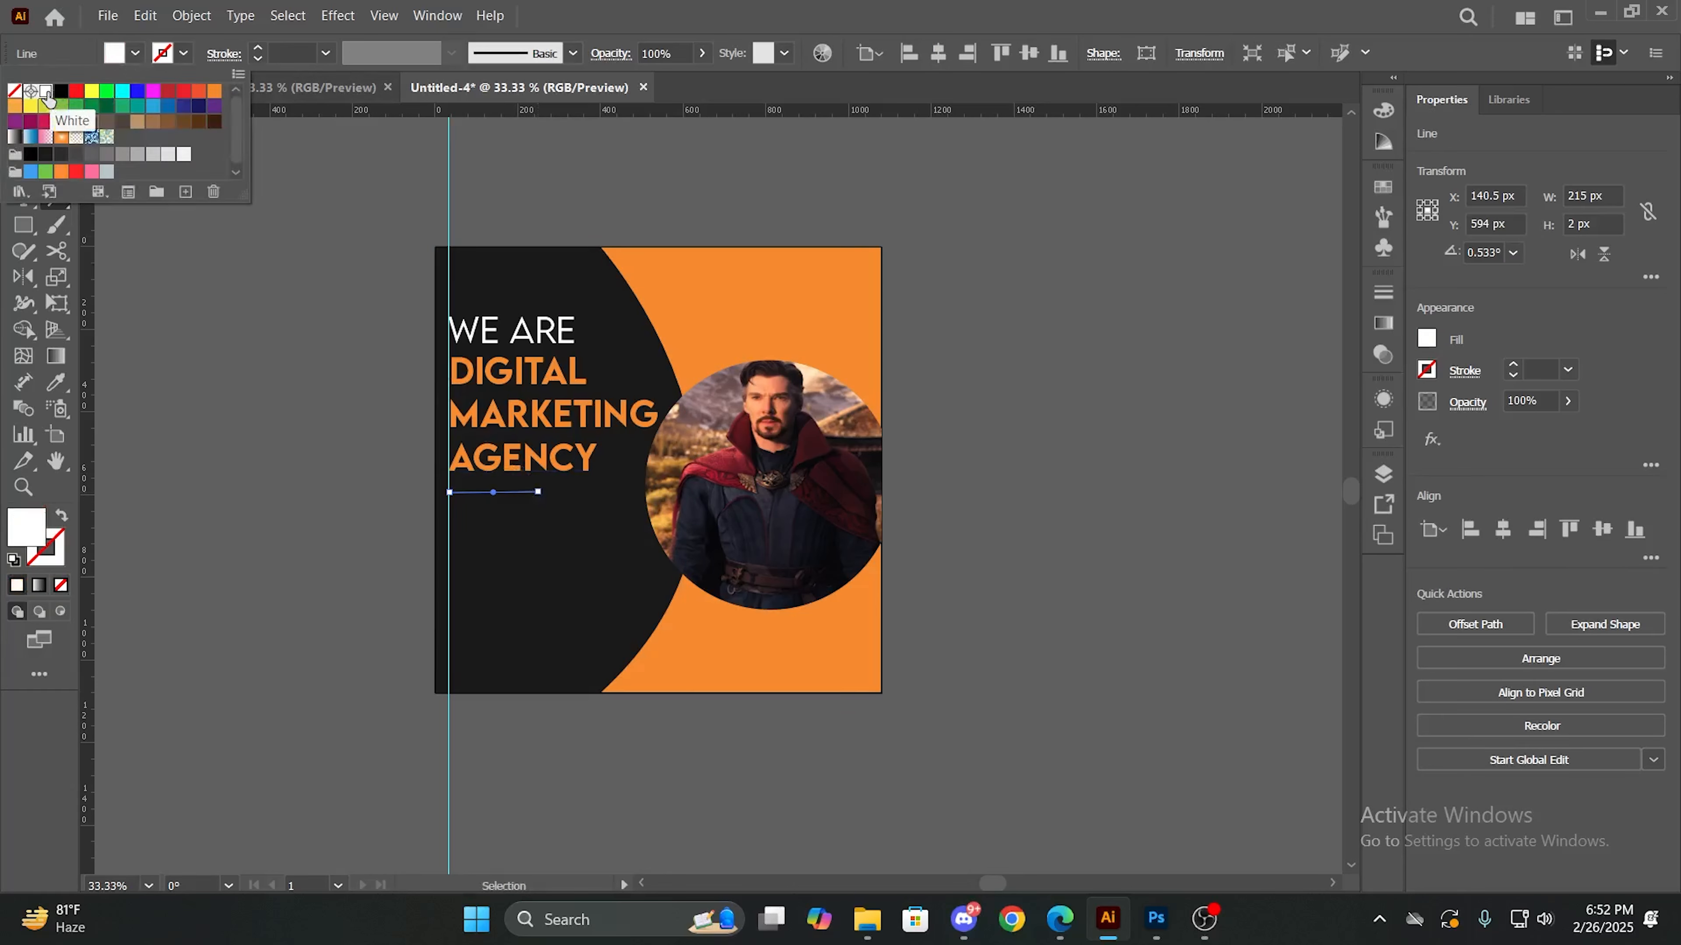
# - Give the line beneath "AGENCY" a white stroke with a weight of 9 pt and deselect it
pyautogui.click(257, 49)
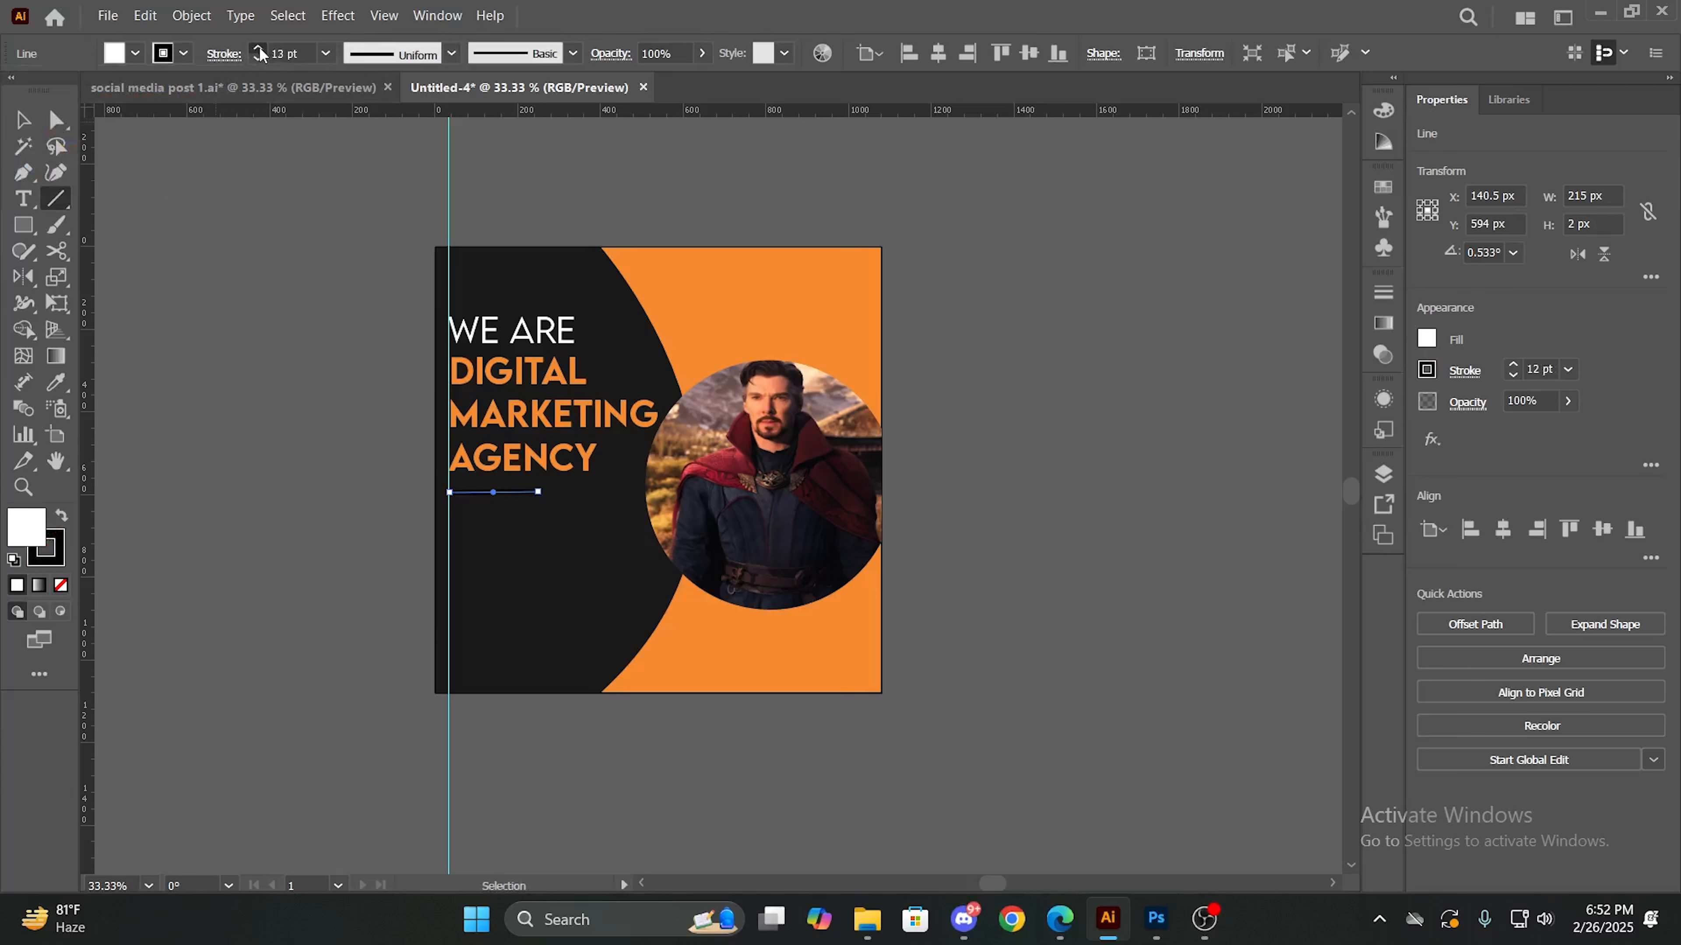
pyautogui.click(259, 47)
pyautogui.click(258, 47)
pyautogui.click(259, 47)
pyautogui.click(453, 54)
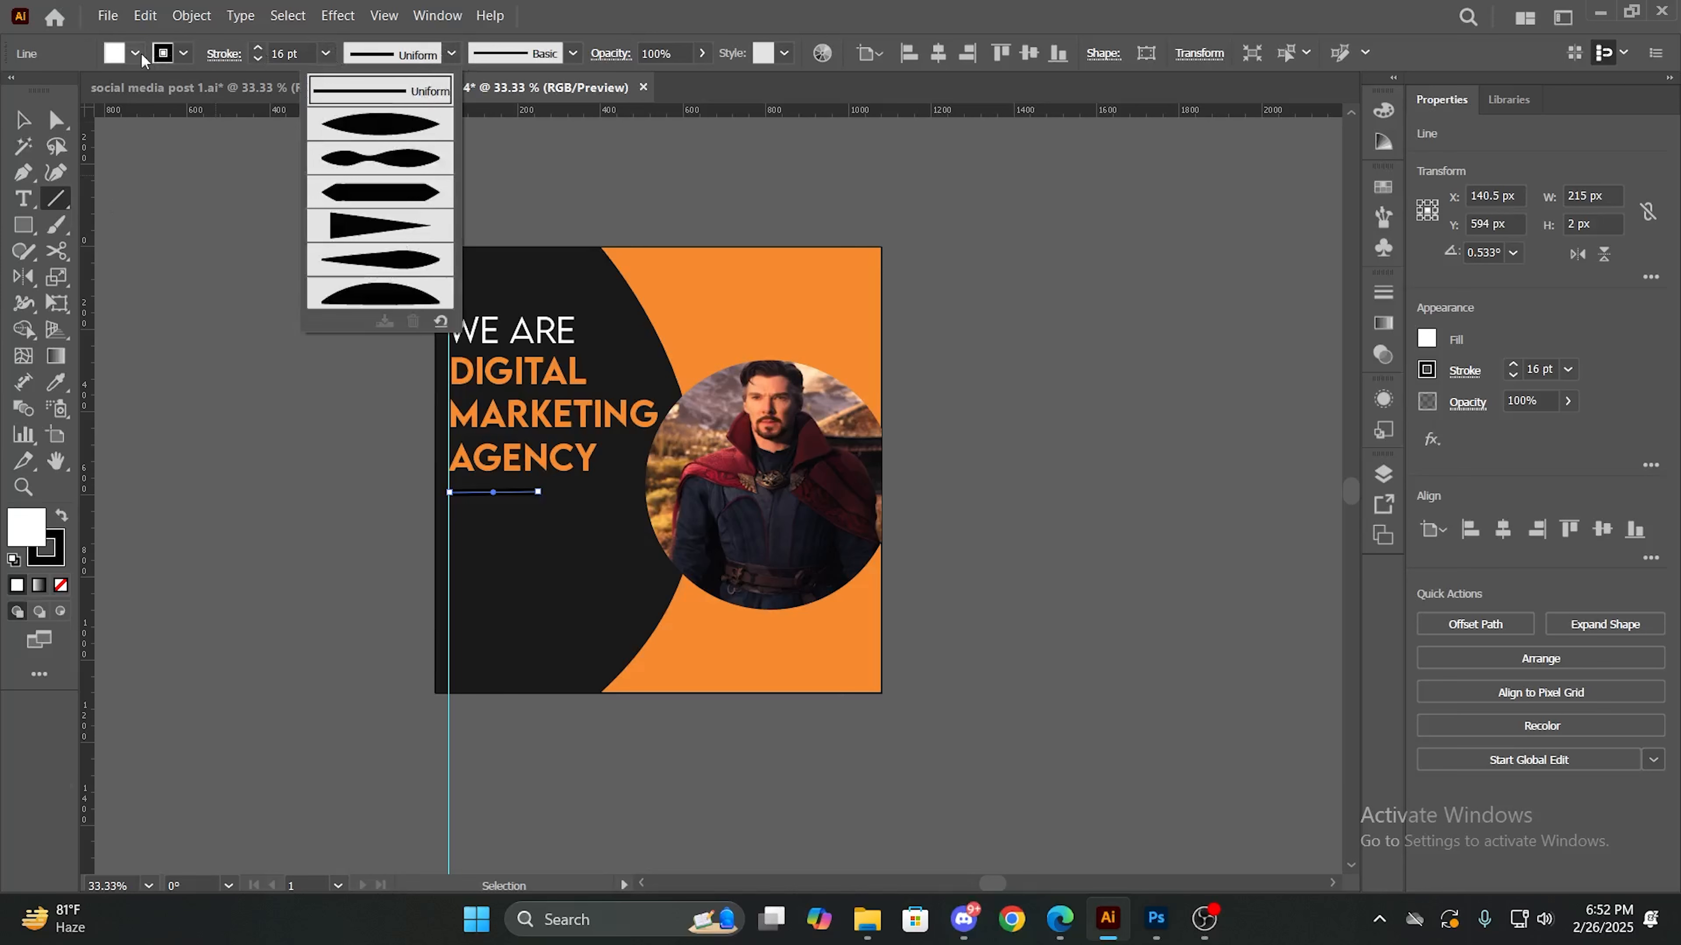
pyautogui.click(183, 54)
pyautogui.click(184, 54)
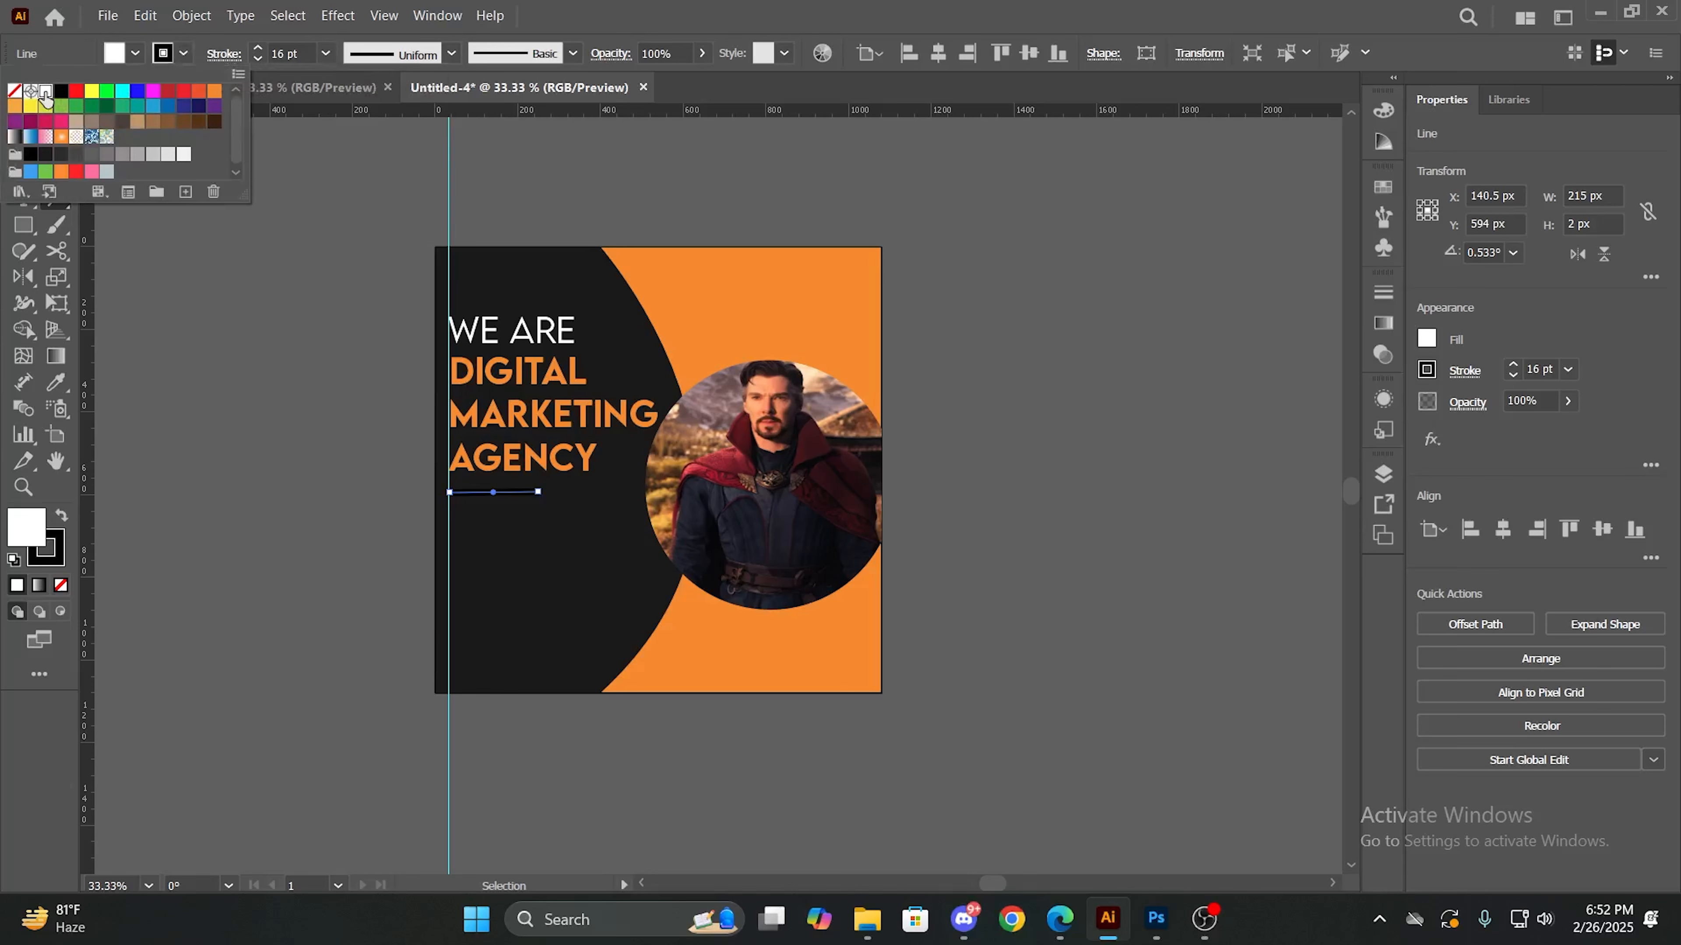
pyautogui.click(45, 93)
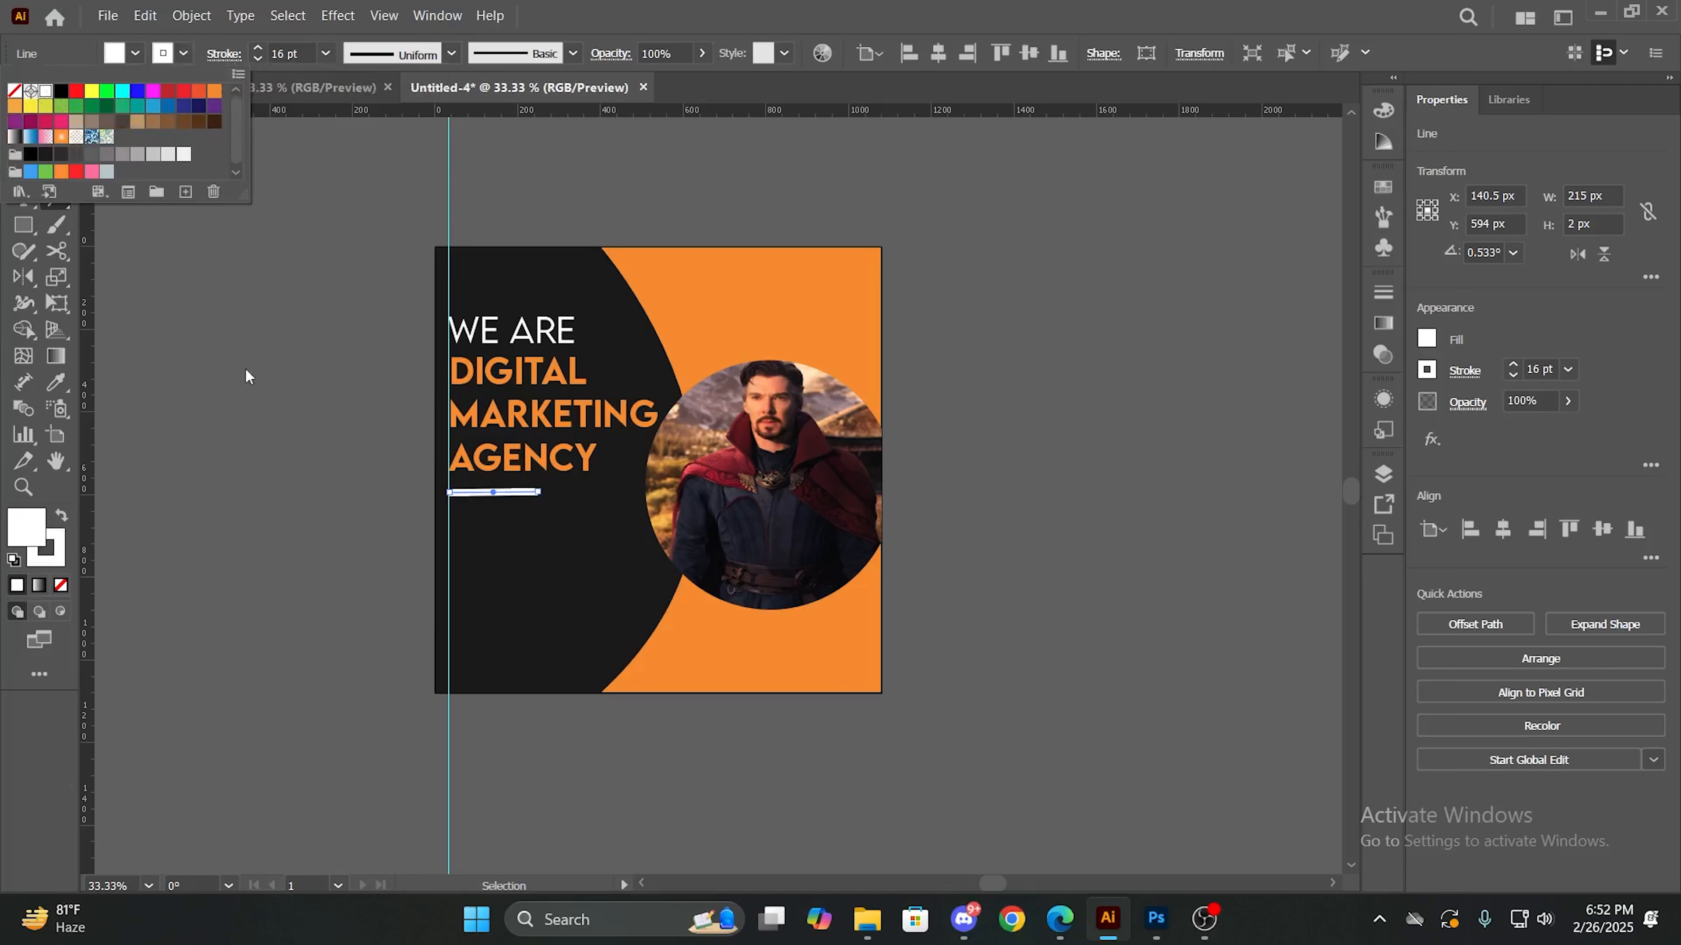
pyautogui.click(259, 59)
pyautogui.click(258, 59)
pyautogui.click(259, 60)
pyautogui.click(258, 59)
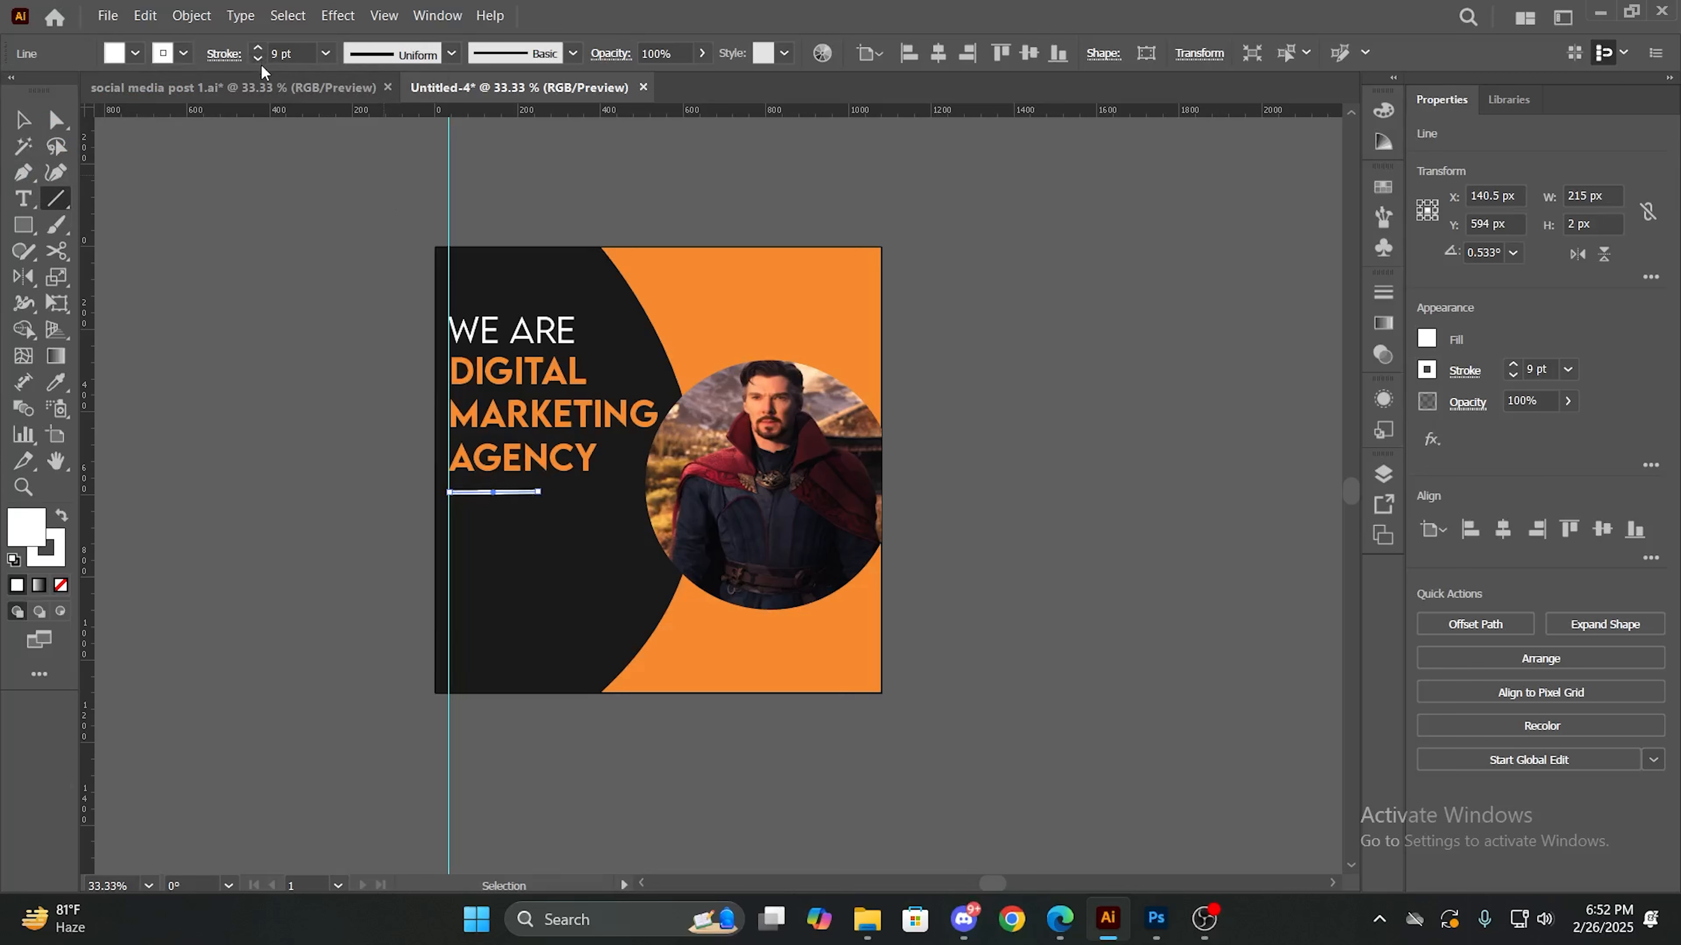
pyautogui.click(22, 120)
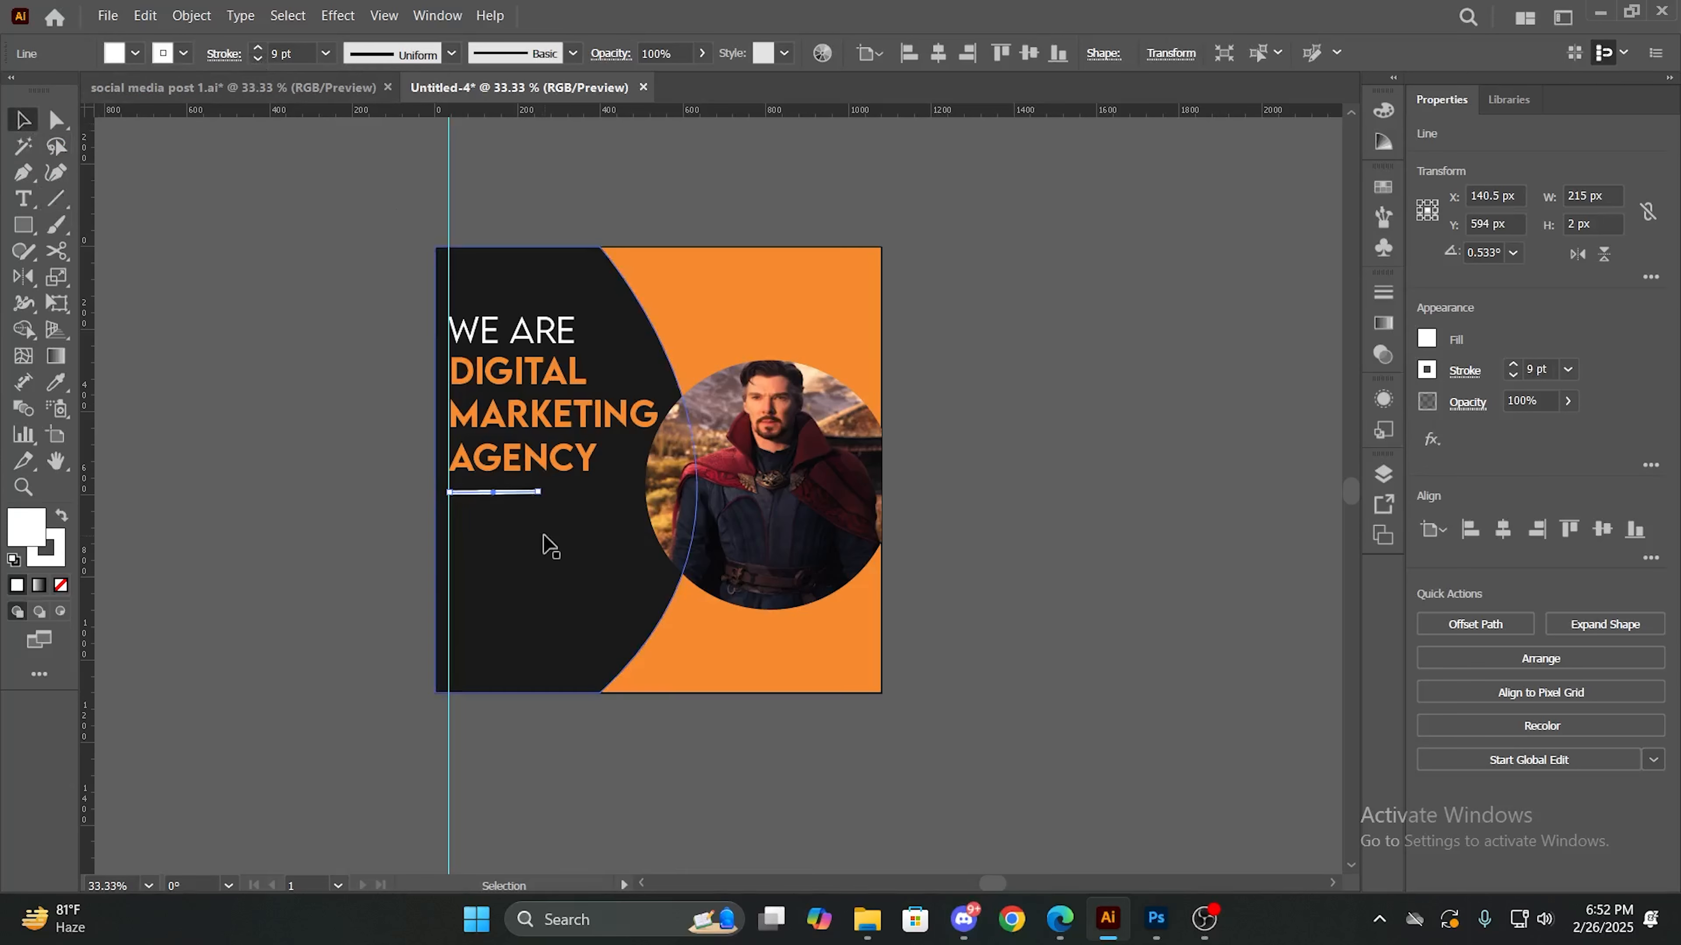
pyautogui.click(549, 546)
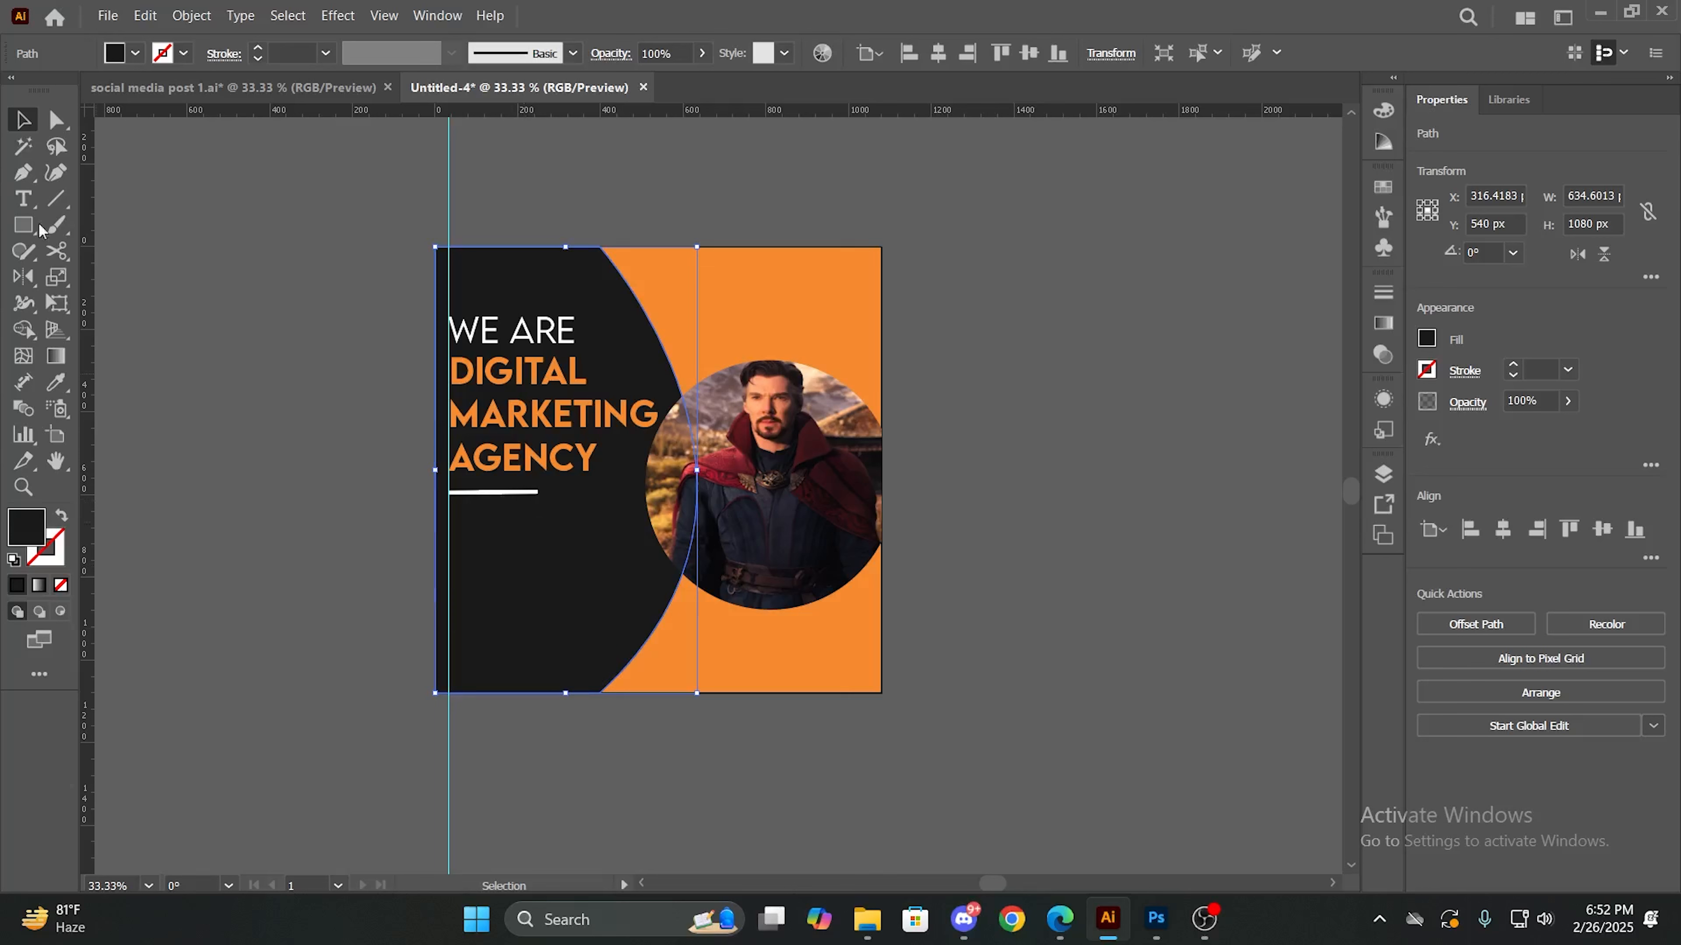
pyautogui.click(66, 204)
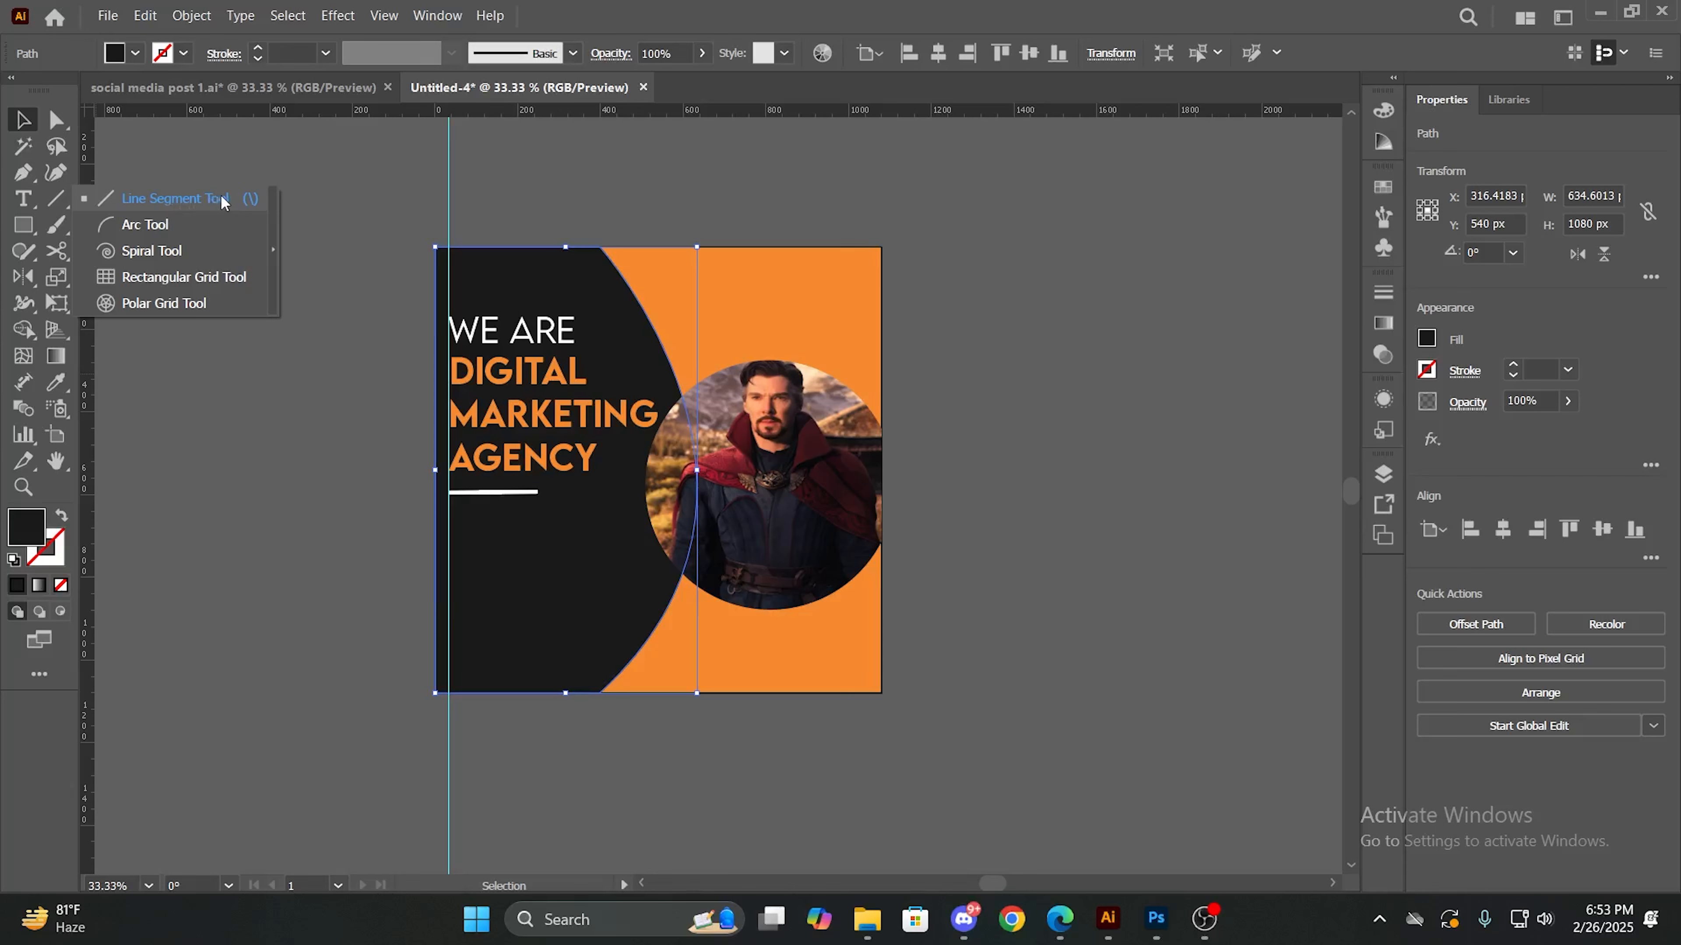
pyautogui.click(295, 263)
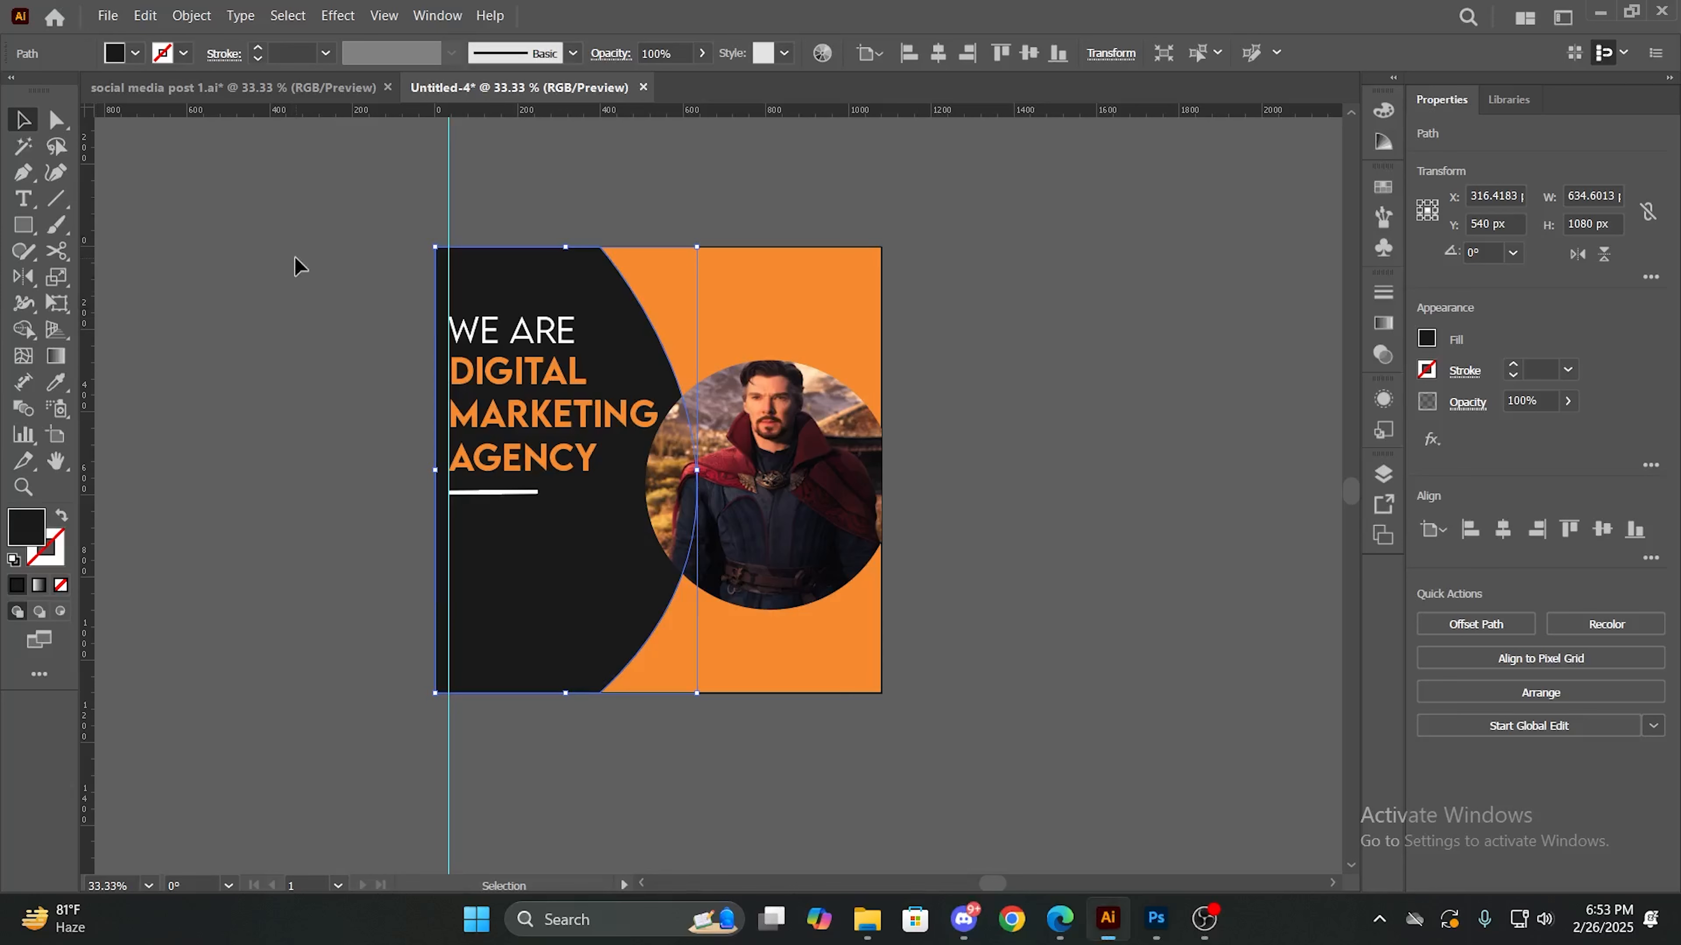
pyautogui.click(183, 55)
pyautogui.click(183, 57)
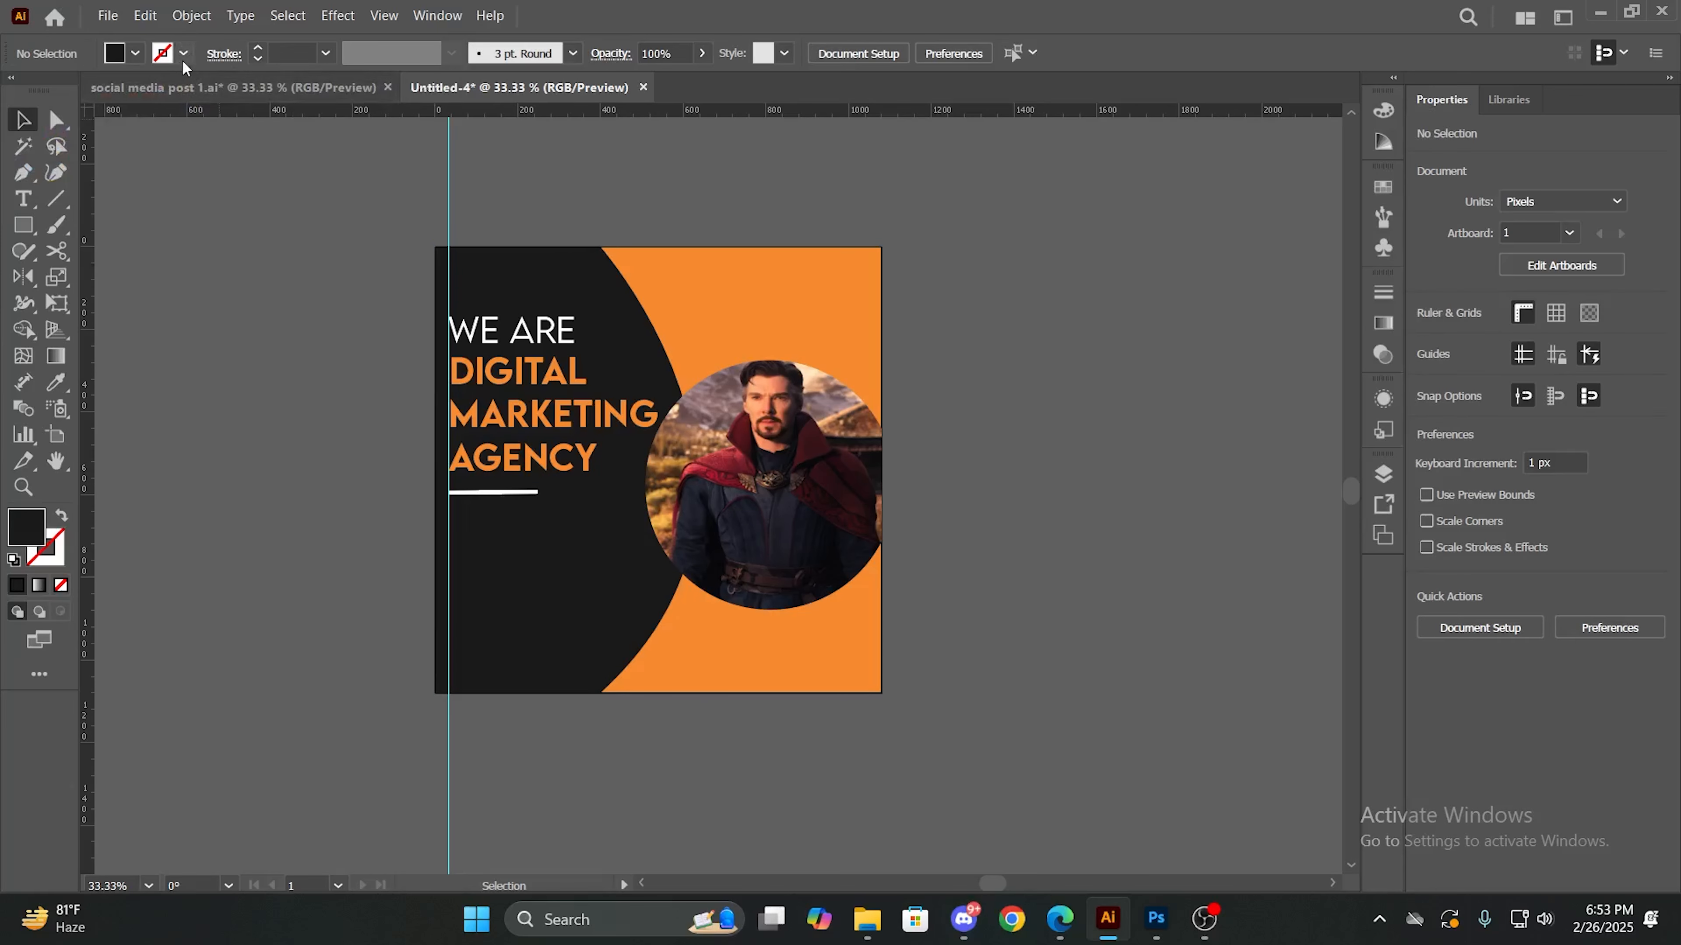
pyautogui.click(481, 564)
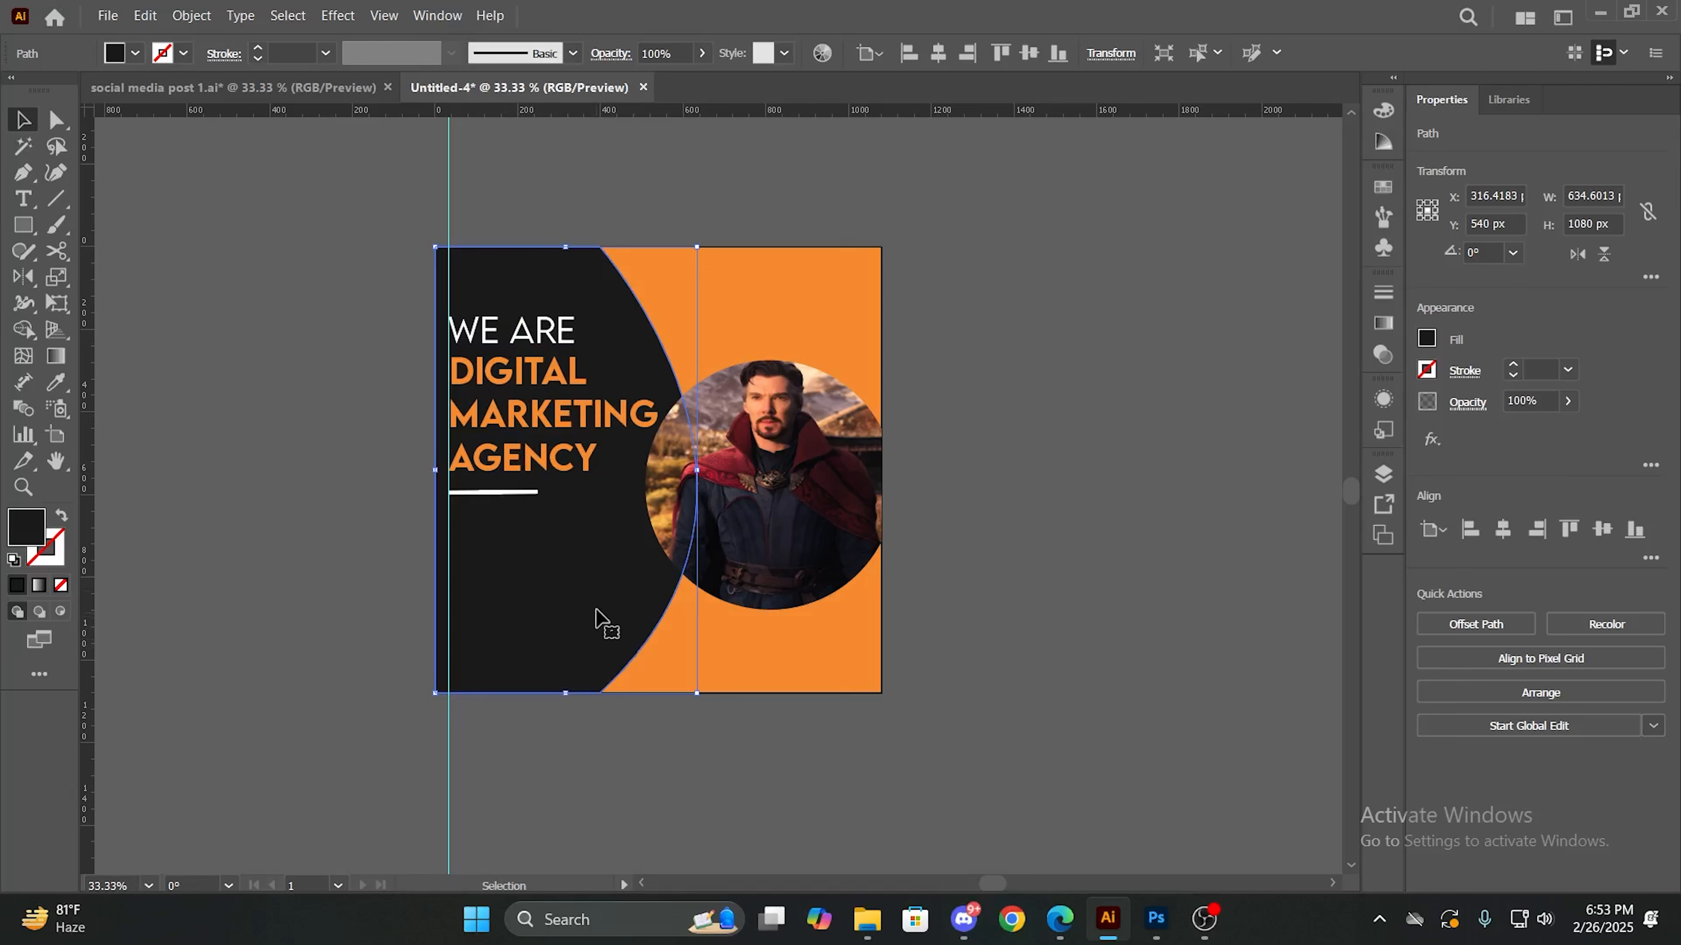
# - Switch to the Edge browser and search Google for "lorem ipsum"
pyautogui.click(1043, 923)
pyautogui.click(664, 441)
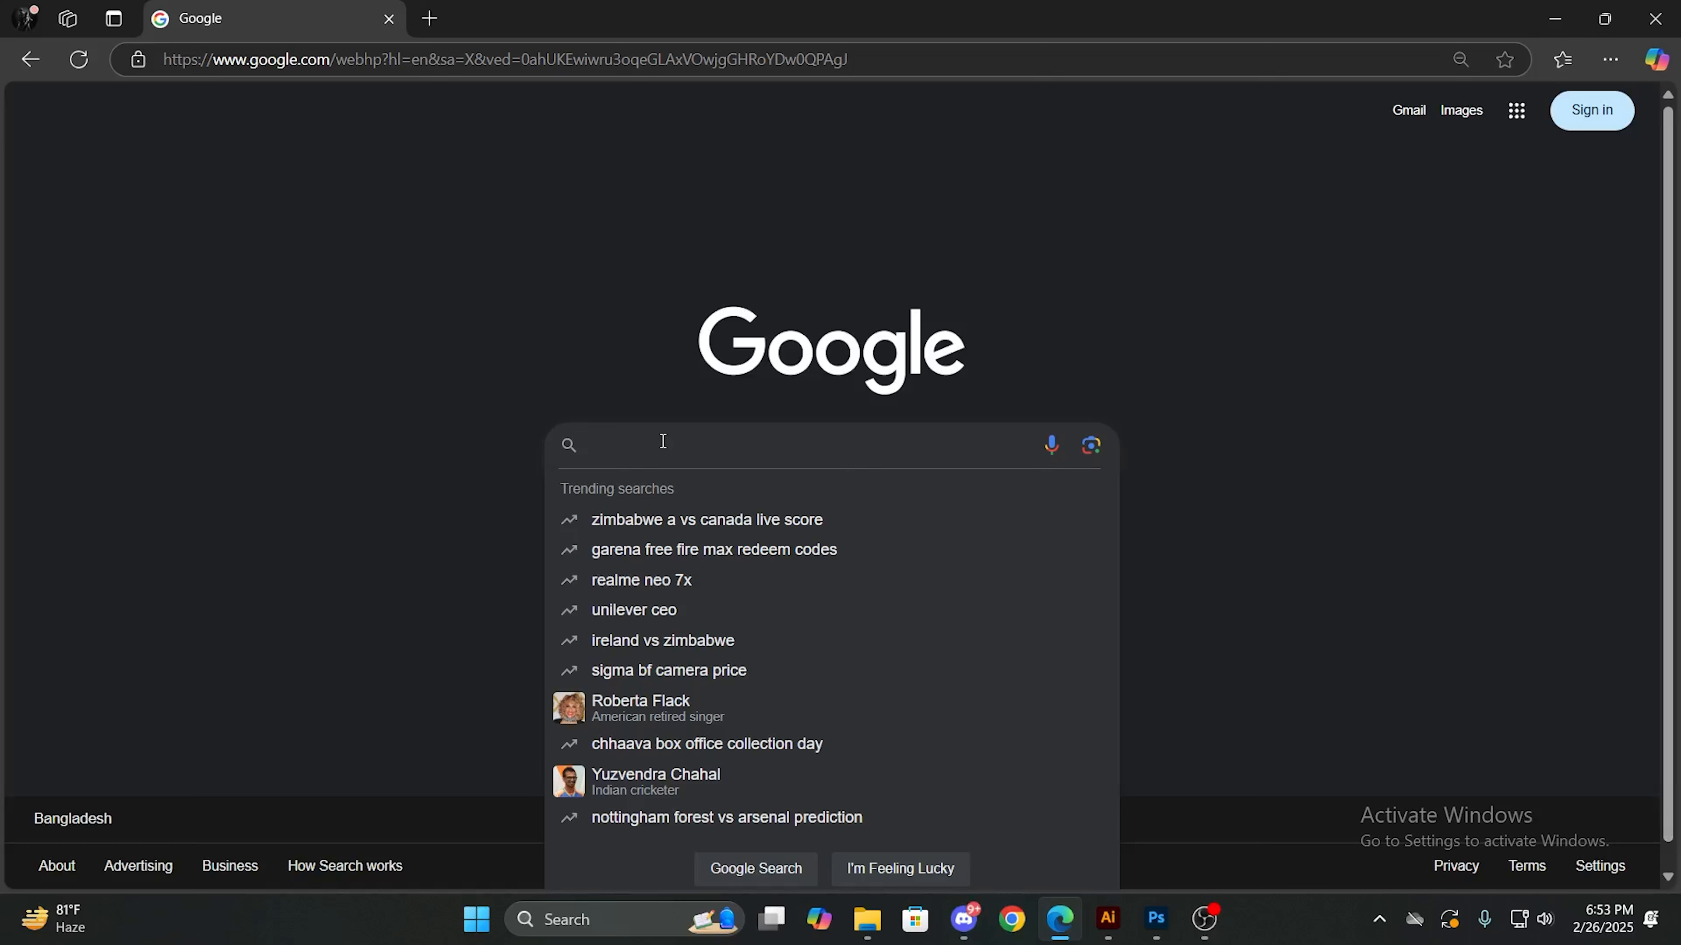
pyautogui.write('lorem')
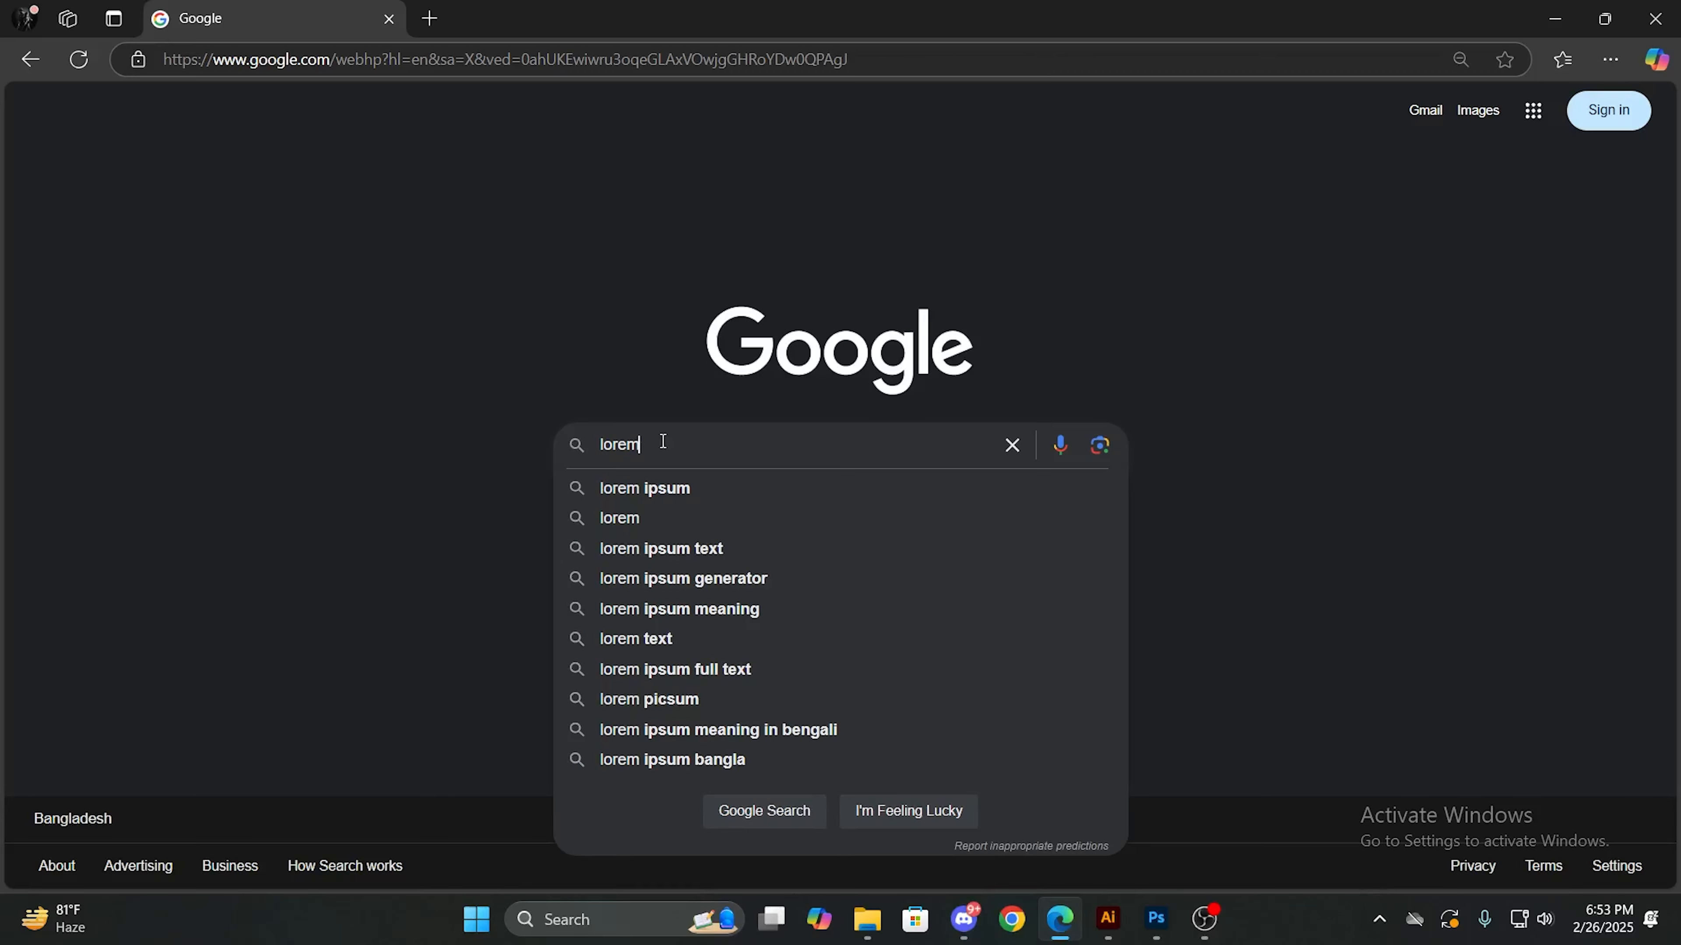
pyautogui.click(674, 490)
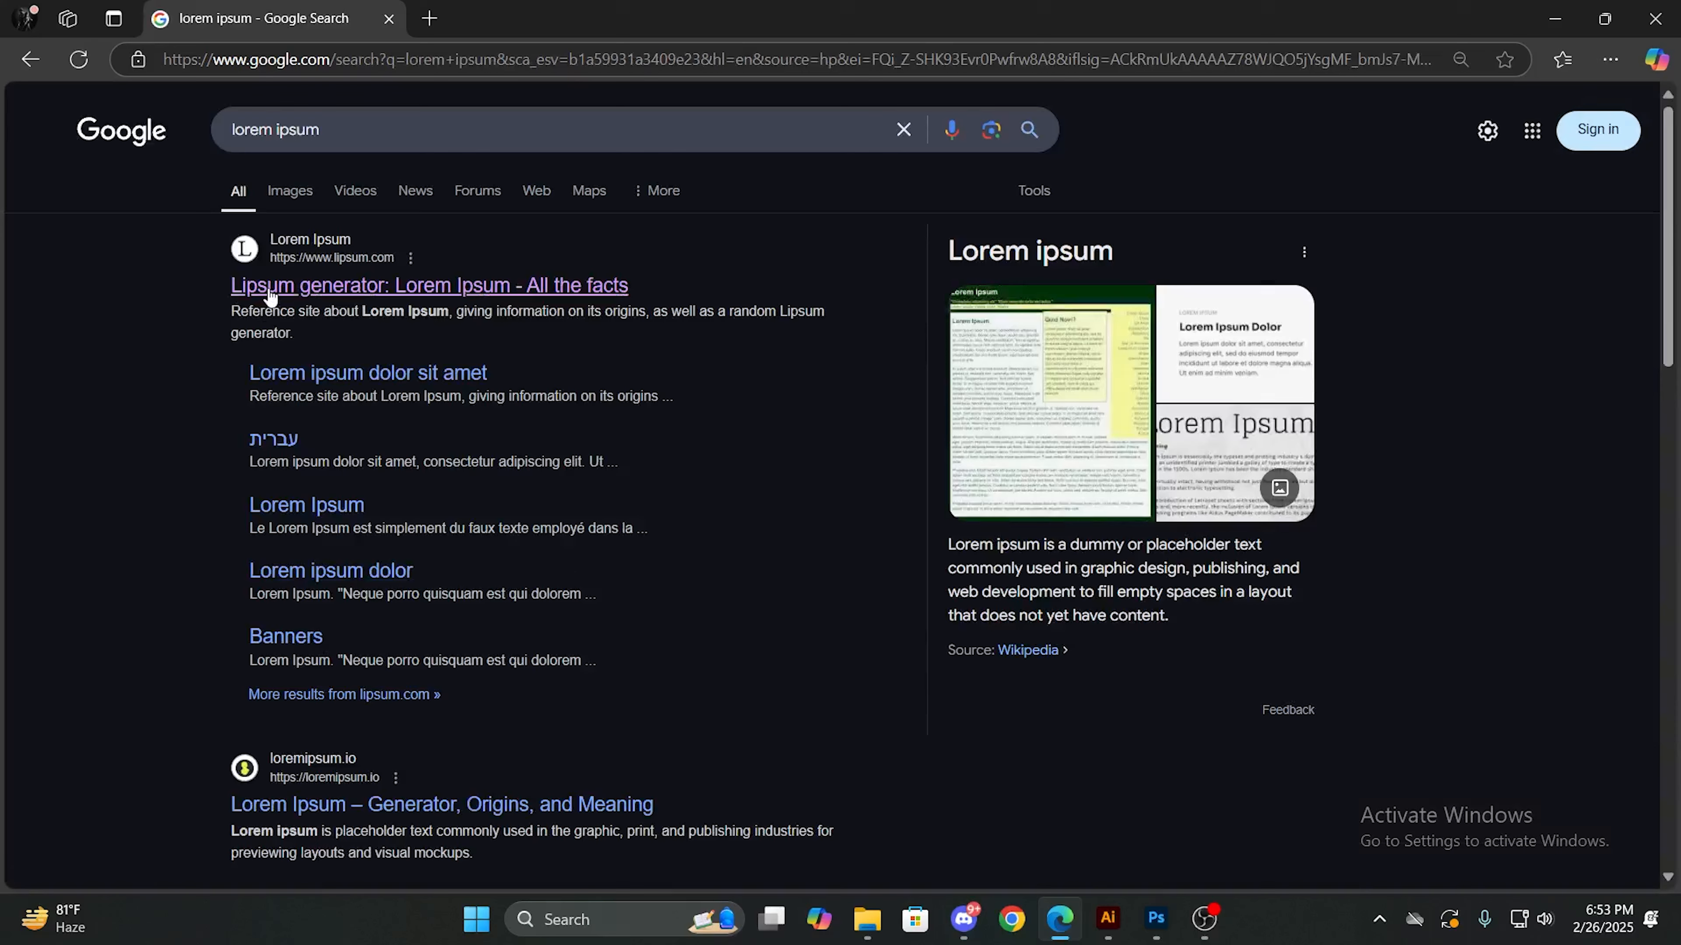
# - Open the Lipsum generator site, copy the first four lines under "What is Lorem Ipsum?" and return to Illustrator
pyautogui.click(271, 292)
pyautogui.scroll(-5, 410, 461)
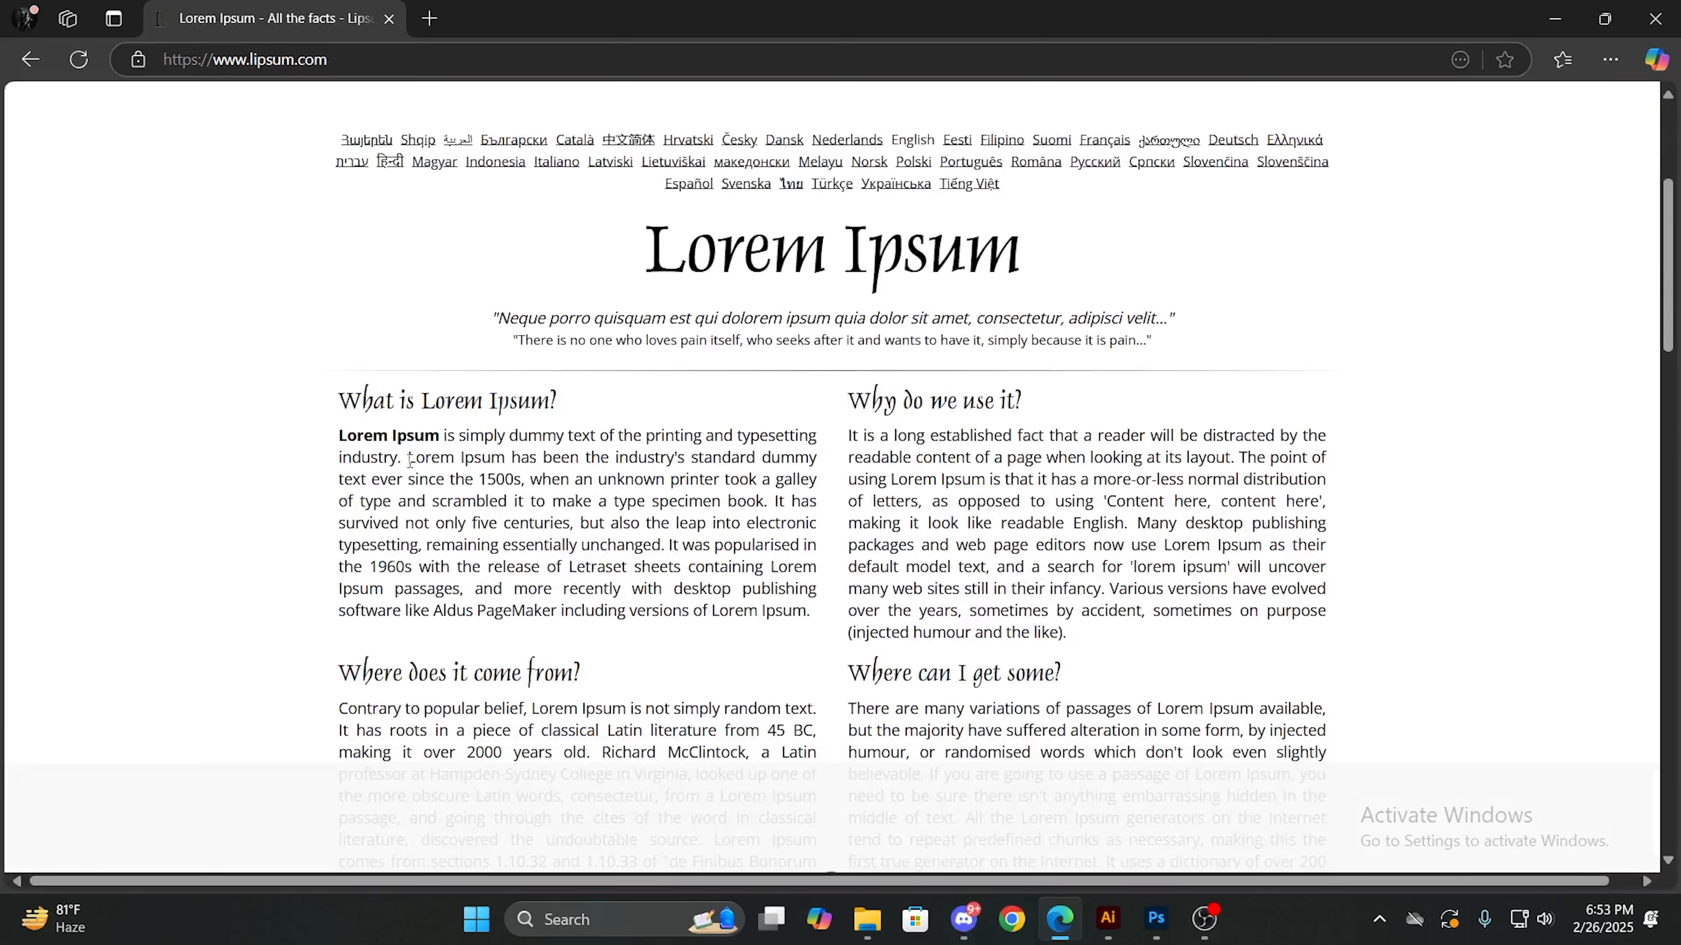
pyautogui.moveTo(339, 442); pyautogui.dragTo(817, 507)
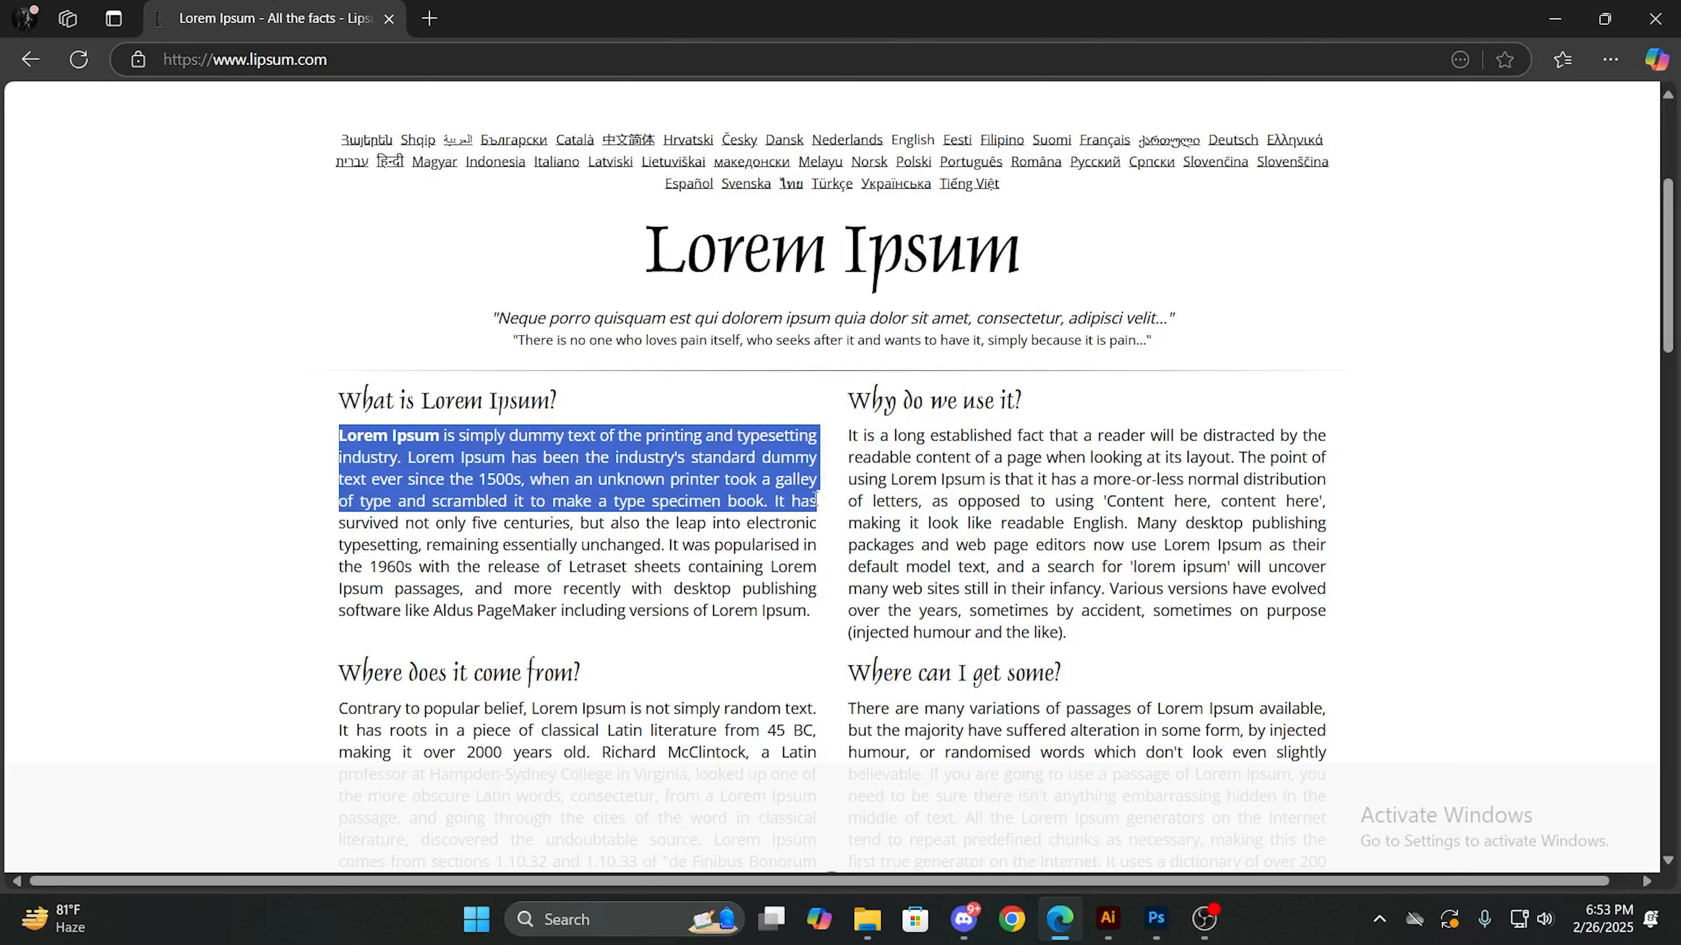
pyautogui.click(1116, 927)
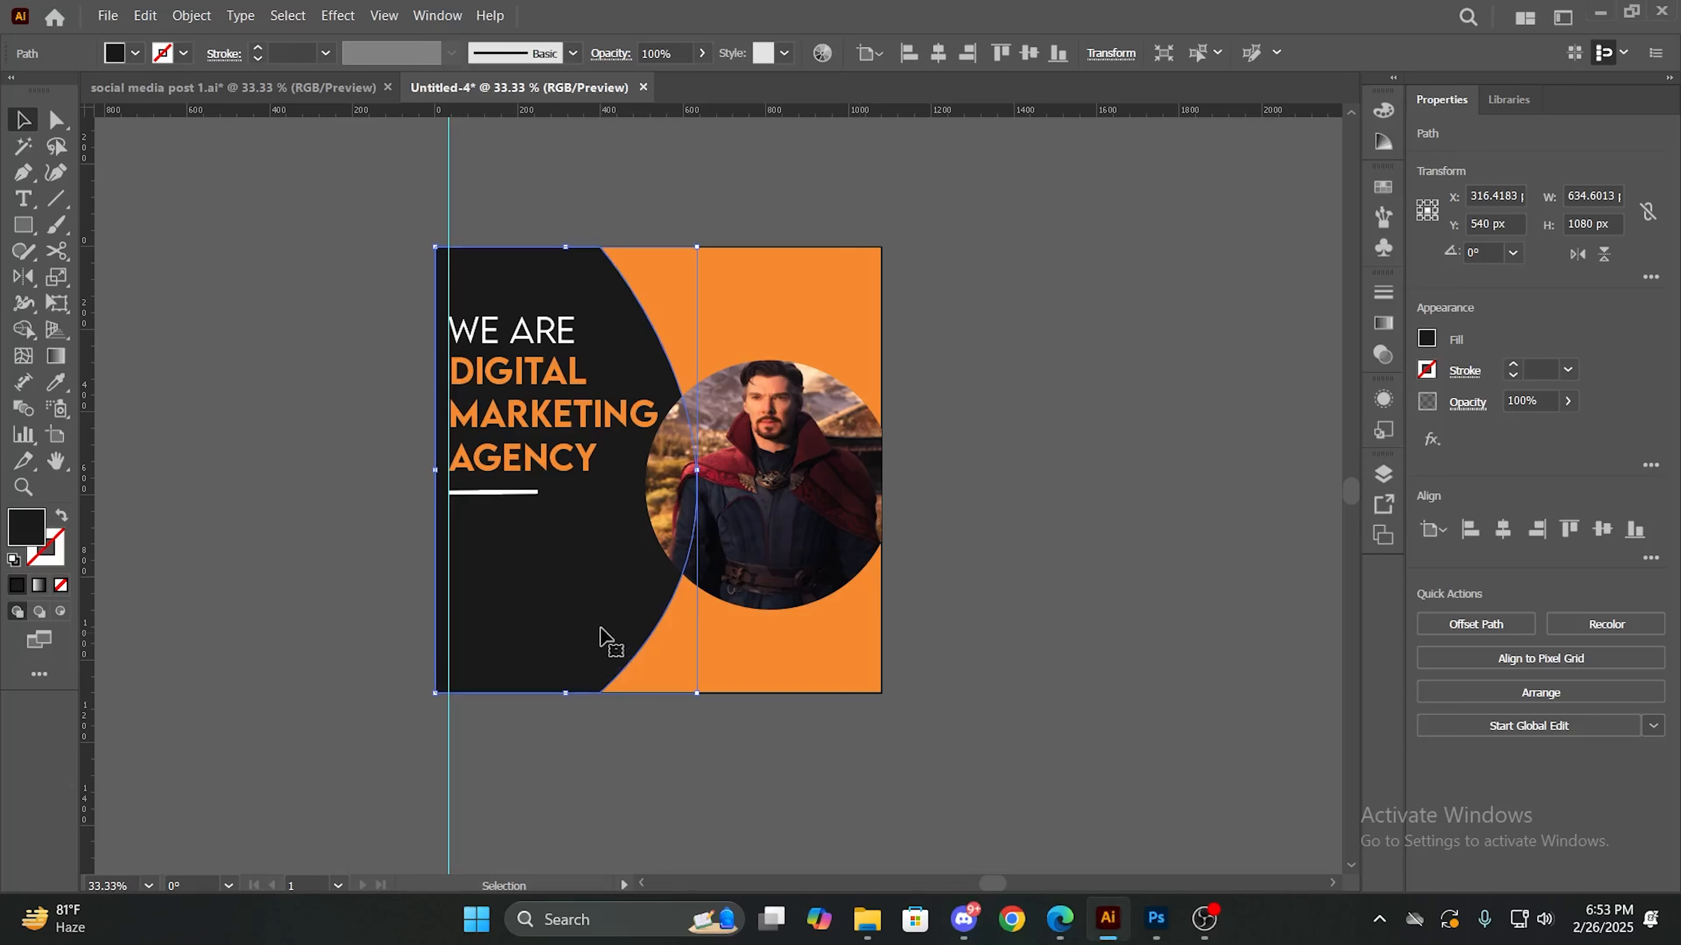
# - Try pasting the copied Lorem Ipsum passage as point text beneath the white line, and undo the insertion
pyautogui.press('t')
pyautogui.click(482, 537)
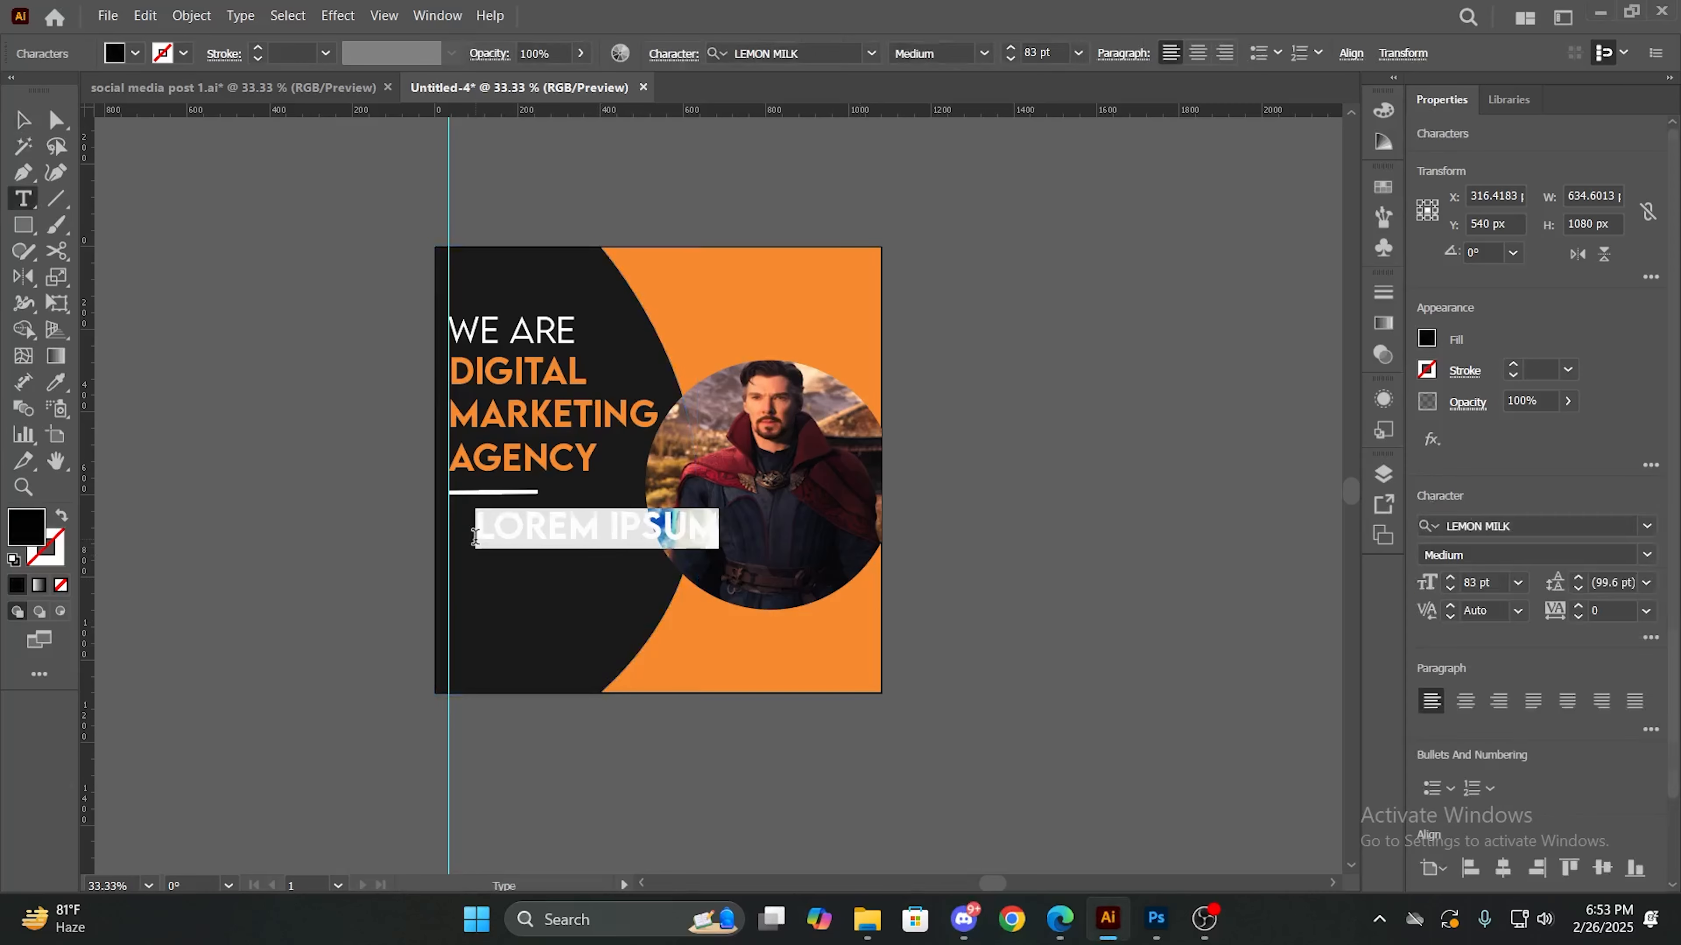
pyautogui.press('BackSpace')
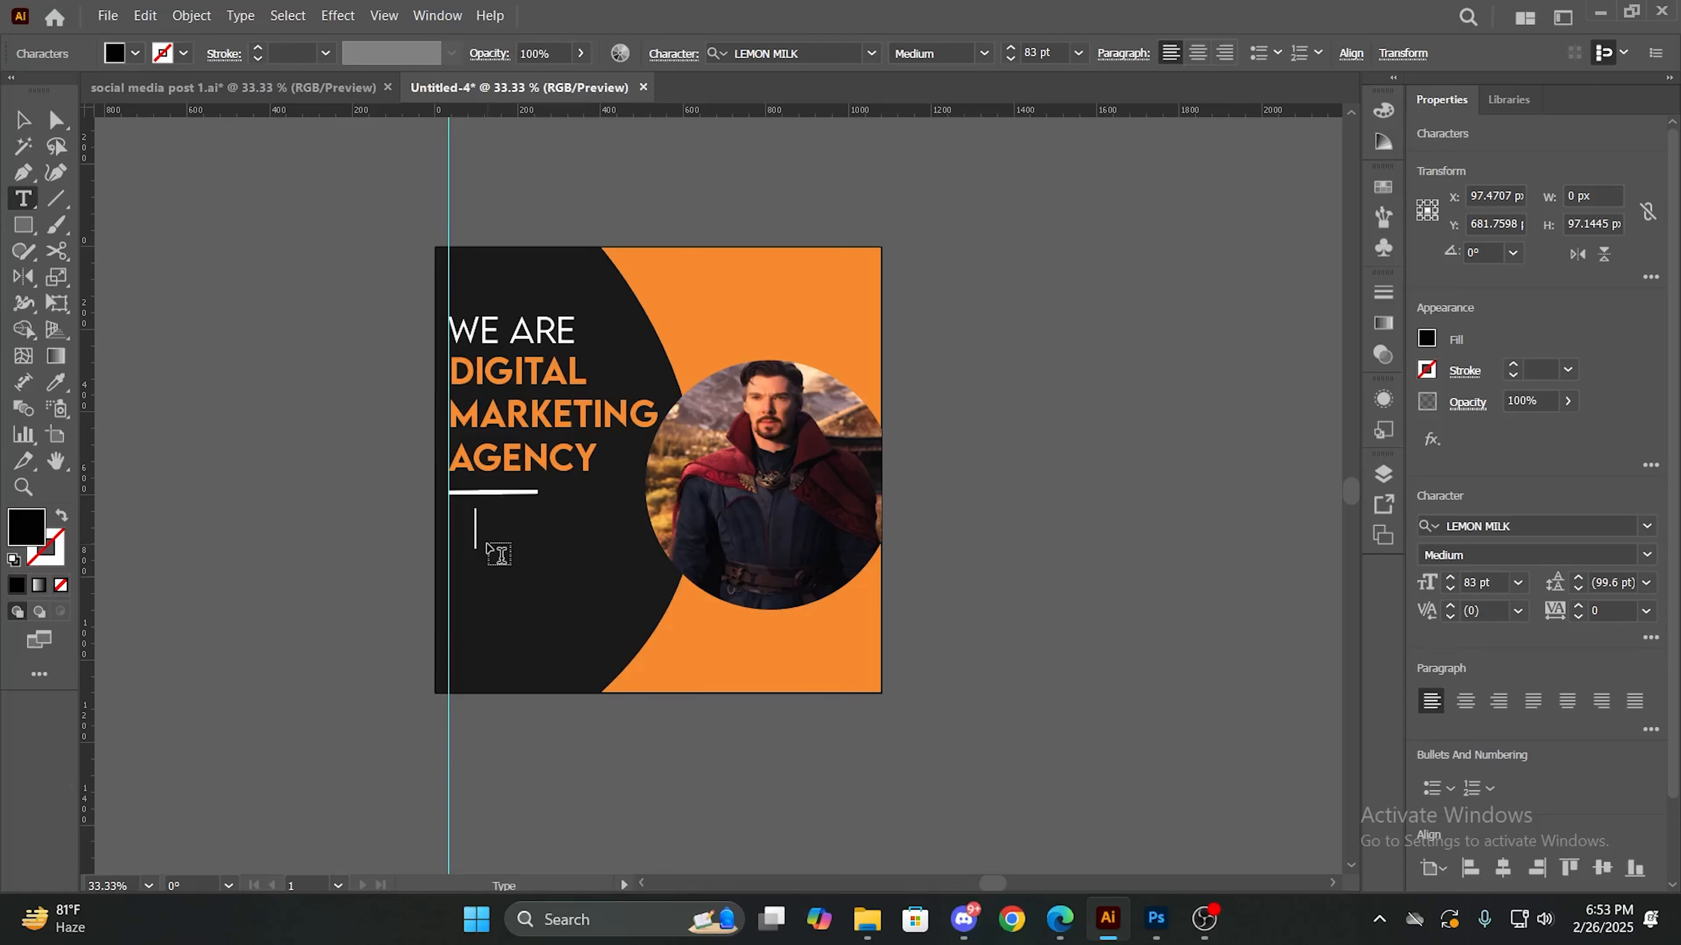
pyautogui.hotkey('ctrl', 'v')
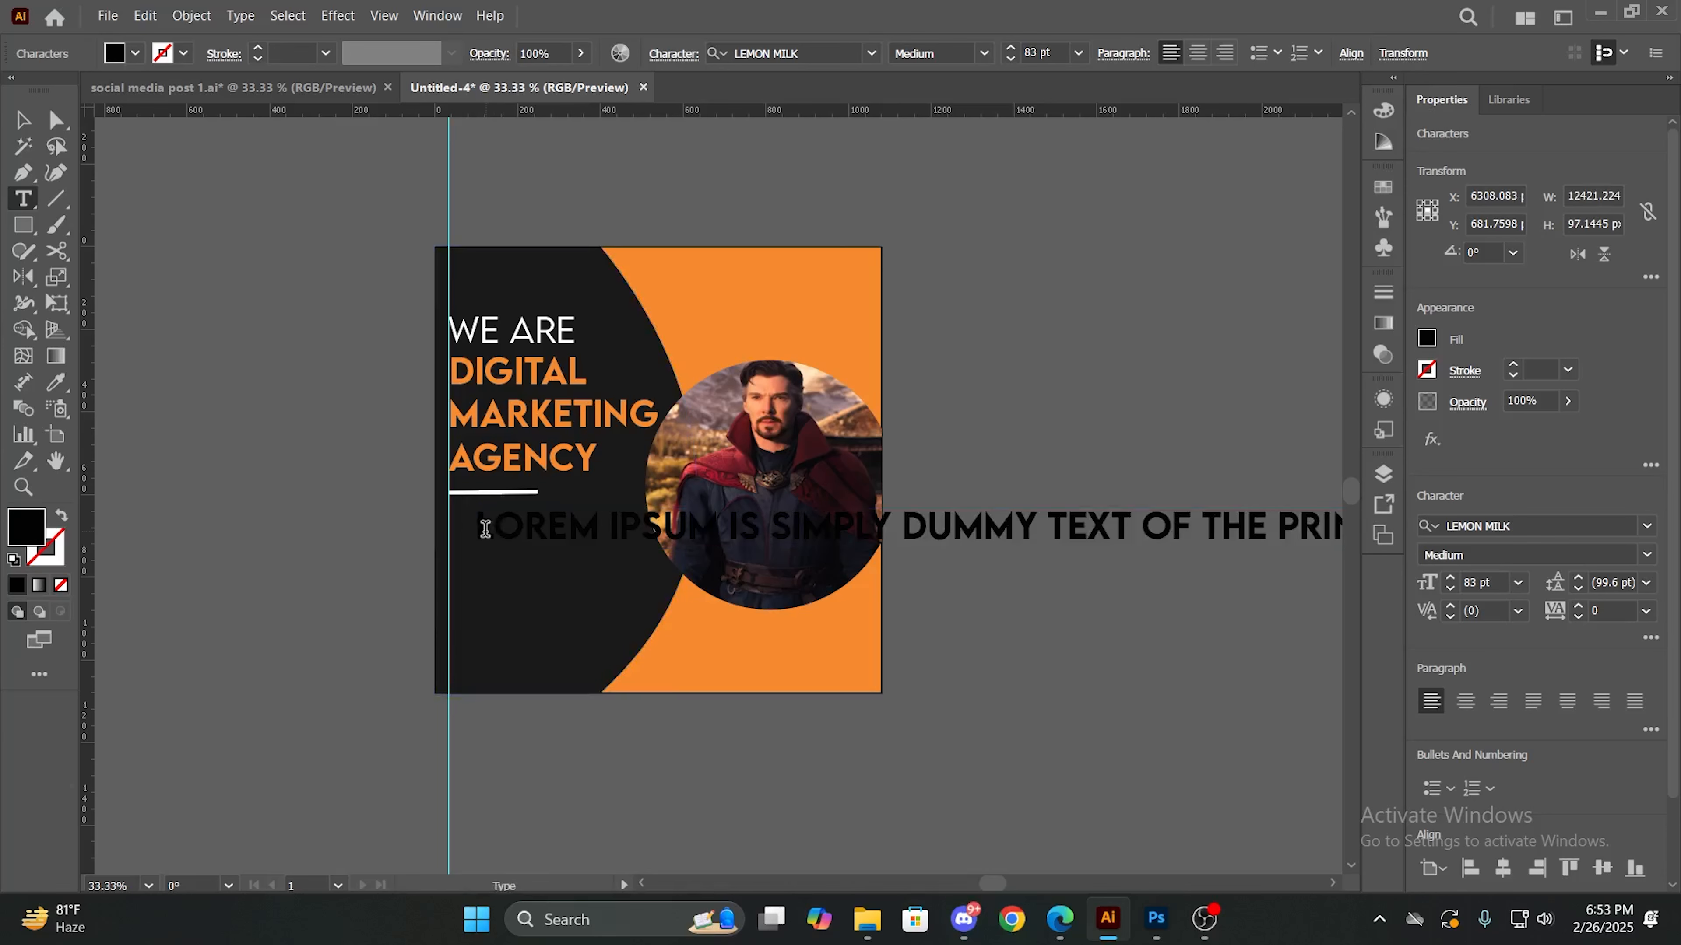
pyautogui.moveTo(483, 528); pyautogui.dragTo(670, 563)
pyautogui.click(882, 681)
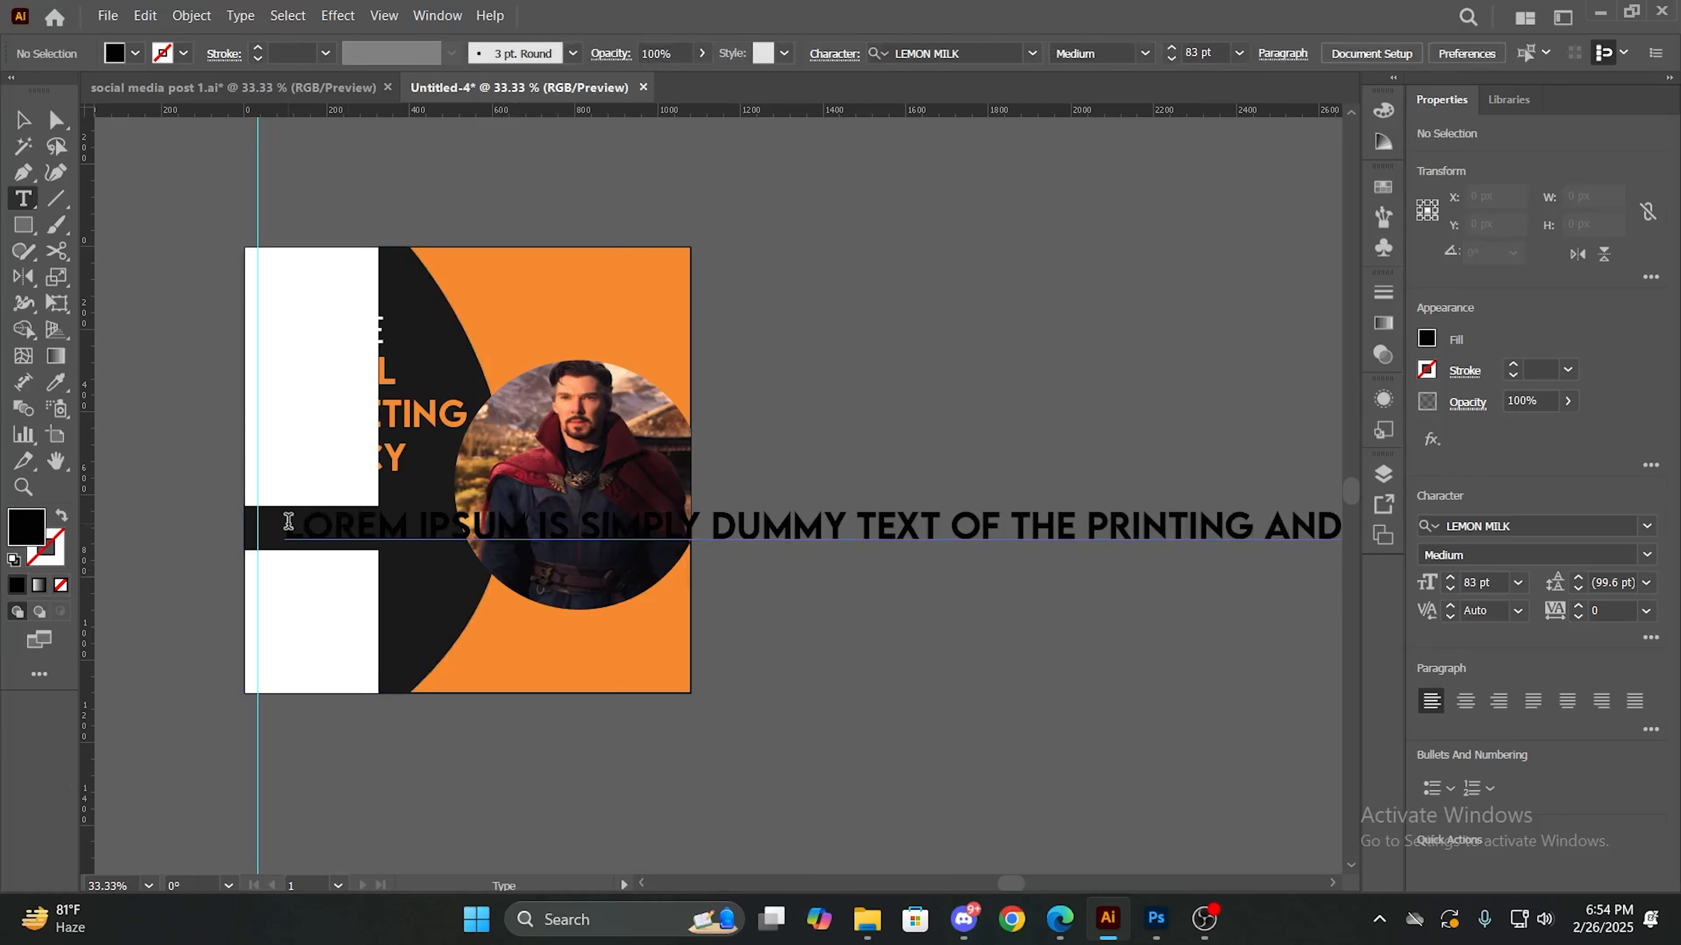
pyautogui.moveTo(131, 564); pyautogui.dragTo(225, 571)
pyautogui.hotkey('ctrl', 'z')
pyautogui.hotkey('ctrl', 'z')
pyautogui.hotkey('ctrl', 'z')
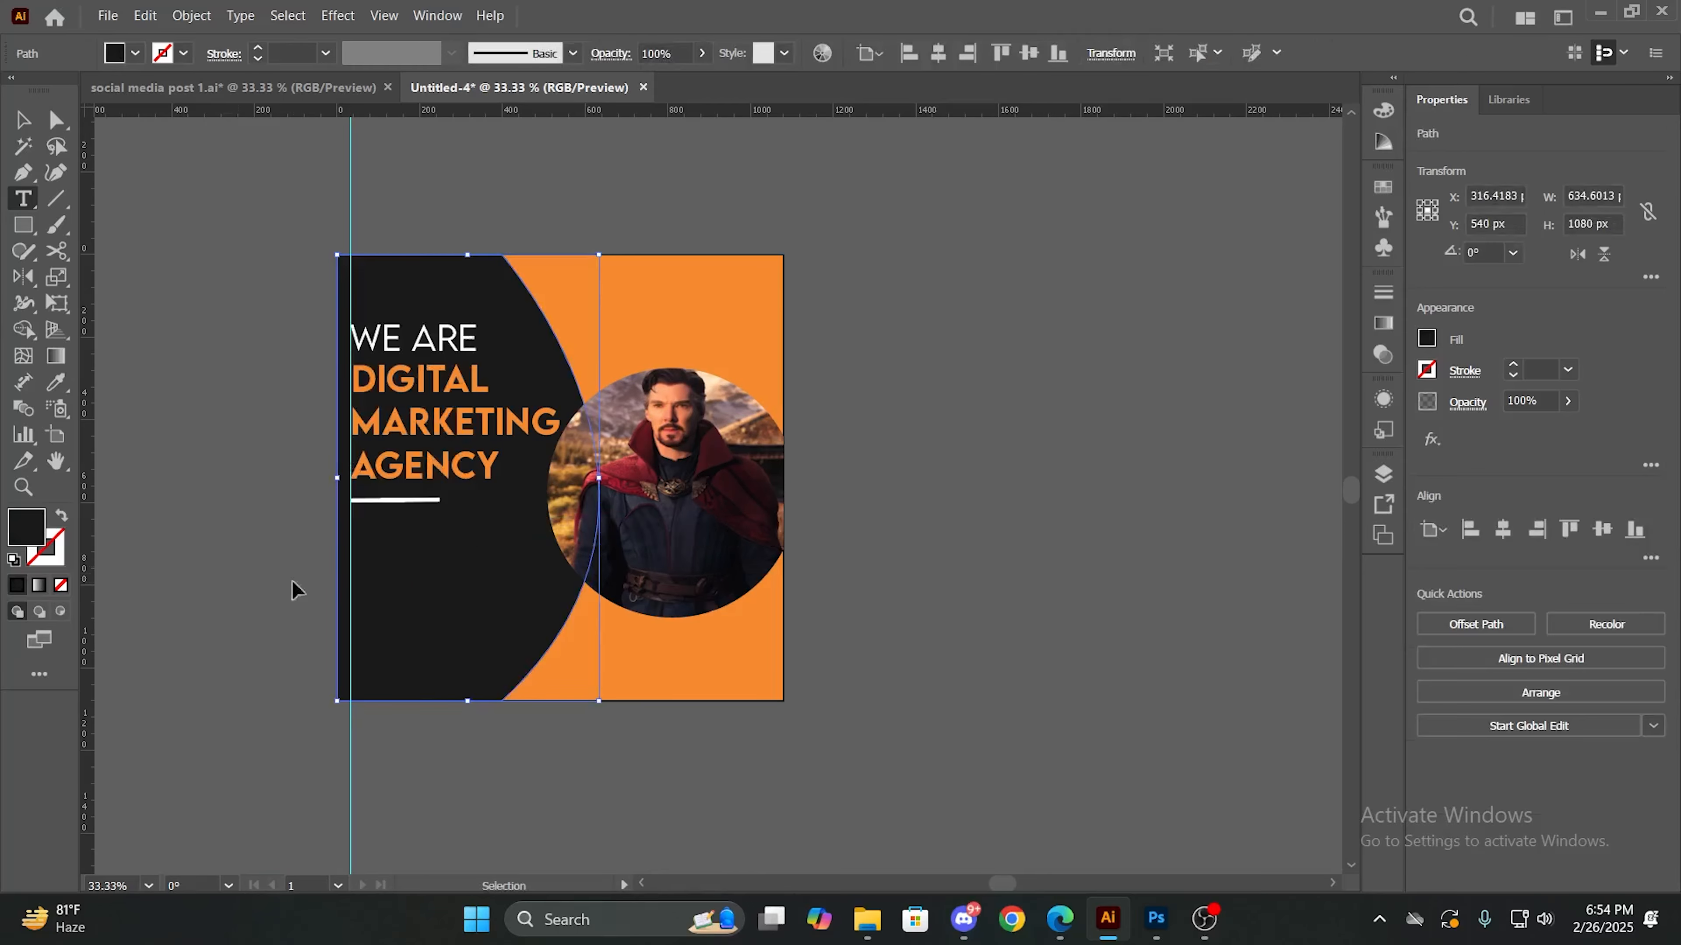
# - Paste the copied Lorem Ipsum passage as point text beside the artboard, breaking lines after "IS", "DUMMY", "OF THE" and "PRINTING AND"
pyautogui.click(862, 451)
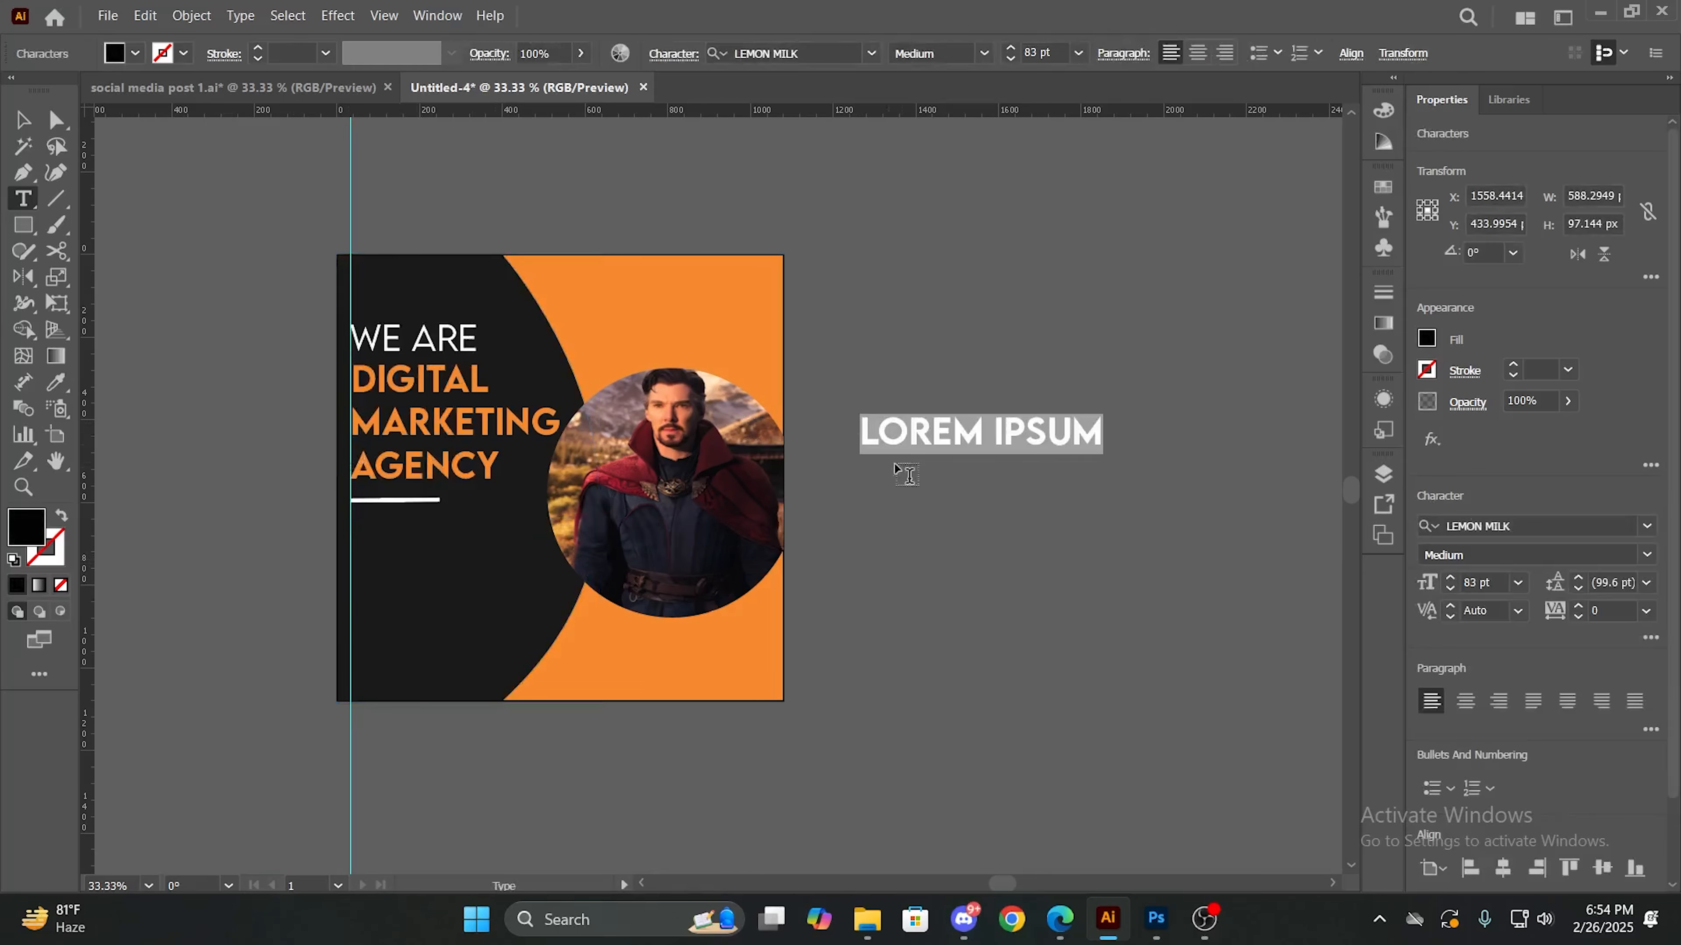
pyautogui.press('BackSpace')
pyautogui.hotkey('ctrl', 'v')
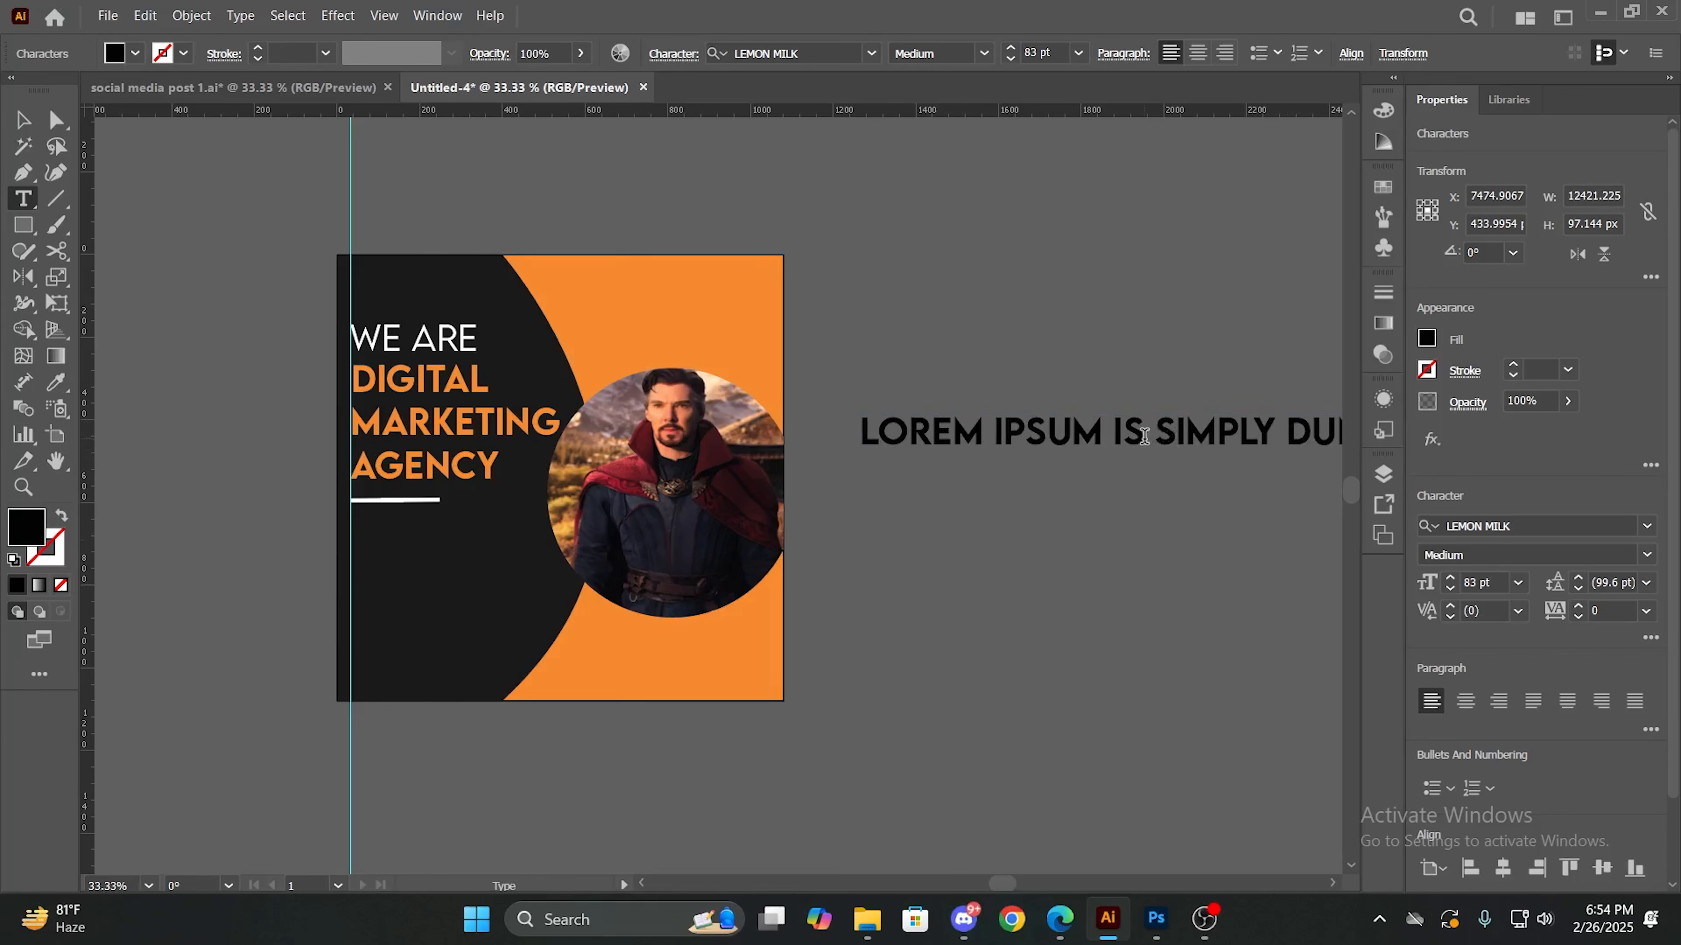
pyautogui.press('Return')
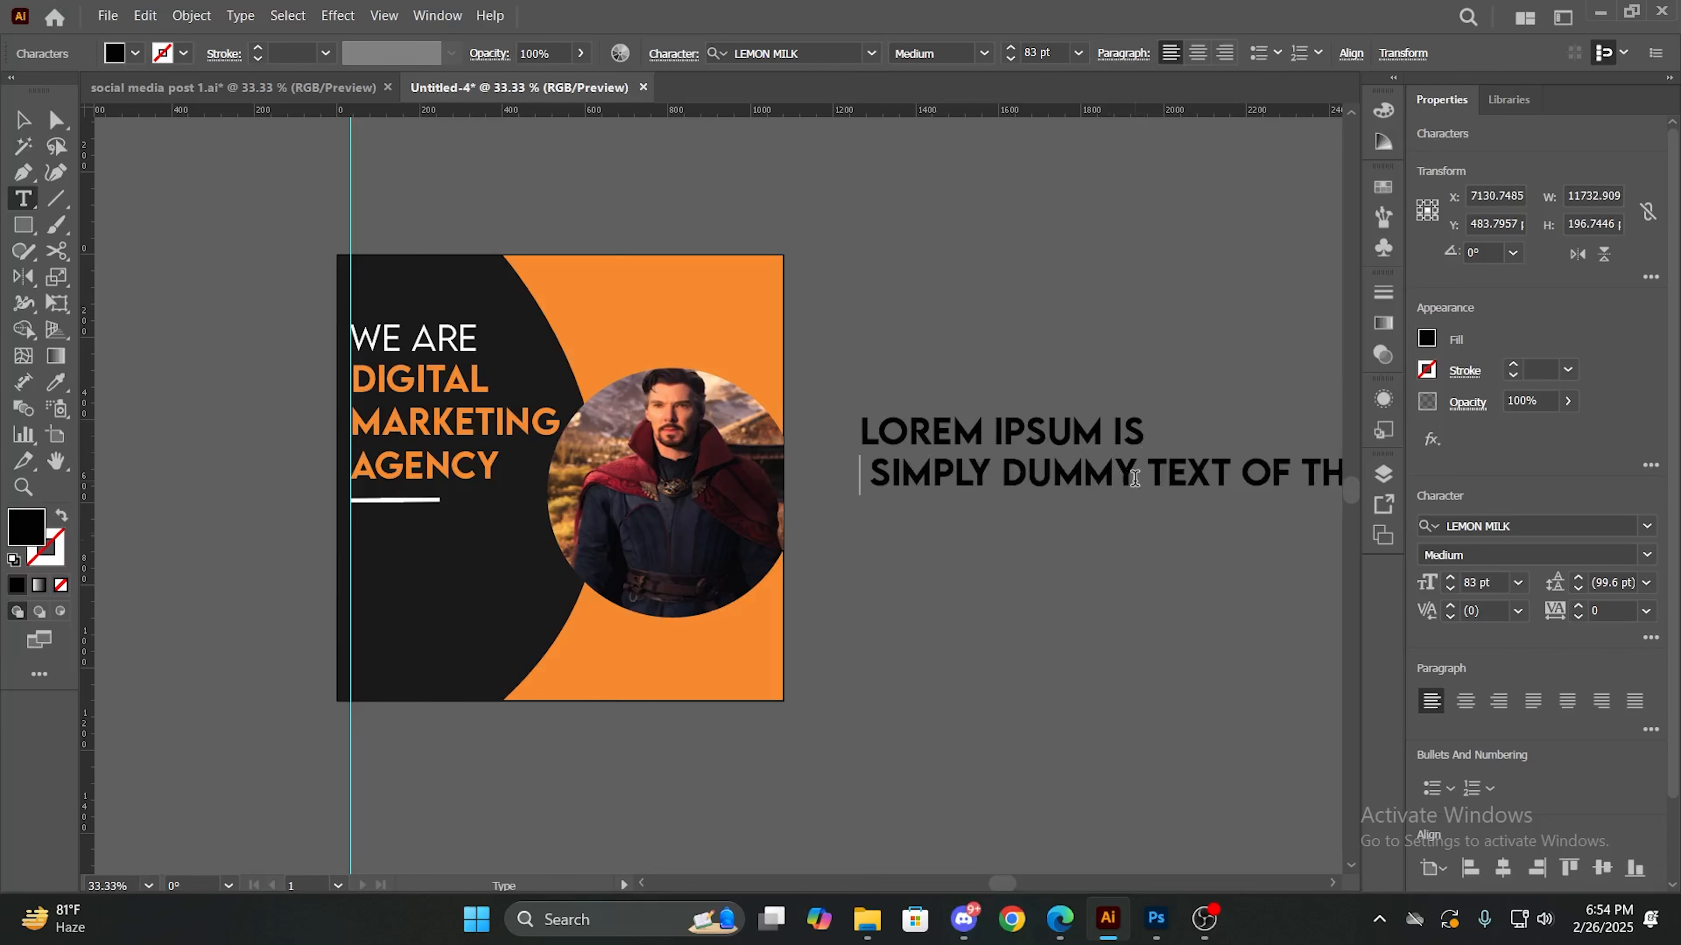
pyautogui.click(1138, 478)
pyautogui.press('Return')
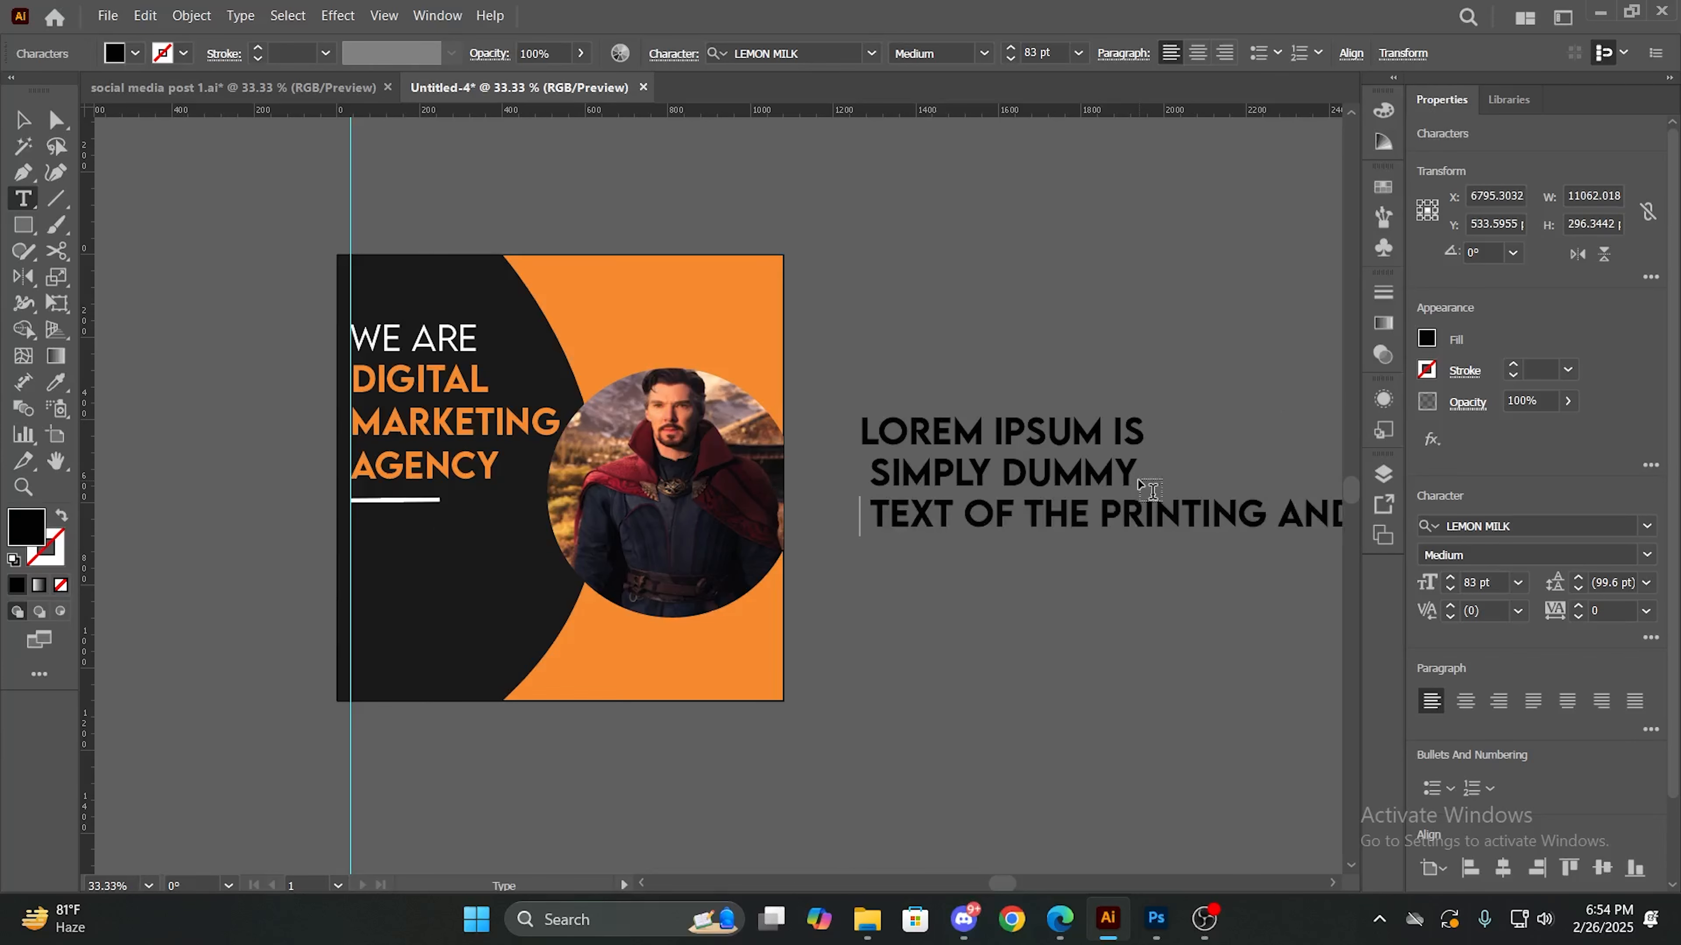
pyautogui.click(1098, 523)
pyautogui.press('Return')
pyautogui.click(1125, 555)
pyautogui.press('Return')
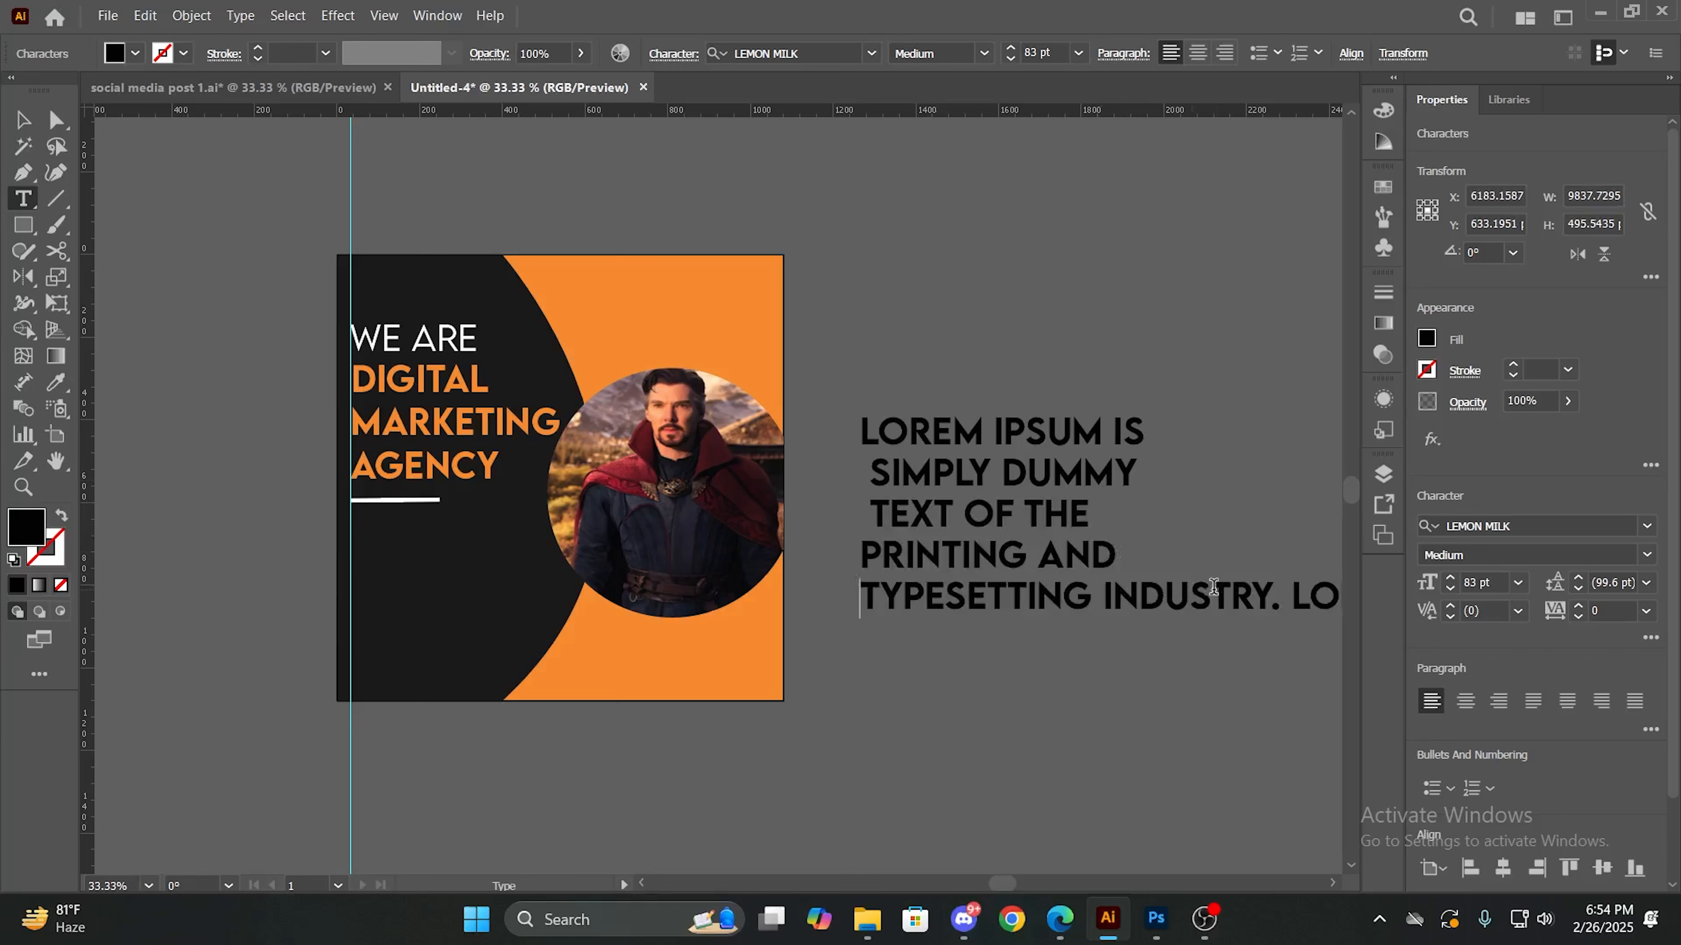
# - Break the passage after "INDUSTRY.", "BEEN", "INDUSTRY'S", "STANDARD DUMMY", "SINCE THE" and "WHEN", removing "an un" before "KNOWN"
pyautogui.press('Return')
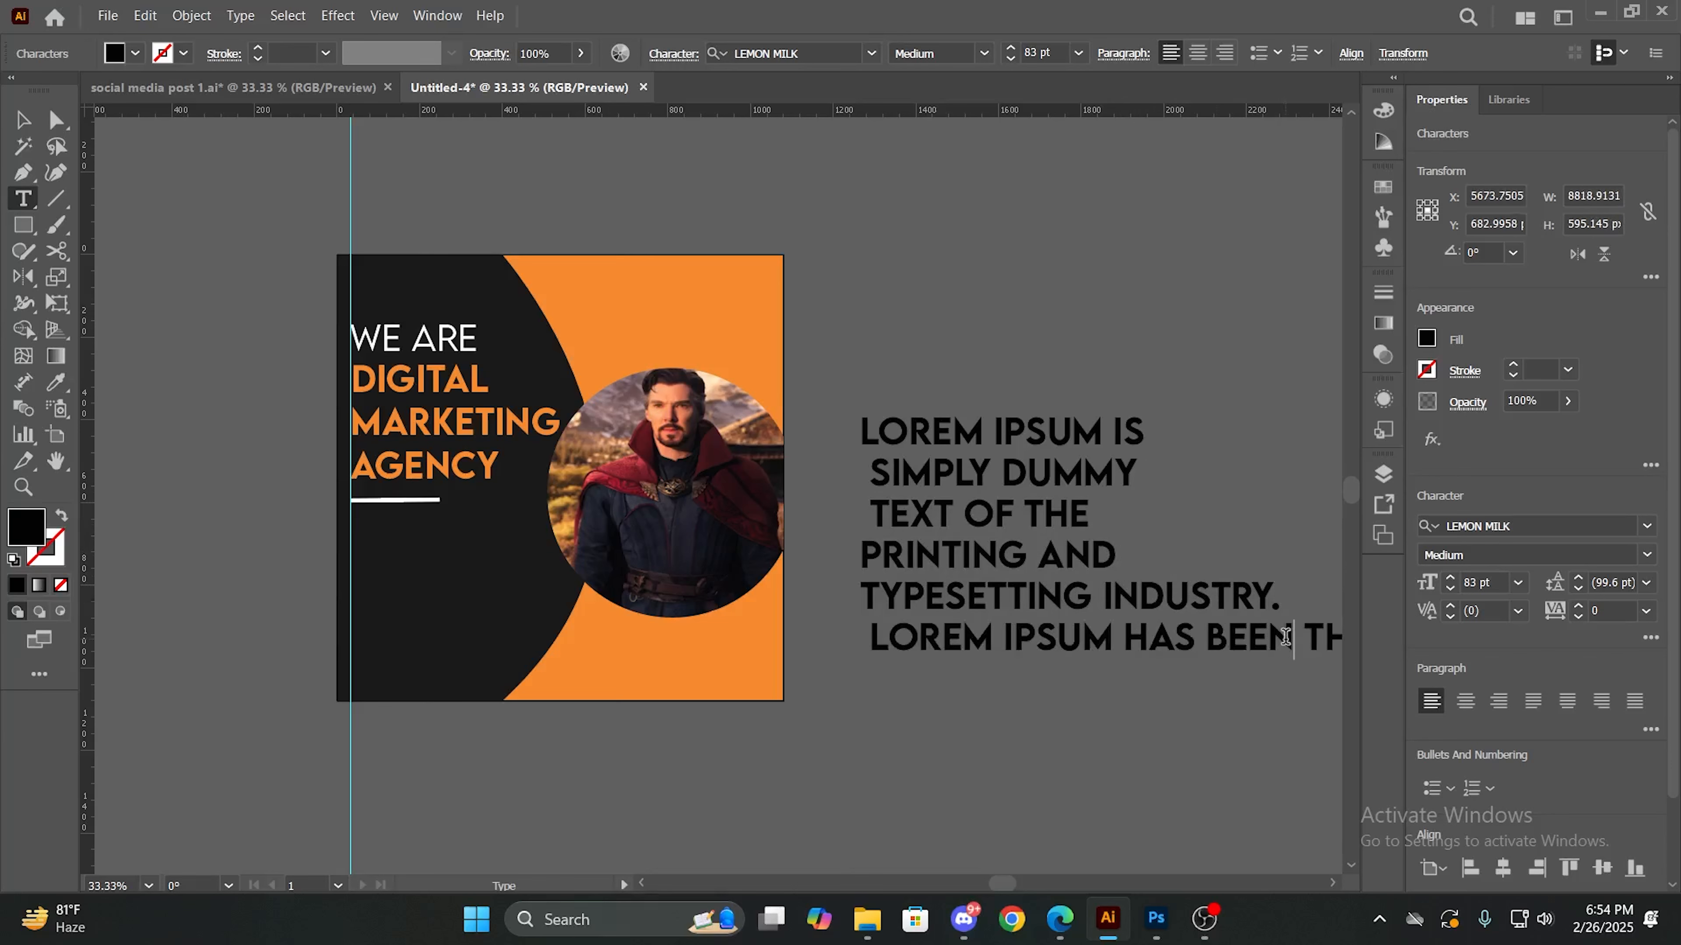
pyautogui.press('Return')
pyautogui.click(1158, 669)
pyautogui.press('Return')
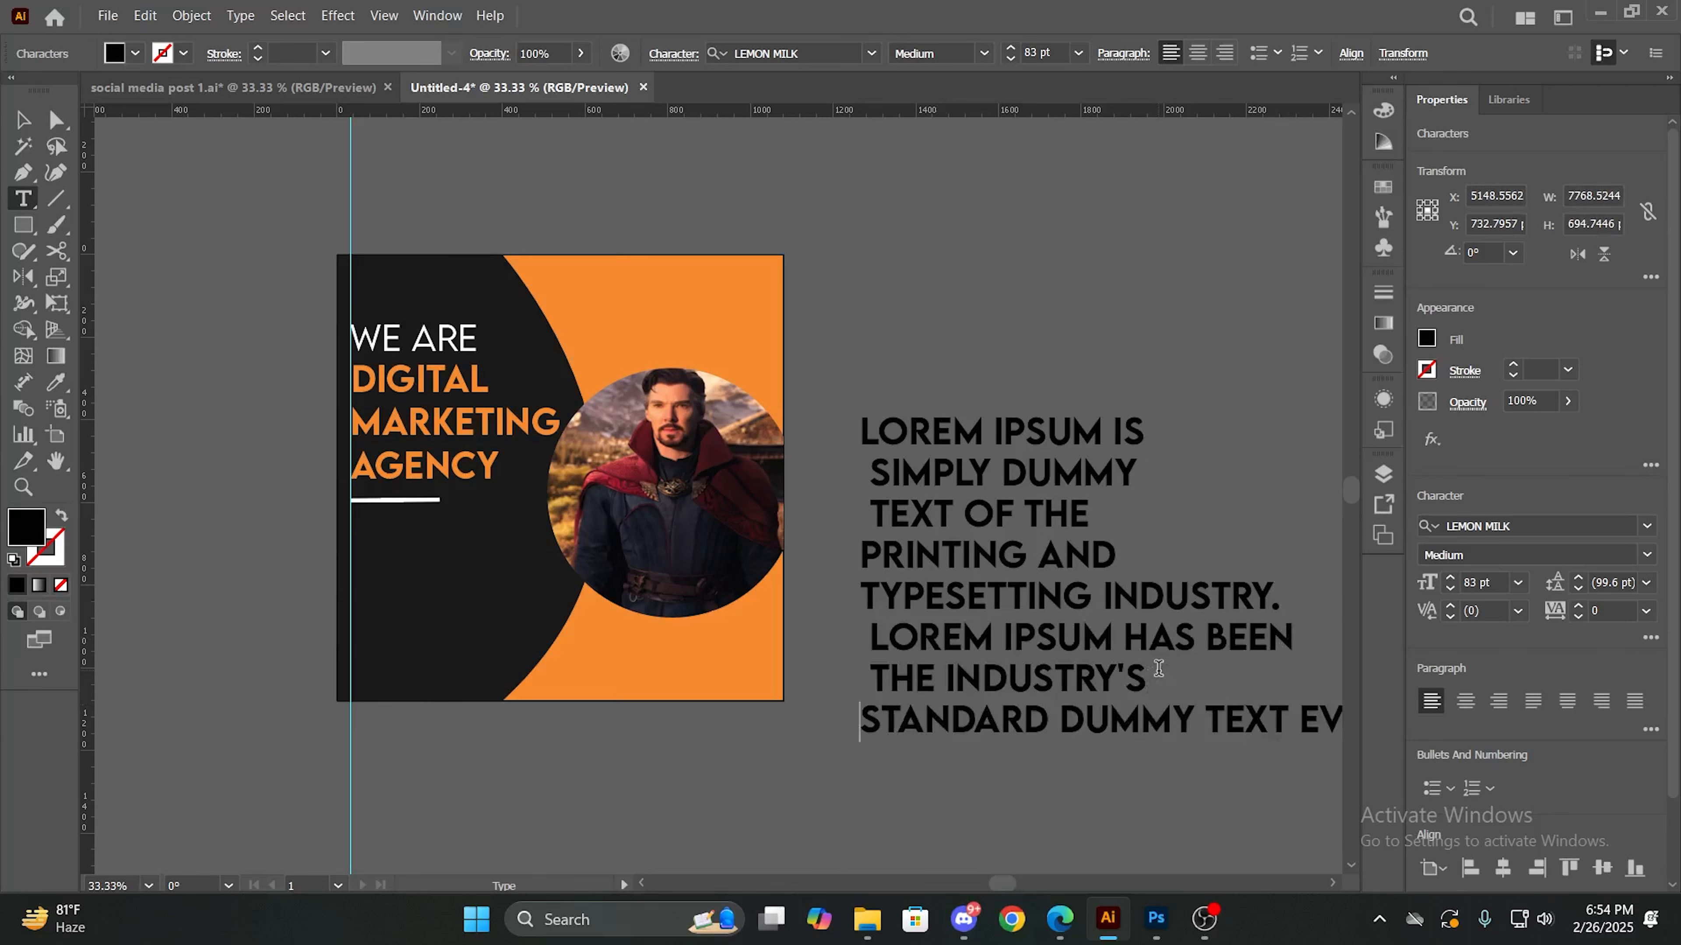
pyautogui.click(1203, 702)
pyautogui.press('Return')
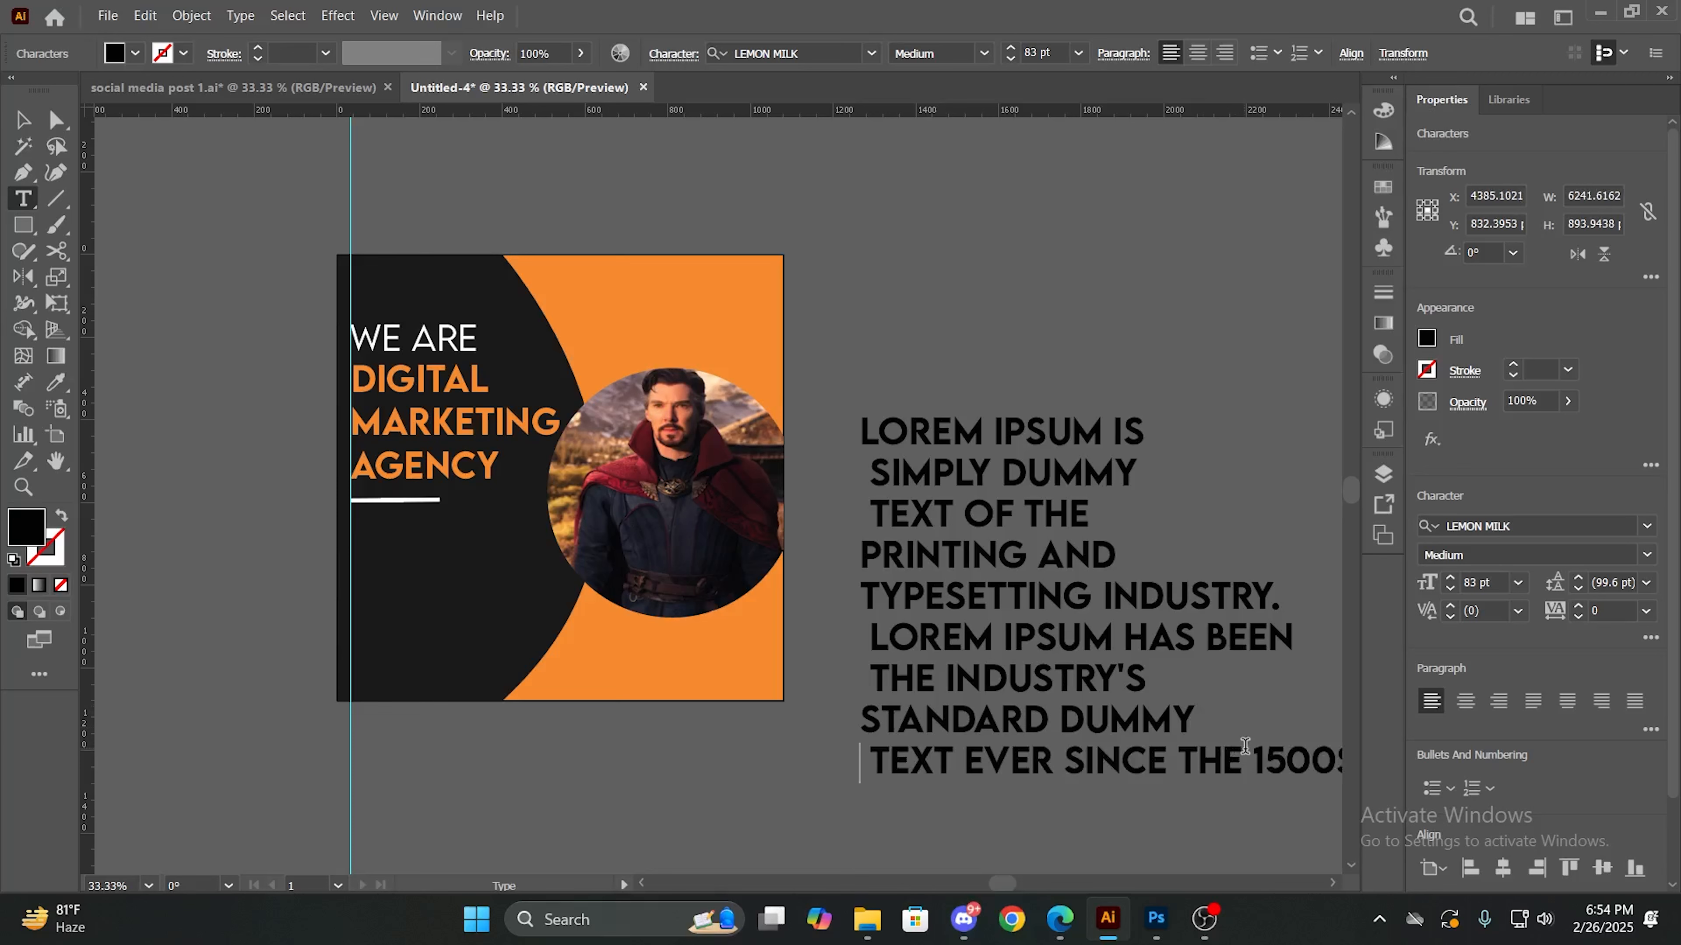
pyautogui.click(1244, 746)
pyautogui.press('Return')
pyautogui.moveTo(1243, 800); pyautogui.dragTo(1105, 790)
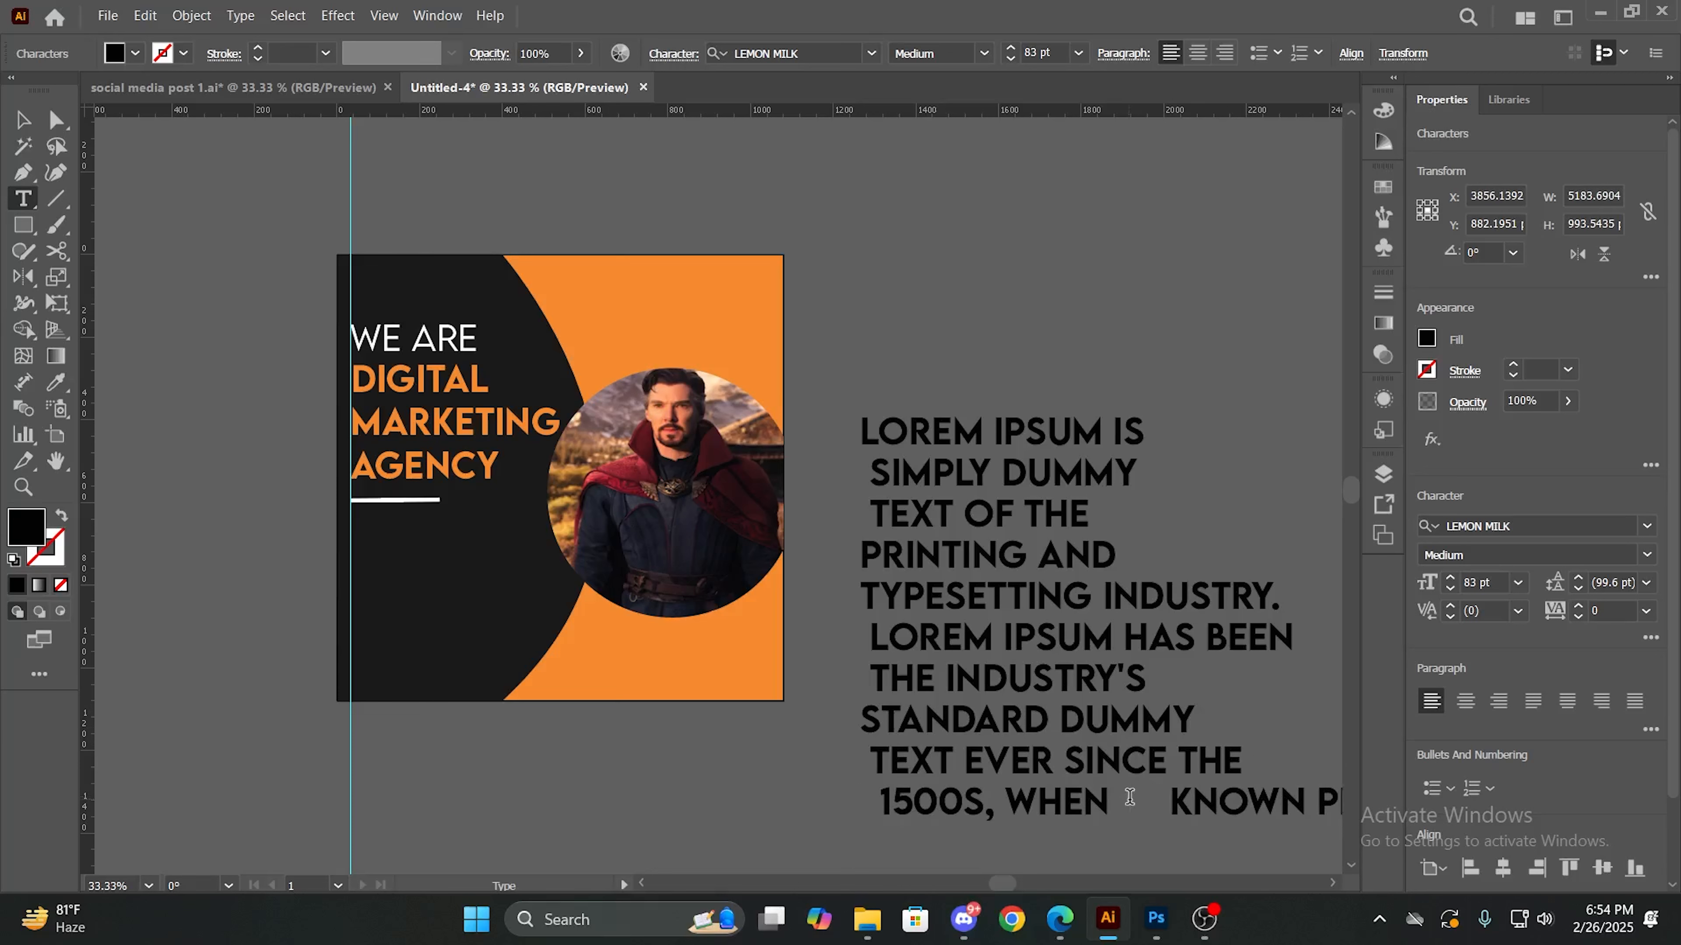
pyautogui.click(1129, 798)
pyautogui.press('Return')
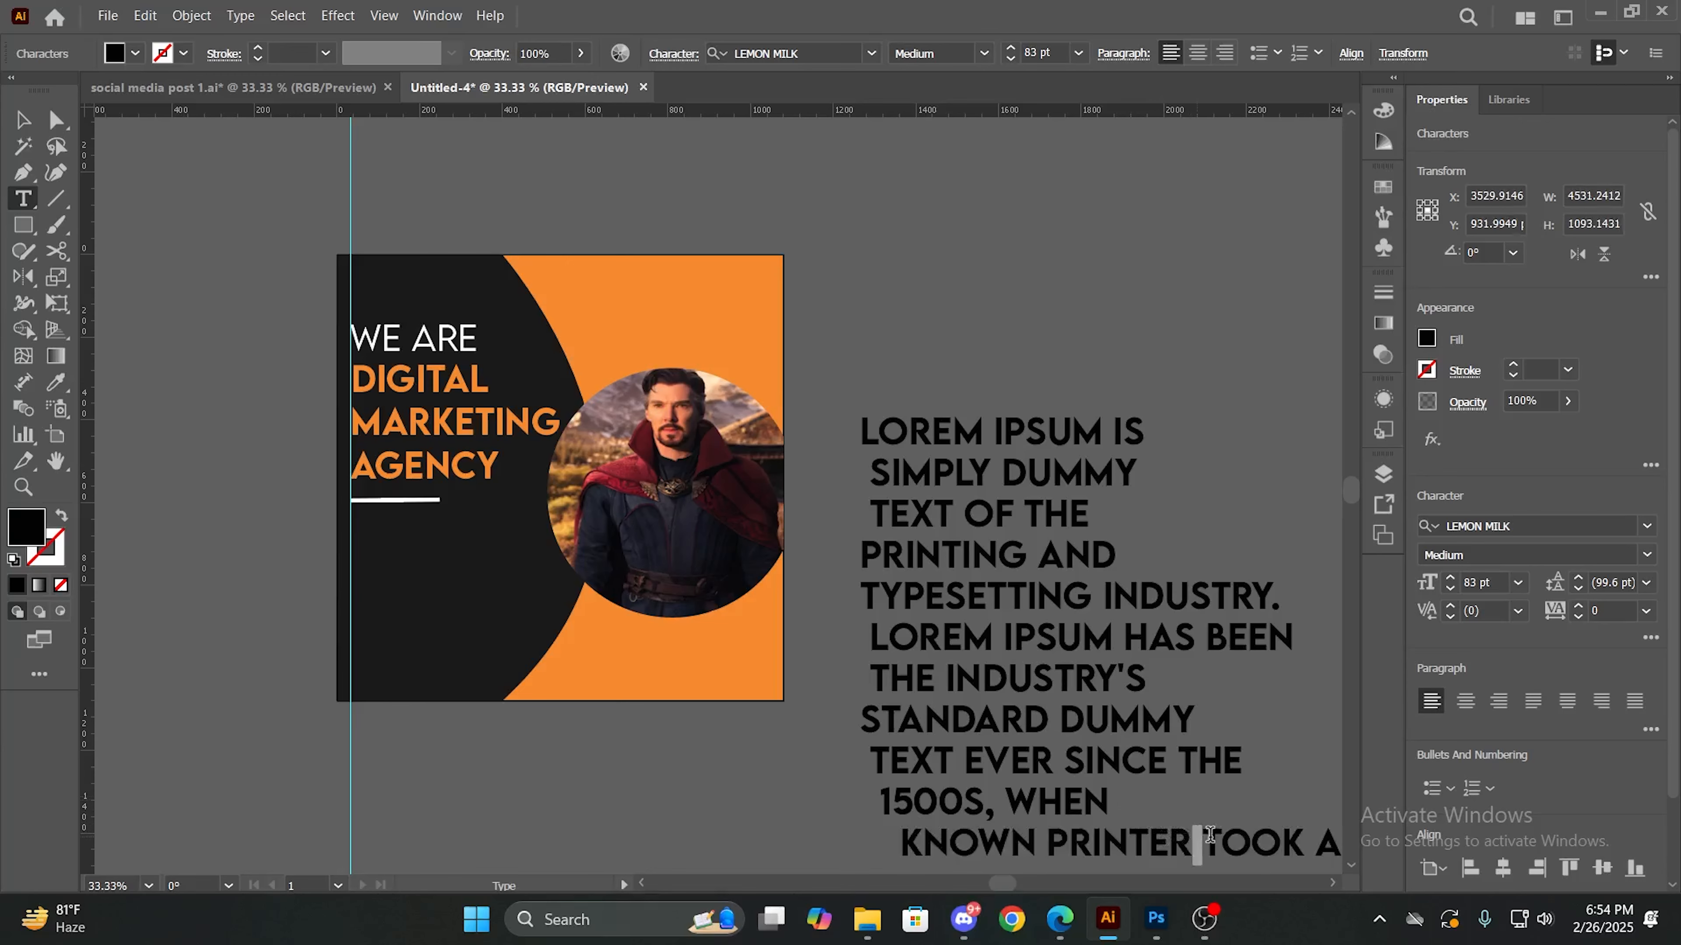
# - Delete the rest of the Lorem Ipsum passage following "1500S, WHEN"
pyautogui.moveTo(1209, 836); pyautogui.dragTo(1482, 844)
pyautogui.press('BackSpace')
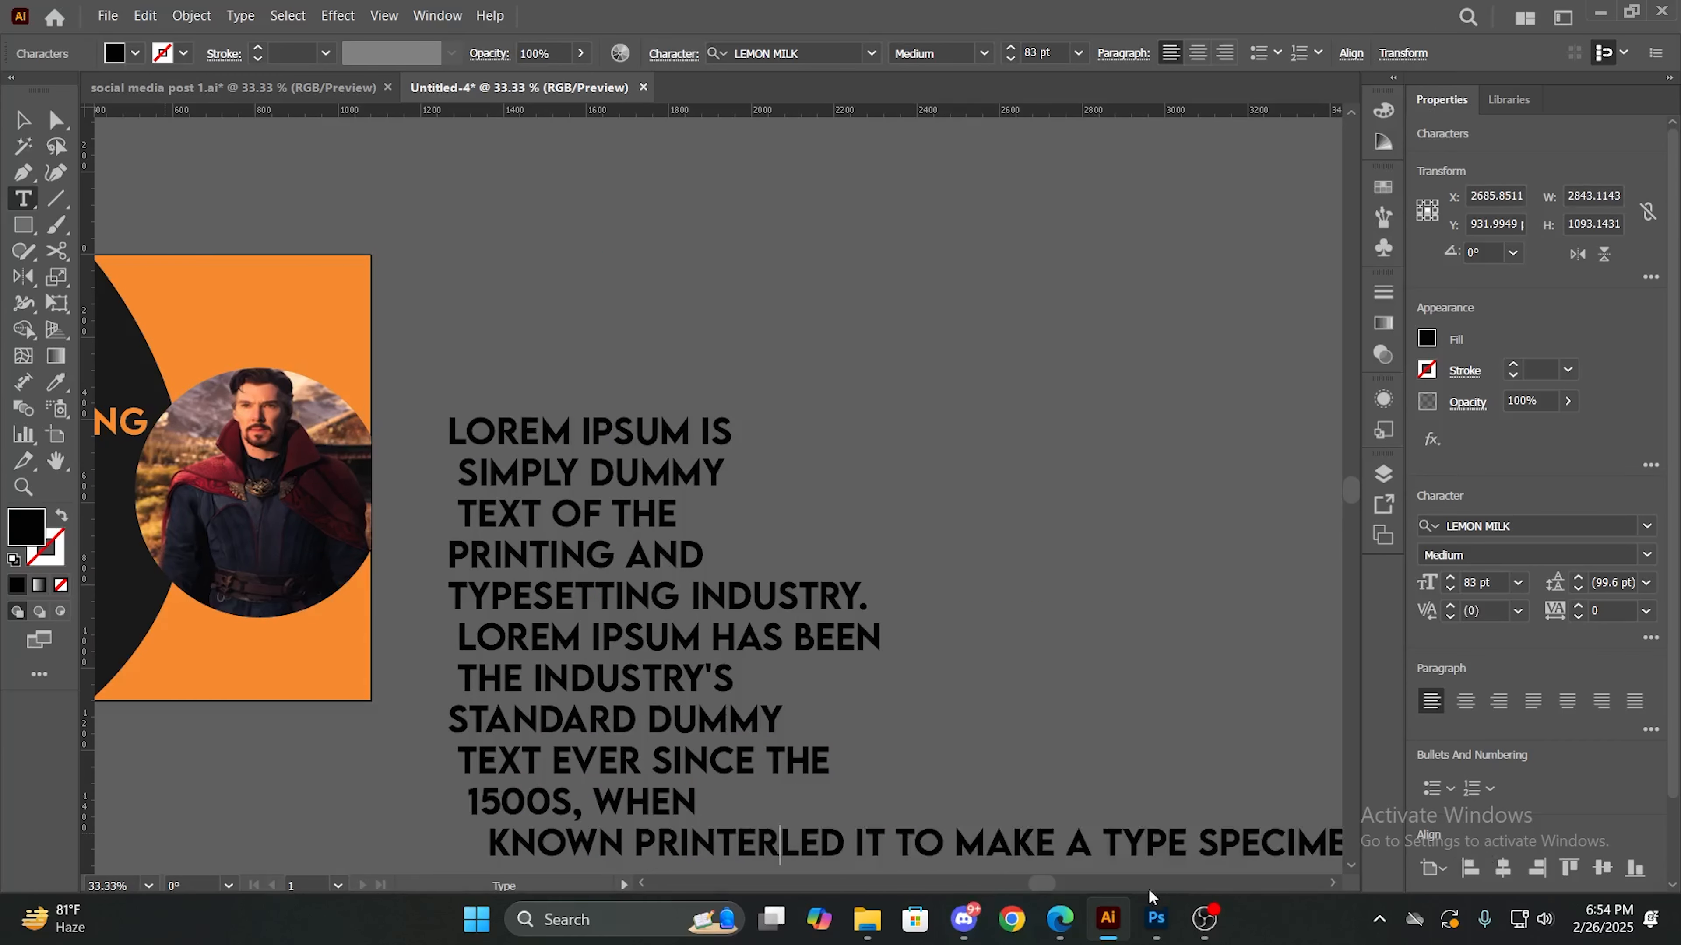
pyautogui.moveTo(491, 849); pyautogui.dragTo(1312, 866)
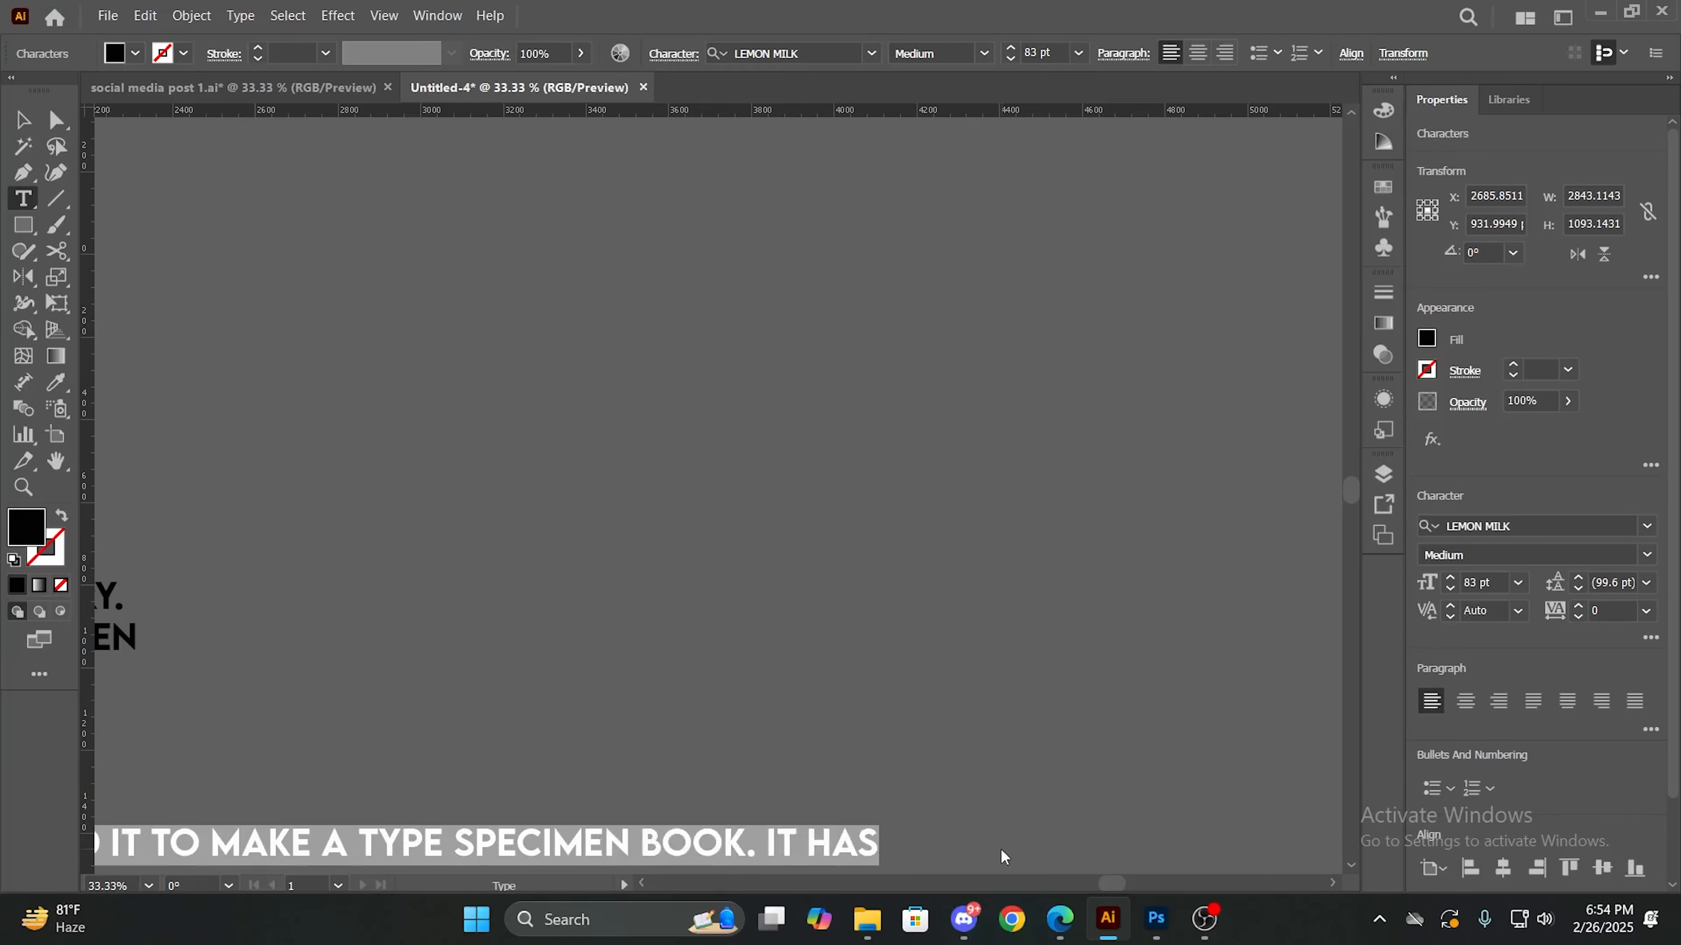
pyautogui.press('BackSpace')
pyautogui.moveTo(413, 672); pyautogui.dragTo(1062, 591)
pyautogui.press('BackSpace')
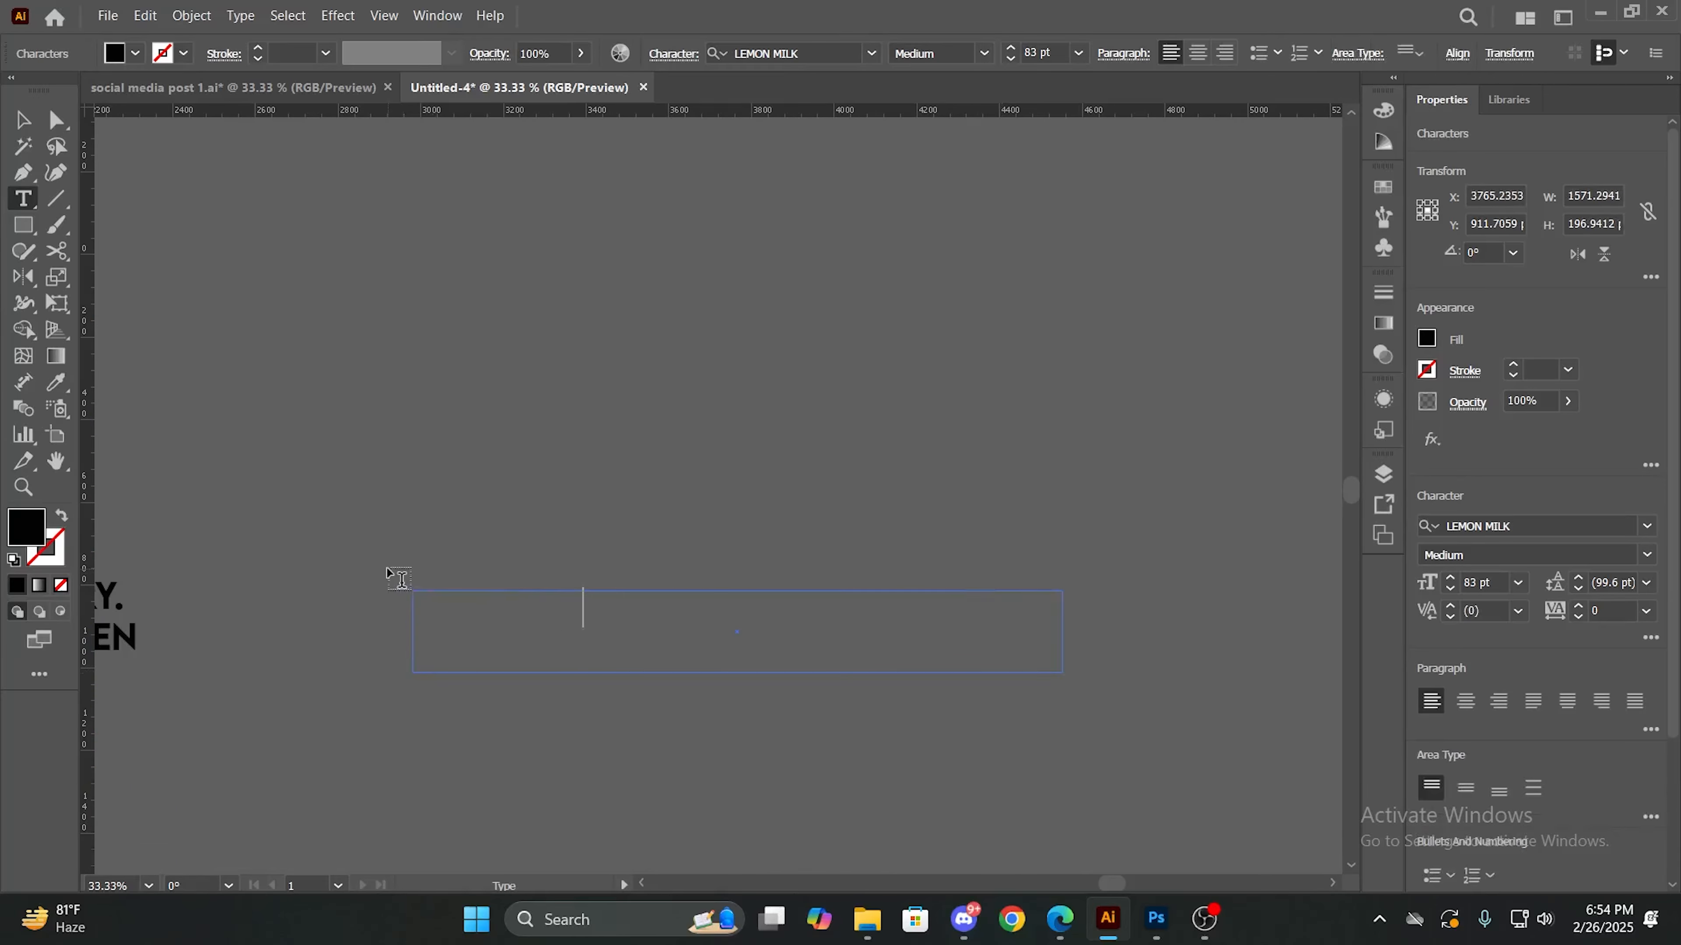
pyautogui.hotkey('ctrl', 'z')
pyautogui.hotkey('ctrl', 'z')
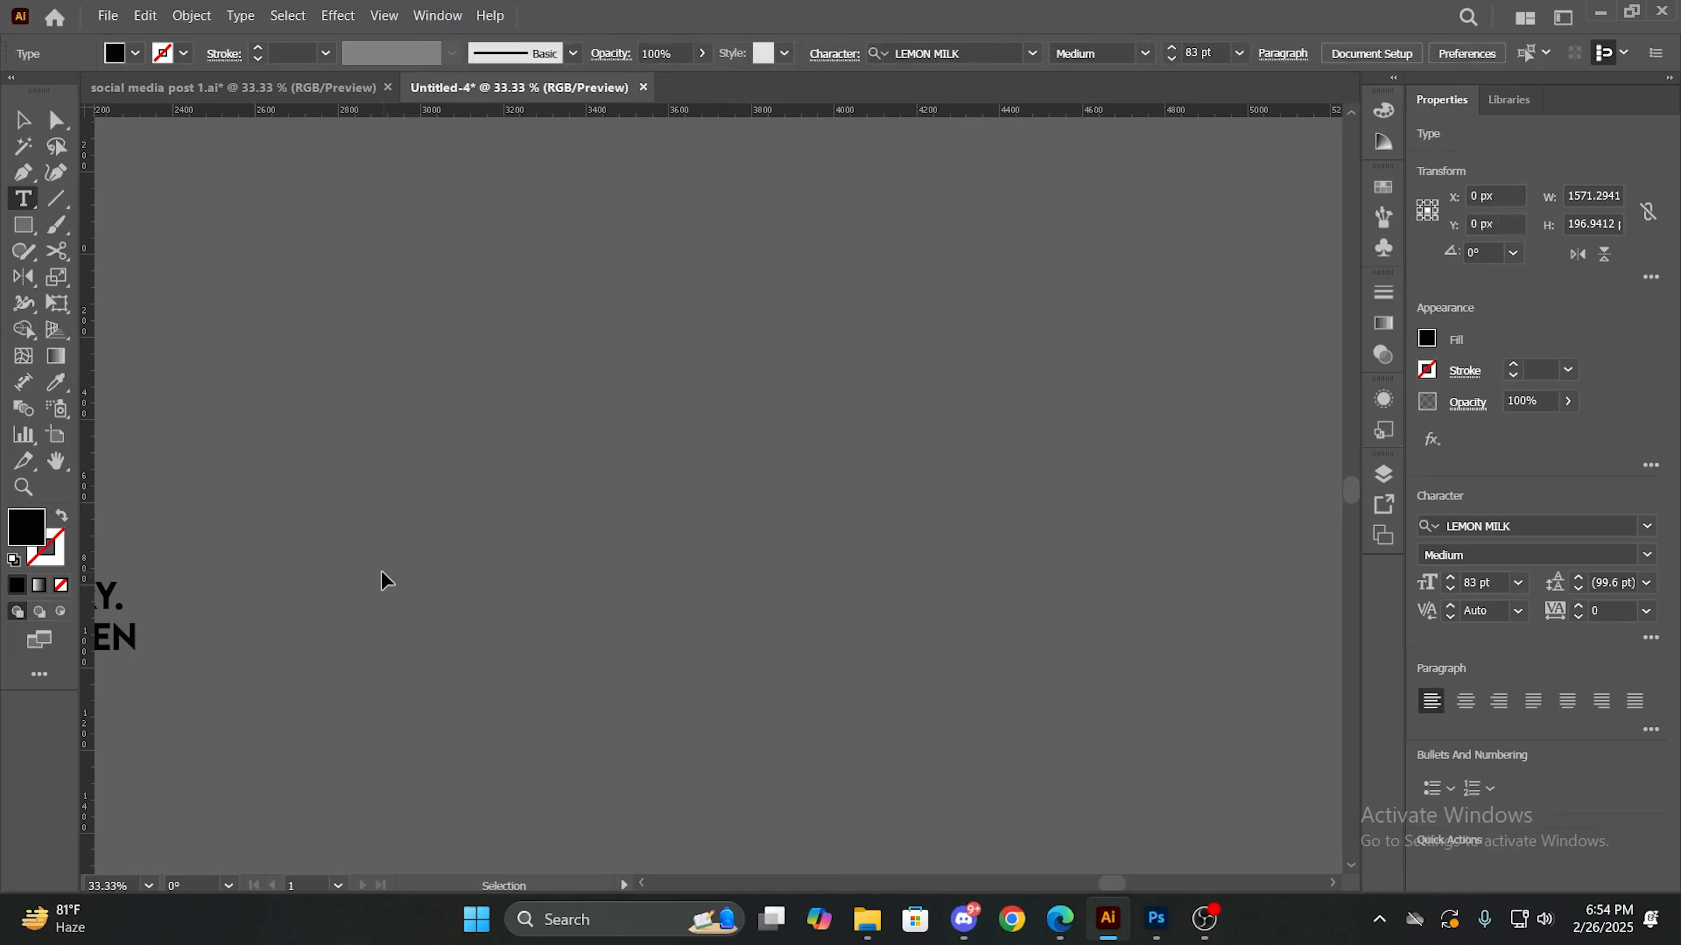
# - Set the whole Lorem Ipsum text to the Light font style at 37 pt
pyautogui.moveTo(226, 592); pyautogui.dragTo(1160, 496)
pyautogui.moveTo(637, 343); pyautogui.dragTo(931, 750)
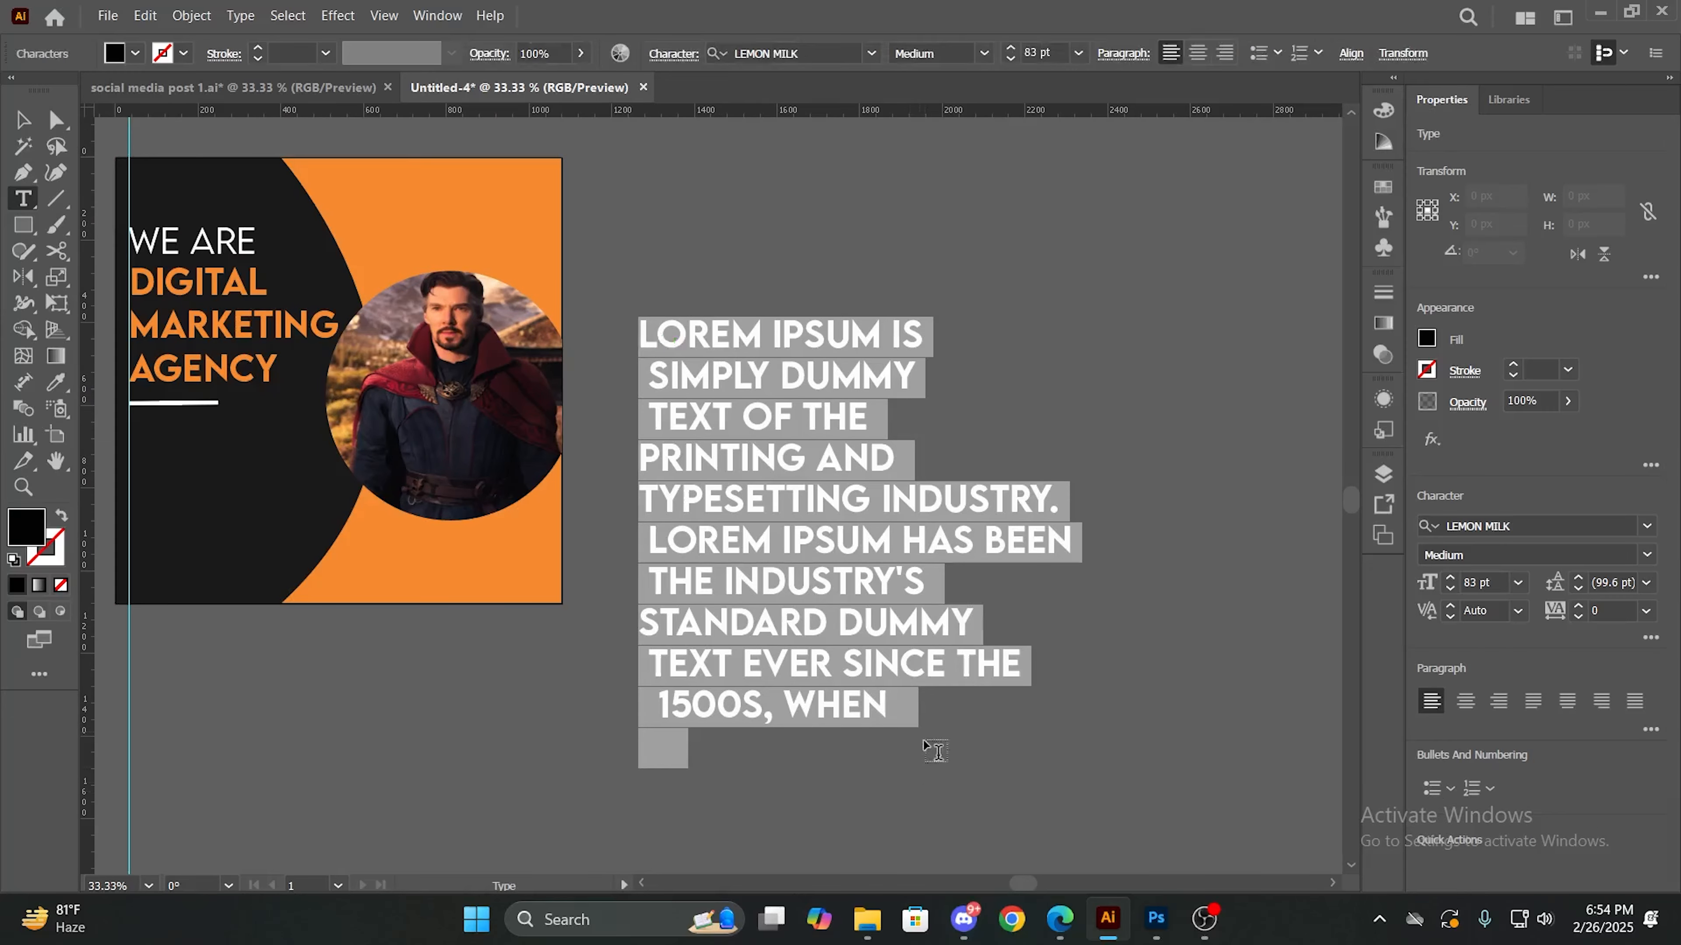
pyautogui.click(984, 53)
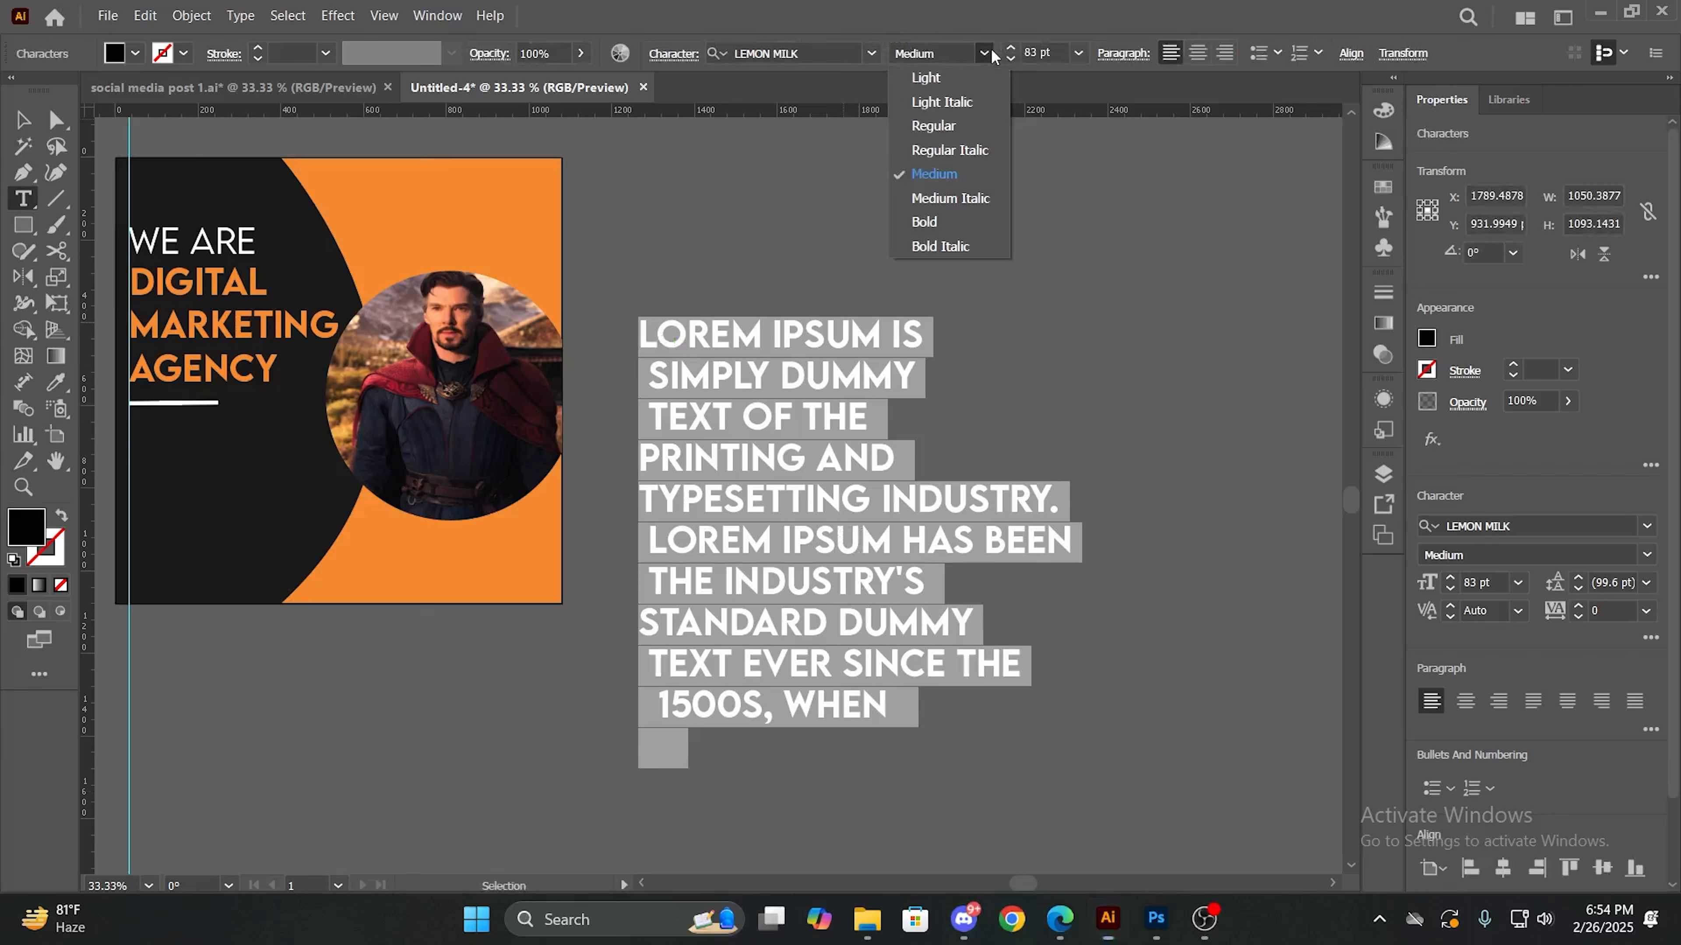
pyautogui.click(966, 73)
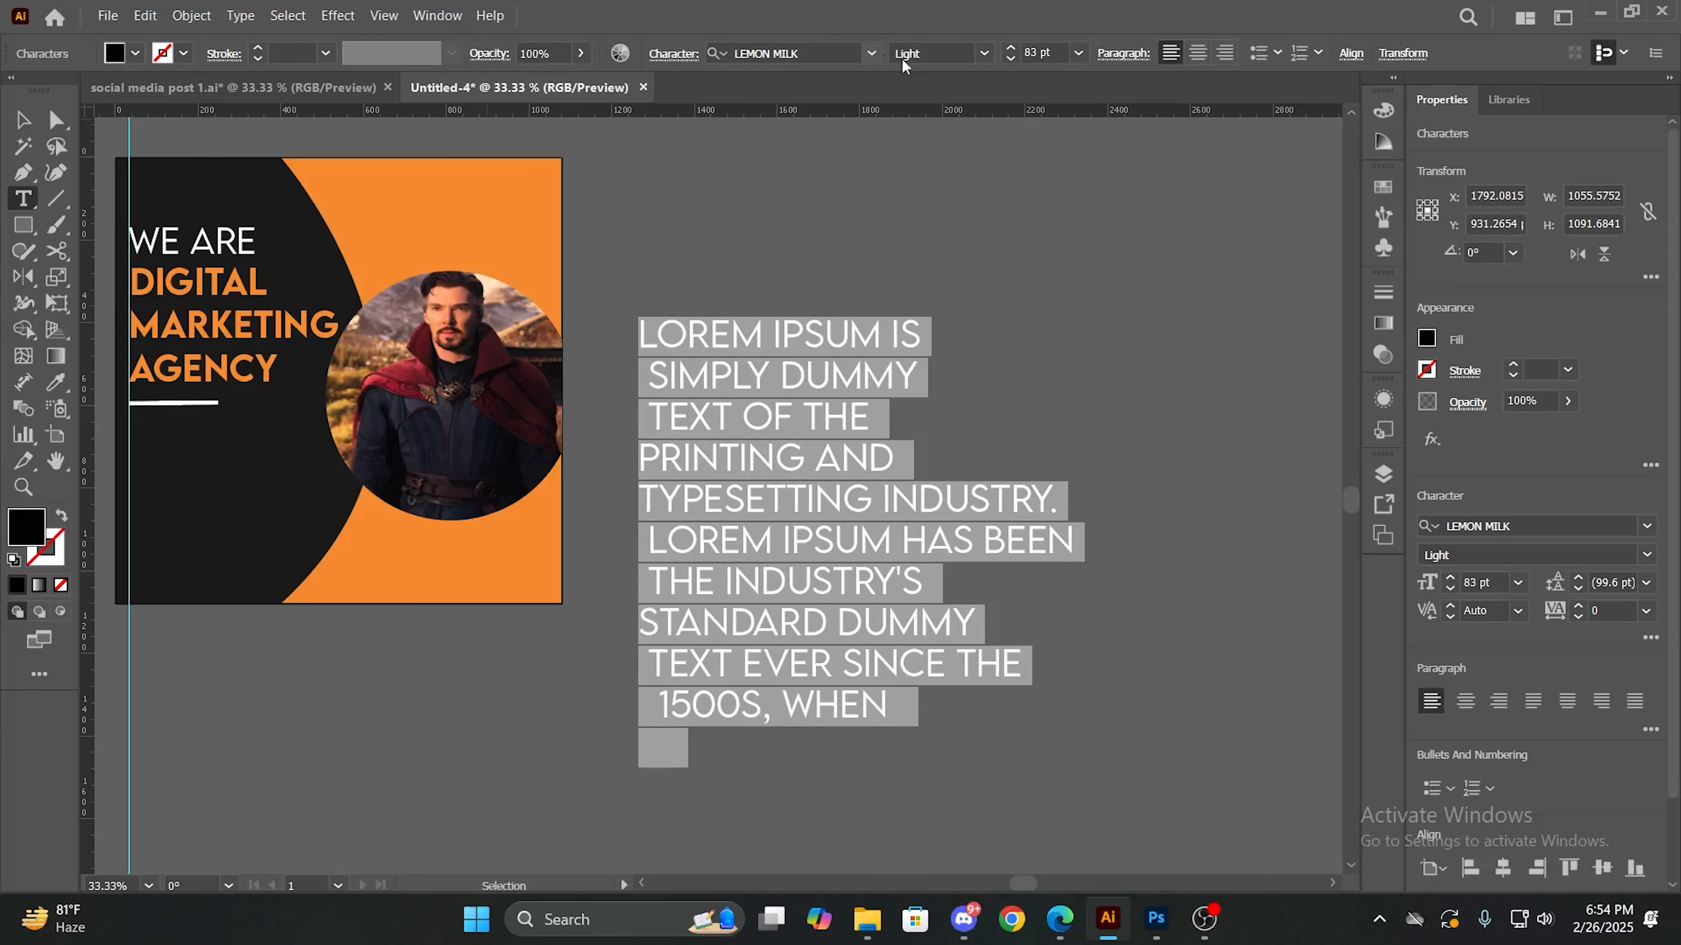
pyautogui.click(1011, 59)
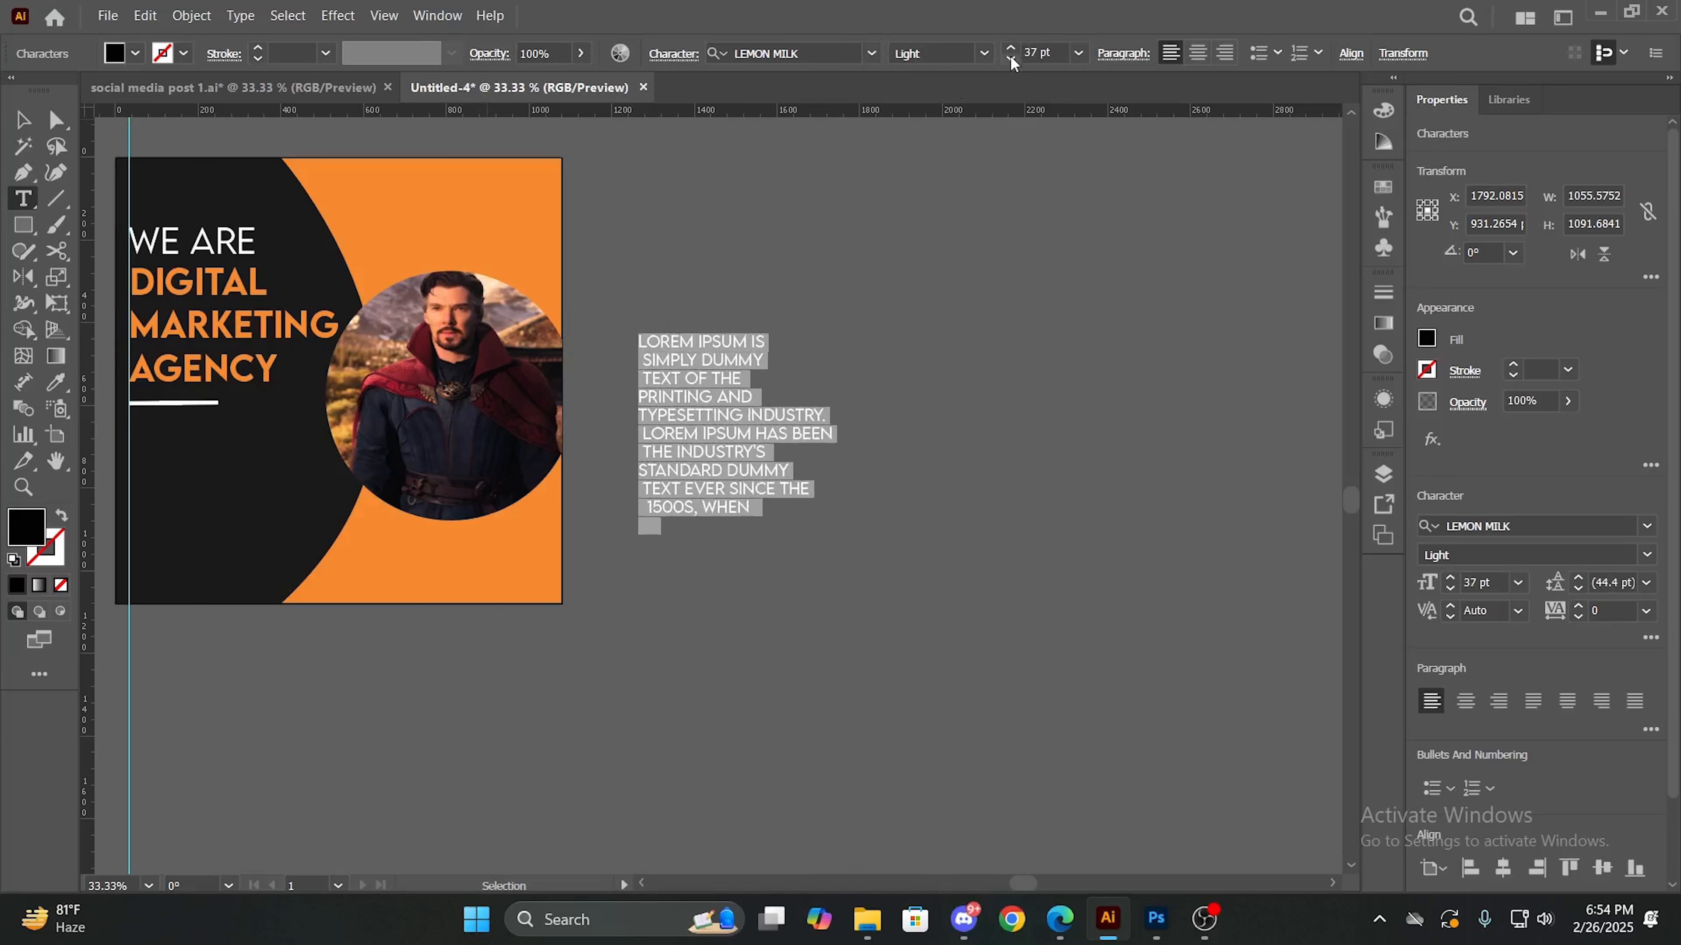
# - Cut the Lorem Ipsum text, restore it in place and delete the stray "V" from its last line
pyautogui.hotkey('ctrl', 'x')
pyautogui.click(641, 341)
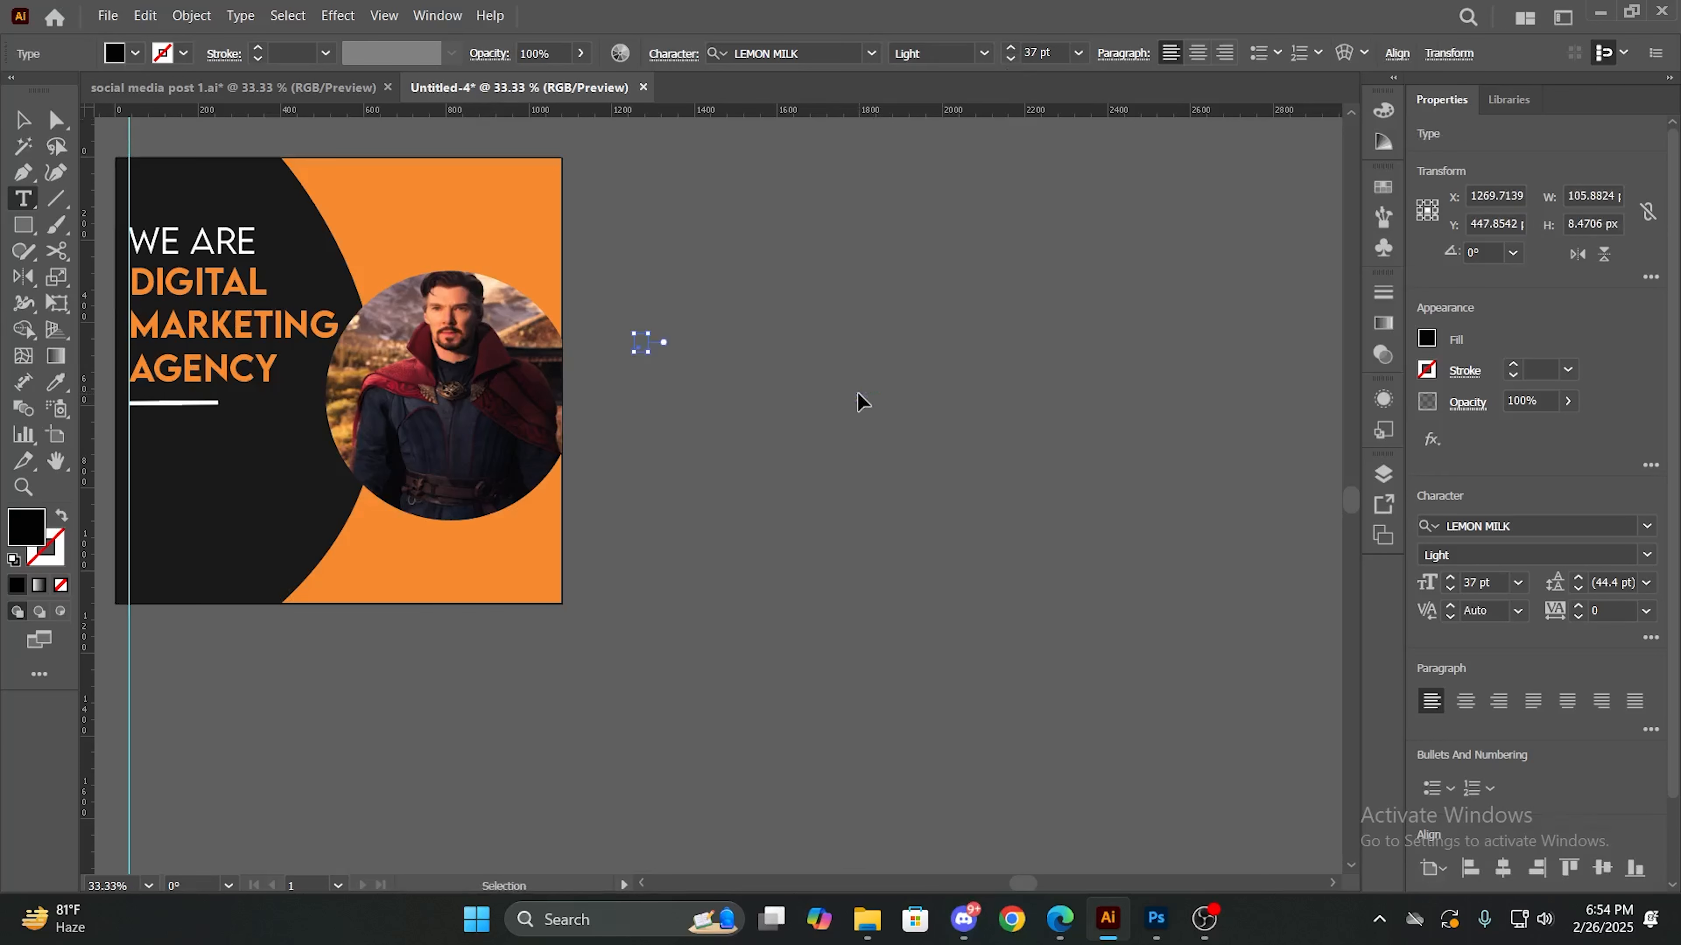
pyautogui.hotkey('ctrl', 'v')
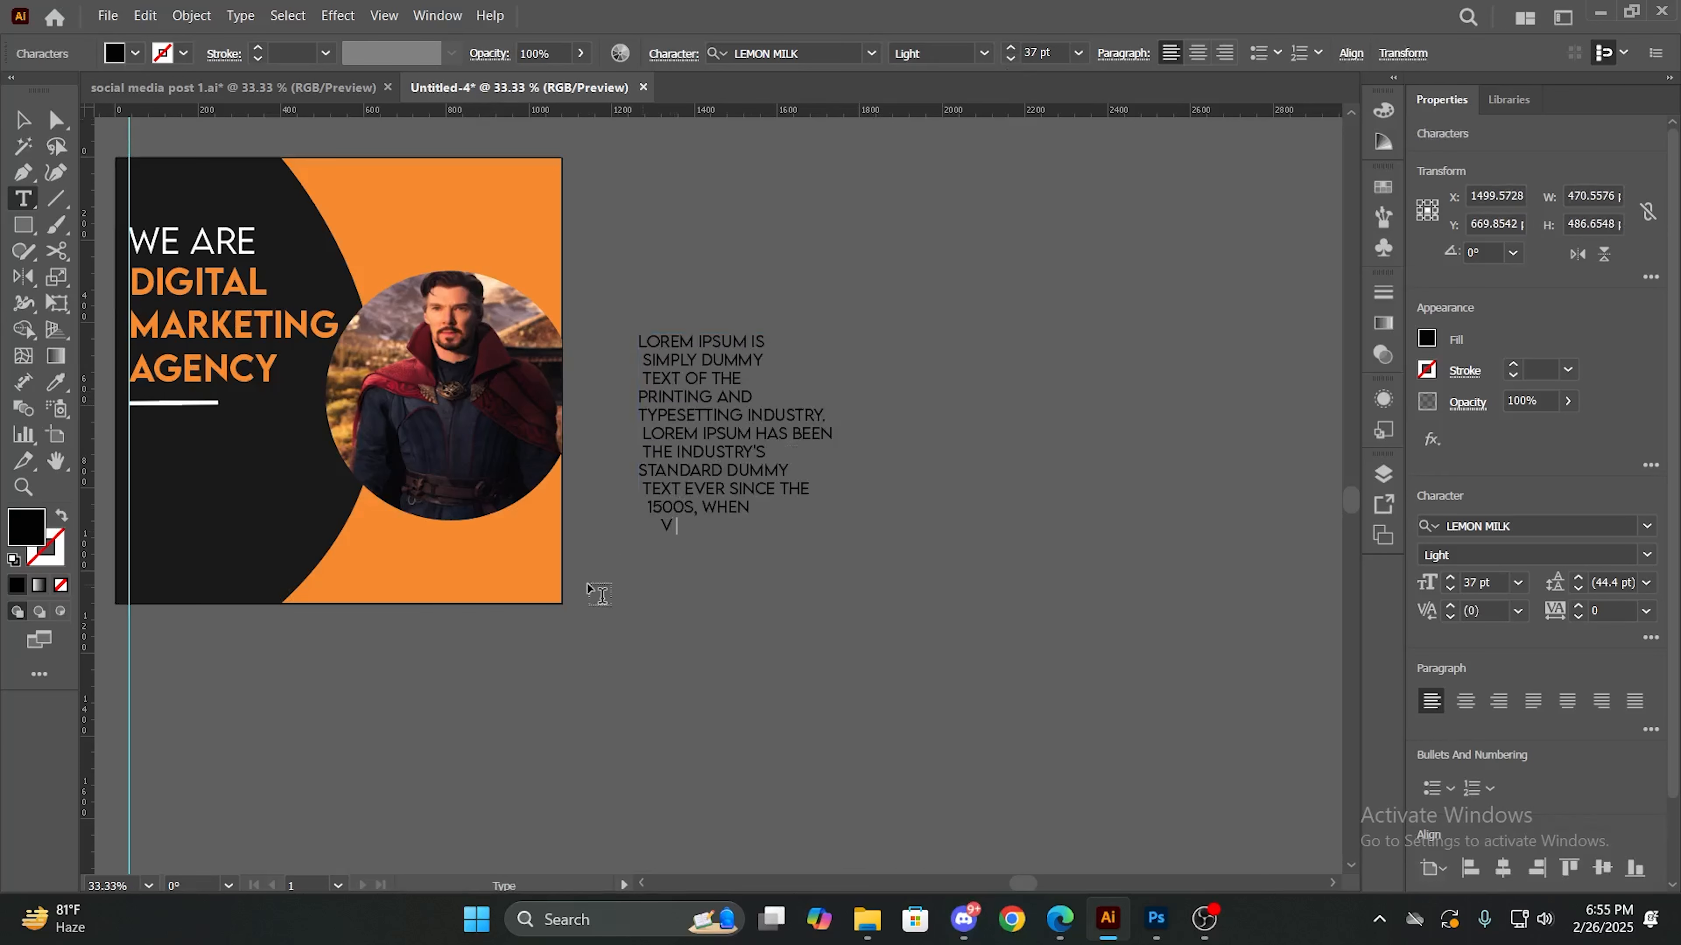
pyautogui.moveTo(611, 592); pyautogui.dragTo(660, 592)
pyautogui.click(674, 523)
pyautogui.press('BackSpace')
# - Fill the Lorem Ipsum text with white and place it beneath the white line, lined up with the headline's left edge
pyautogui.click(22, 119)
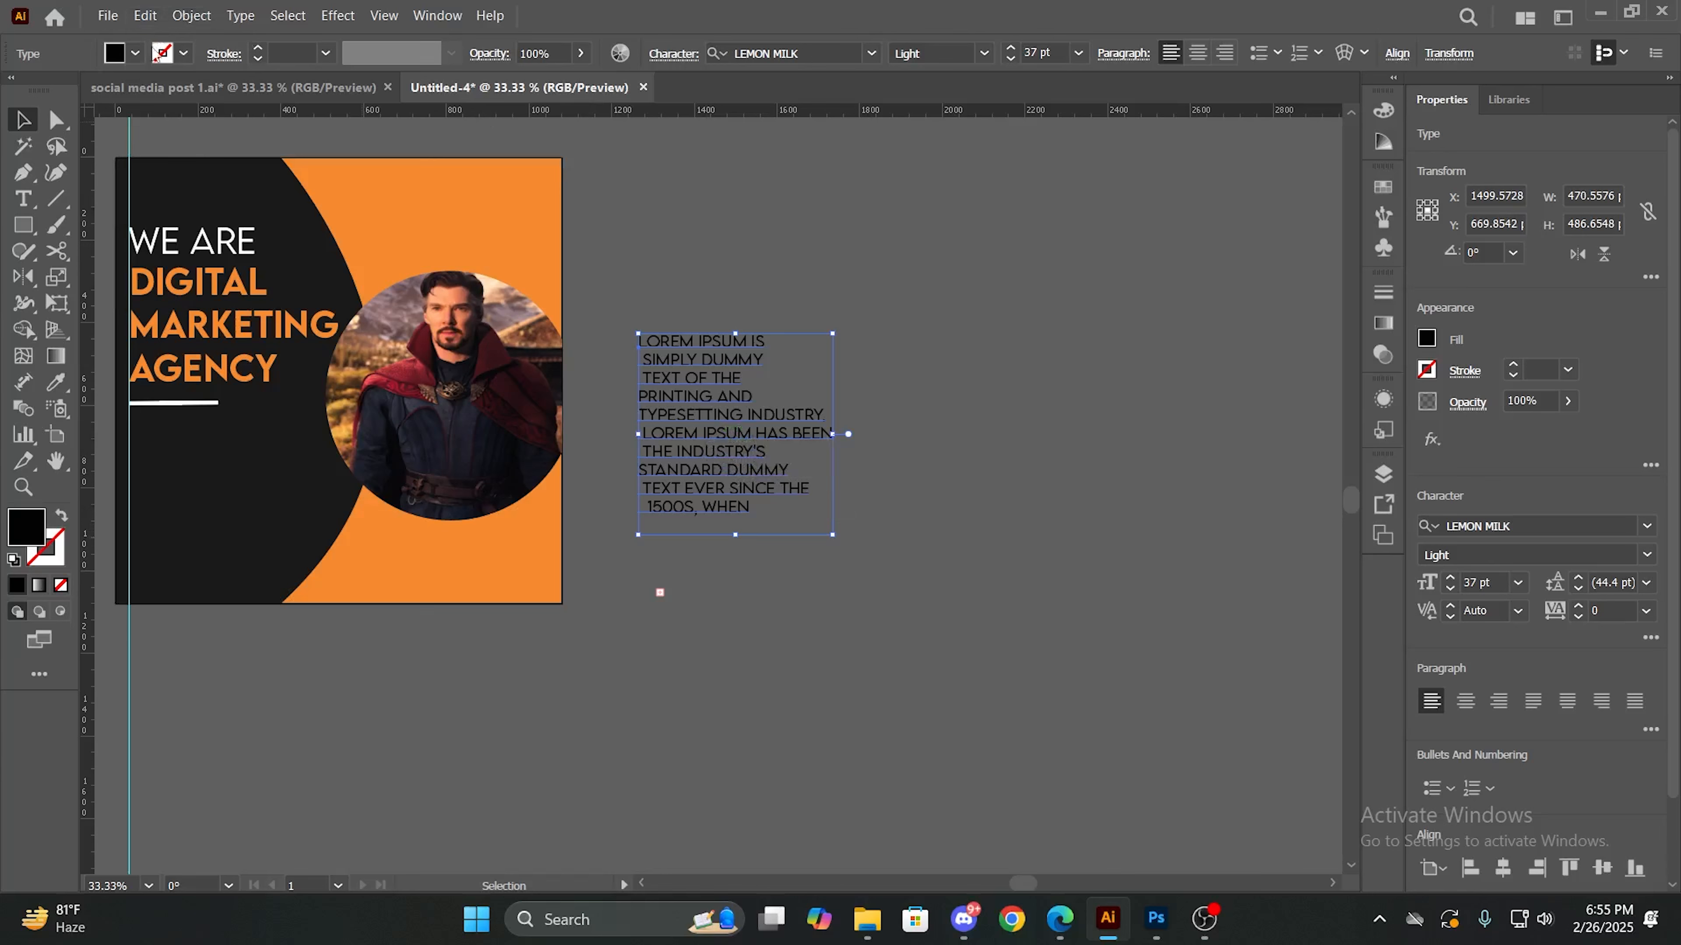
pyautogui.click(139, 53)
pyautogui.click(45, 94)
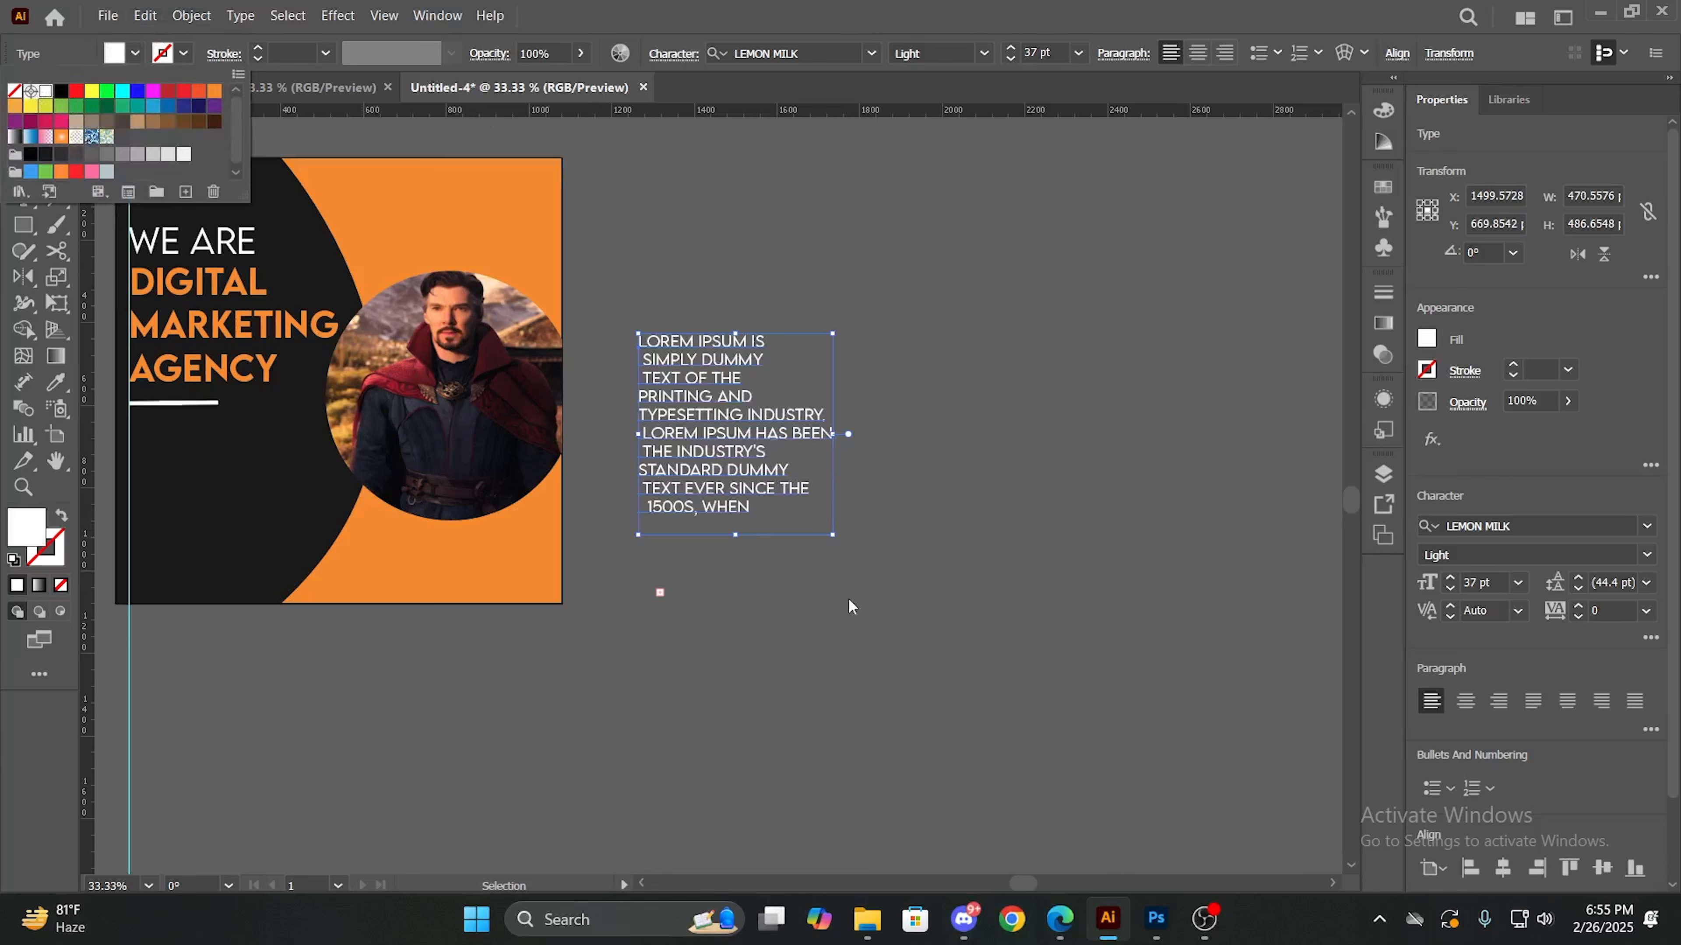
pyautogui.moveTo(728, 437); pyautogui.dragTo(202, 512)
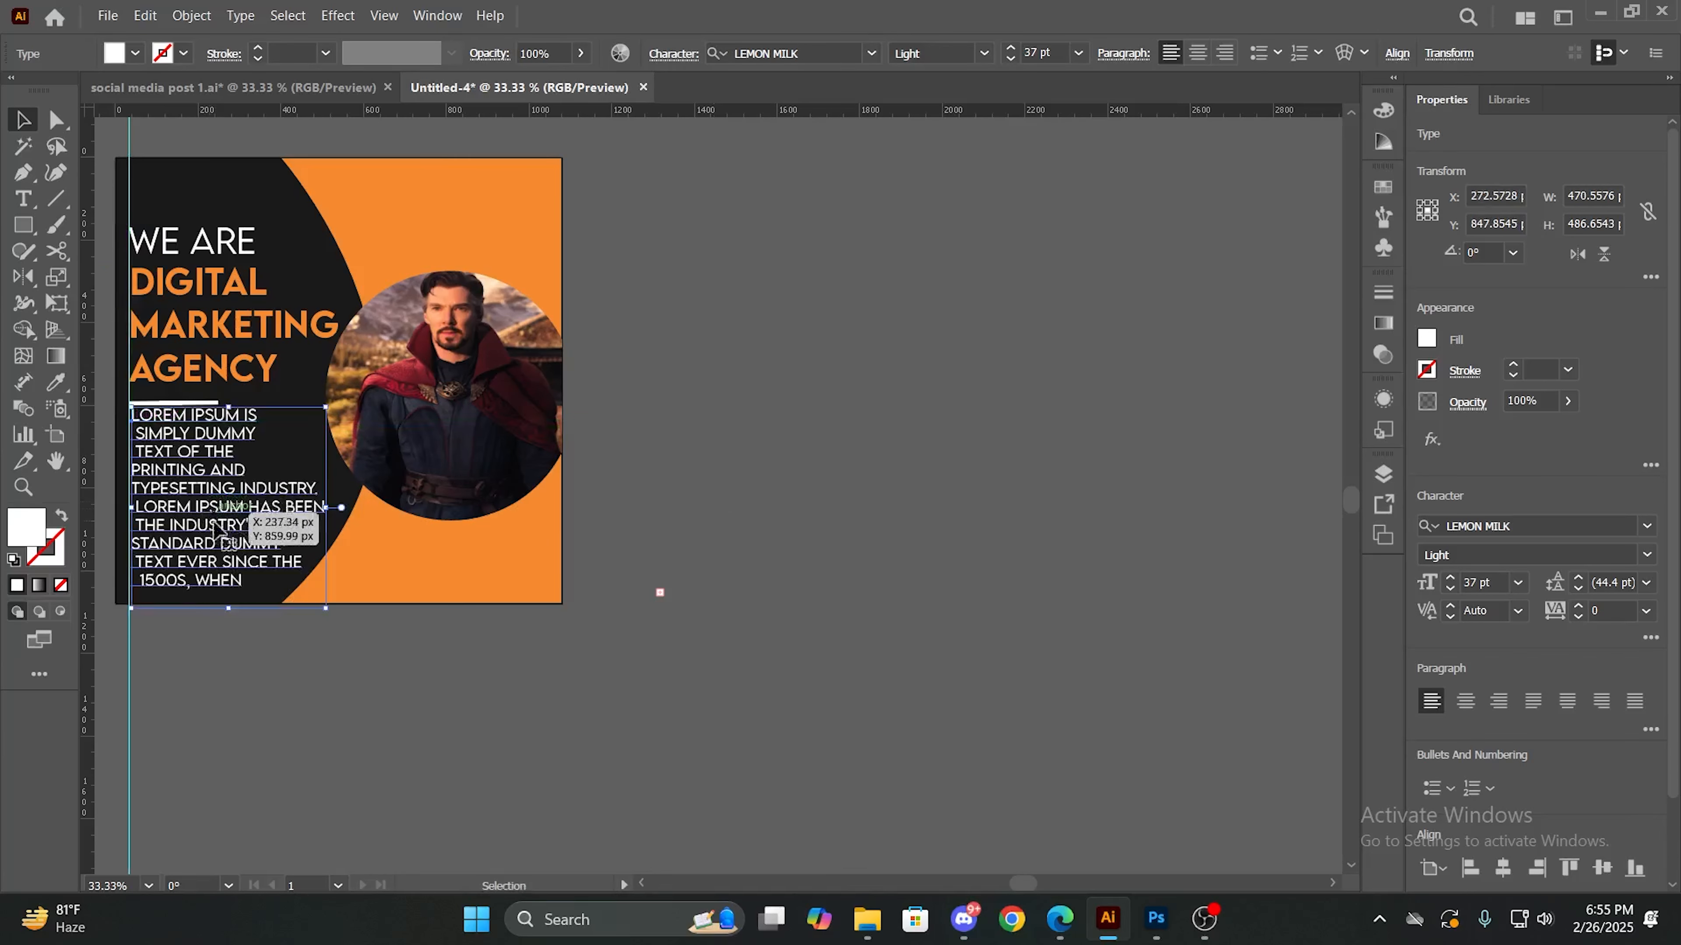
pyautogui.click(804, 662)
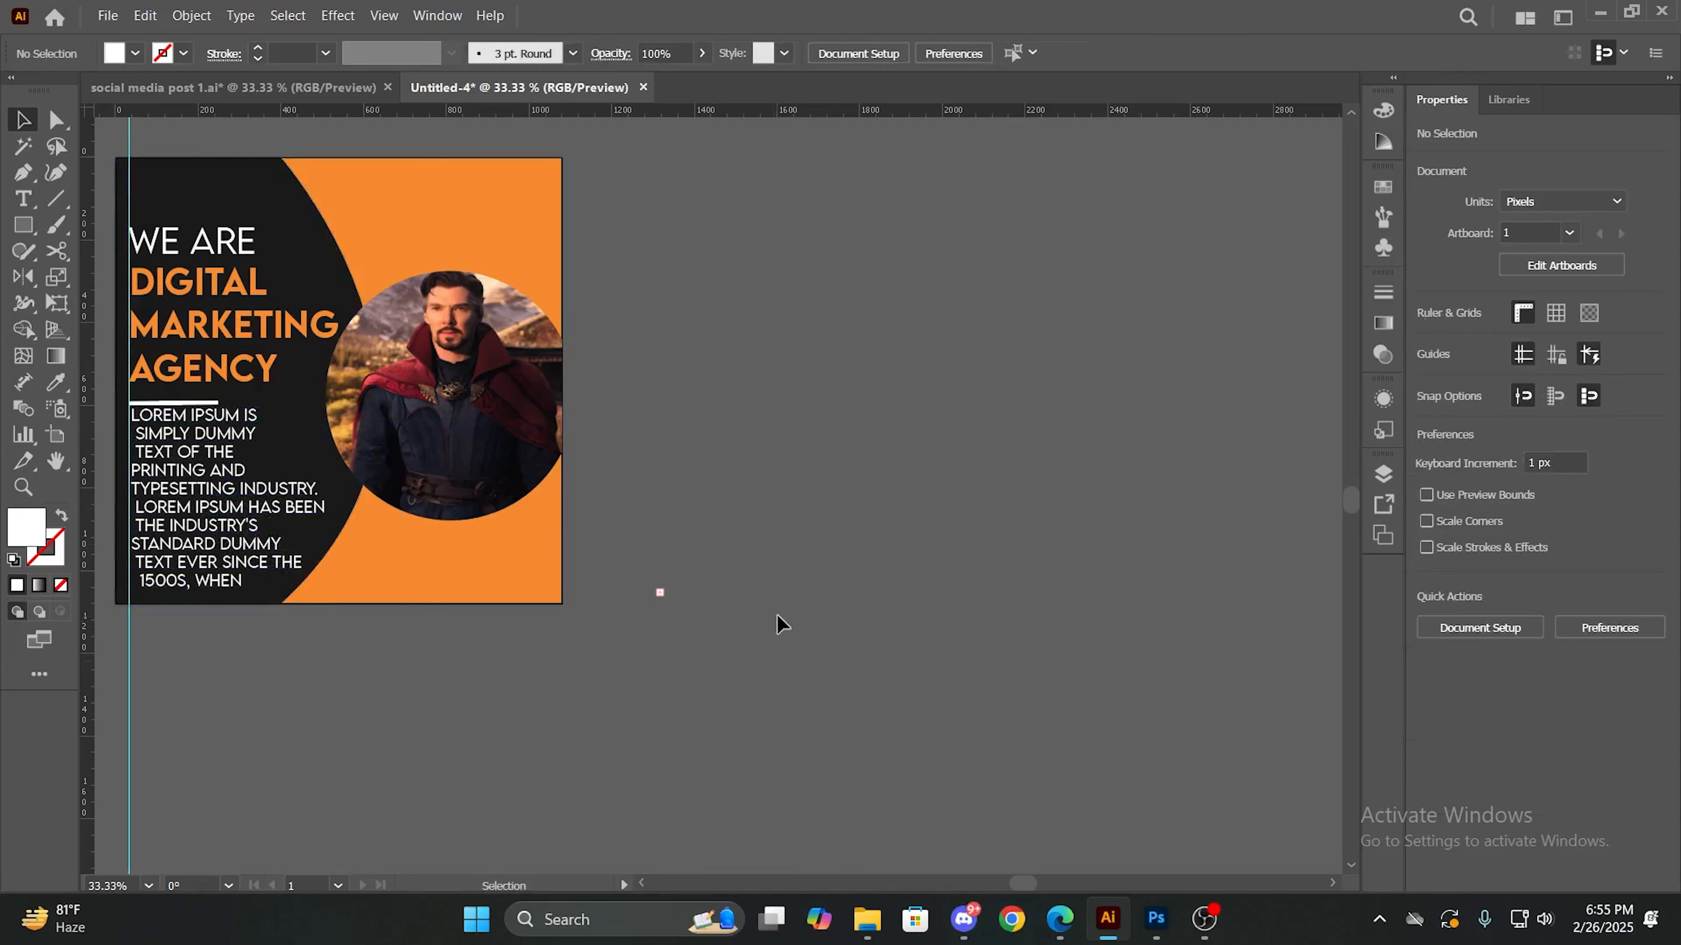
# - Move the vertical guide off the artboard to X -160 px
pyautogui.scroll(-2, 452, 453)
pyautogui.scroll(1, 453, 454)
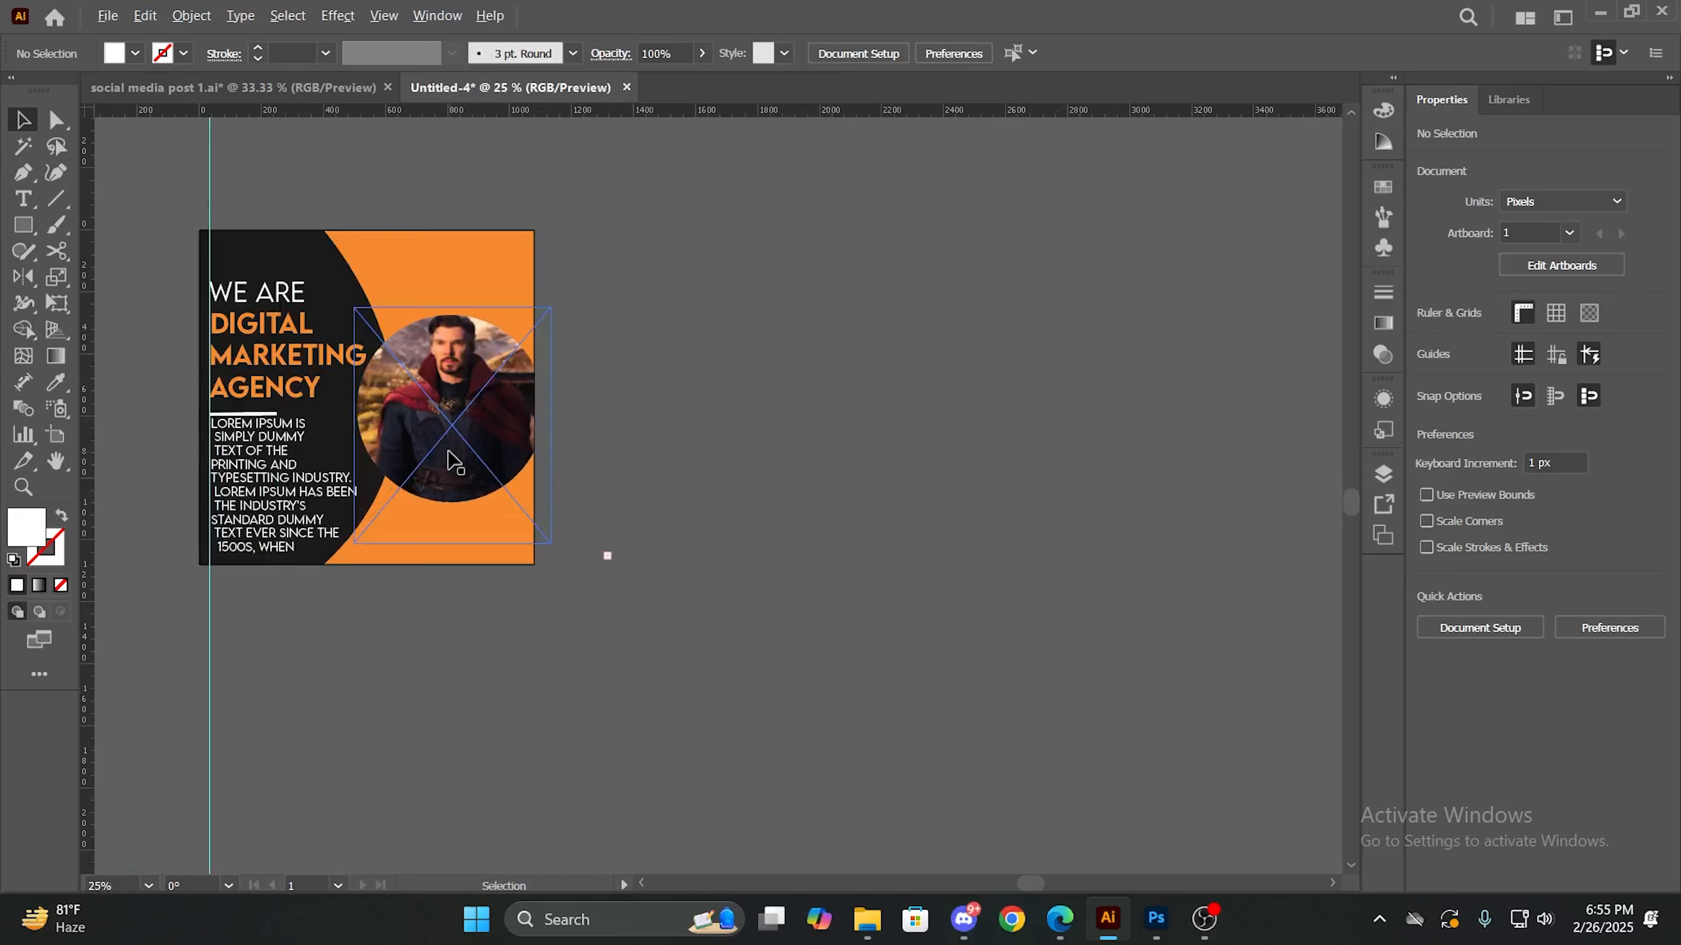
pyautogui.hotkey('alt', 'space')
pyautogui.moveTo(603, 422); pyautogui.dragTo(846, 513)
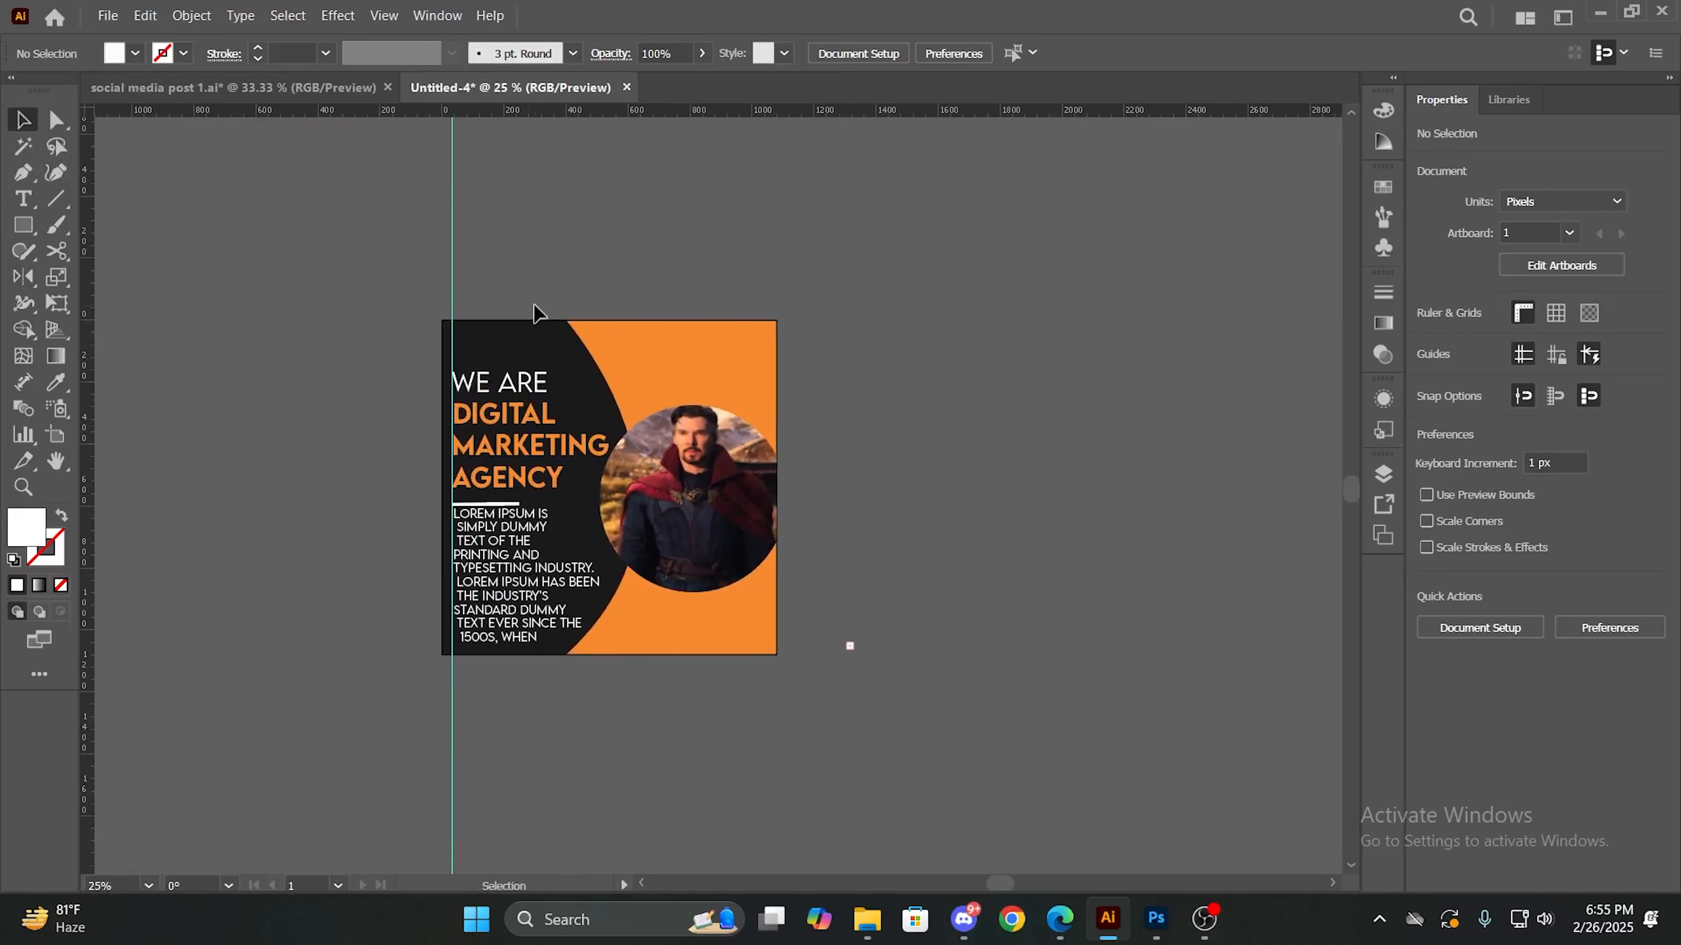
pyautogui.moveTo(452, 316); pyautogui.dragTo(391, 323)
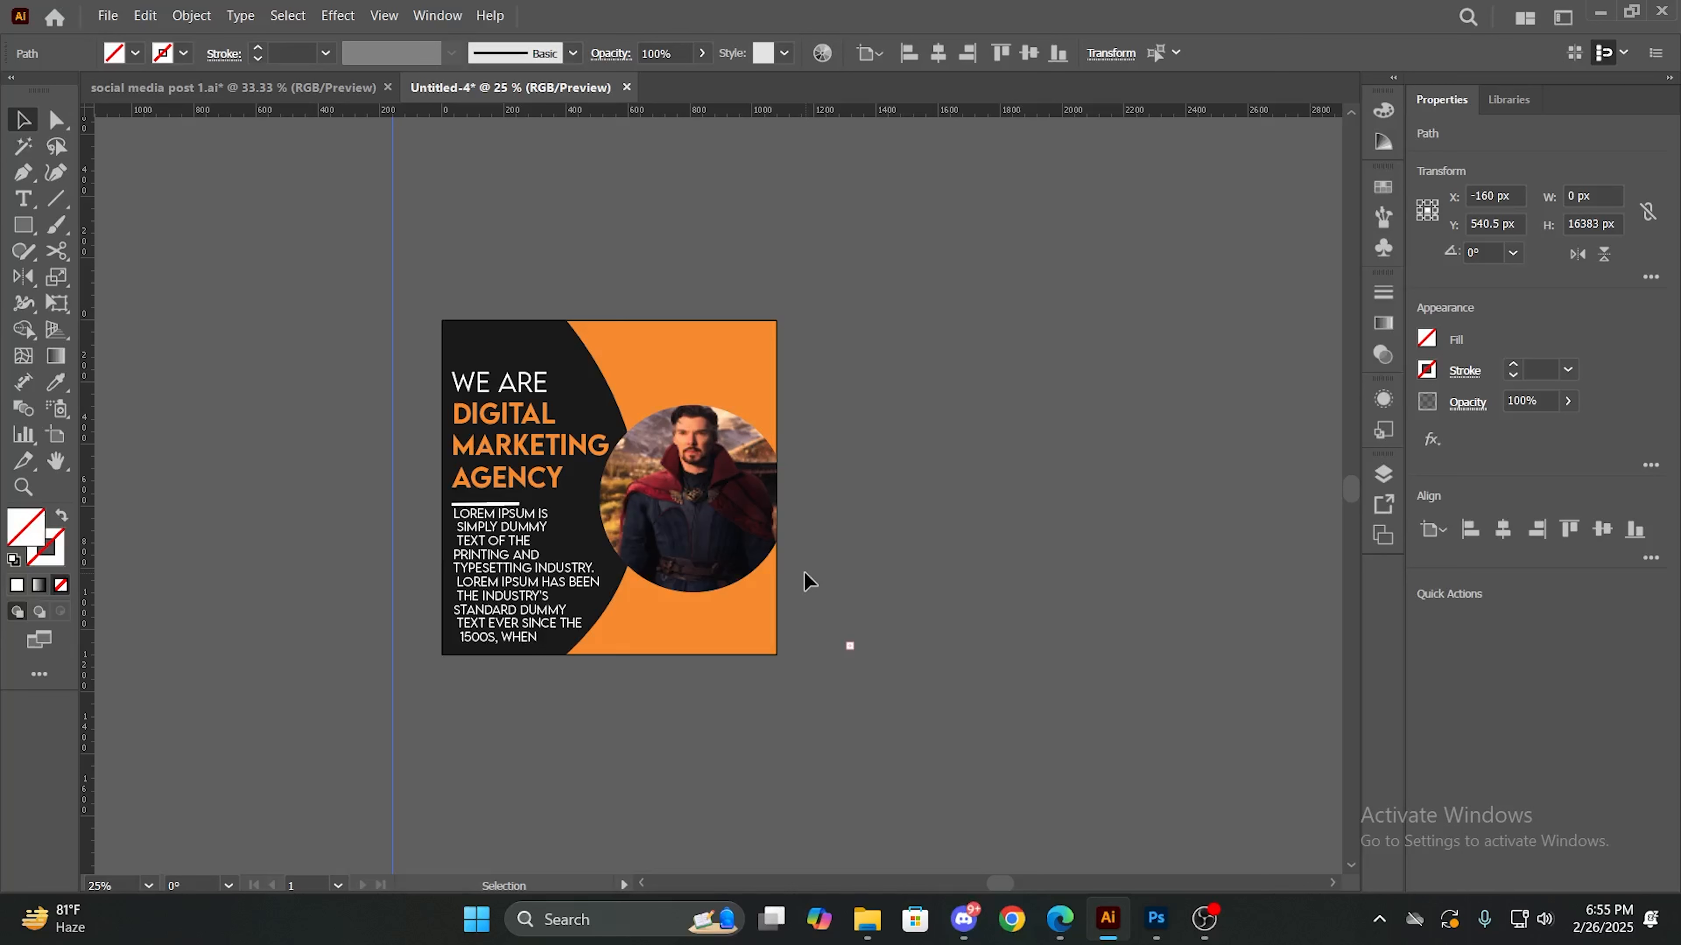
# - Join the third line of the Lorem Ipsum text to the second and delete "MMY" from "DUMMY"
pyautogui.doubleClick(493, 568)
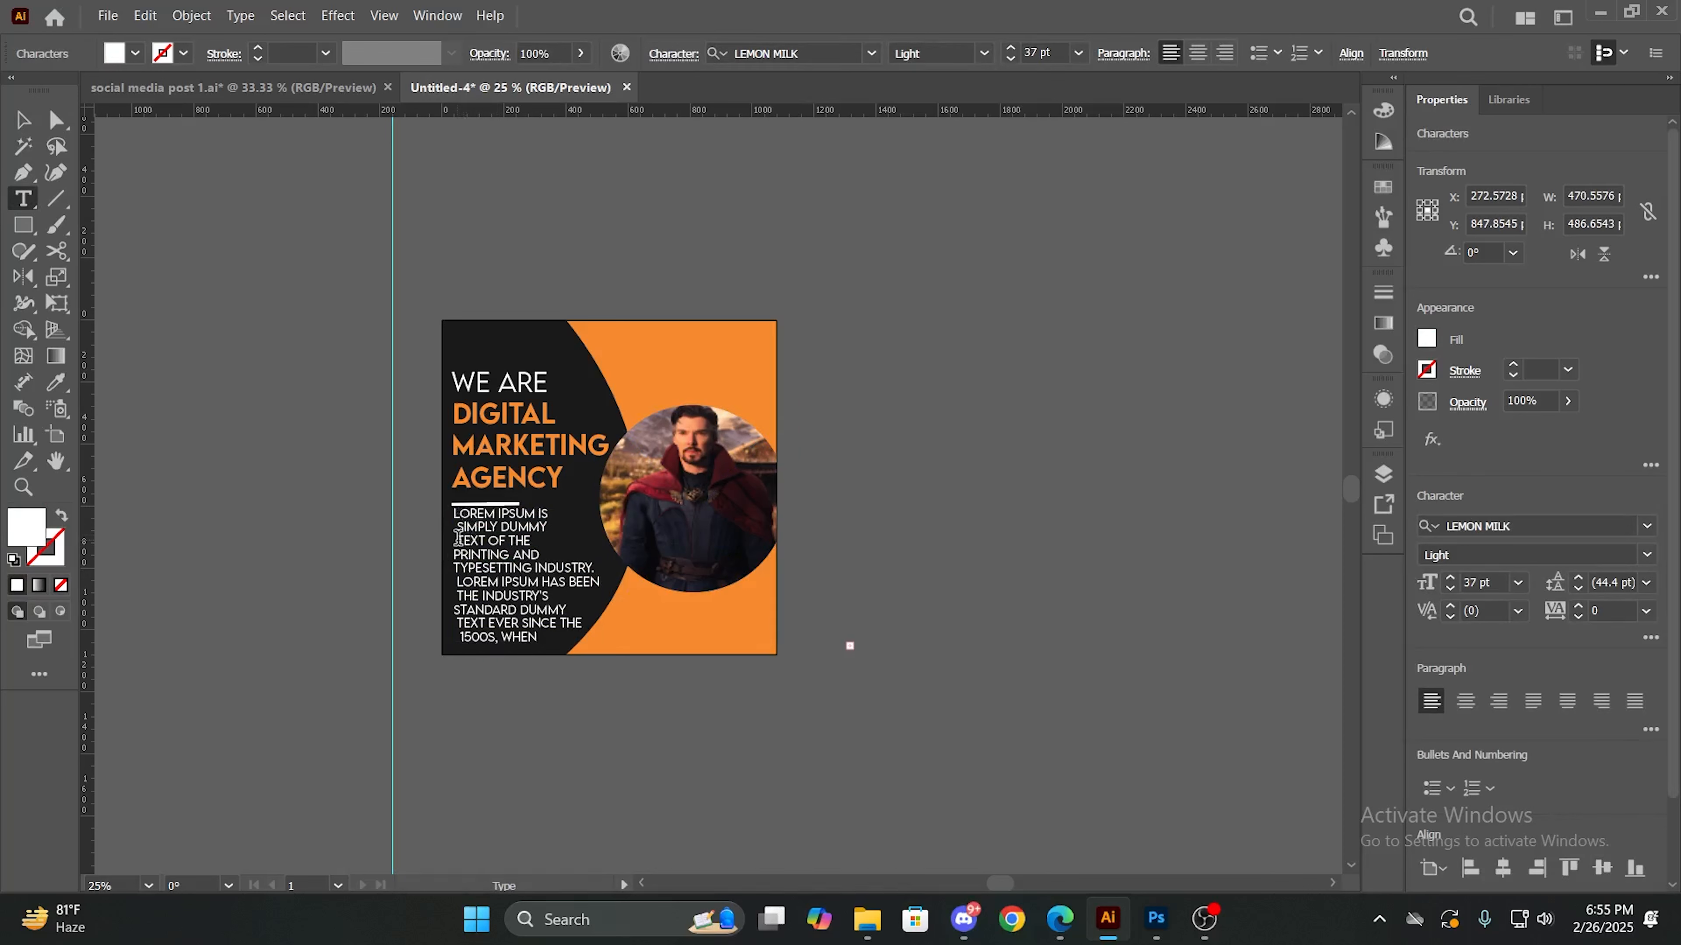
pyautogui.press('BackSpace')
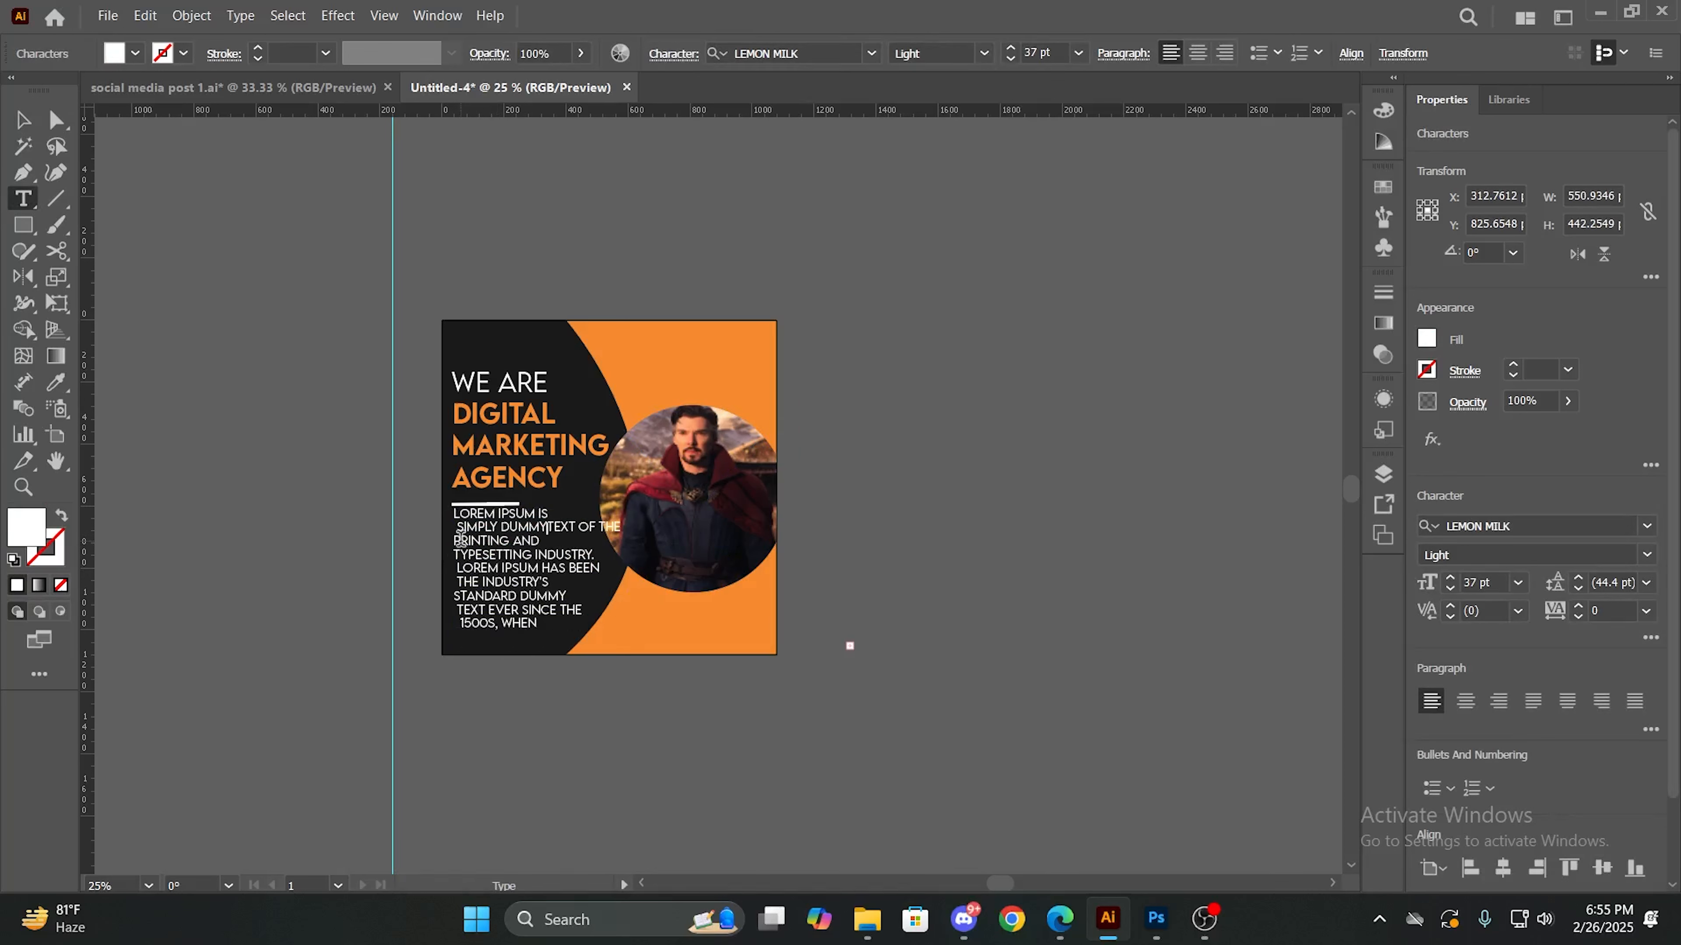
pyautogui.press('BackSpace')
pyautogui.press('BackSpace')
pyautogui.press('BackSpace')
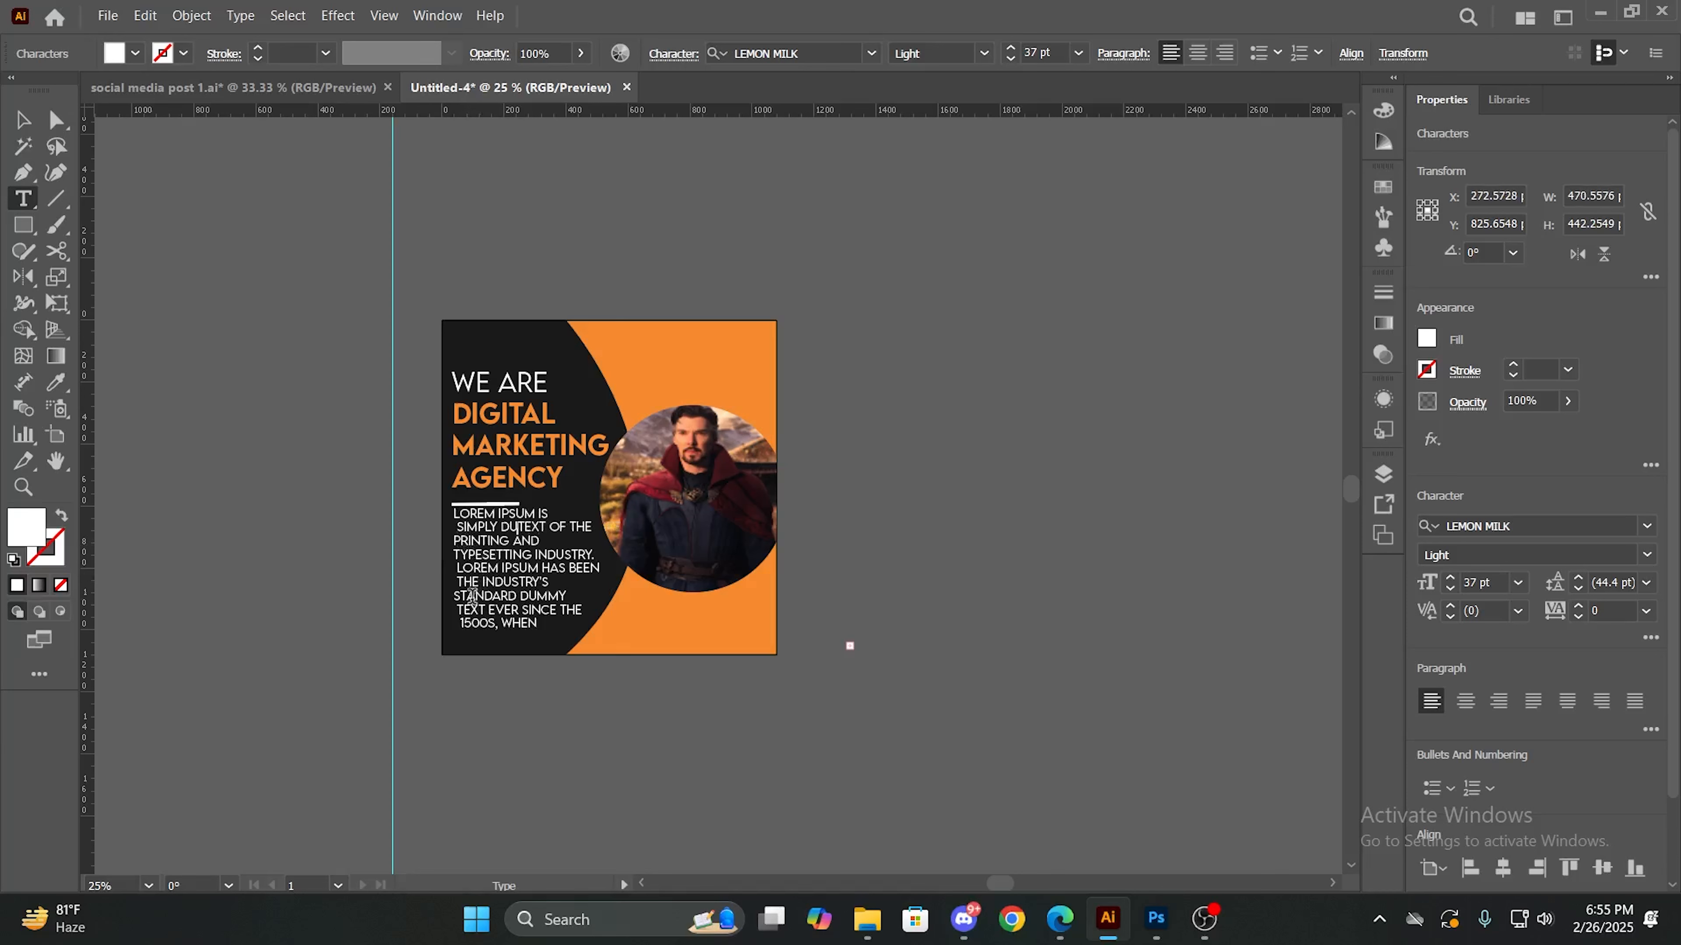
# - Delete the Lorem Ipsum text from "LOREM IPSUM HAS BEEN" to the end and deselect the text
pyautogui.moveTo(454, 571); pyautogui.dragTo(534, 623)
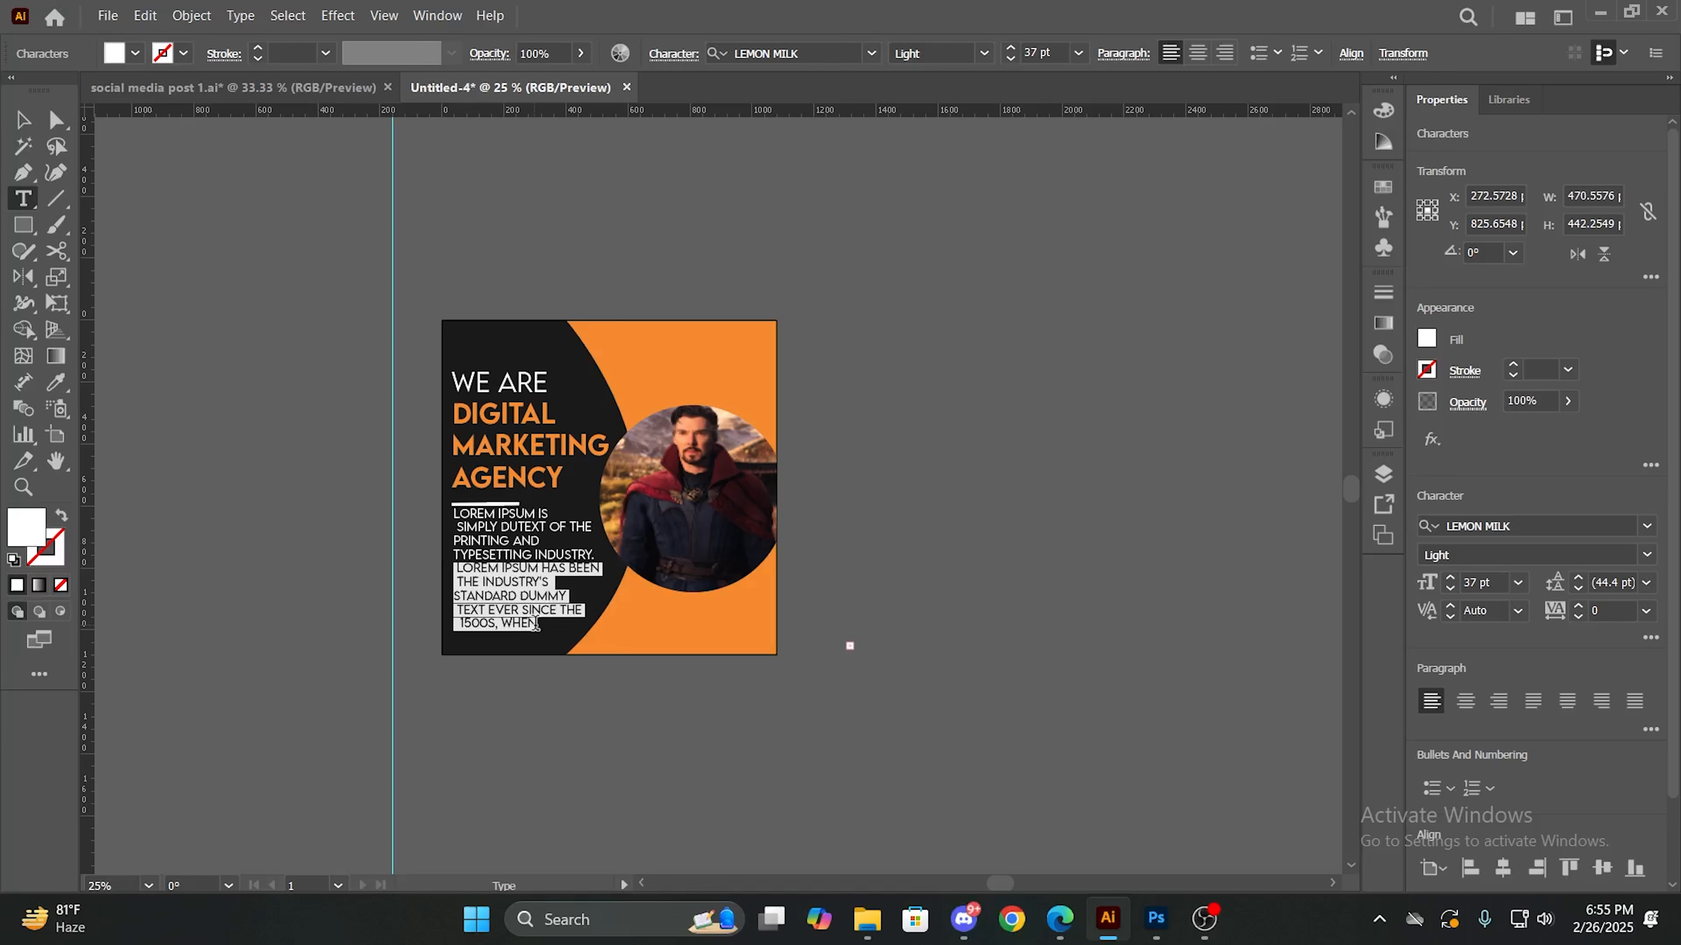
pyautogui.press('BackSpace')
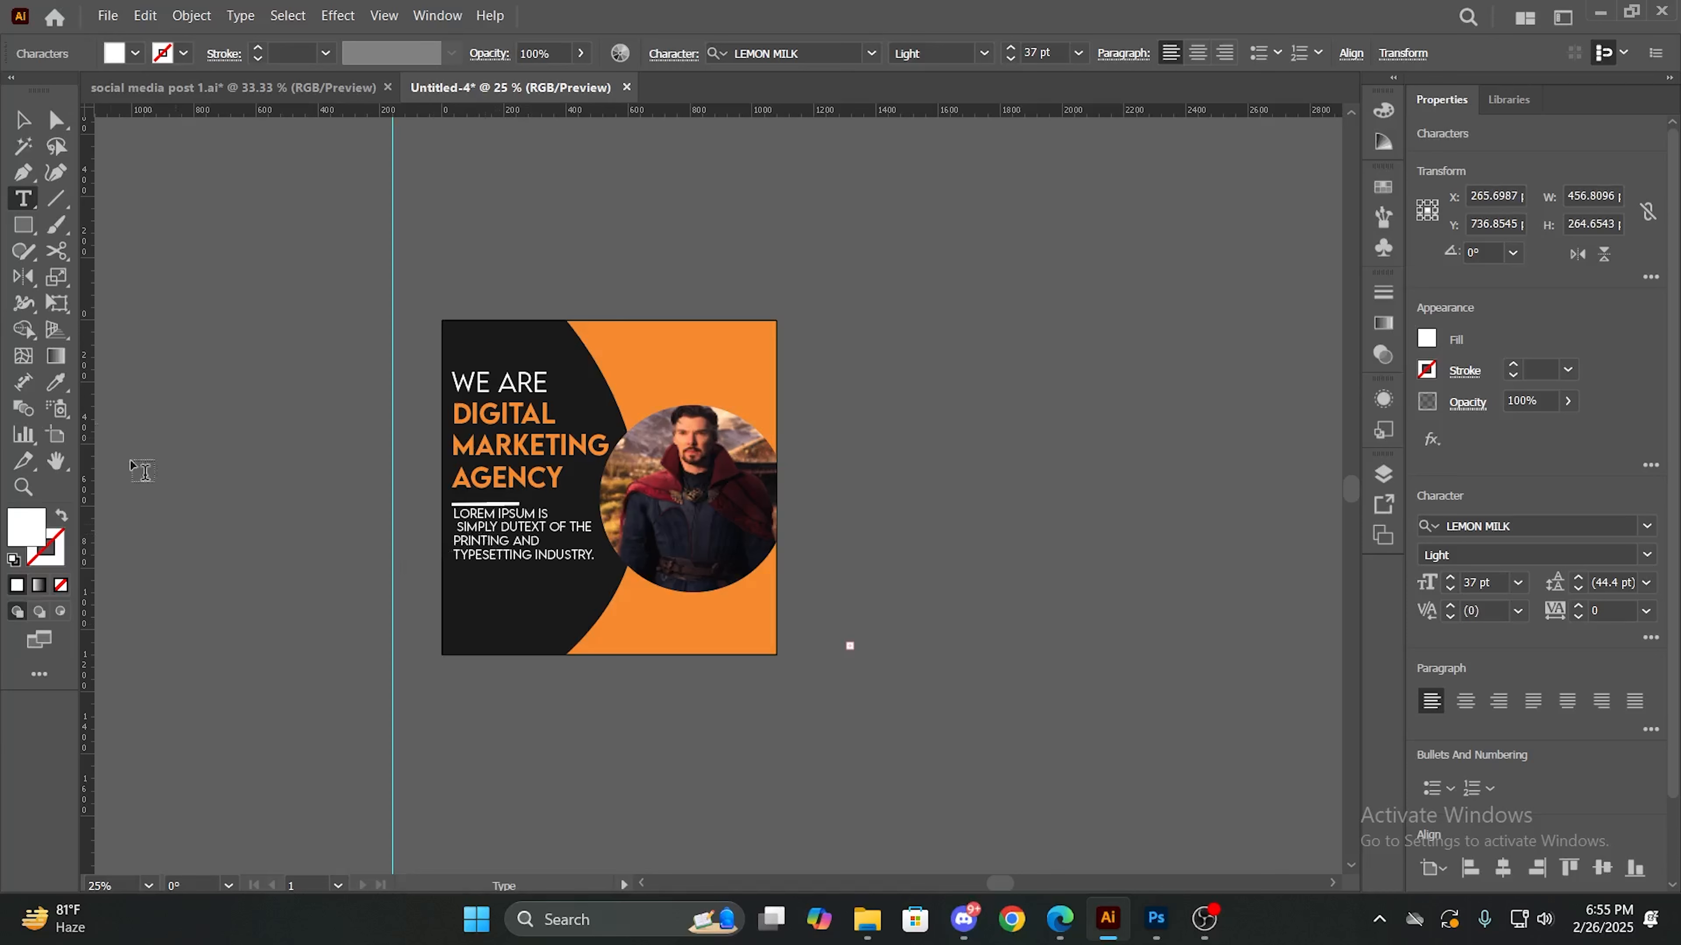
pyautogui.click(23, 121)
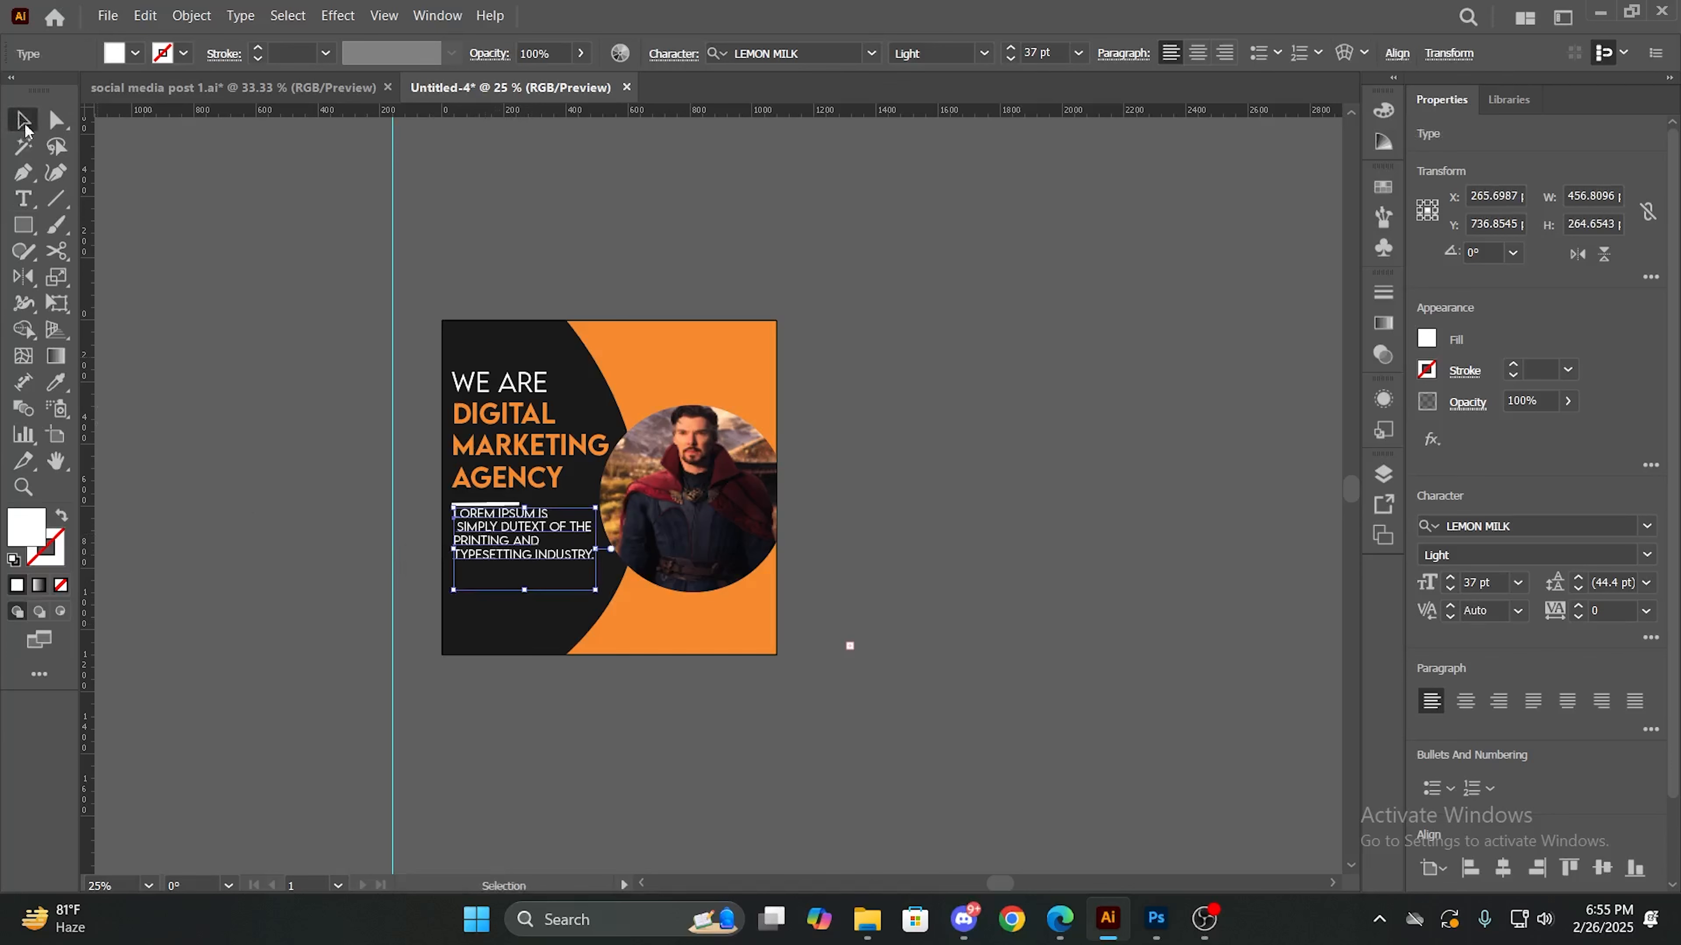
pyautogui.click(352, 566)
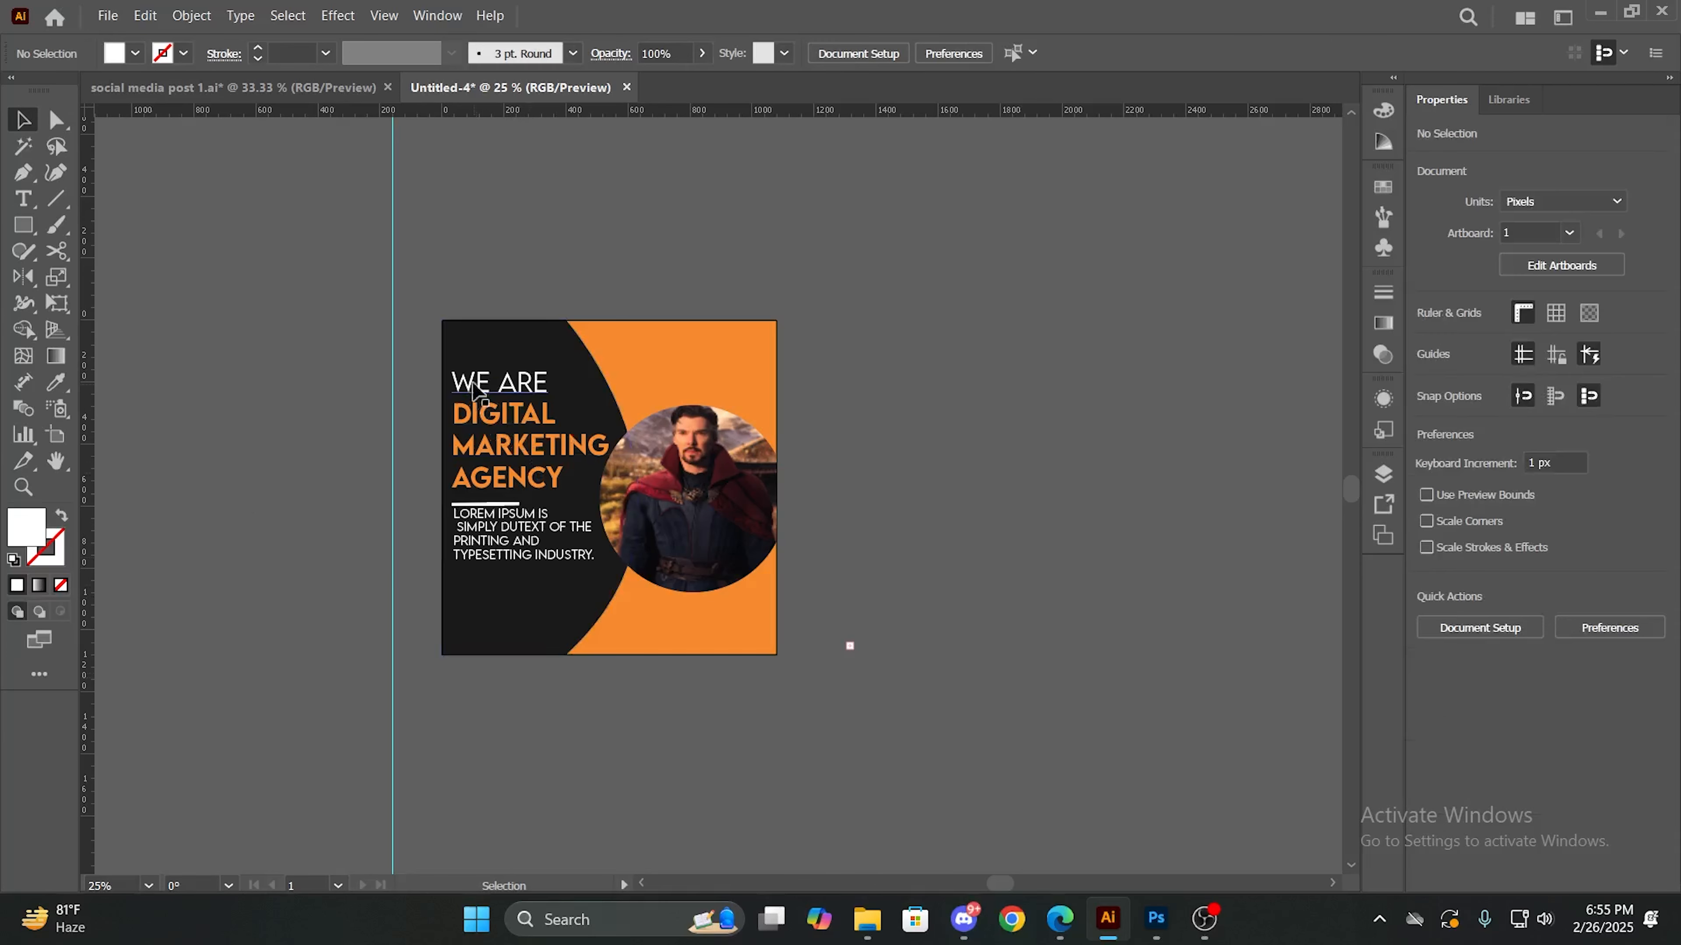
pyautogui.click(471, 362)
pyautogui.rightClick(475, 358)
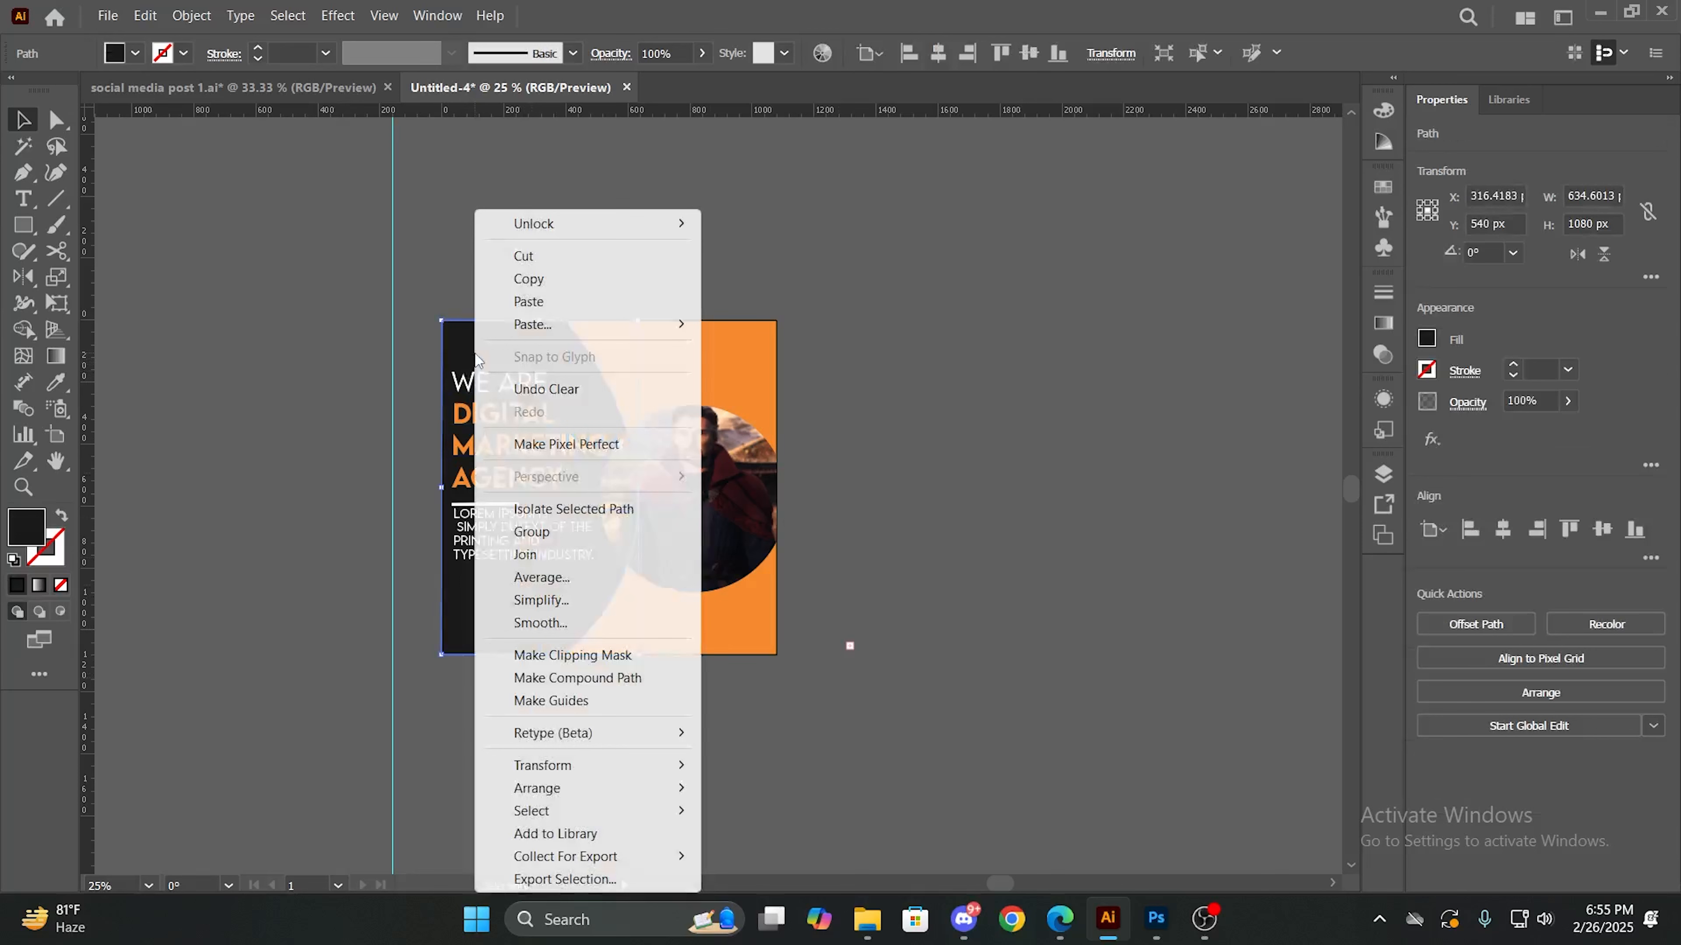
pyautogui.click(471, 357)
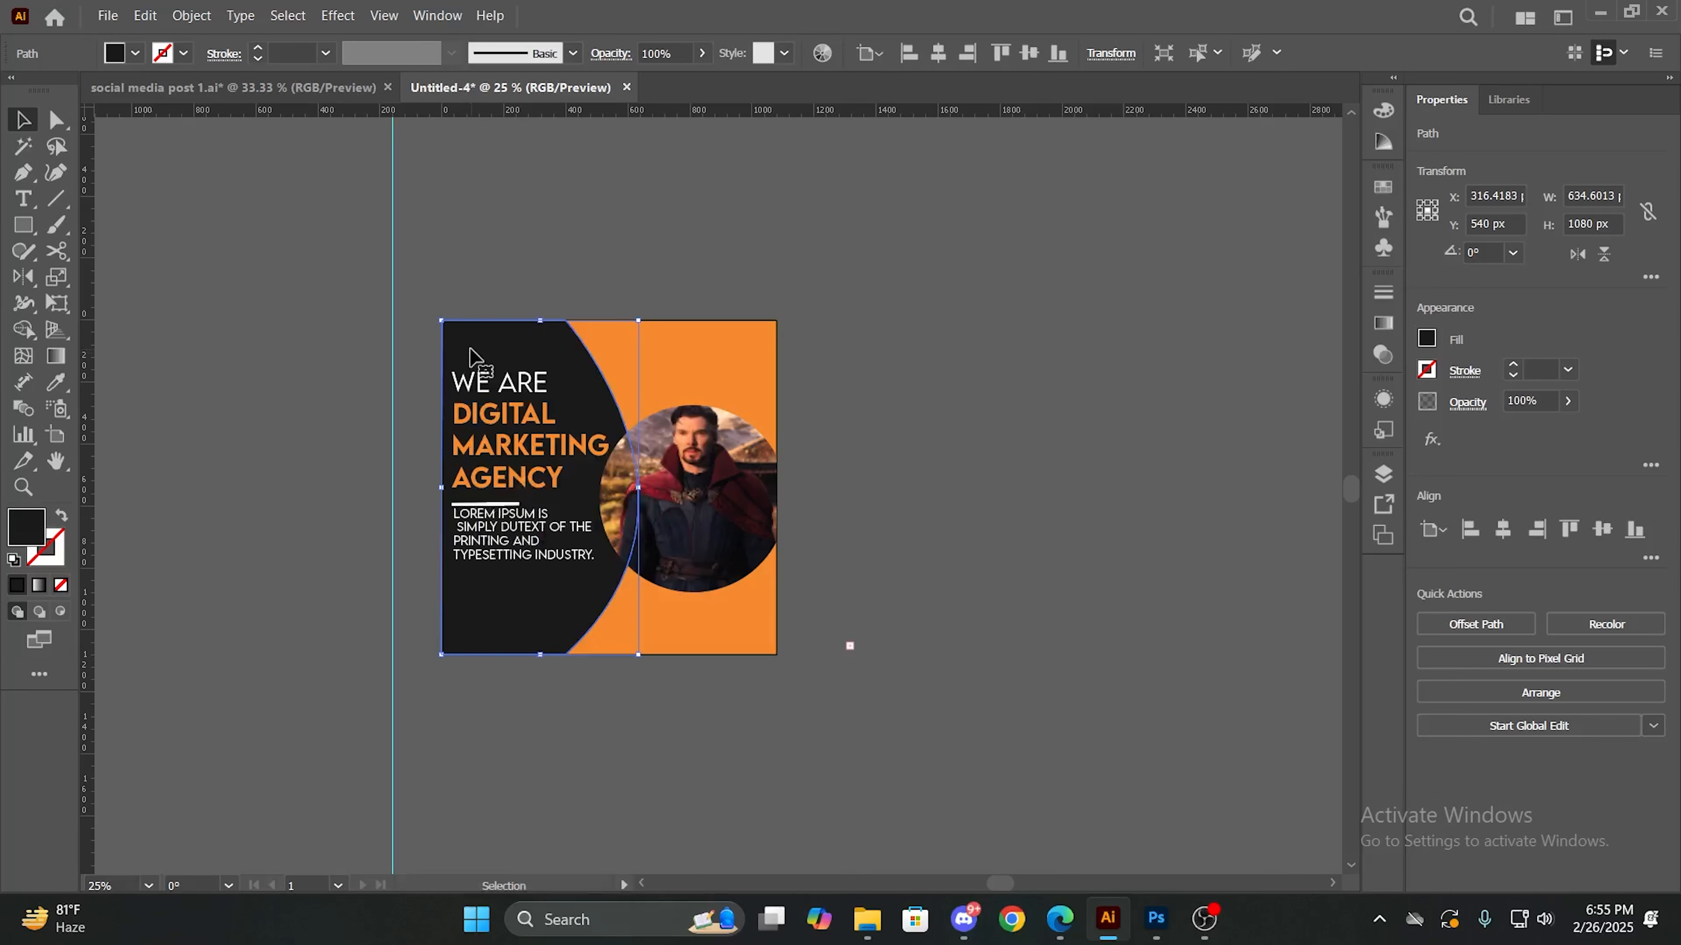
pyautogui.press('a')
pyautogui.hotkey('ctrl', 'shift', 'a')
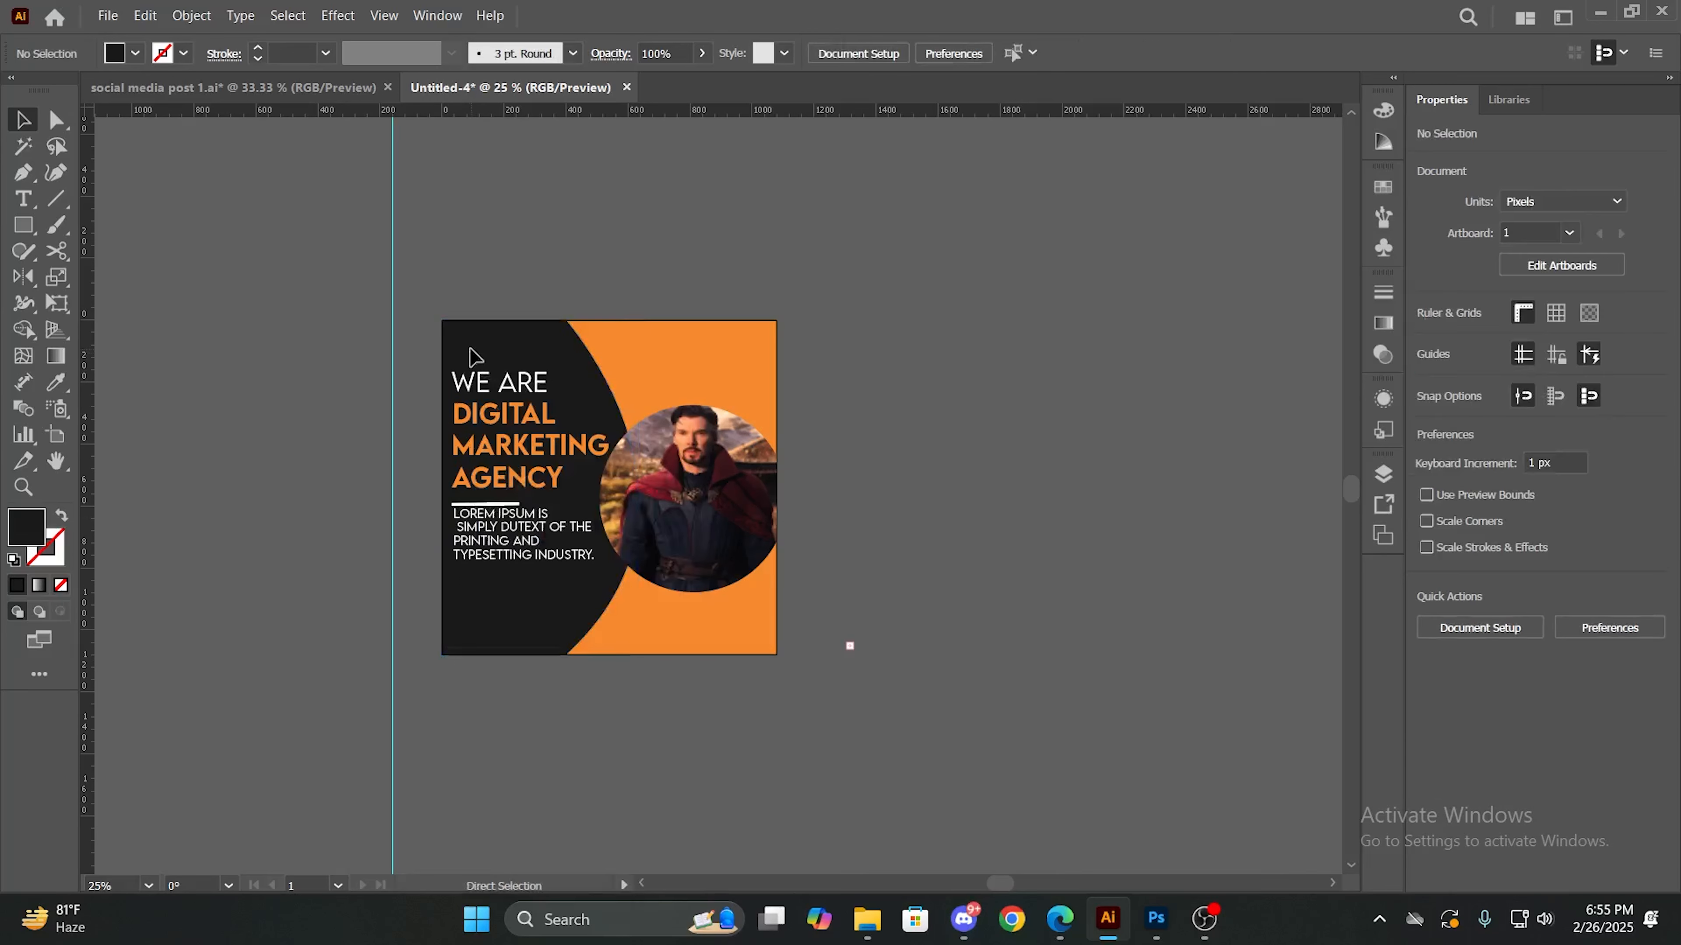
# - Move the headline up toward the artboard's upper edge and bring the white line and Lorem Ipsum text up beneath it
pyautogui.press('v')
pyautogui.moveTo(525, 460); pyautogui.dragTo(514, 443)
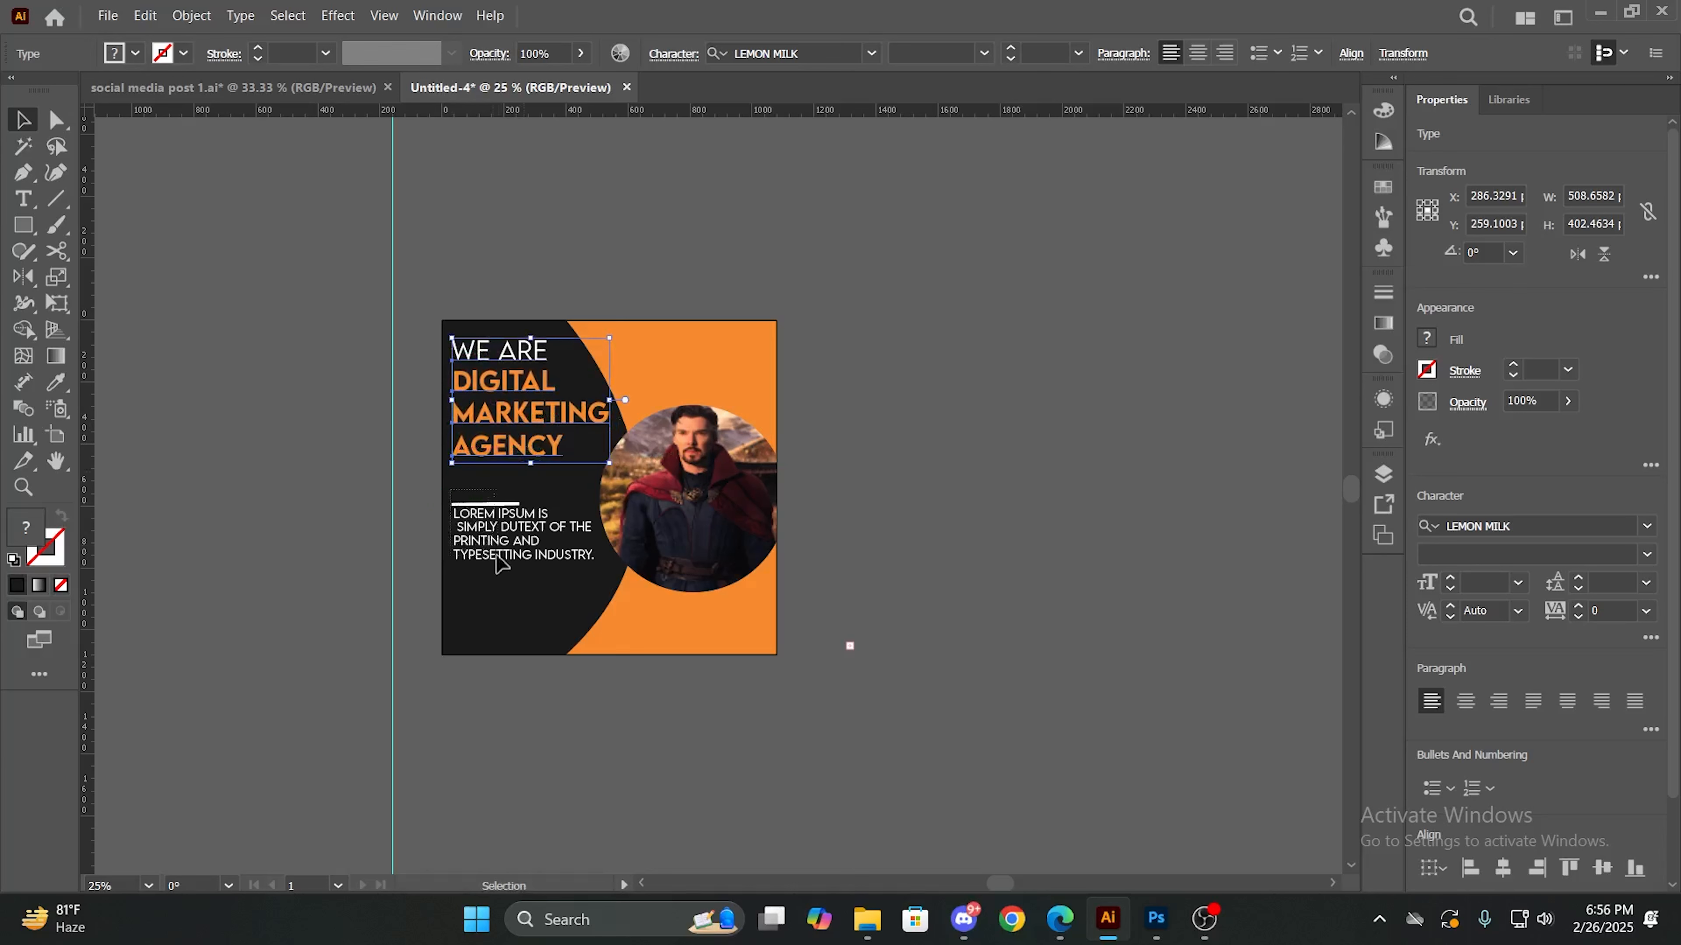
pyautogui.click(542, 550)
pyautogui.moveTo(543, 550); pyautogui.dragTo(516, 504)
pyautogui.click(975, 599)
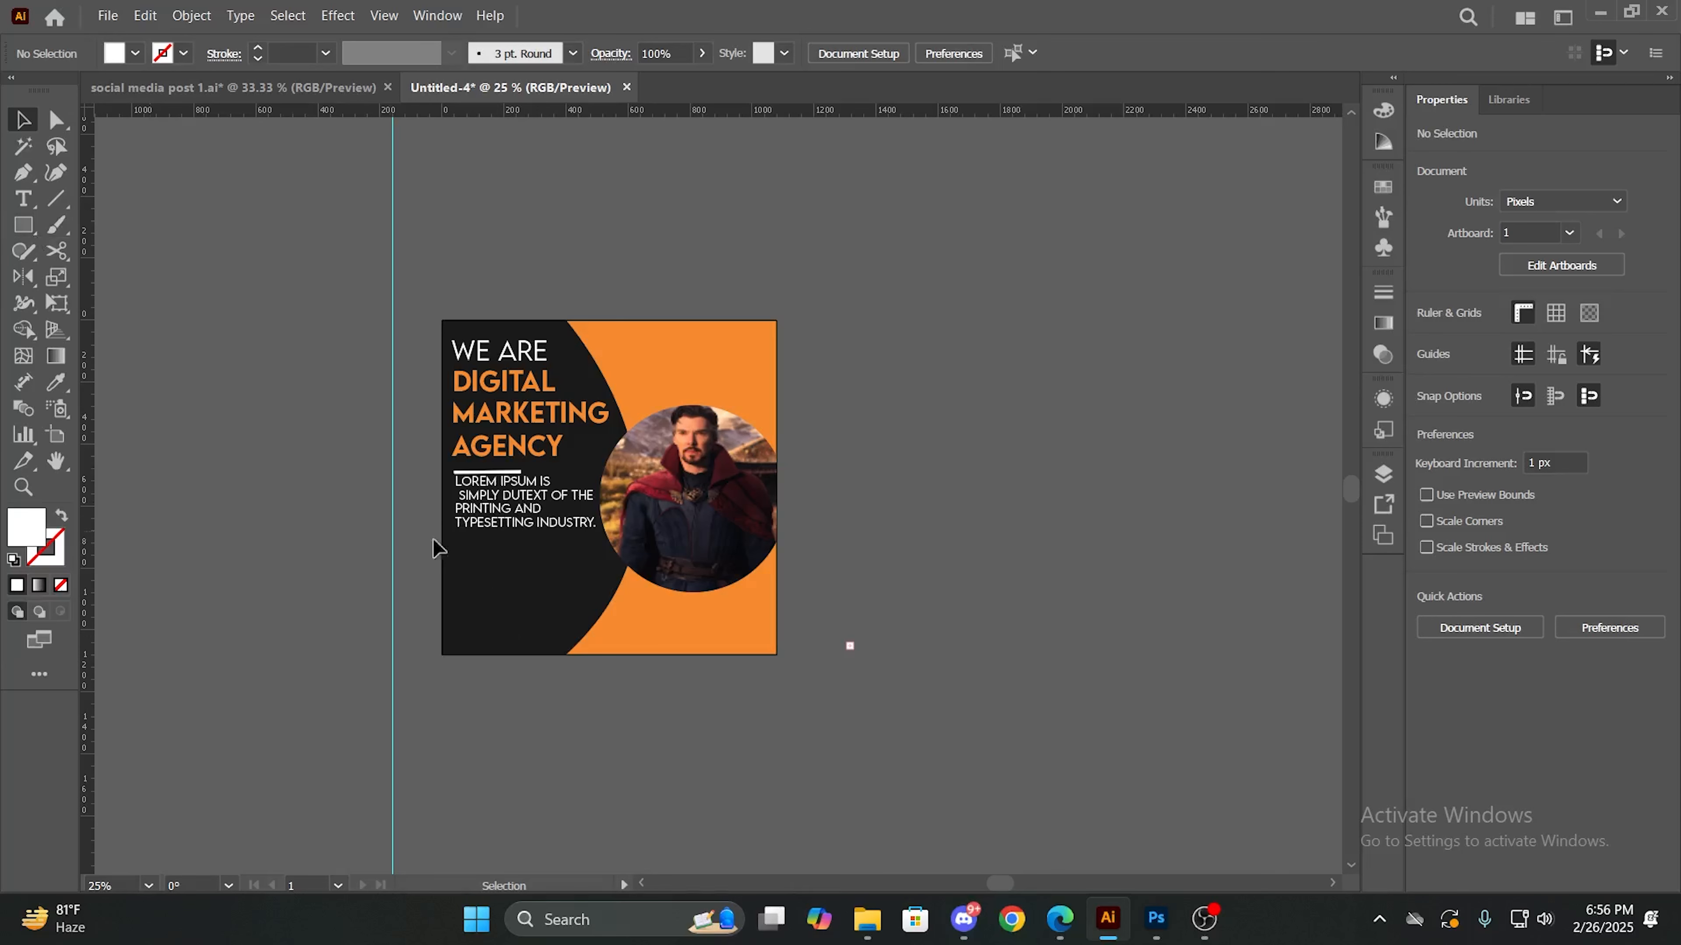
# - Draw a rectangle about 234 x 63 px on the dark shape beneath the Lorem Ipsum text
pyautogui.hotkey('alt', 'space')
pyautogui.click(1041, 539)
pyautogui.scroll(2, 483, 522)
pyautogui.scroll(1, 496, 529)
pyautogui.scroll(-3, 664, 687)
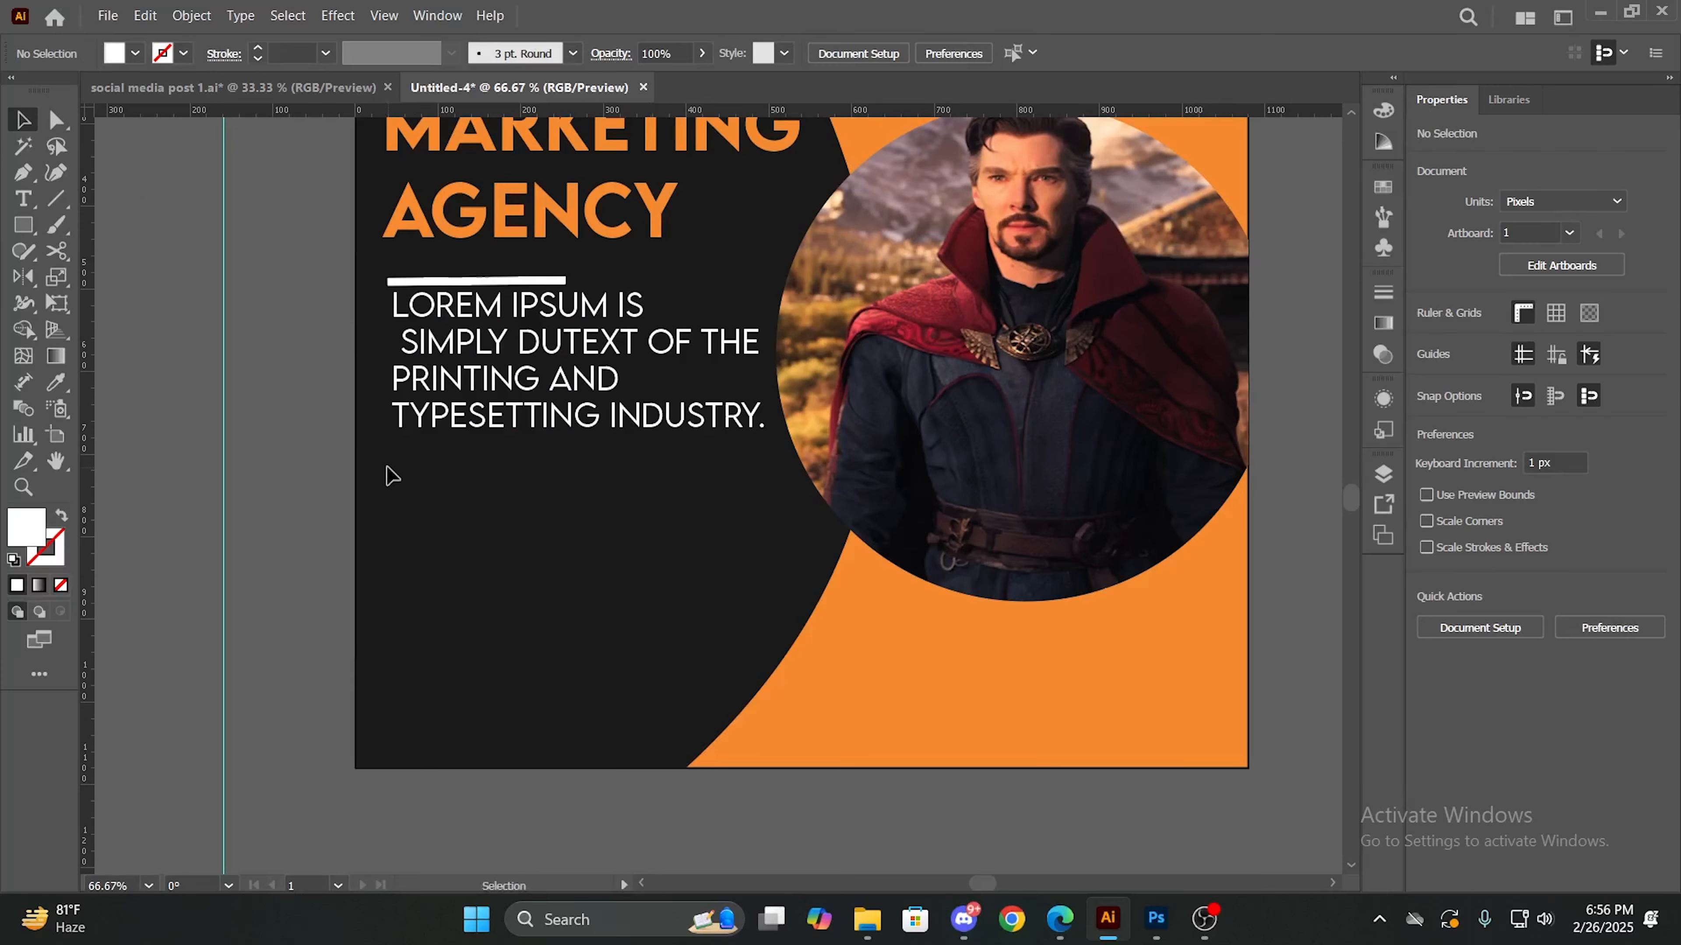
pyautogui.click(33, 233)
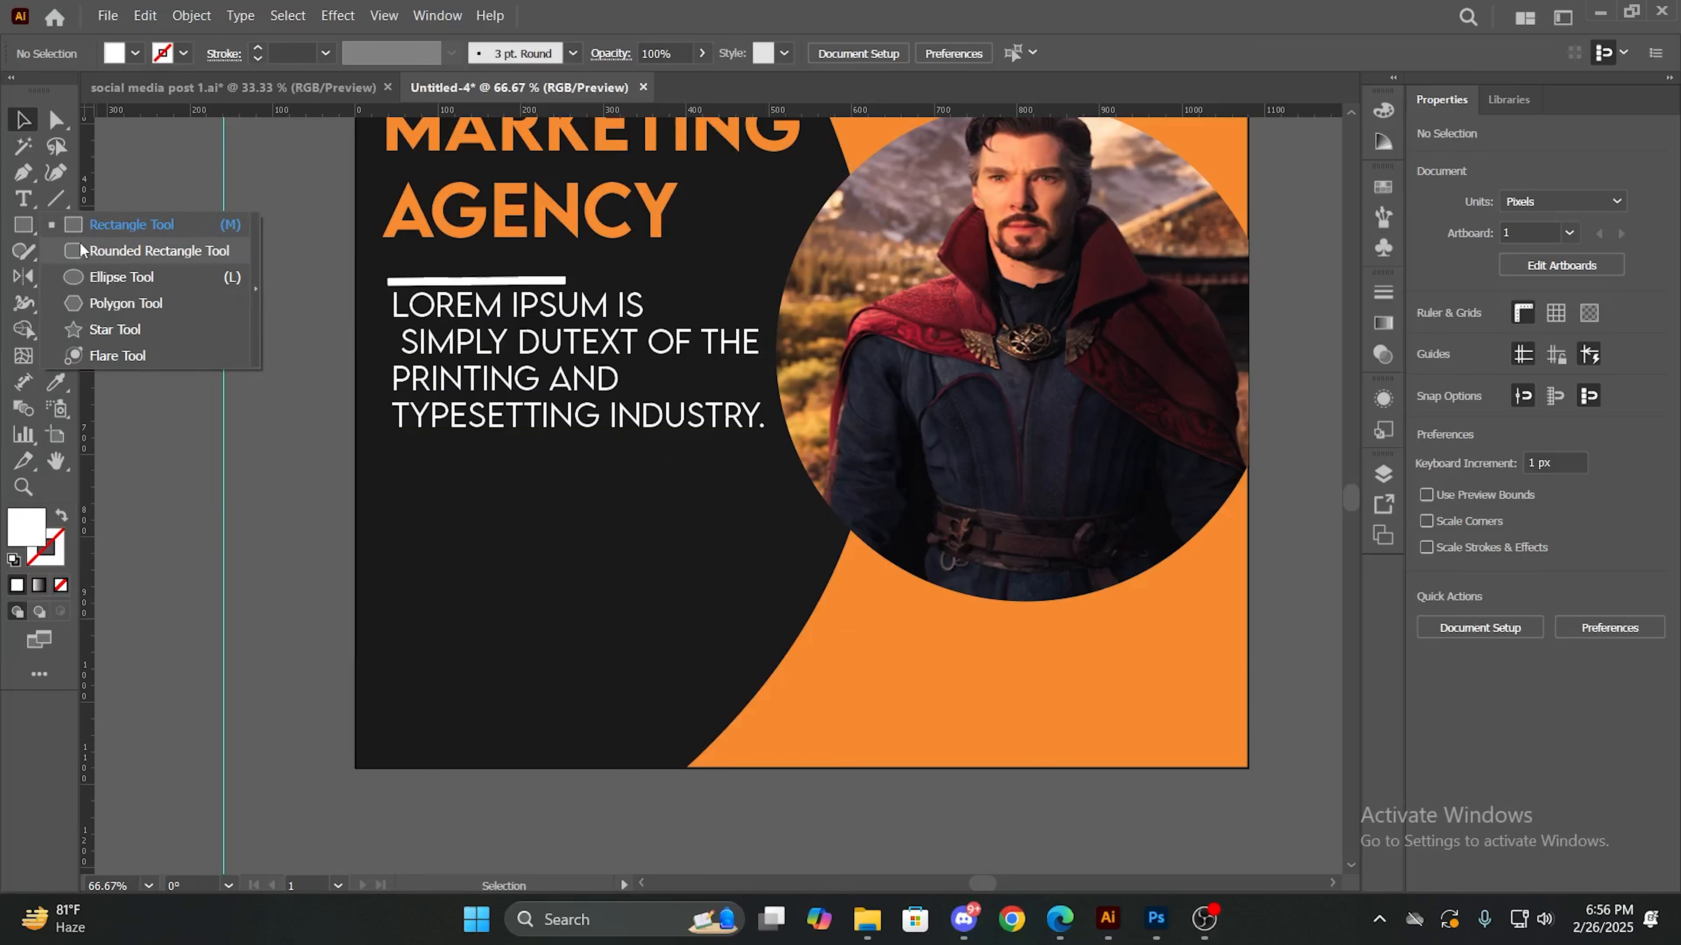
pyautogui.click(103, 225)
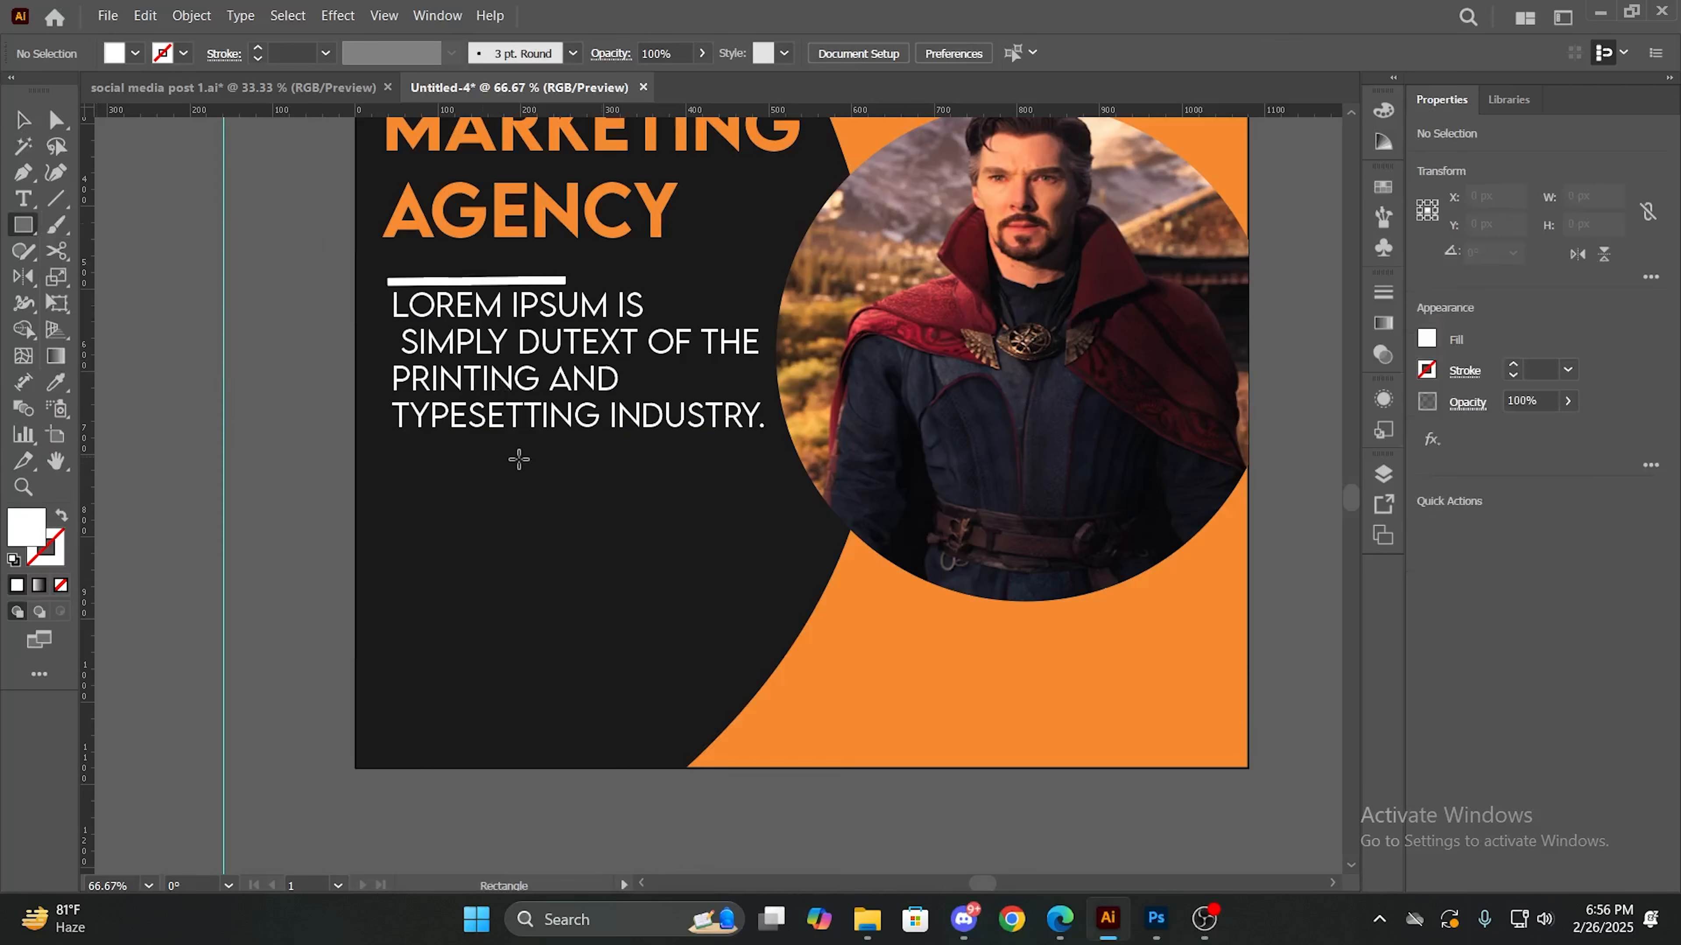
pyautogui.moveTo(435, 468); pyautogui.dragTo(628, 520)
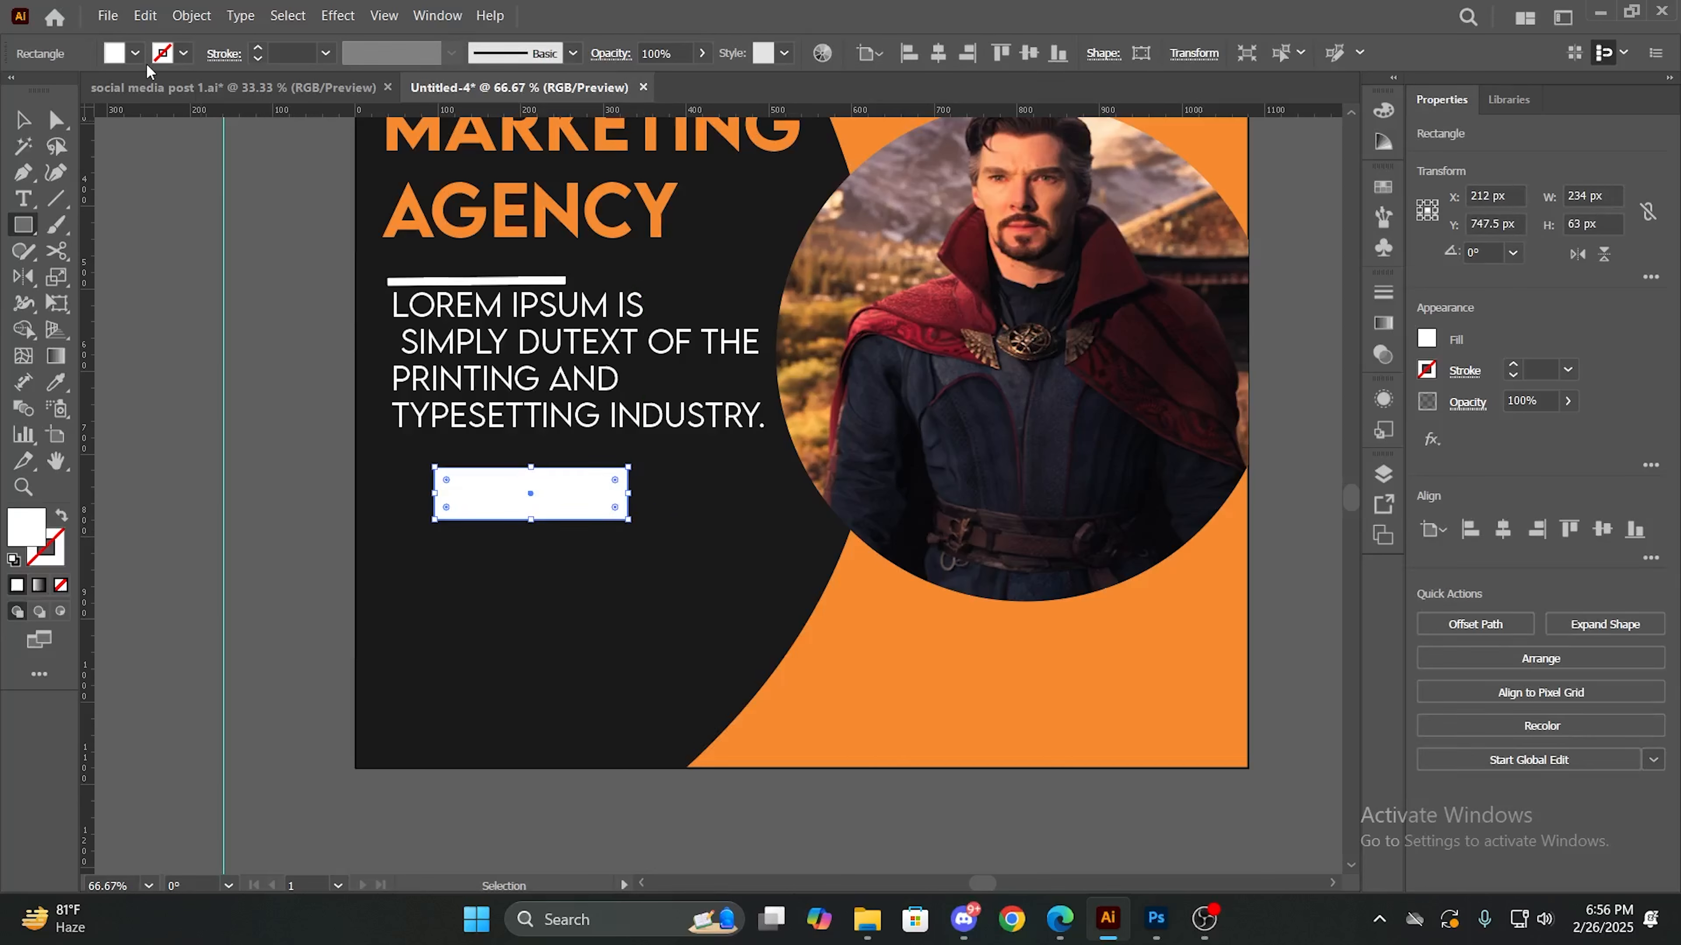
# - Fill the new rectangle with the background's orange and nudge it slightly down to Y 753.5 px
pyautogui.click(135, 54)
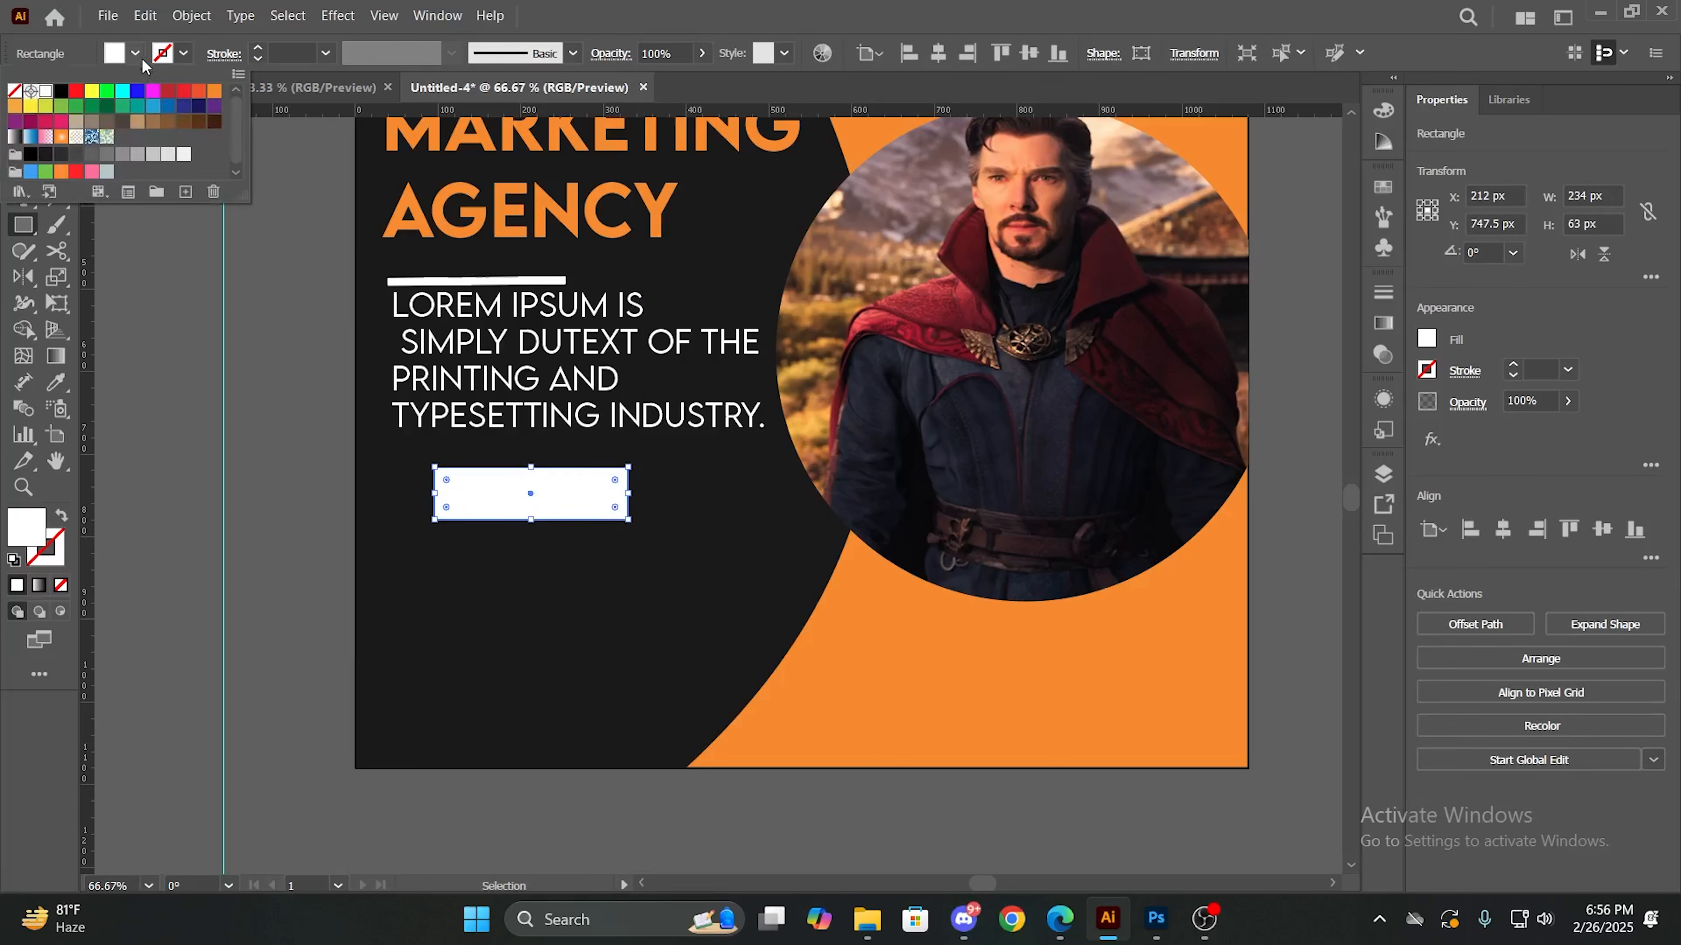
pyautogui.click(199, 92)
pyautogui.click(214, 104)
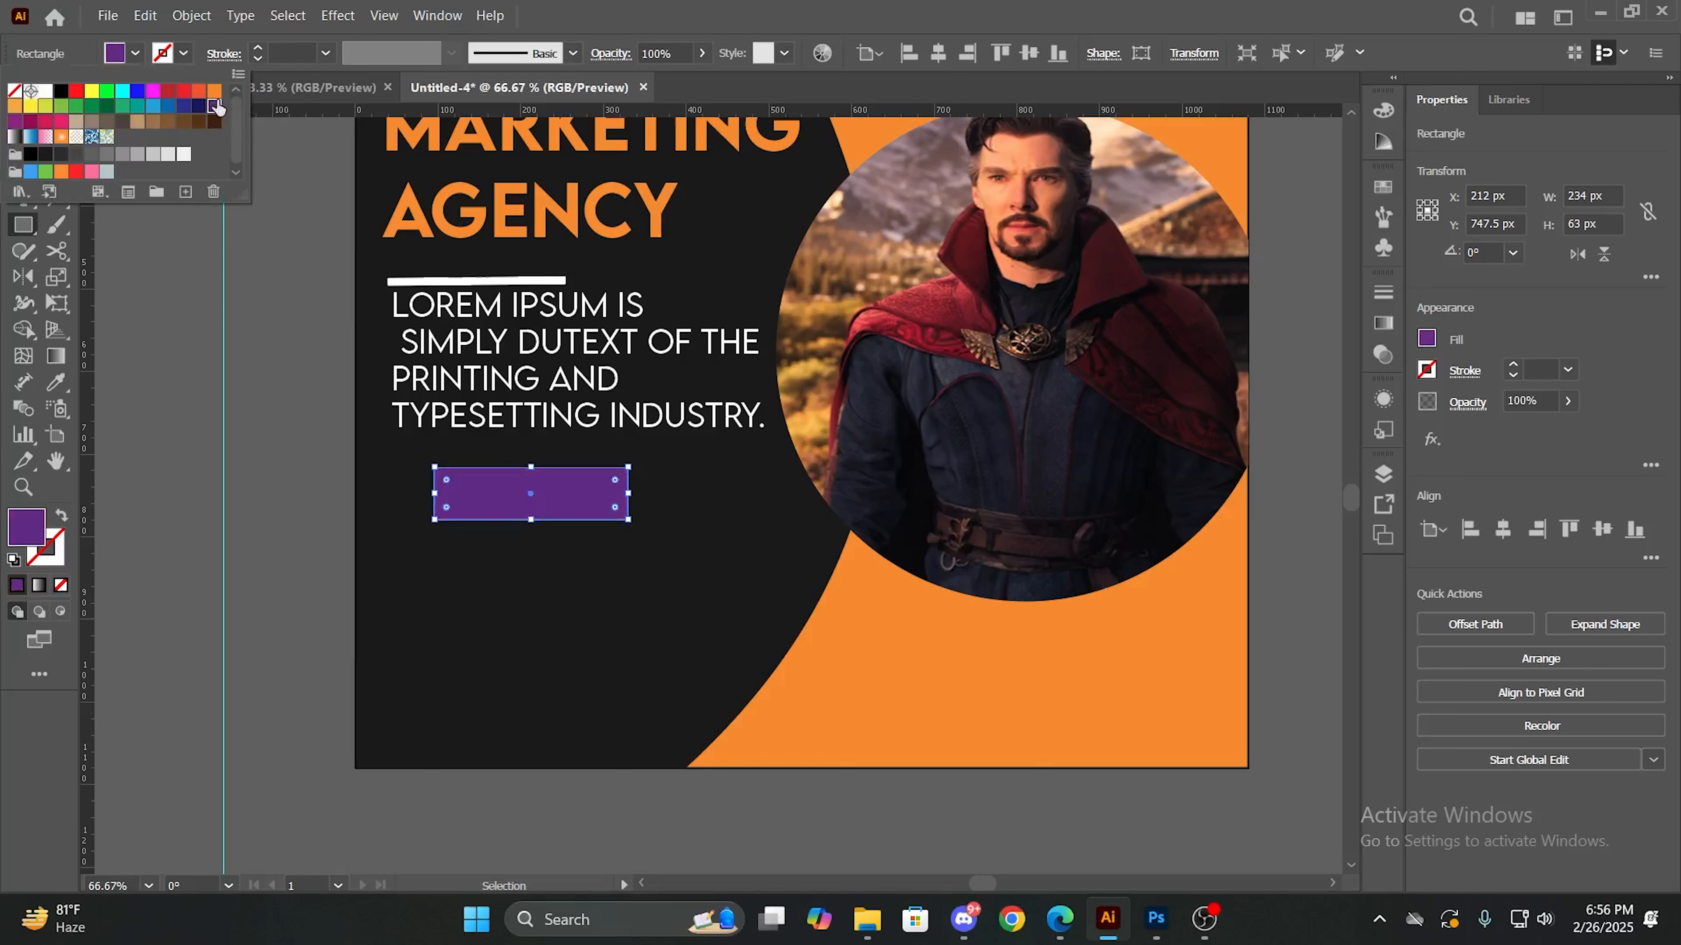
pyautogui.click(214, 91)
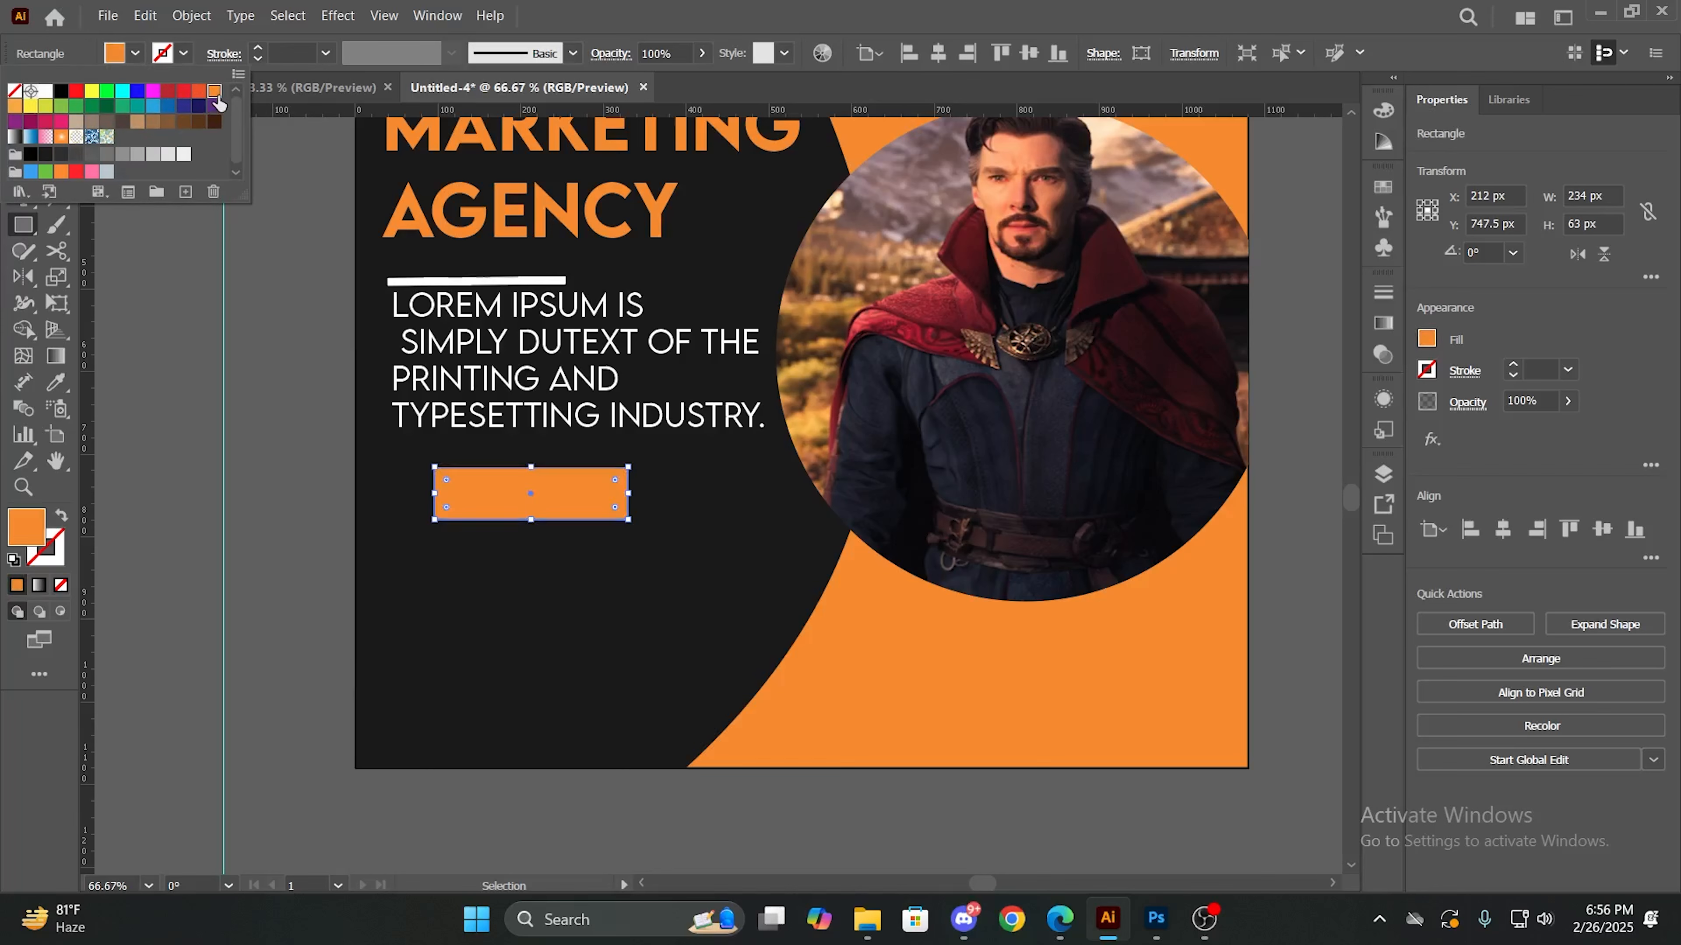
pyautogui.click(613, 549)
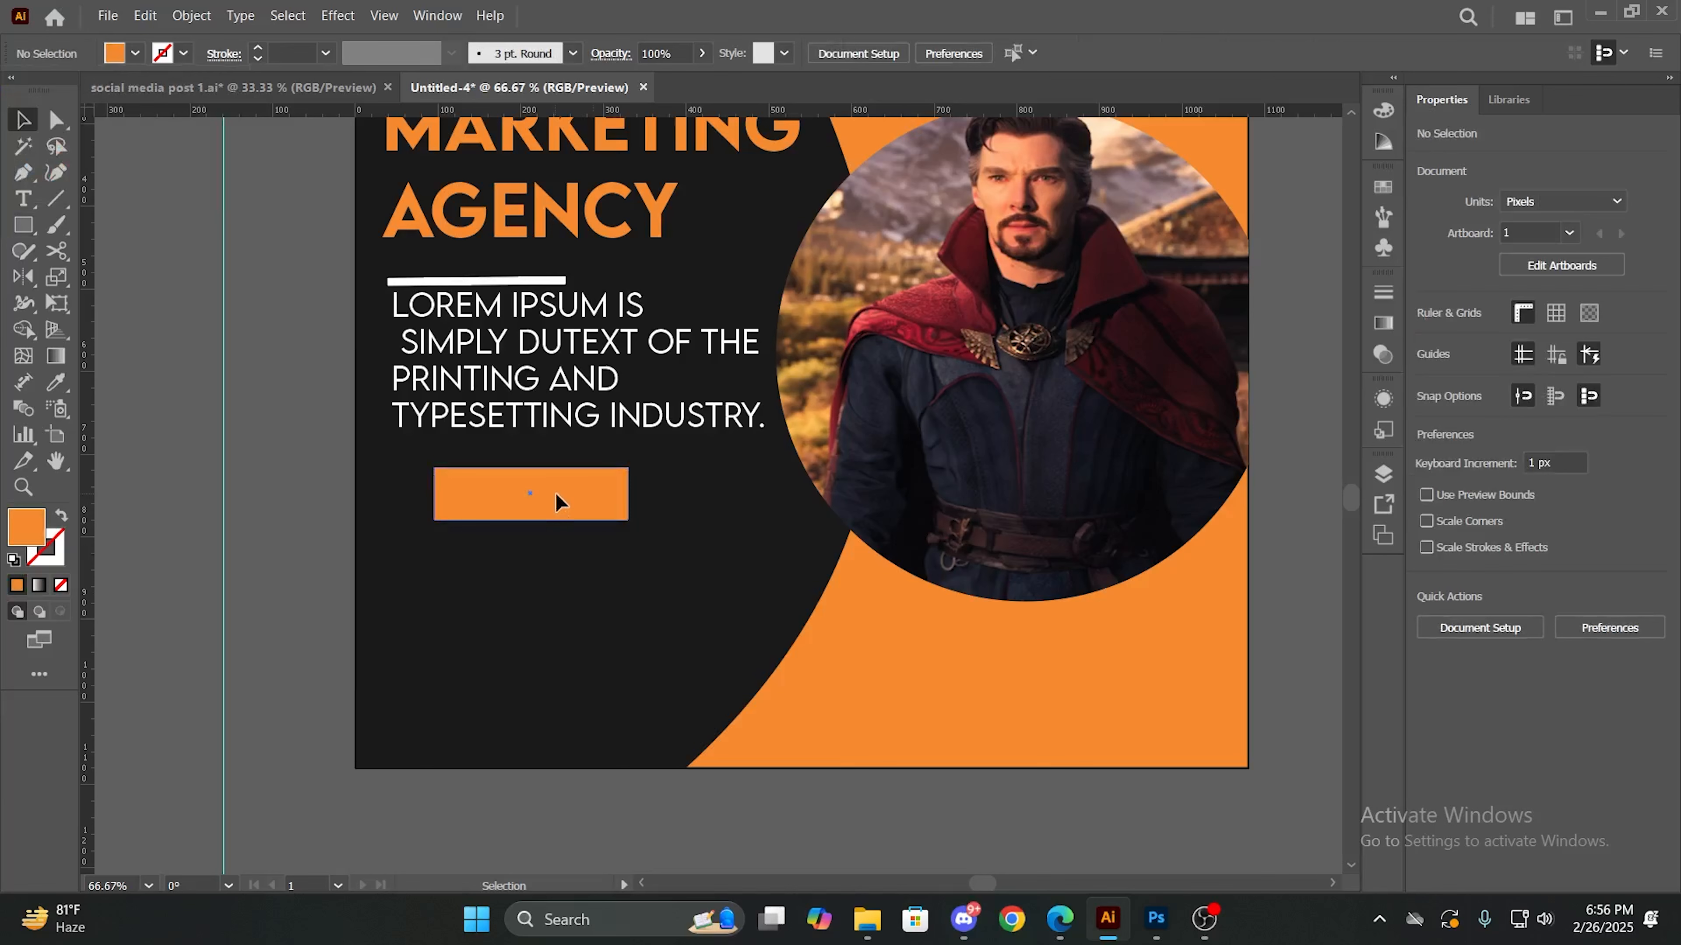
pyautogui.moveTo(556, 494); pyautogui.dragTo(557, 497)
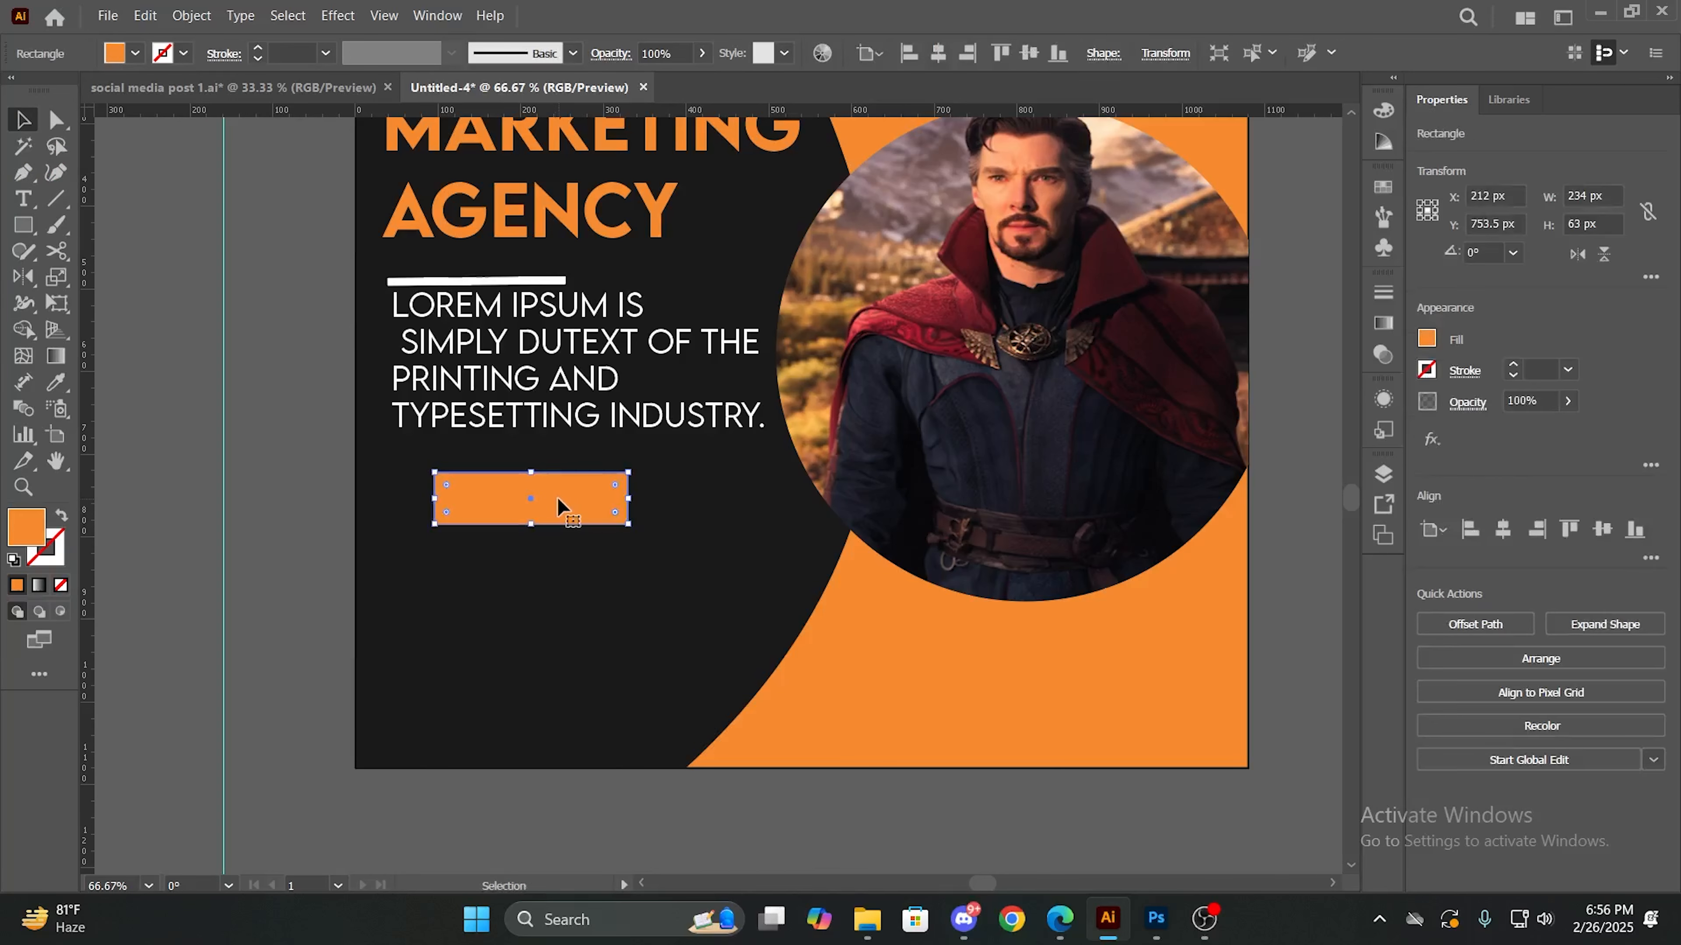
pyautogui.click(544, 604)
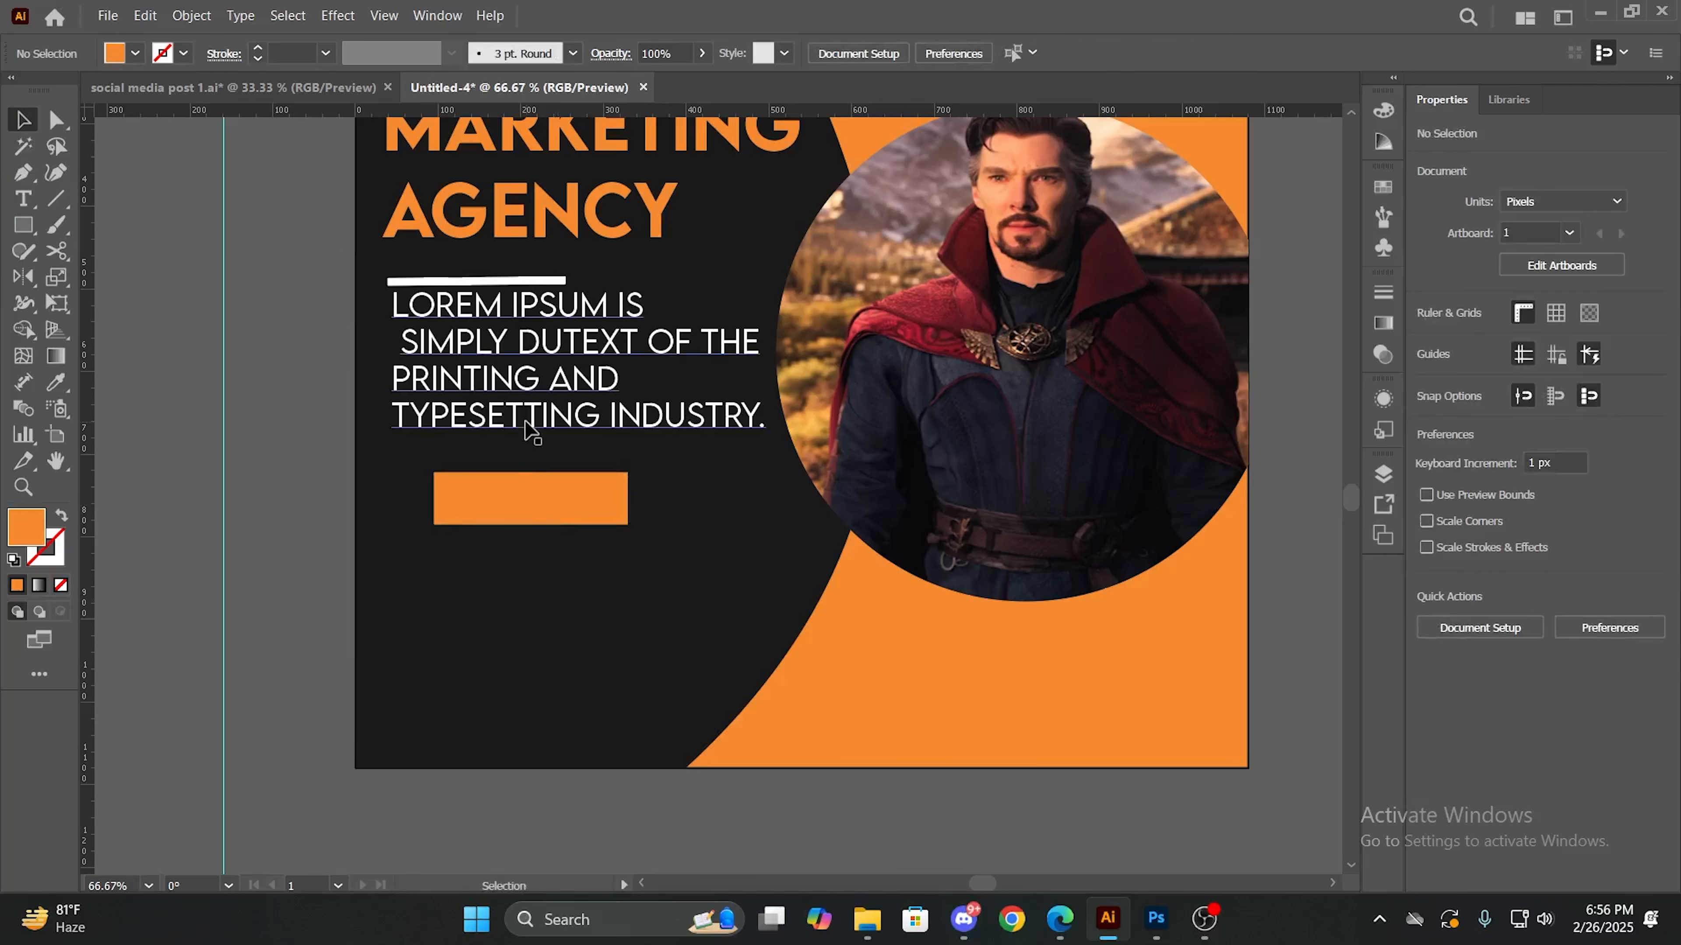
# - Add the point text "GET STARTED" over the orange rectangle
pyautogui.press('t')
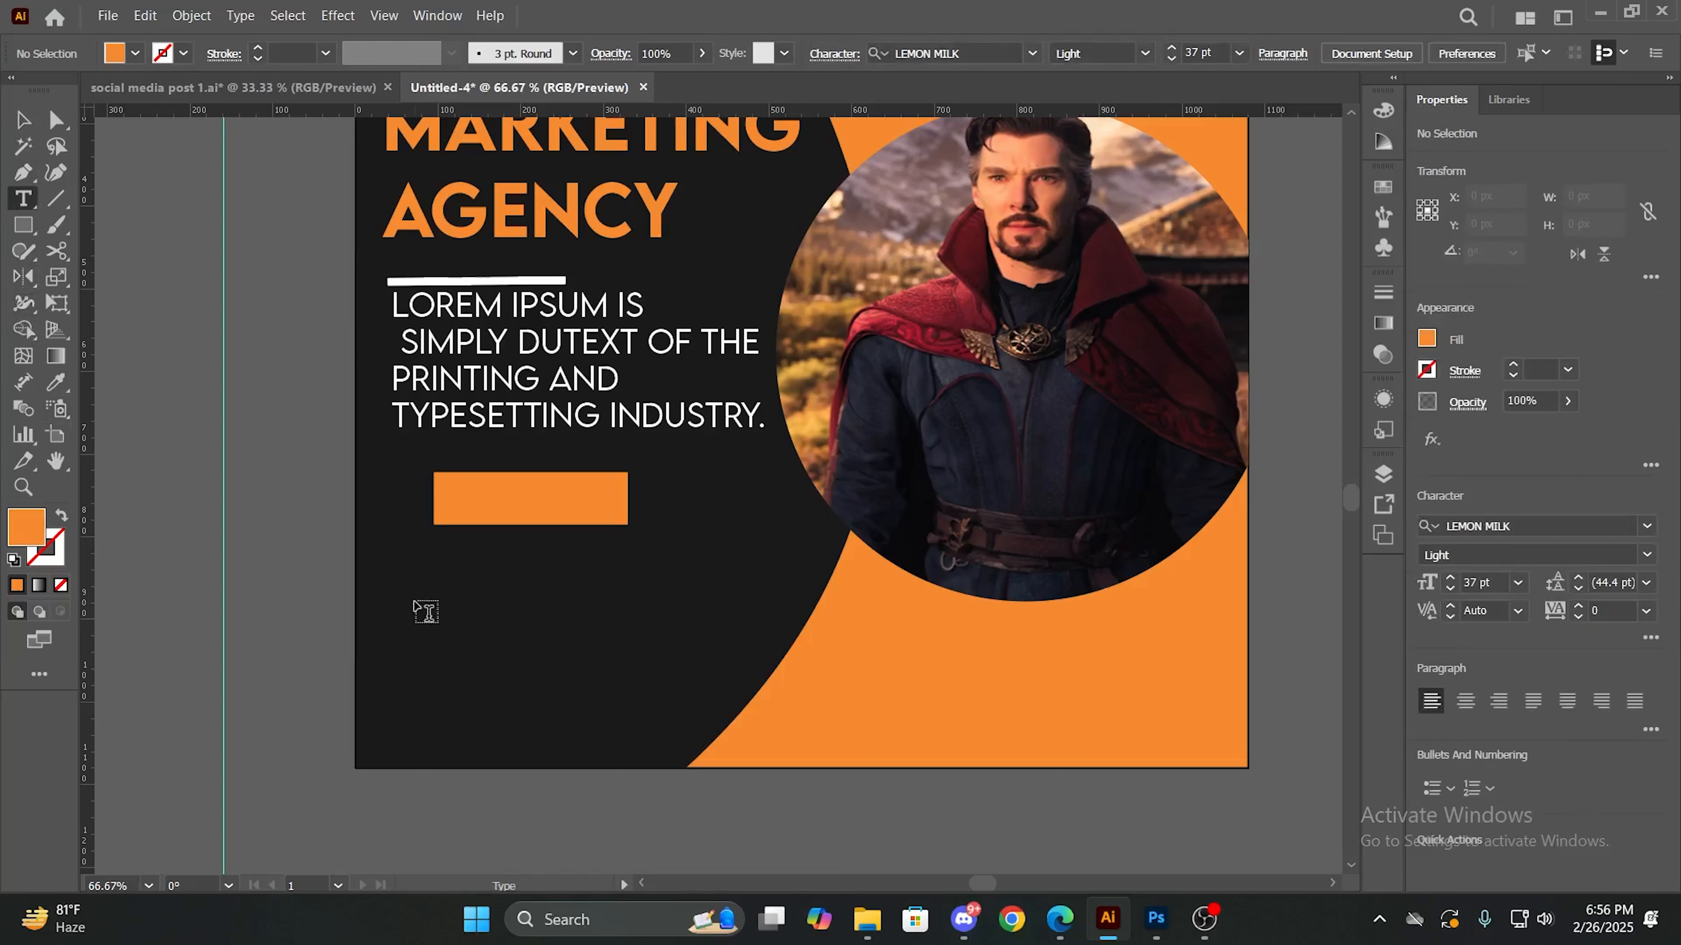
pyautogui.click(449, 494)
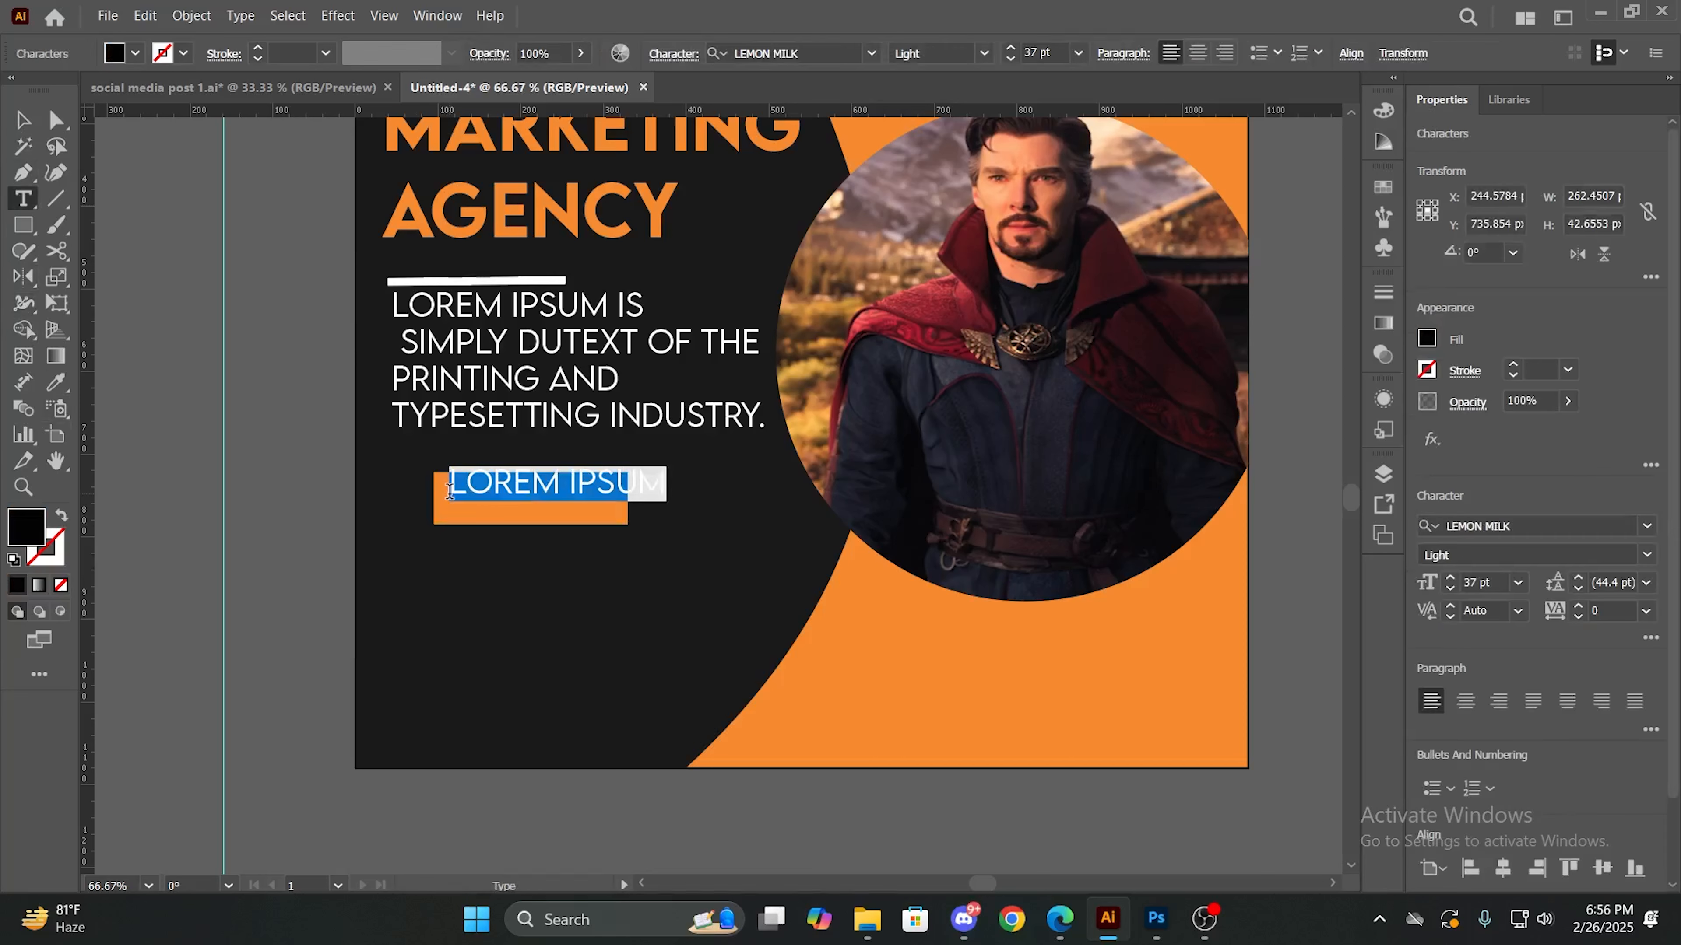
pyautogui.press('BackSpace')
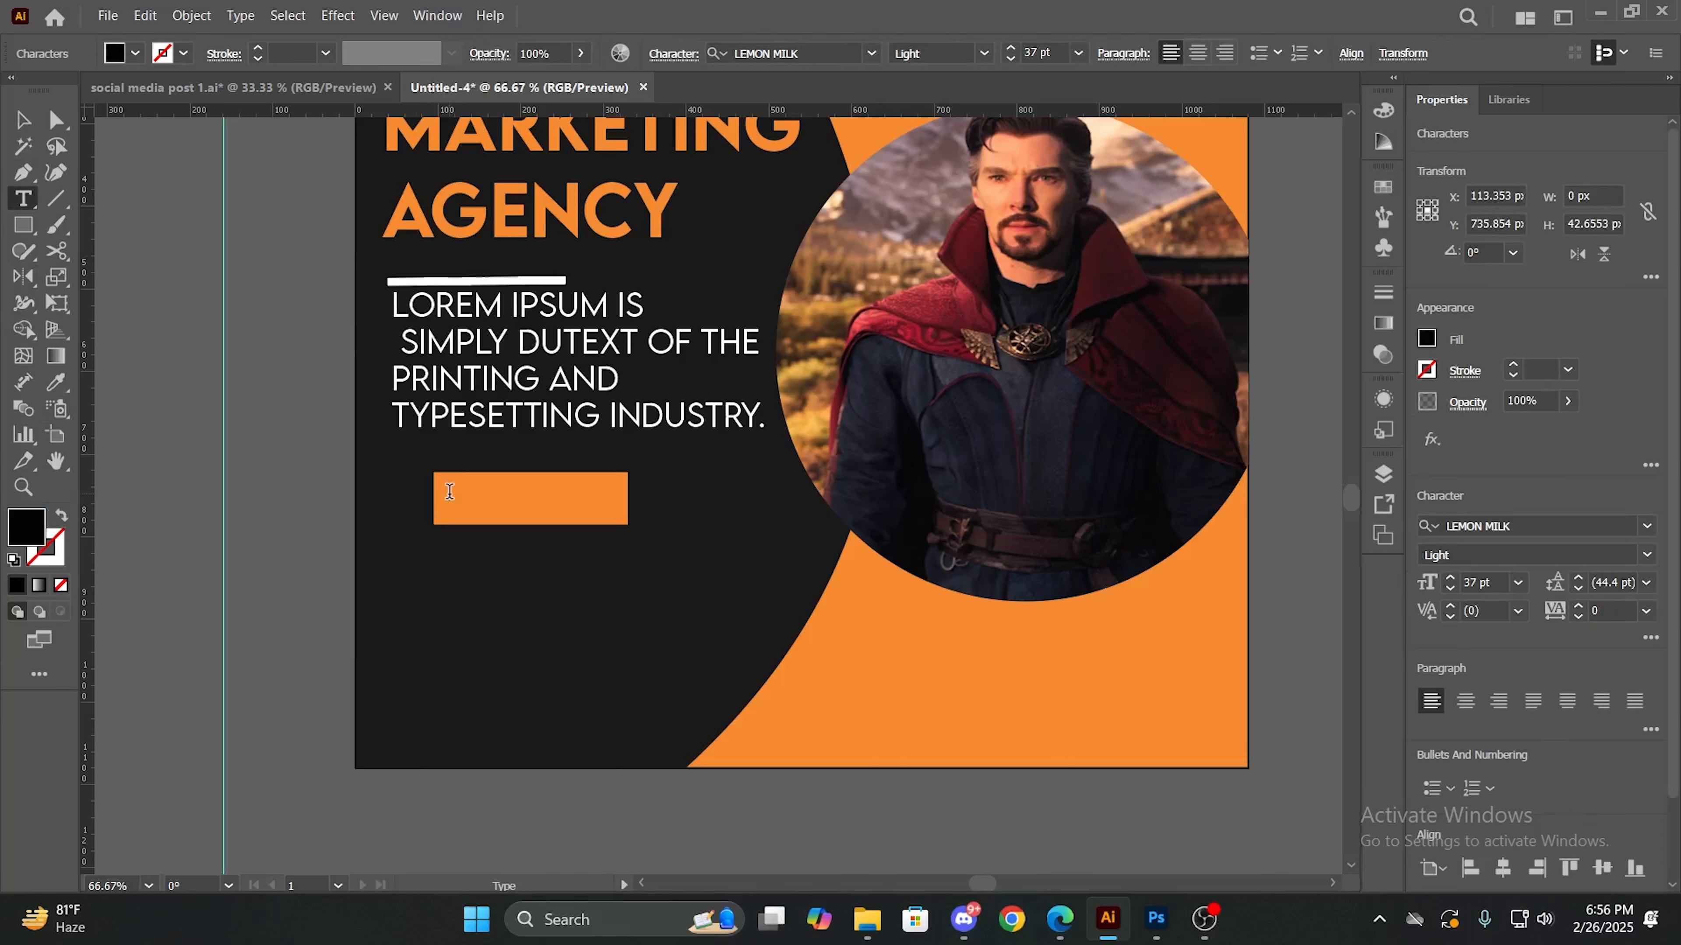
pyautogui.write('GET')
pyautogui.write('STA')
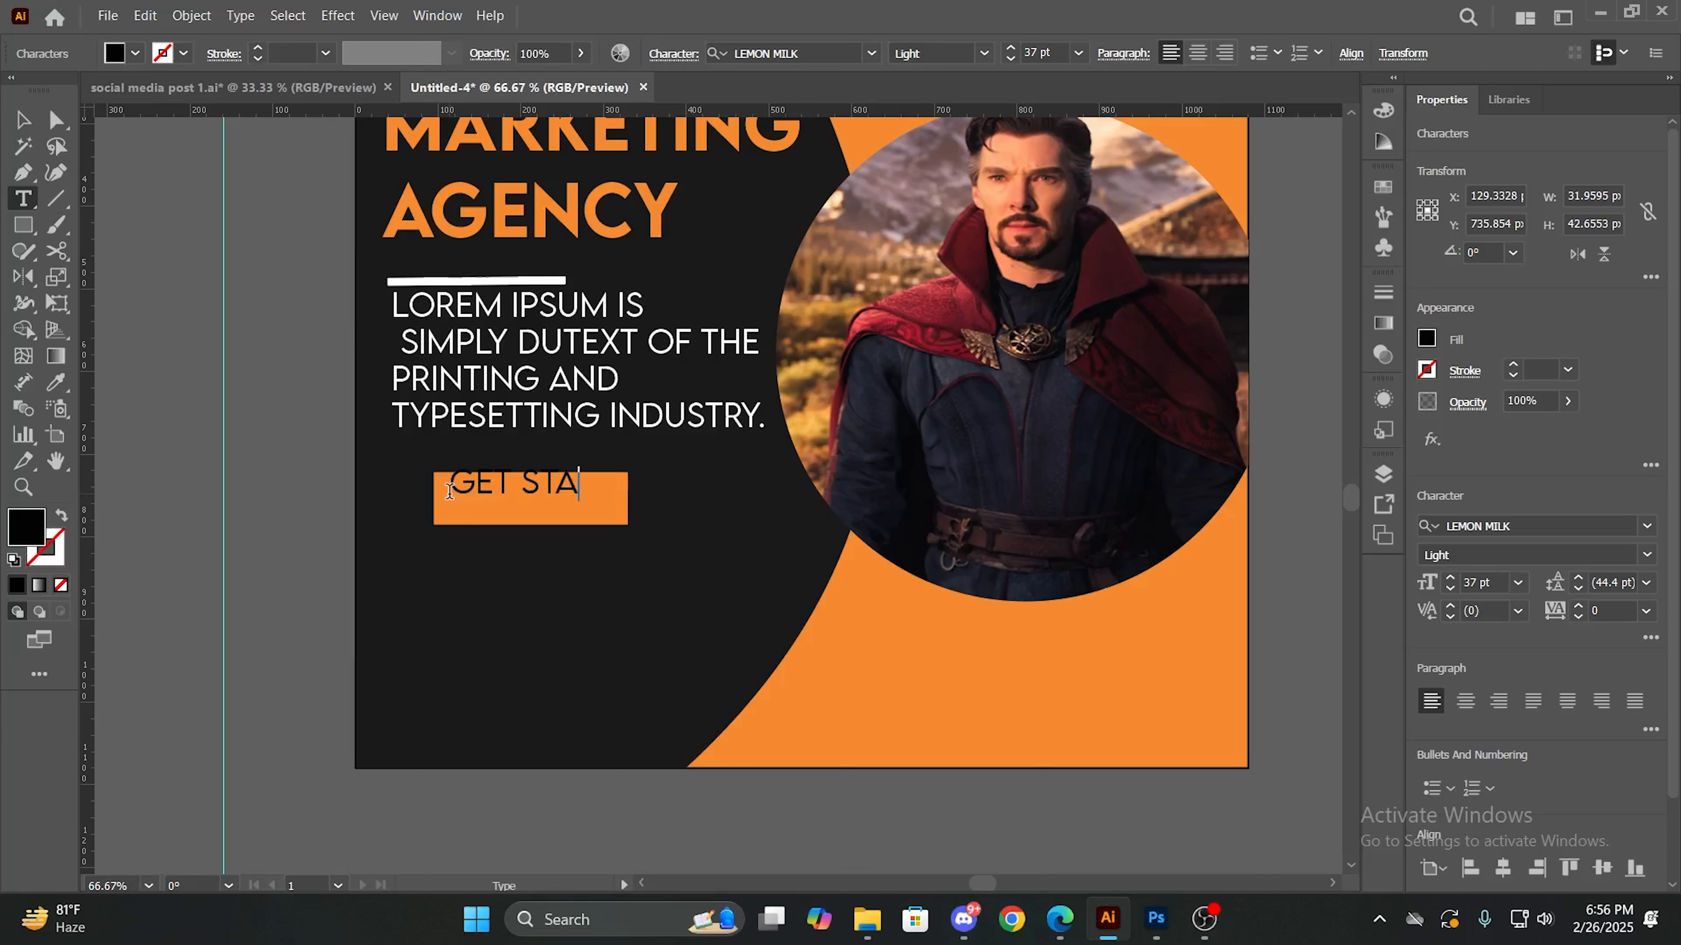
pyautogui.write('RTED')
# - Set the GET STARTED text to 30 pt and fill it with white
pyautogui.moveTo(455, 475); pyautogui.dragTo(658, 486)
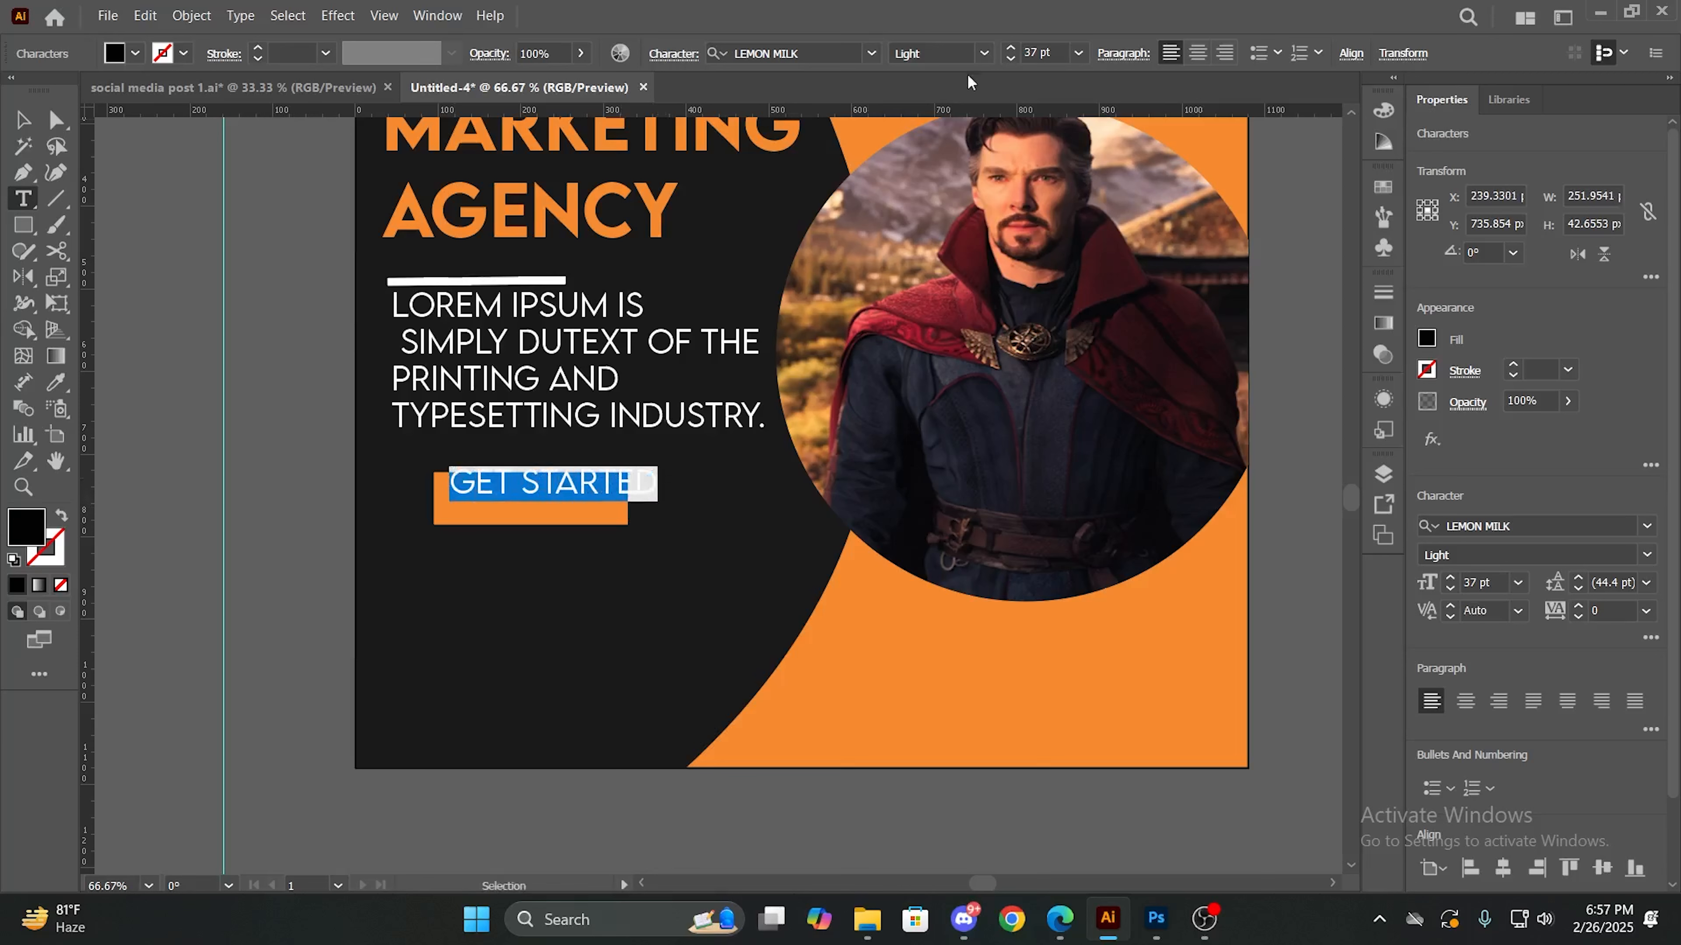
pyautogui.click(1010, 59)
pyautogui.click(1010, 58)
pyautogui.click(1010, 58)
pyautogui.click(1010, 59)
pyautogui.click(1010, 58)
pyautogui.click(1011, 58)
pyautogui.click(1011, 58)
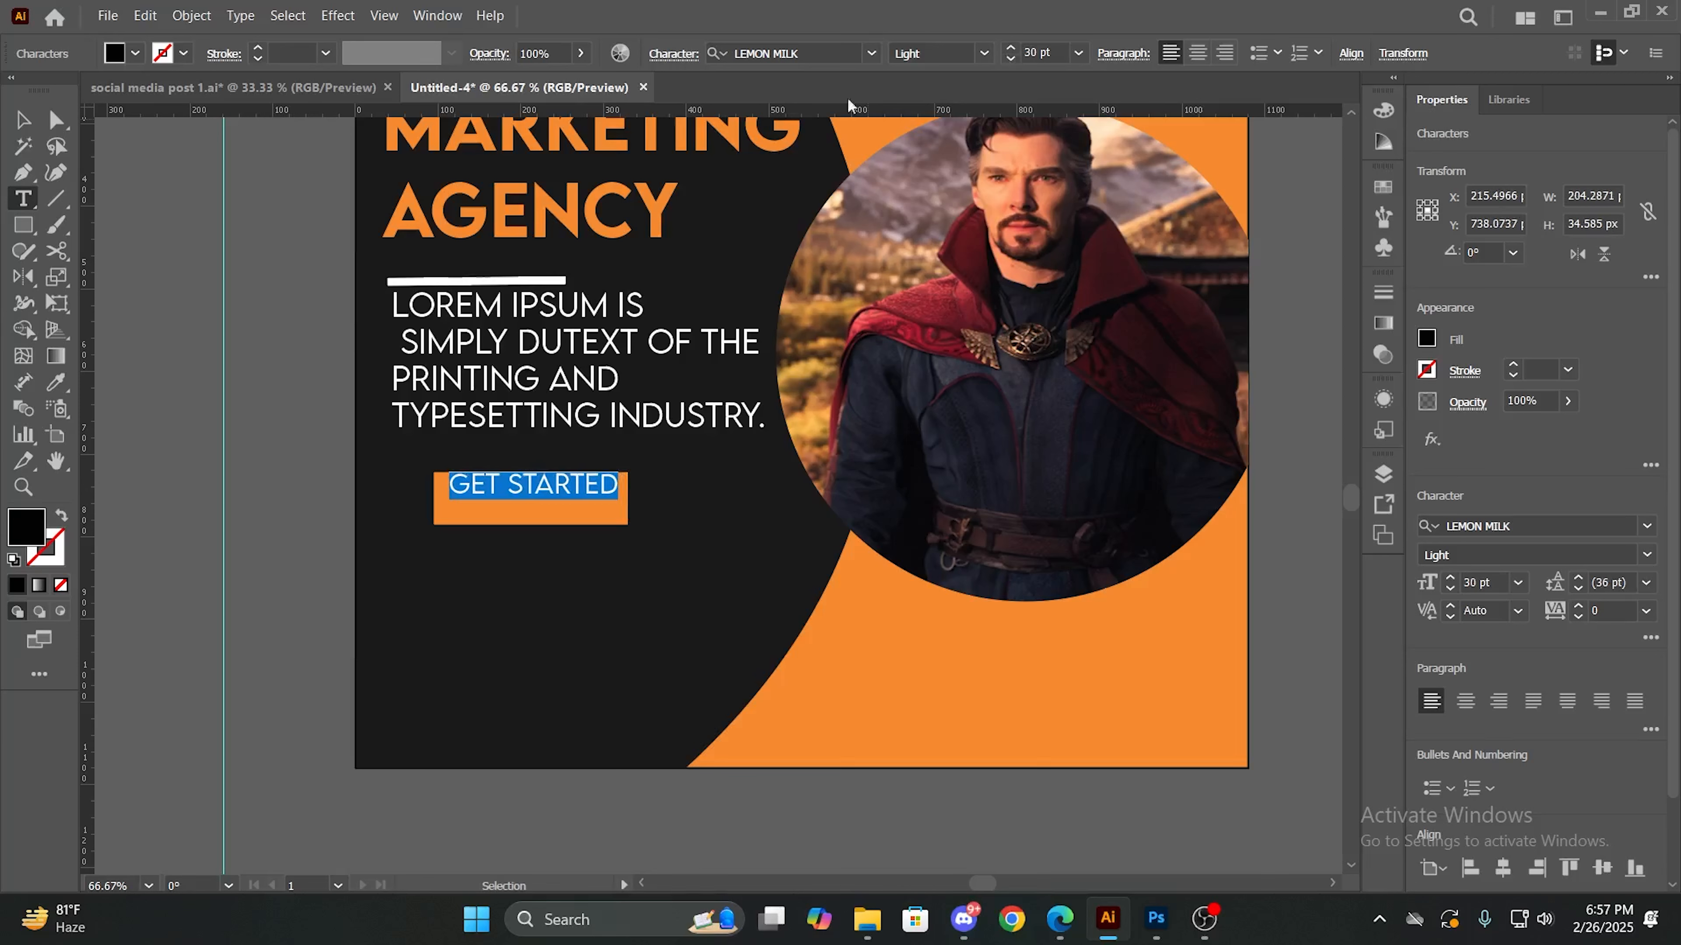
pyautogui.click(135, 53)
pyautogui.click(33, 94)
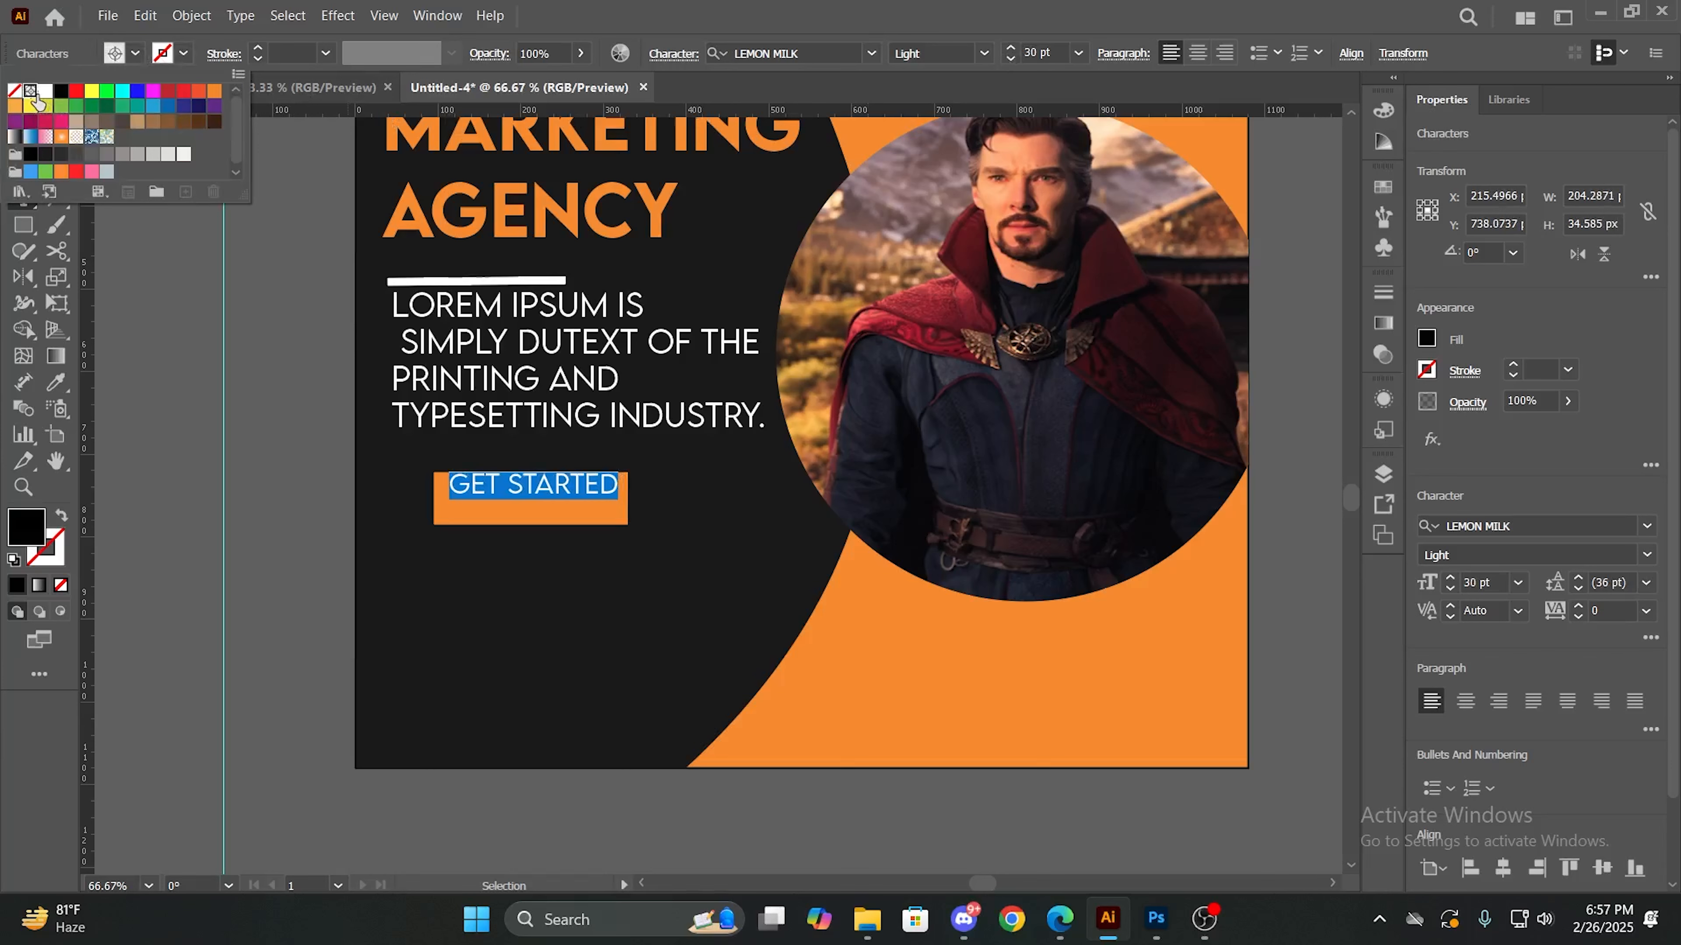
pyautogui.click(45, 91)
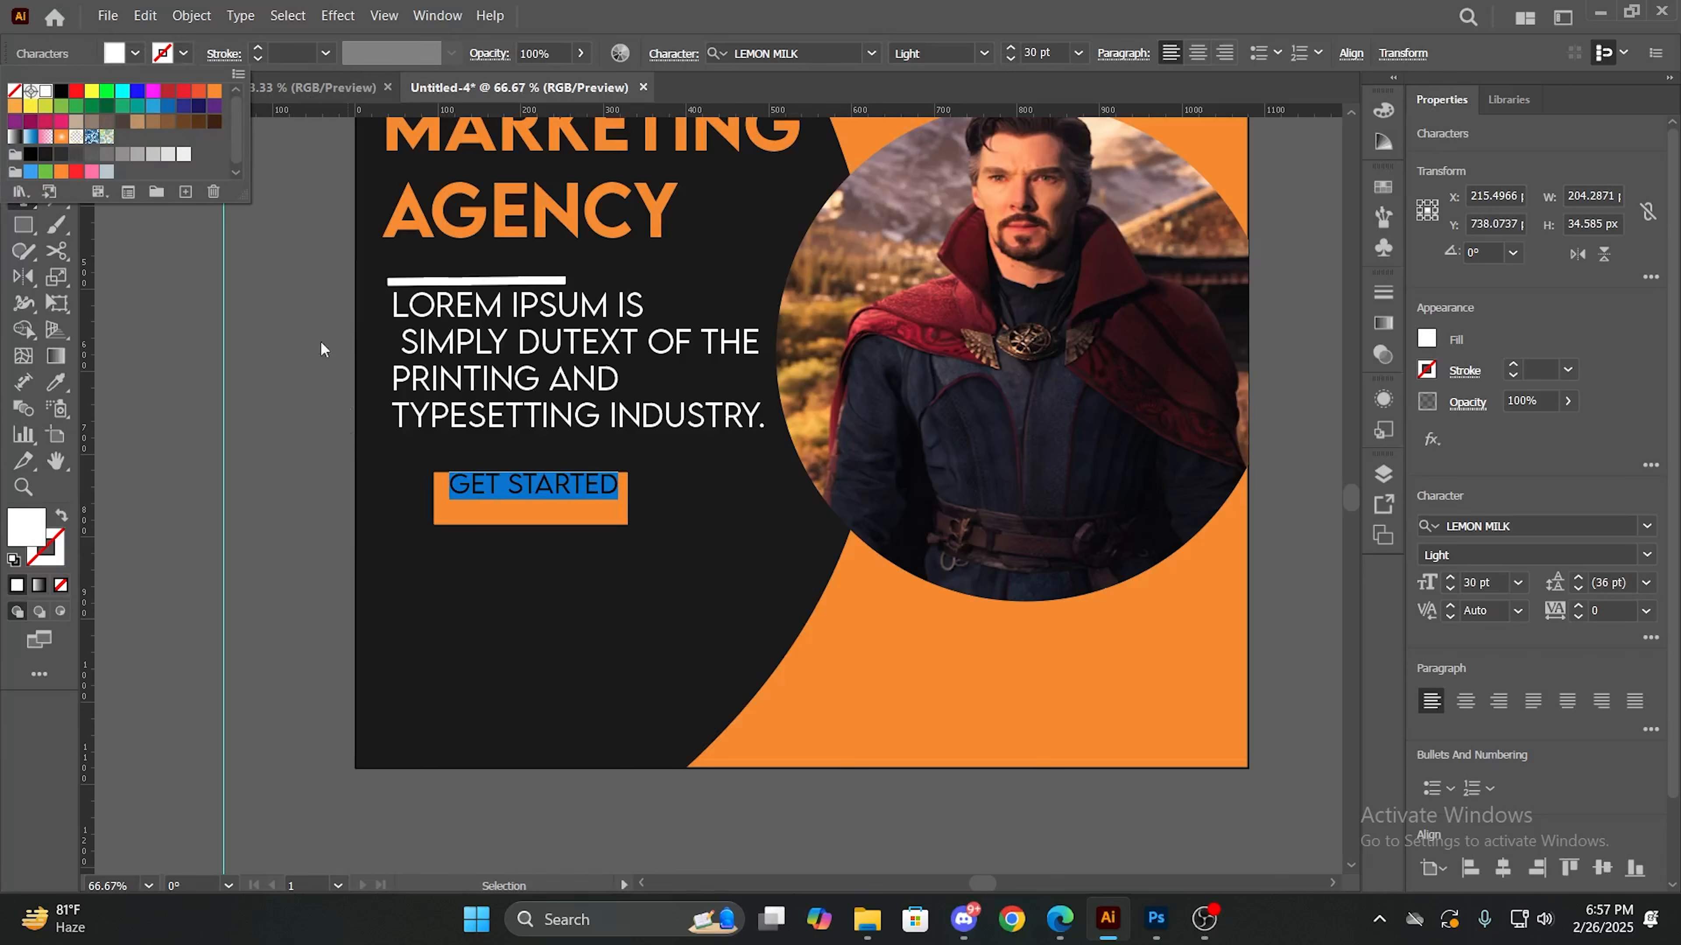
pyautogui.press('Escape')
pyautogui.press('Escape')
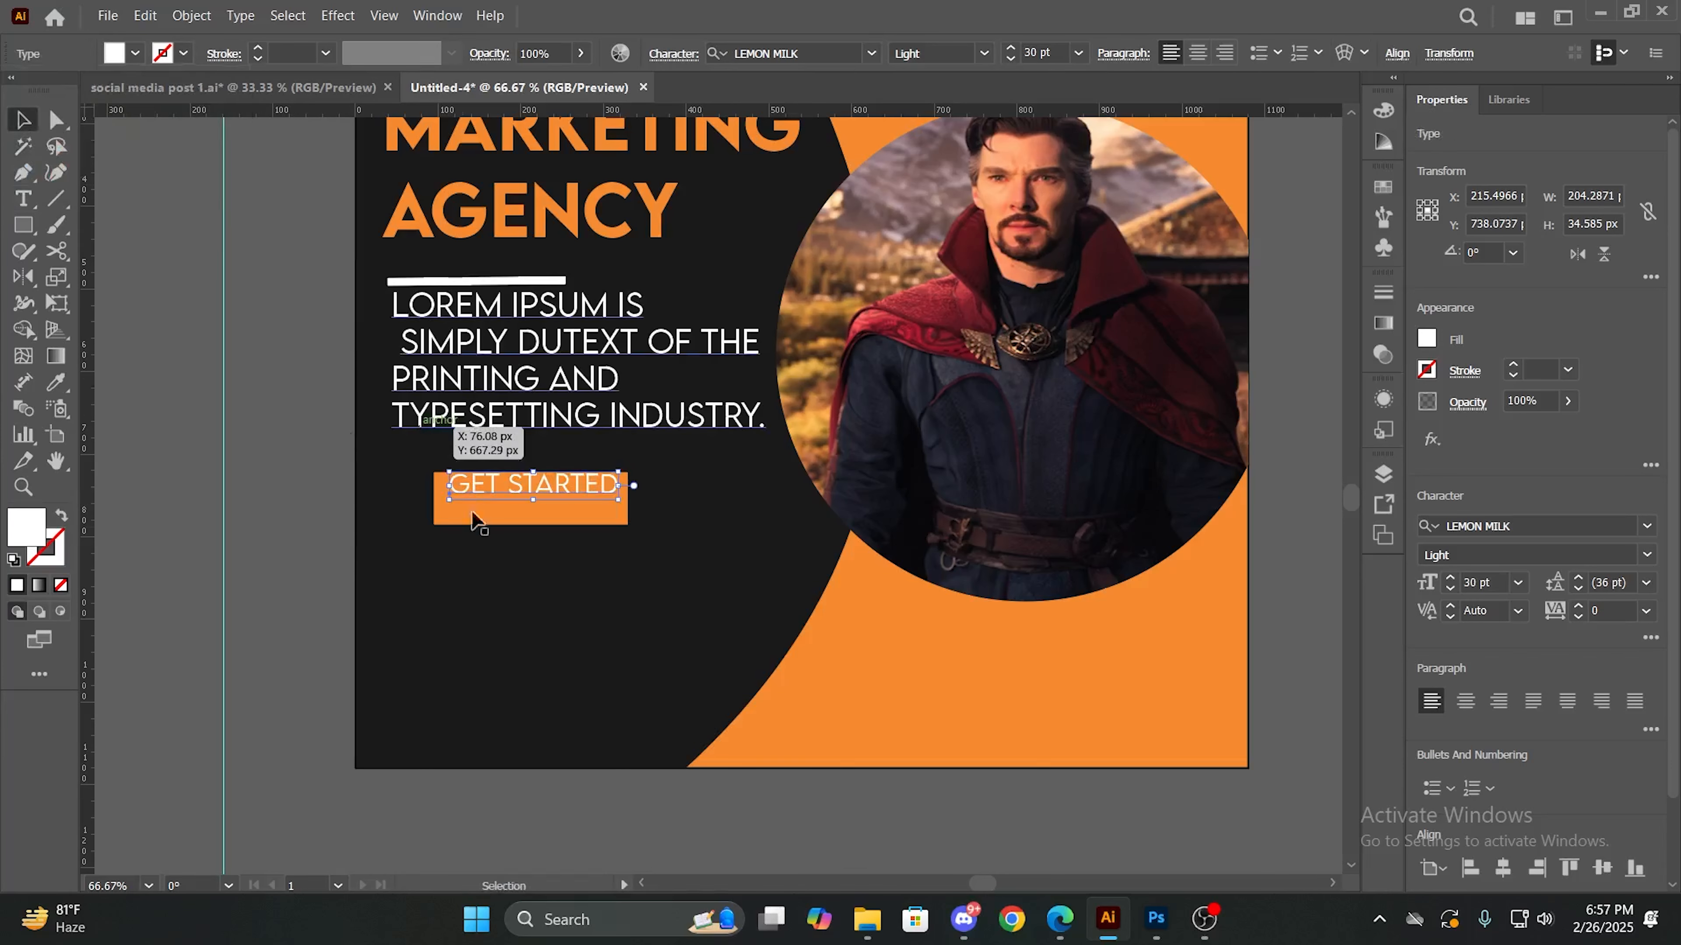
# - Move the GET STARTED text down onto the middle of the orange rectangle and set its font style to Medium
pyautogui.click(494, 504)
pyautogui.moveTo(502, 485); pyautogui.dragTo(502, 498)
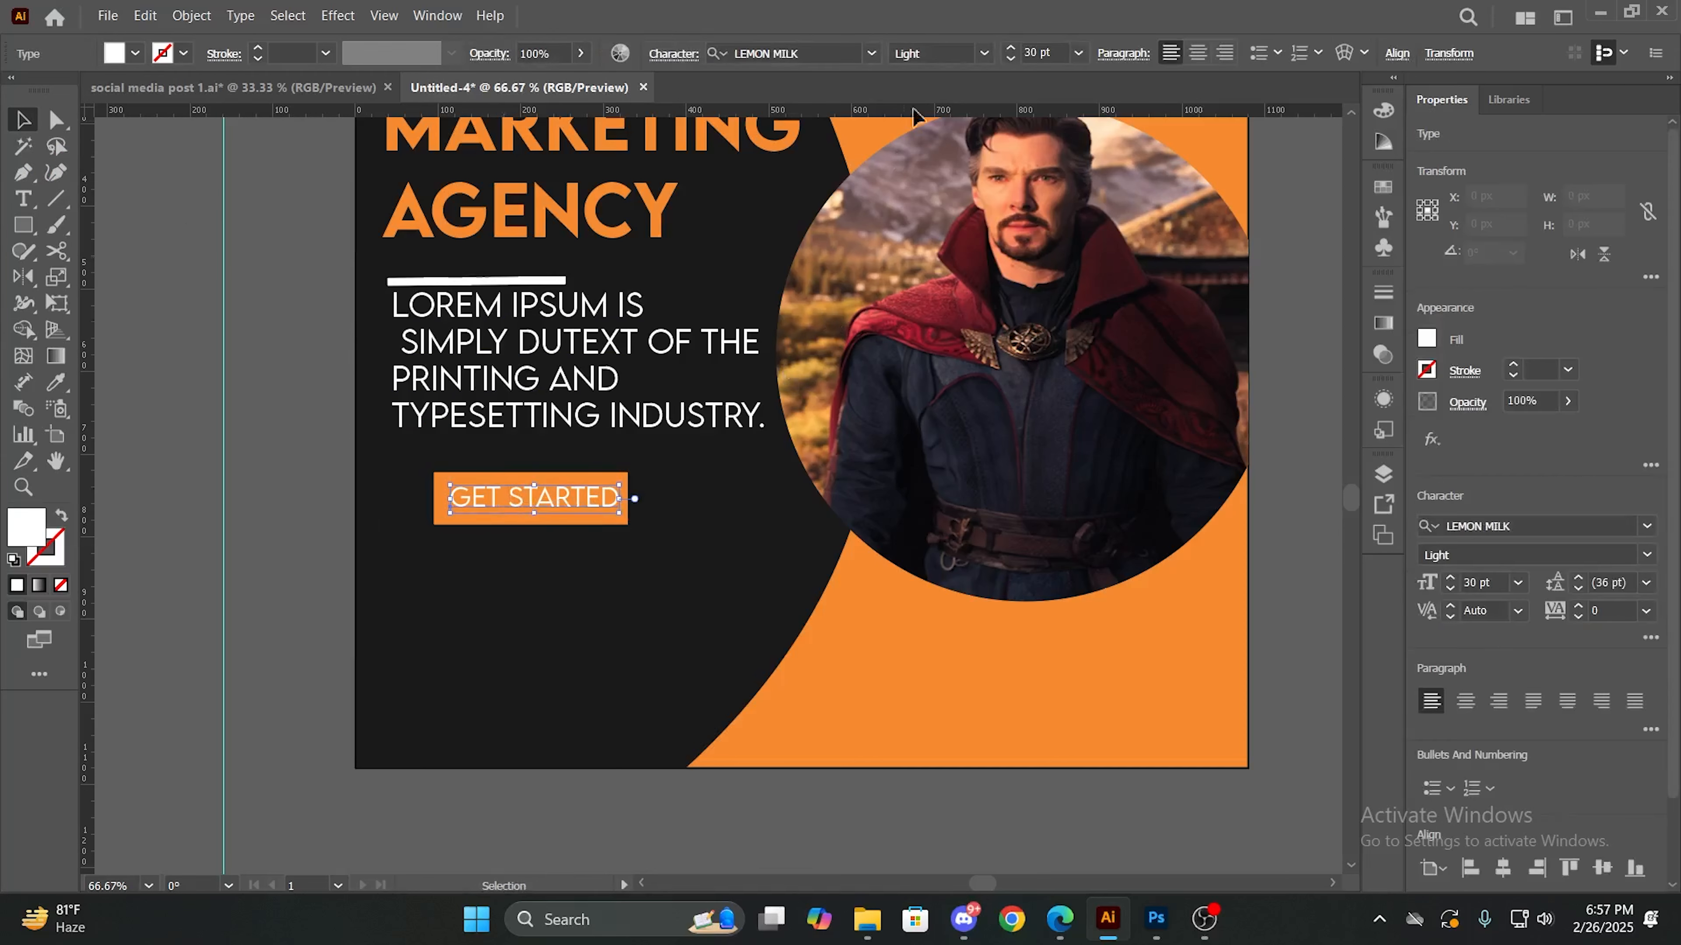
pyautogui.click(982, 58)
pyautogui.click(940, 174)
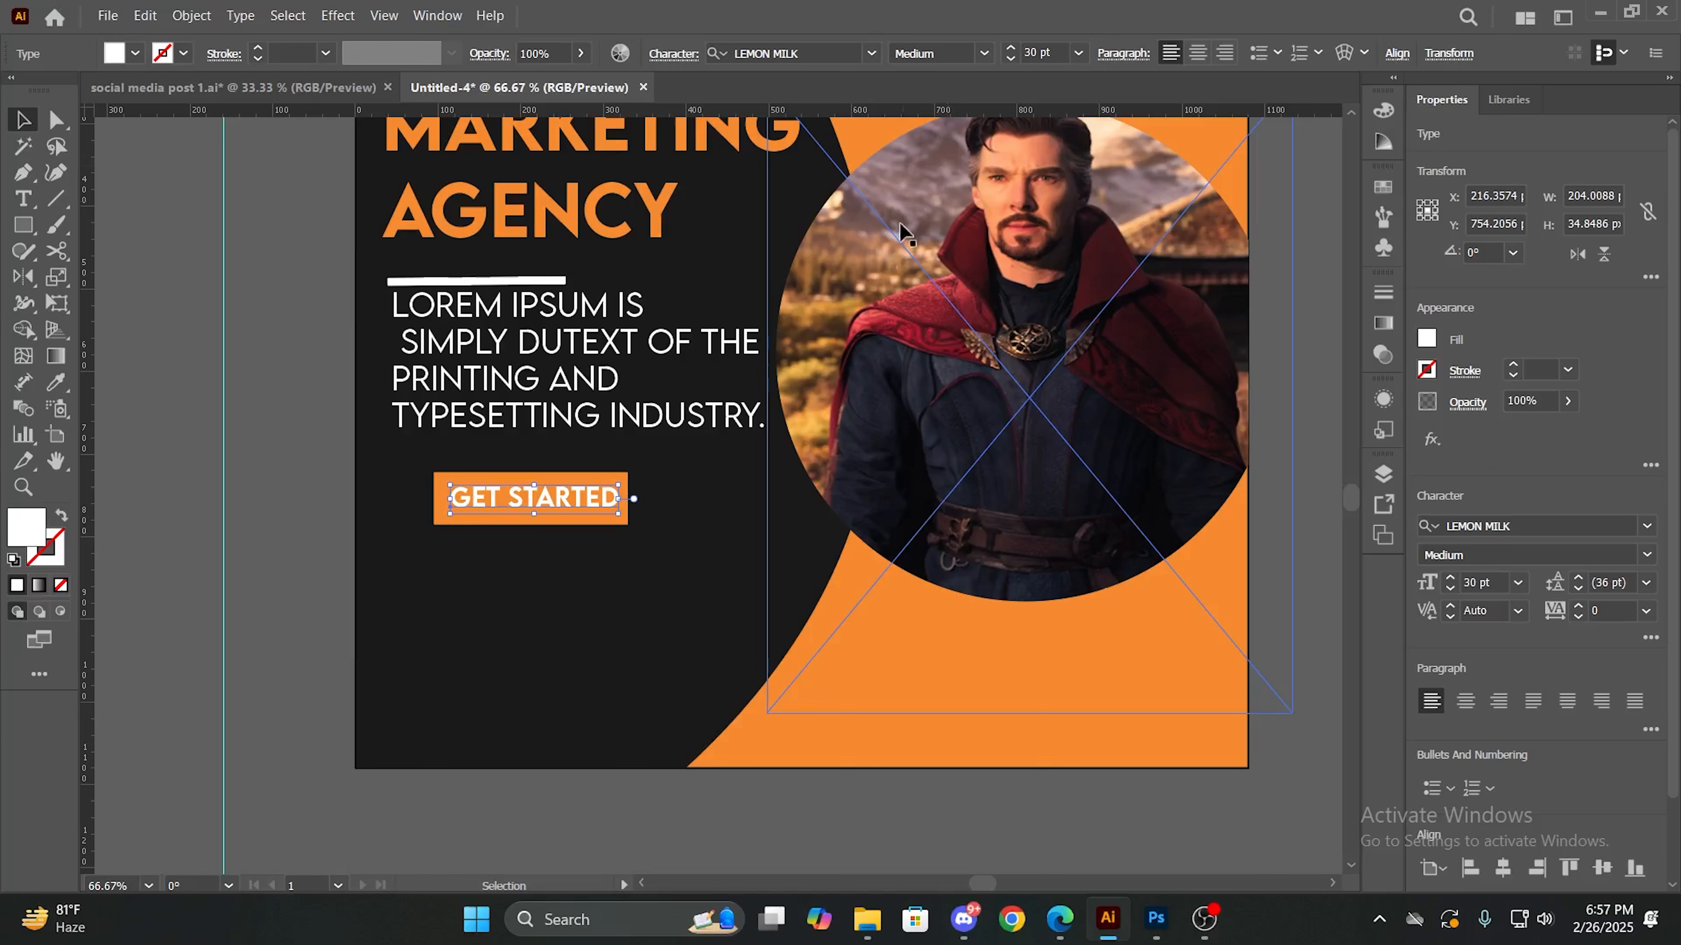
# - Shift the GET STARTED text toward the orange rectangle's left edge and reduce its font size to 26 pt
pyautogui.moveTo(586, 496); pyautogui.dragTo(578, 495)
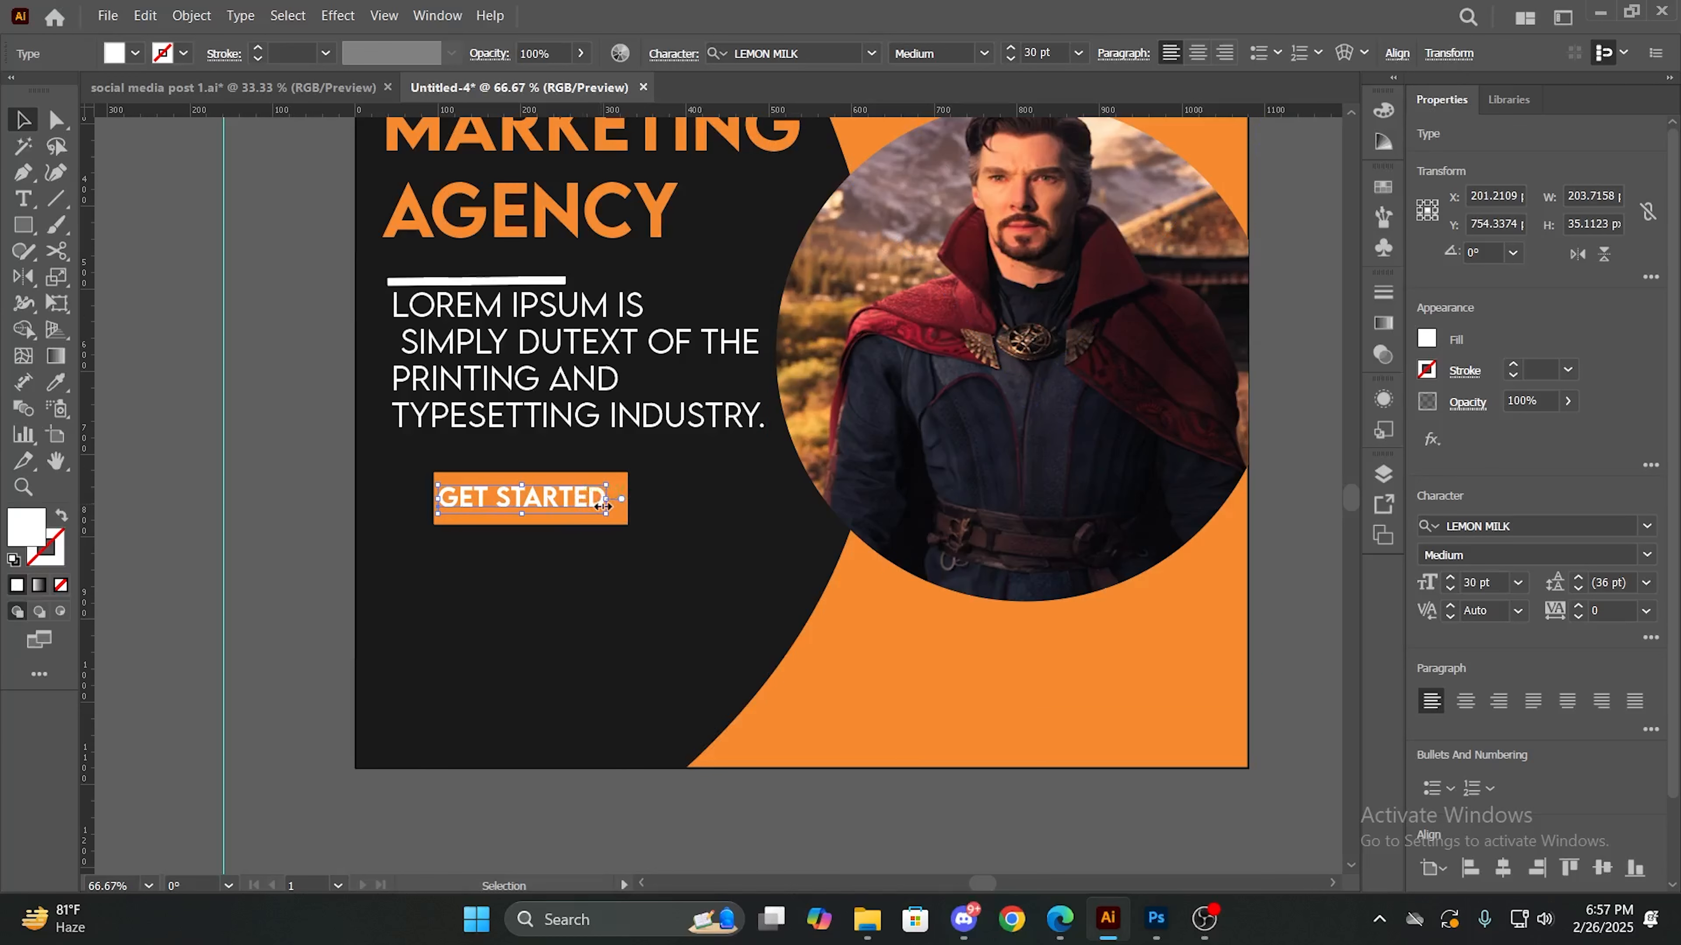
pyautogui.click(1010, 59)
pyautogui.click(1010, 59)
pyautogui.click(1010, 59)
pyautogui.click(1010, 60)
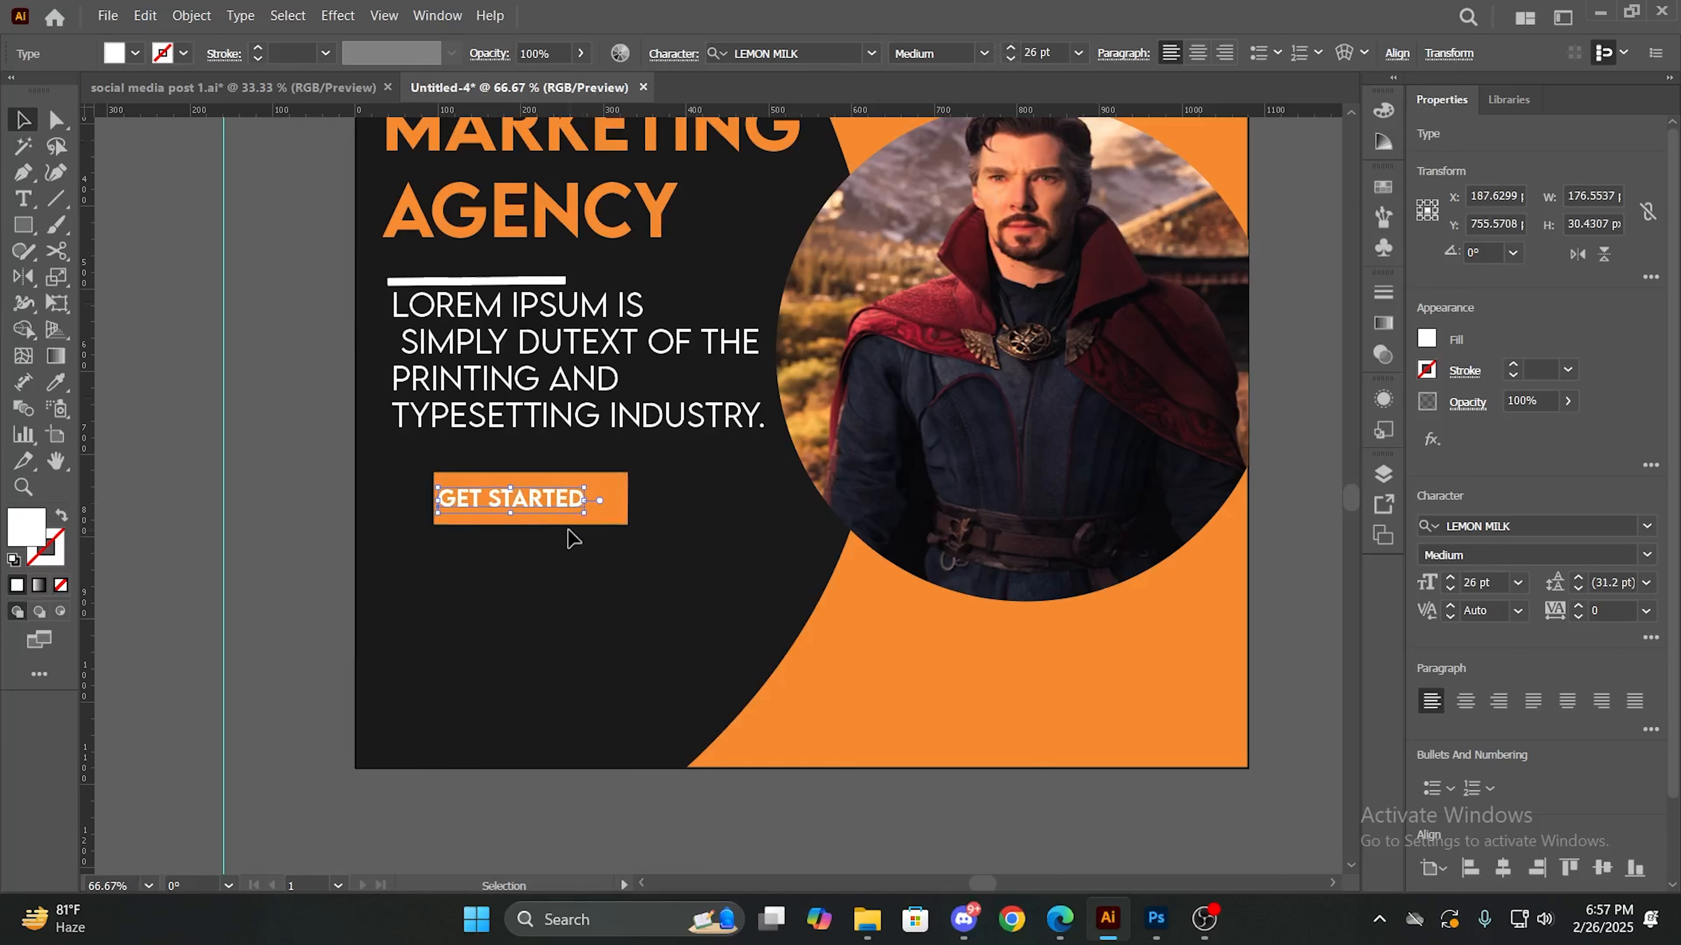
pyautogui.click(573, 539)
pyautogui.moveTo(561, 503); pyautogui.dragTo(566, 501)
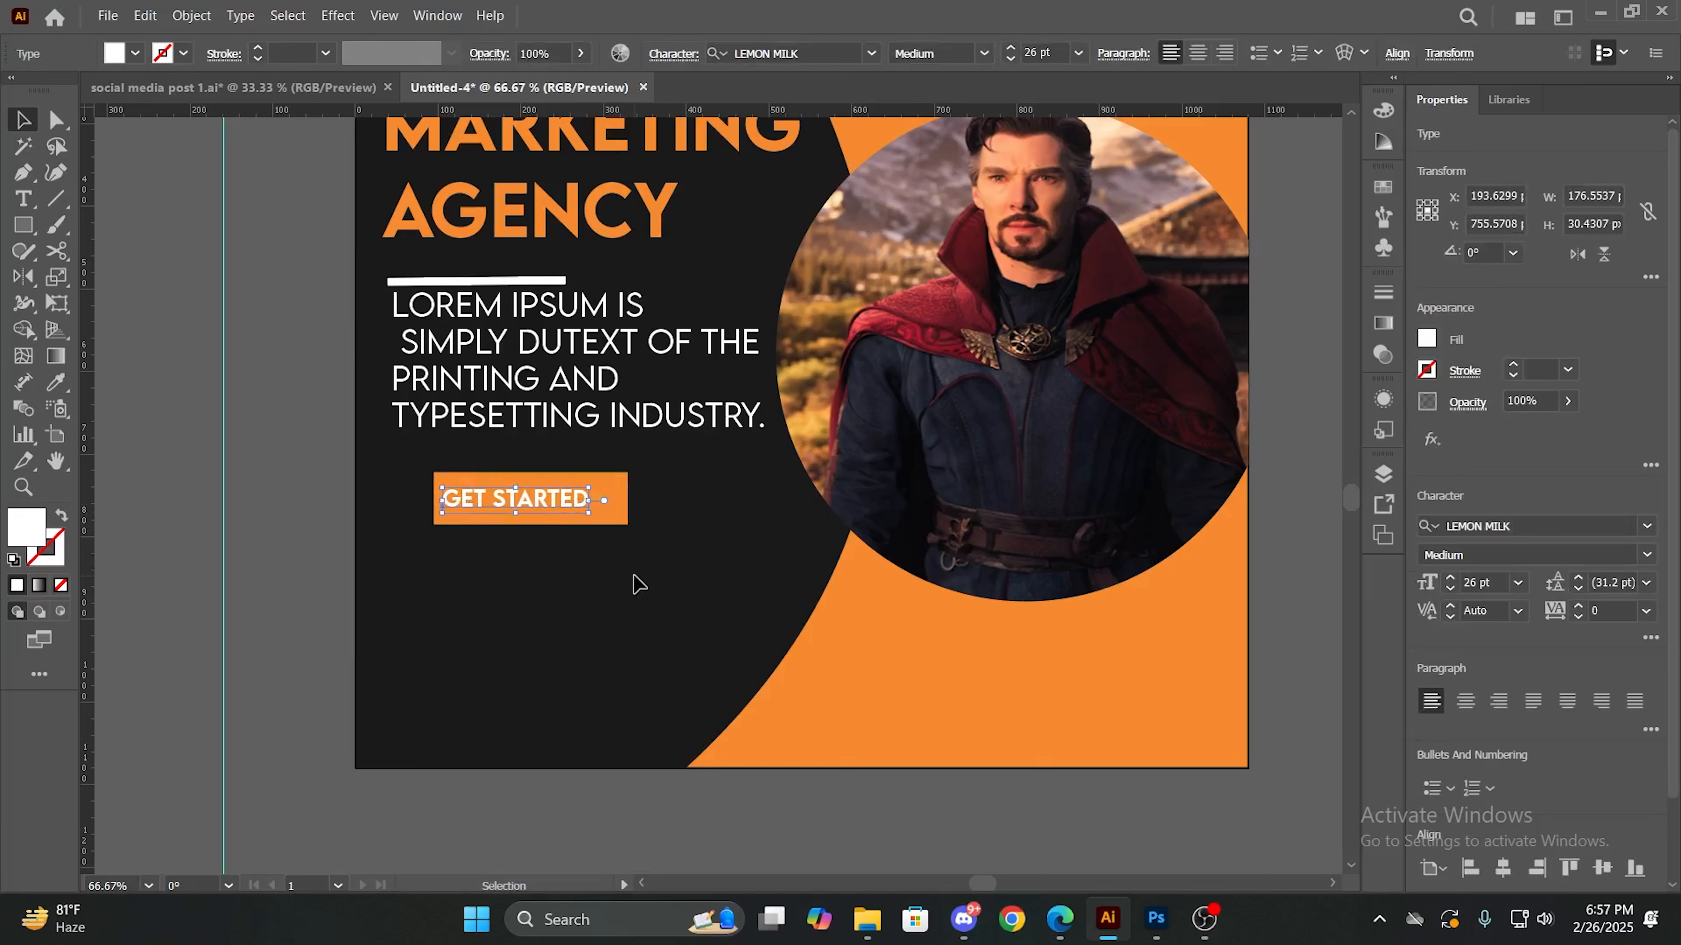
# - Fill the GET STARTED text with black and deselect it
pyautogui.click(579, 498)
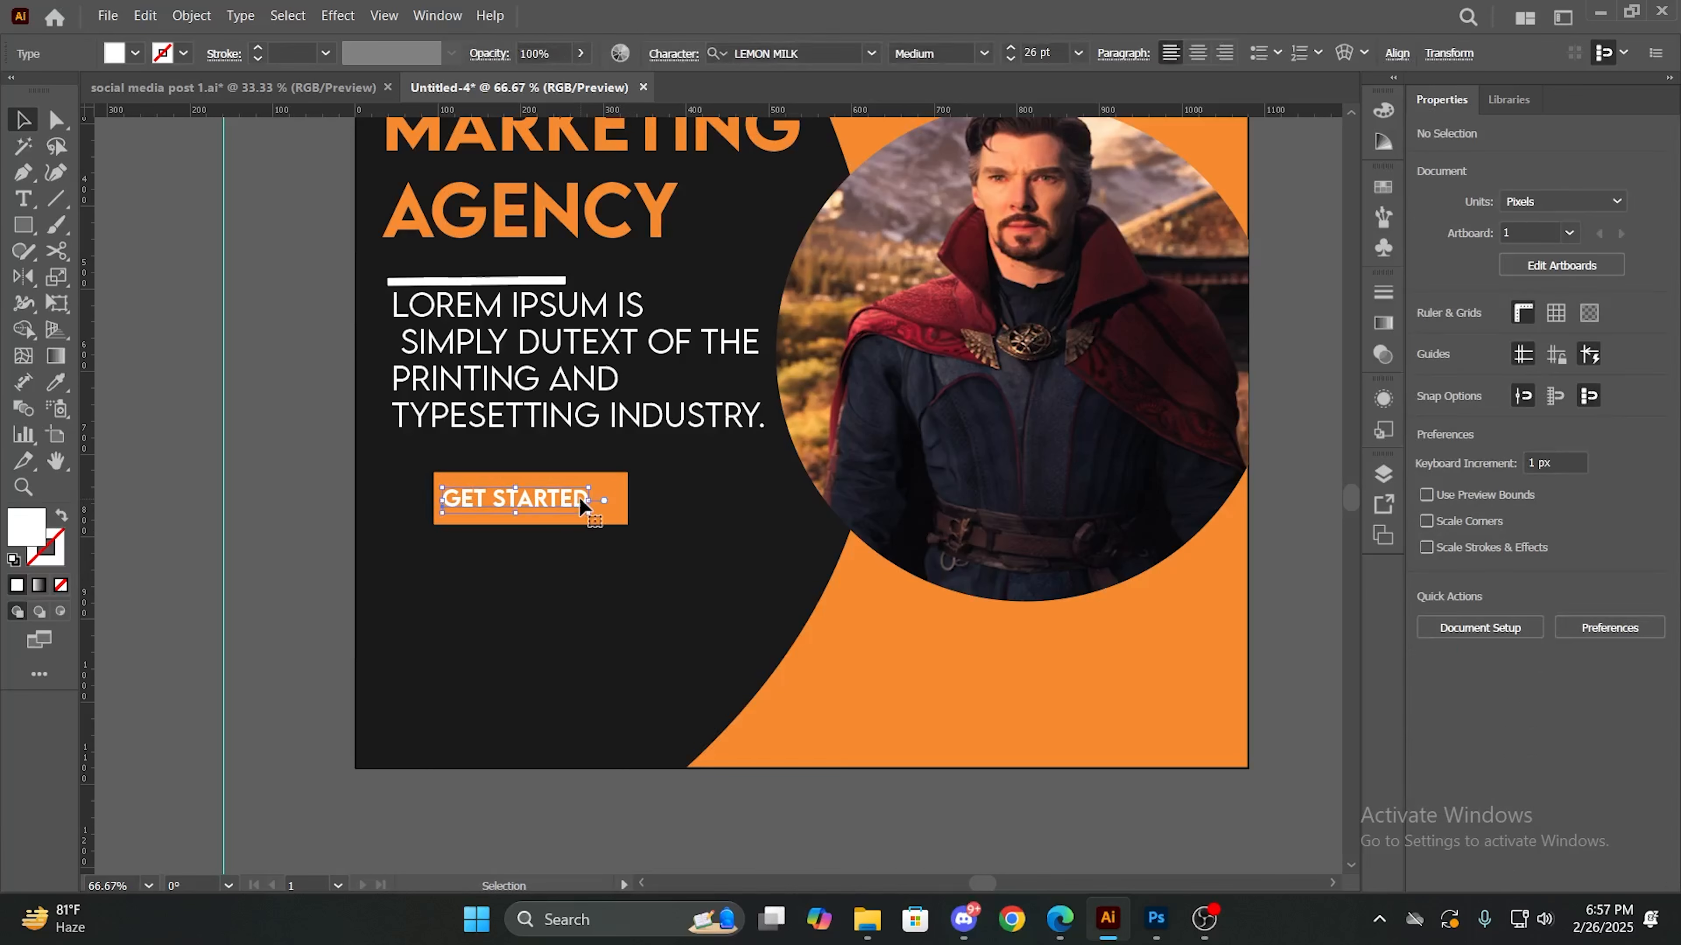
pyautogui.click(135, 53)
pyautogui.click(61, 90)
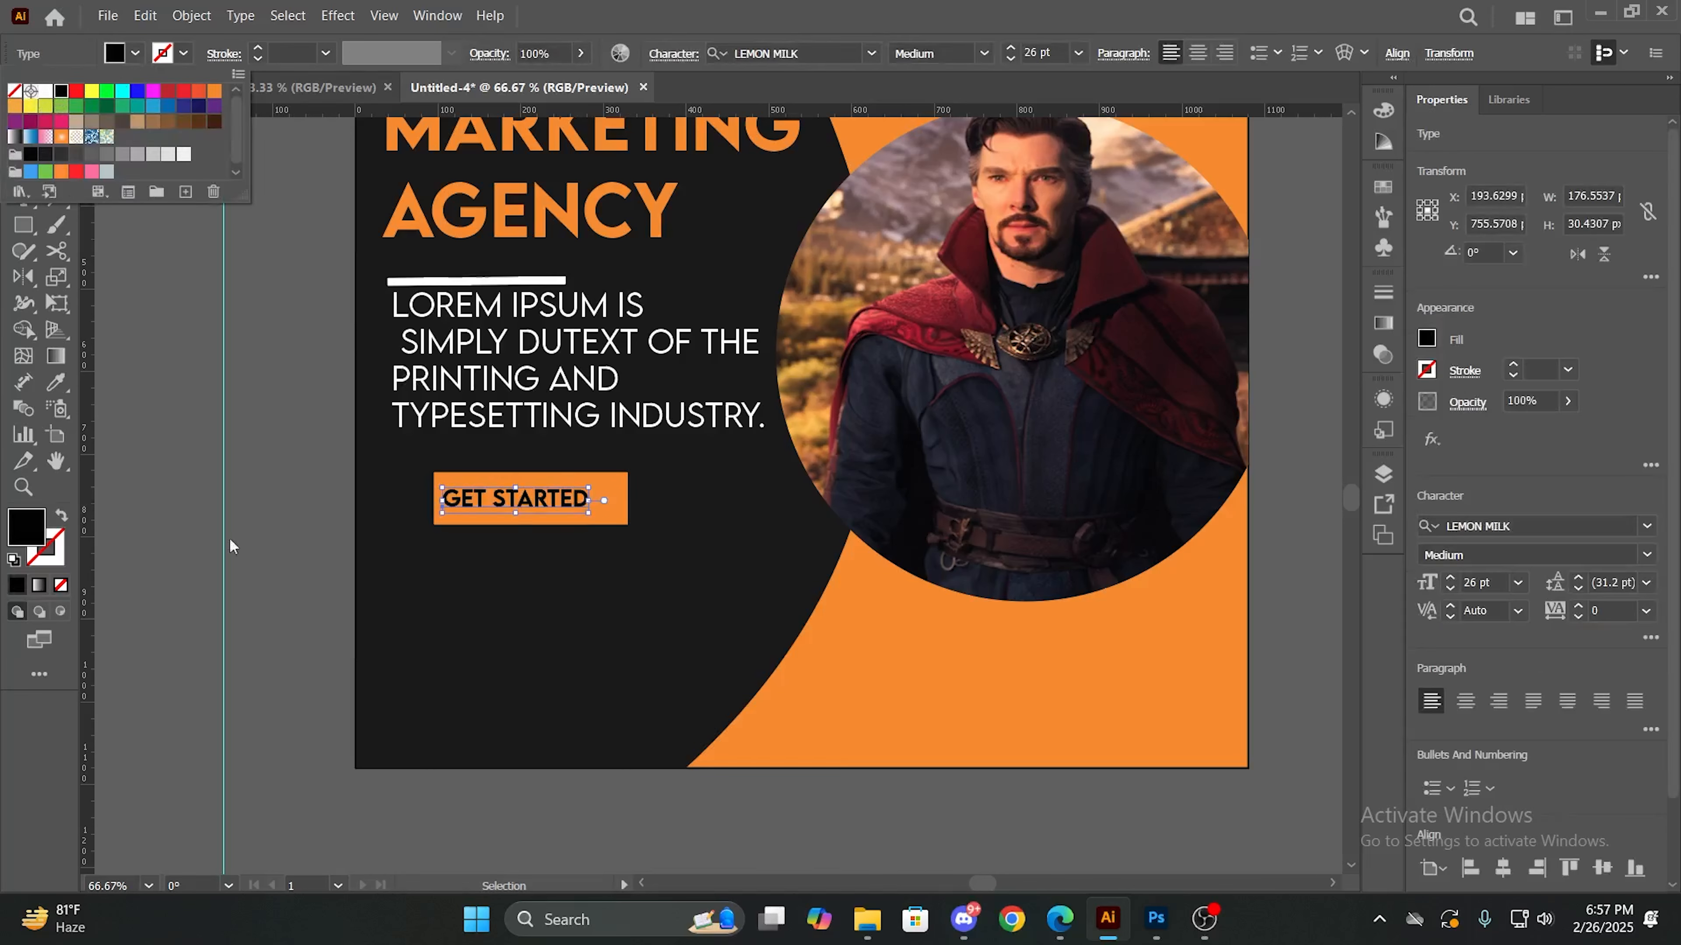
pyautogui.click(471, 583)
# - Set the default fill color to white with nothing selected
pyautogui.scroll(1, 675, 525)
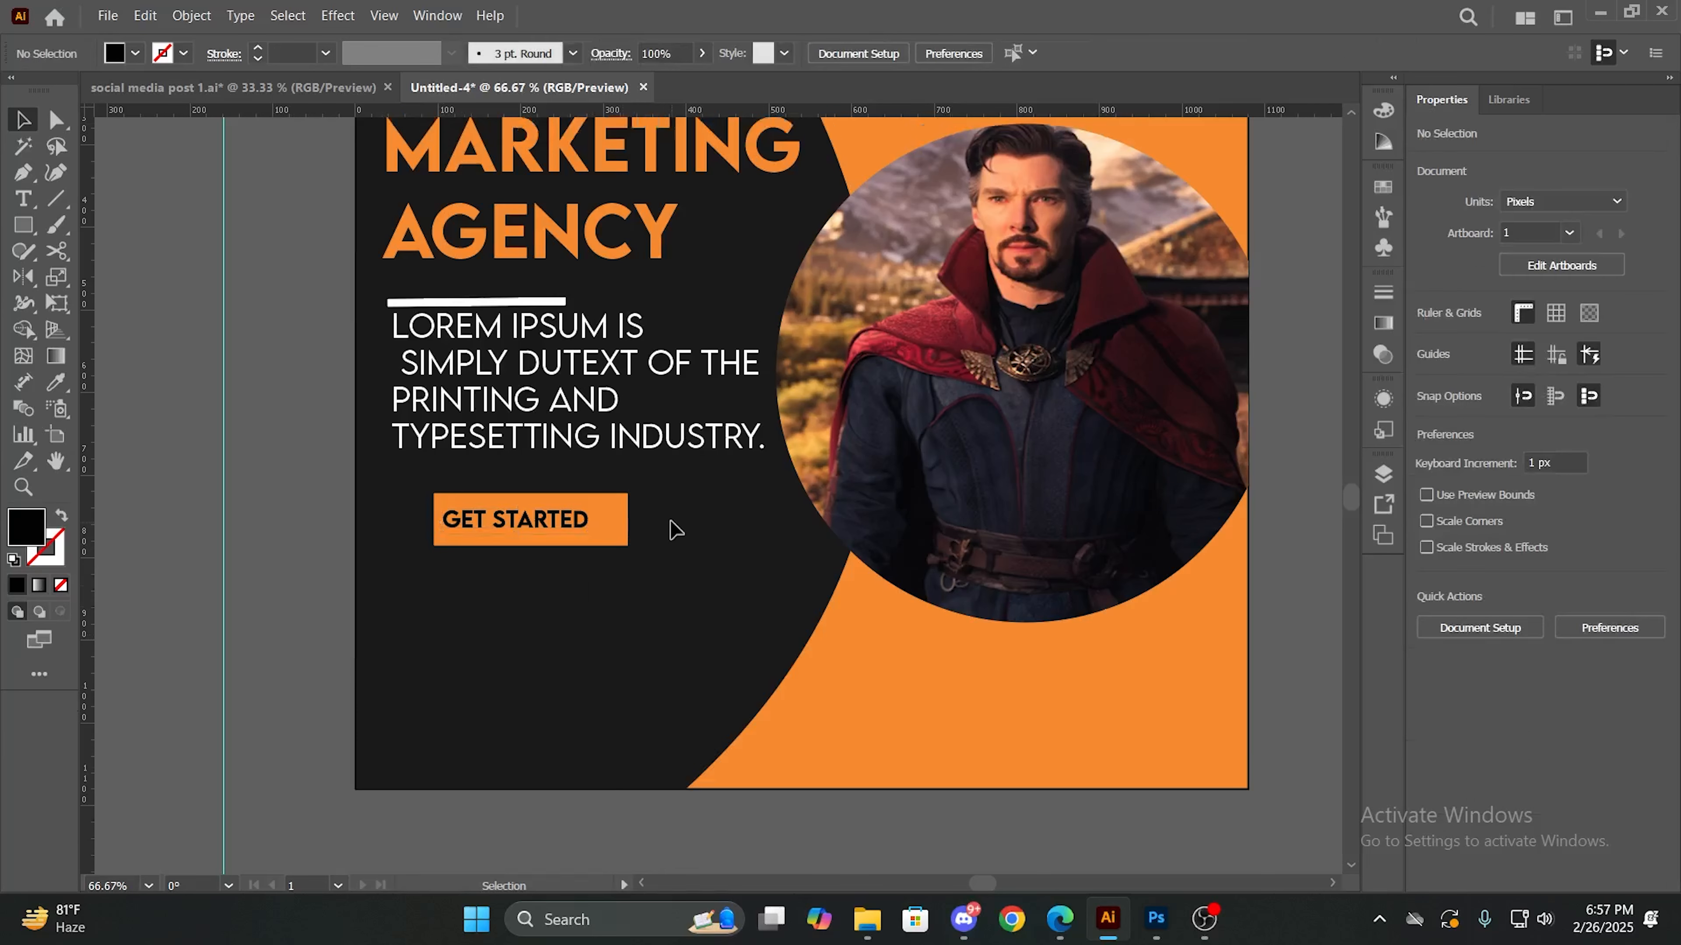
pyautogui.scroll(2, 675, 526)
pyautogui.scroll(-1, 675, 526)
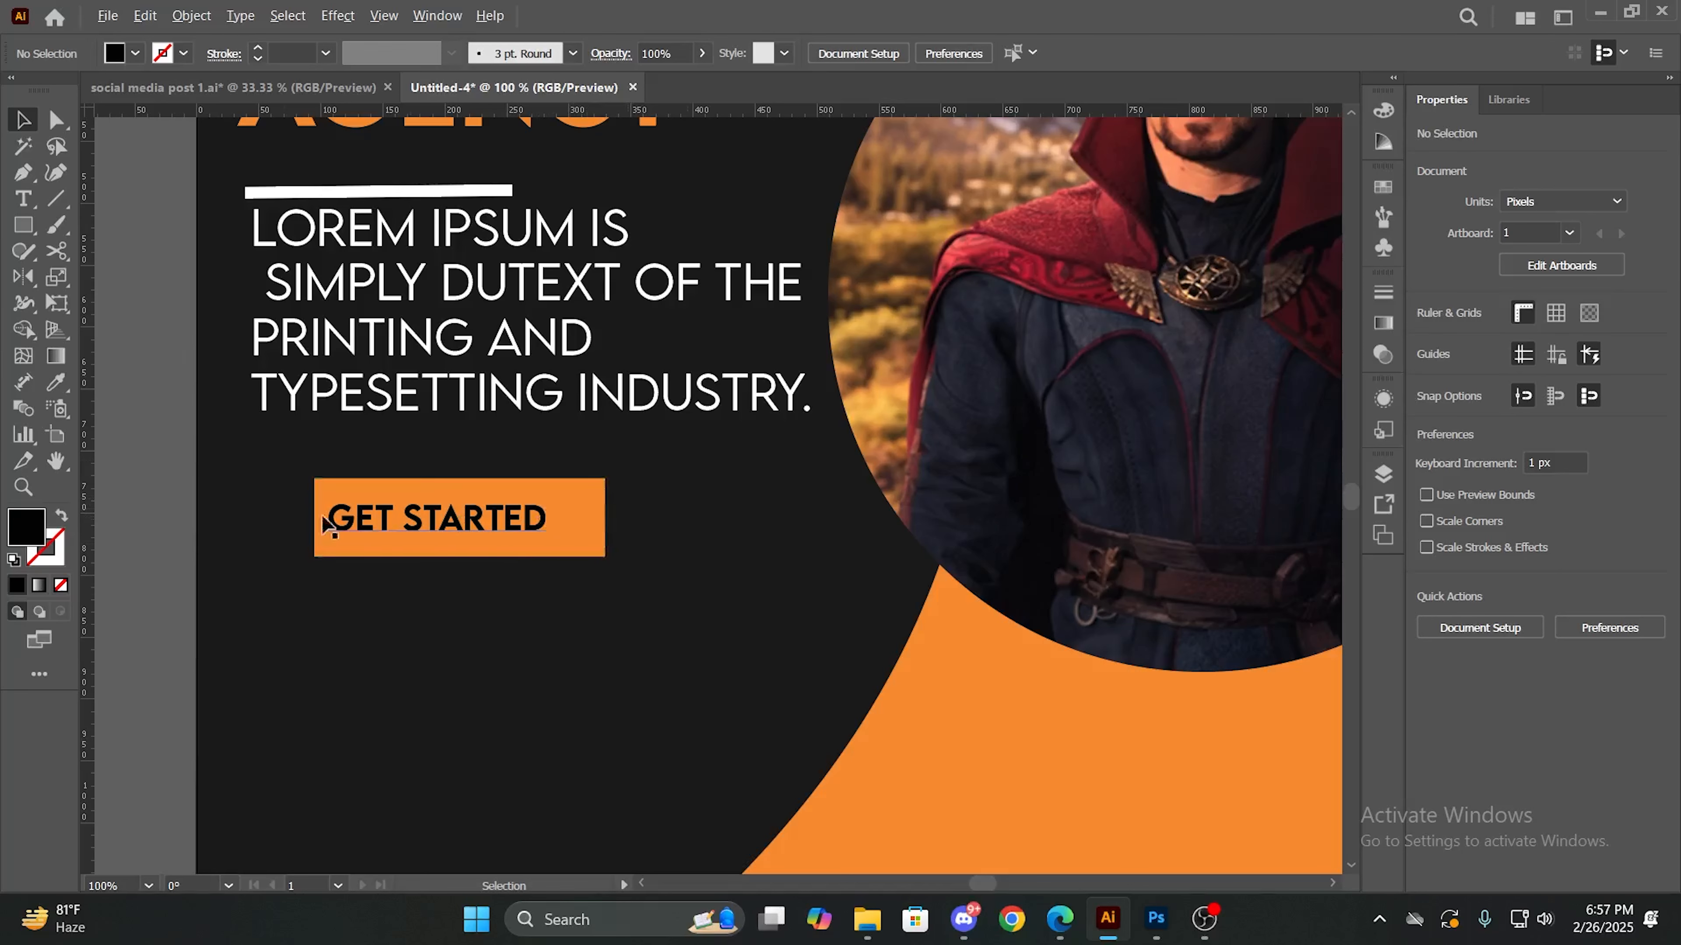
pyautogui.keyDown('alt'); pyautogui.click(23, 173); pyautogui.keyUp('alt')
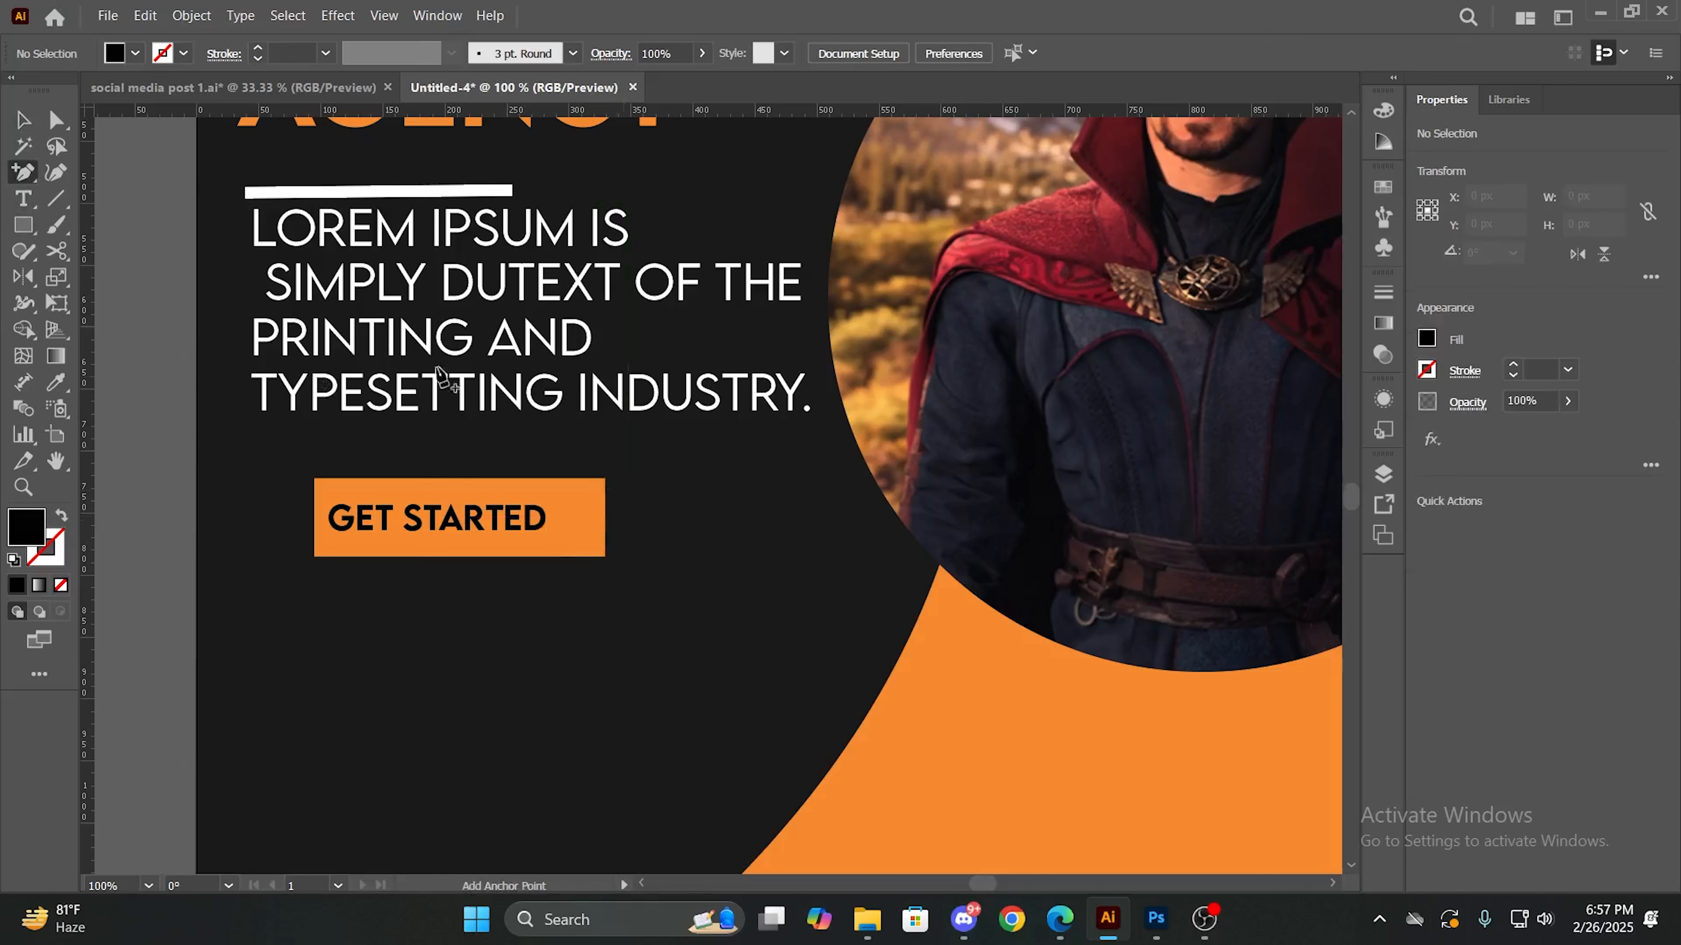
pyautogui.press('v')
pyautogui.click(127, 57)
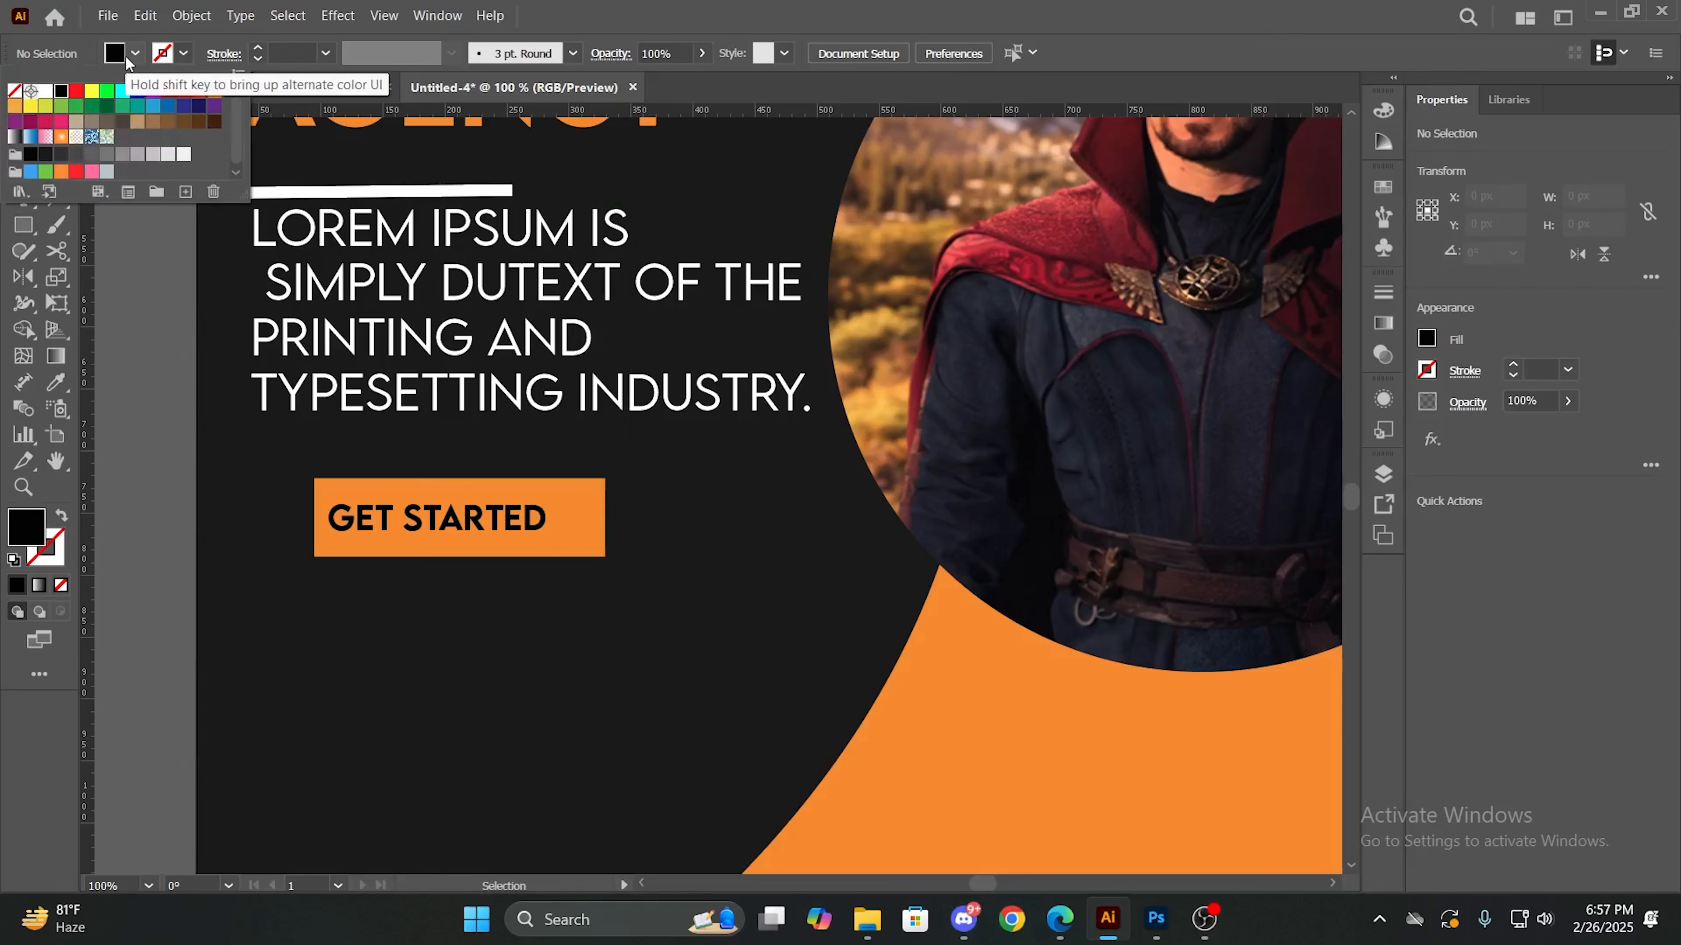
pyautogui.click(46, 92)
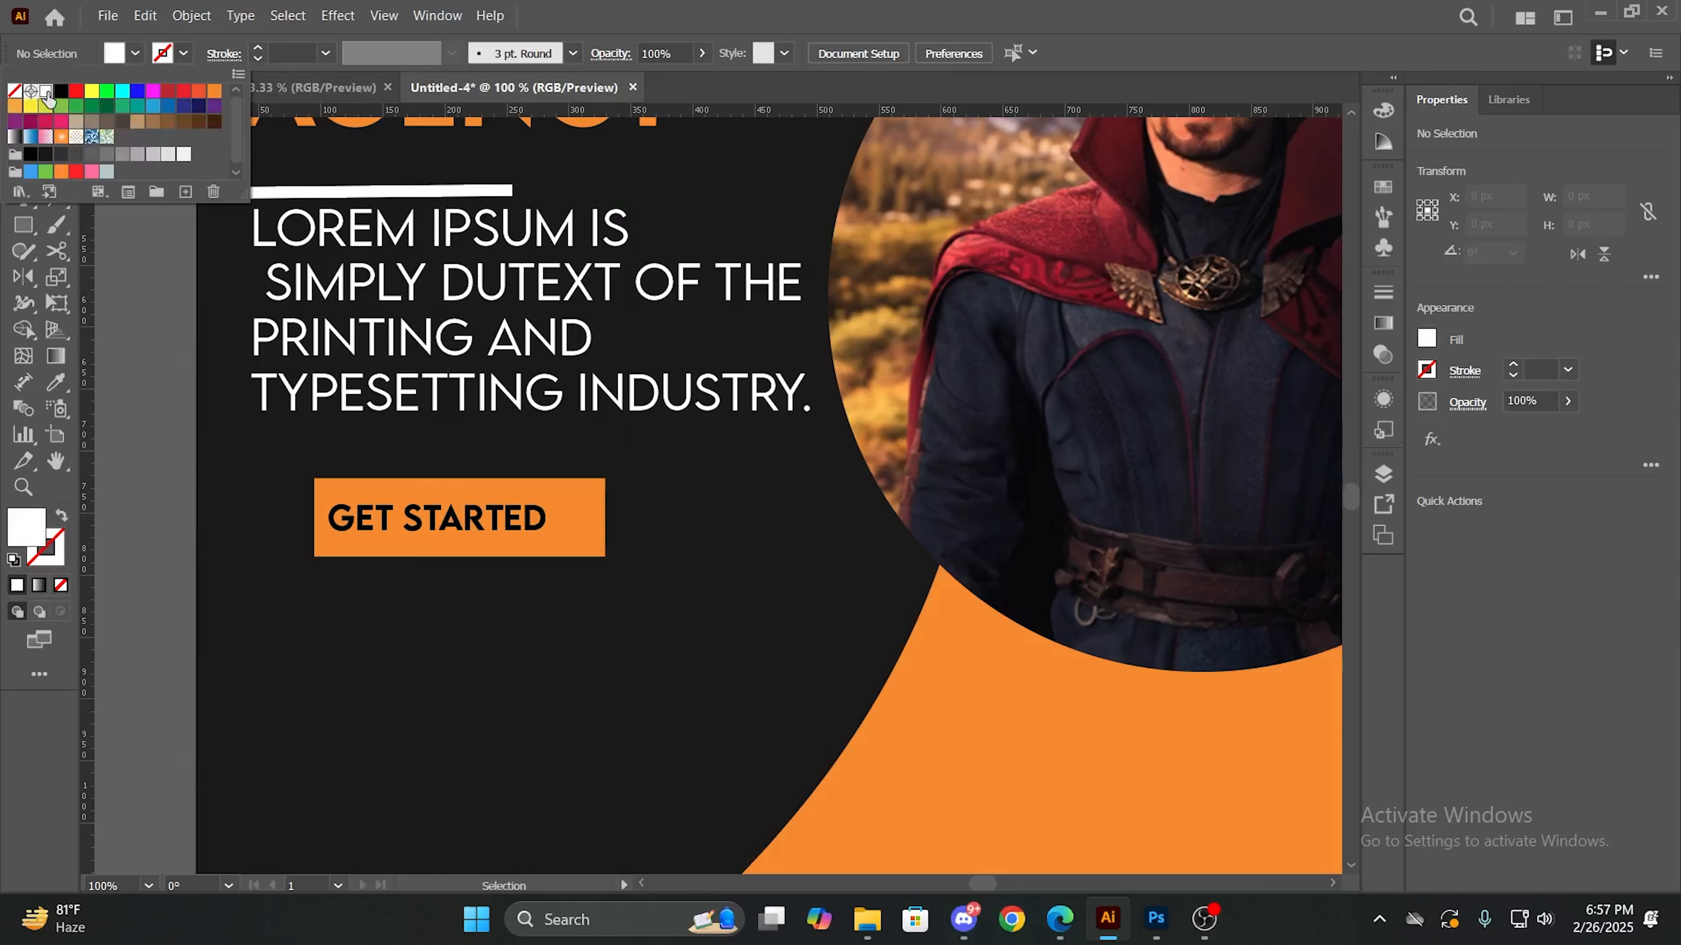
pyautogui.click(648, 495)
pyautogui.press('+')
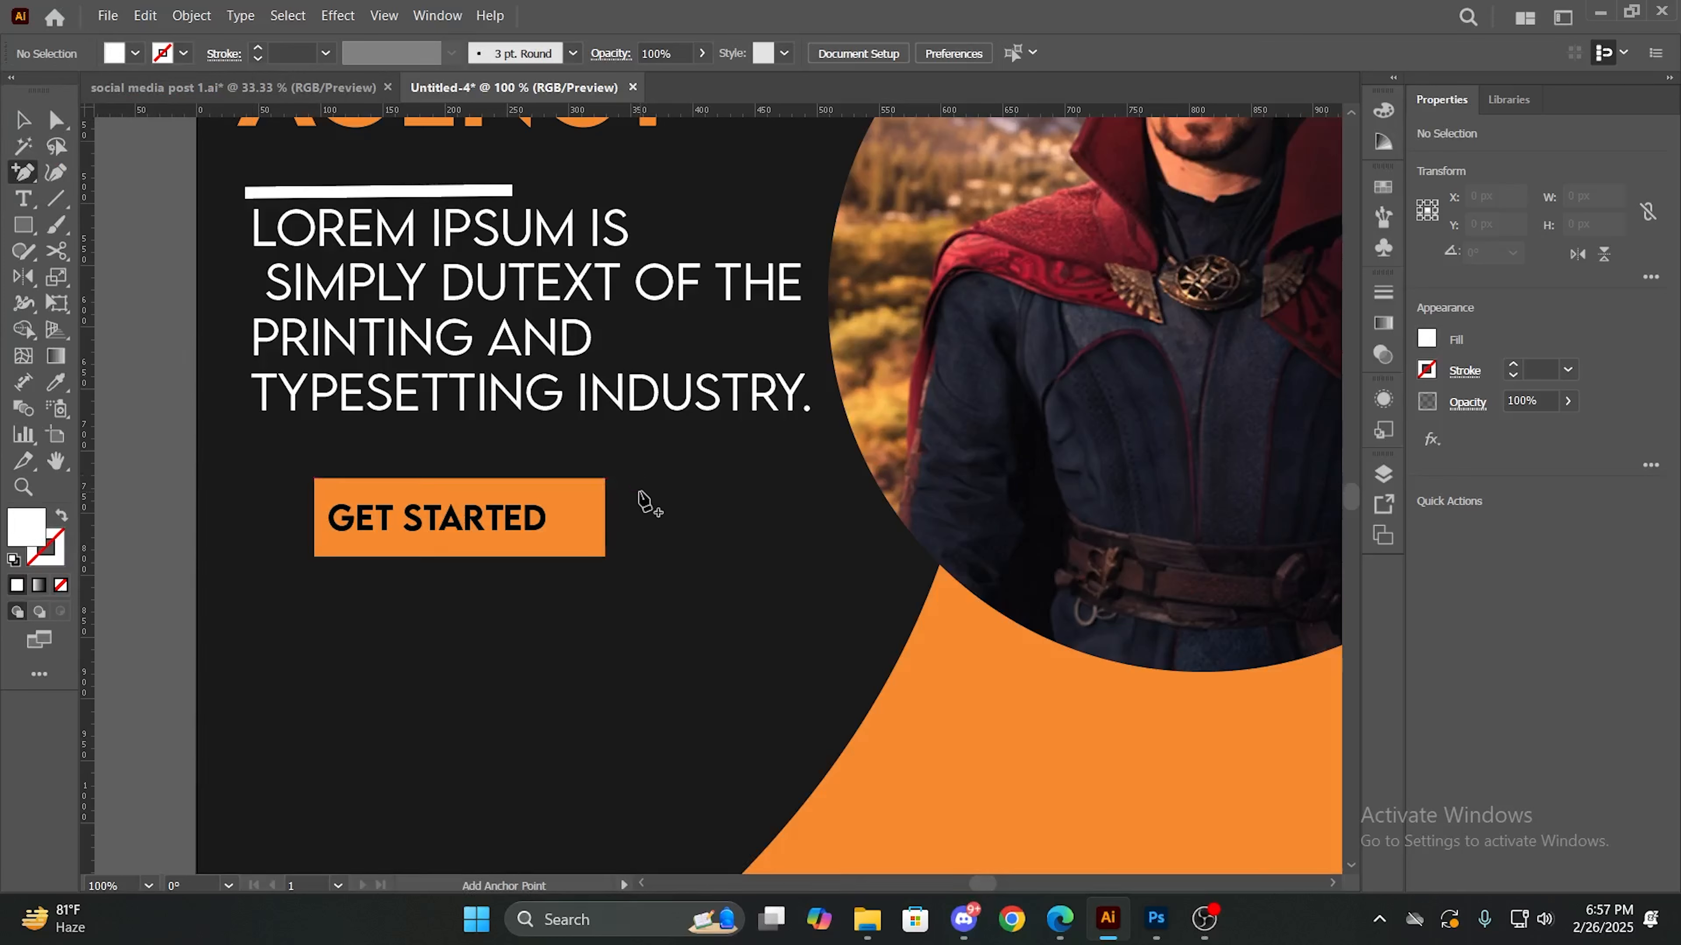
pyautogui.click(639, 494)
pyautogui.press('Return')
pyautogui.click(643, 491)
pyautogui.click(714, 486)
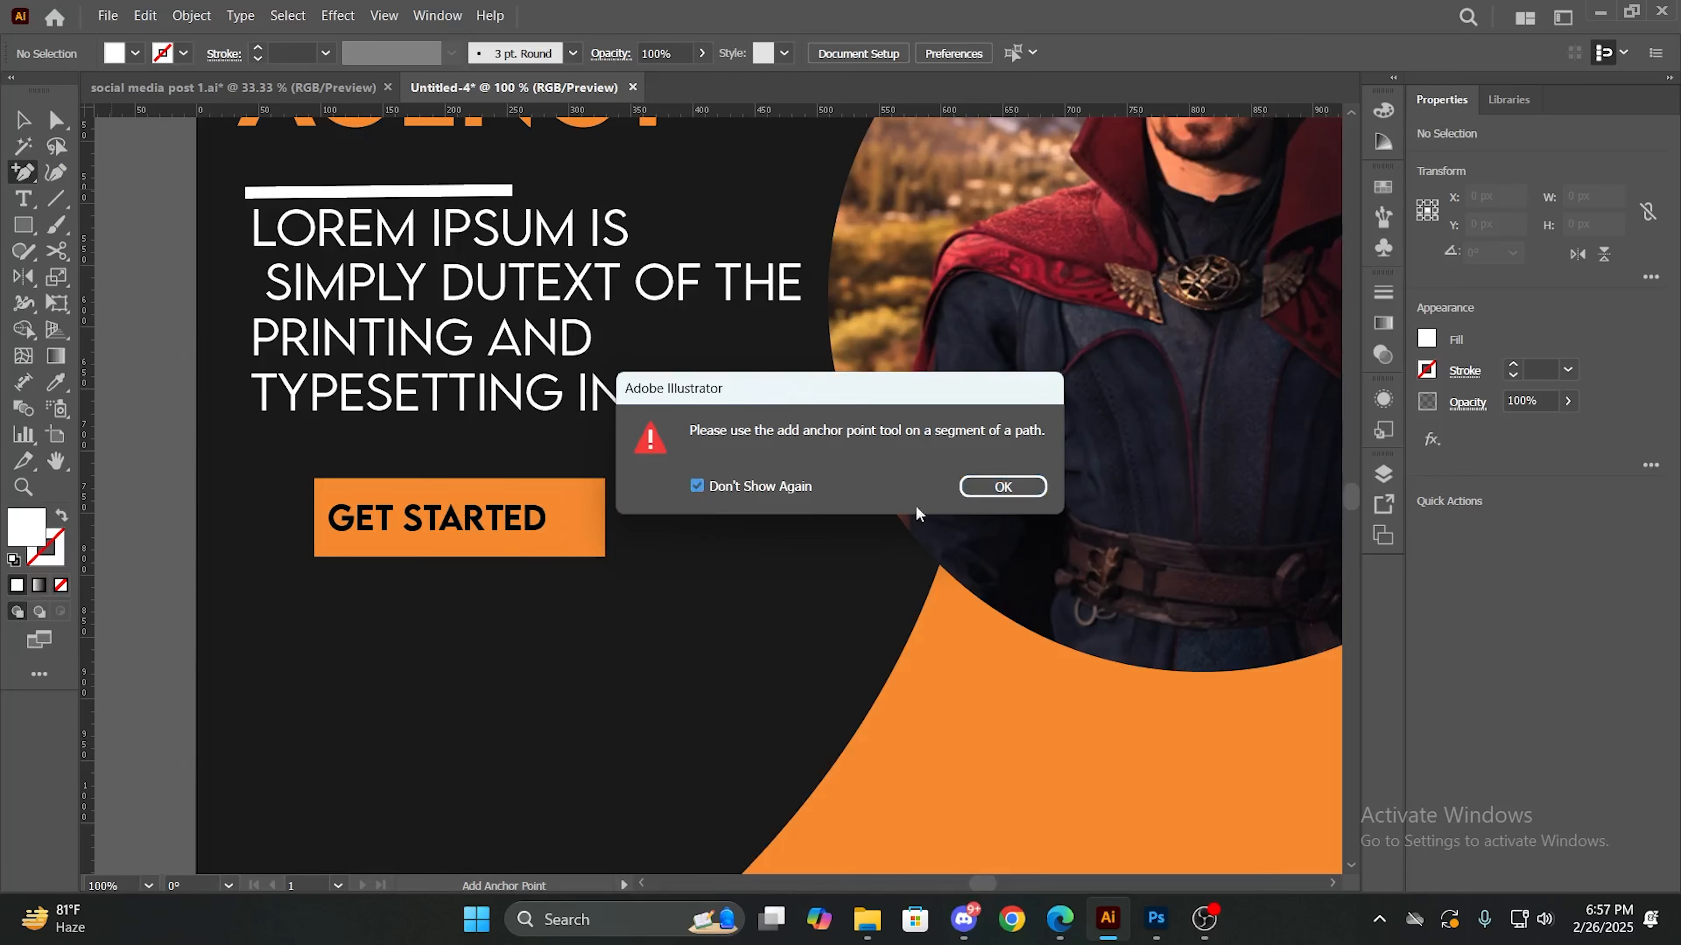
pyautogui.click(1001, 494)
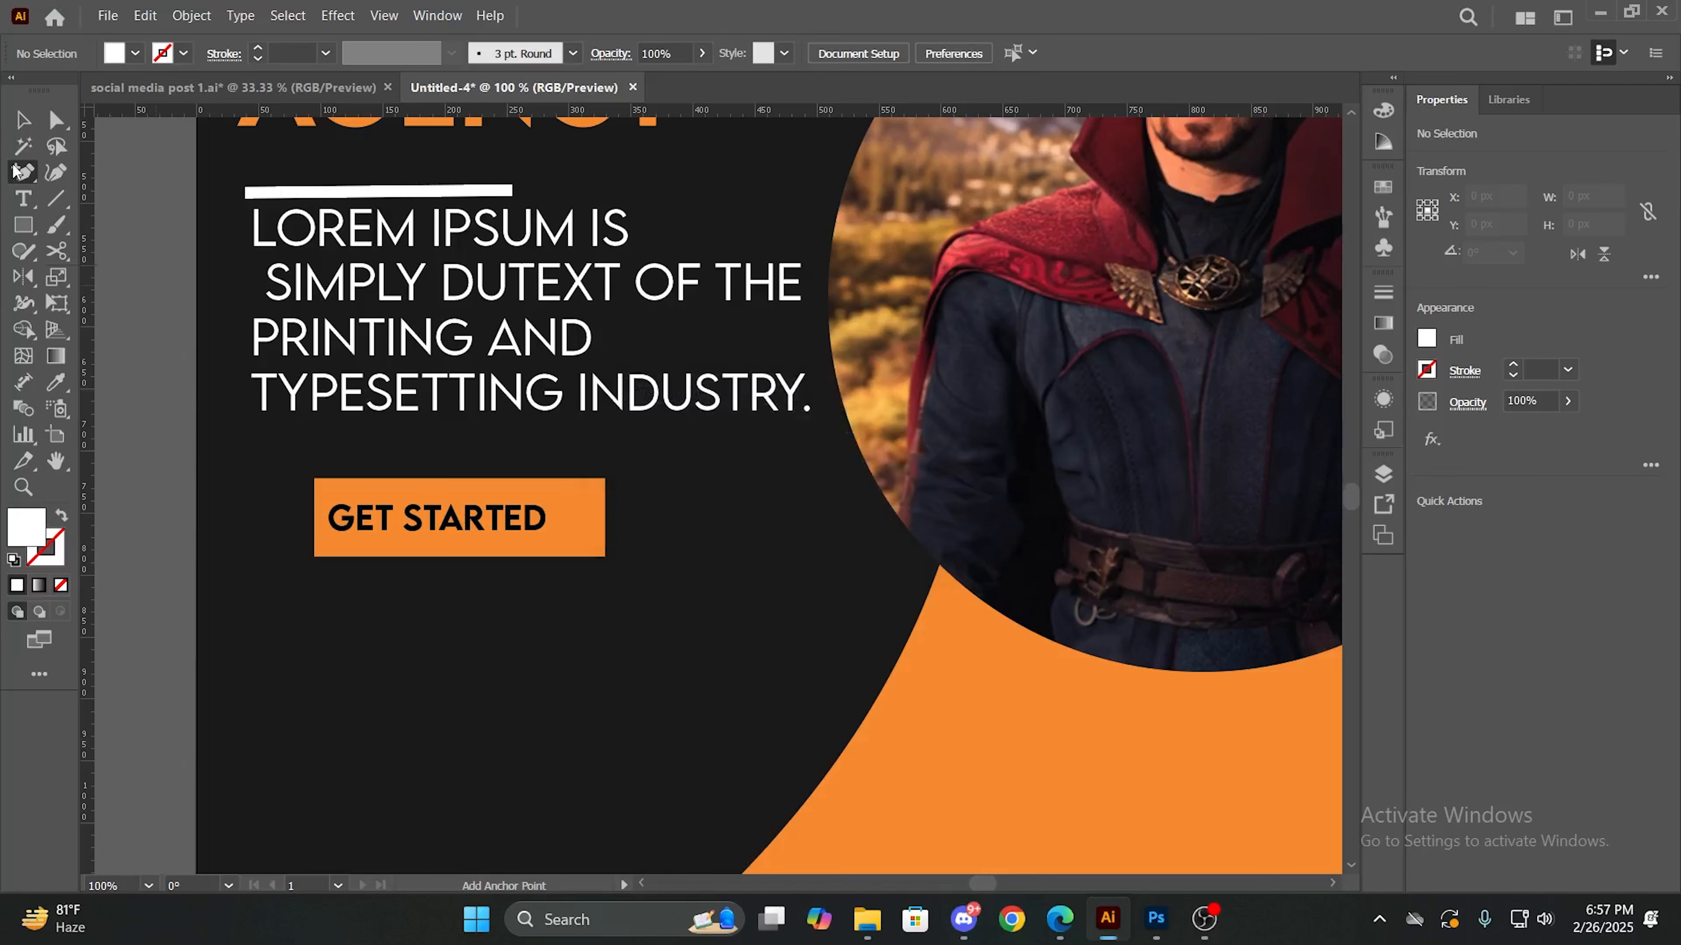
# - Draw a closed white triangle about 34 px wide and high, pointing right, beside the orange rectangle with the Pen tool
pyautogui.moveTo(15, 171); pyautogui.dragTo(76, 172)
pyautogui.click(644, 488)
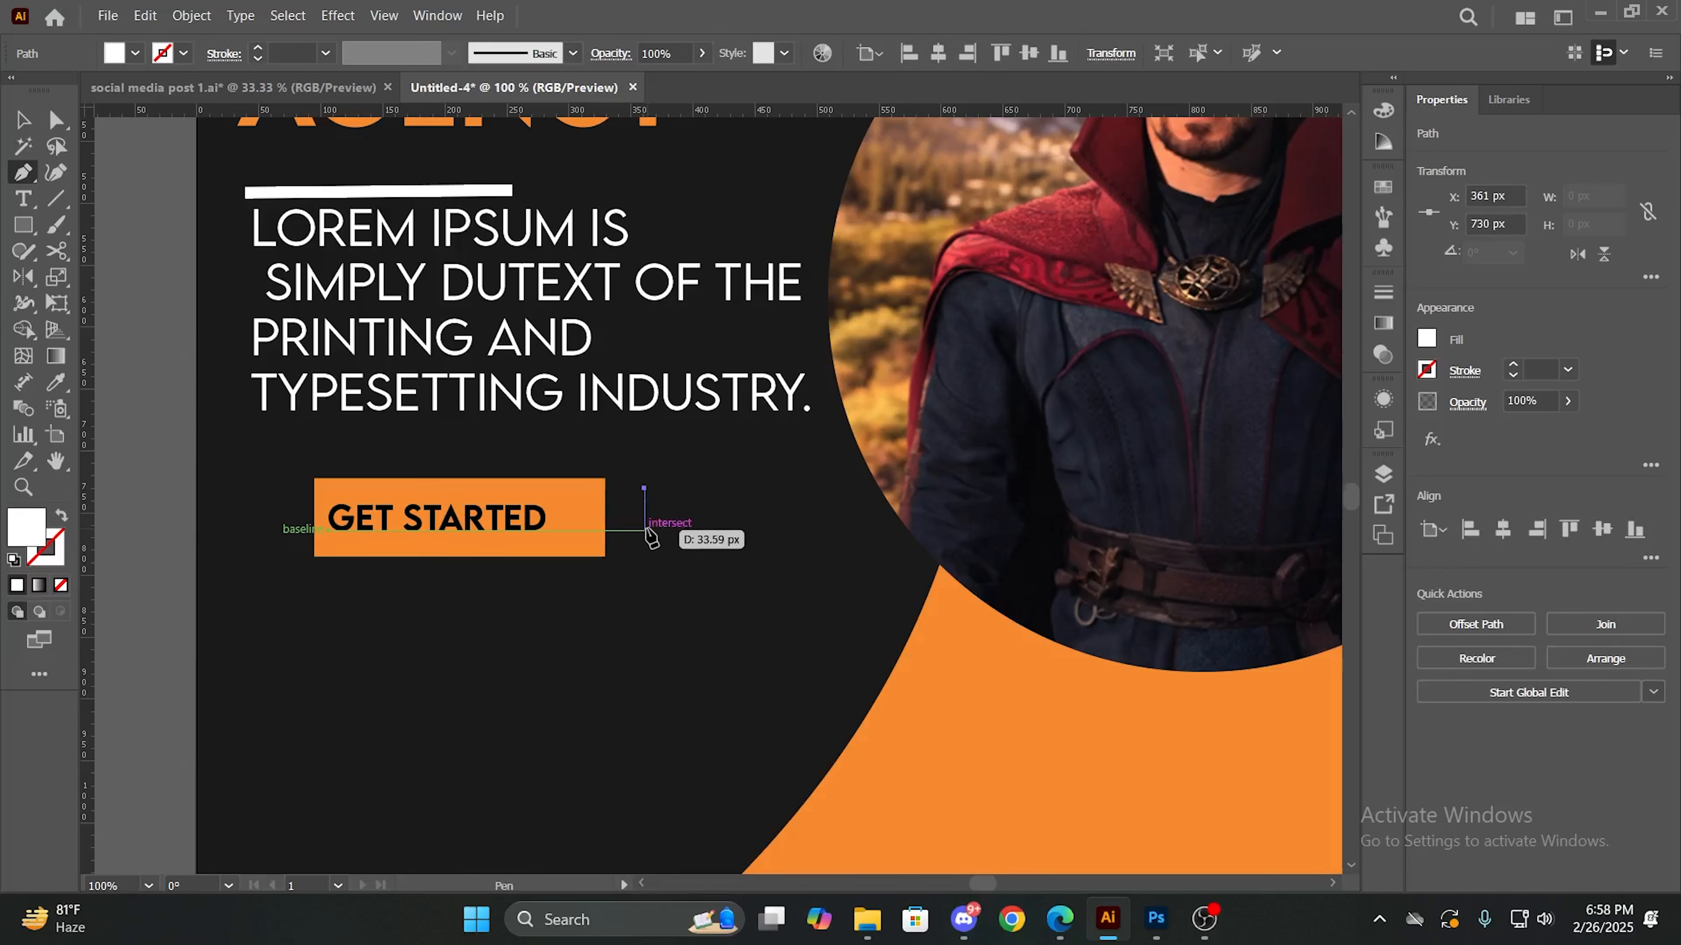
pyautogui.click(644, 529)
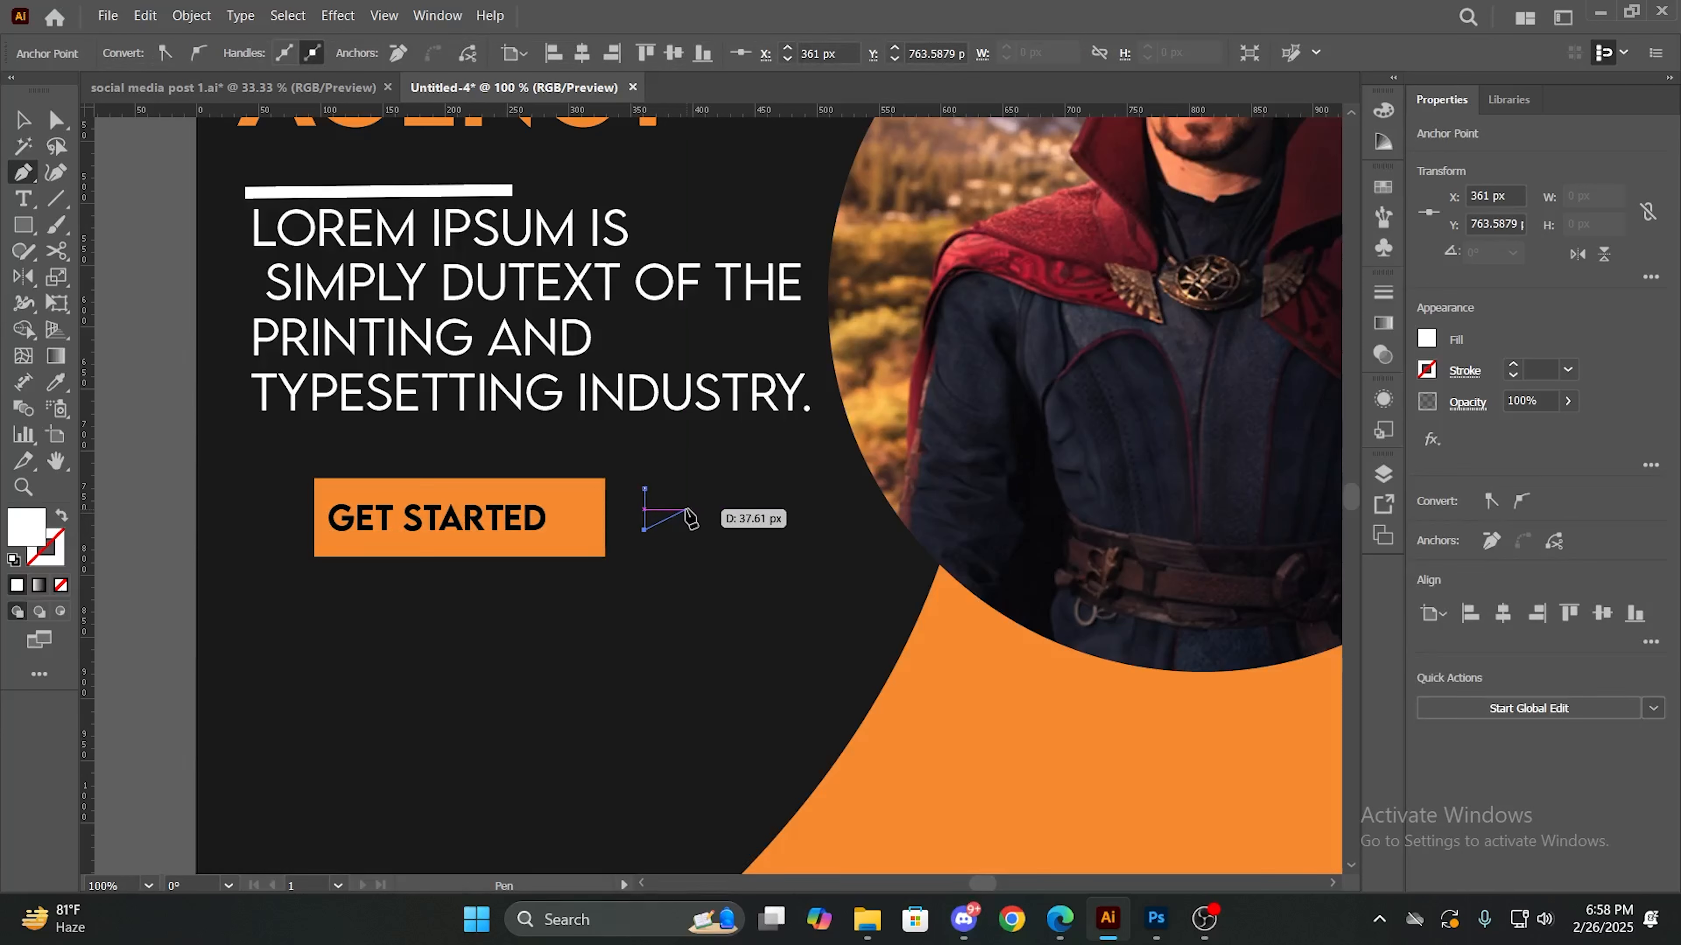
pyautogui.click(682, 508)
pyautogui.click(644, 489)
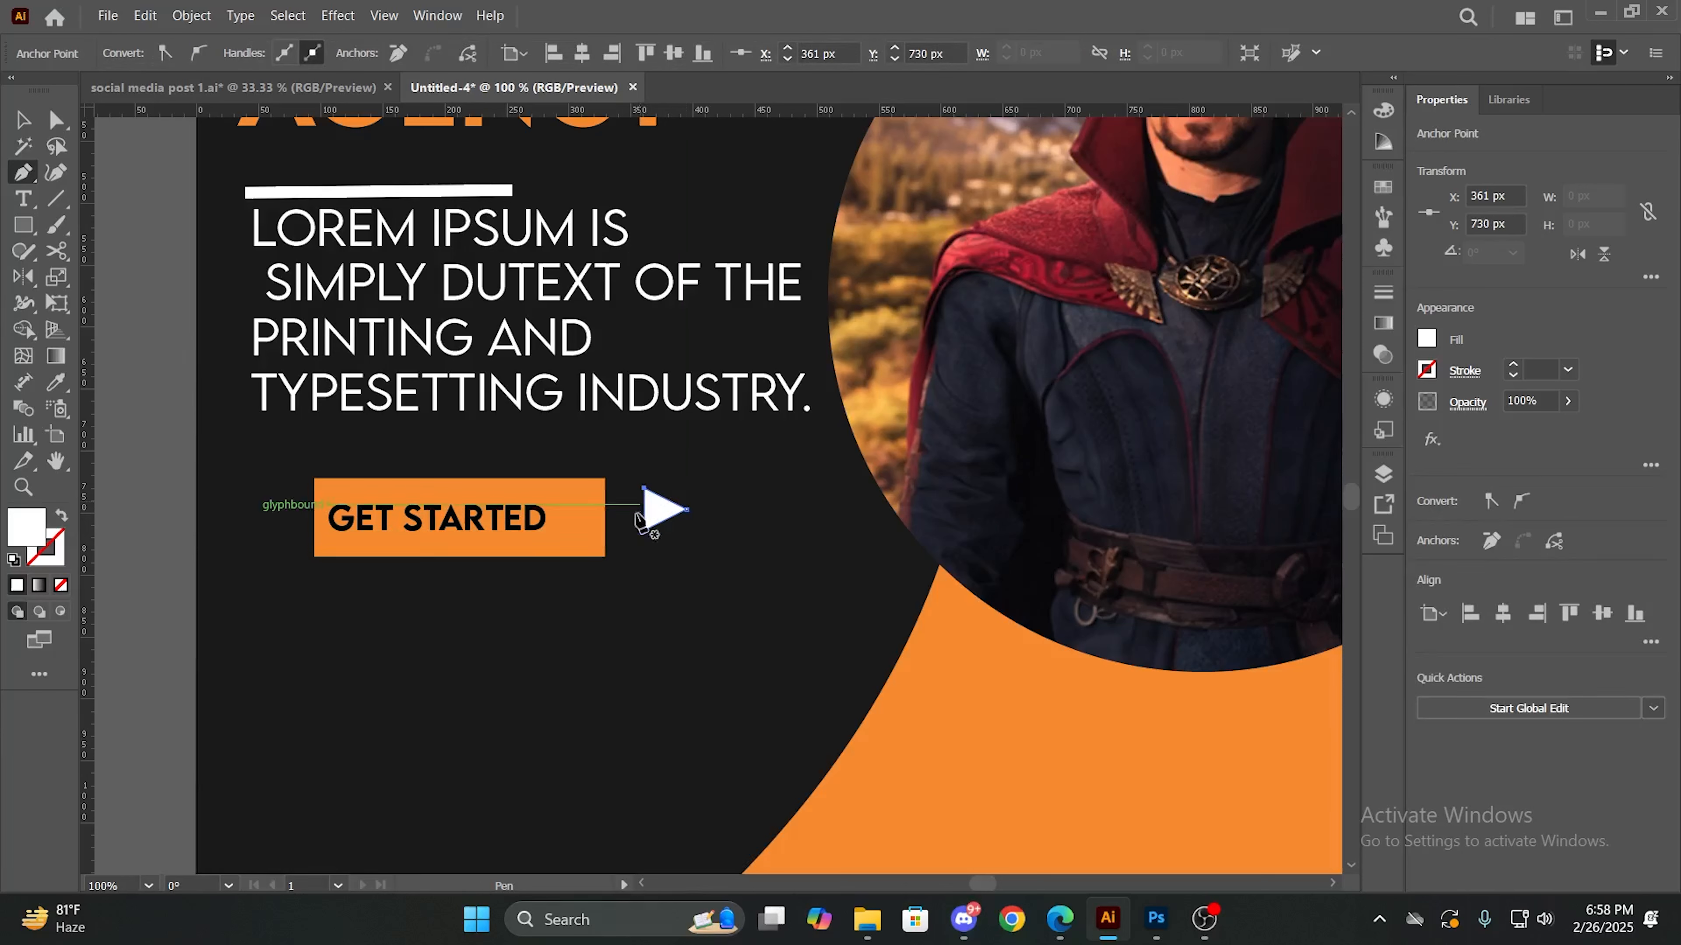
# - Pick a near-white fill color for the triangle in the Color Picker
pyautogui.doubleClick(35, 538)
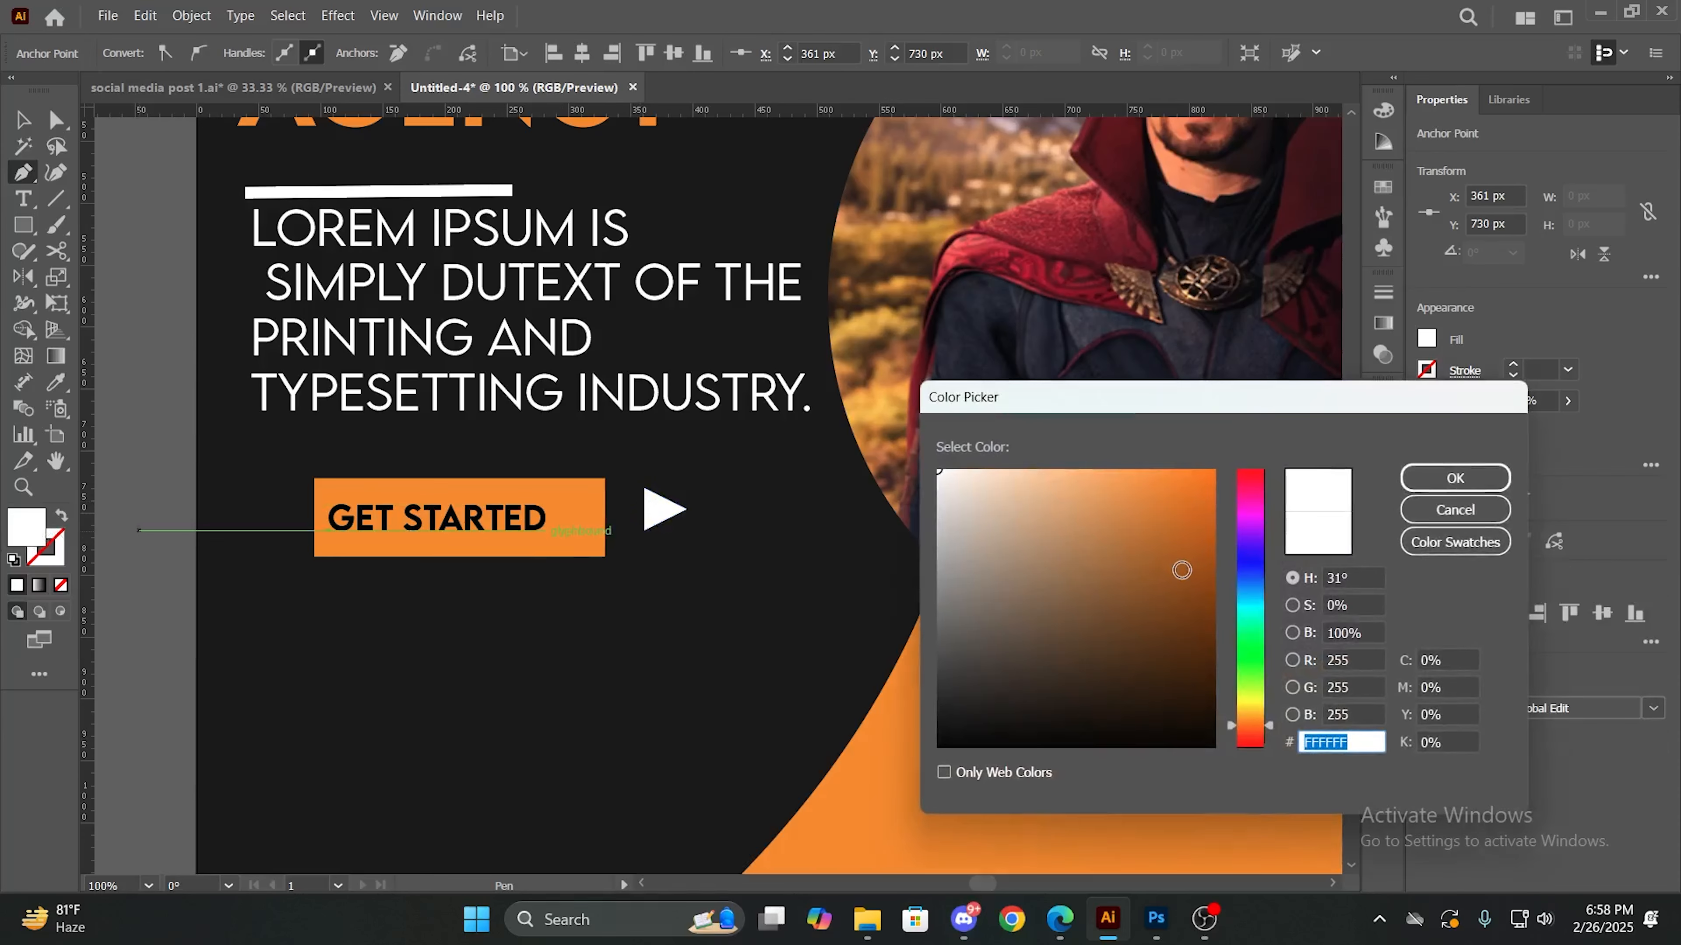
pyautogui.moveTo(1182, 570)
pyautogui.mouseDown()
pyautogui.moveTo(1144, 567)
pyautogui.moveTo(983, 694)
pyautogui.moveTo(939, 473)
pyautogui.mouseUp()
pyautogui.click(1455, 478)
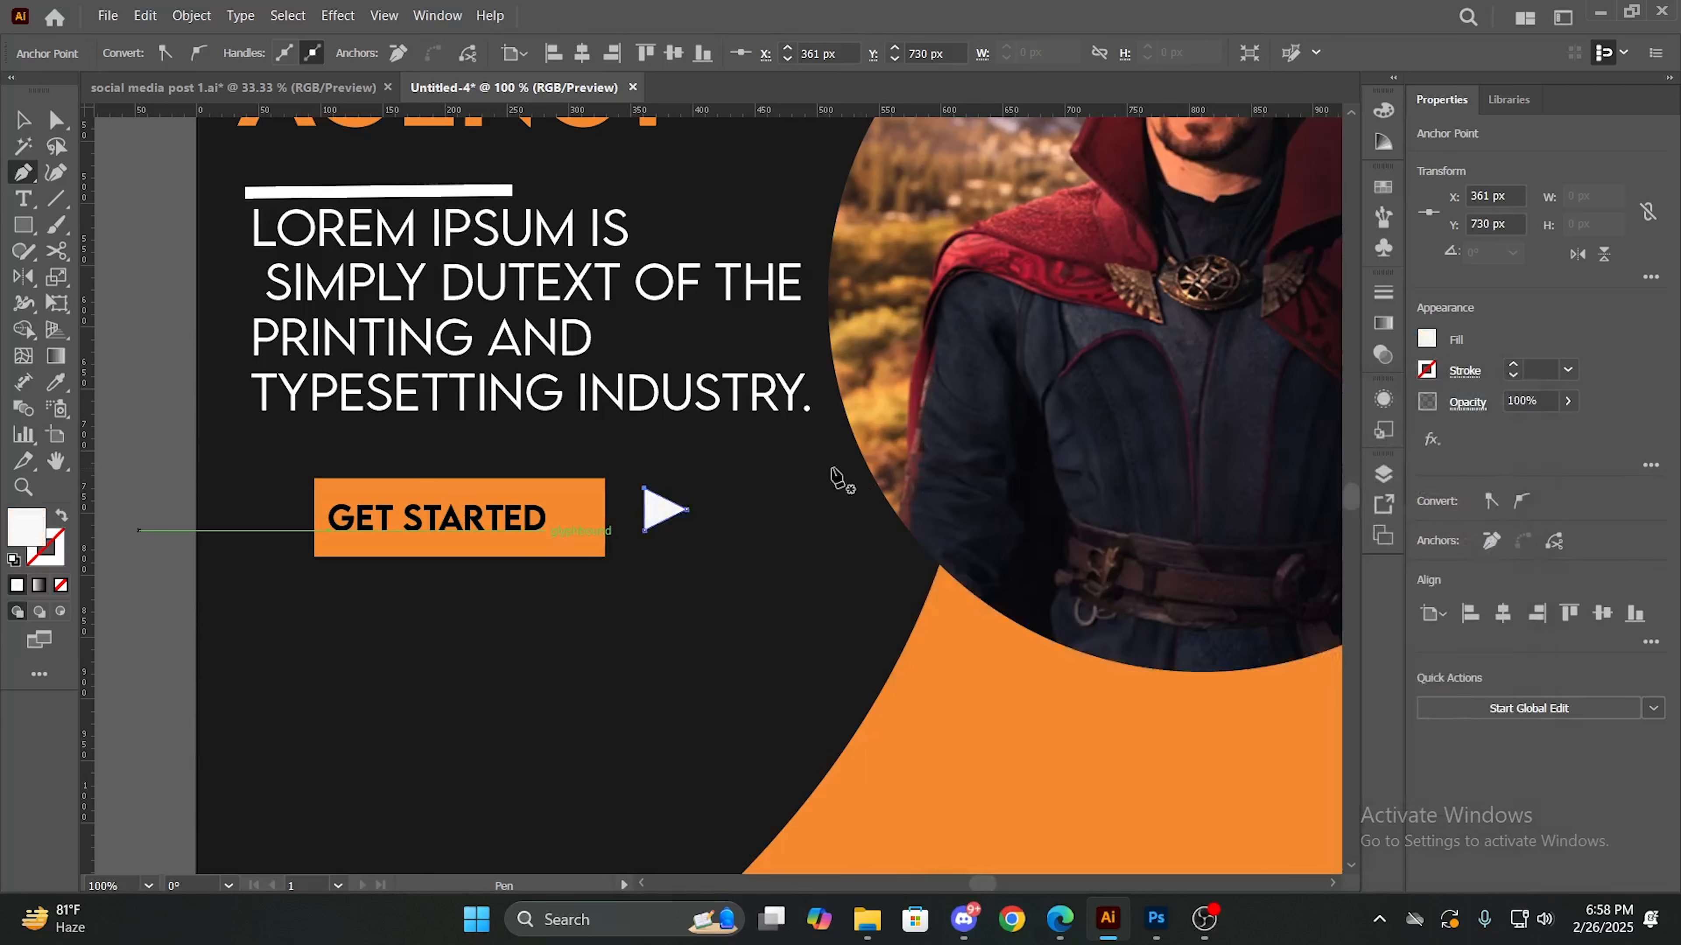
# - Move the triangle onto the orange rectangle just after the GET STARTED text and fill it with black
pyautogui.press('v')
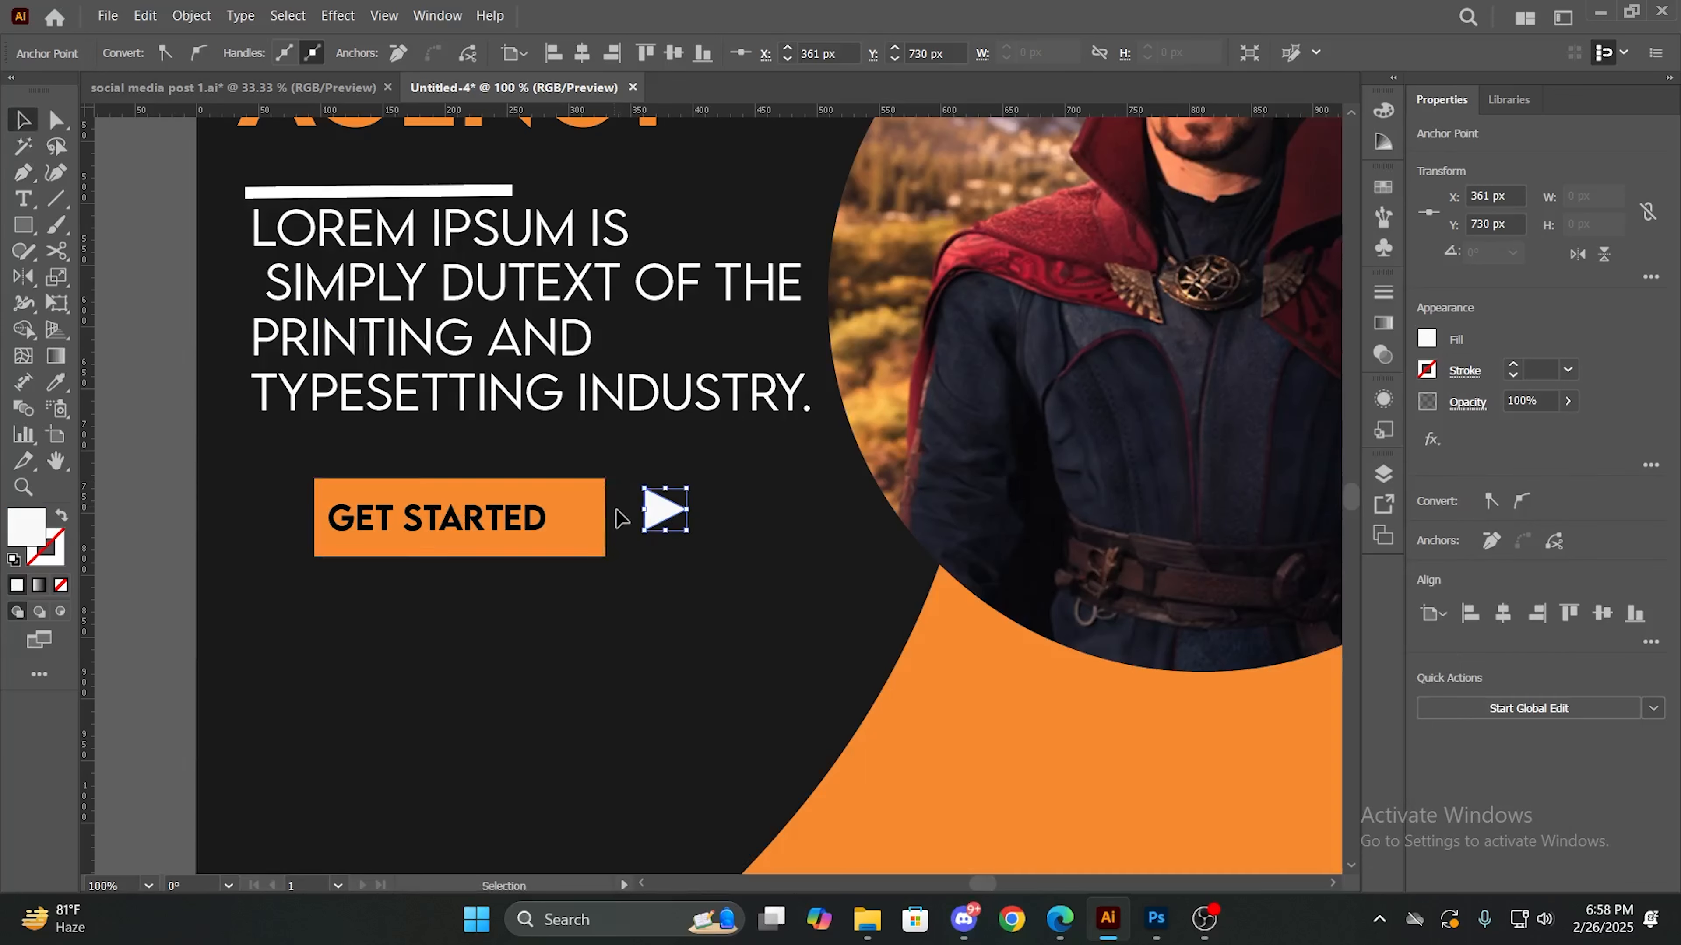
pyautogui.moveTo(671, 526); pyautogui.dragTo(575, 525)
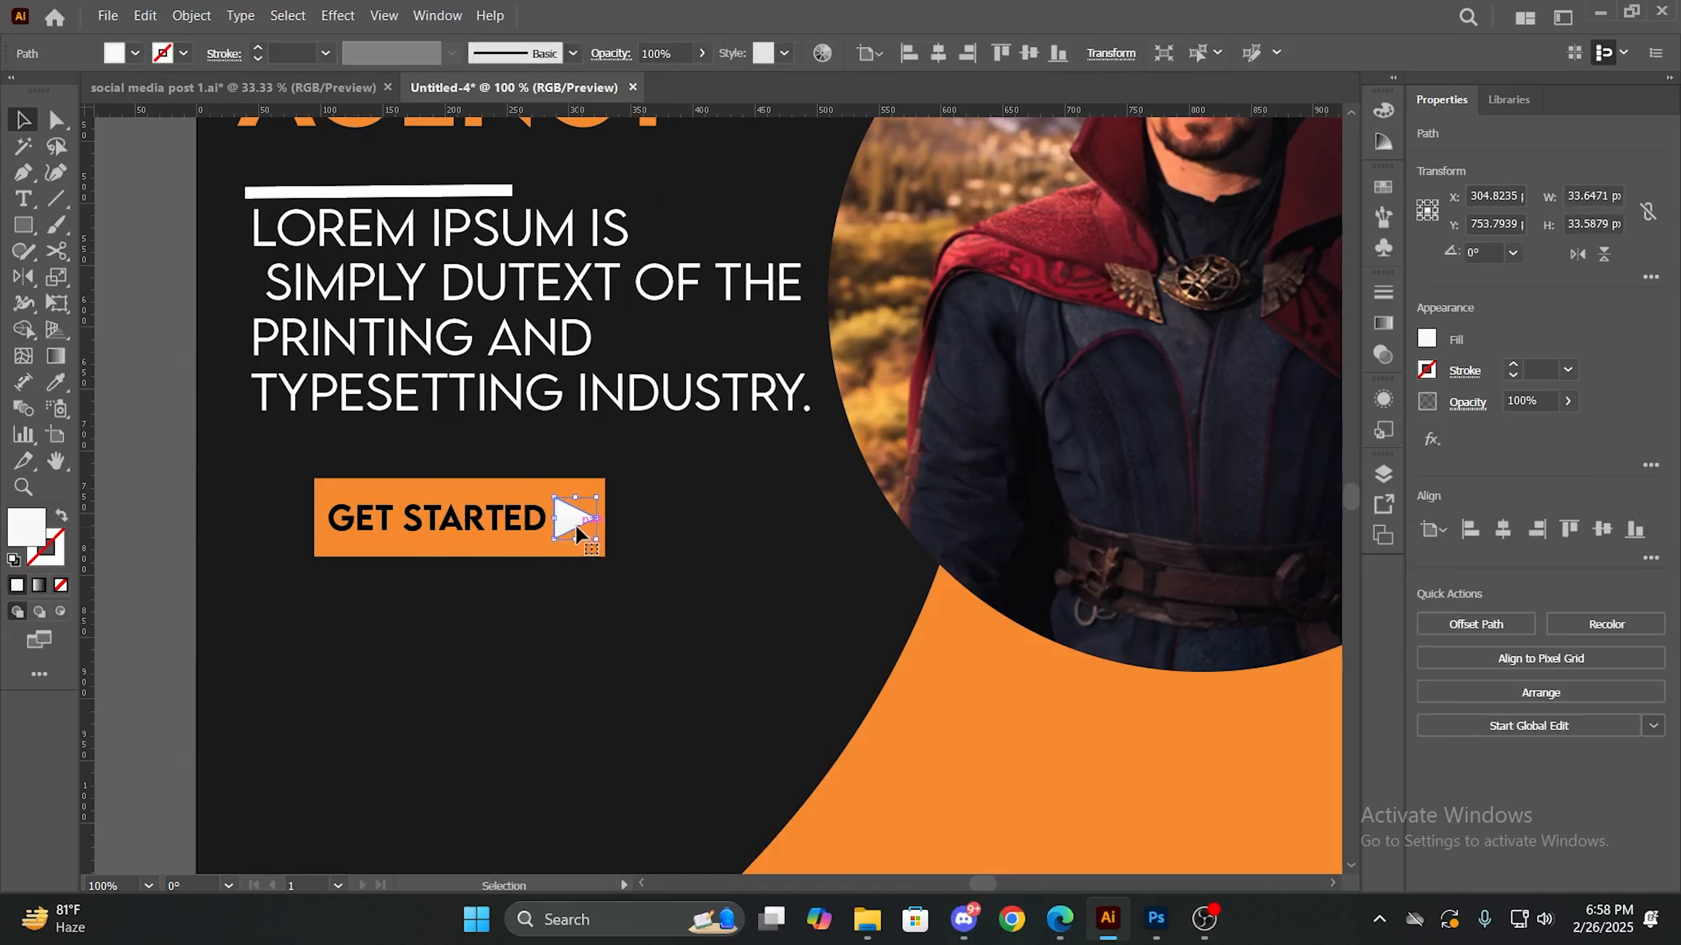
pyautogui.click(135, 53)
pyautogui.click(60, 91)
pyautogui.click(579, 579)
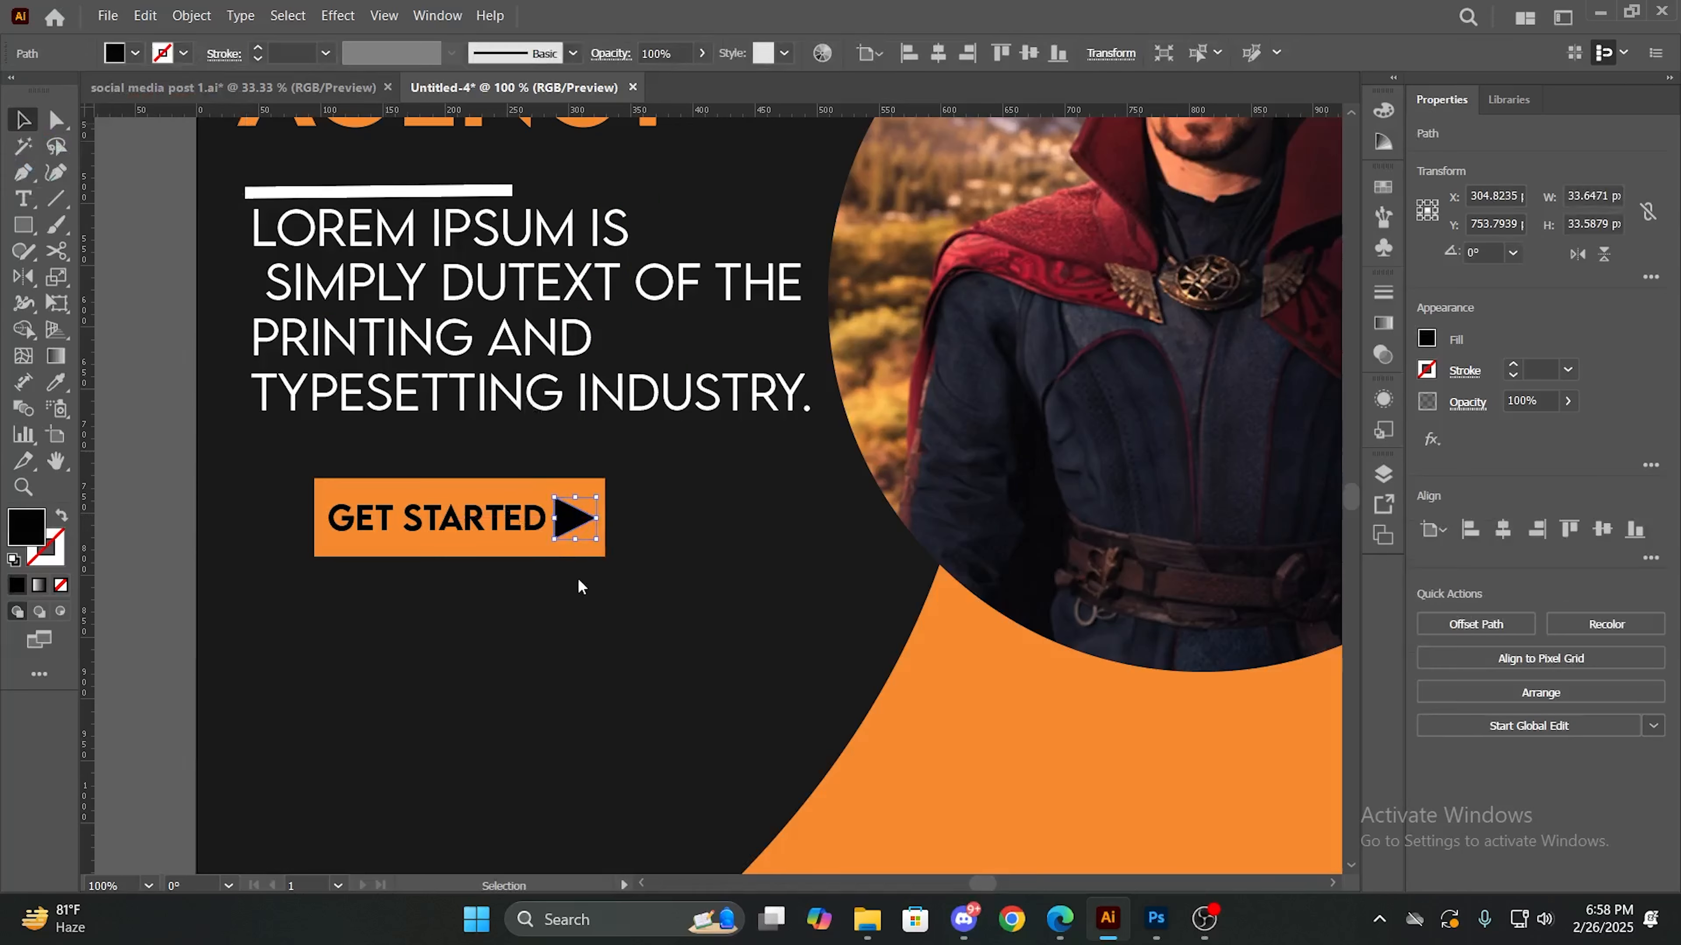
pyautogui.click(591, 591)
# - Scale the black triangle down slightly so it fits beside the GET STARTED text, and deselect it
pyautogui.click(571, 519)
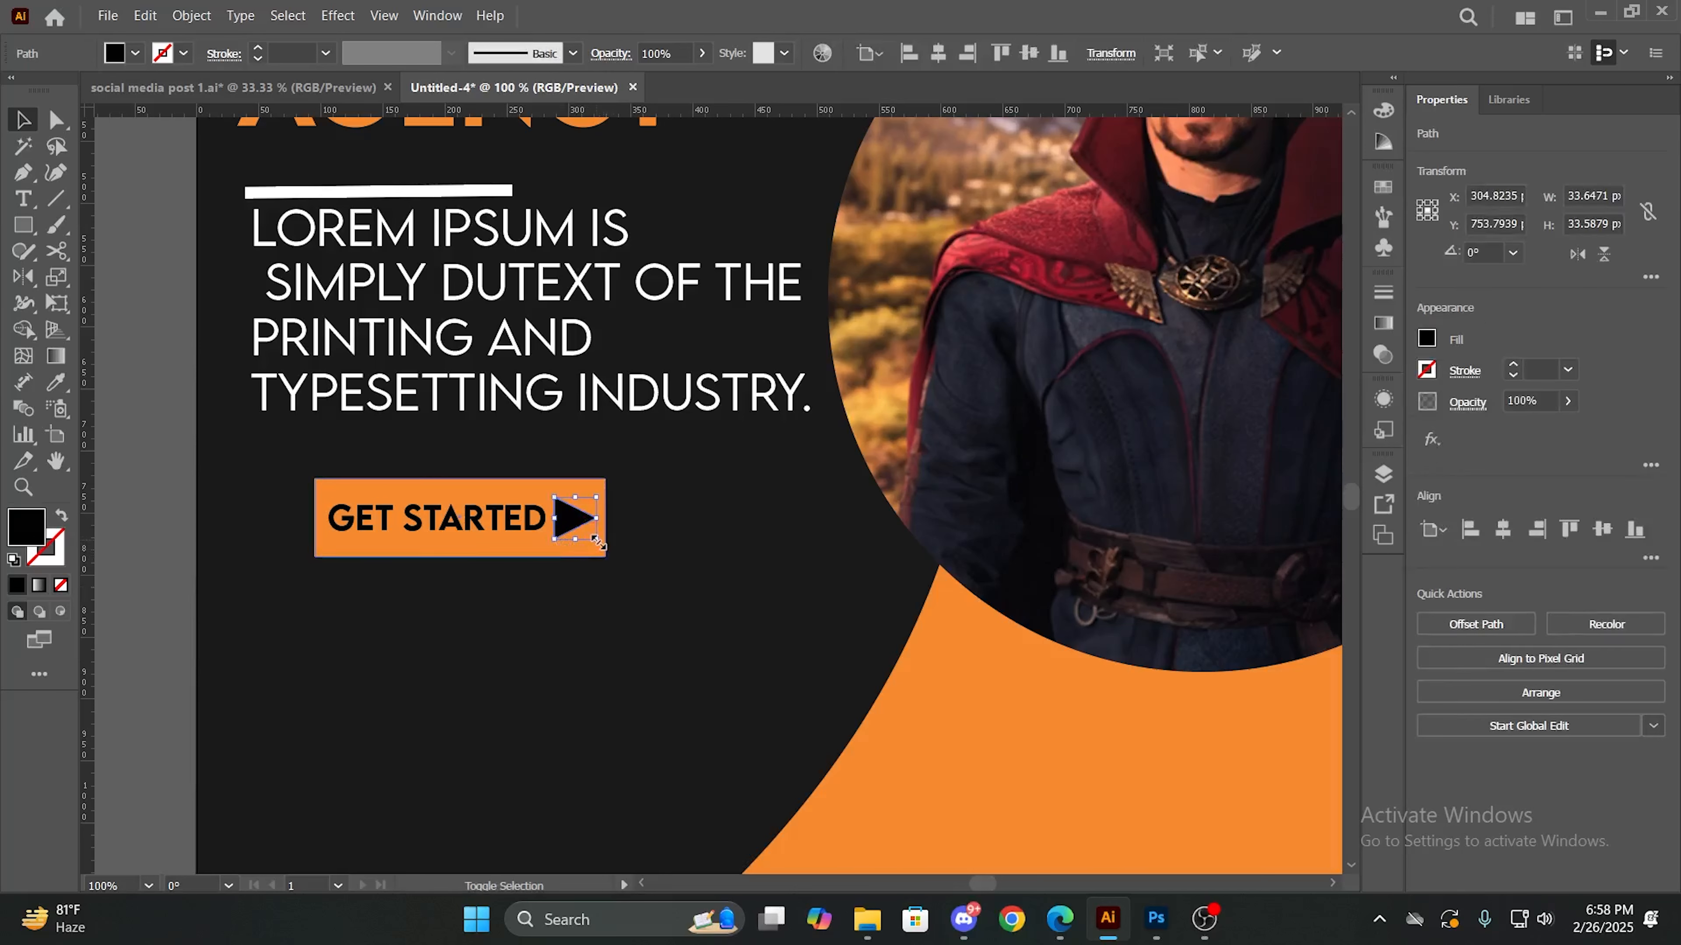
pyautogui.moveTo(594, 539); pyautogui.dragTo(584, 518)
pyautogui.click(607, 601)
pyautogui.click(551, 635)
# - Duplicate the GET STARTED text just below the orange button and fill the copy with white
pyautogui.scroll(-2, 544, 621)
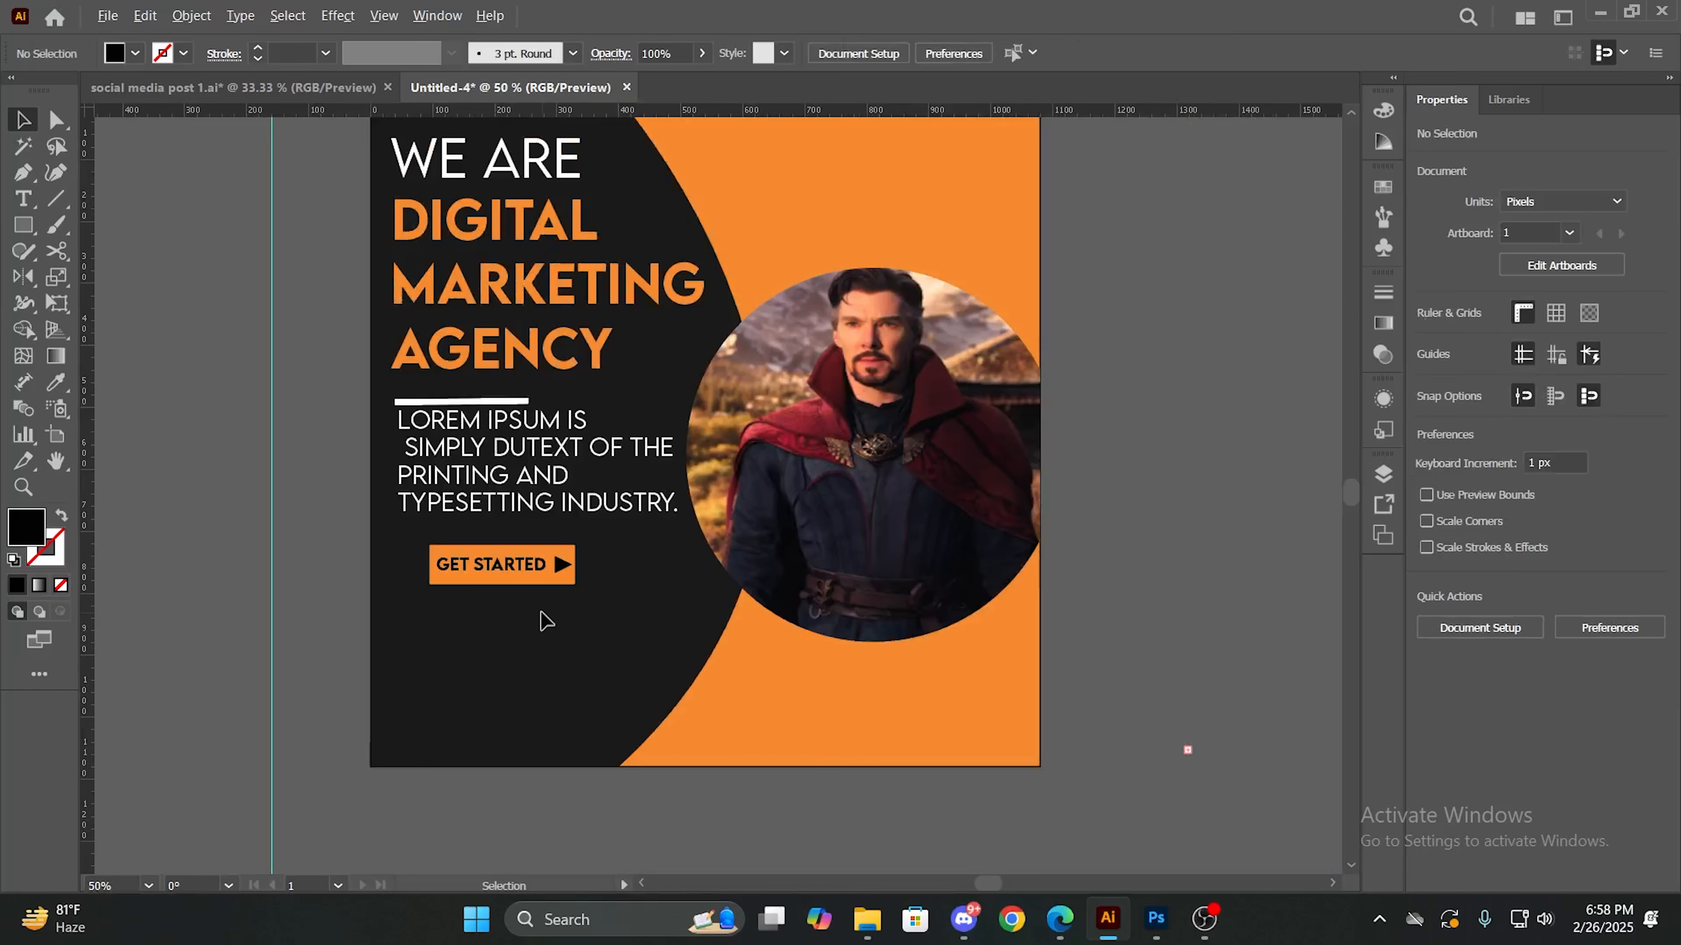
pyautogui.scroll(3, 544, 582)
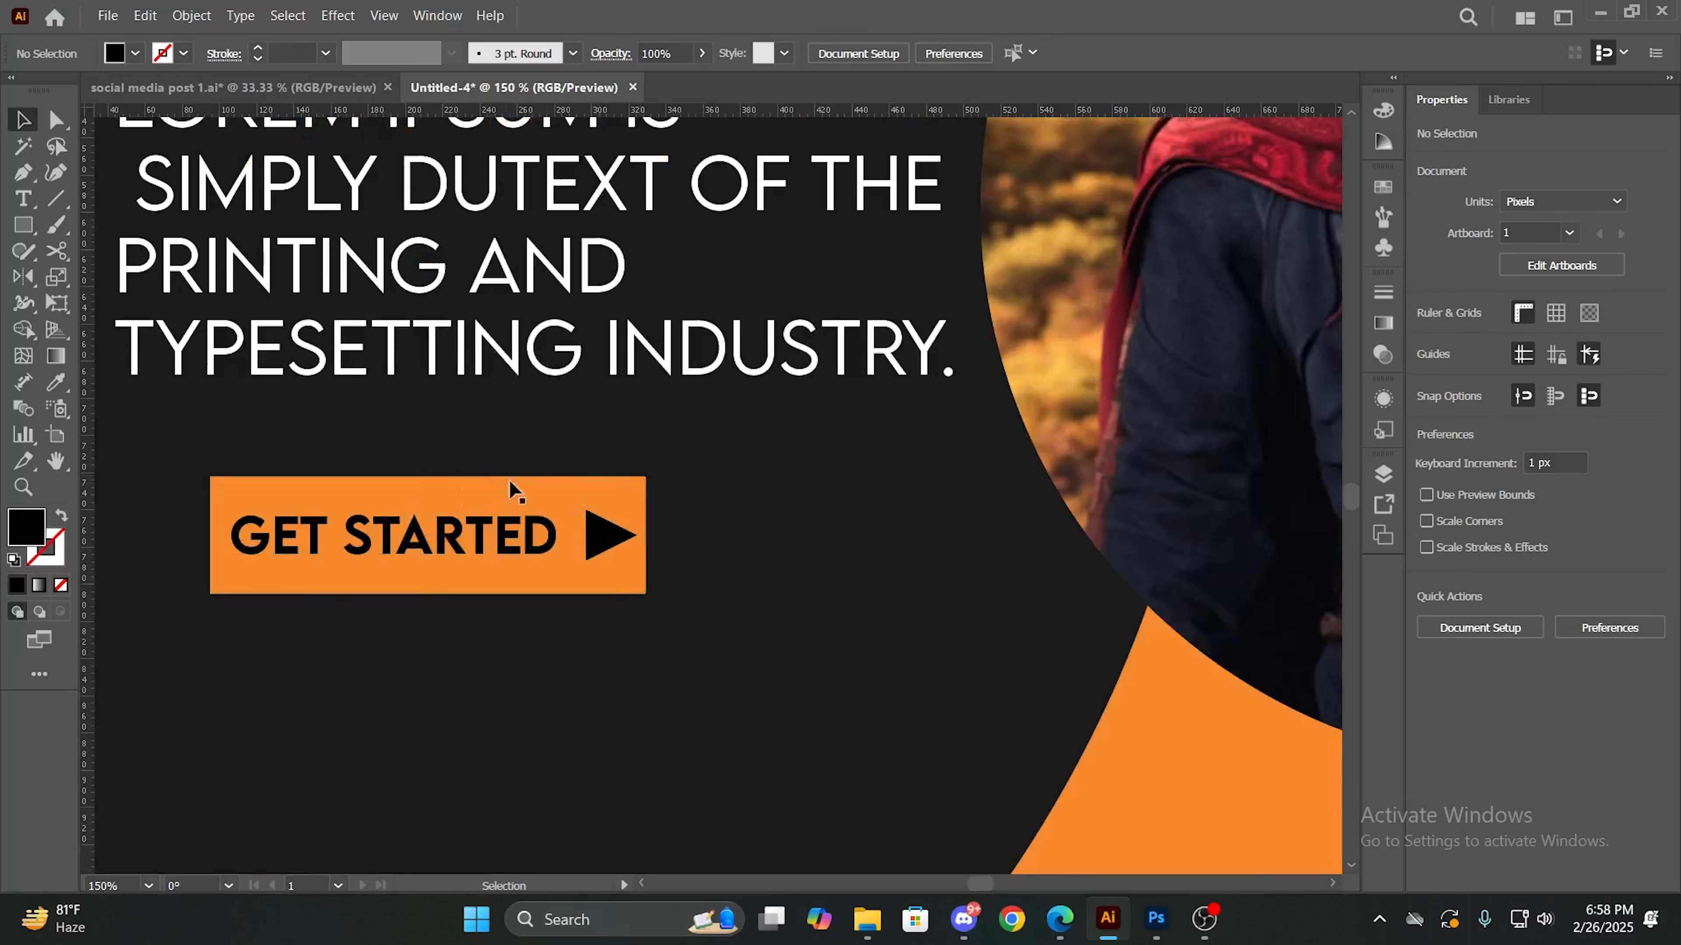
pyautogui.scroll(-2, 701, 547)
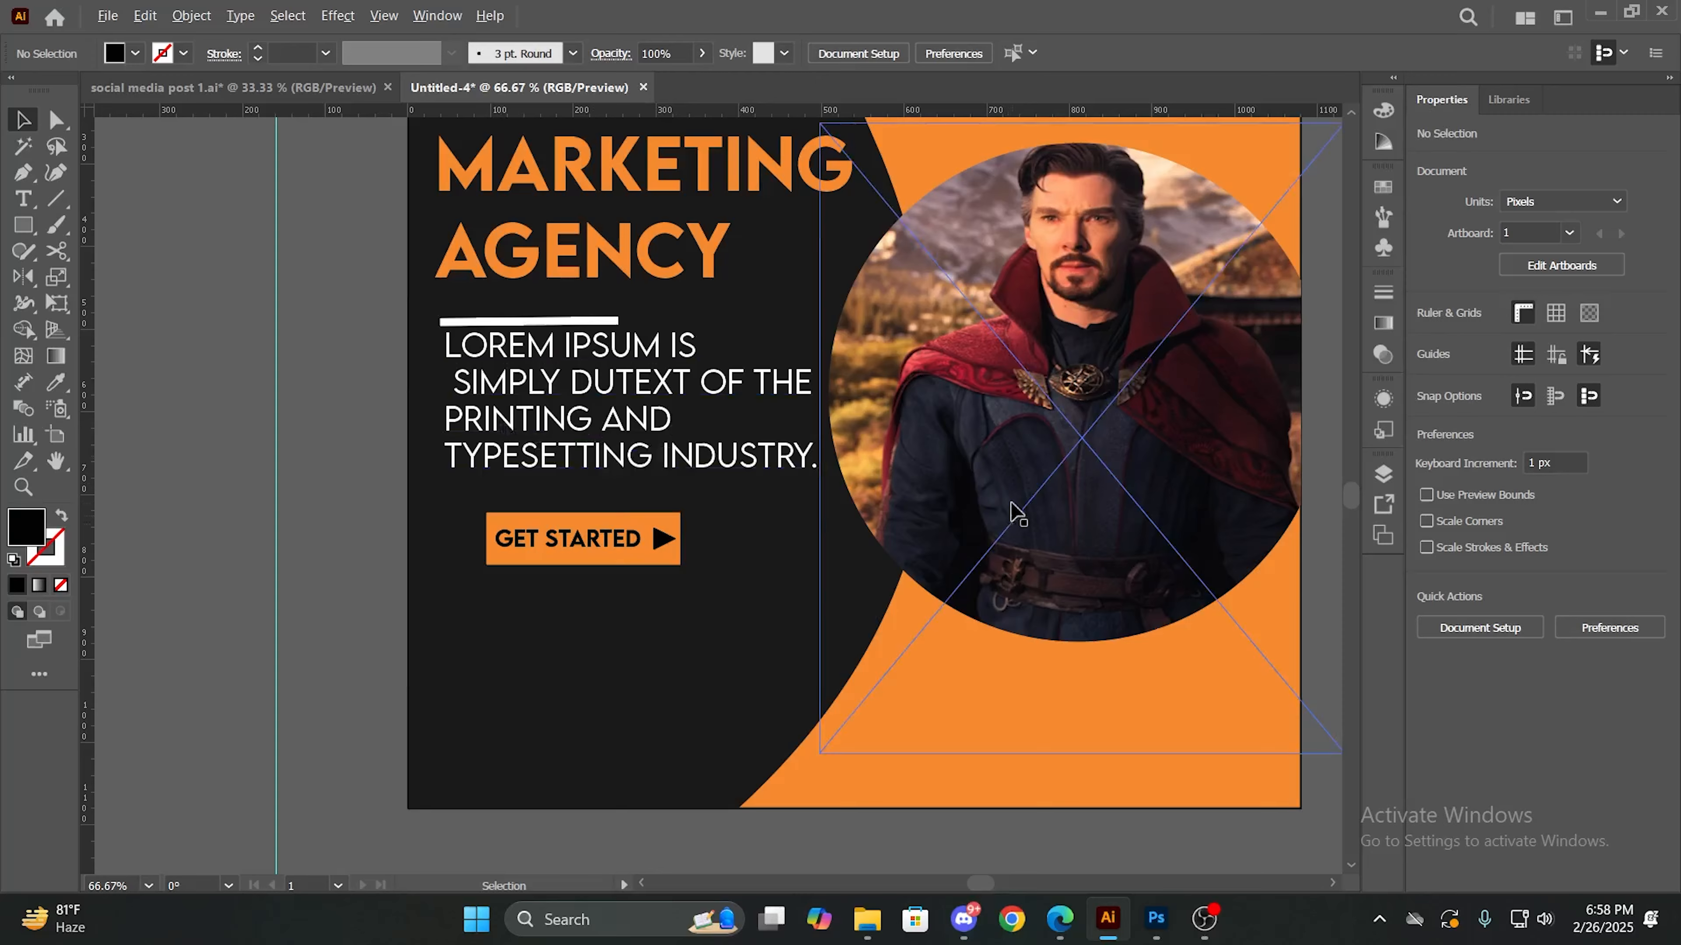
pyautogui.moveTo(1001, 449); pyautogui.dragTo(819, 537)
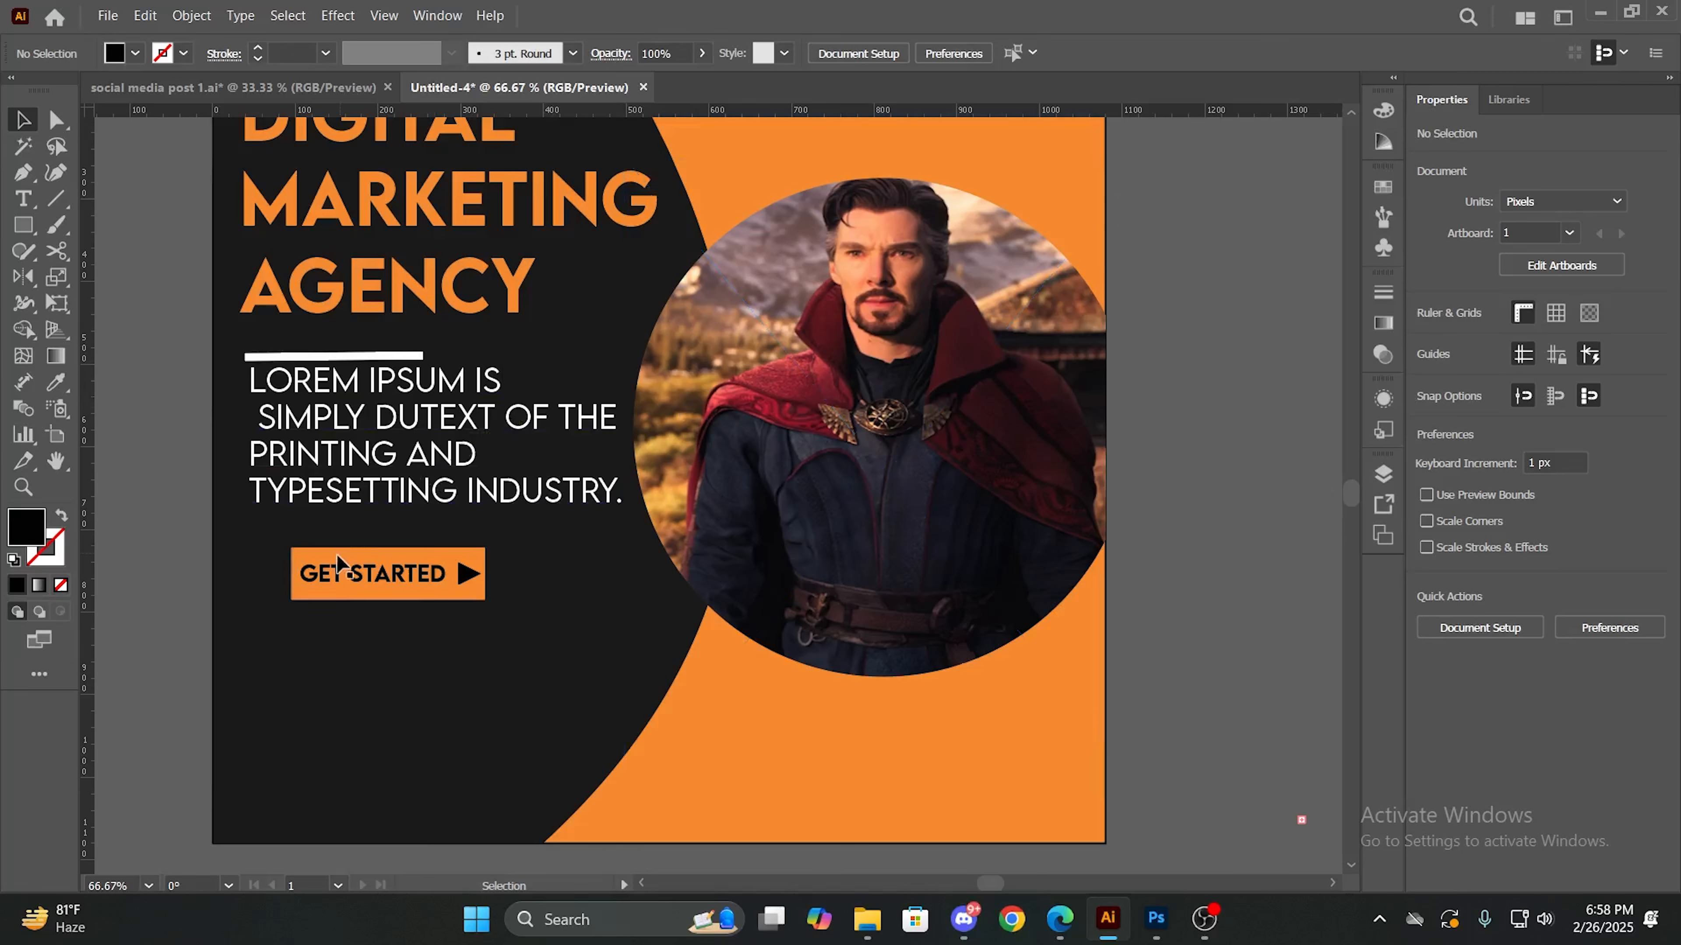
pyautogui.moveTo(338, 564); pyautogui.dragTo(364, 629)
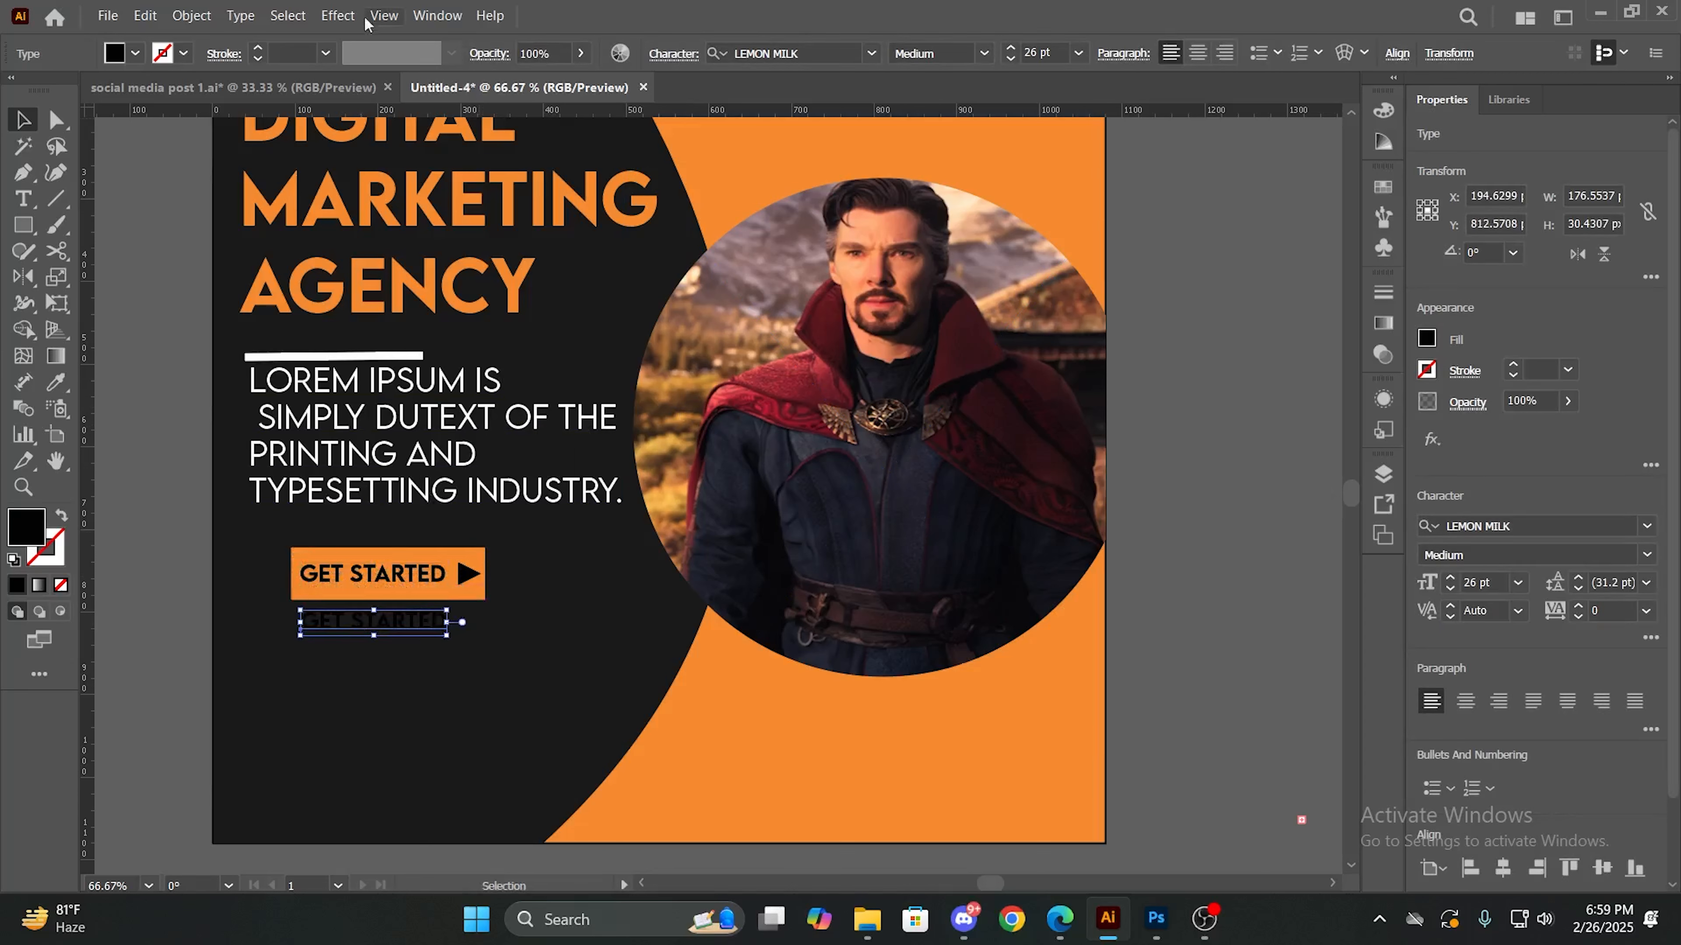
pyautogui.click(135, 53)
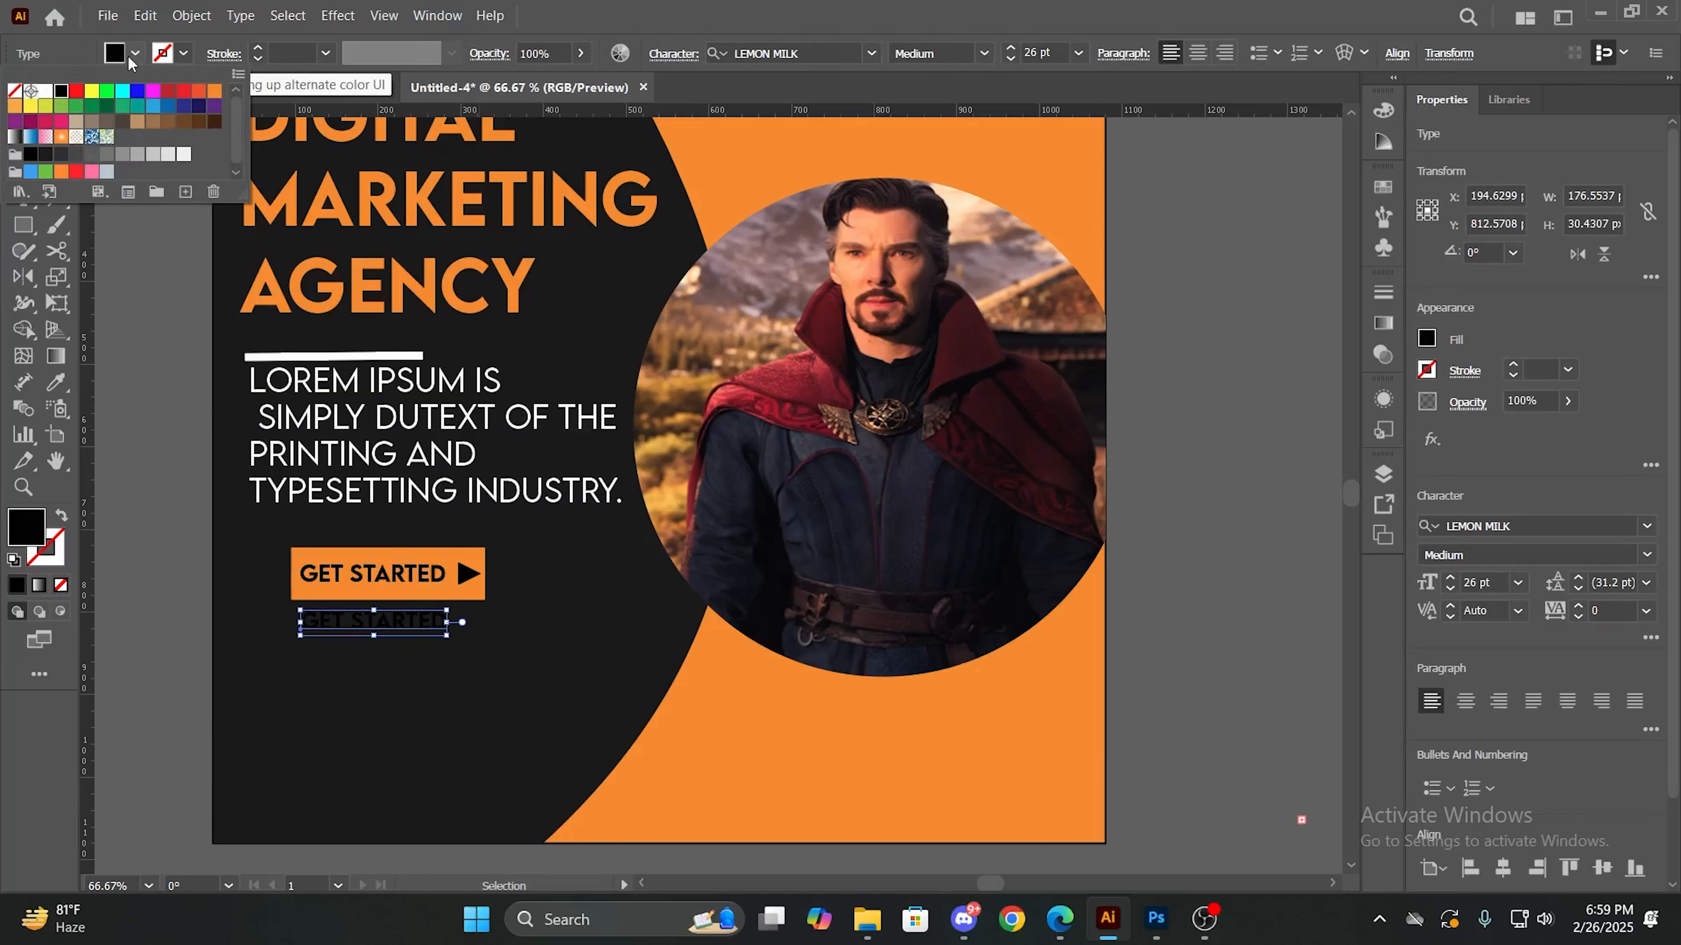
pyautogui.click(45, 90)
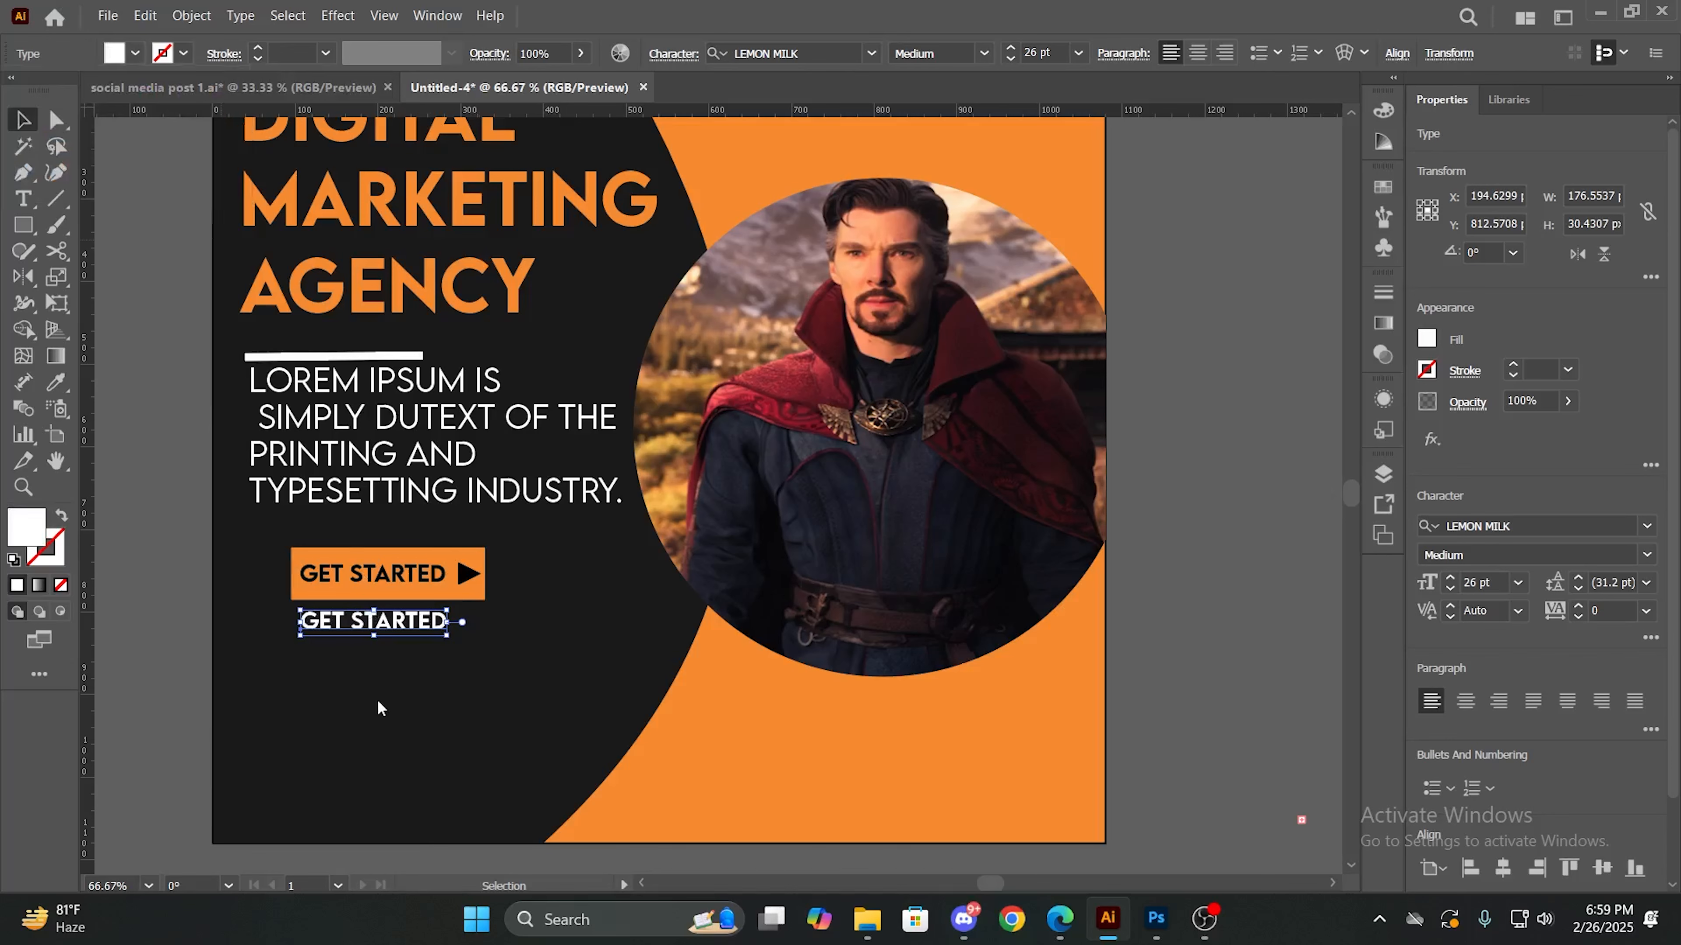
# - Squash the white text copy to about 27 px high and move it slightly lower below the button
pyautogui.tripleClick(376, 625)
pyautogui.moveTo(378, 636)
pyautogui.mouseDown()
pyautogui.moveTo(371, 647)
pyautogui.moveTo(391, 640)
pyautogui.mouseUp()
pyautogui.click(383, 643)
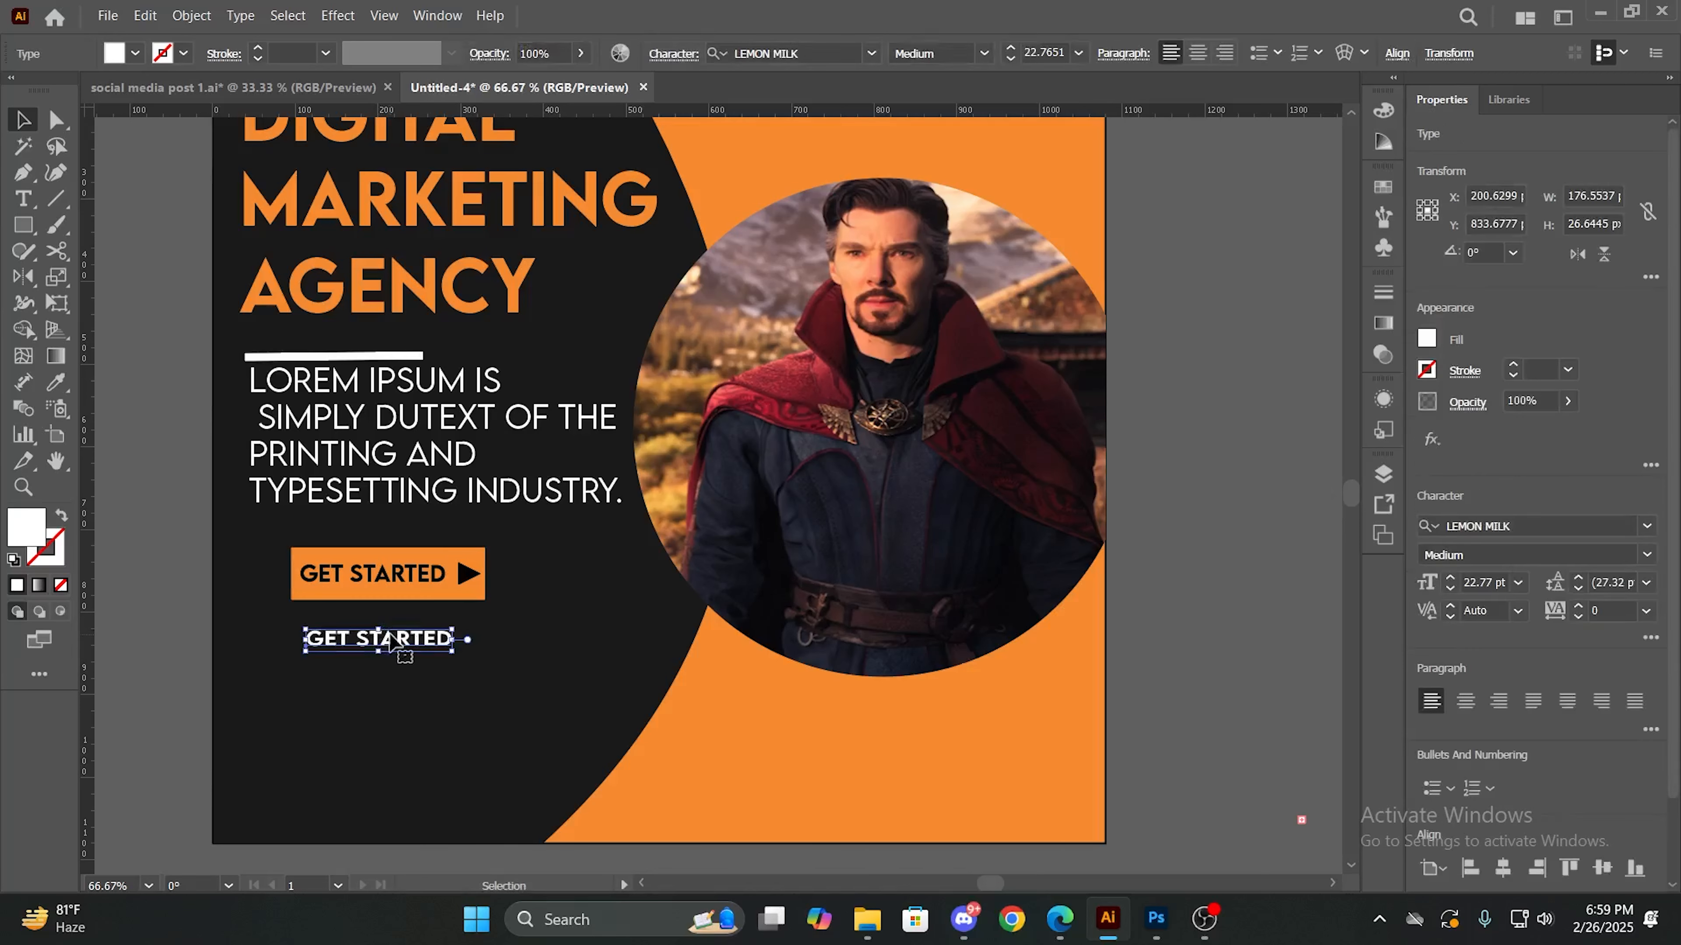
# - Replace the white copy's wording with "CALL TO FIND OUT MORE"
pyautogui.doubleClick(410, 638)
pyautogui.press('BackSpace')
pyautogui.press('BackSpace')
pyautogui.press('BackSpace')
pyautogui.press('BackSpace')
pyautogui.press('BackSpace')
pyautogui.press('BackSpace')
pyautogui.press('BackSpace')
pyautogui.press('BackSpace')
pyautogui.press('BackSpace')
pyautogui.press('BackSpace')
pyautogui.press('BackSpace')
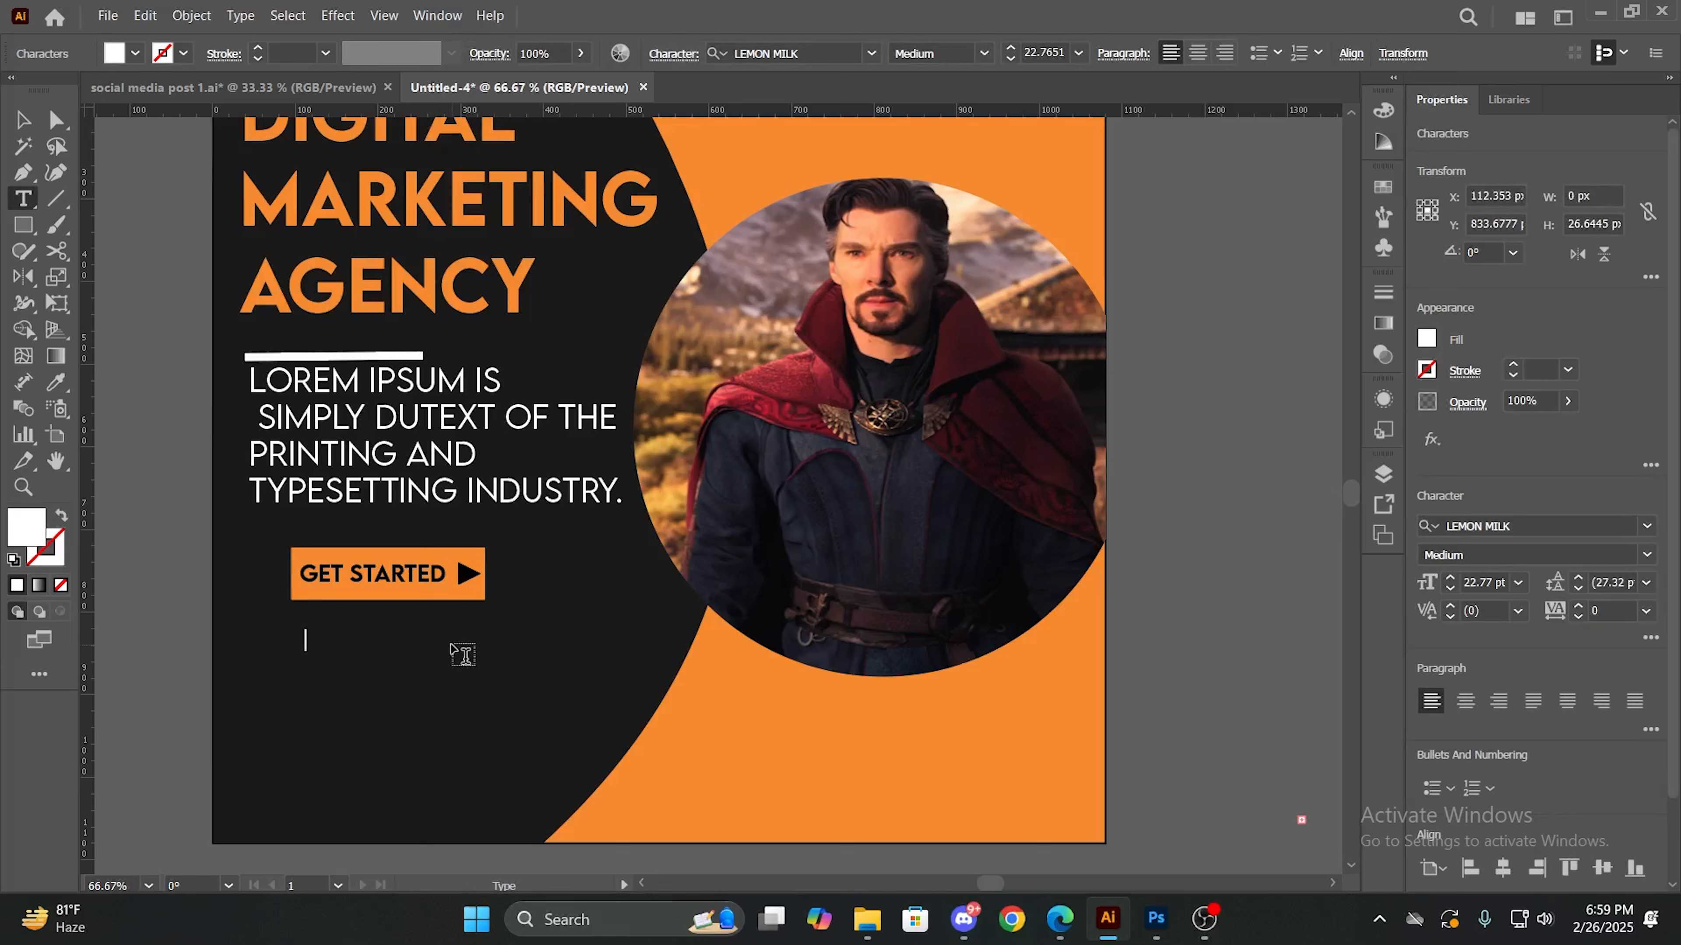
pyautogui.write('CALL TO FIN')
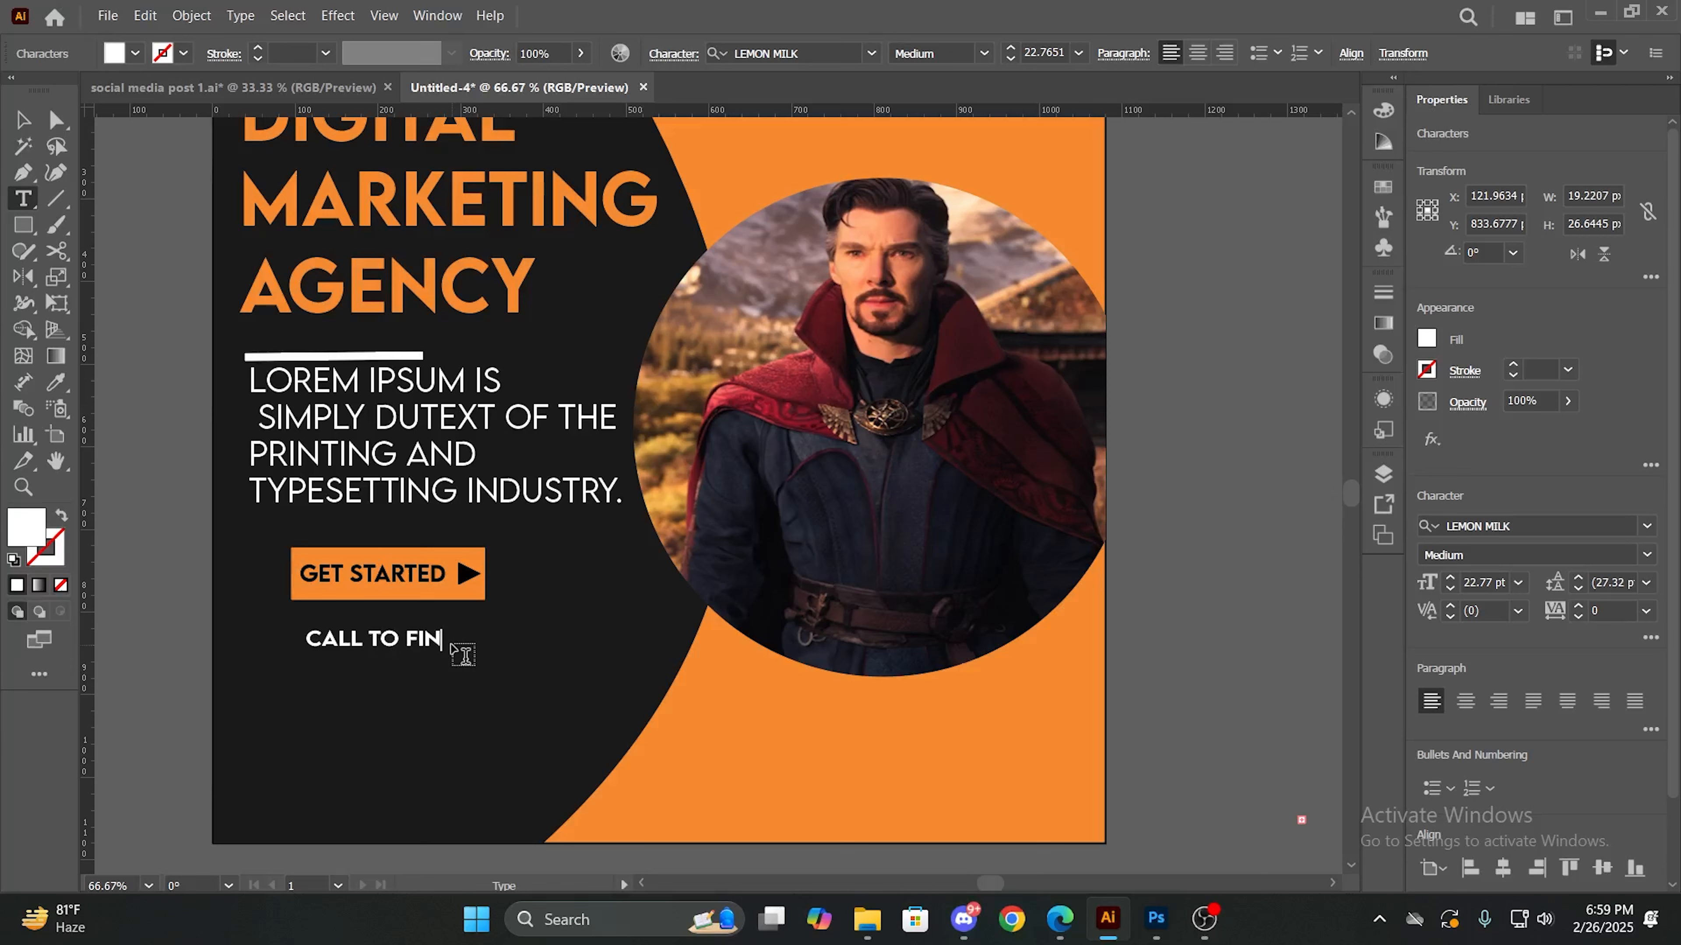
pyautogui.write('D OUT MORE')
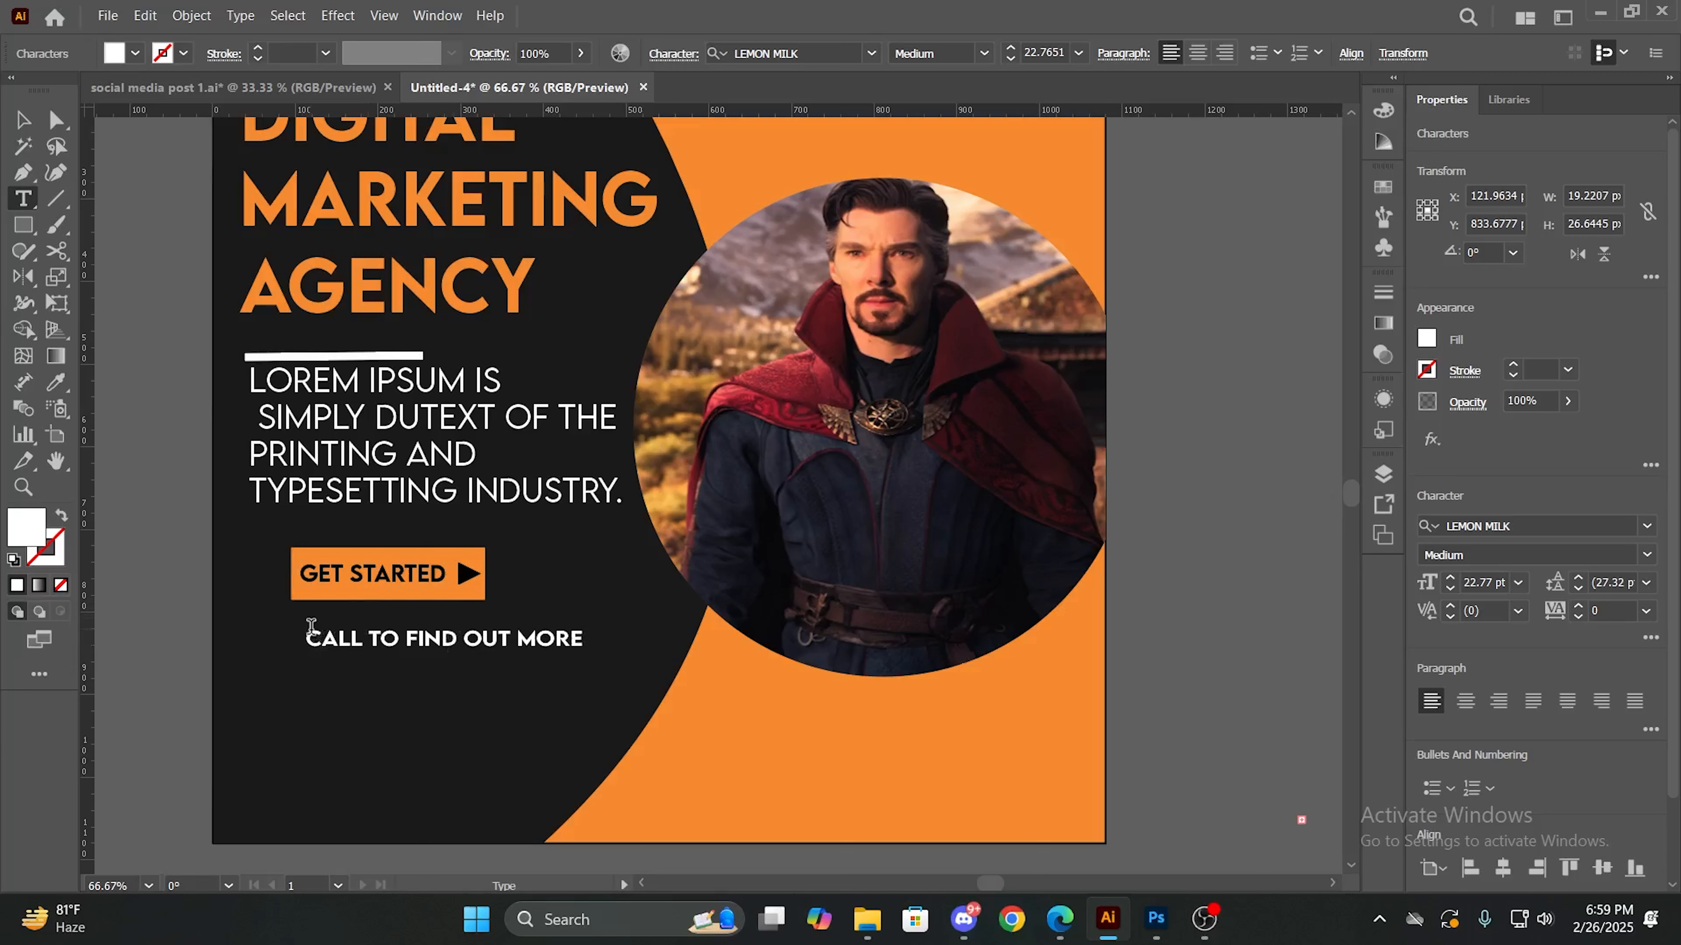
# - Set the CALL TO FIND OUT MORE text to the Light font style at 16 pt
pyautogui.moveTo(312, 633); pyautogui.dragTo(584, 639)
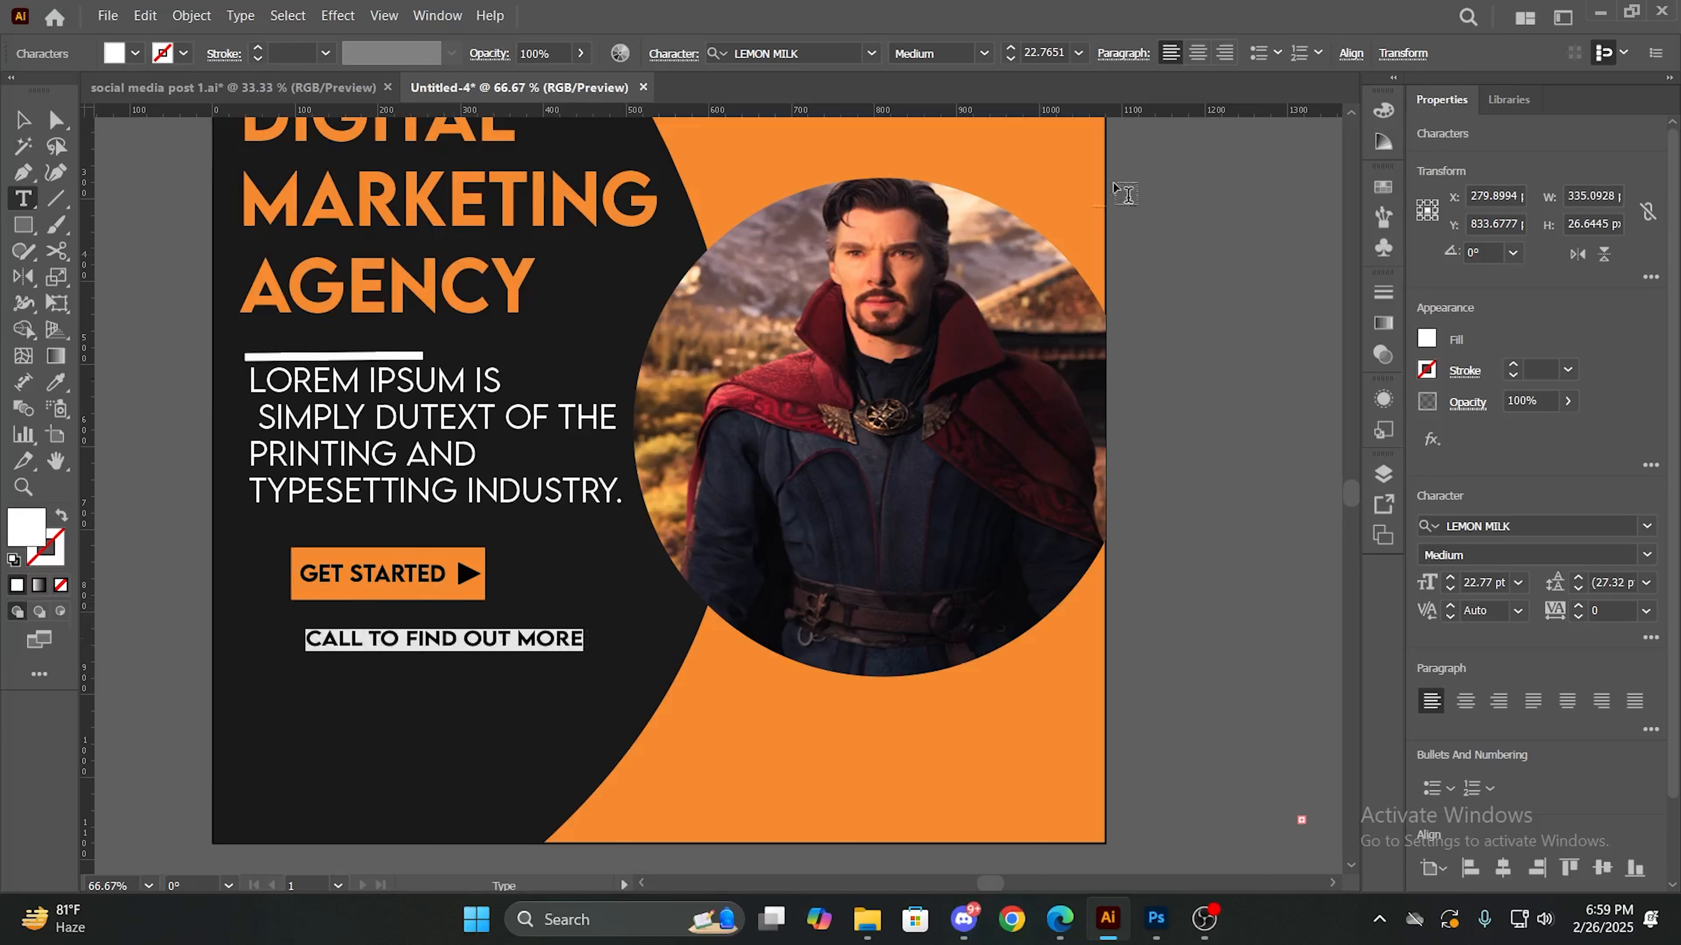
pyautogui.click(985, 53)
pyautogui.click(939, 69)
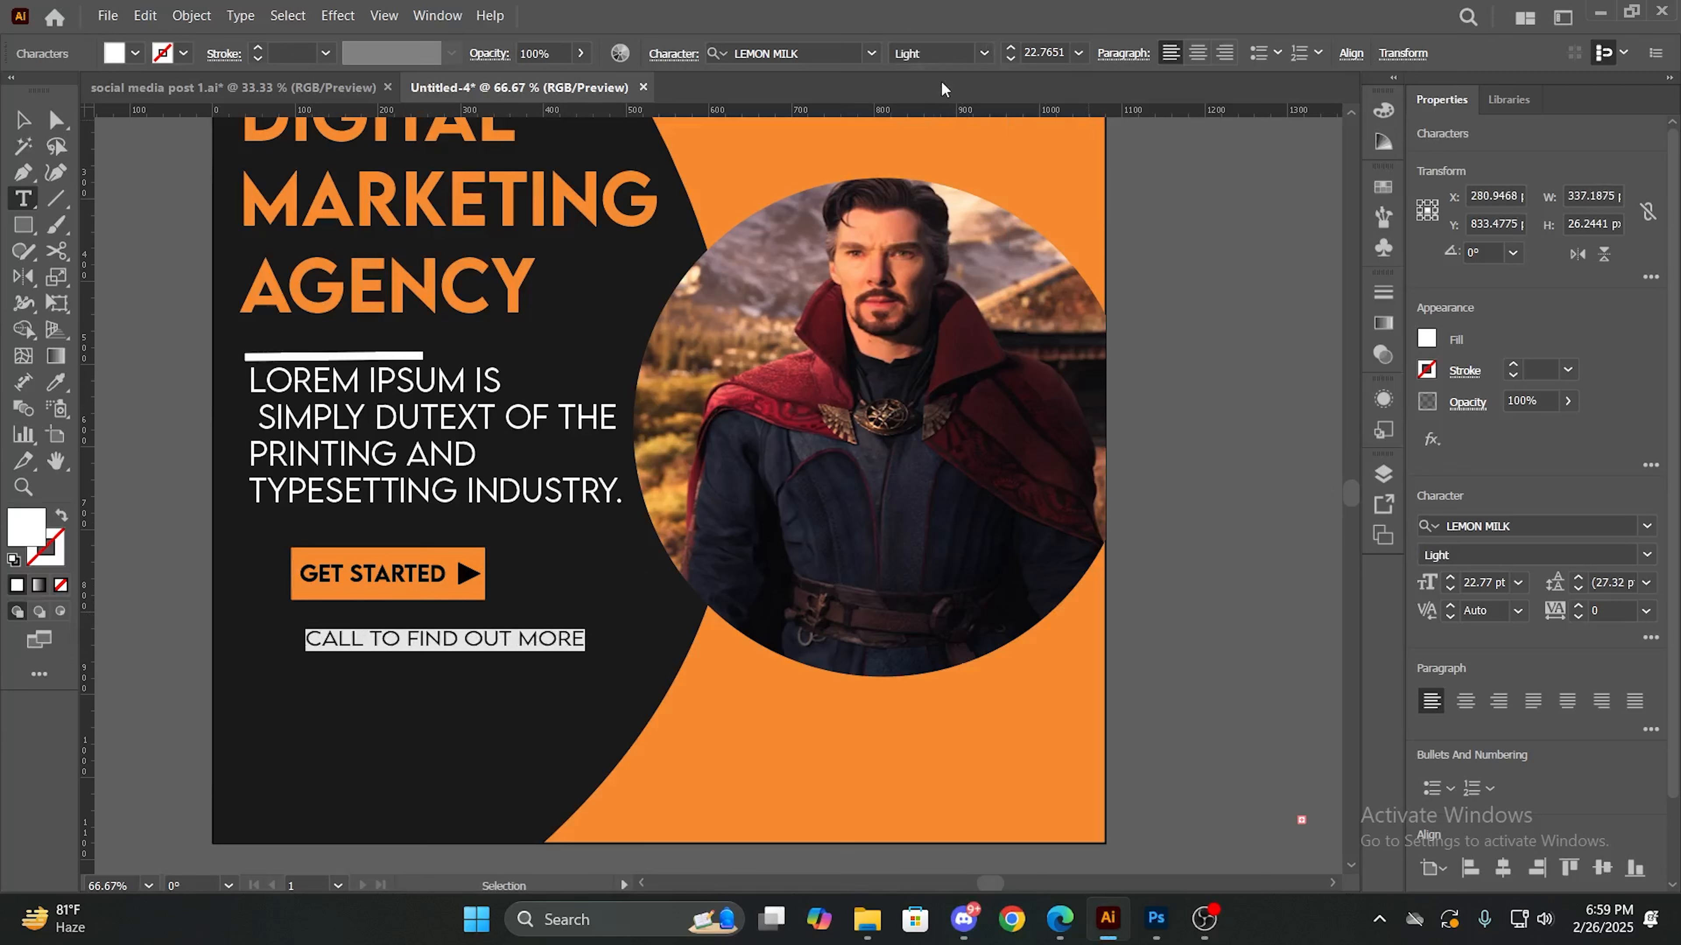
pyautogui.click(1012, 51)
pyautogui.click(1012, 50)
pyautogui.click(1008, 61)
pyautogui.click(1007, 62)
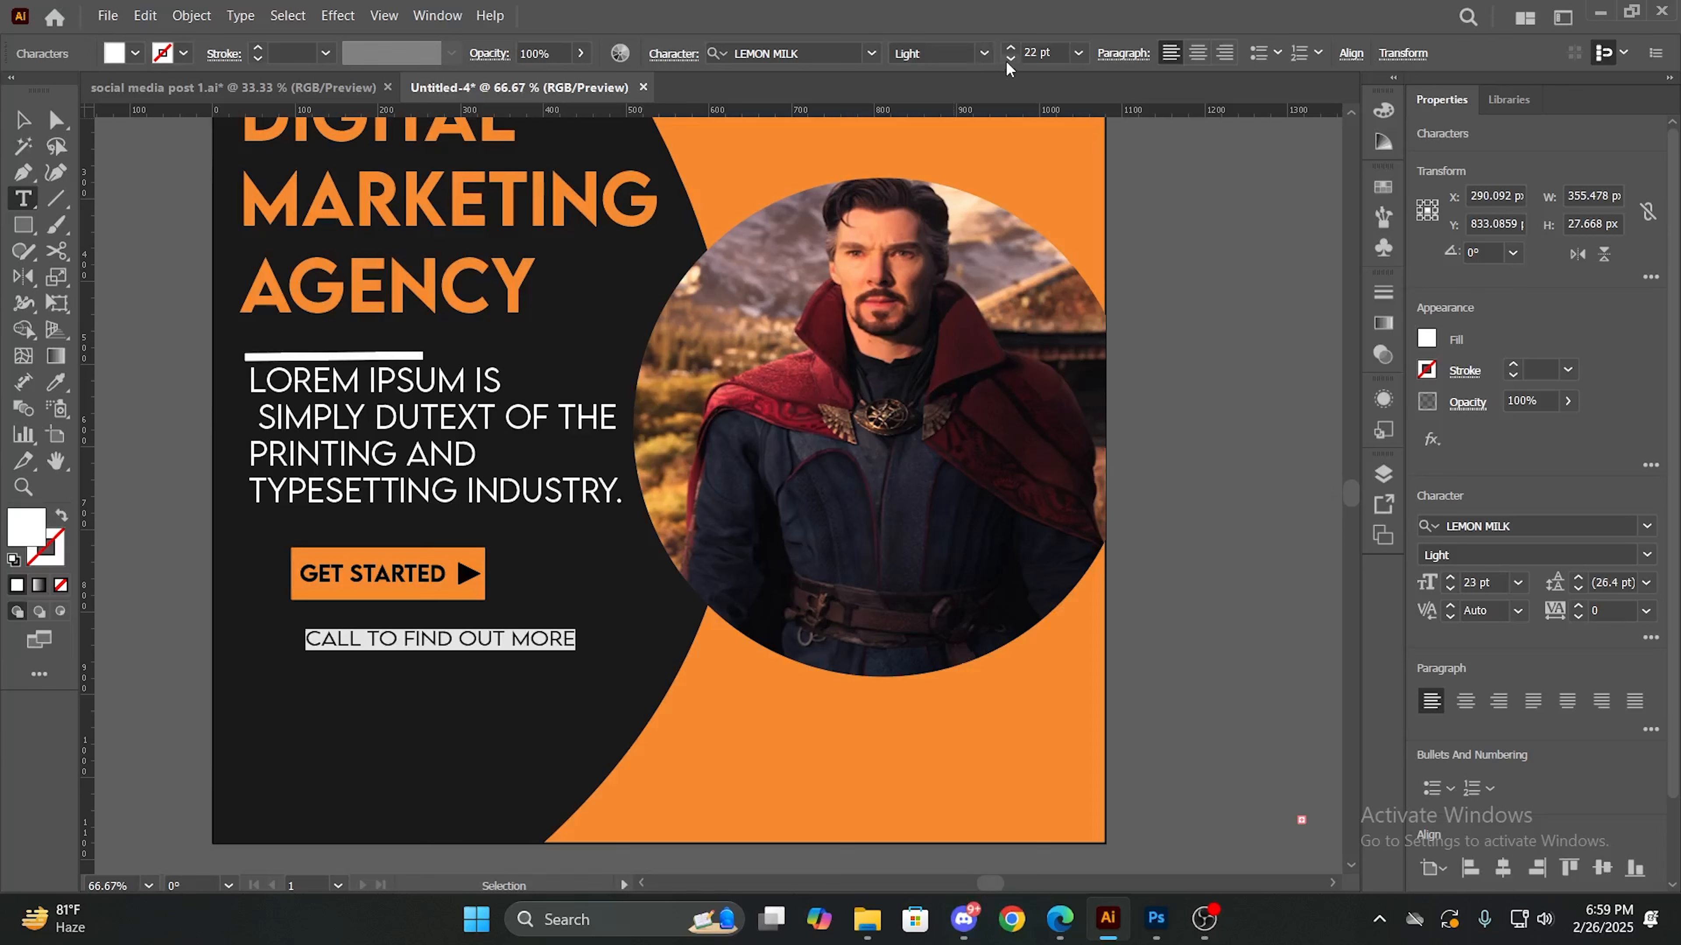
pyautogui.click(1010, 60)
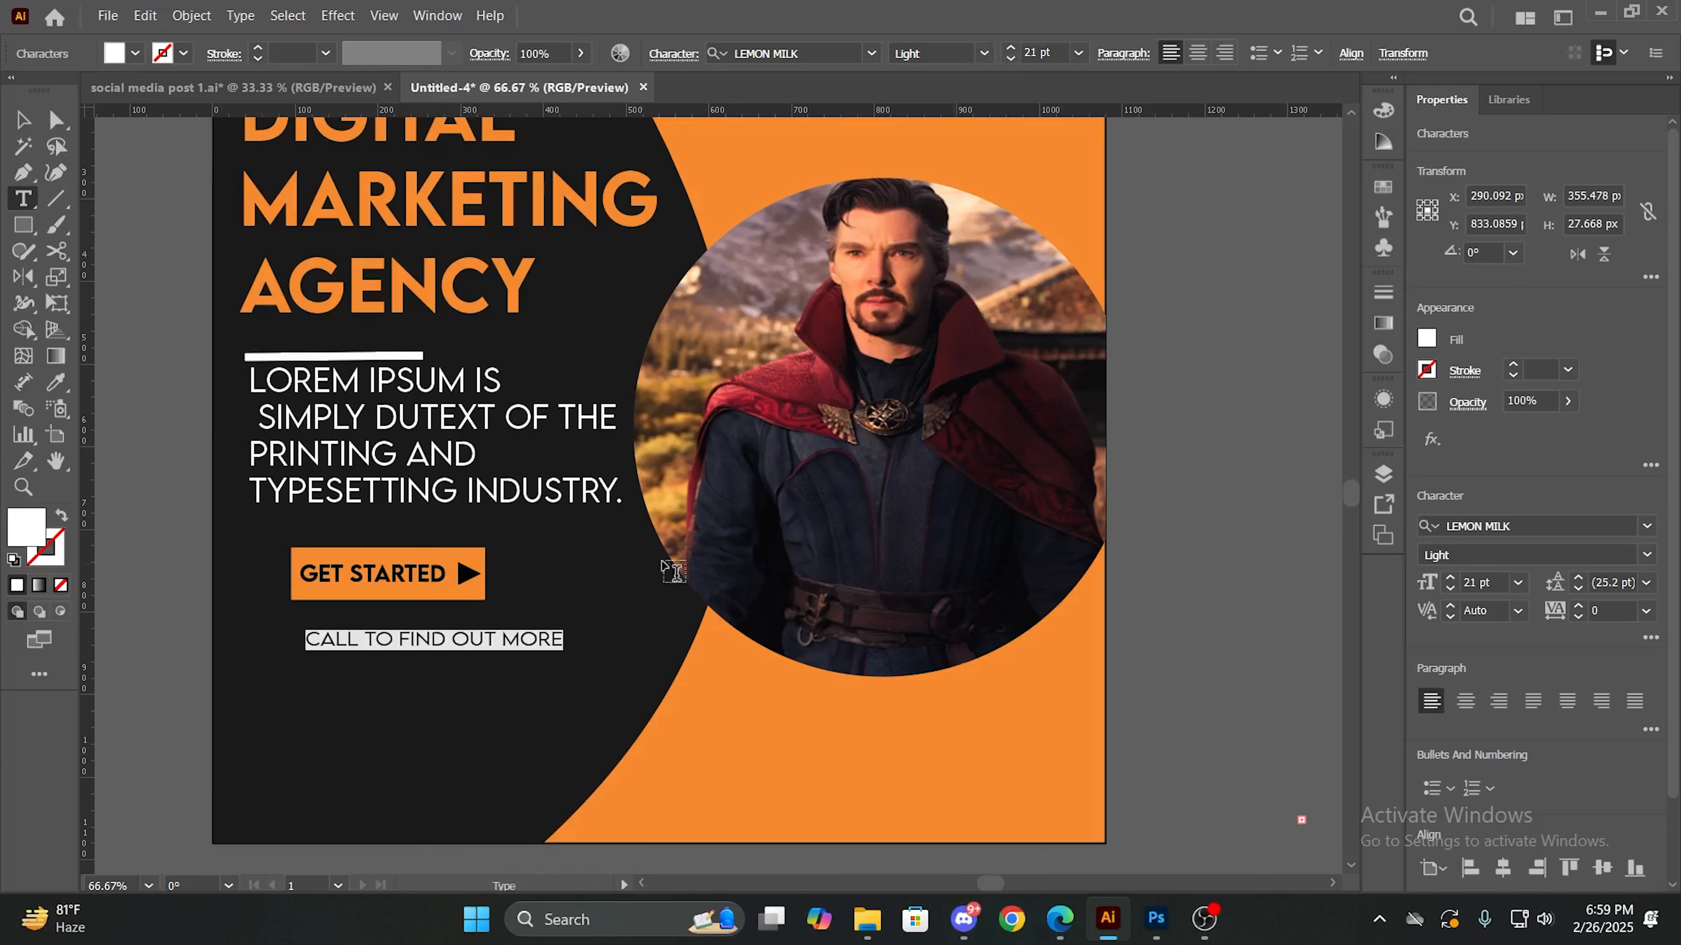
pyautogui.click(1011, 60)
pyautogui.click(1011, 61)
pyautogui.click(1011, 61)
pyautogui.click(1011, 61)
pyautogui.click(1011, 60)
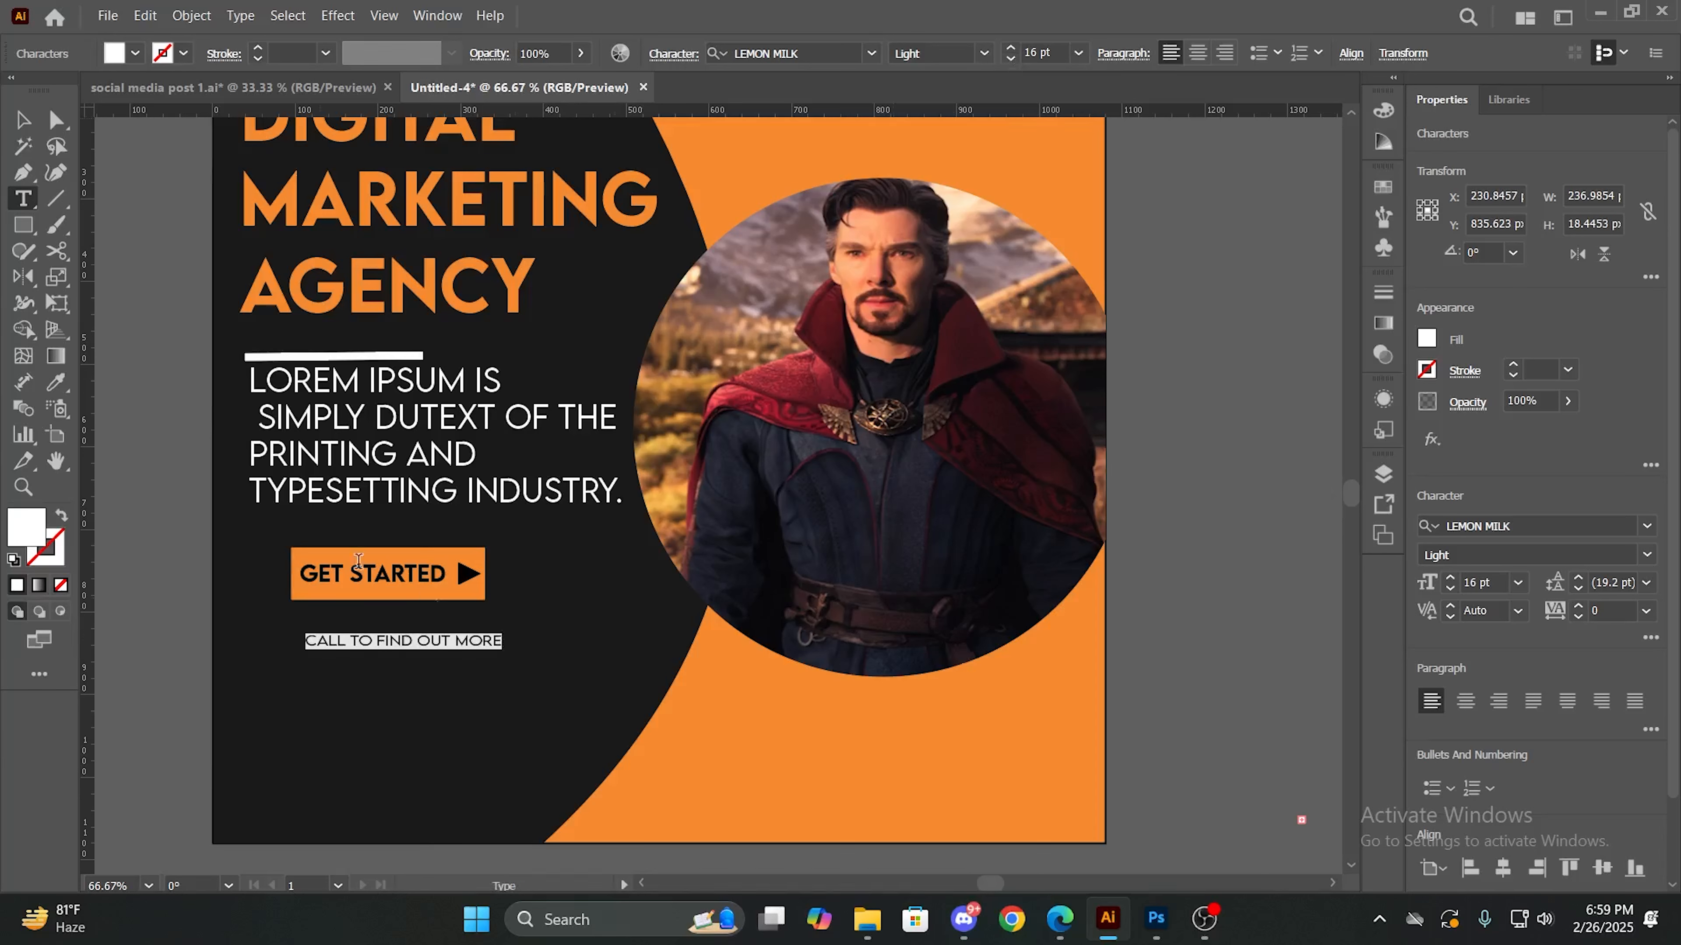
pyautogui.click(21, 119)
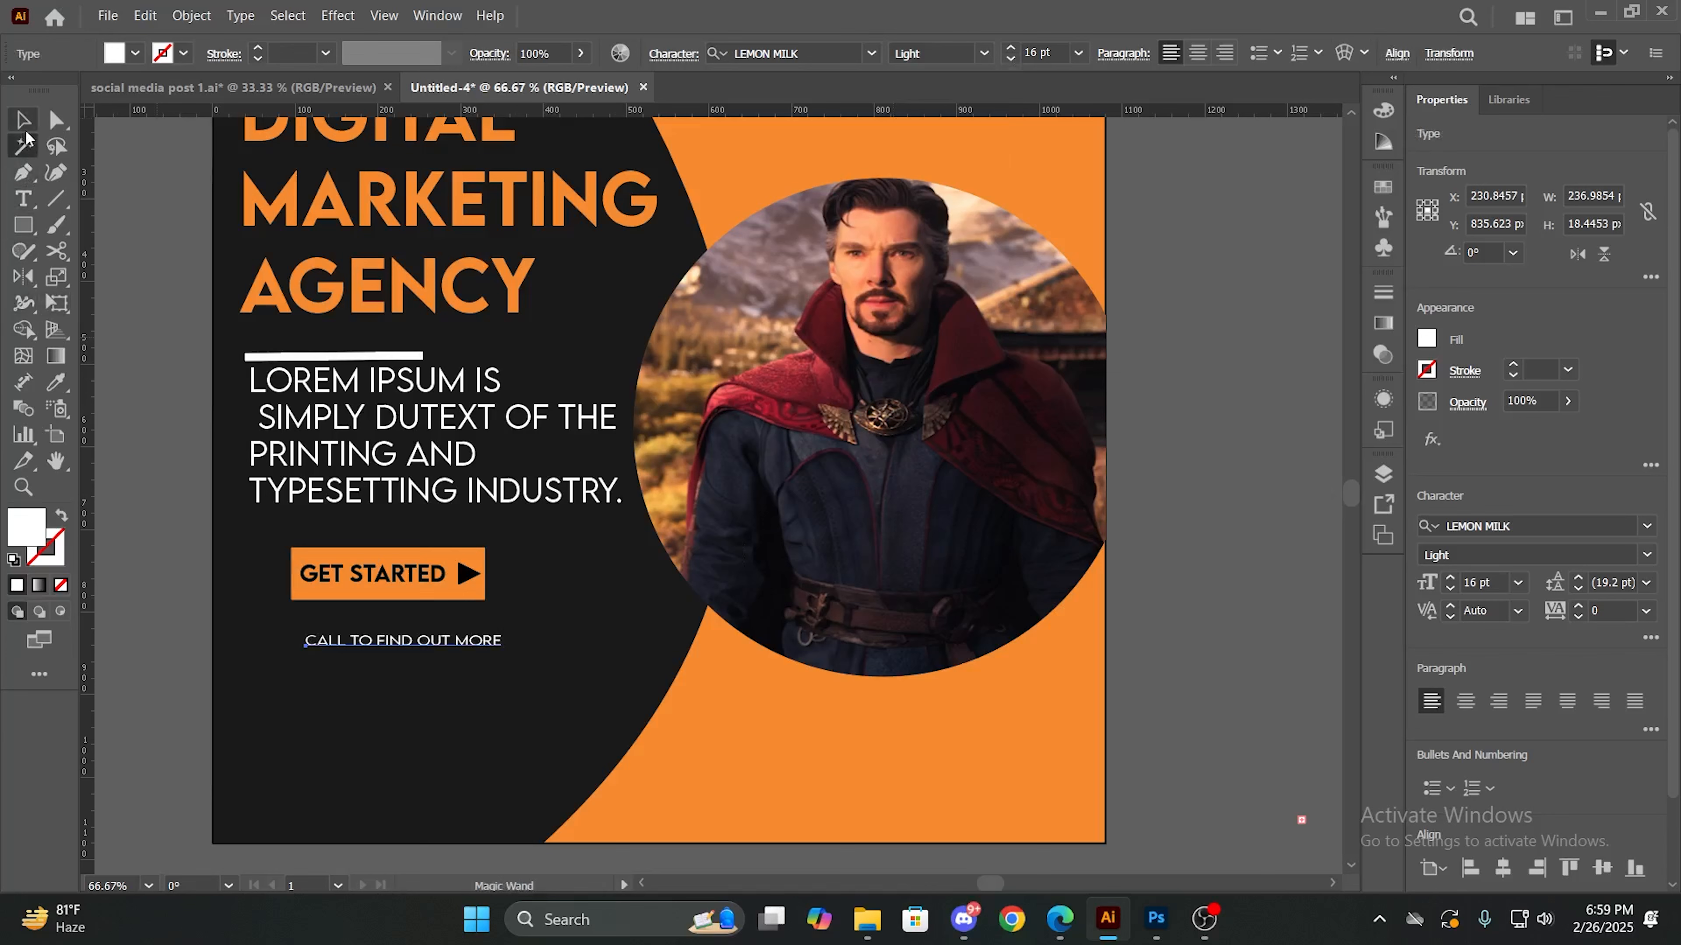
pyautogui.click(488, 702)
# - Duplicate the CALL TO FIND OUT MORE line directly beneath itself and clear all wording from the copy
pyautogui.moveTo(463, 649)
pyautogui.mouseDown()
pyautogui.moveTo(448, 640)
pyautogui.moveTo(447, 672)
pyautogui.mouseUp()
pyautogui.doubleClick(446, 672)
pyautogui.doubleClick(447, 672)
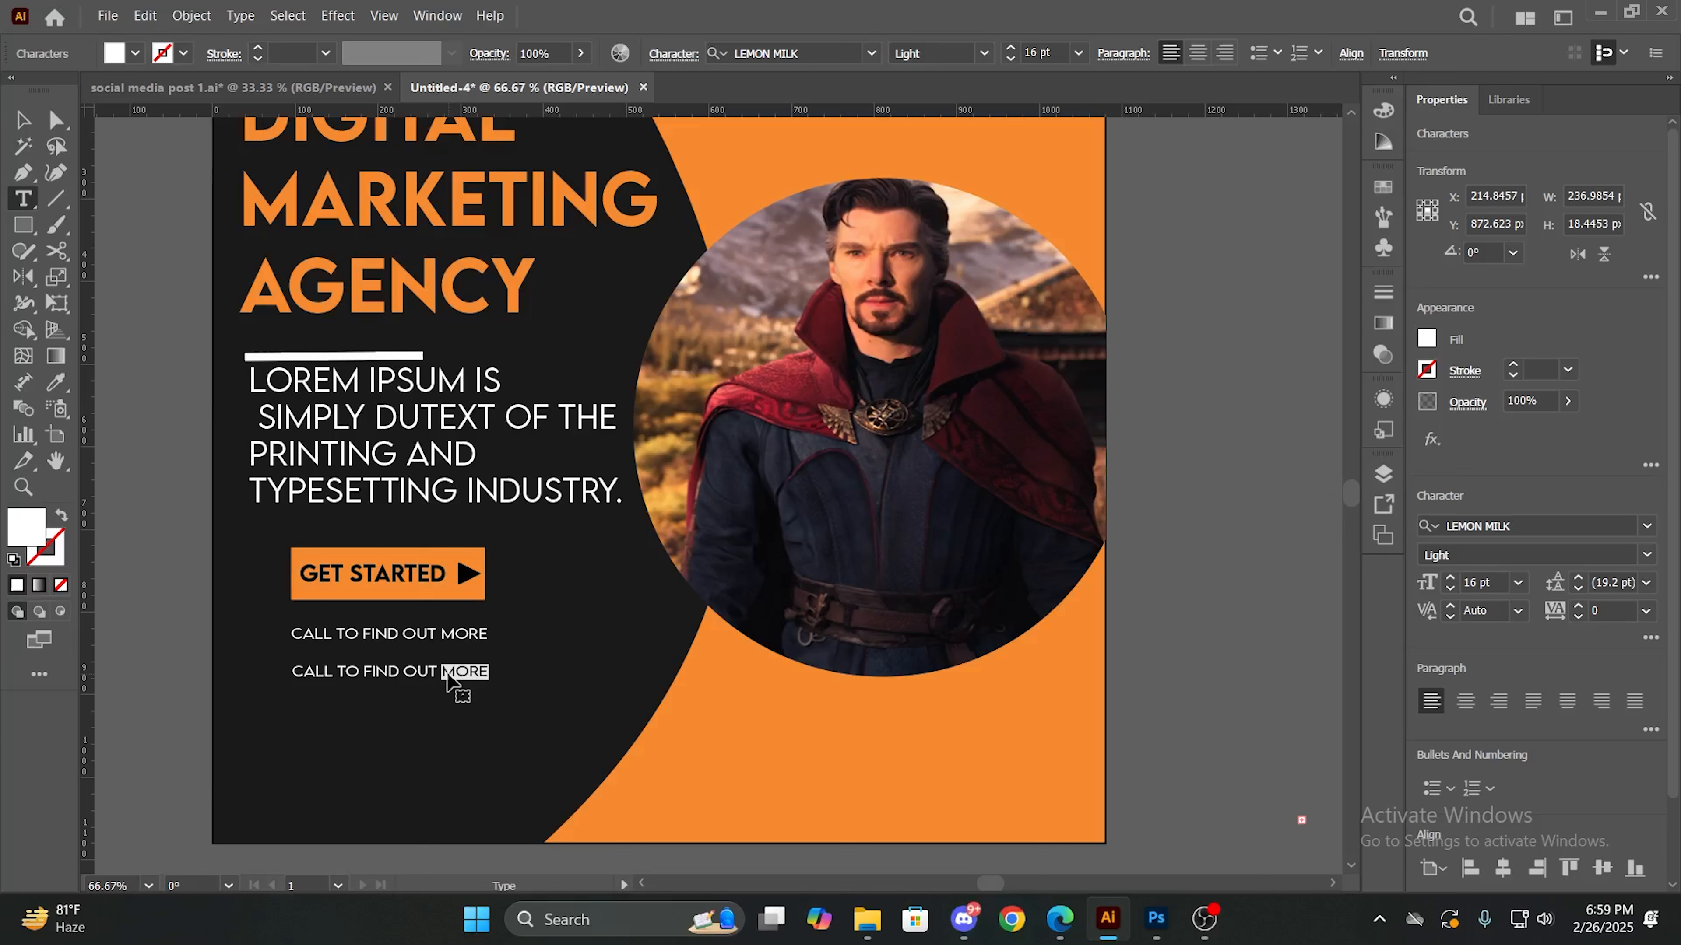
pyautogui.press('BackSpace')
pyautogui.press('BackSpace')
pyautogui.press('BackSpace')
pyautogui.press('BackSpace')
pyautogui.press('BackSpace')
pyautogui.press('BackSpace')
pyautogui.press('BackSpace')
pyautogui.press('BackSpace')
pyautogui.press('BackSpace')
pyautogui.press('BackSpace')
pyautogui.press('BackSpace')
pyautogui.press('BackSpace')
pyautogui.press('BackSpace')
pyautogui.press('BackSpace')
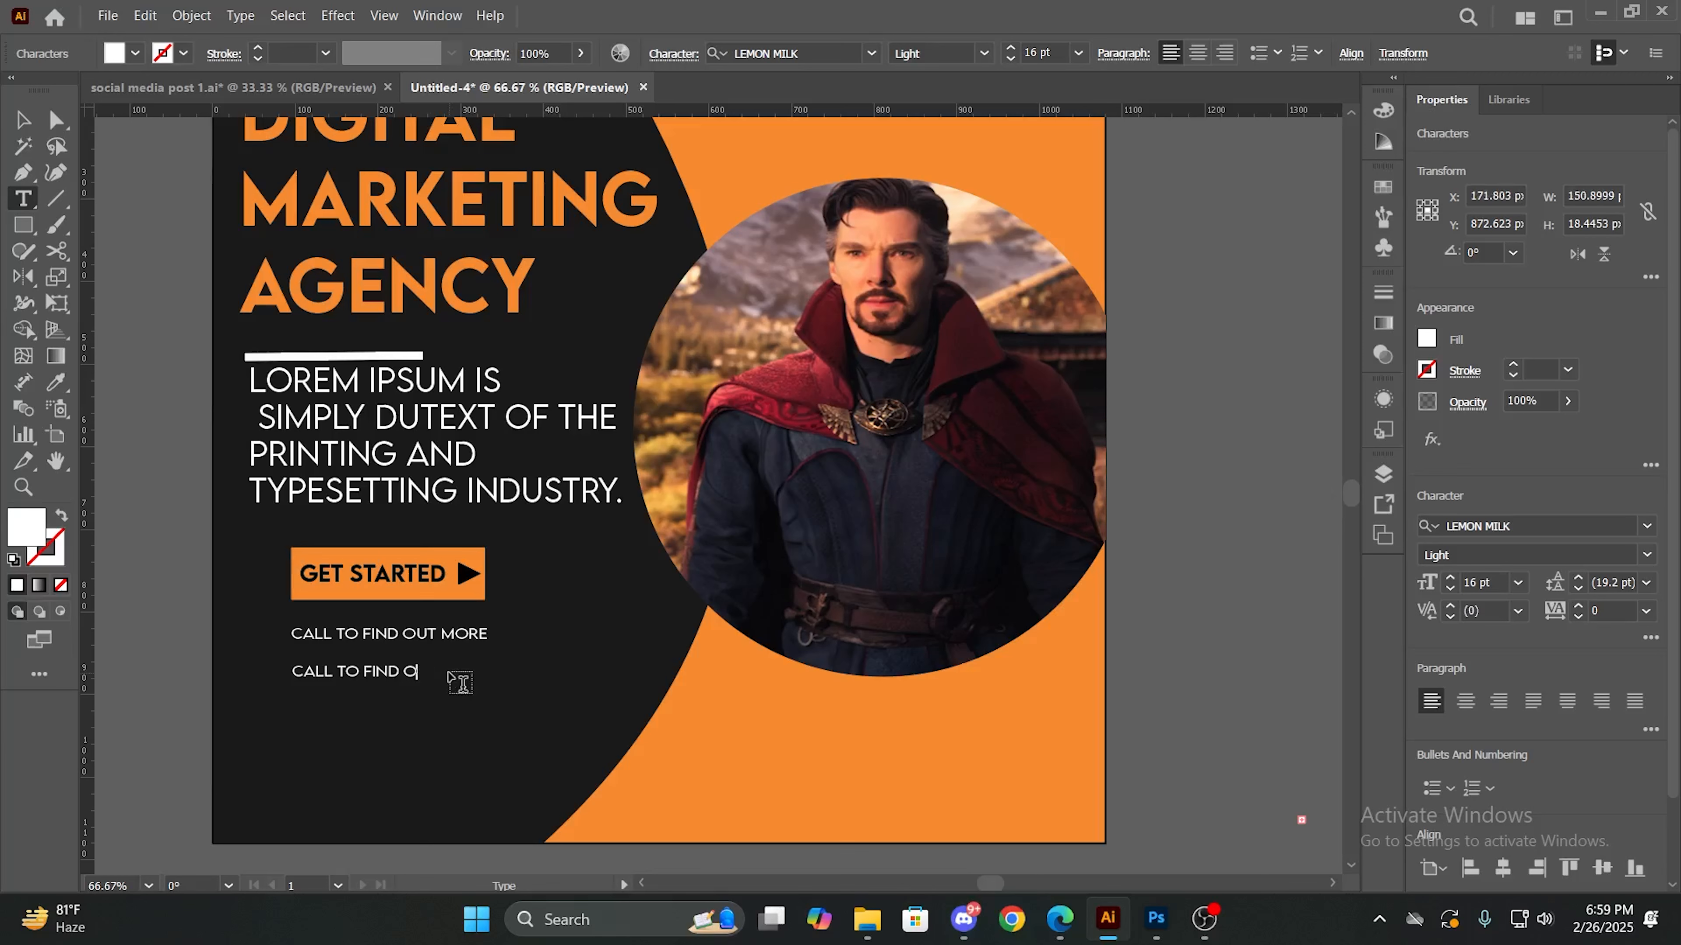
pyautogui.press('BackSpace')
pyautogui.press('BackSpace')
pyautogui.press('BackSpace')
pyautogui.press('BackSpace')
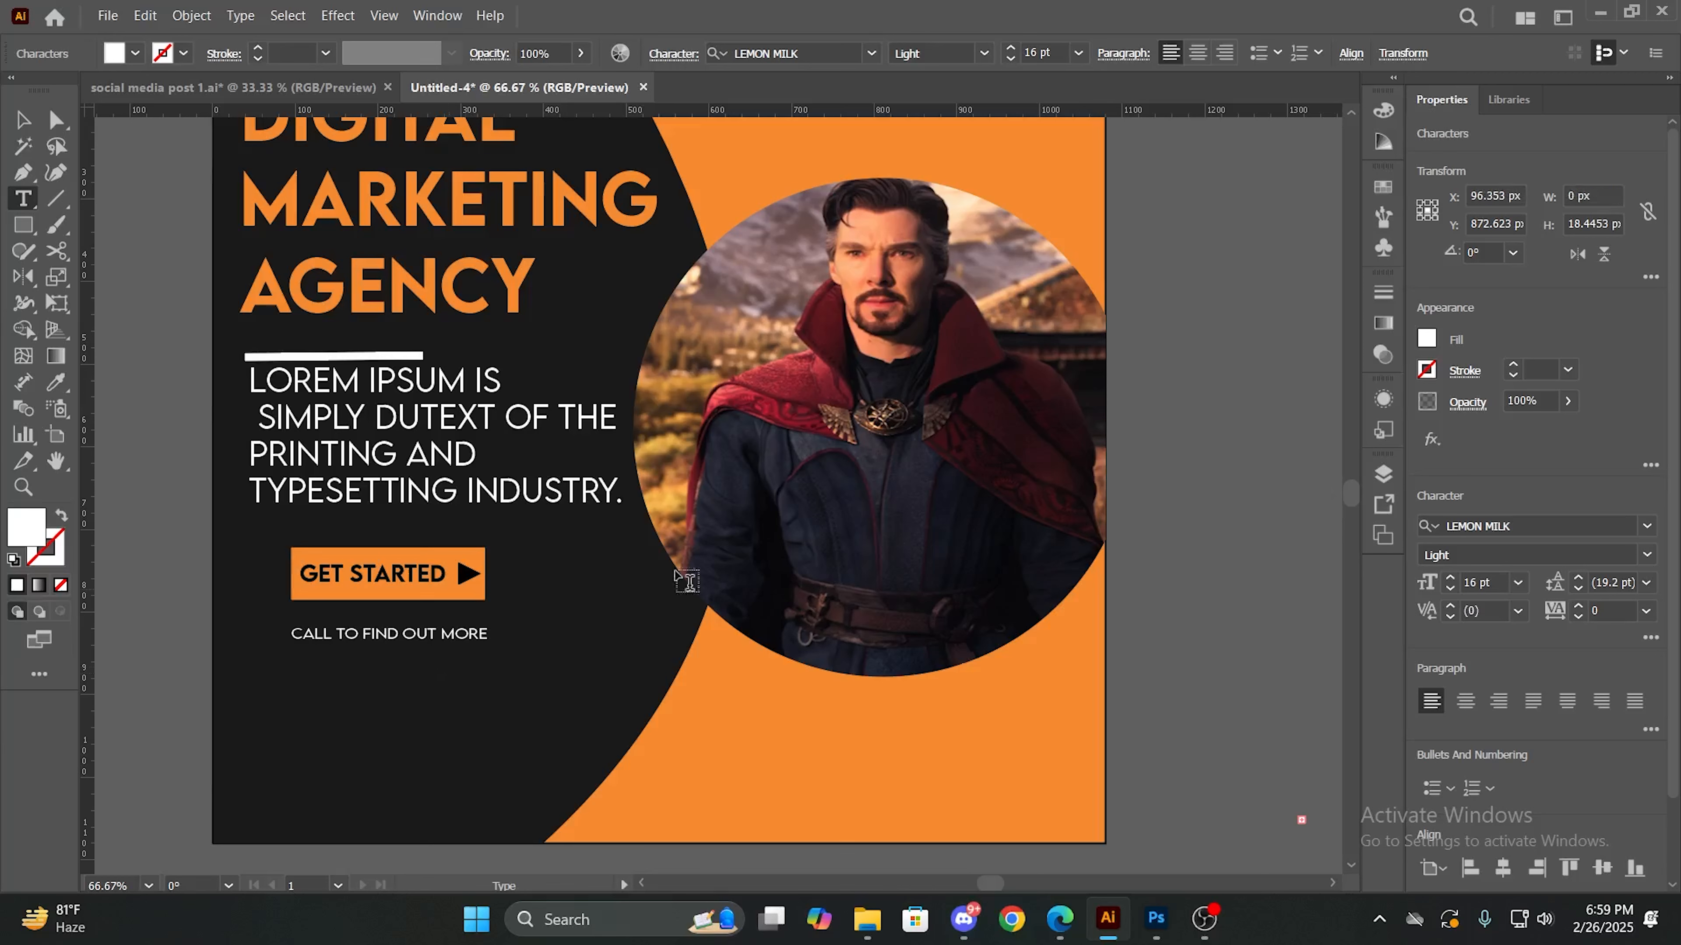
# - Set the emptied text line beneath CALL TO FIND OUT MORE to the Medium font style at 33 pt
pyautogui.click(979, 53)
pyautogui.click(958, 174)
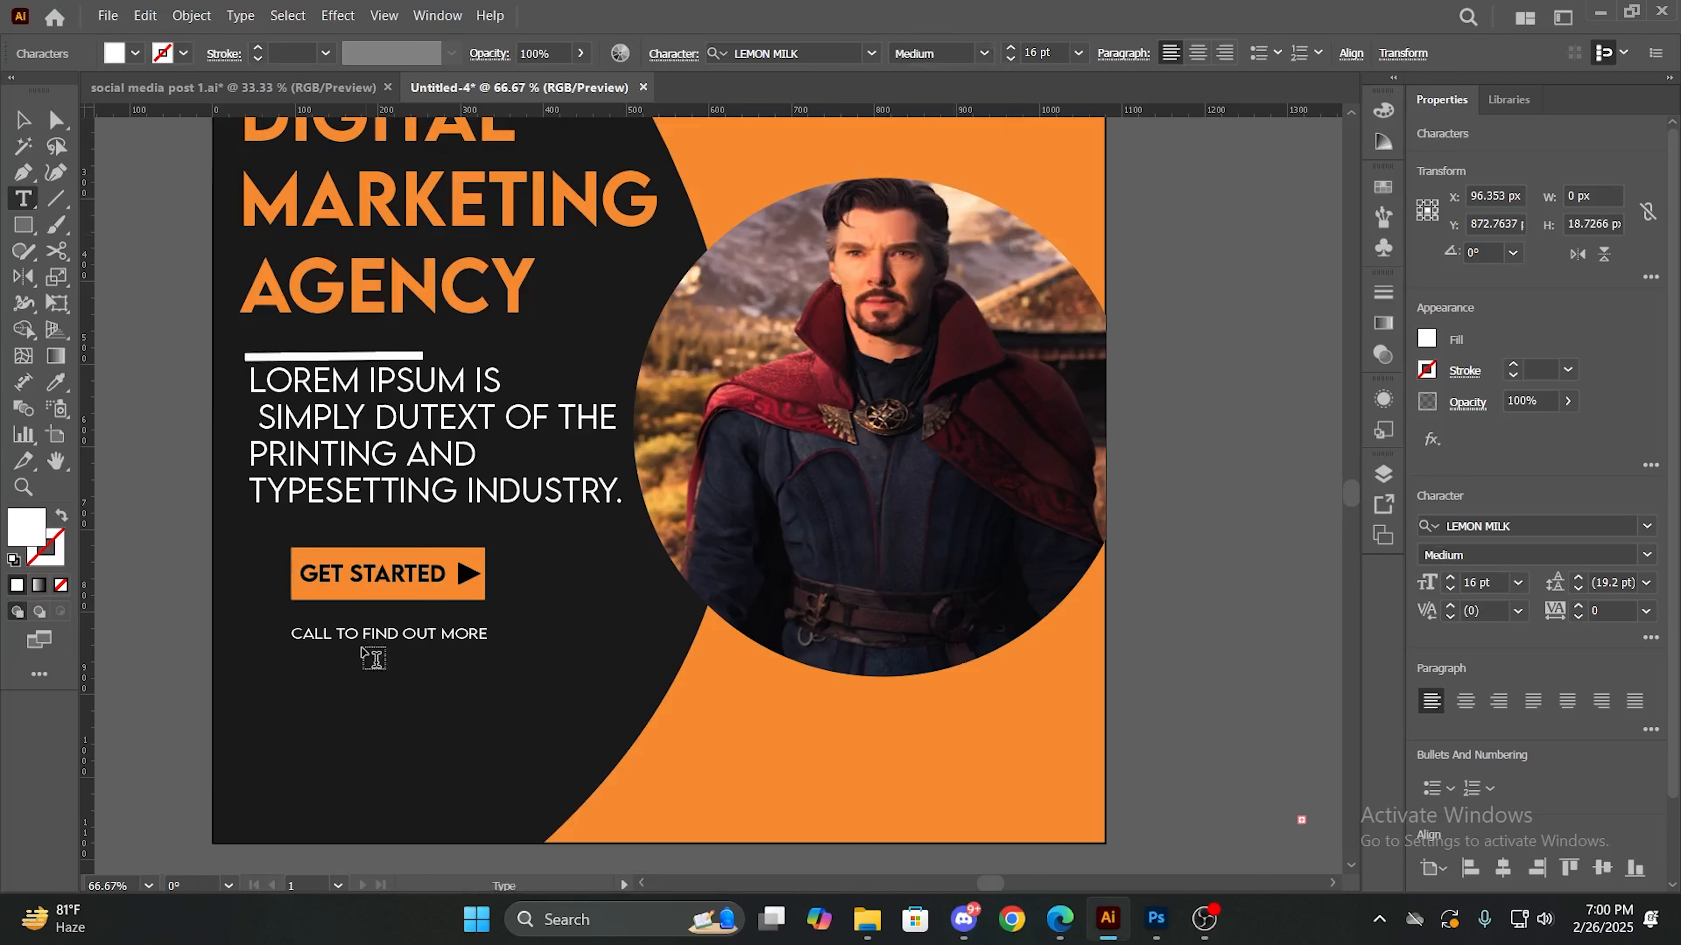
pyautogui.write('sss')
pyautogui.press('BackSpace')
pyautogui.press('BackSpace')
pyautogui.press('BackSpace')
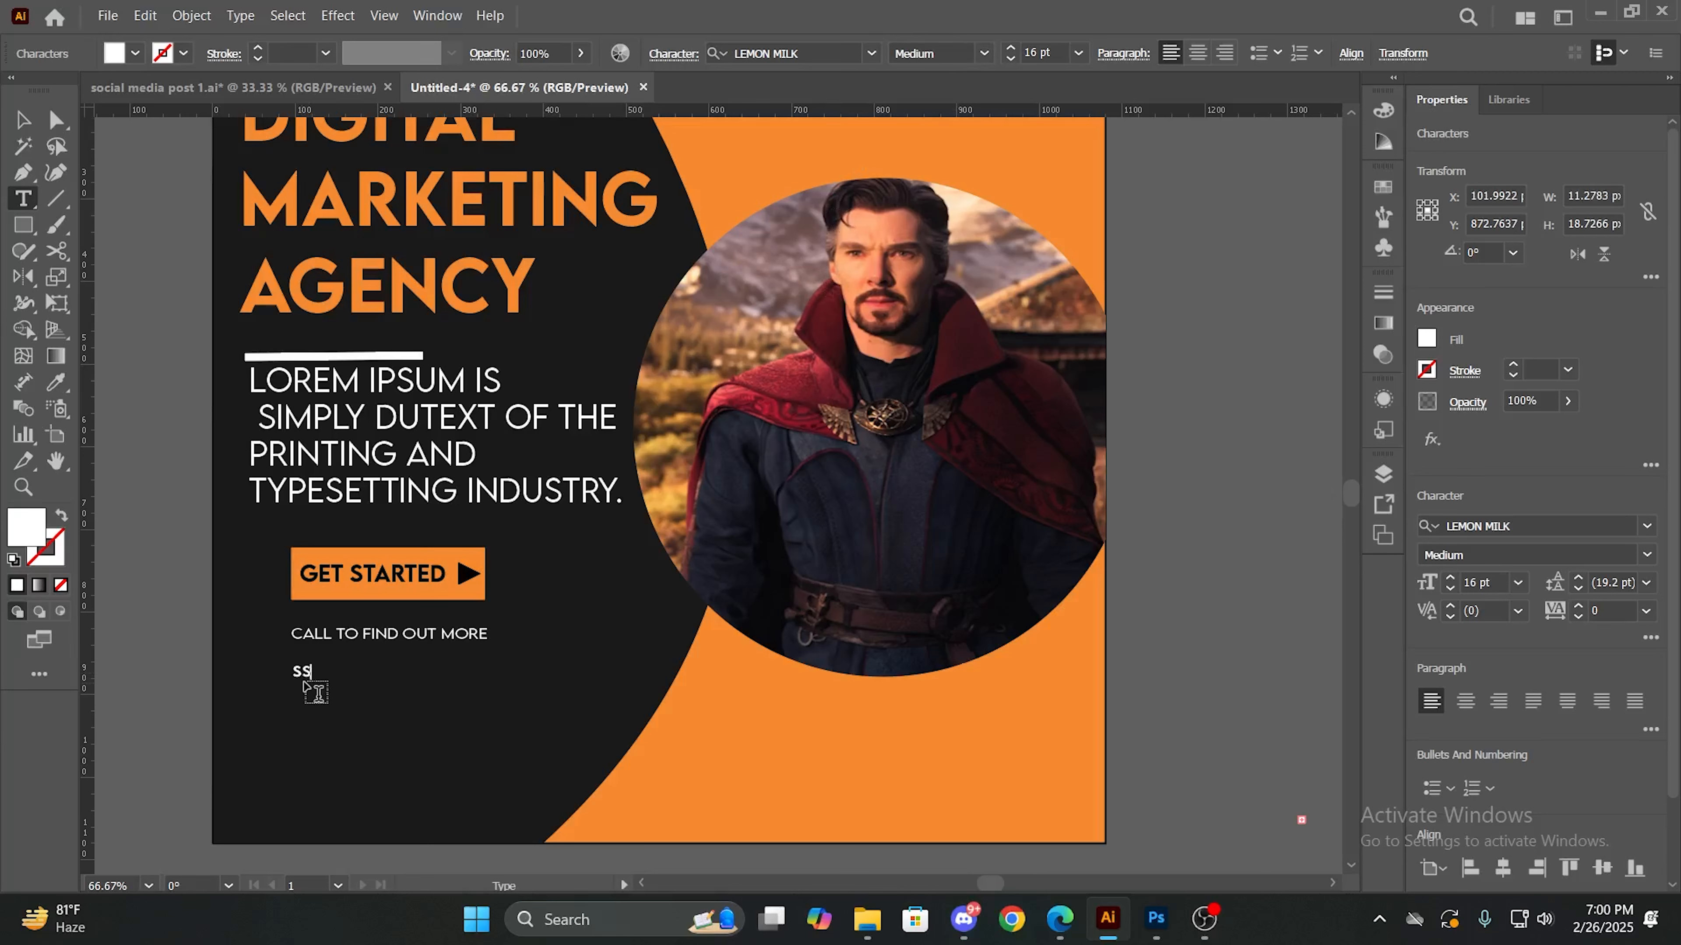
pyautogui.click(1011, 48)
pyautogui.click(1011, 48)
pyautogui.click(1011, 48)
pyautogui.click(1011, 48)
pyautogui.click(1011, 48)
pyautogui.click(1011, 49)
pyautogui.click(1011, 48)
pyautogui.click(1011, 48)
pyautogui.click(1012, 48)
pyautogui.write(';')
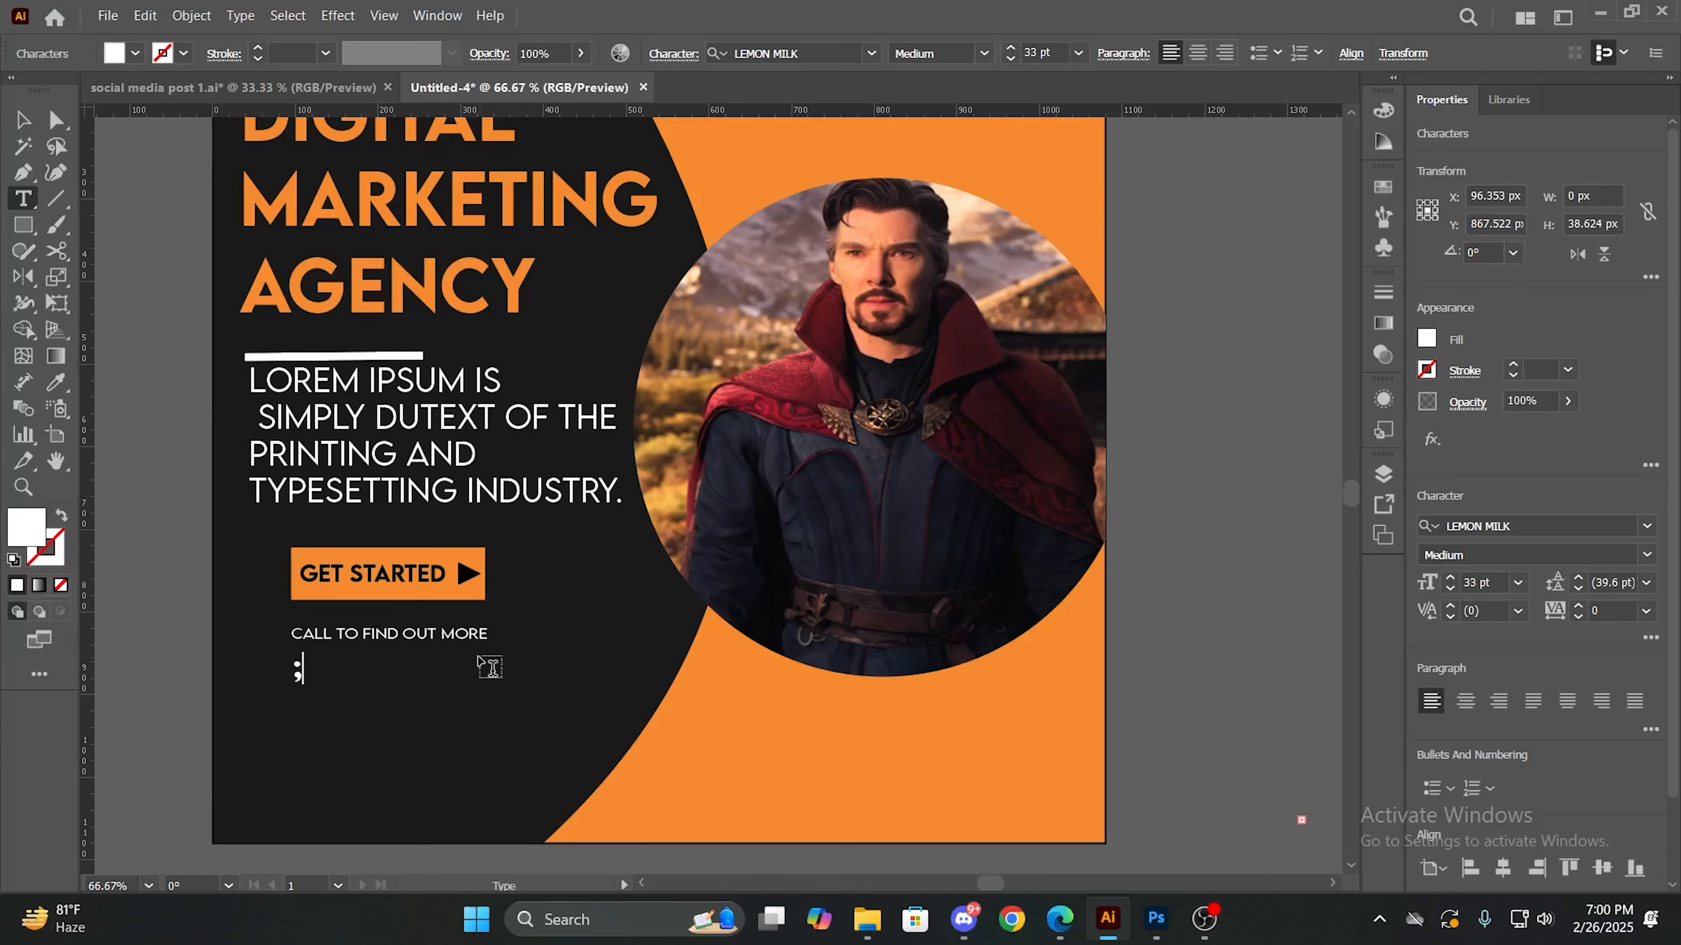
pyautogui.write(';KKLK')
pyautogui.press('BackSpace')
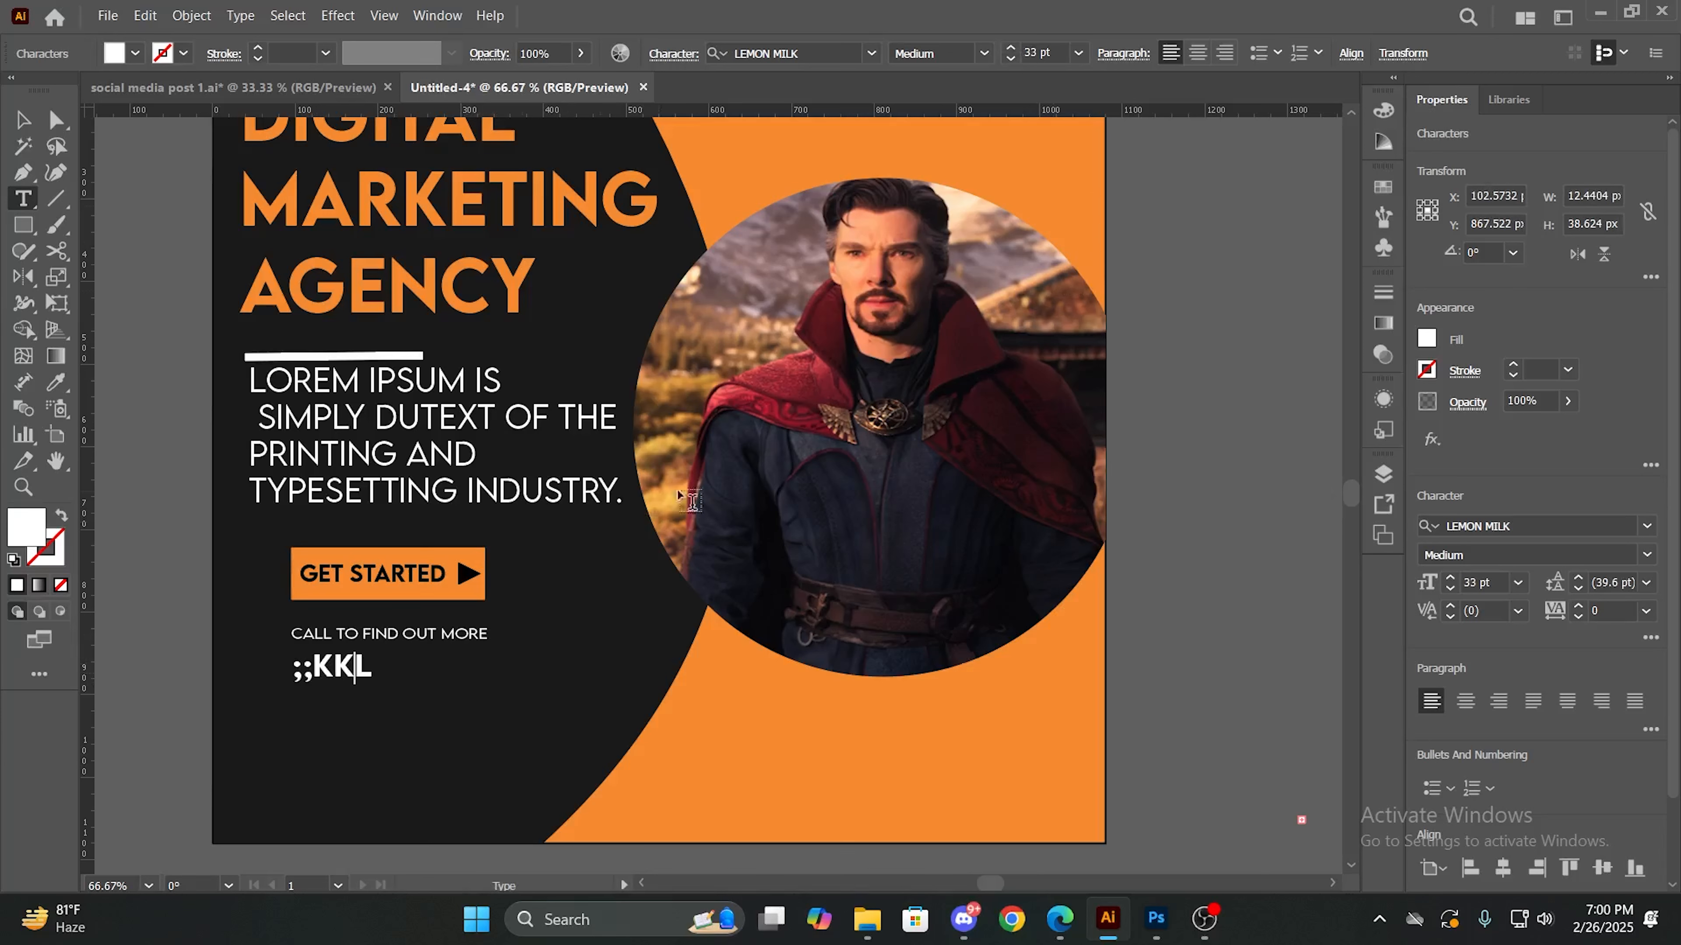
pyautogui.press('BackSpace')
pyautogui.press('BackSpace')
pyautogui.press('BackSpace')
pyautogui.press('BackSpace')
pyautogui.press('BackSpace')
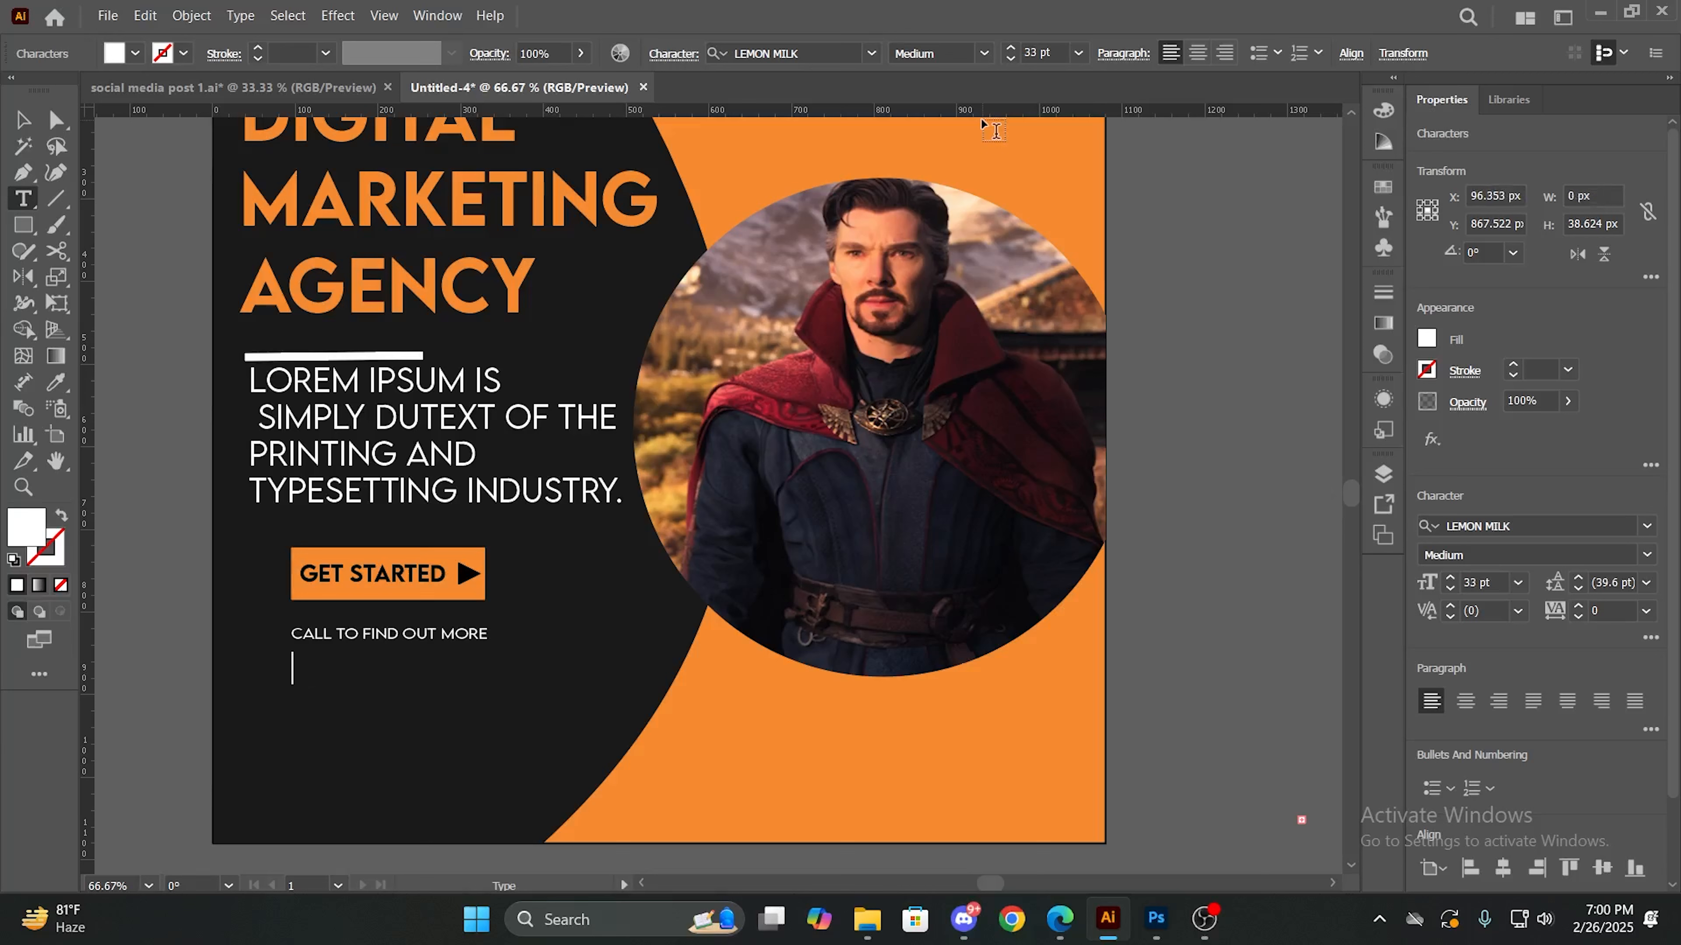
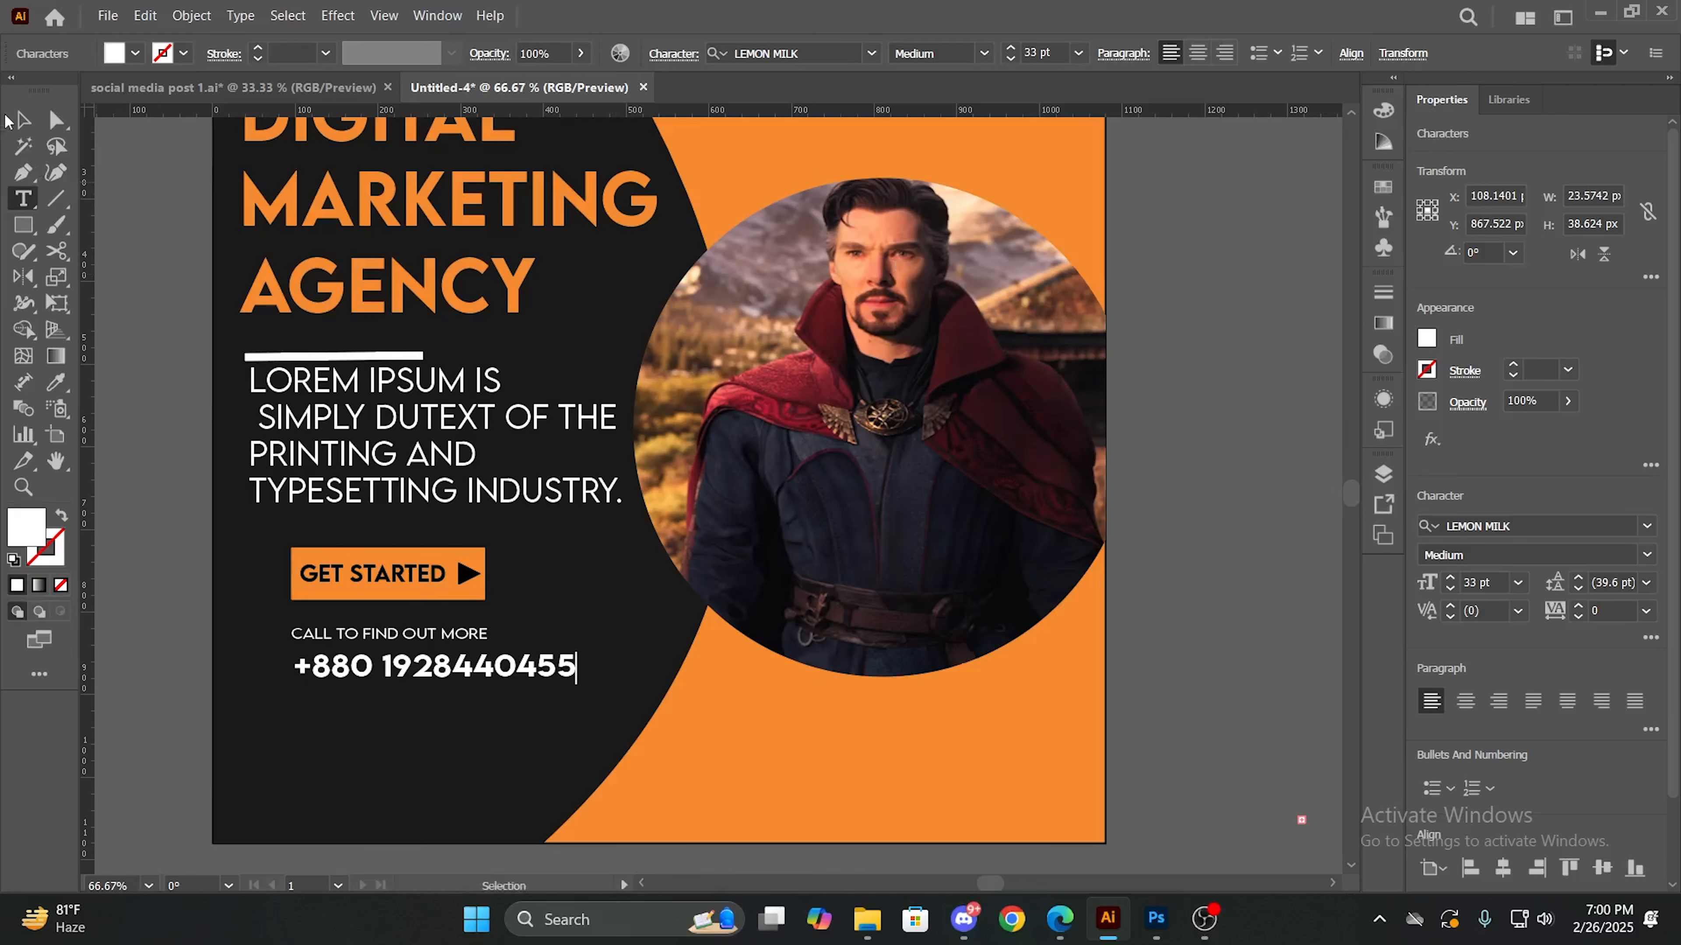
# - Enter the contact phone number in the empty text line below CALL TO FIND OUT MORE and deselect it
pyautogui.click(19, 119)
pyautogui.click(664, 700)
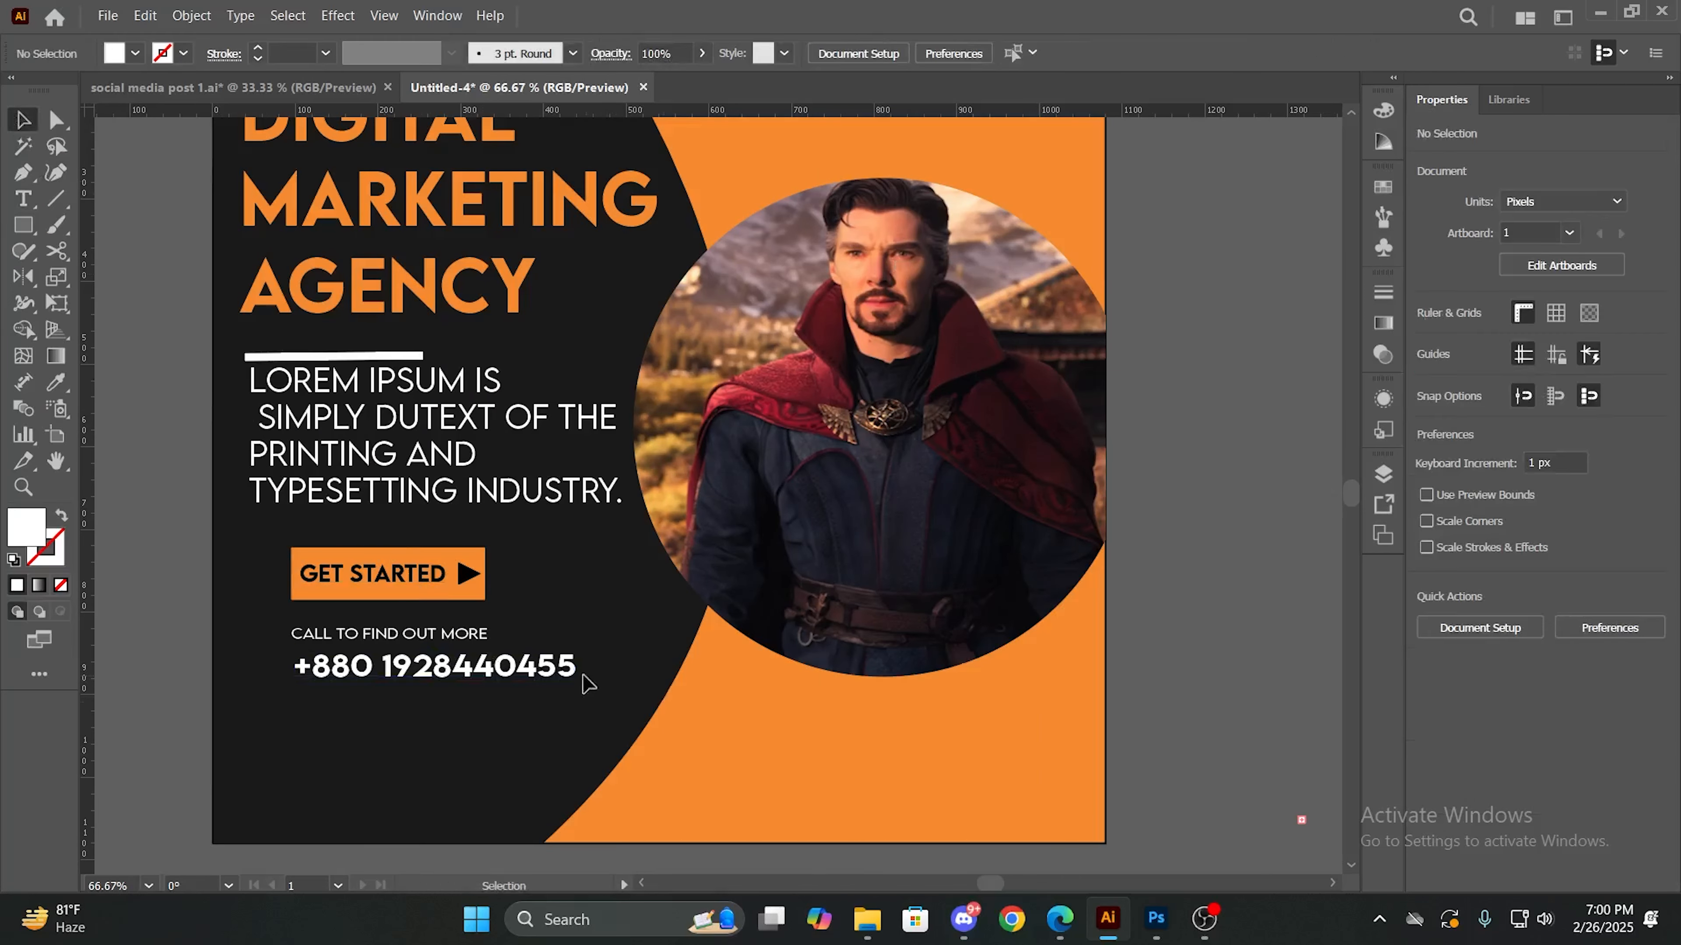
# - Nudge the phone number so its left edge lines up with the CALL TO FIND OUT MORE line
pyautogui.moveTo(549, 669); pyautogui.dragTo(547, 670)
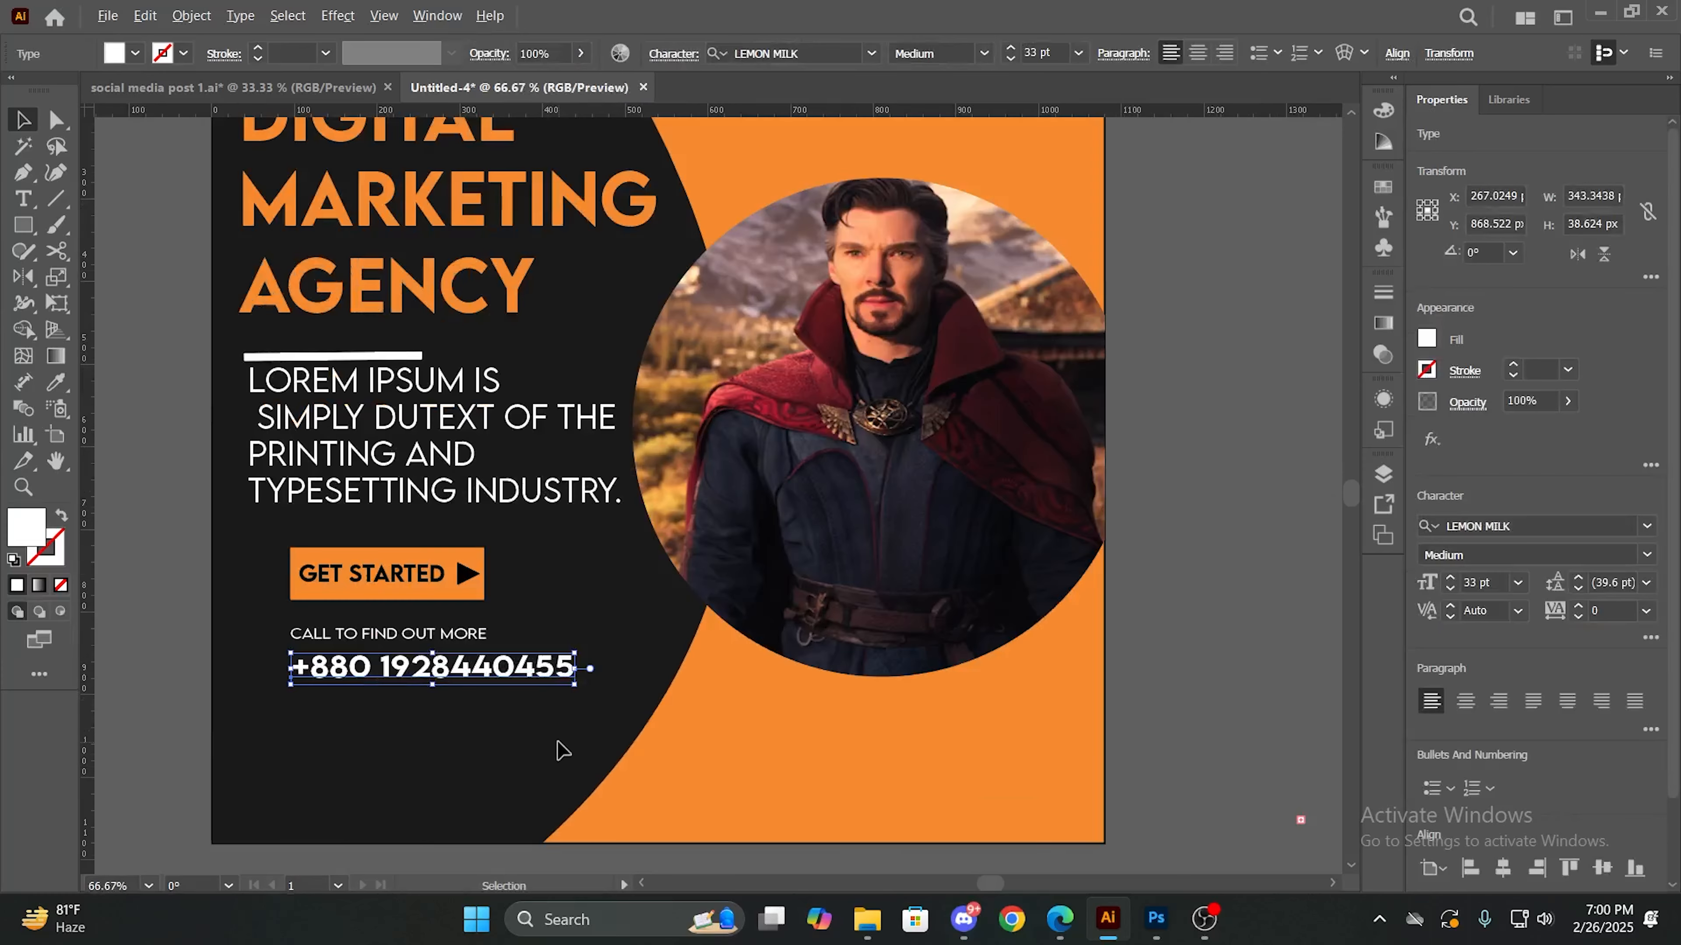
pyautogui.scroll(-1, 561, 751)
pyautogui.click(1099, 653)
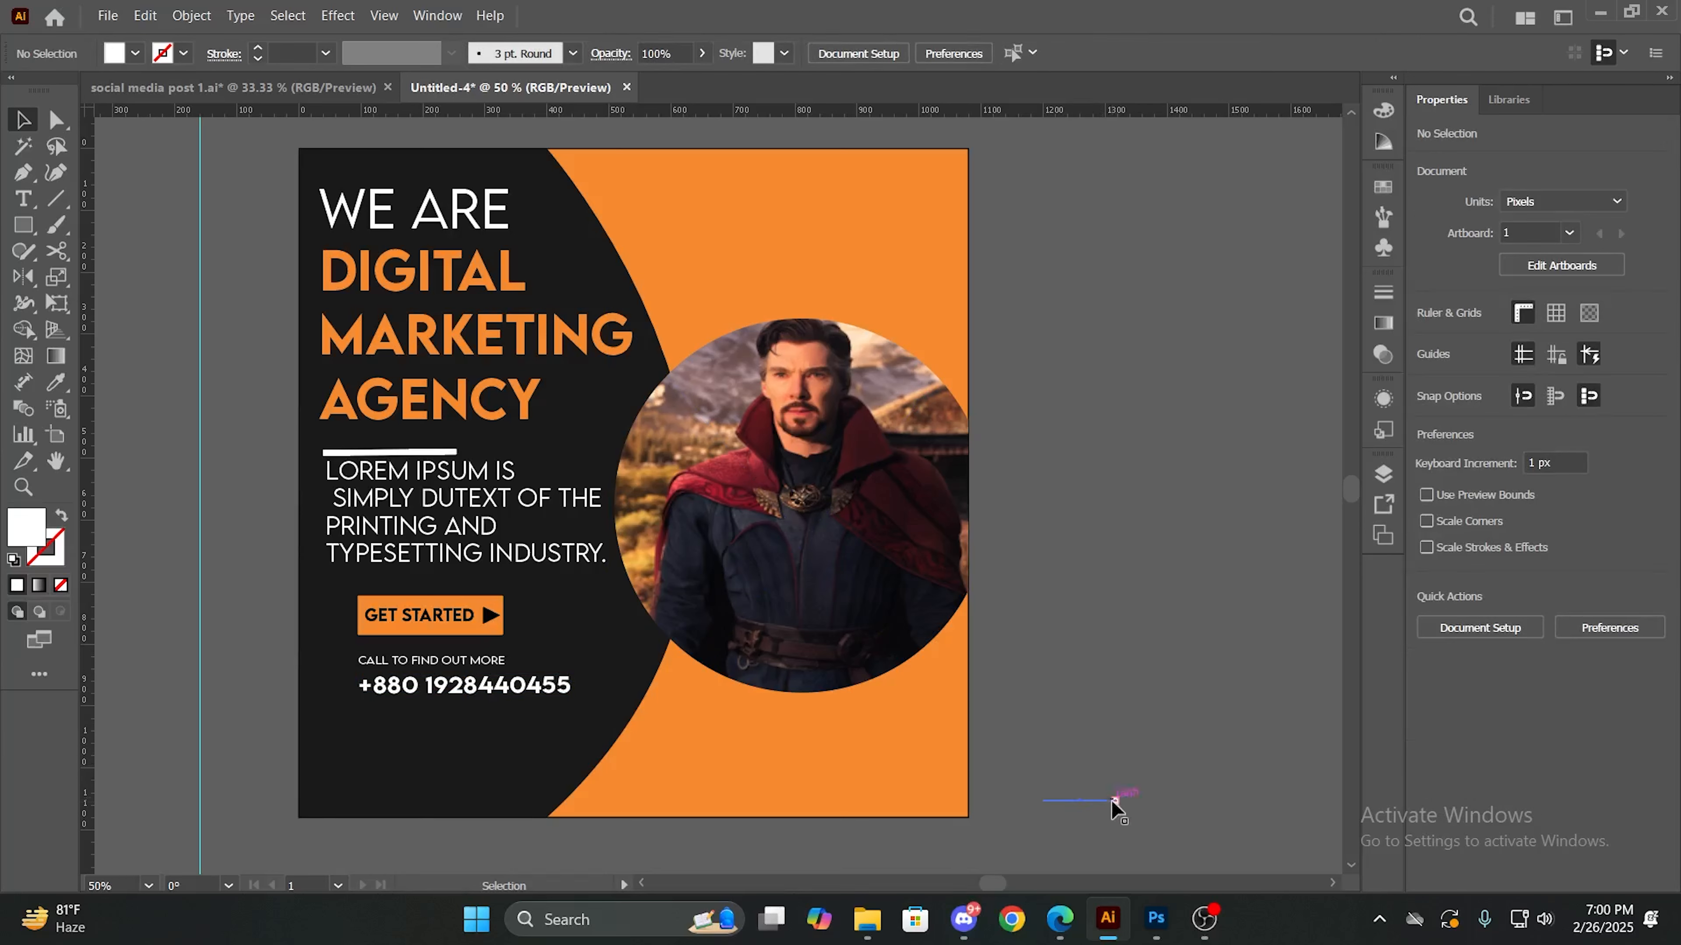
# - Delete the stray text frame lying on the pasteboard outside the artboard
pyautogui.moveTo(1115, 801); pyautogui.dragTo(1117, 746)
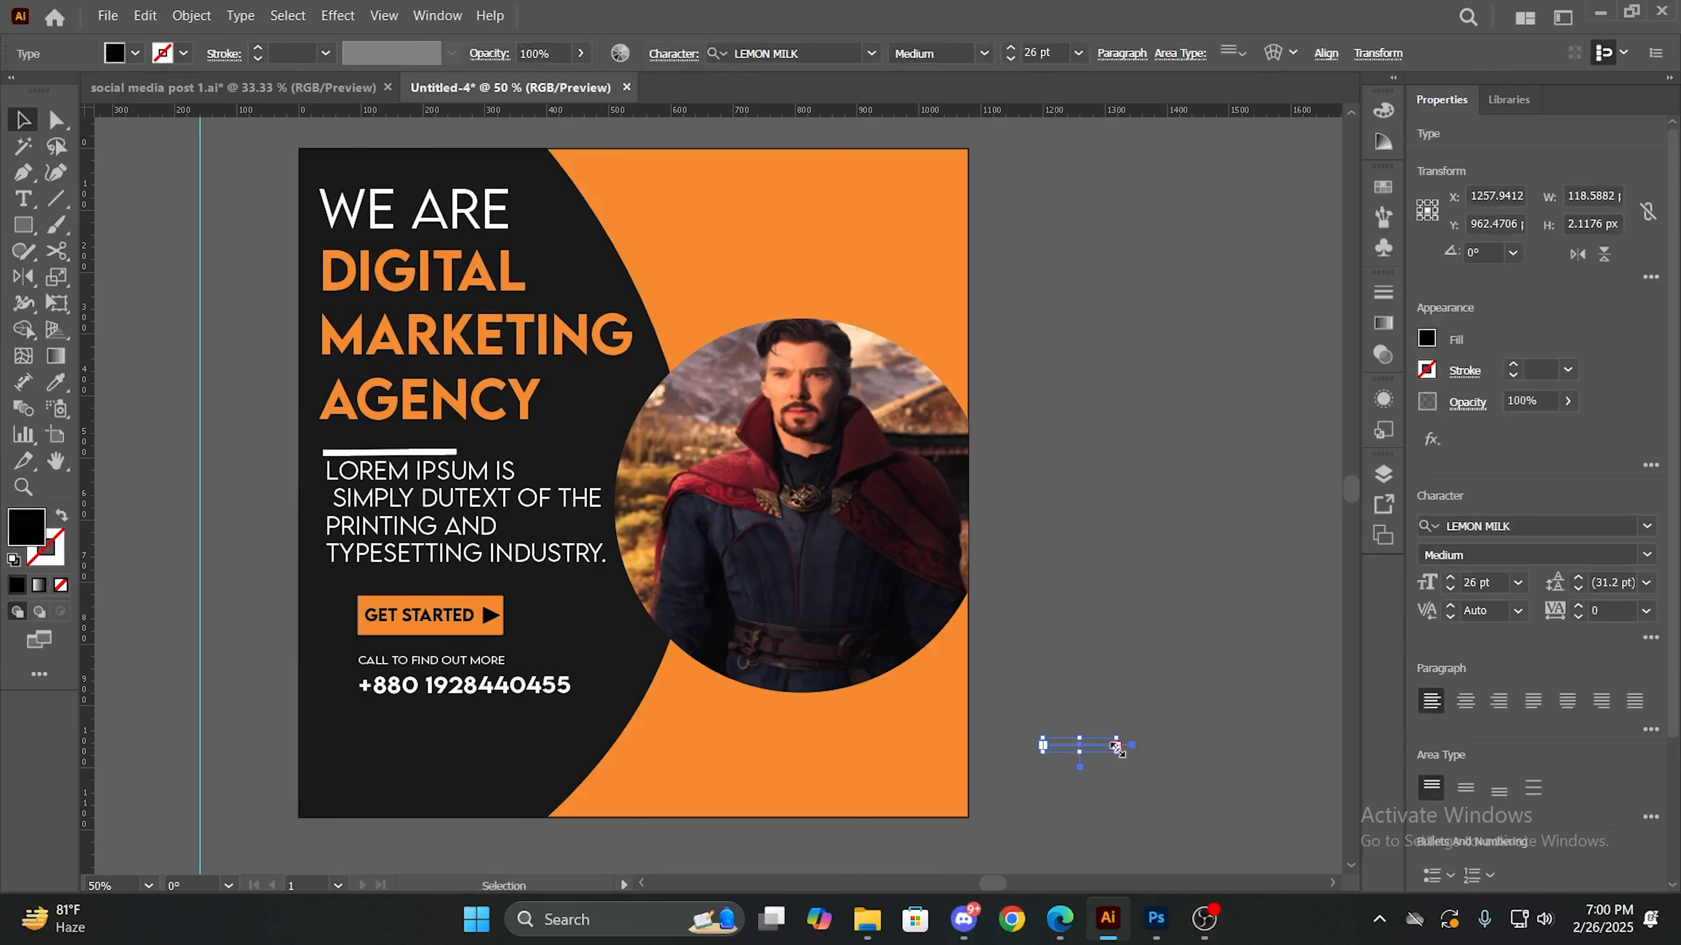
pyautogui.press('Delete')
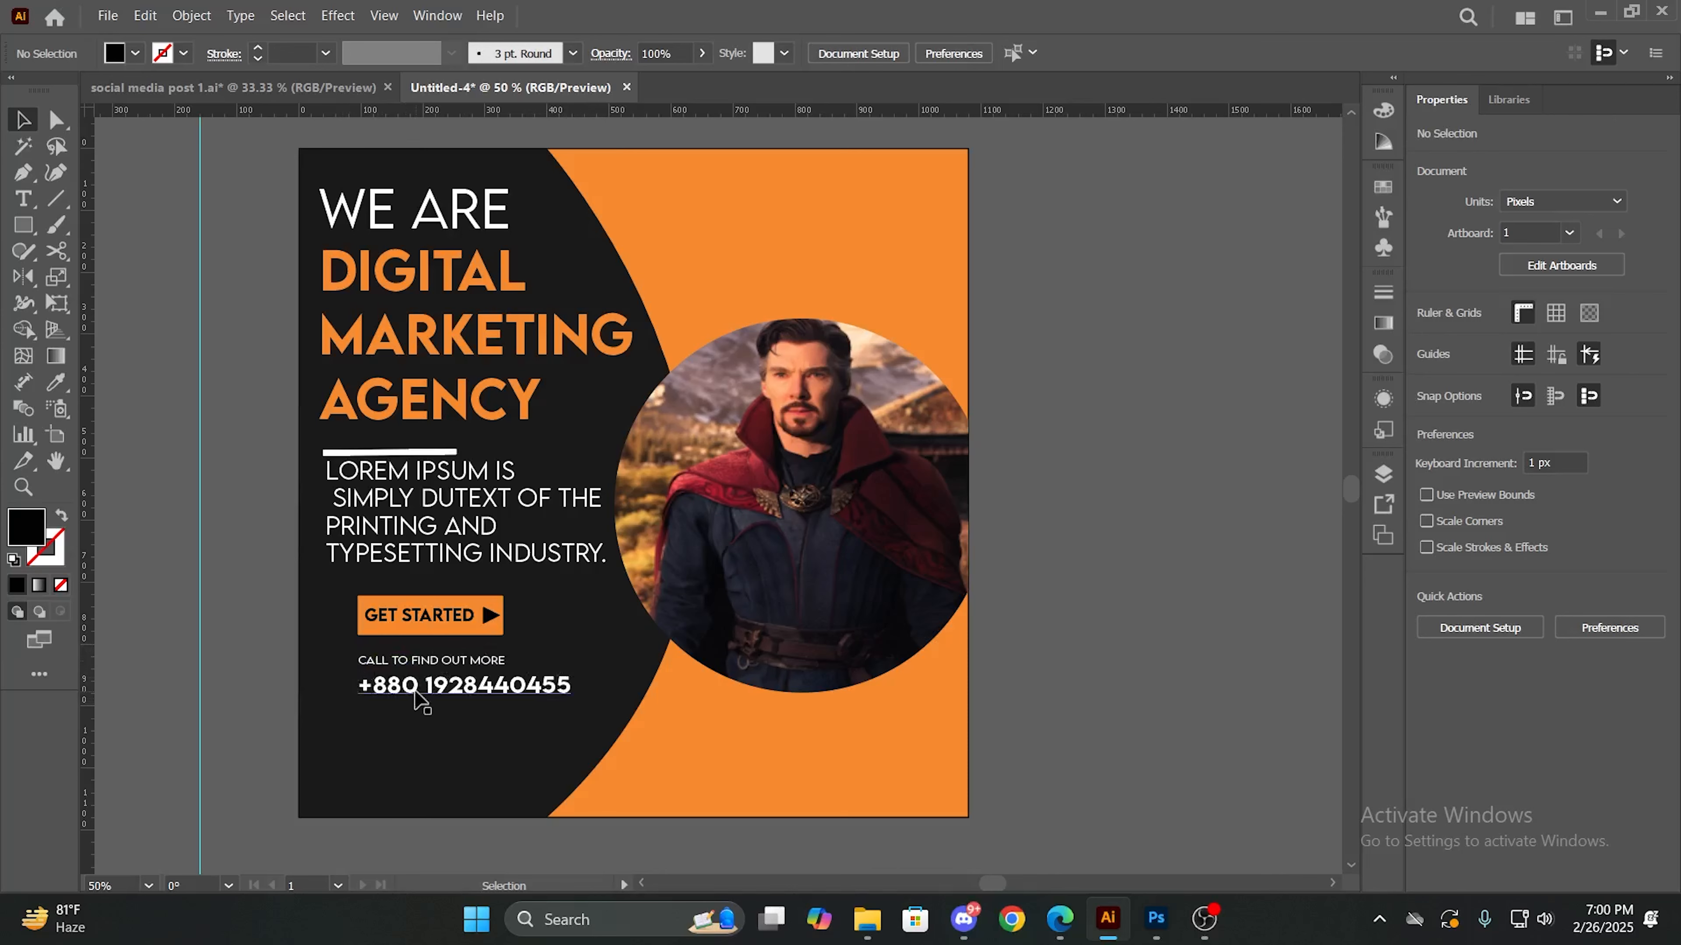
pyautogui.hscroll(2, 1125, 687)
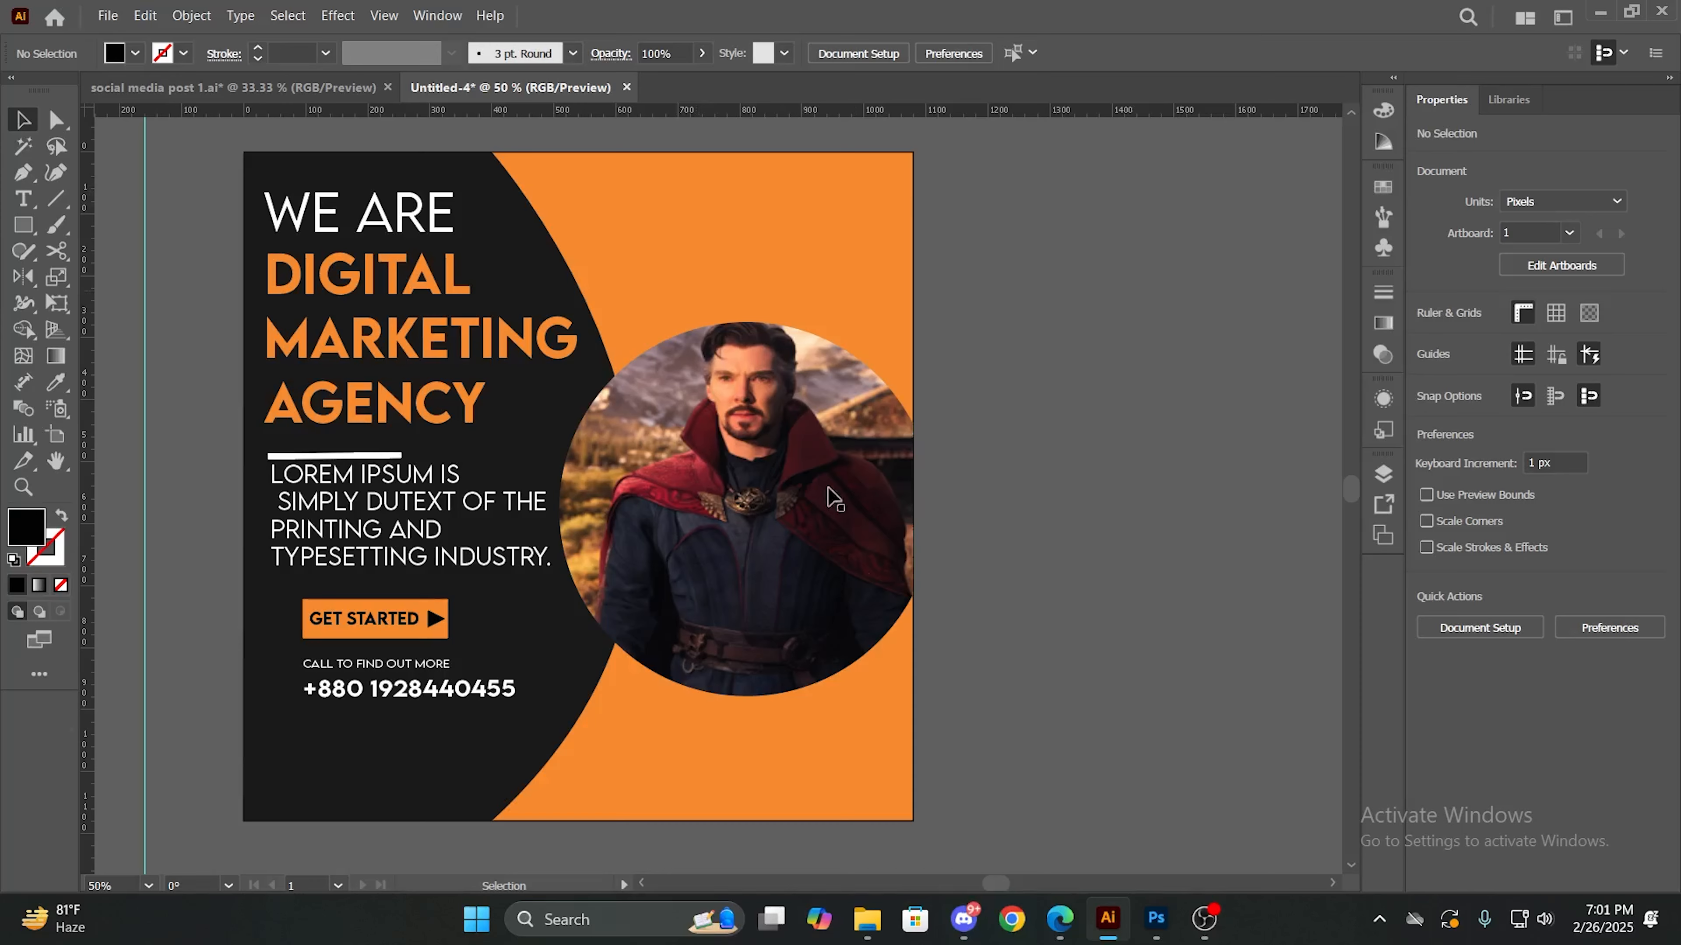
# - Switch to File Explorer and place the transparent designer logo from the Pictures folder onto the artboard
pyautogui.click(862, 938)
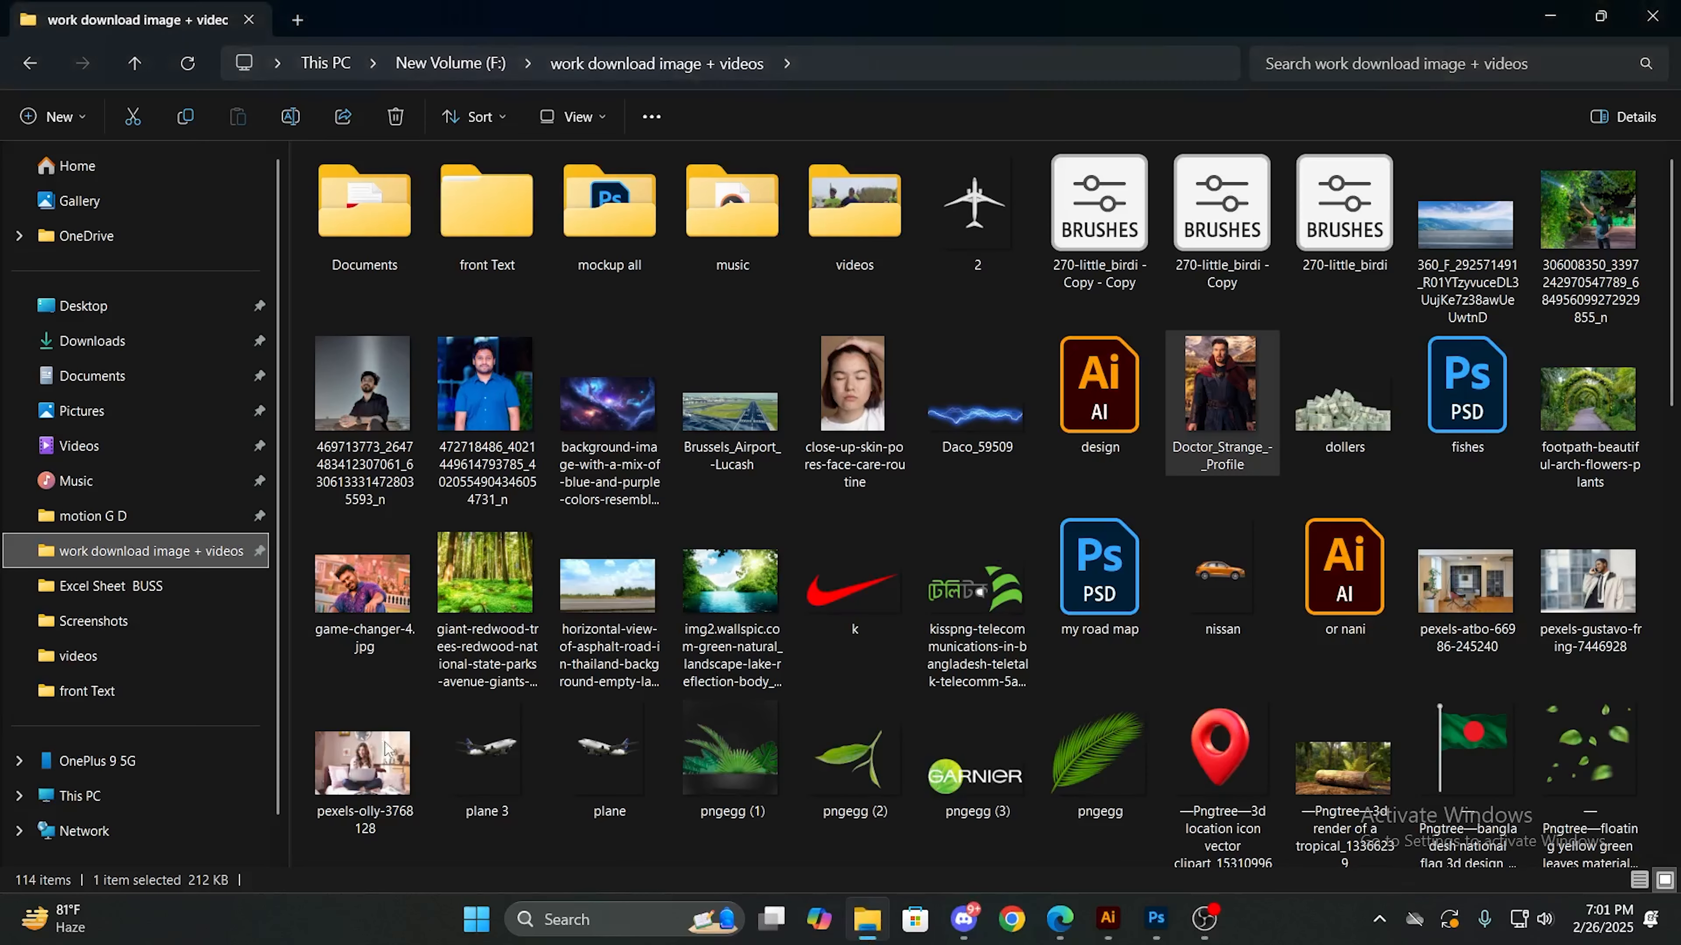
pyautogui.click(132, 392)
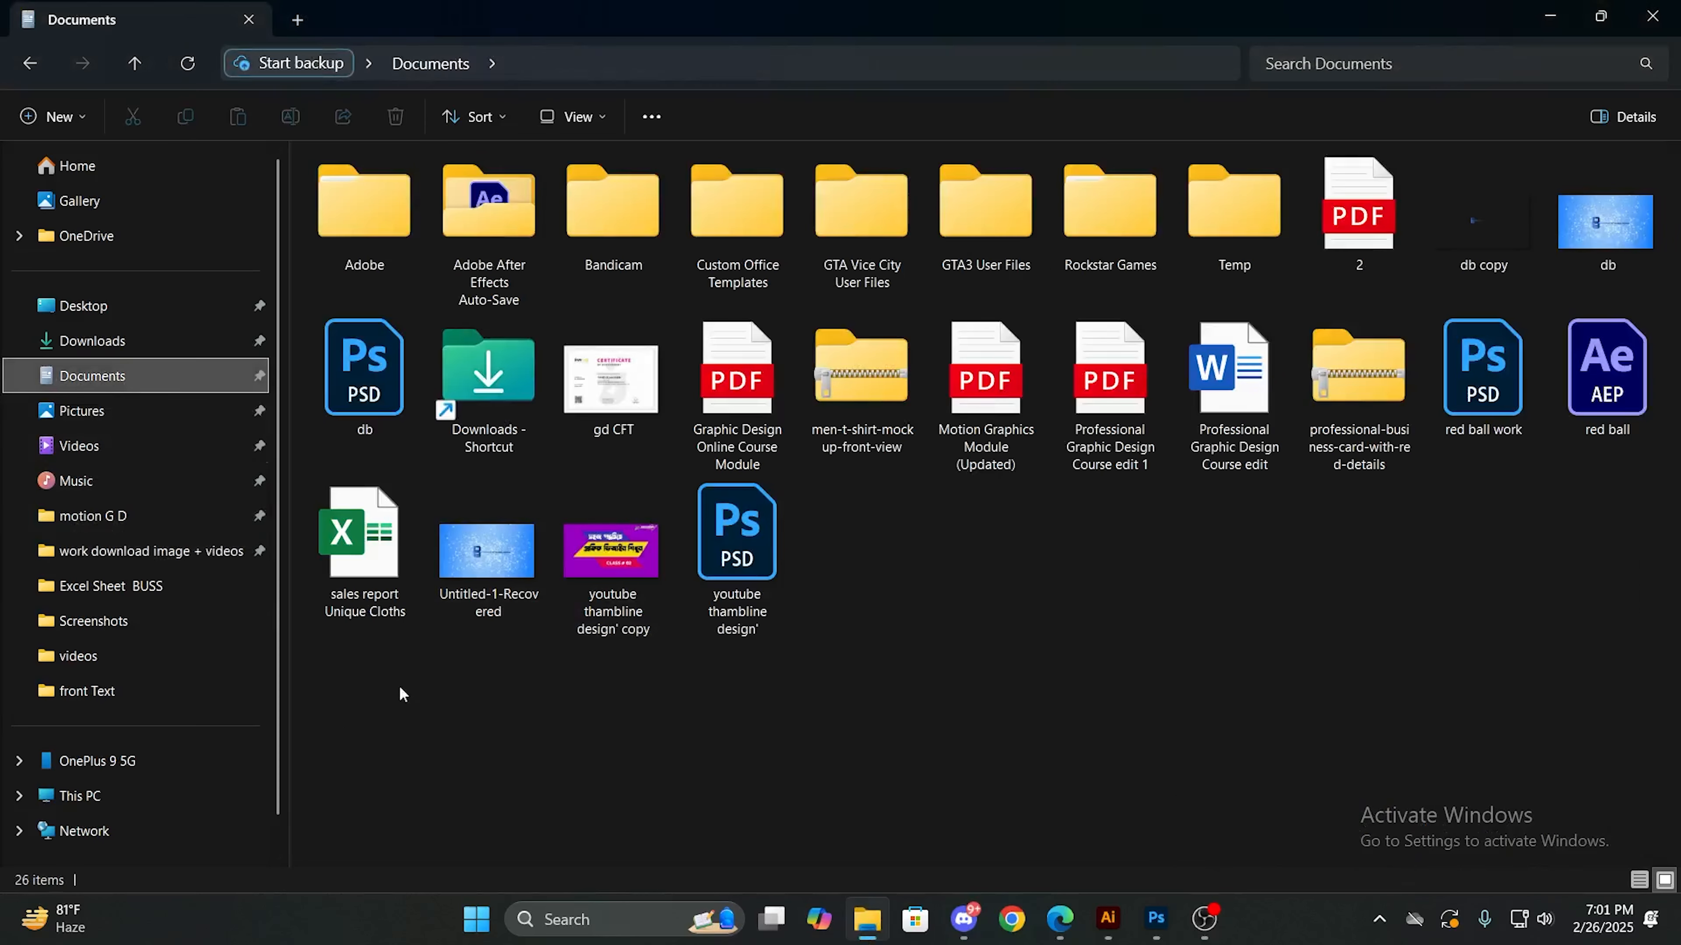
pyautogui.click(119, 417)
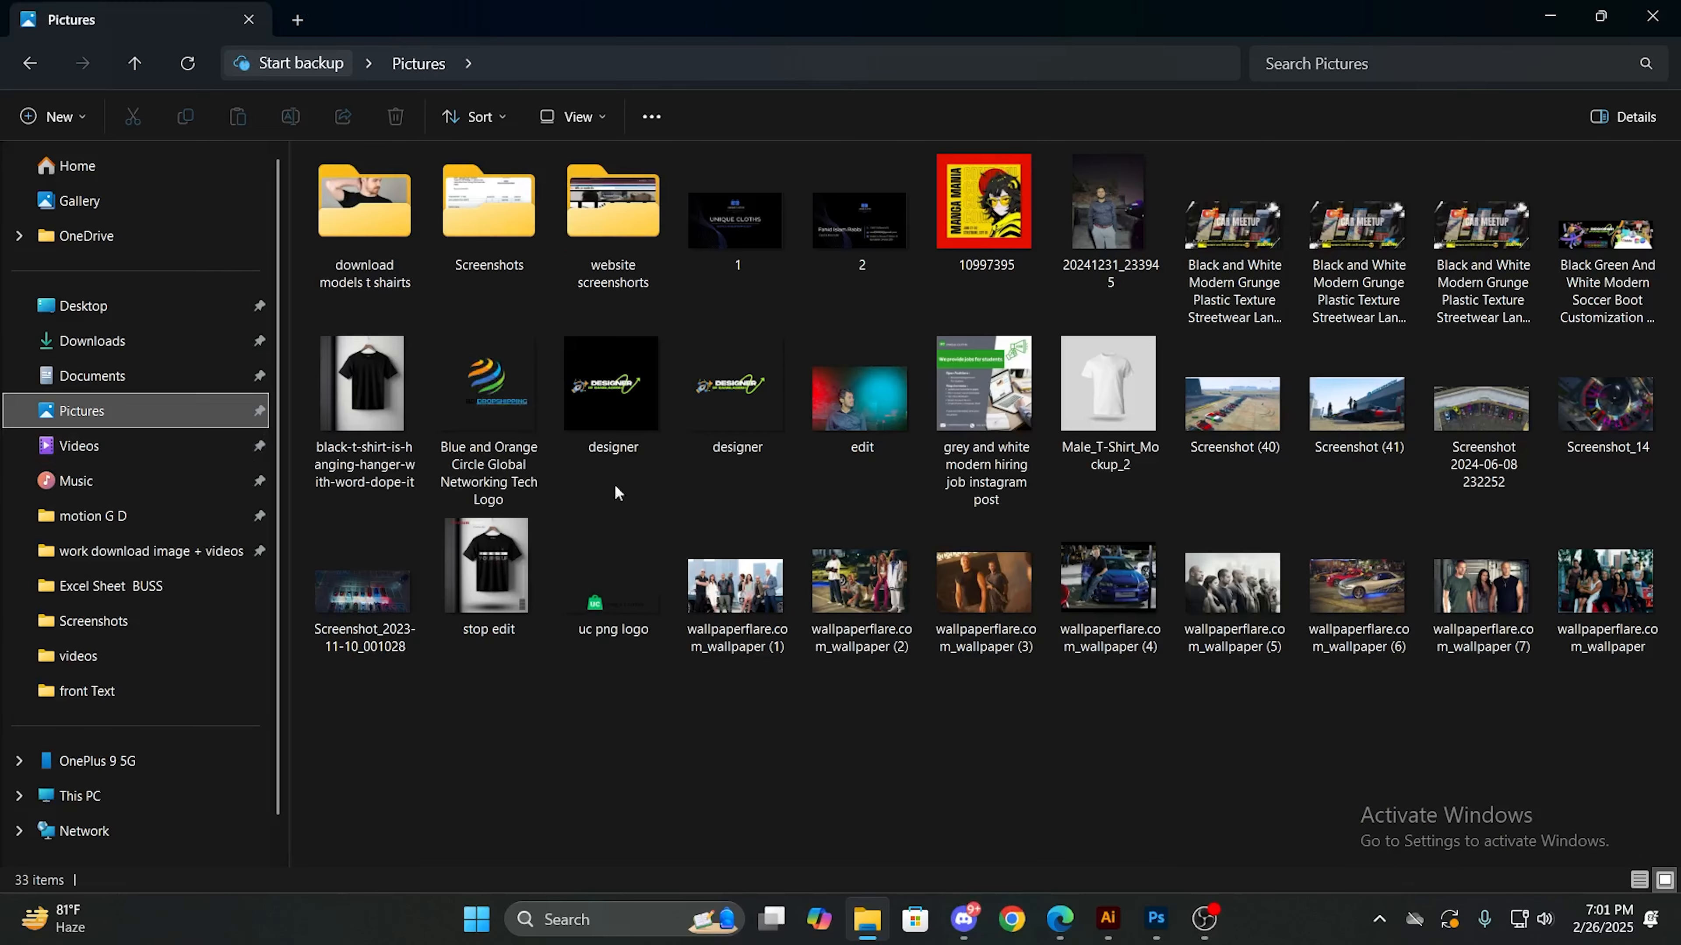
pyautogui.moveTo(736, 391); pyautogui.dragTo(748, 347)
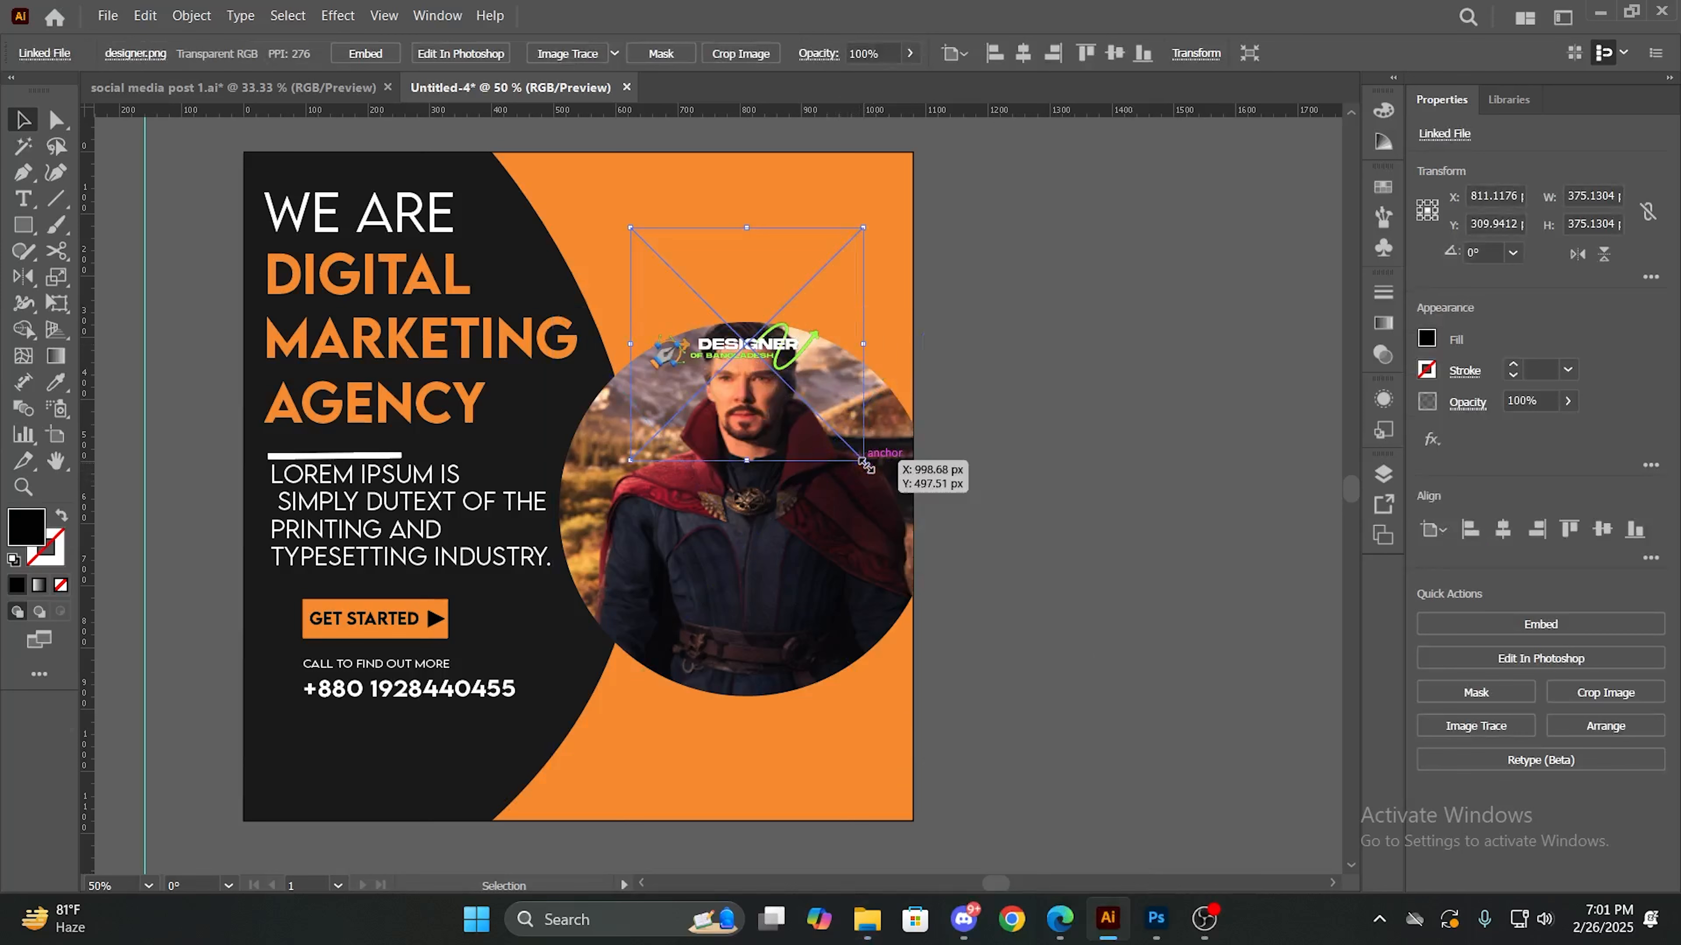
# - Enlarge the designer logo and move it to the artboard's upper right corner, above the circular photo
pyautogui.moveTo(863, 462); pyautogui.dragTo(978, 577)
pyautogui.moveTo(864, 412); pyautogui.dragTo(848, 197)
pyautogui.click(1053, 388)
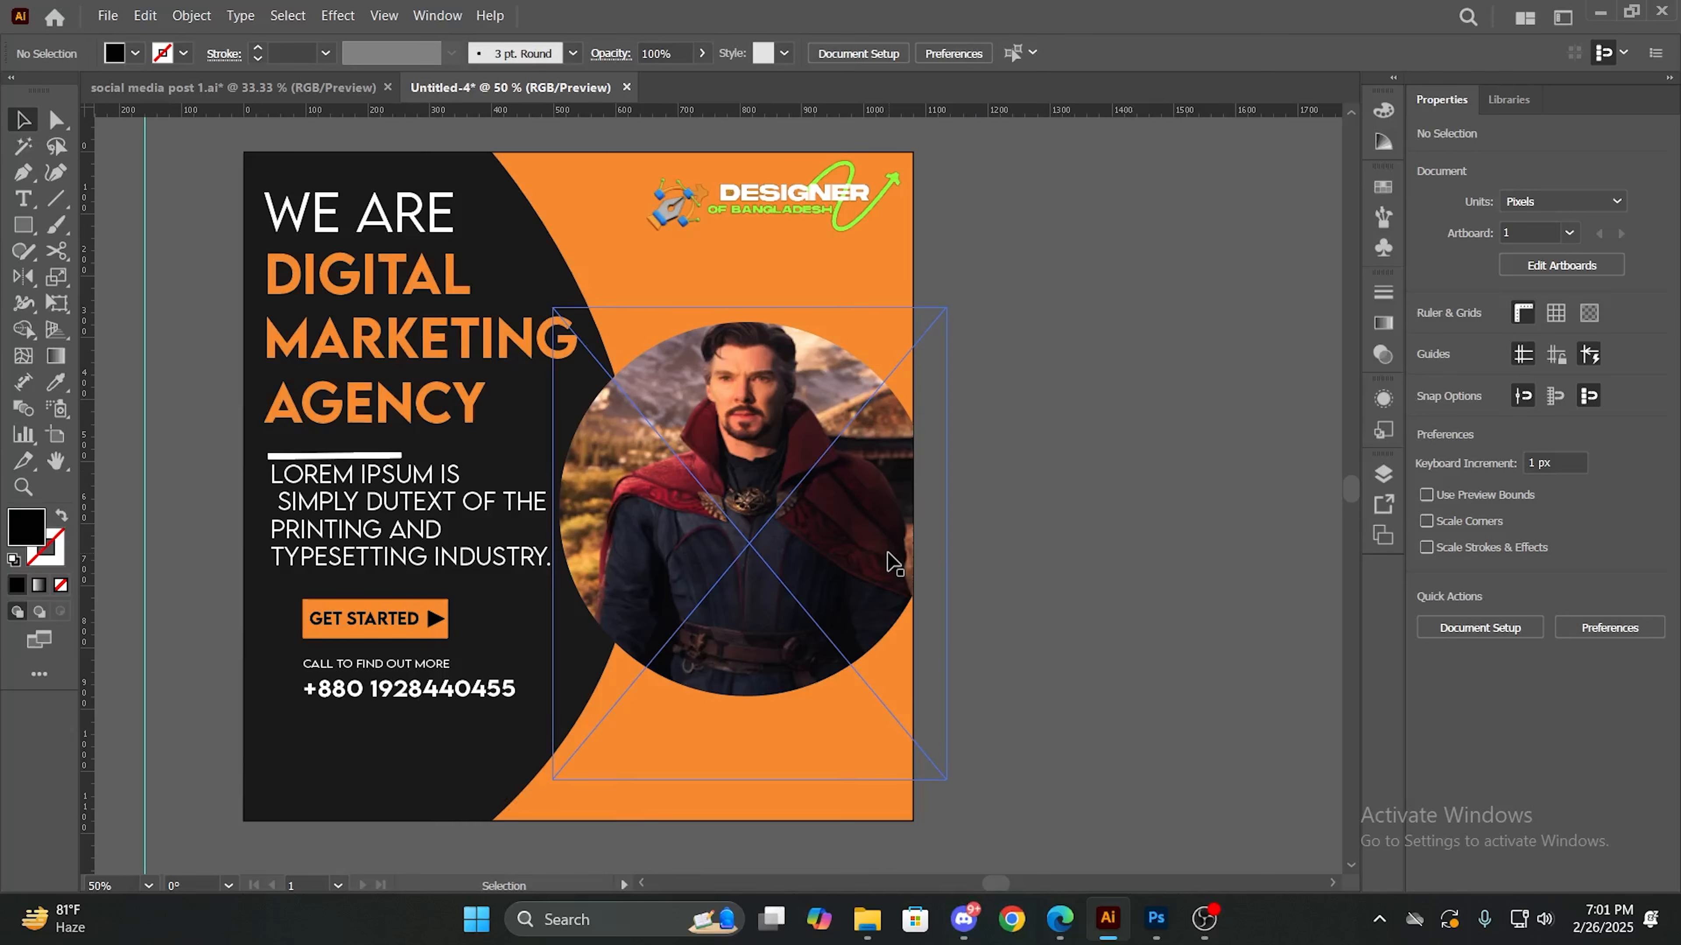
# - Move the CALL TO FIND OUT MORE text onto the orange area near the artboard's bottom edge
pyautogui.scroll(-1, 972, 679)
pyautogui.scroll(-2, 971, 680)
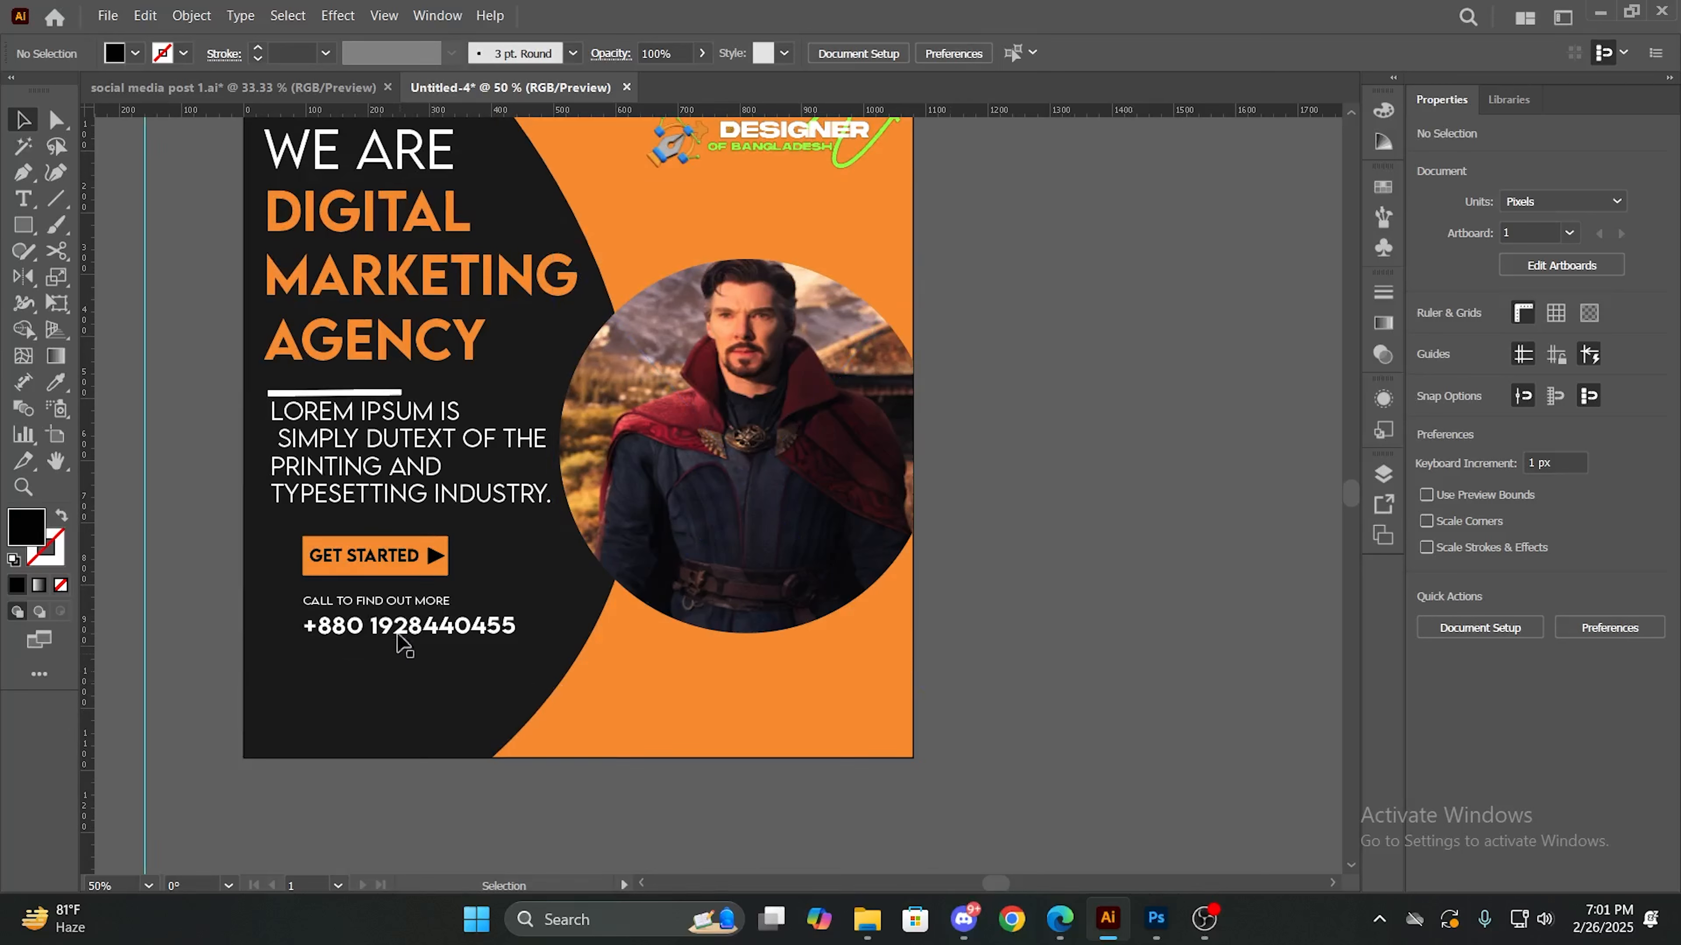
pyautogui.moveTo(441, 611); pyautogui.dragTo(810, 721)
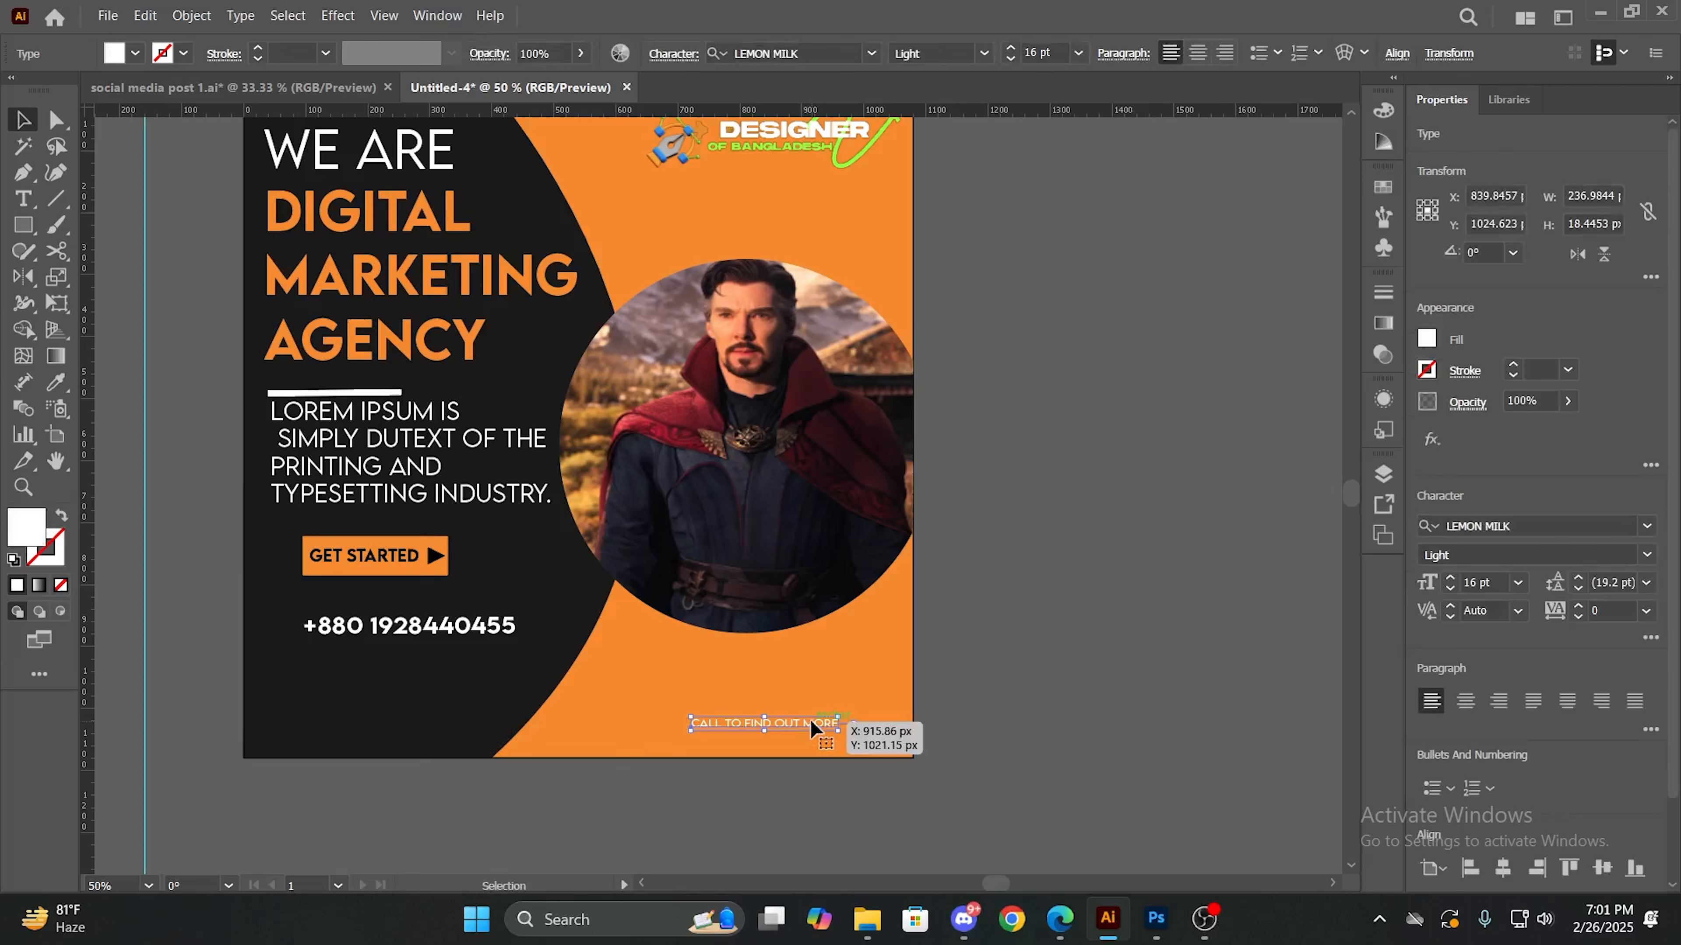
pyautogui.press('Delete')
pyautogui.press('w')
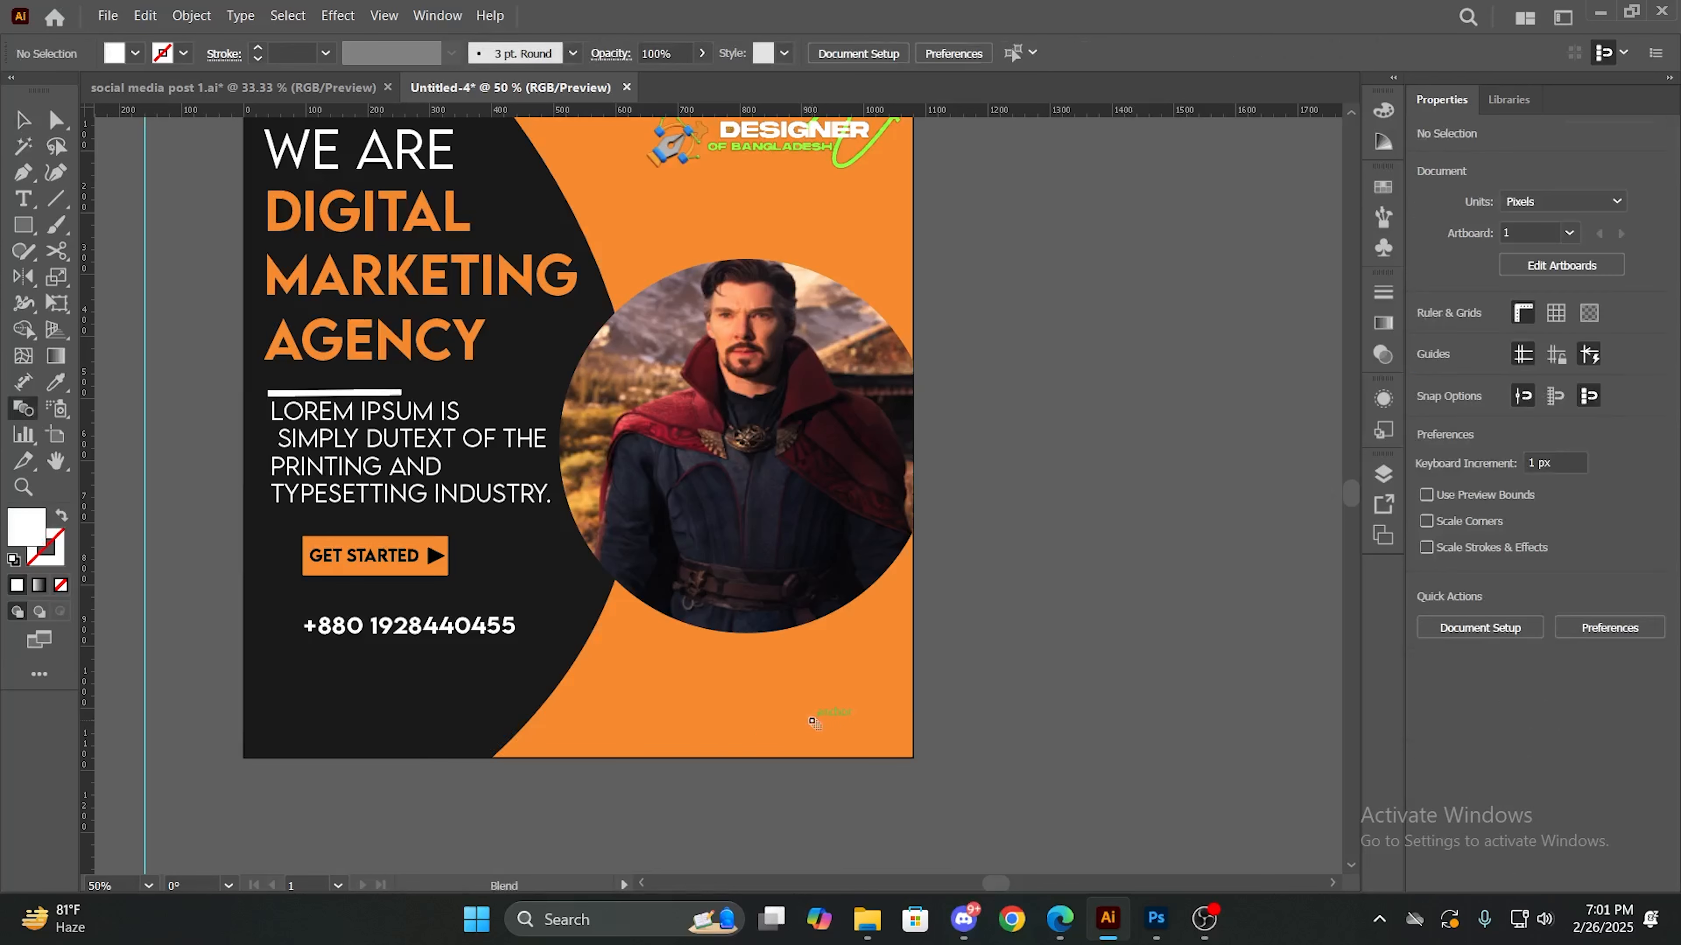
pyautogui.hotkey('ctrl', 'z')
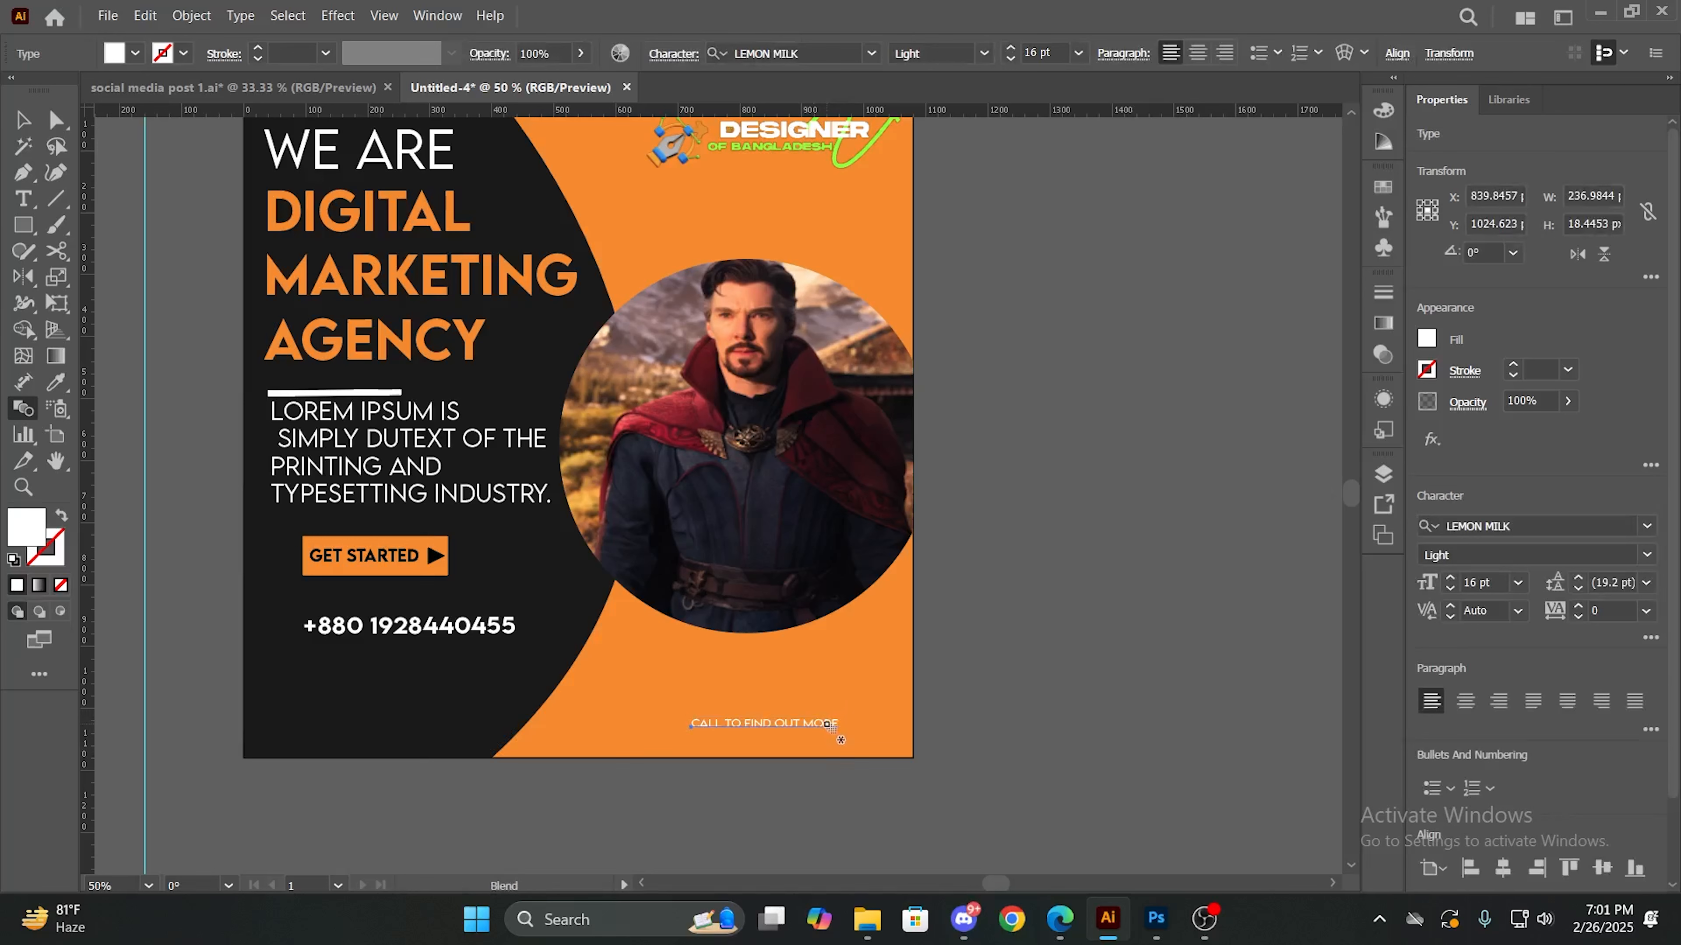
pyautogui.press('v')
pyautogui.doubleClick(825, 722)
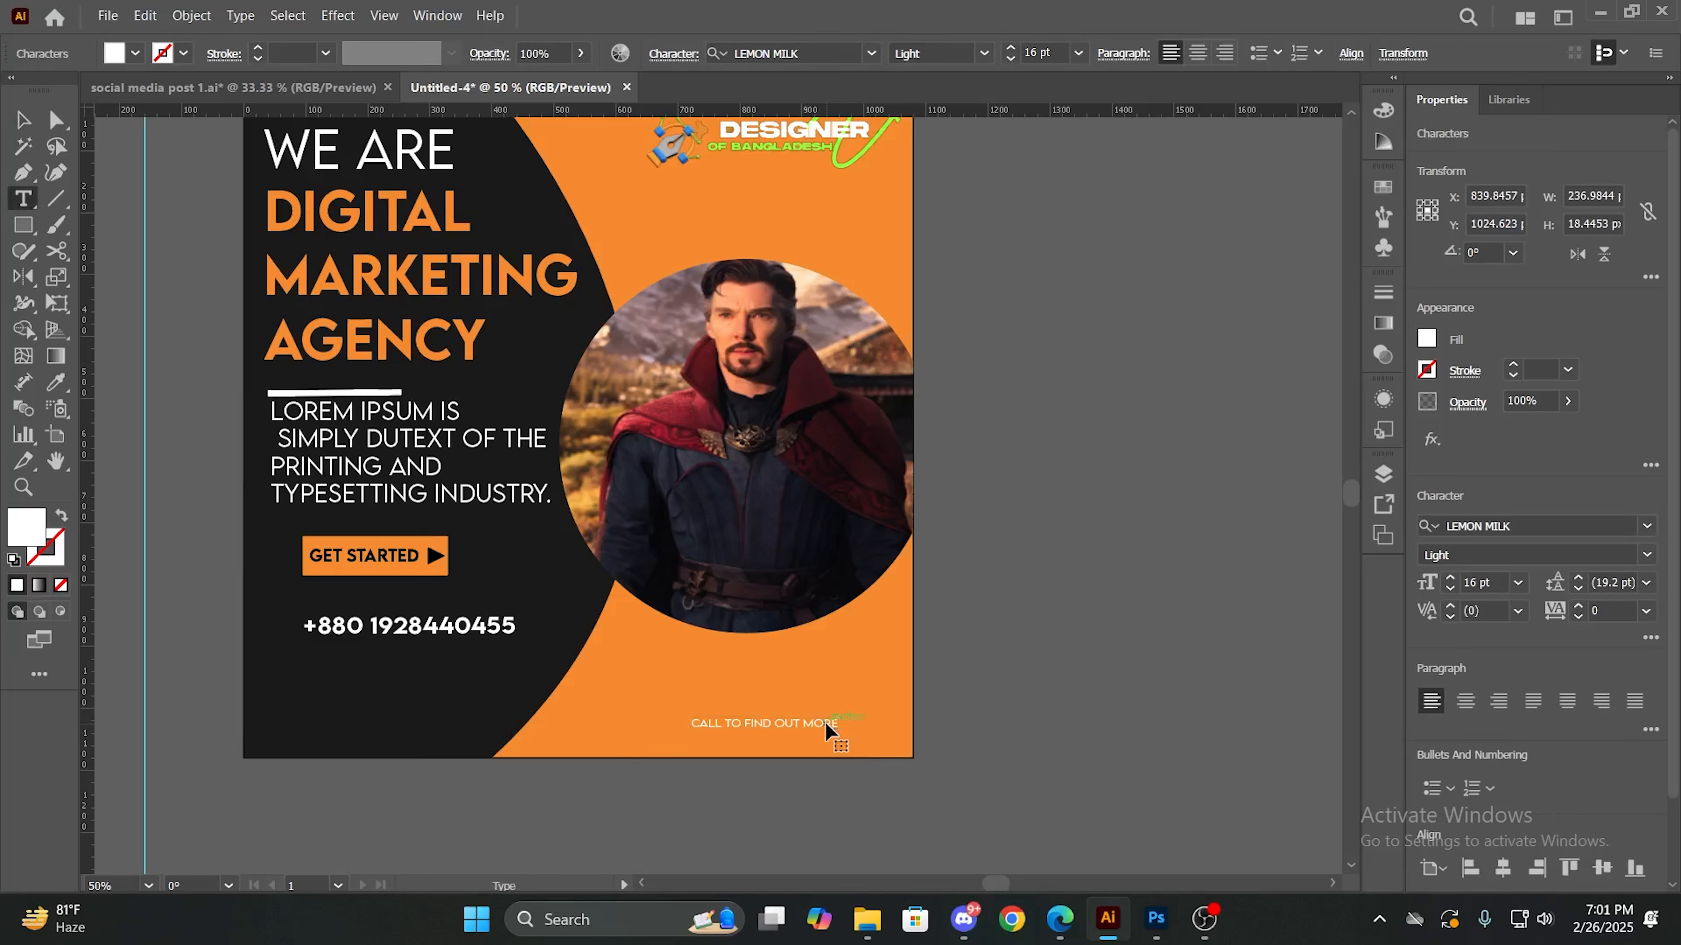
pyautogui.hotkey('ctrl', 'a')
pyautogui.write('www.goog')
# - Set the website address text to the Shorif Suborno Unicode font at 27 pt
pyautogui.moveTo(693, 726); pyautogui.dragTo(806, 748)
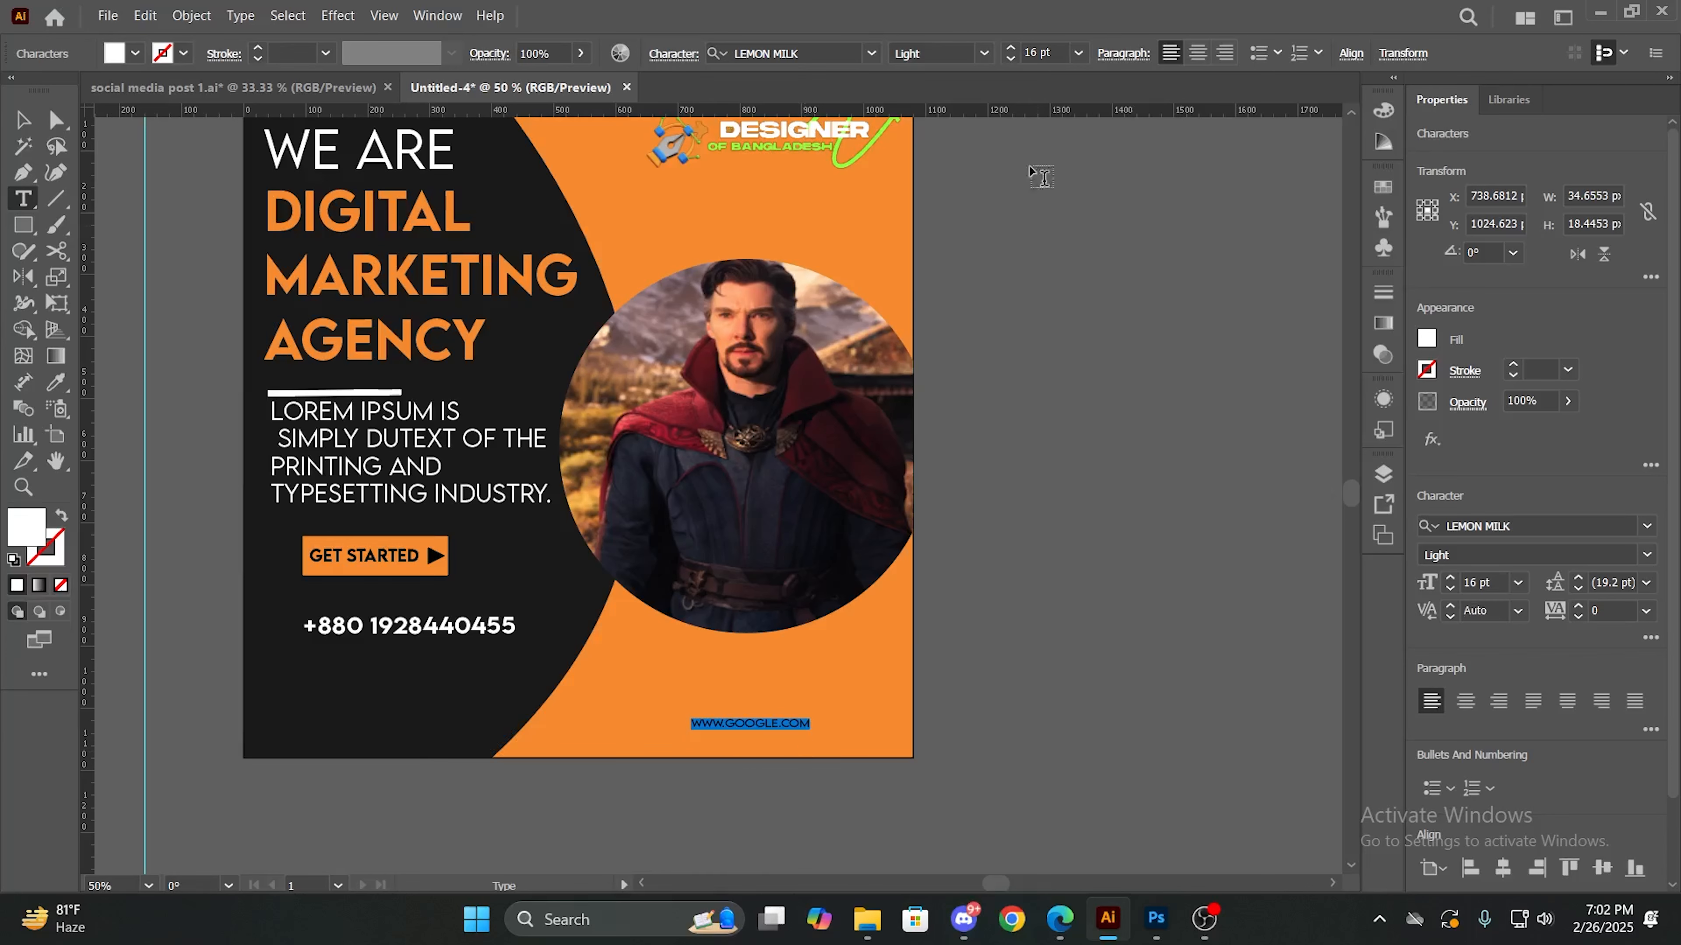
pyautogui.click(871, 53)
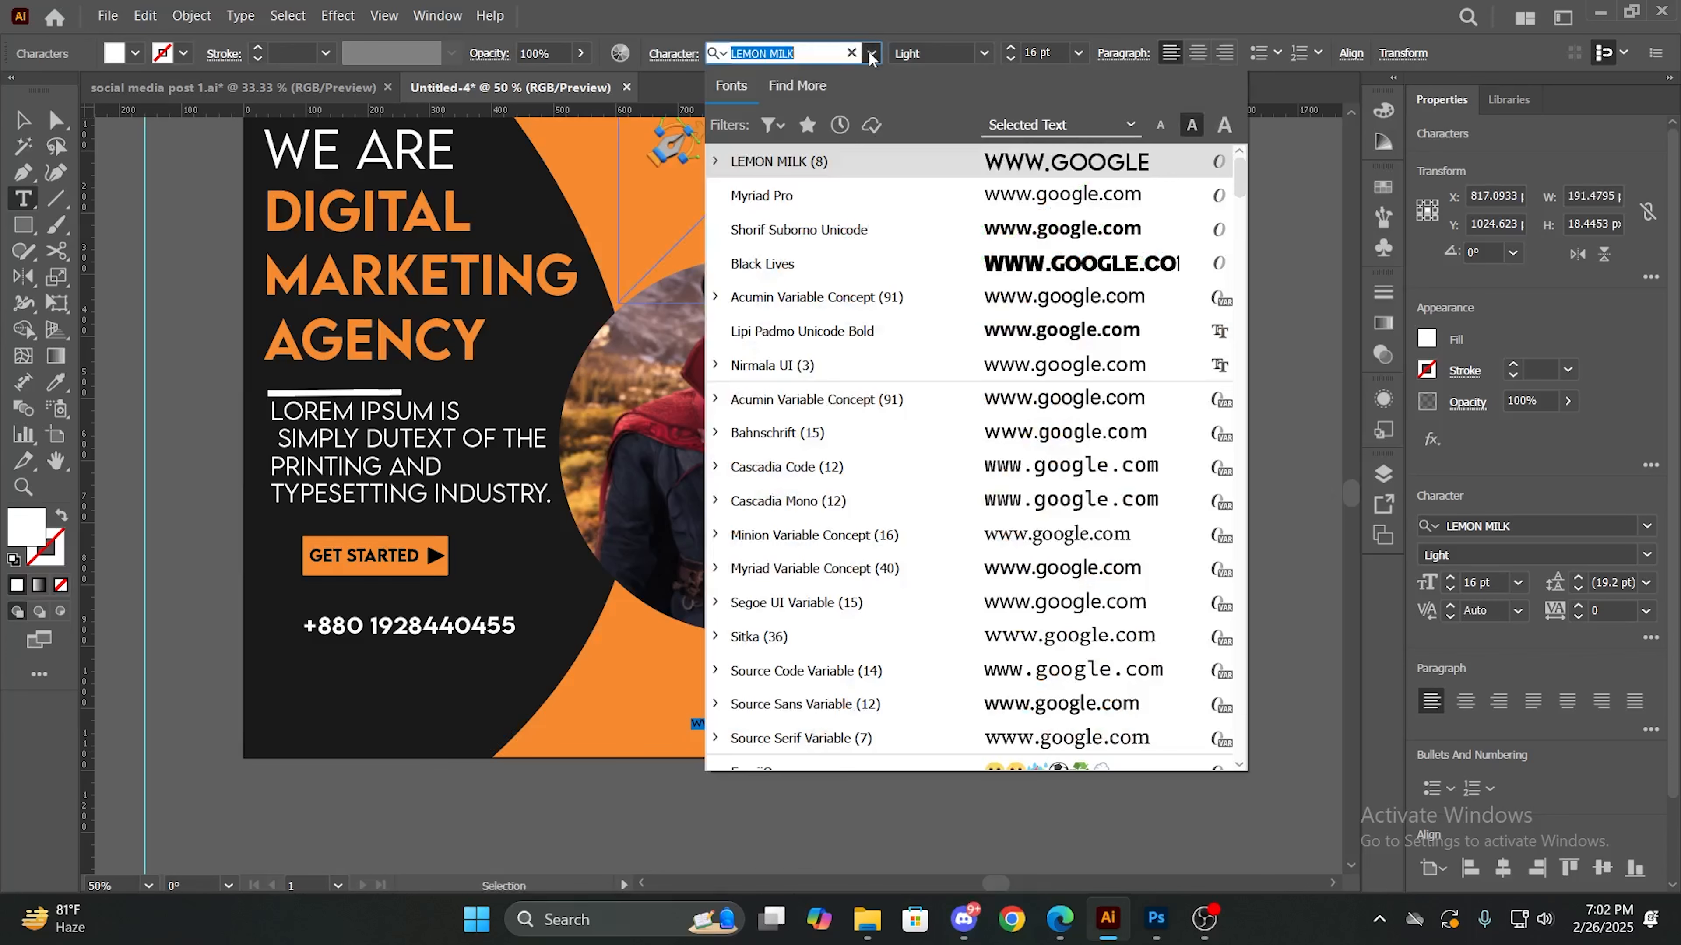
pyautogui.click(1019, 232)
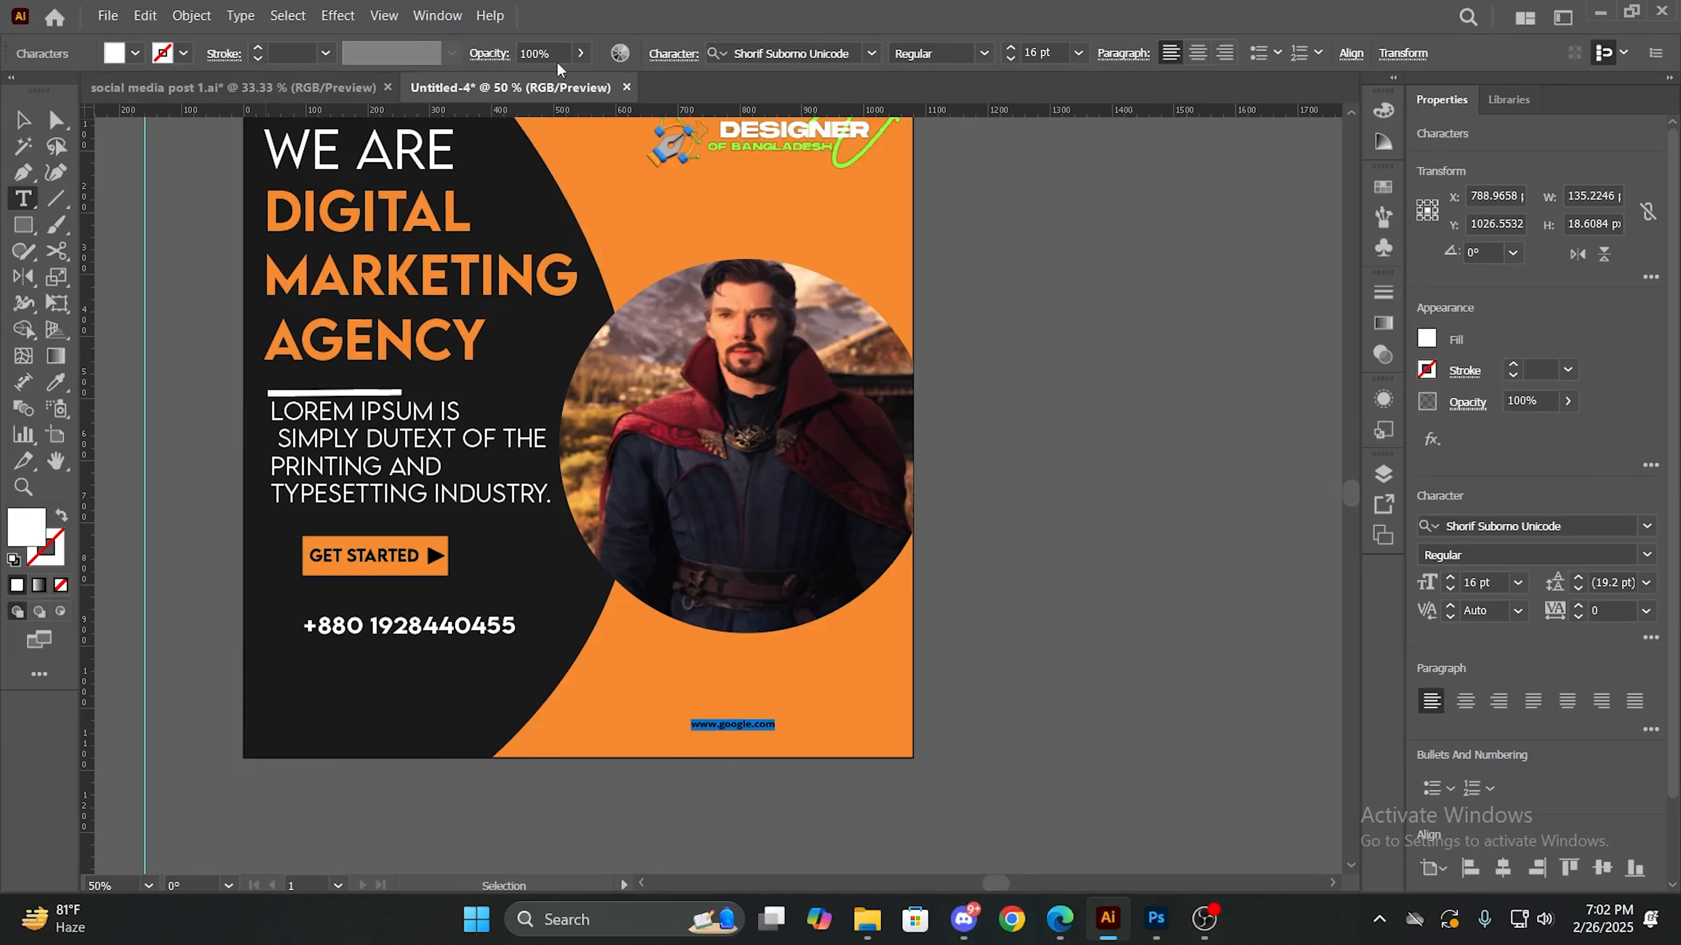
pyautogui.click(1010, 47)
pyautogui.click(1010, 47)
pyautogui.click(1010, 48)
pyautogui.click(1011, 47)
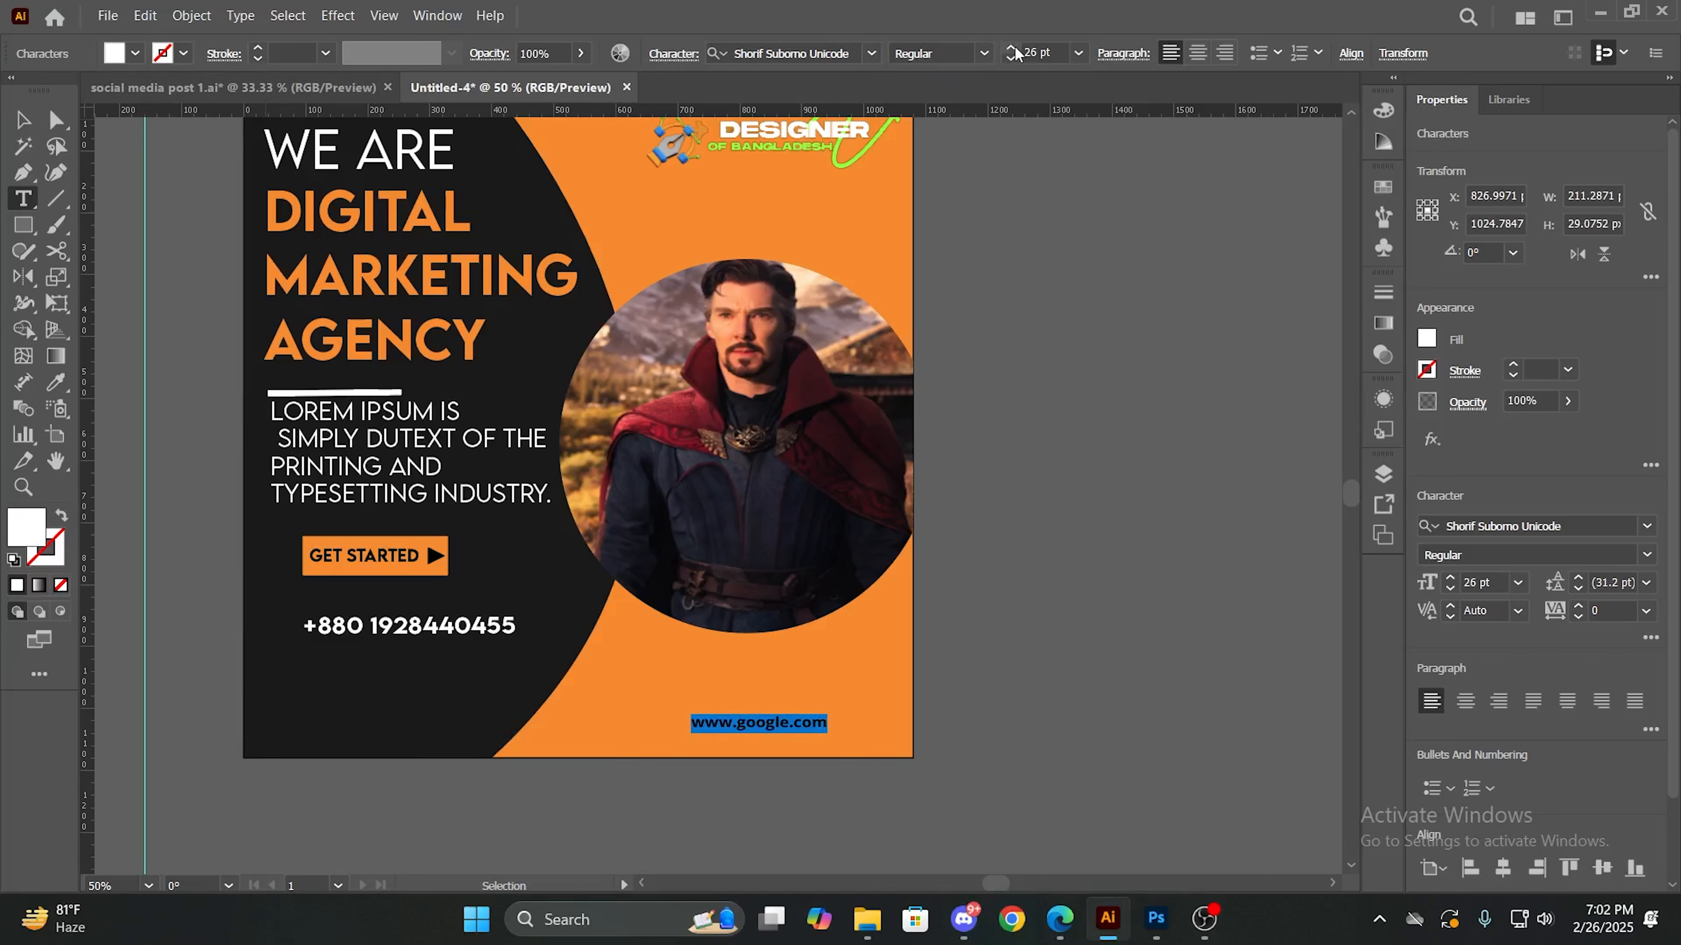
pyautogui.keyDown('ctrl'); pyautogui.click(991, 231); pyautogui.keyUp('ctrl')
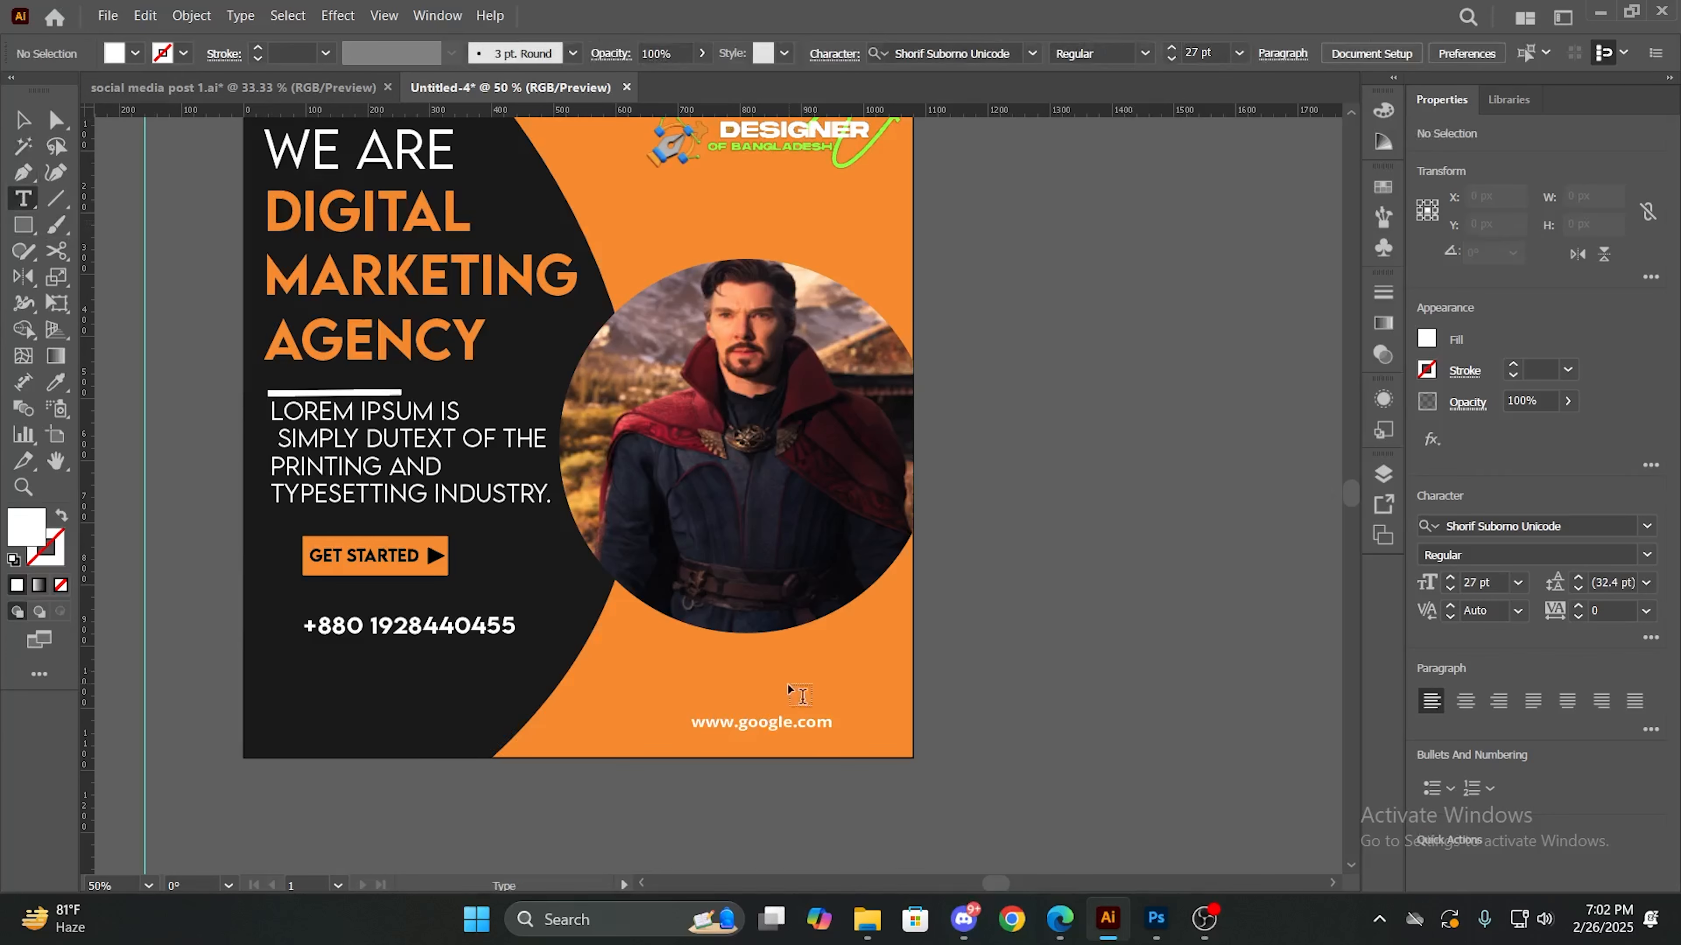
# - Move the website address up and to the left, just below the circular photo
pyautogui.press('v')
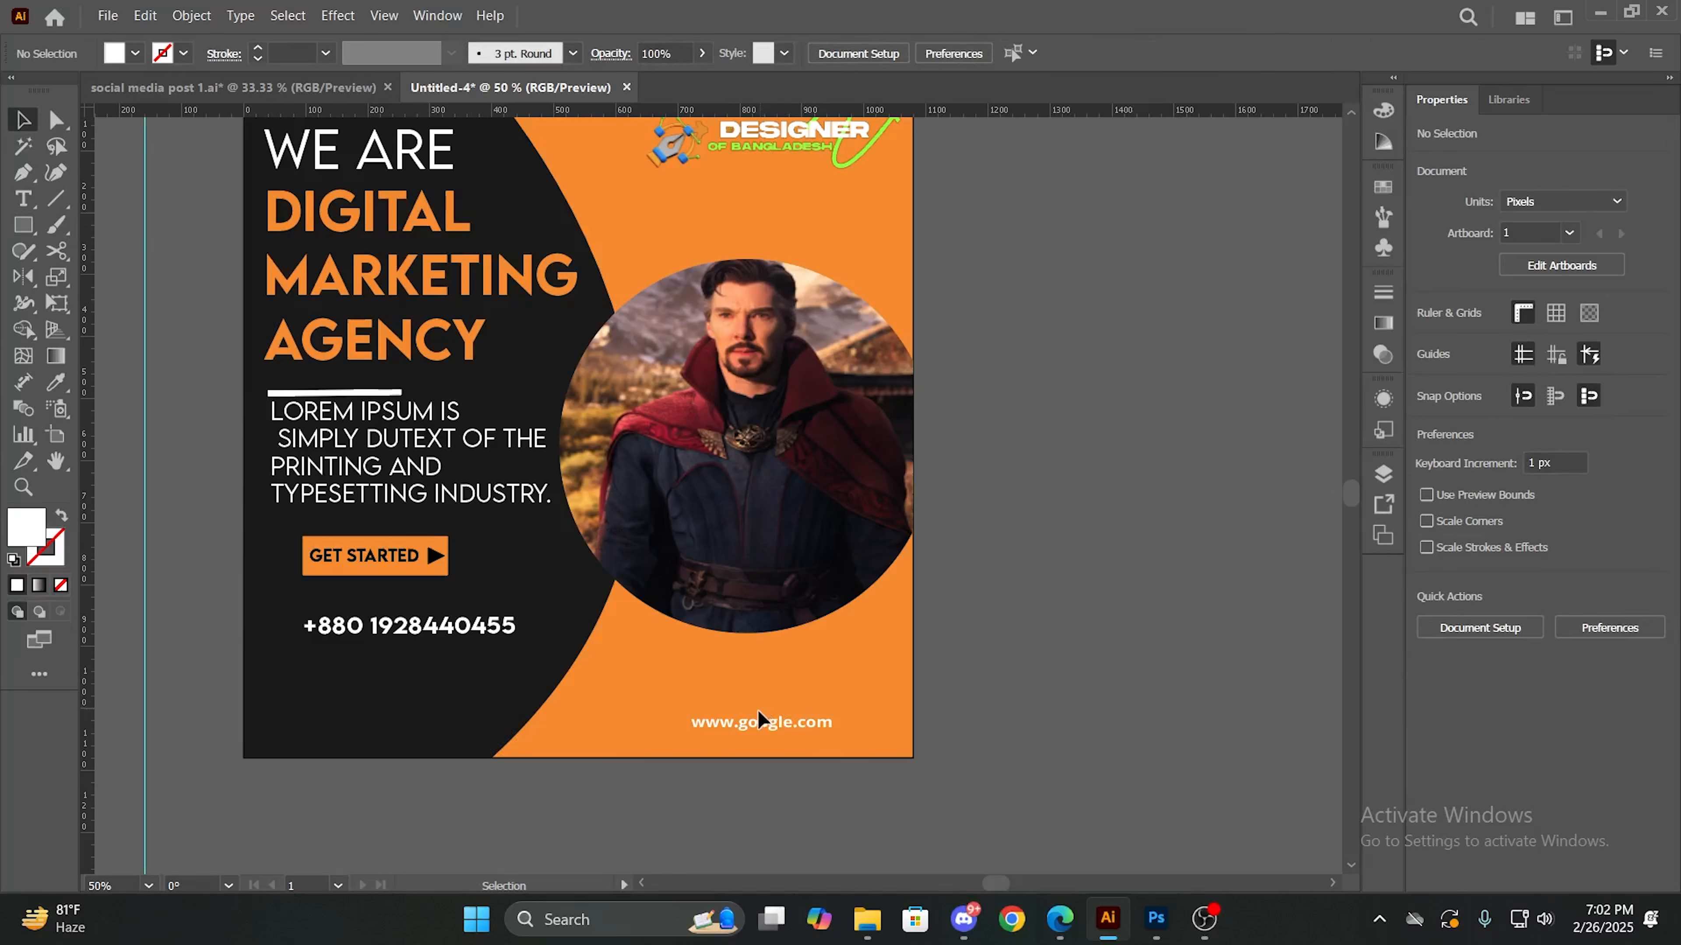
pyautogui.moveTo(759, 718); pyautogui.dragTo(660, 692)
pyautogui.click(1072, 705)
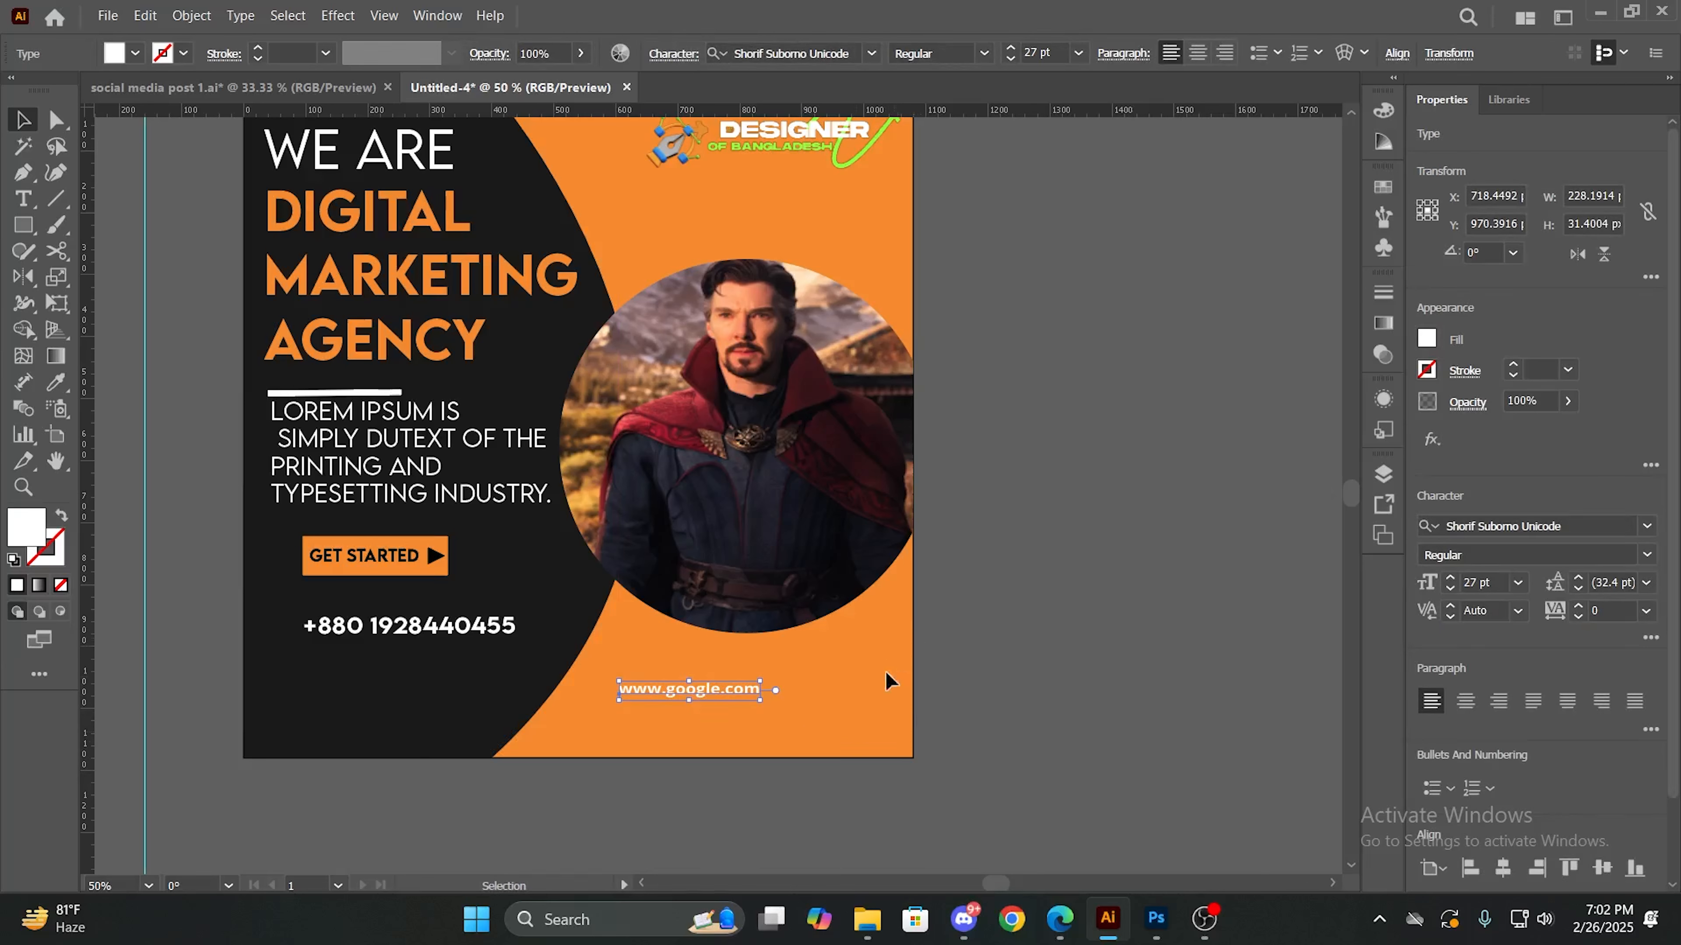
# - Draw a closed curved corner shape about 147 px wide and 228 px high in the artboard's lower-right corner with the Pen tool
pyautogui.press('p')
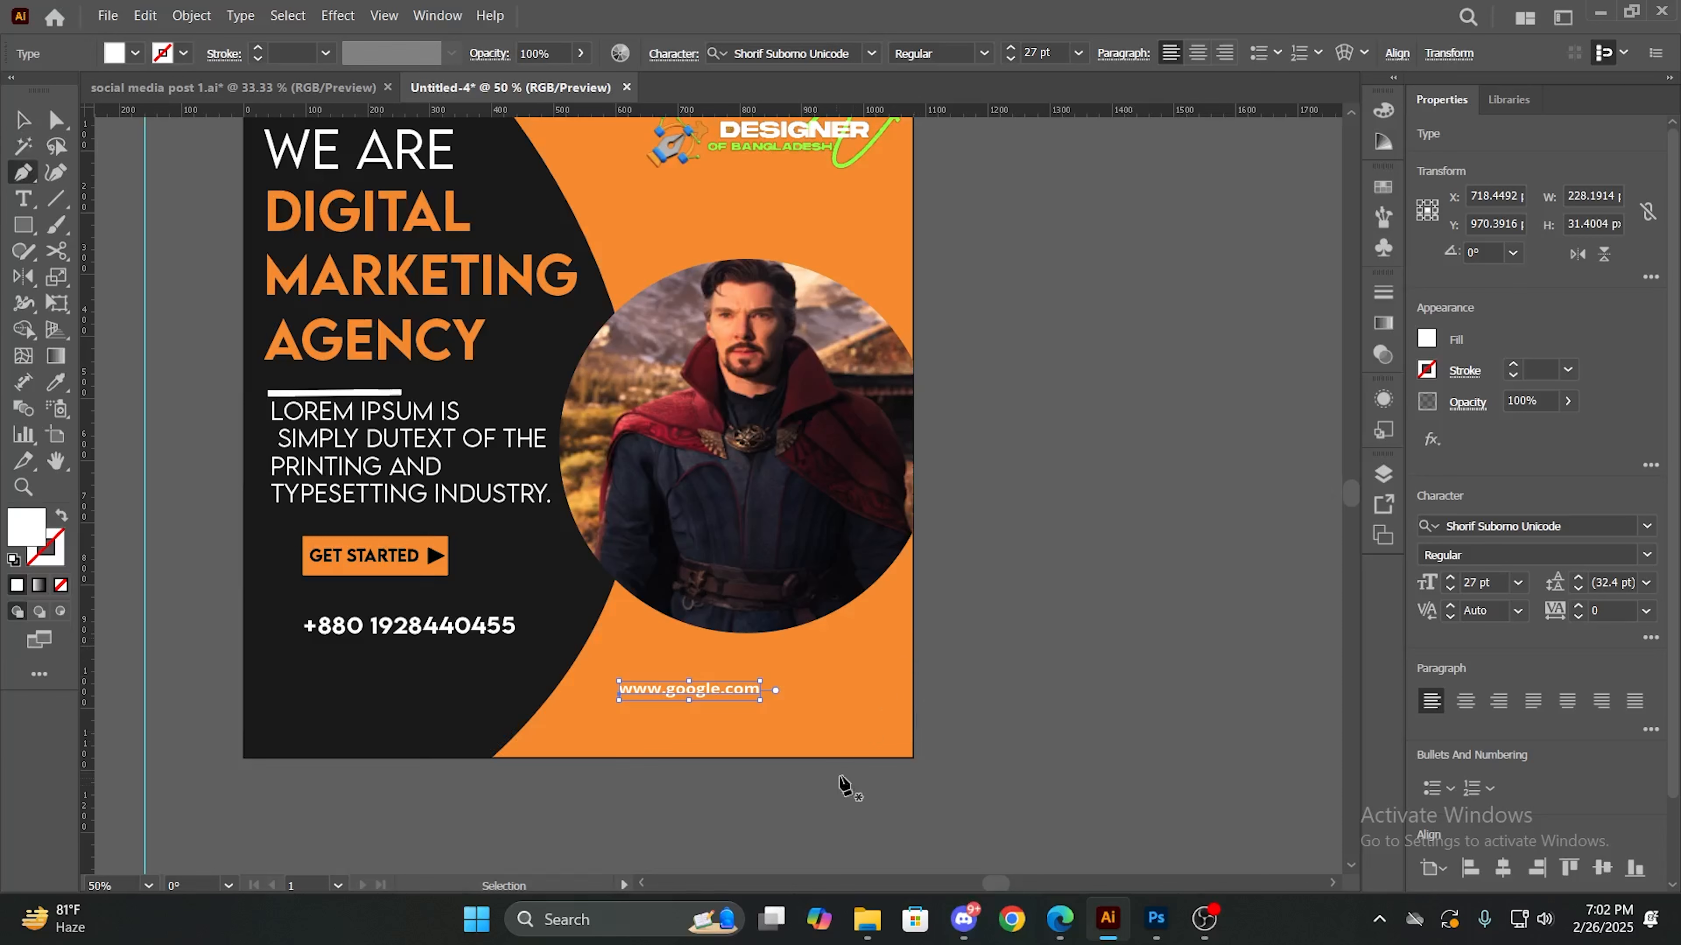
pyautogui.click(913, 616)
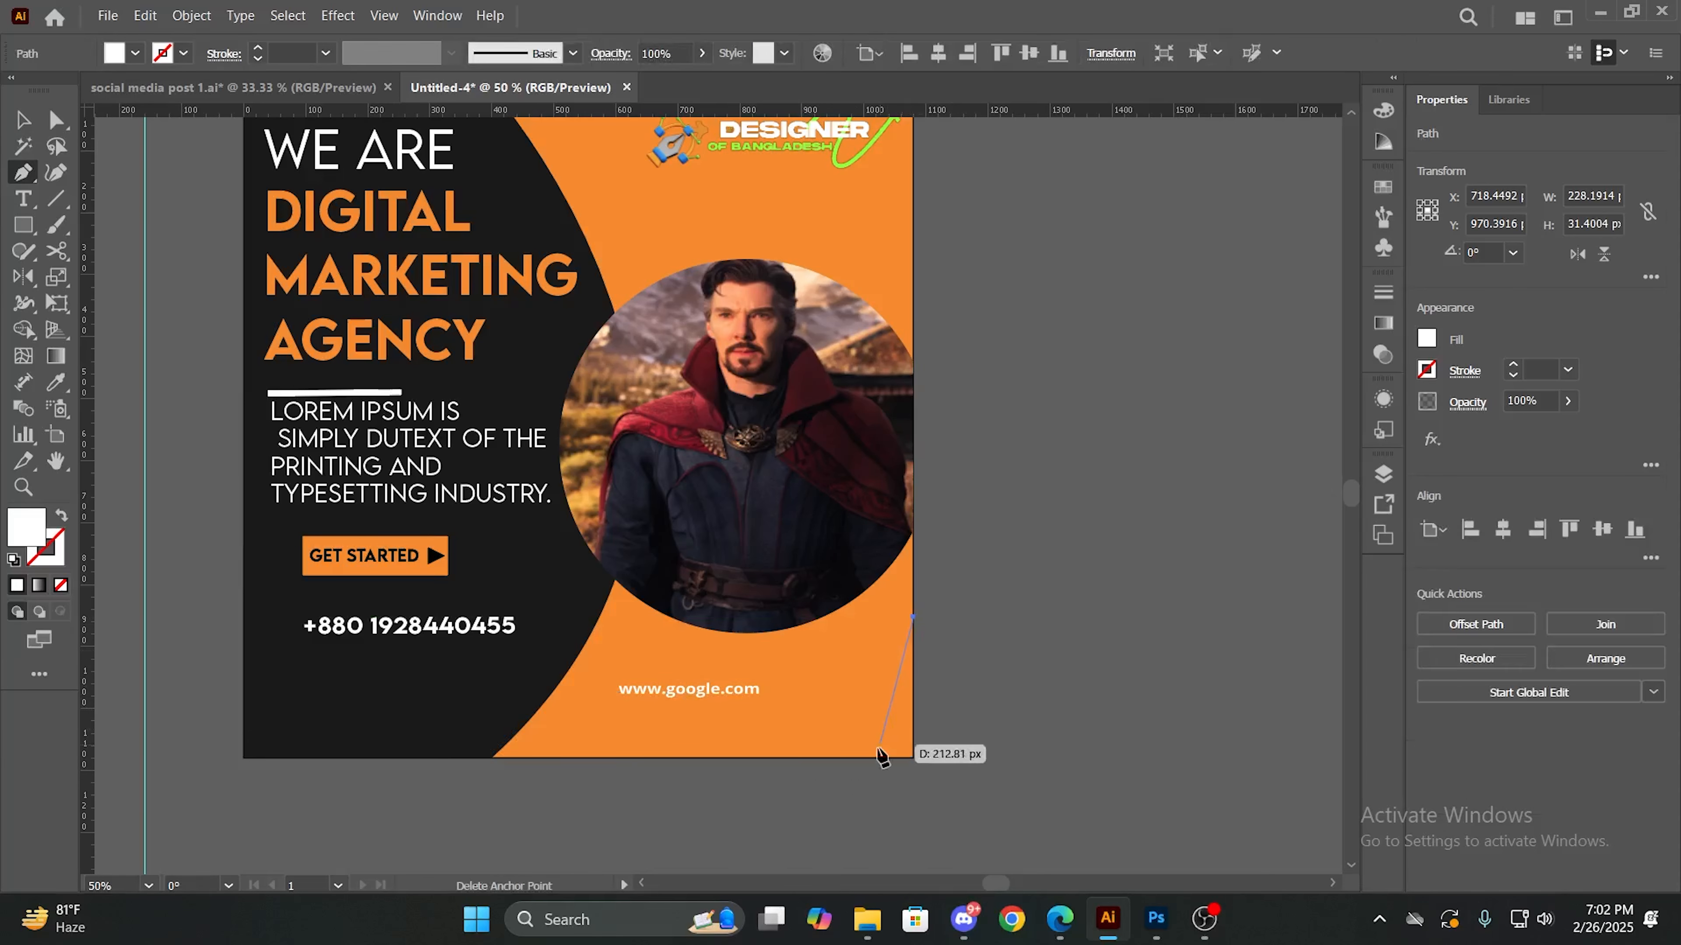
pyautogui.moveTo(822, 759); pyautogui.dragTo(750, 770)
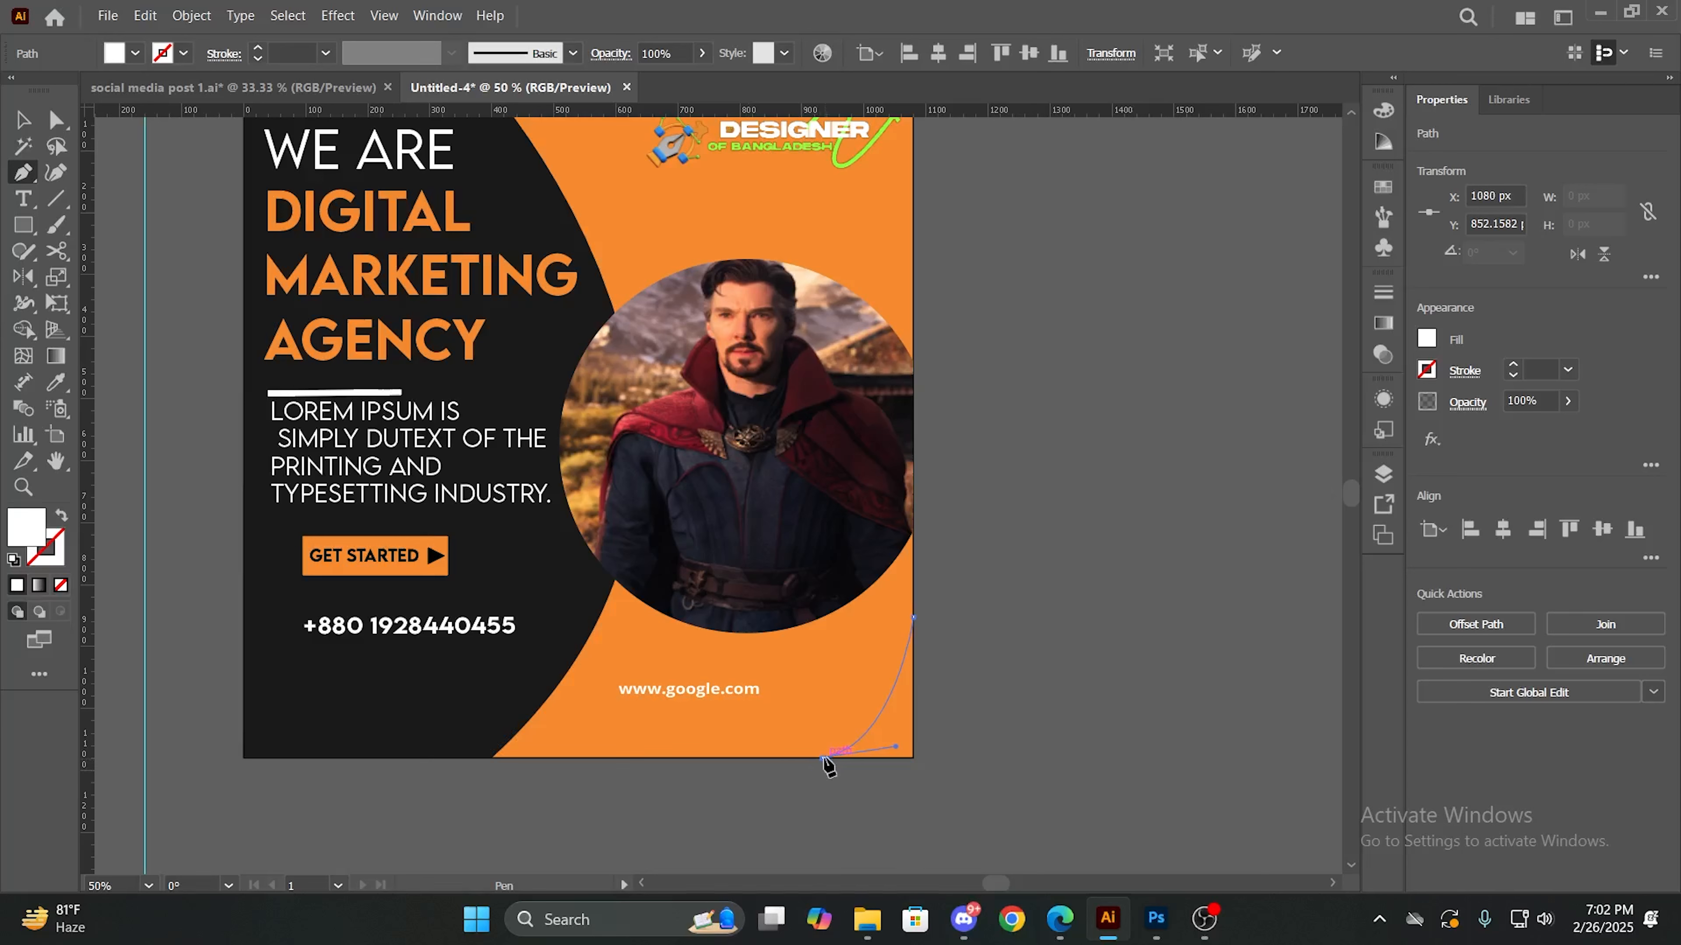
pyautogui.moveTo(827, 765); pyautogui.dragTo(829, 765)
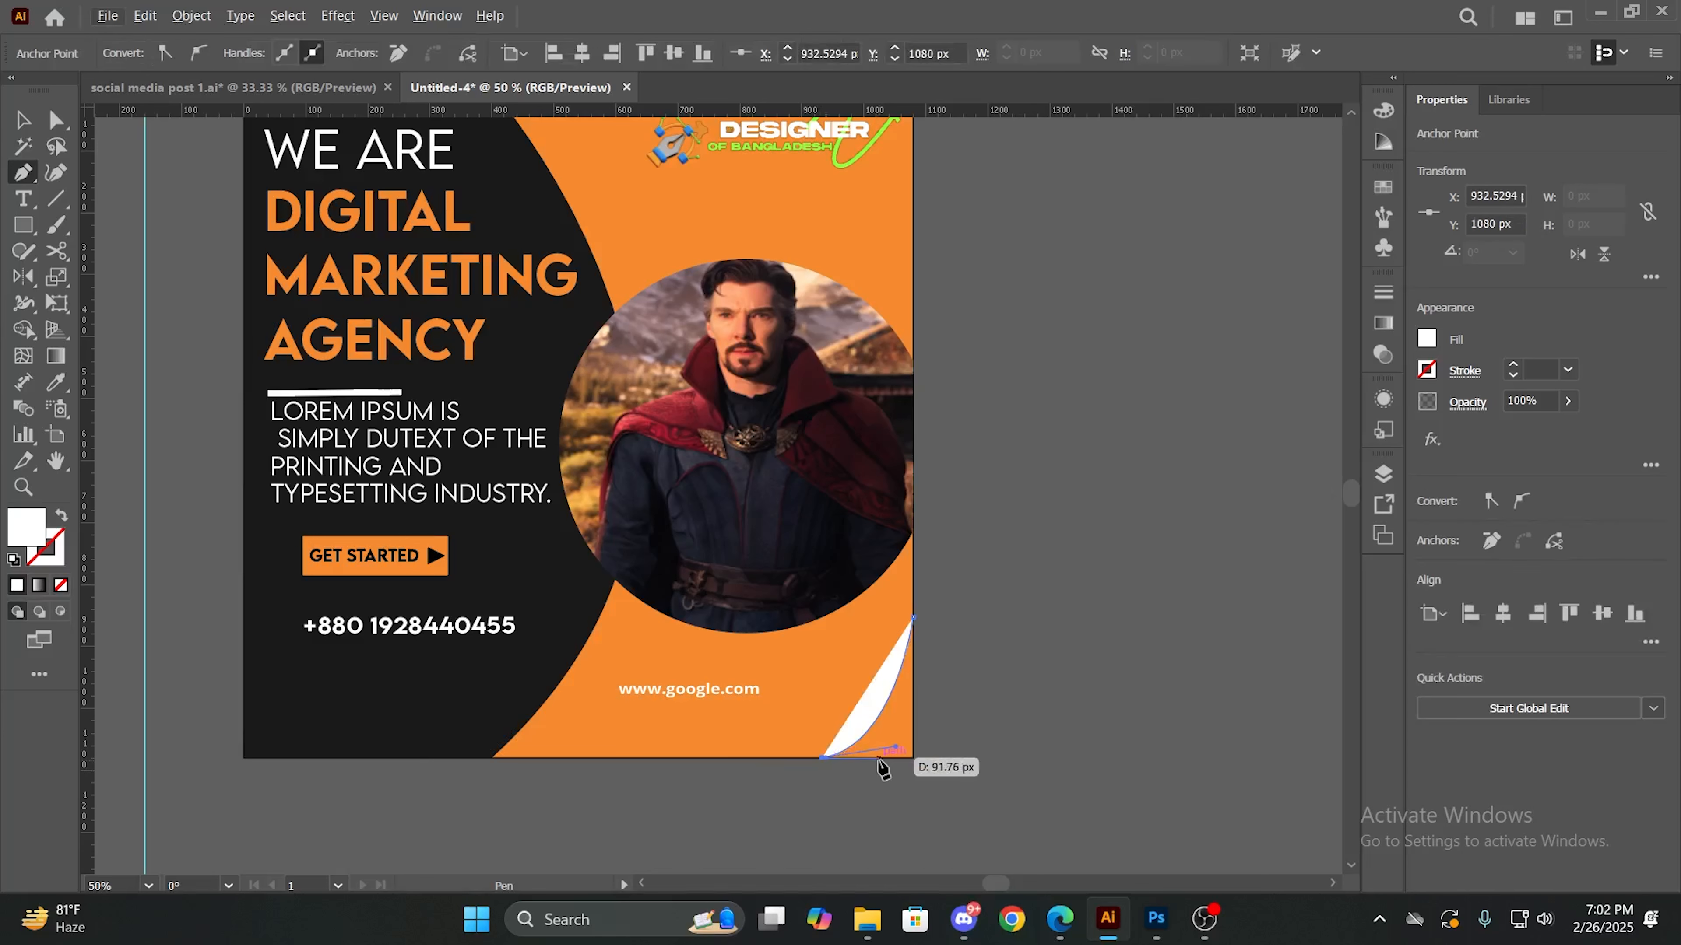
pyautogui.click(912, 758)
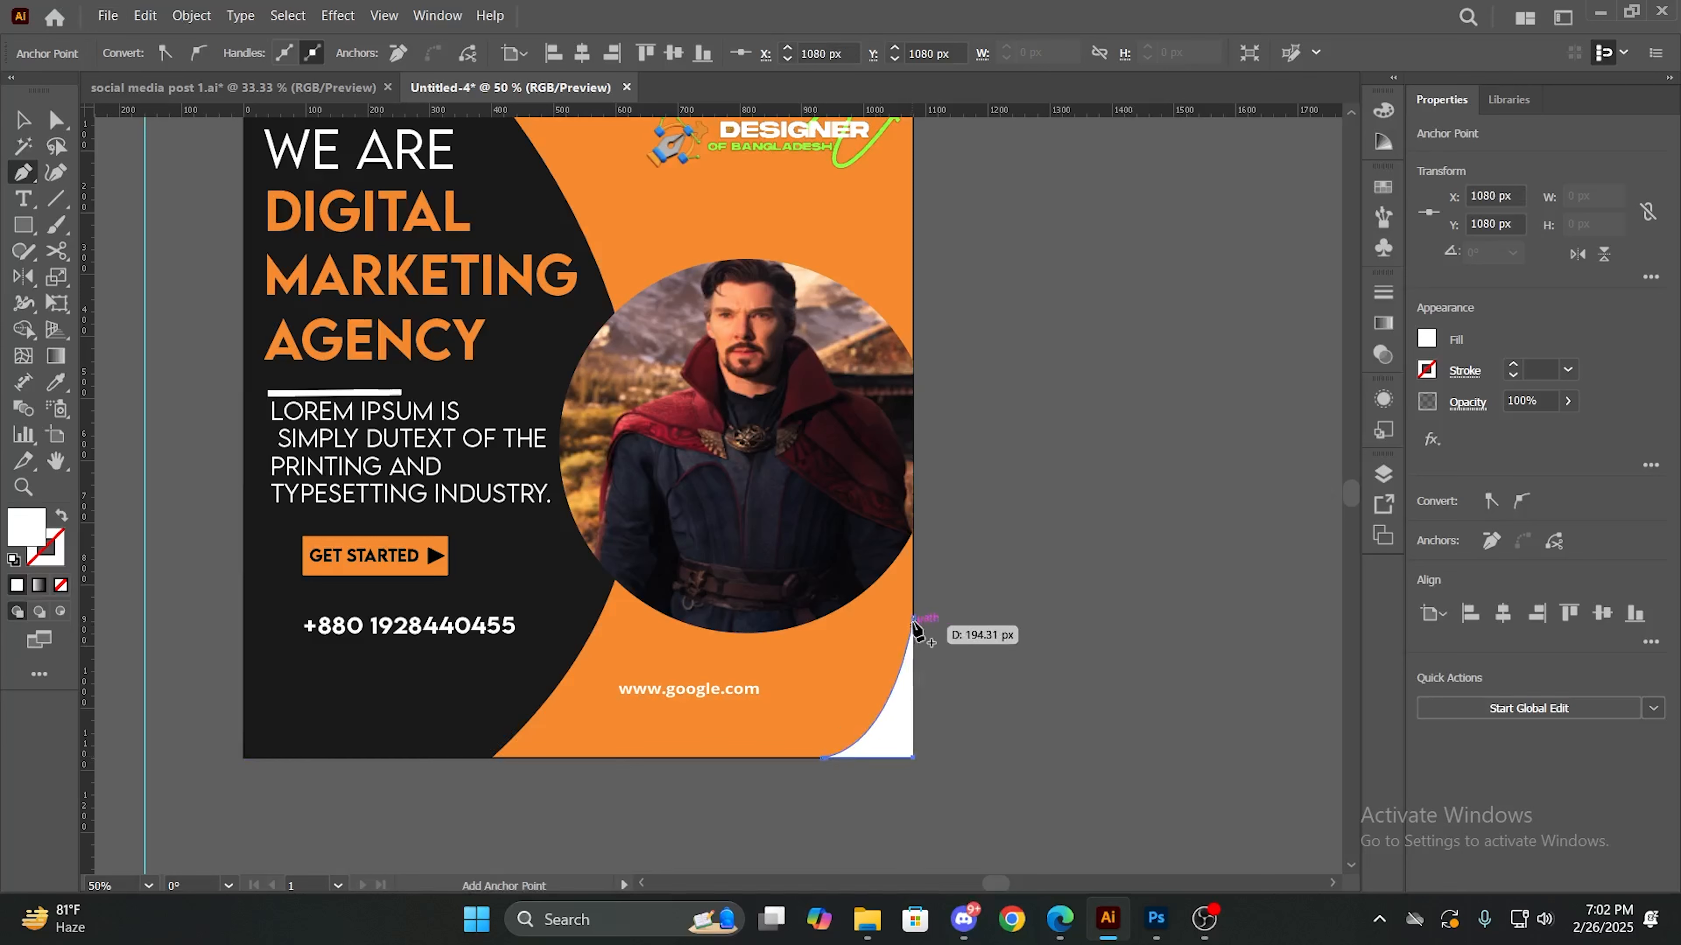
pyautogui.moveTo(913, 619); pyautogui.dragTo(912, 601)
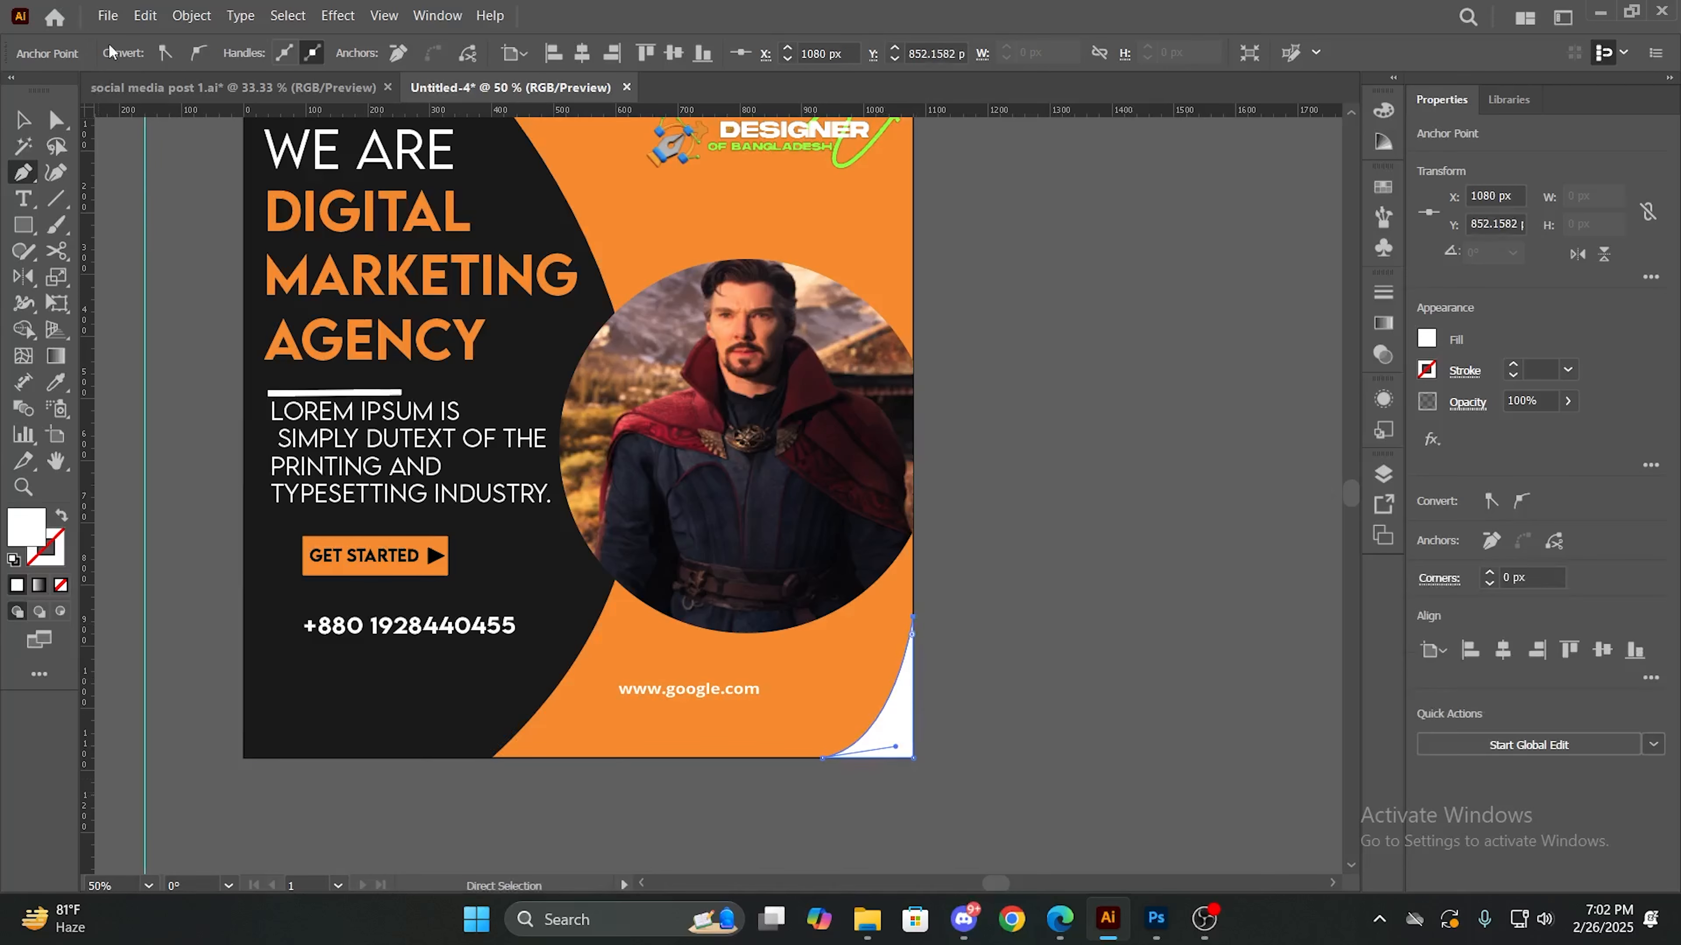
# - Fill the corner shape with a dark grey colour
pyautogui.doubleClick(14, 540)
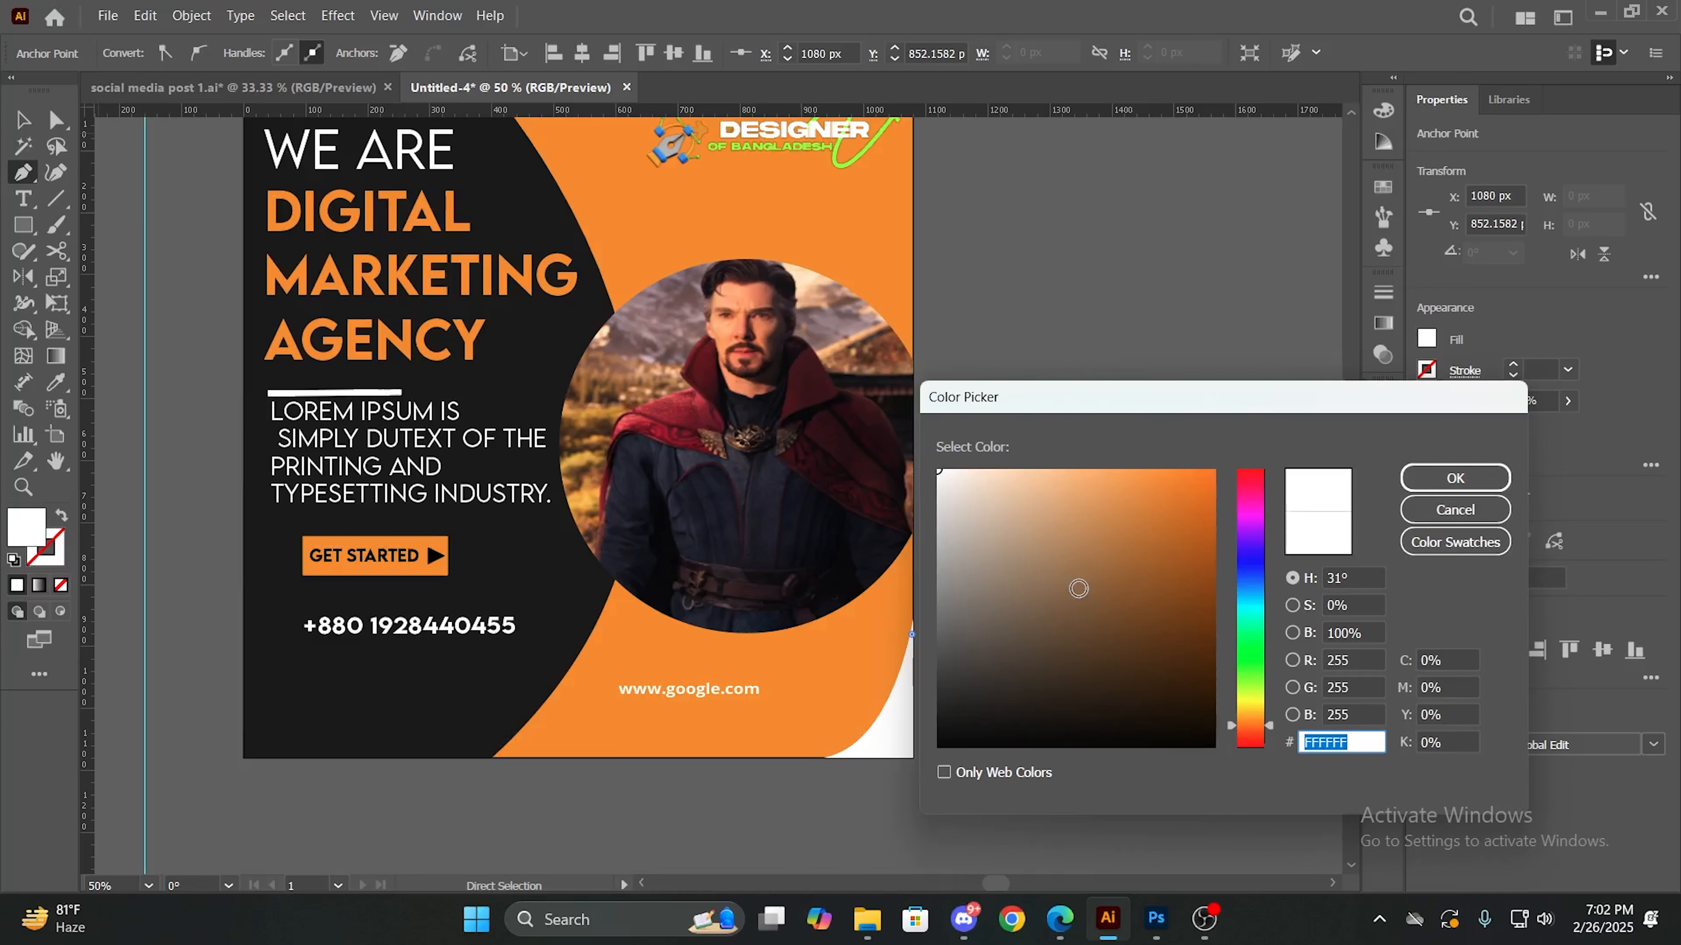
pyautogui.moveTo(1078, 589)
pyautogui.mouseDown()
pyautogui.moveTo(986, 691)
pyautogui.moveTo(958, 693)
pyautogui.mouseUp()
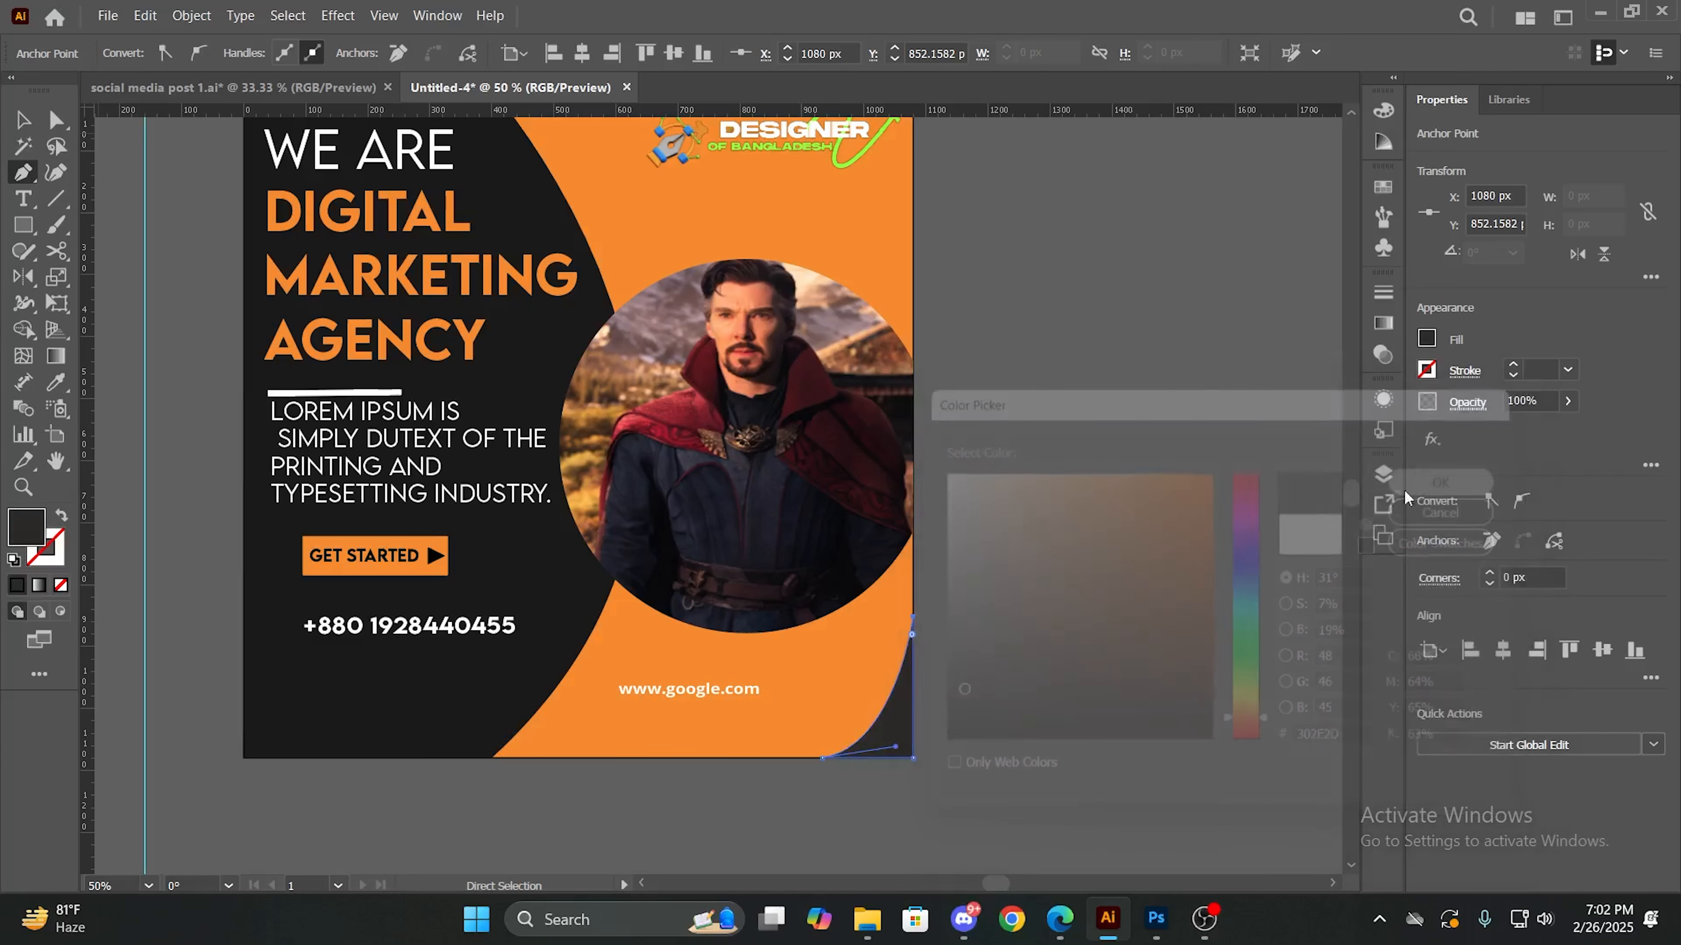
pyautogui.click(1407, 487)
# - Match the corner shape's fill to the dark curved background area with the Eyedropper
pyautogui.click(55, 382)
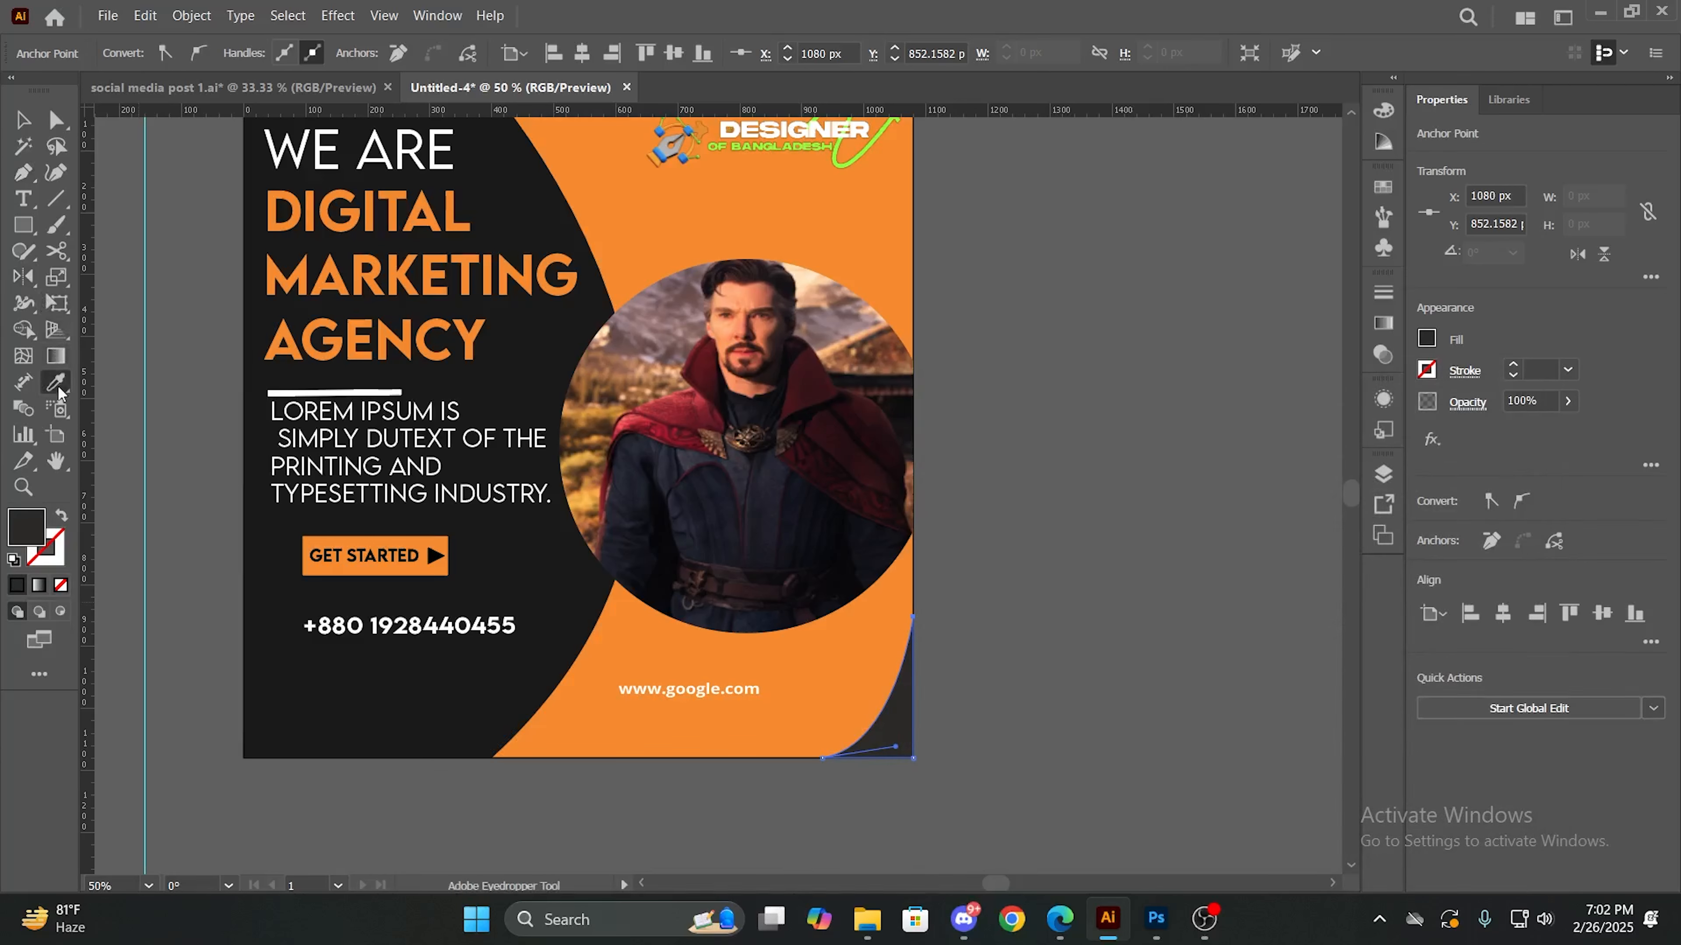
pyautogui.click(436, 652)
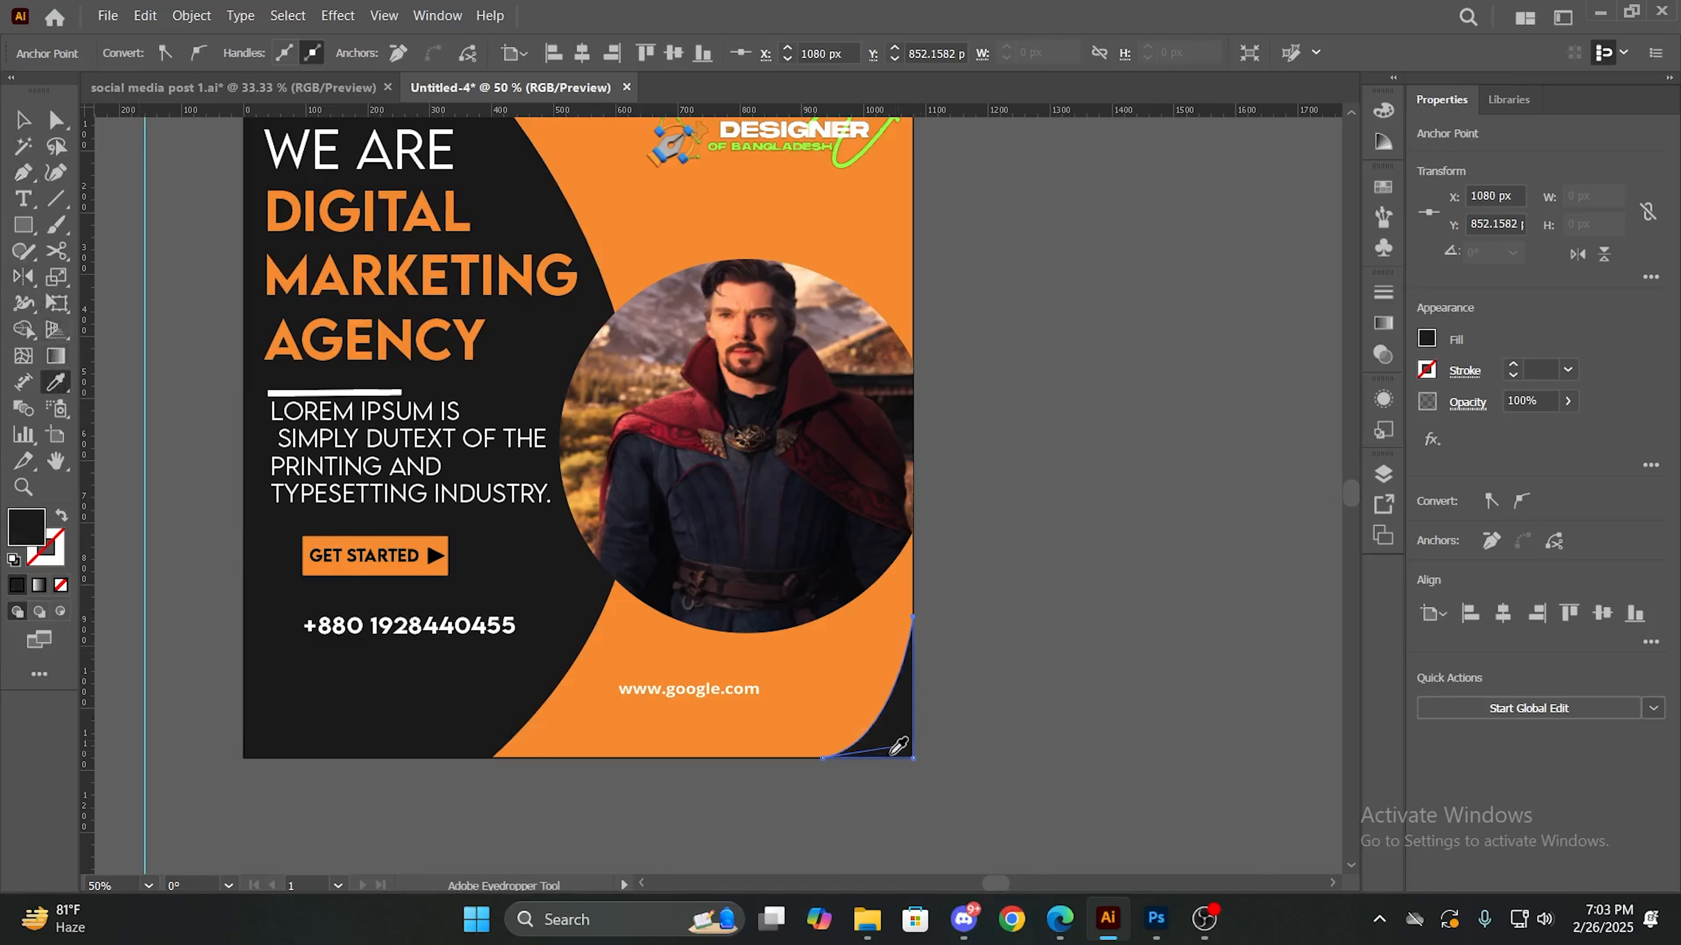
pyautogui.press('v')
pyautogui.click(1042, 707)
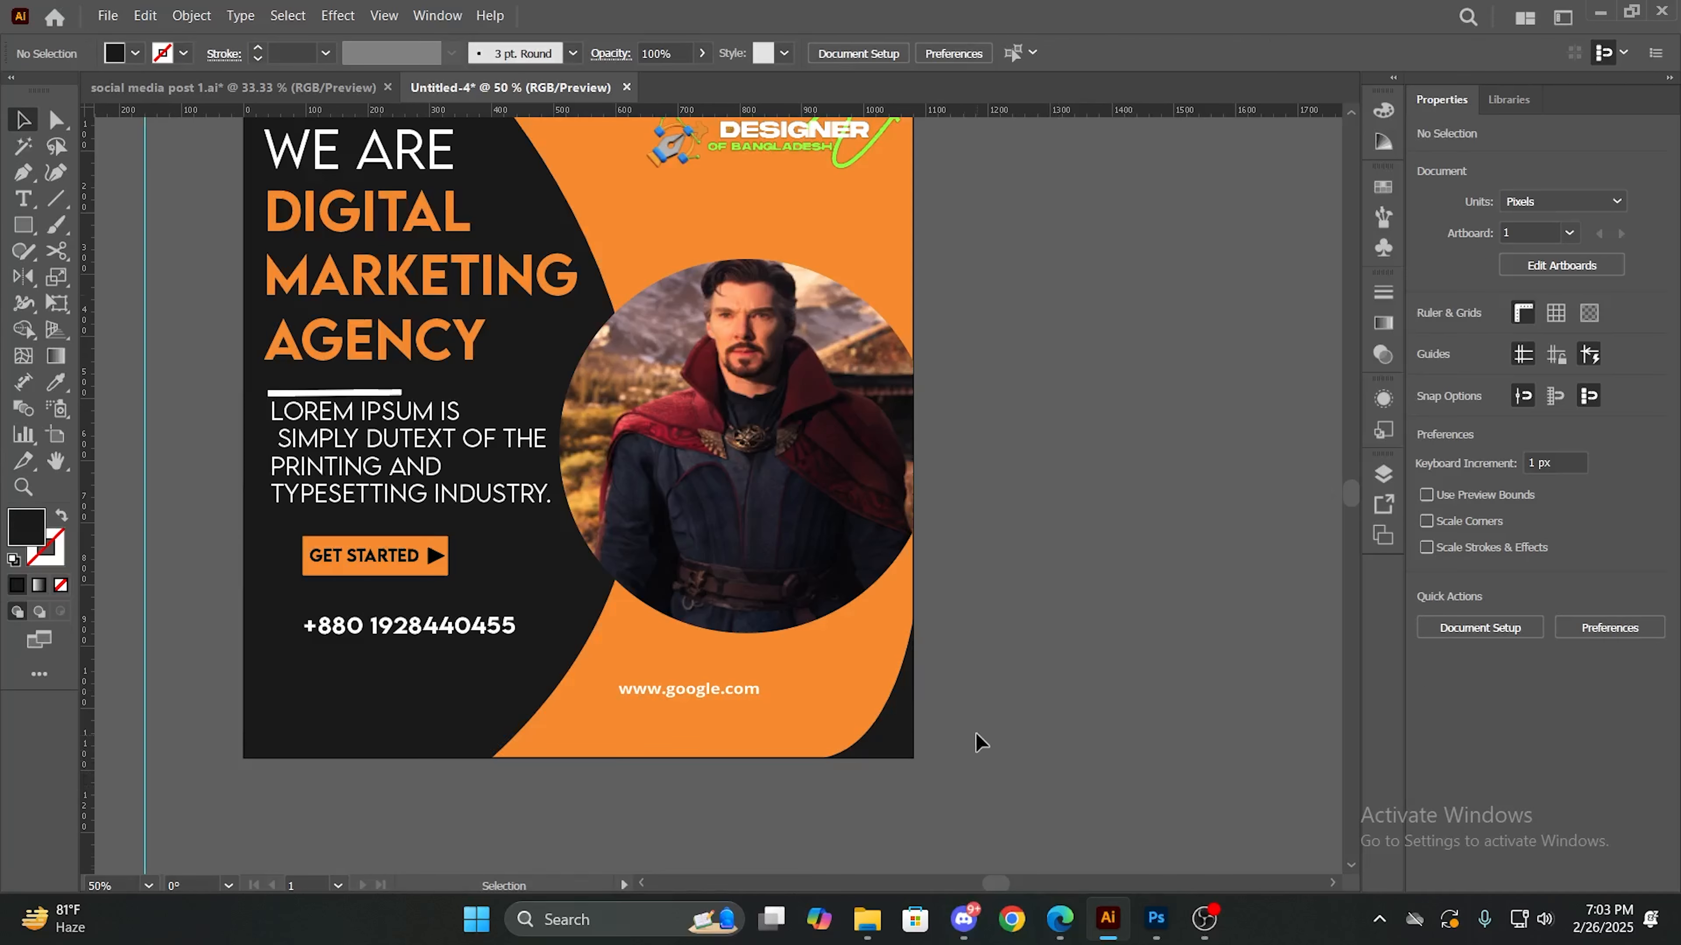
# - Draw a rectangle about 184 x 169 px on the empty canvas to the right of the artboard
pyautogui.scroll(1, 974, 732)
pyautogui.scroll(-1, 985, 718)
pyautogui.scroll(1, 925, 773)
pyautogui.scroll(3, 924, 773)
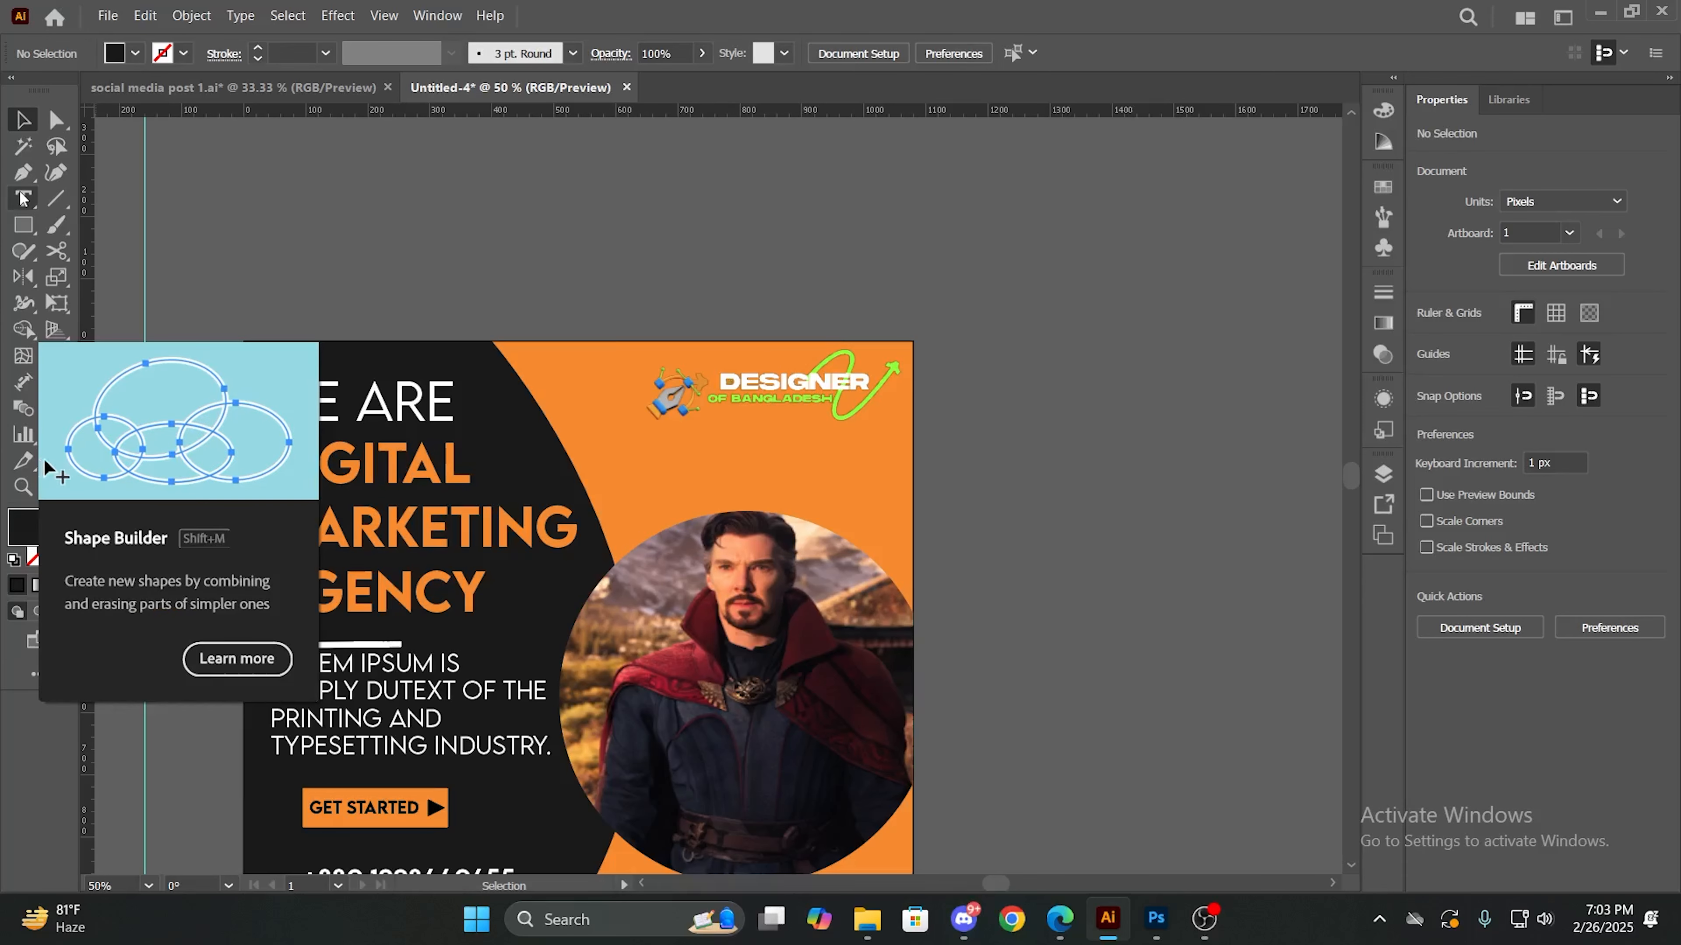
pyautogui.click(16, 229)
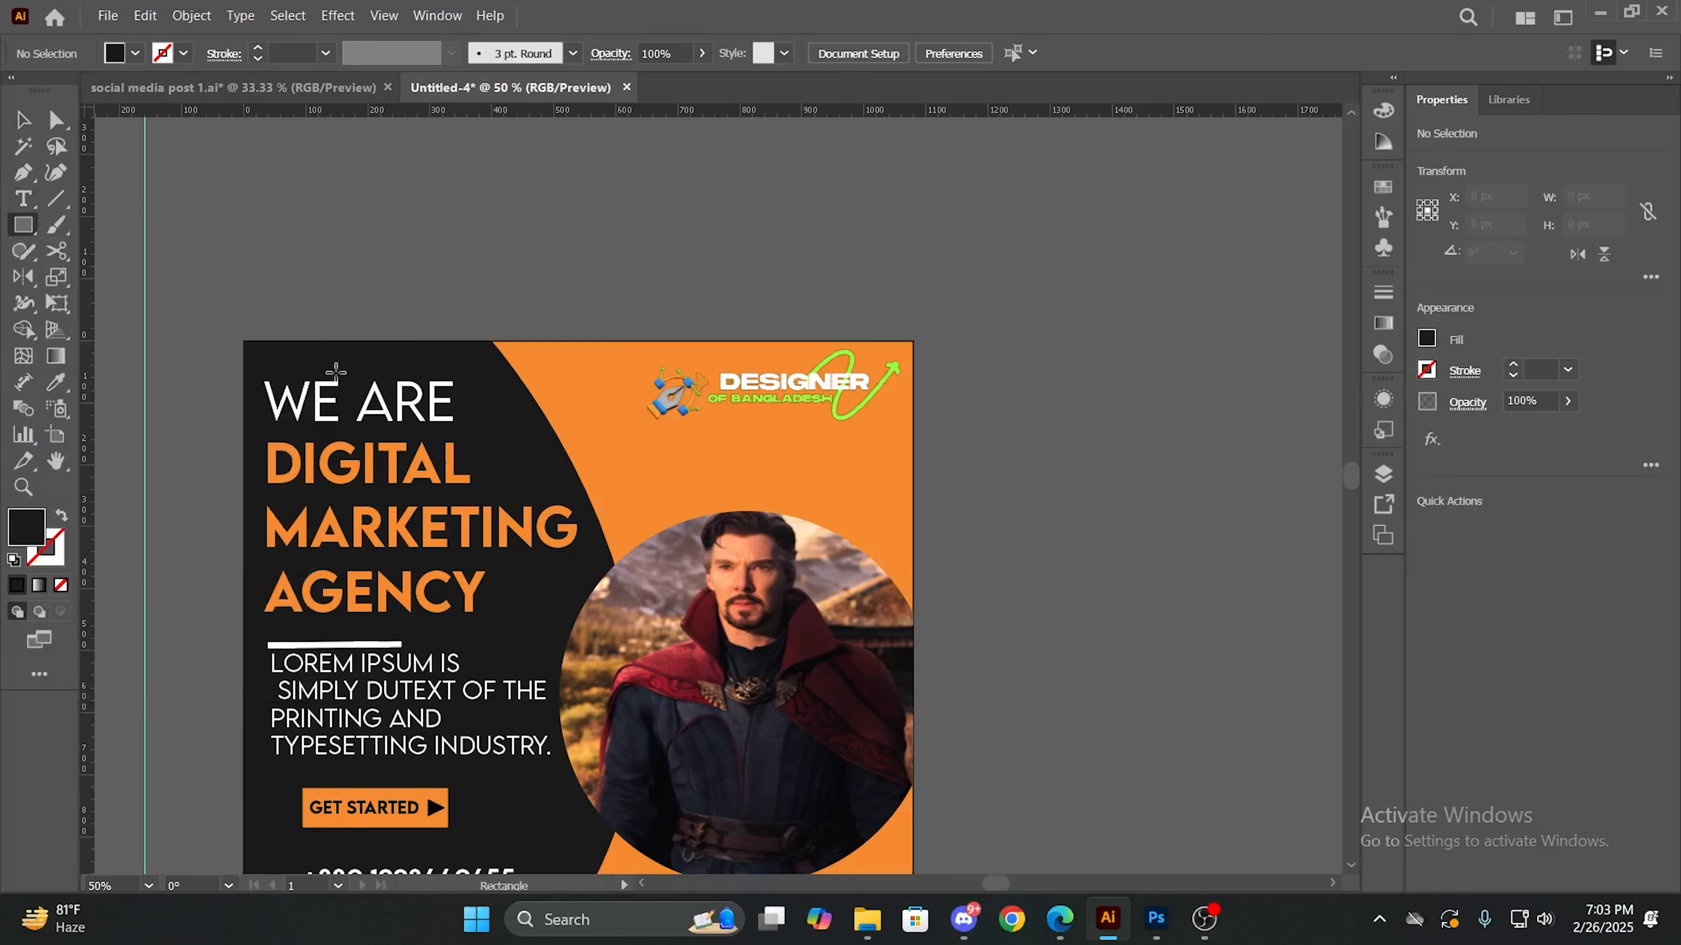
pyautogui.moveTo(1030, 405)
pyautogui.mouseDown()
pyautogui.moveTo(1191, 424)
pyautogui.moveTo(947, 433)
pyautogui.moveTo(1229, 433)
pyautogui.mouseUp()
pyautogui.press('Delete')
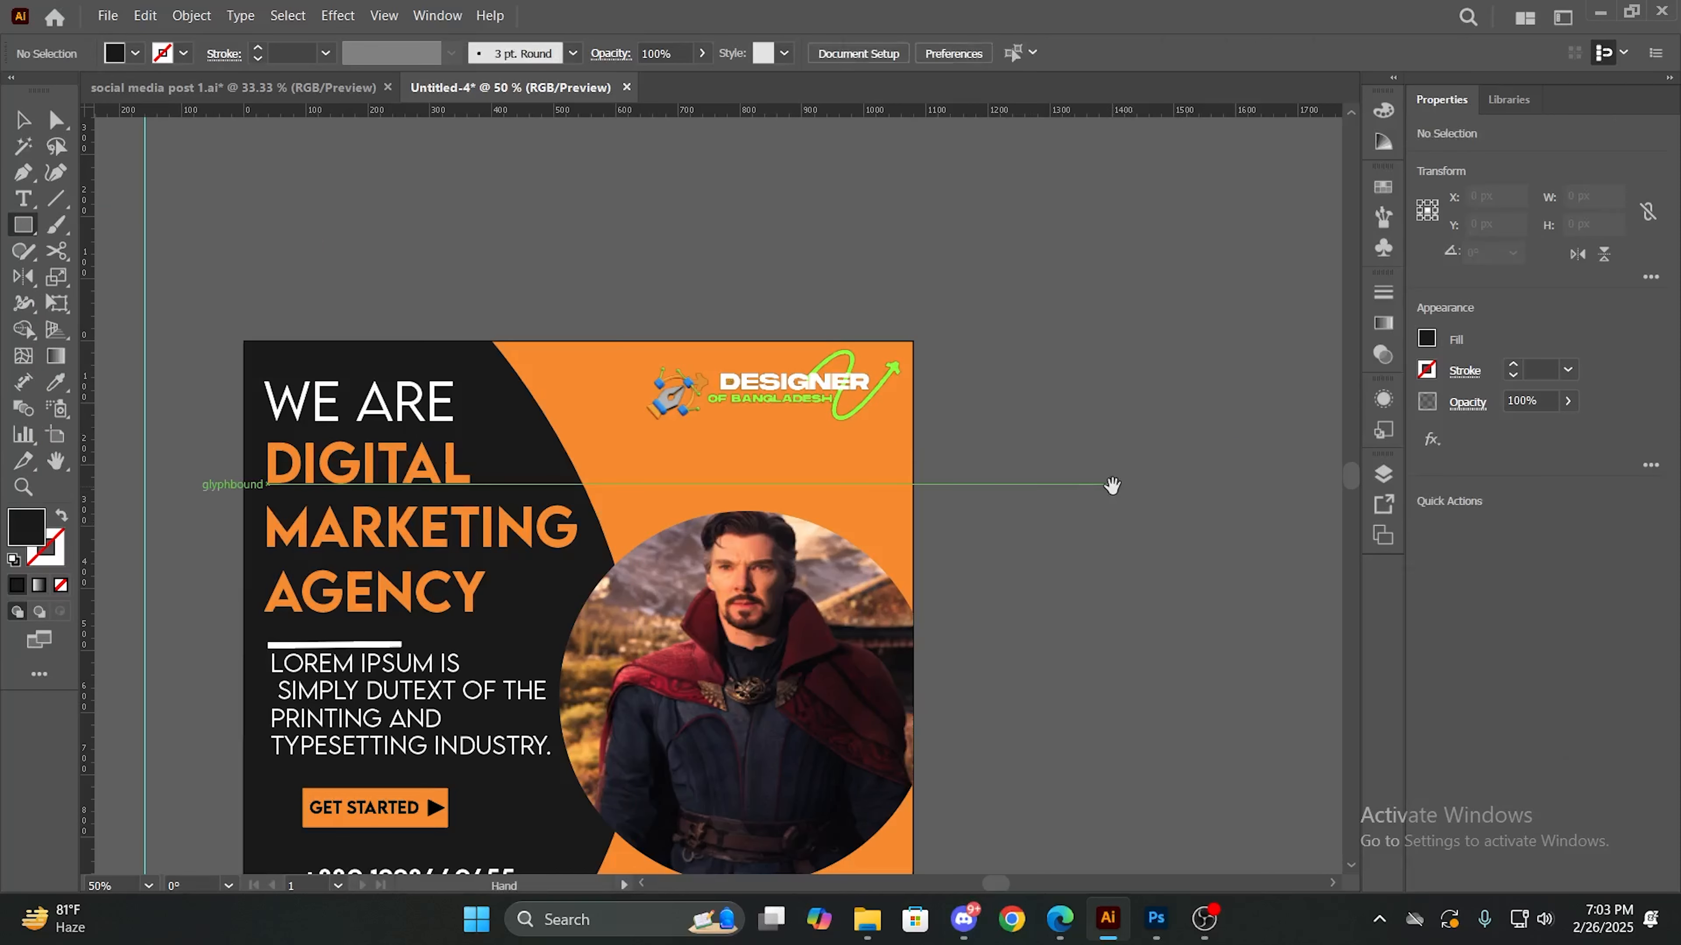
pyautogui.hscroll(7, 1115, 489)
pyautogui.moveTo(628, 421); pyautogui.dragTo(742, 526)
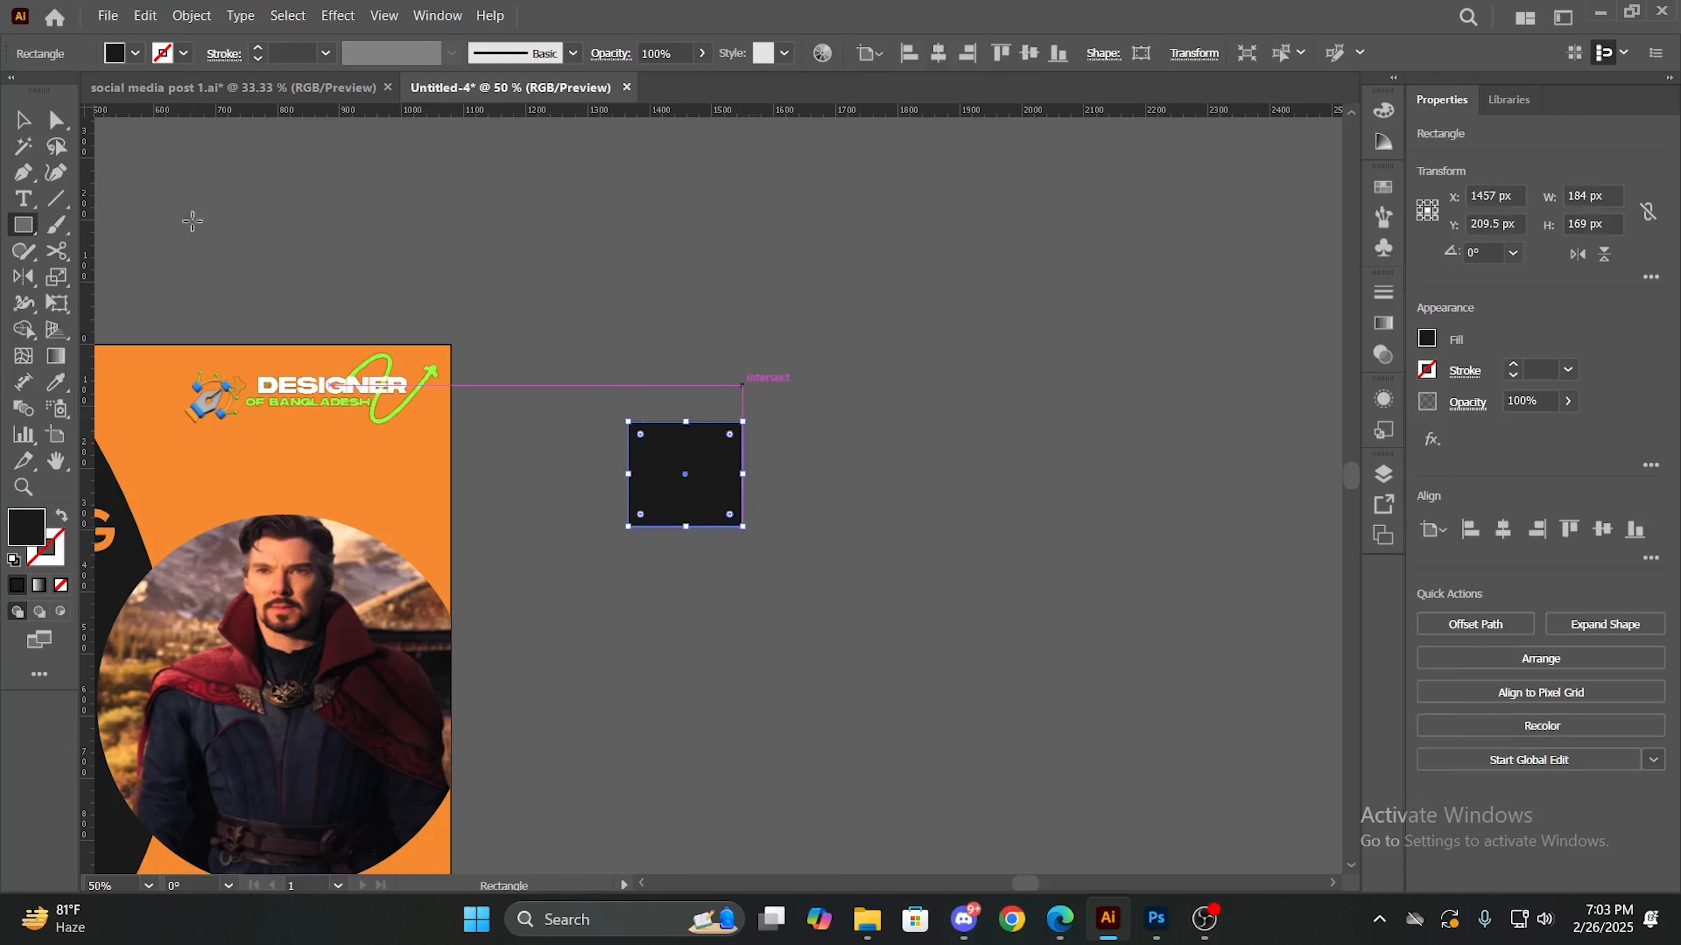
# - Give the rectangle no fill and a black 10 pt stroke
pyautogui.click(135, 53)
pyautogui.click(15, 91)
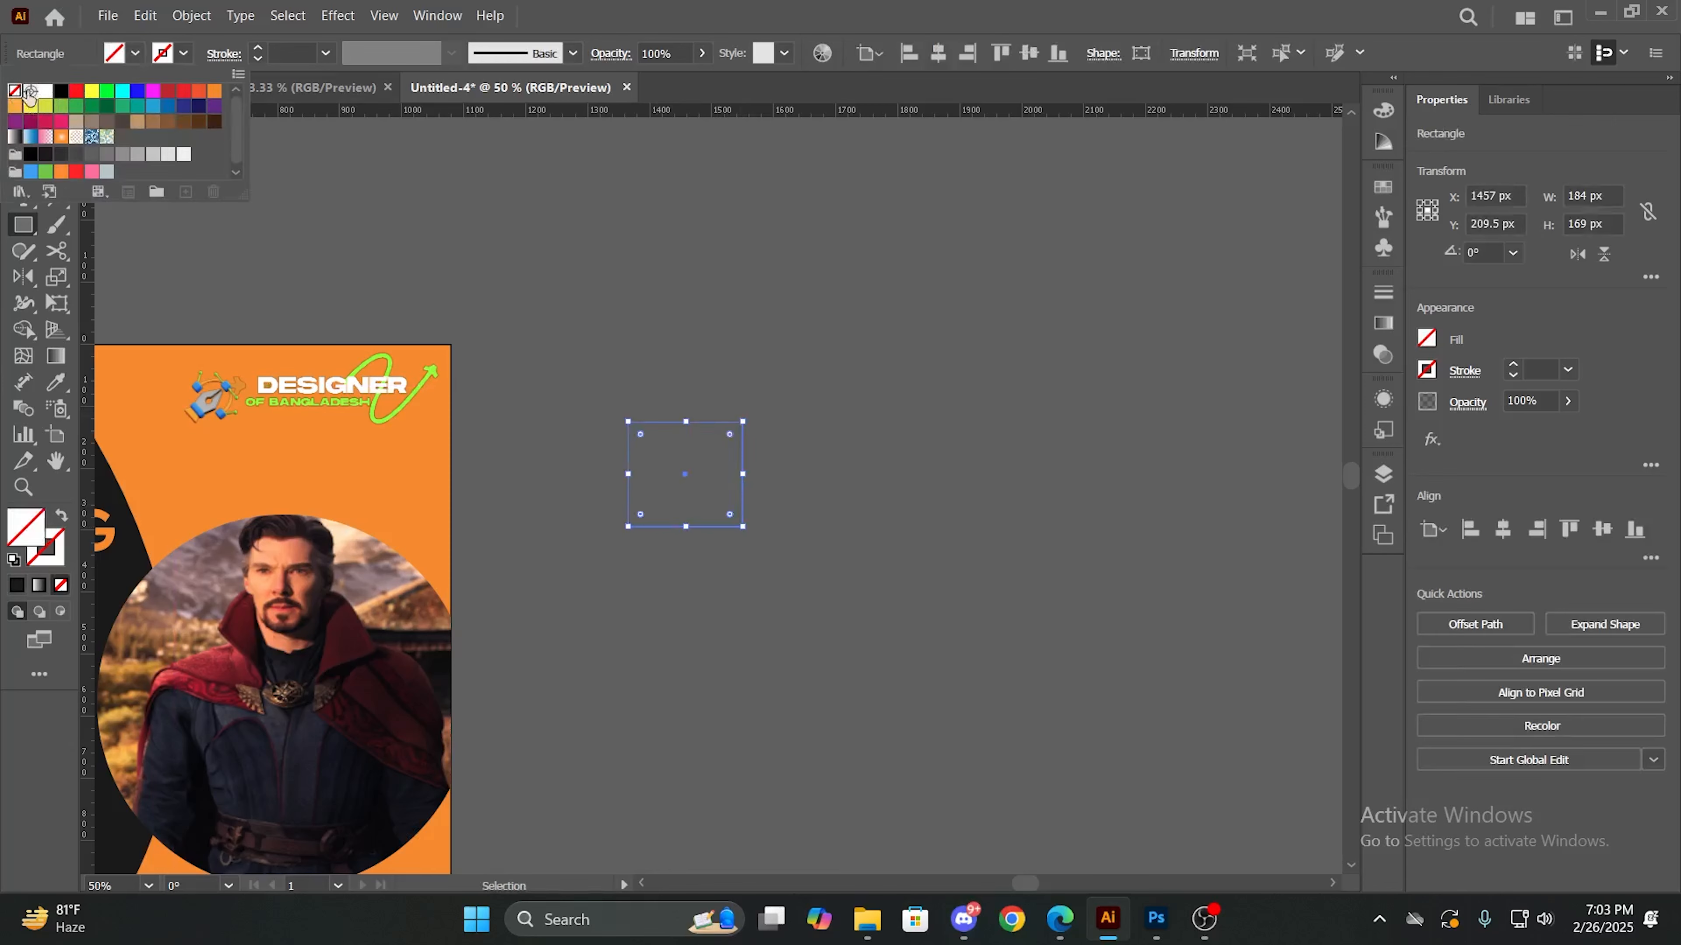
pyautogui.click(185, 54)
pyautogui.click(60, 93)
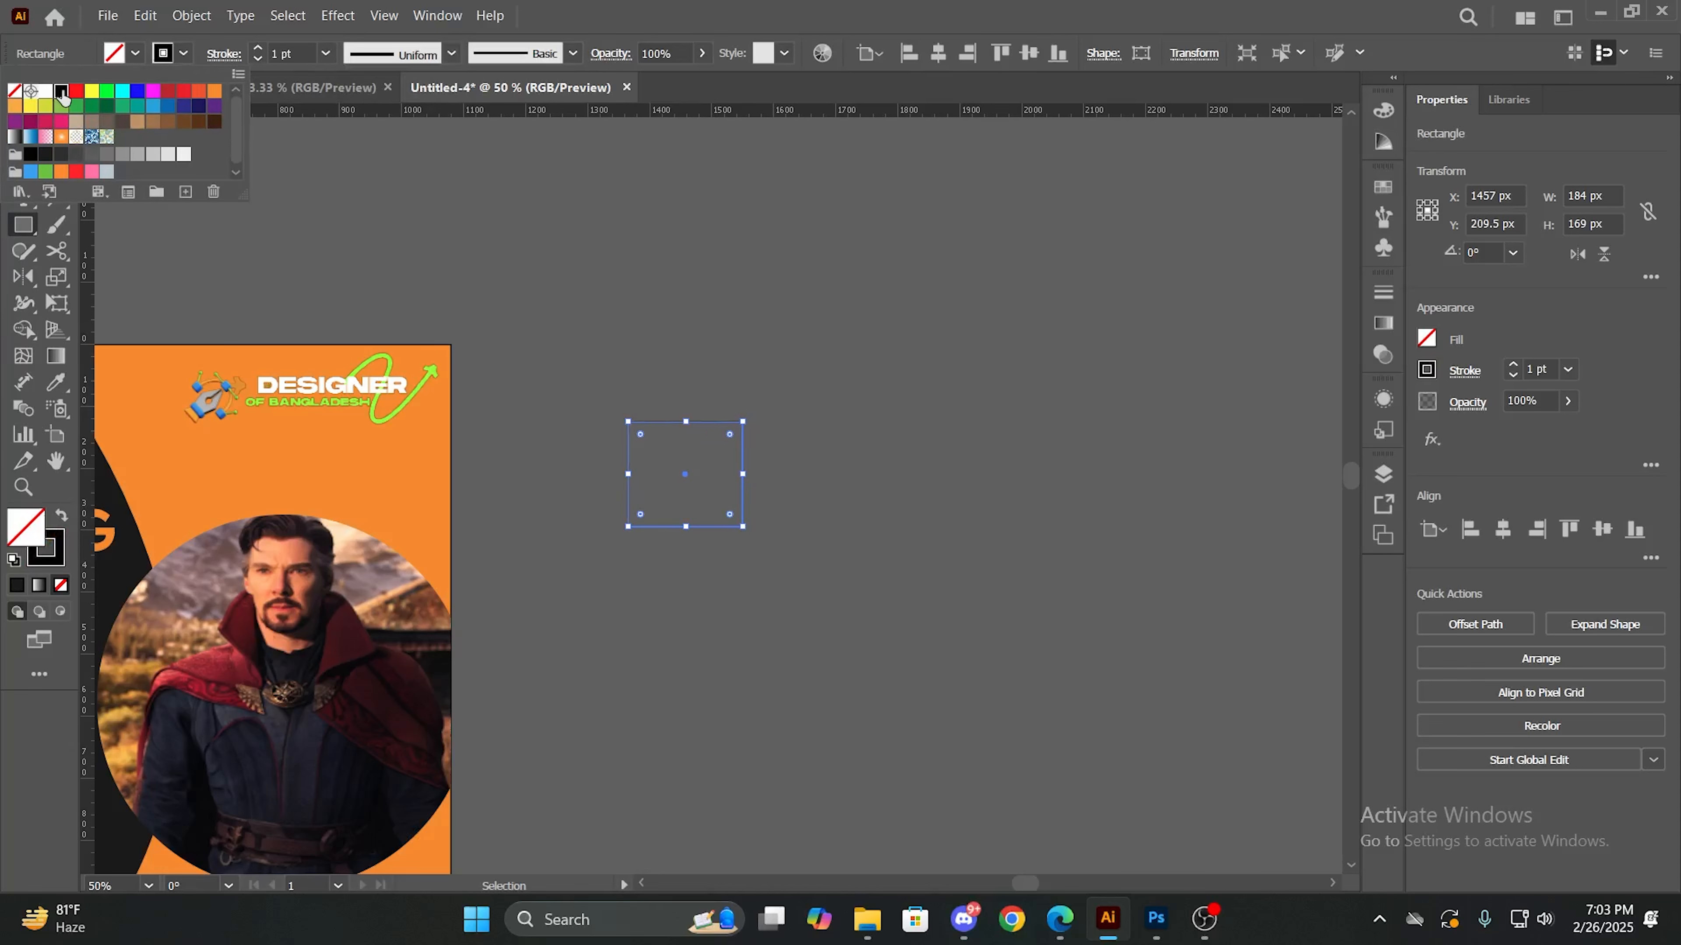
pyautogui.click(262, 51)
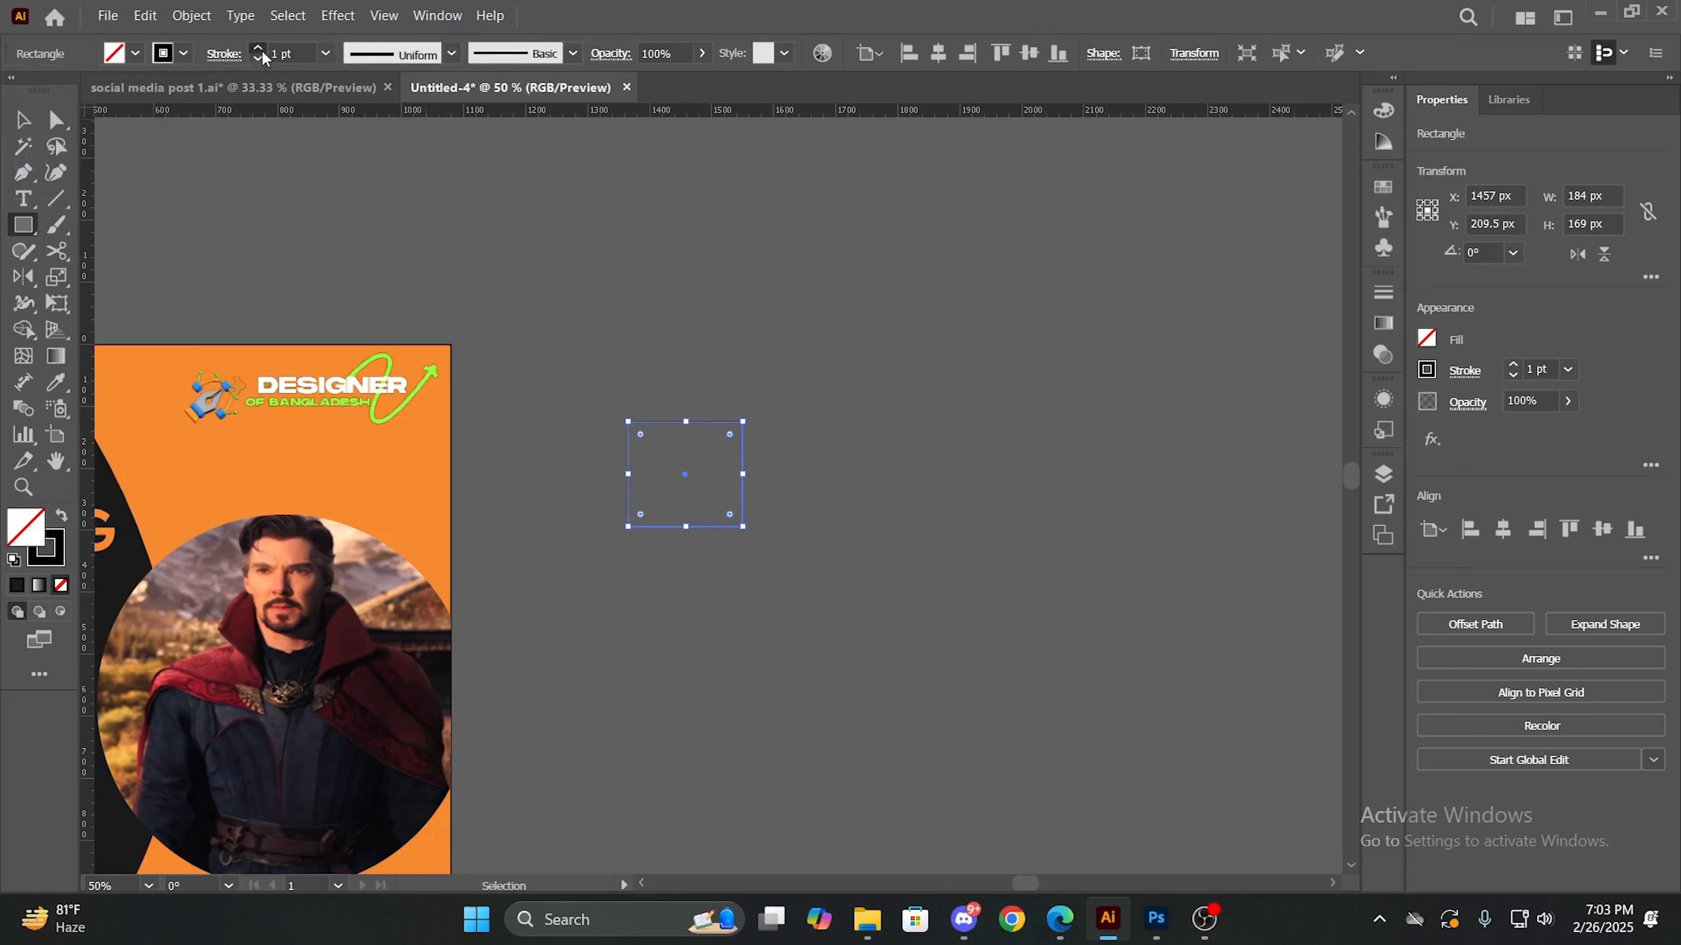
pyautogui.click(262, 50)
pyautogui.click(262, 49)
pyautogui.click(261, 49)
pyautogui.click(262, 49)
pyautogui.click(262, 50)
pyautogui.click(262, 49)
pyautogui.click(261, 50)
pyautogui.click(261, 49)
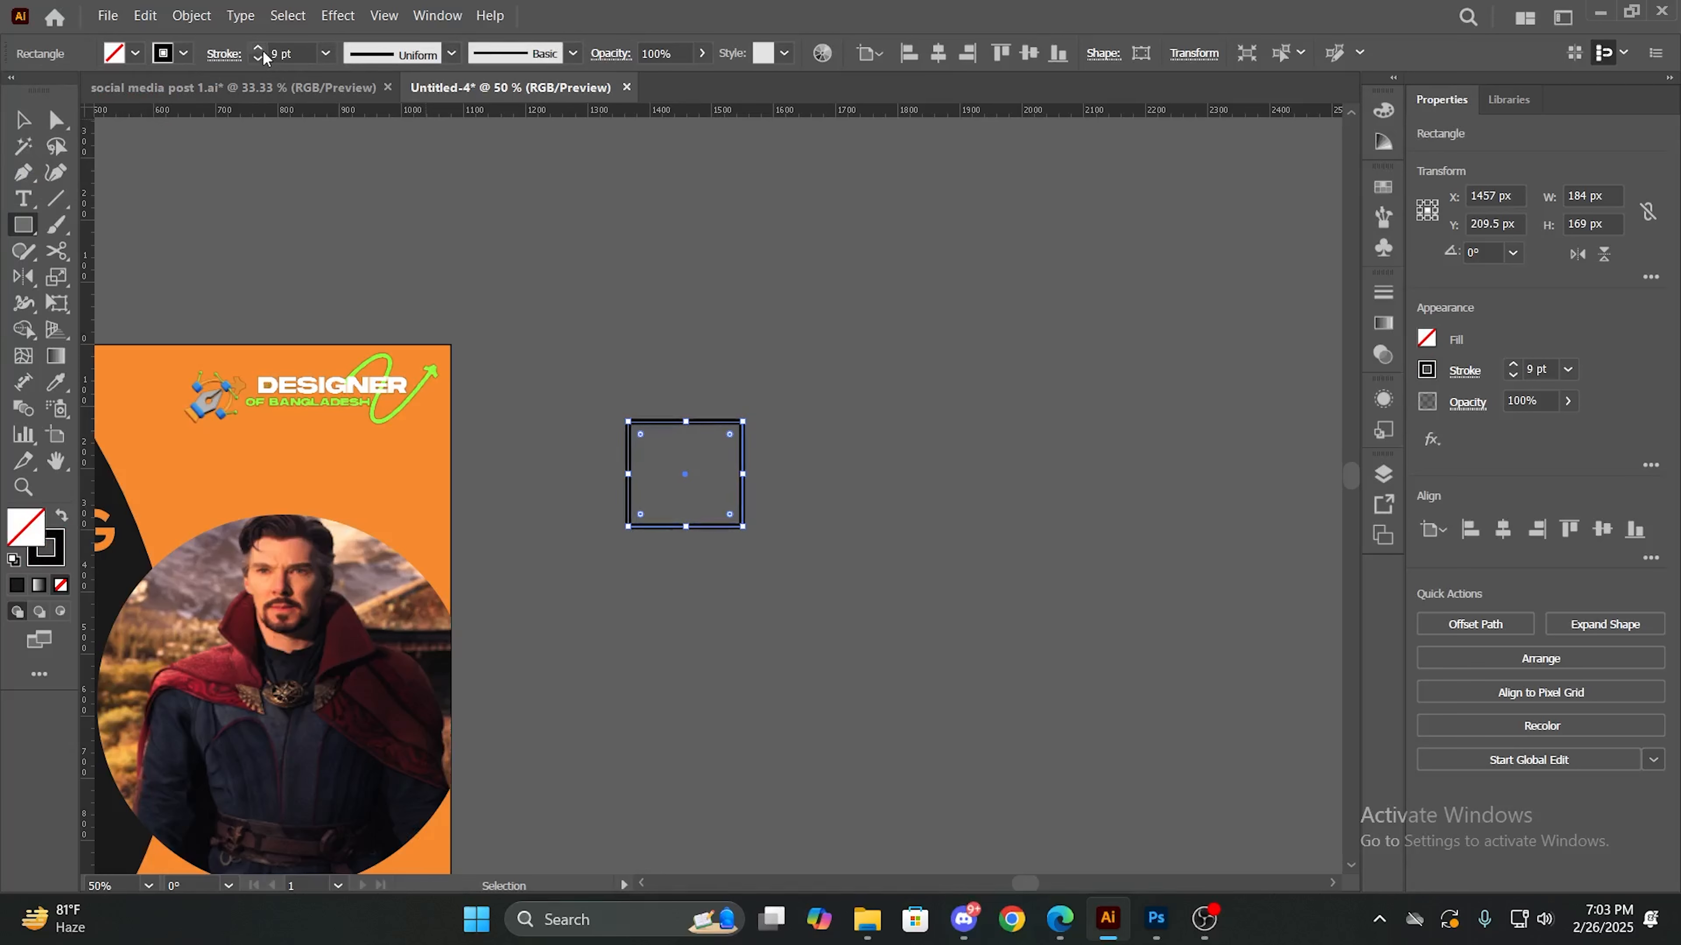
pyautogui.click(261, 50)
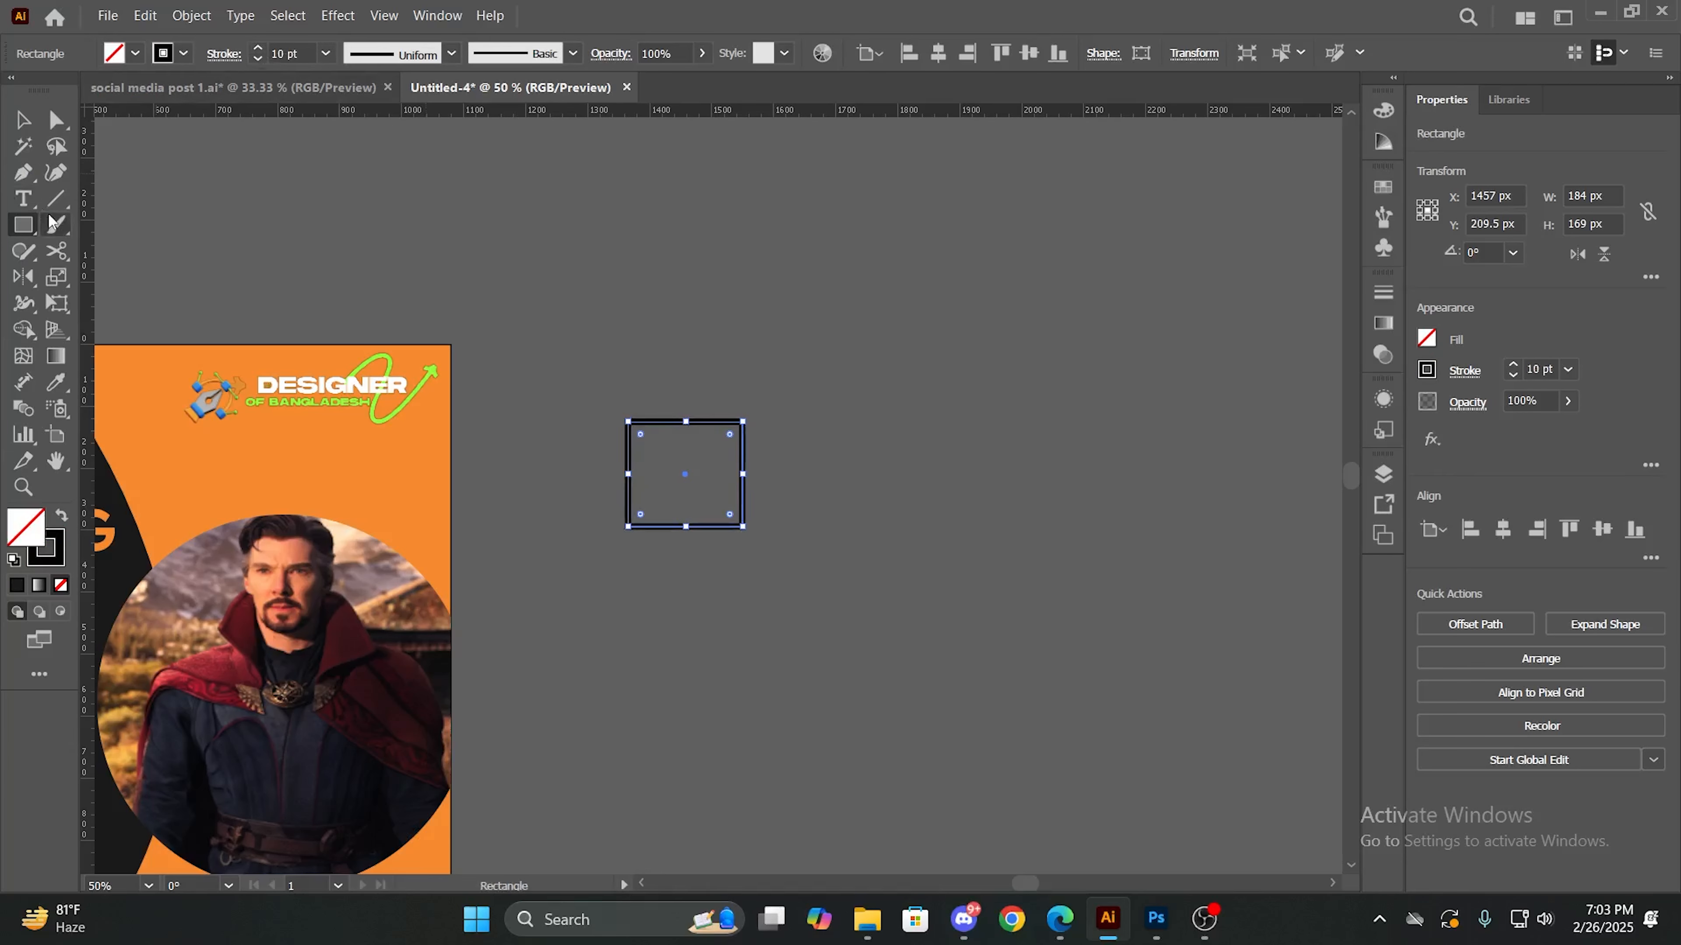
# - Draw an unfilled circle about 185 px across beside the rectangle and set its stroke colour to orange
pyautogui.click(24, 225)
pyautogui.click(86, 277)
pyautogui.moveTo(774, 435); pyautogui.dragTo(882, 550)
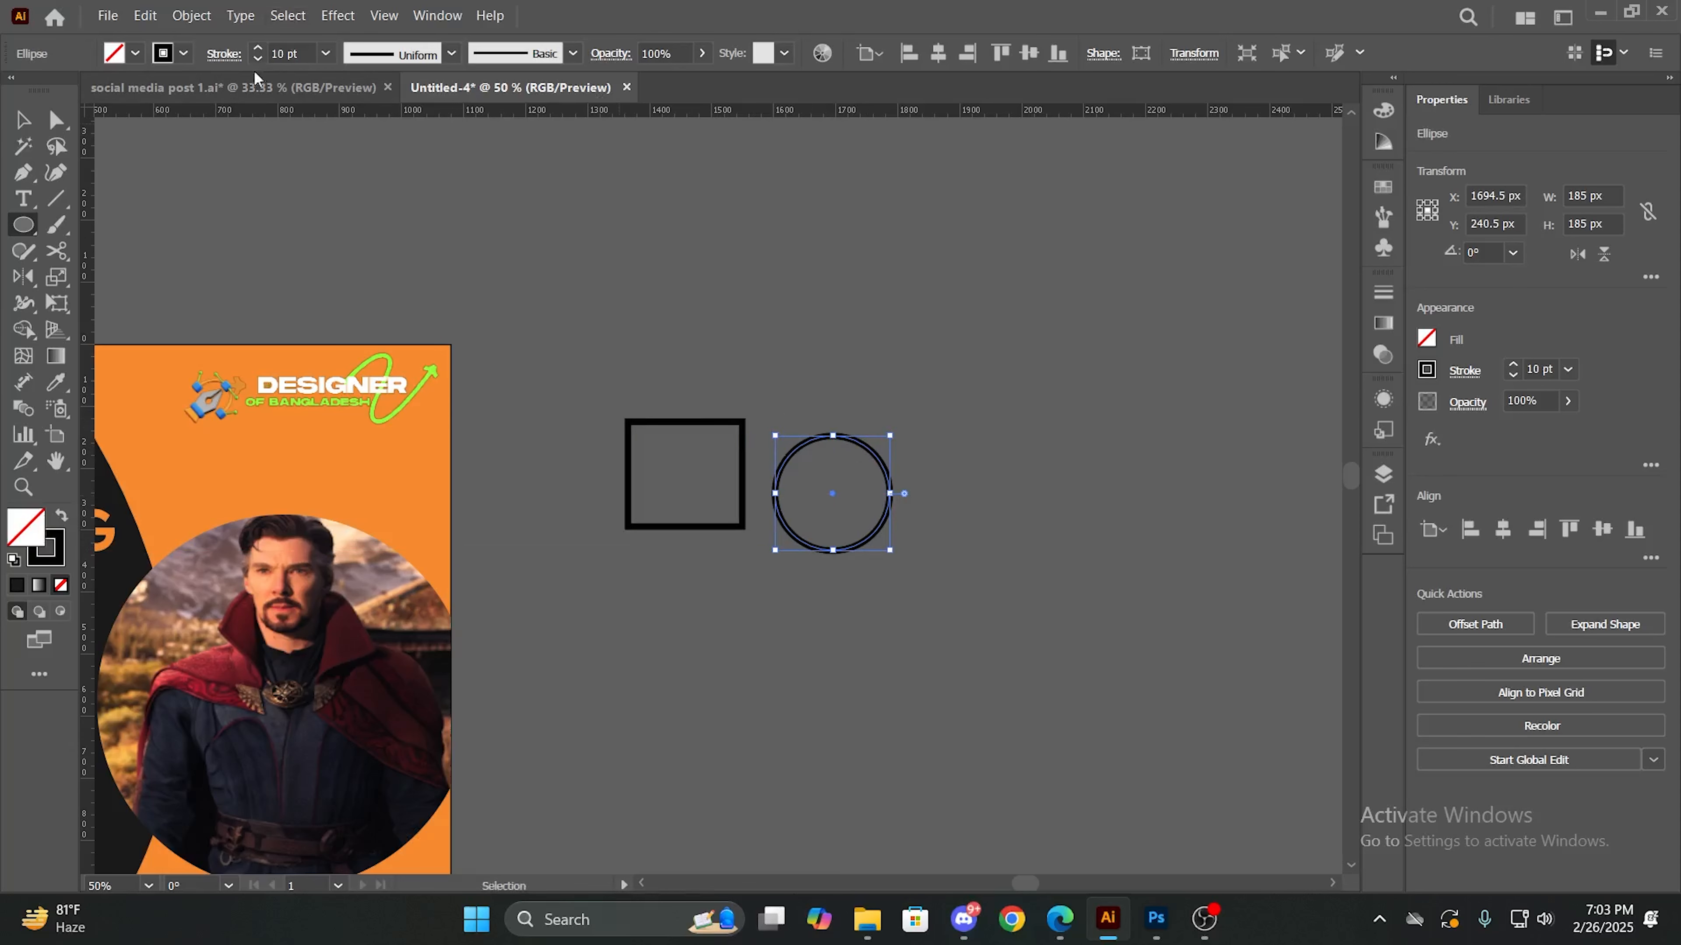
pyautogui.click(186, 52)
pyautogui.click(215, 90)
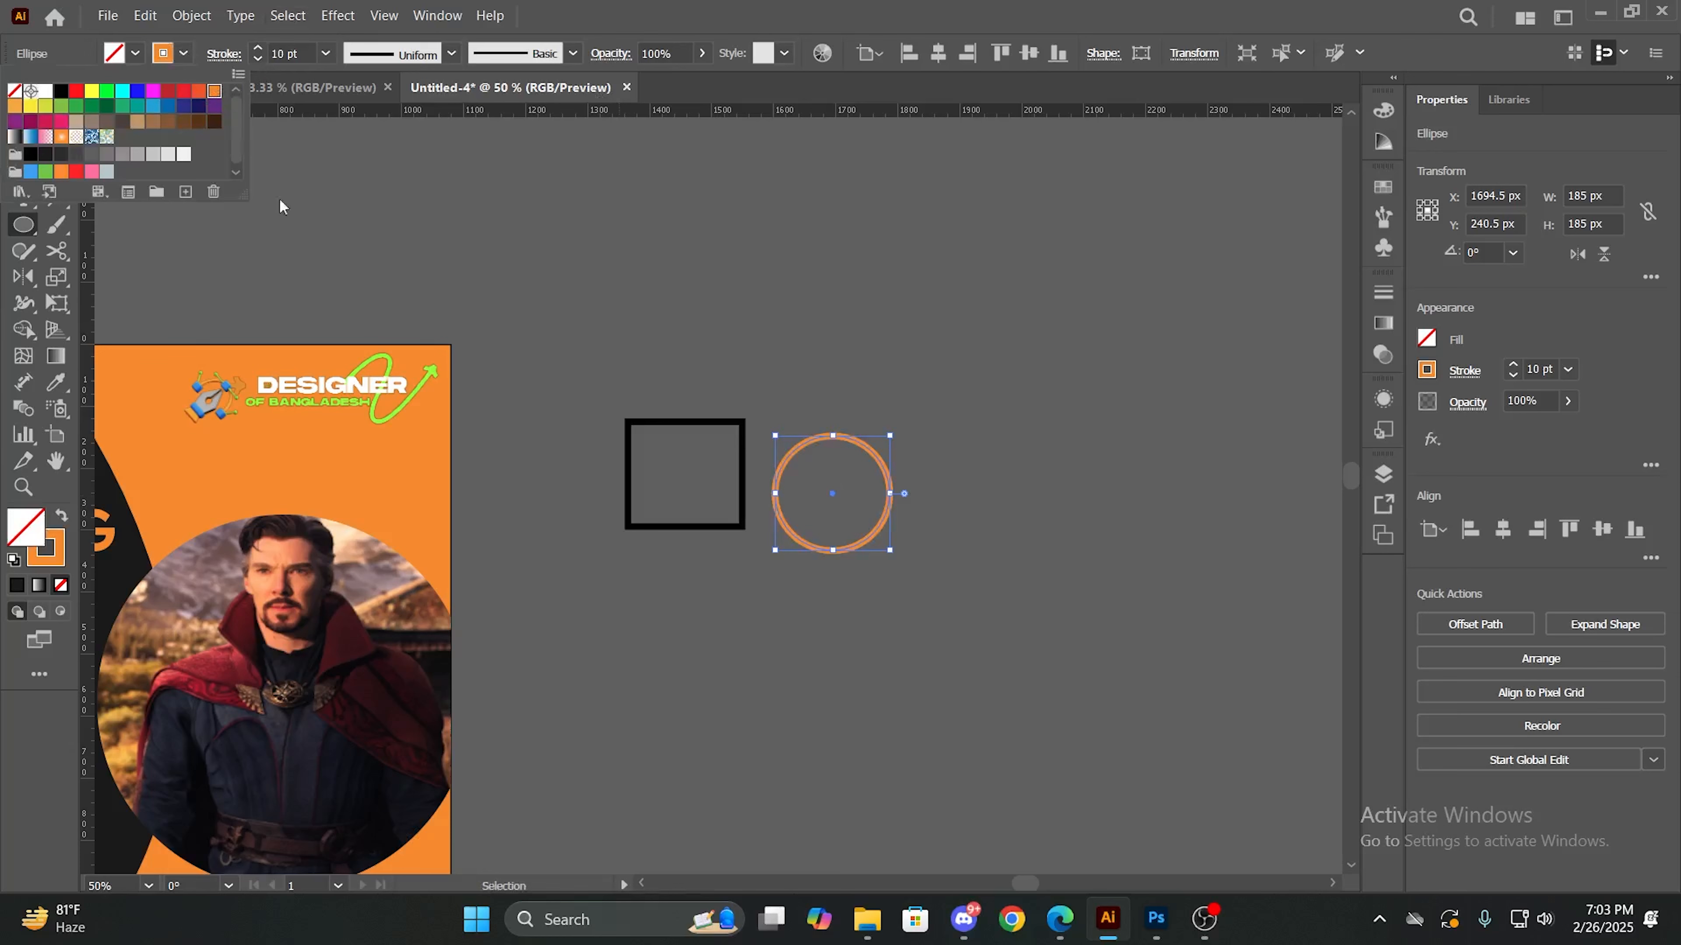
pyautogui.click(645, 545)
pyautogui.click(857, 559)
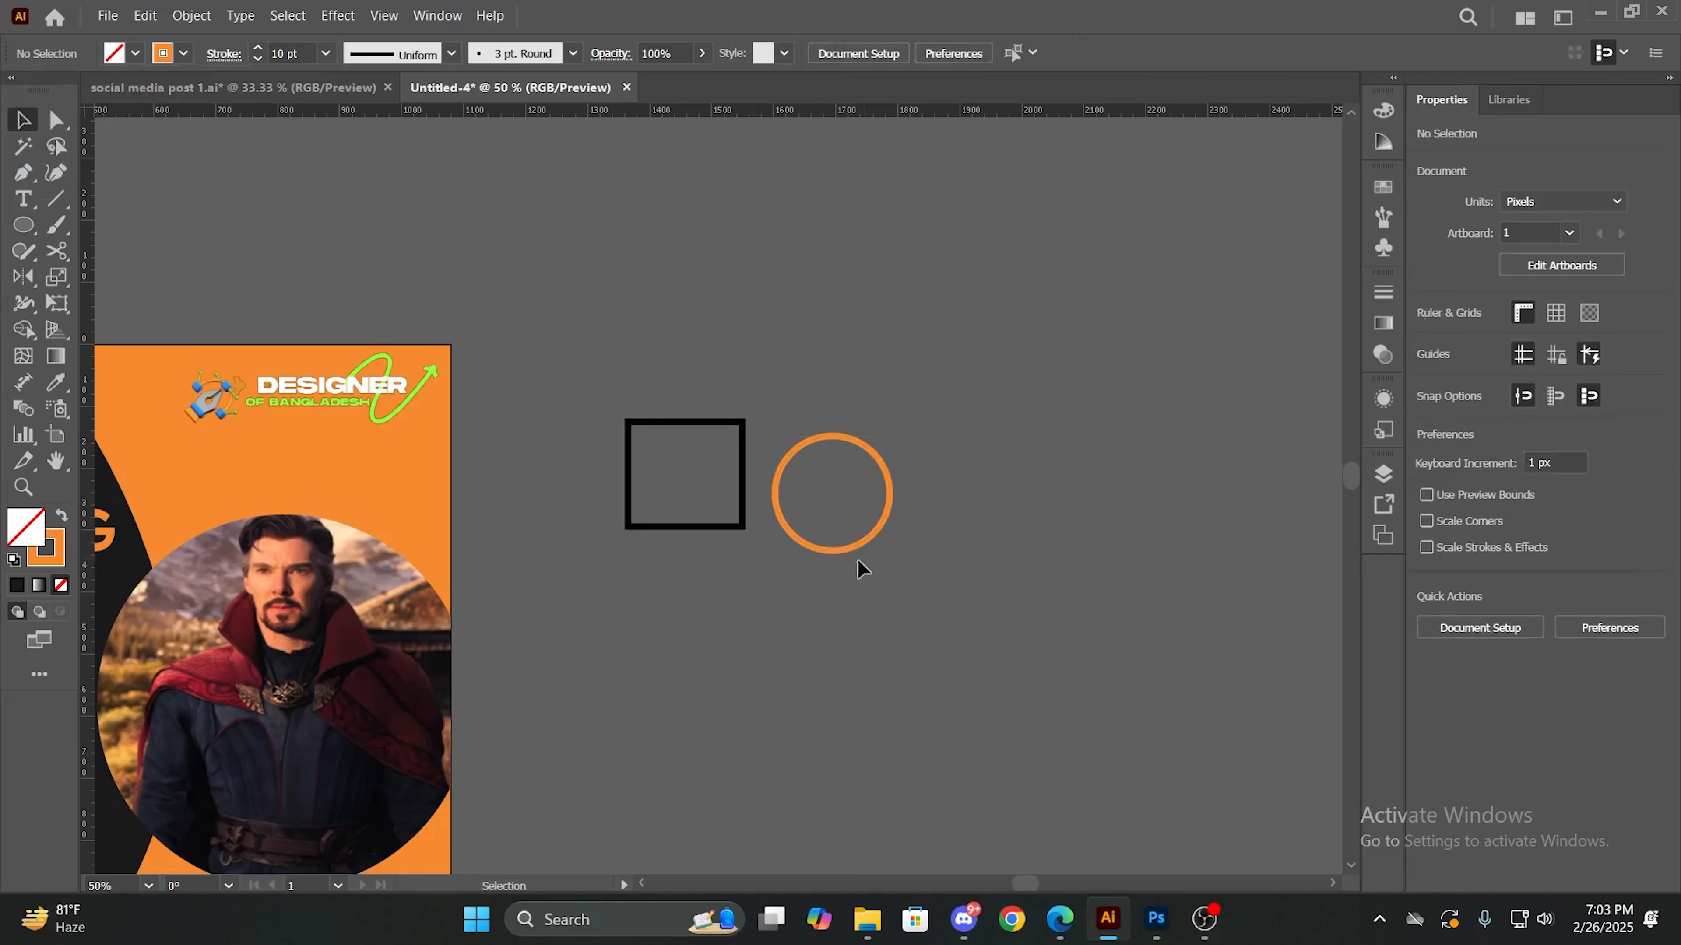
# - Move the orange circle so that it overlaps the rectangle's right edge, vertically centred on it
pyautogui.moveTo(862, 541); pyautogui.dragTo(796, 523)
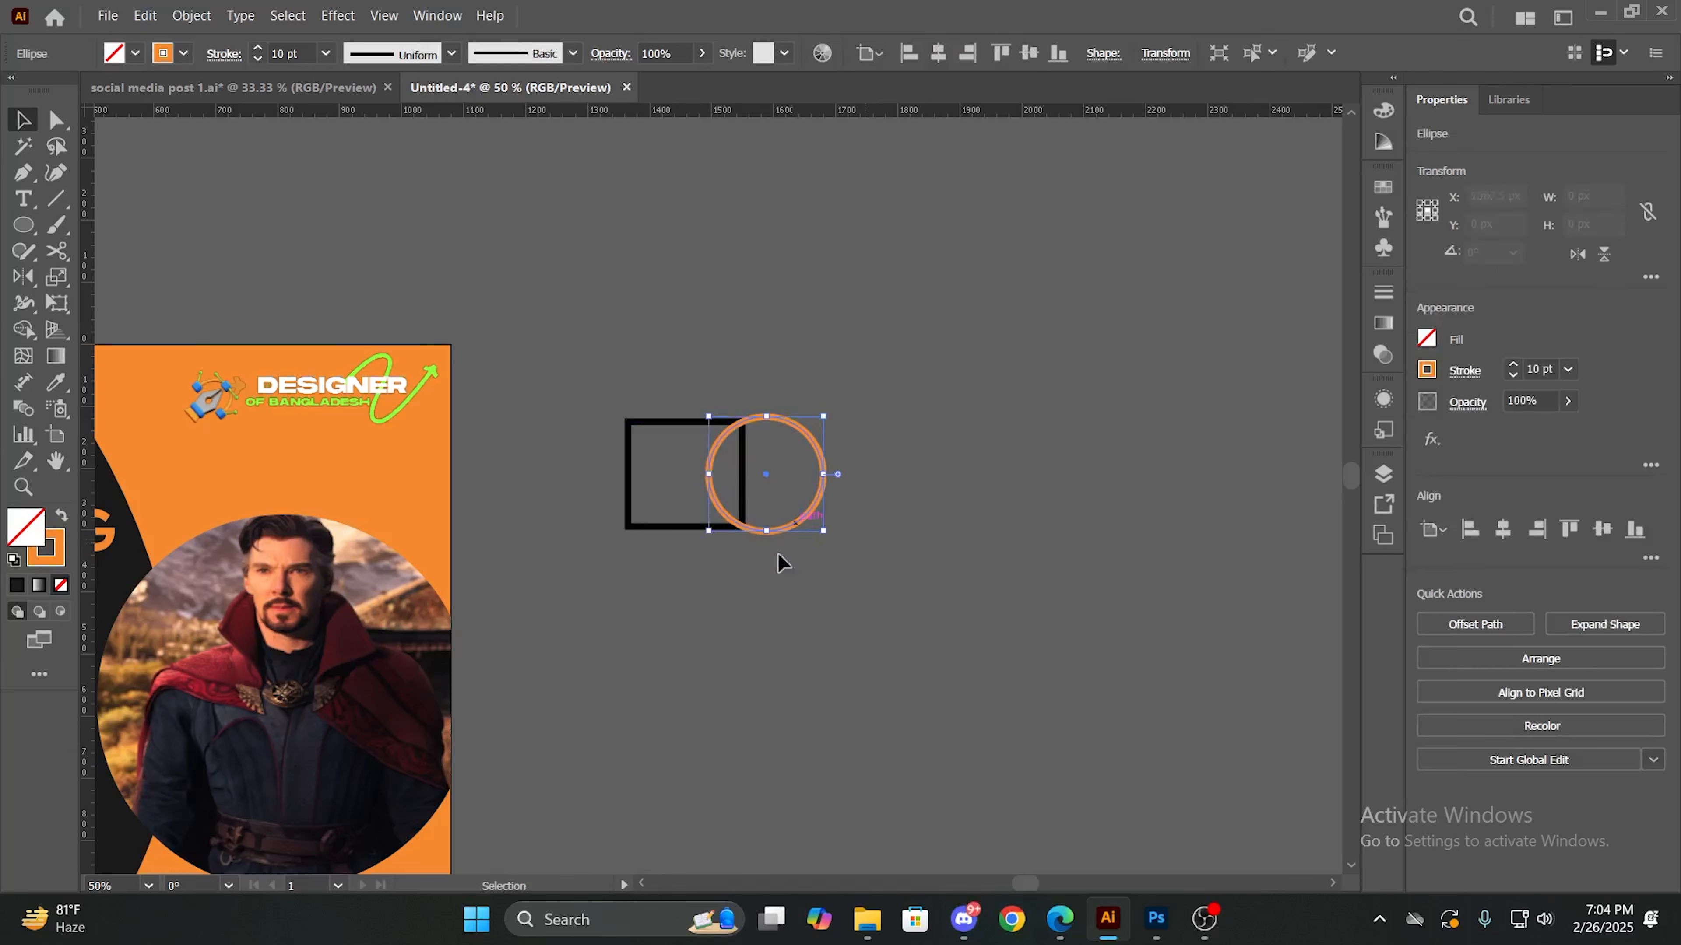
pyautogui.click(779, 556)
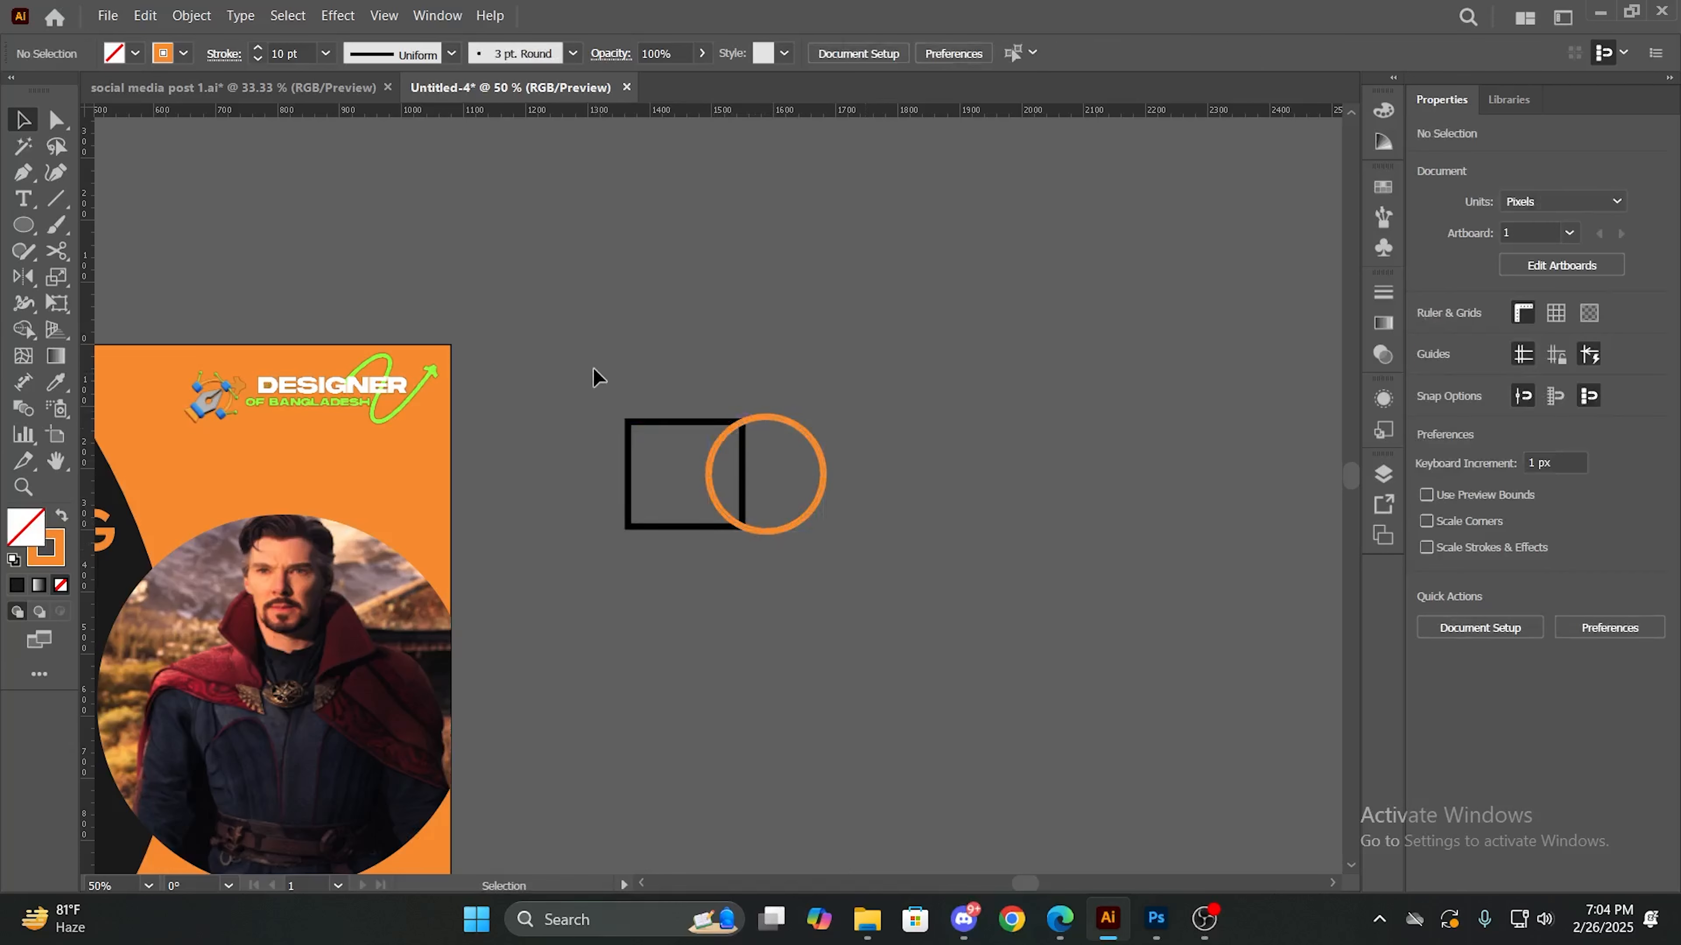
pyautogui.moveTo(778, 530); pyautogui.dragTo(876, 582)
pyautogui.click(749, 621)
# - Copy the orange circle onto the rectangle's left edge and set the copy aside, down and to the right of the shapes
pyautogui.moveTo(760, 534); pyautogui.dragTo(636, 529)
pyautogui.click(774, 619)
pyautogui.click(690, 631)
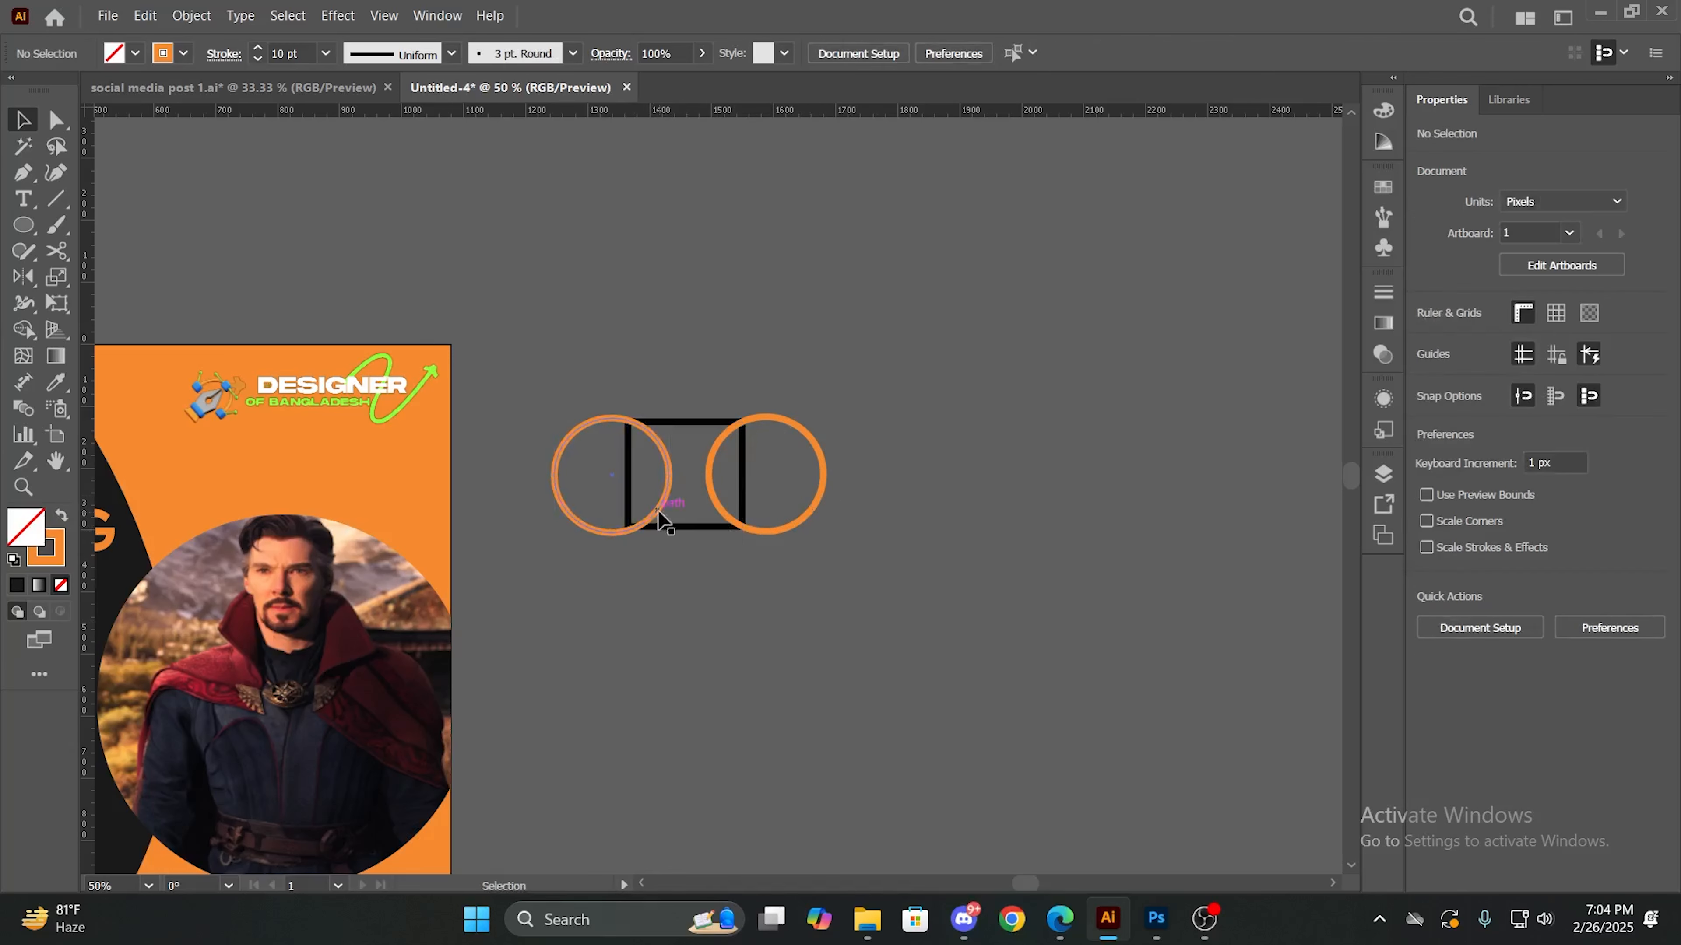
pyautogui.click(571, 425)
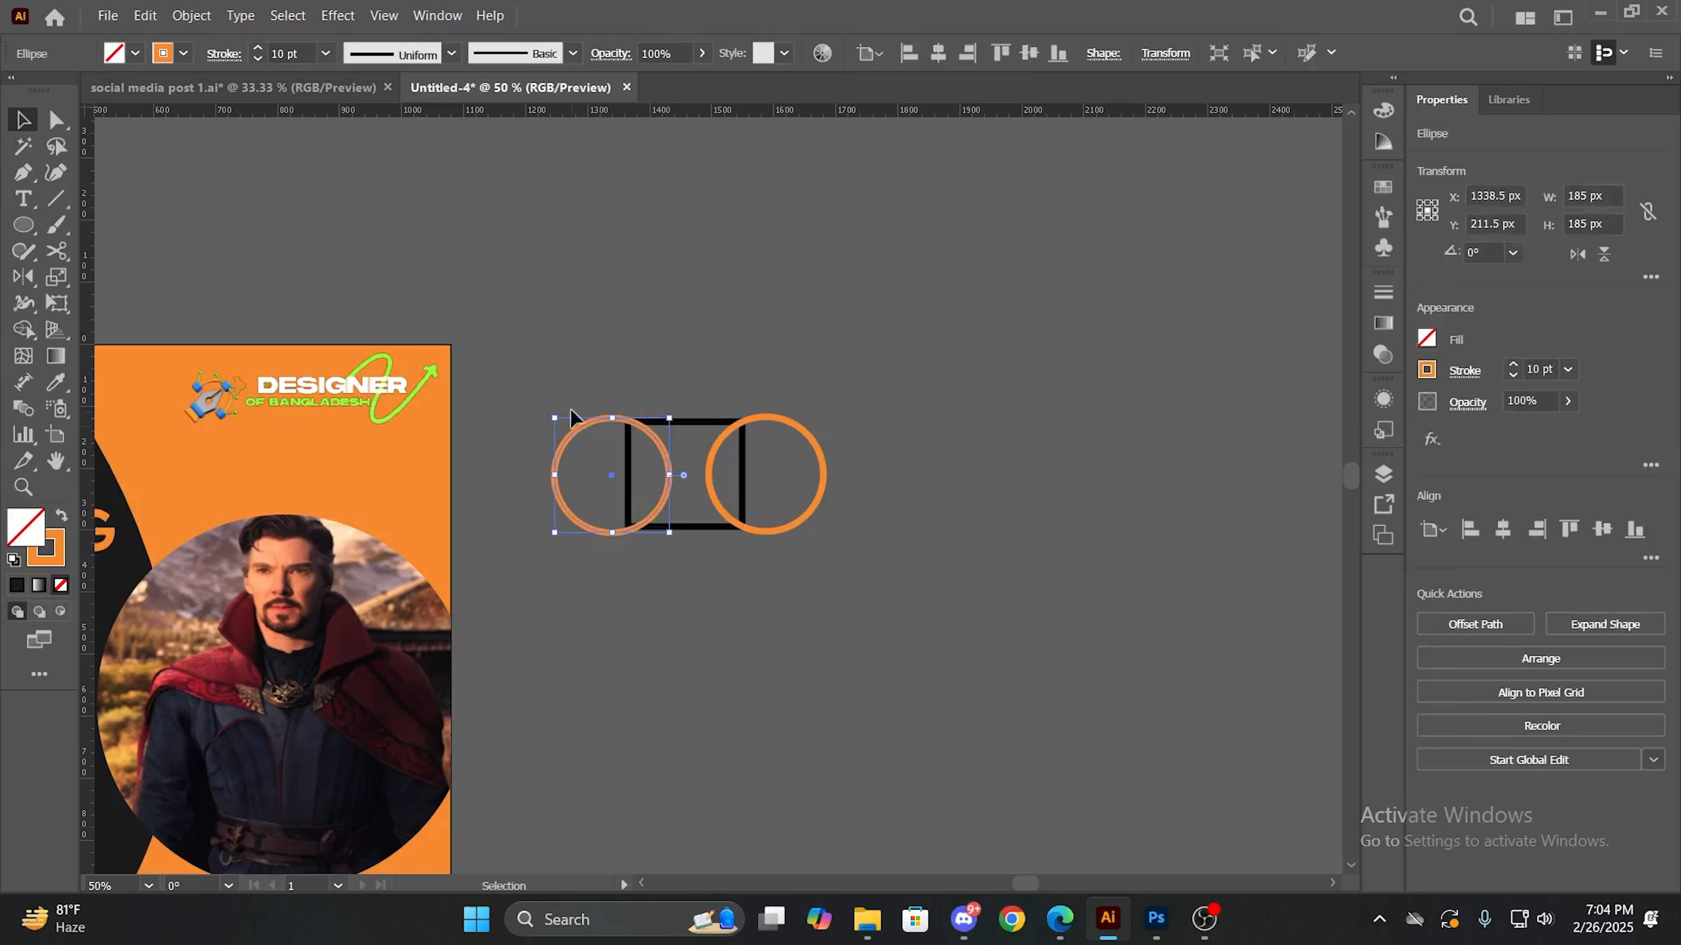
pyautogui.click(588, 527)
pyautogui.moveTo(551, 488); pyautogui.dragTo(918, 639)
# - Try to move the overlapping rectangle and circle onto the orange area below the logo
pyautogui.moveTo(568, 367); pyautogui.dragTo(796, 567)
pyautogui.moveTo(743, 514); pyautogui.dragTo(307, 529)
pyautogui.scroll(-1, 574, 559)
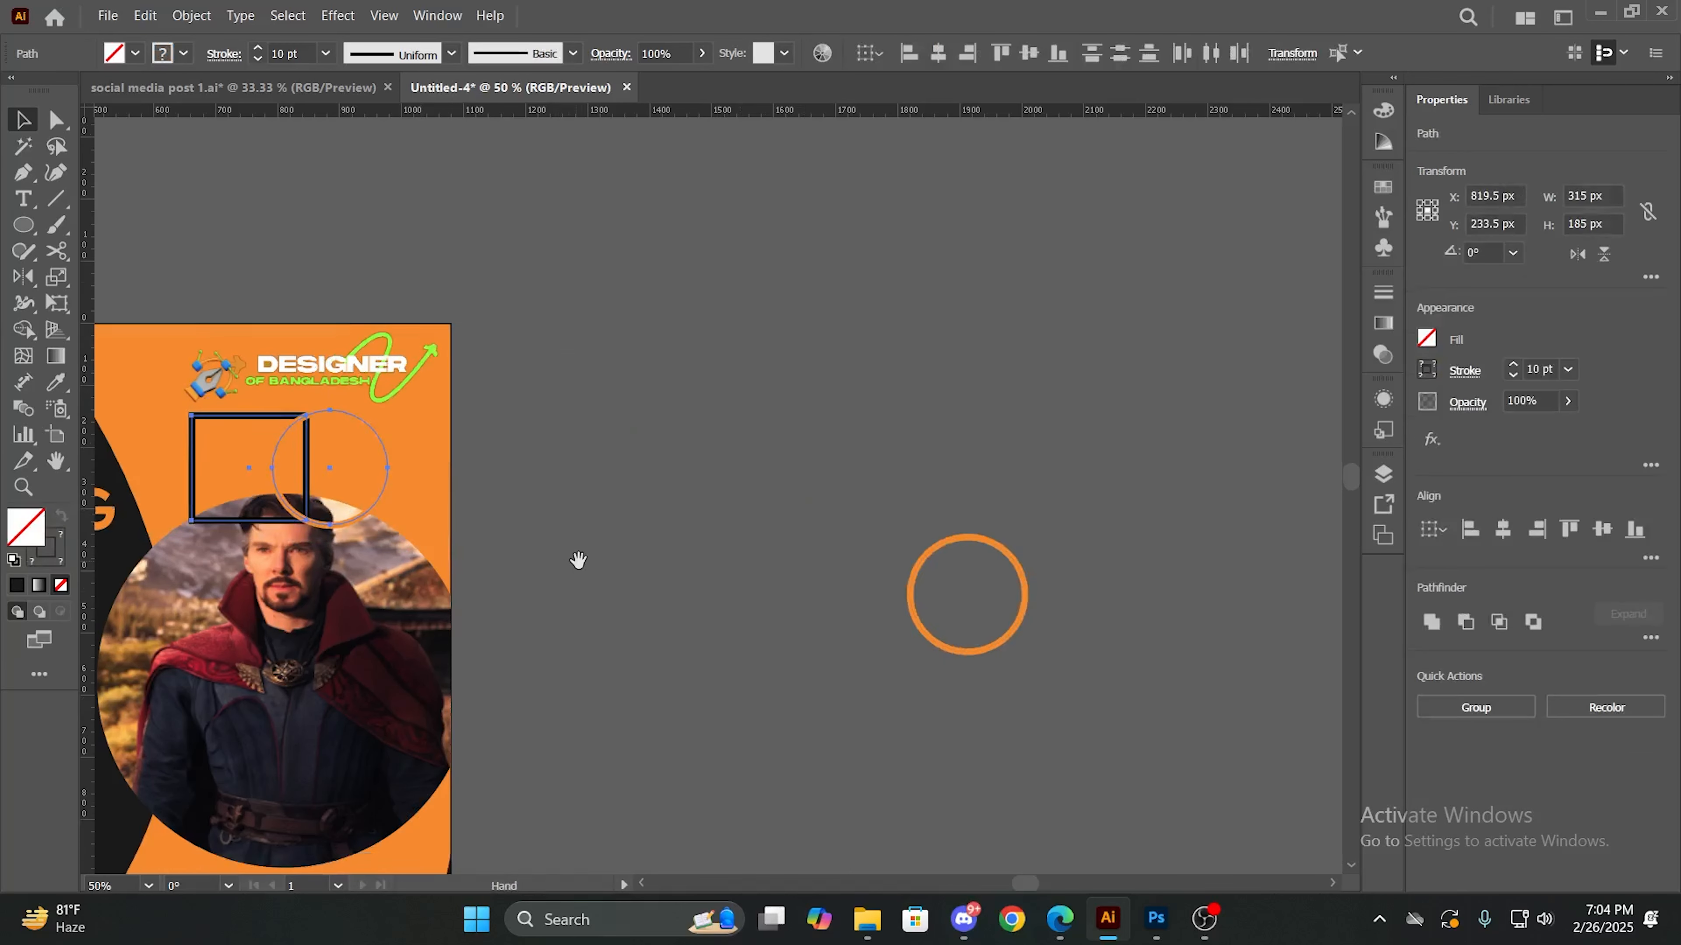
pyautogui.moveTo(354, 628); pyautogui.dragTo(779, 610)
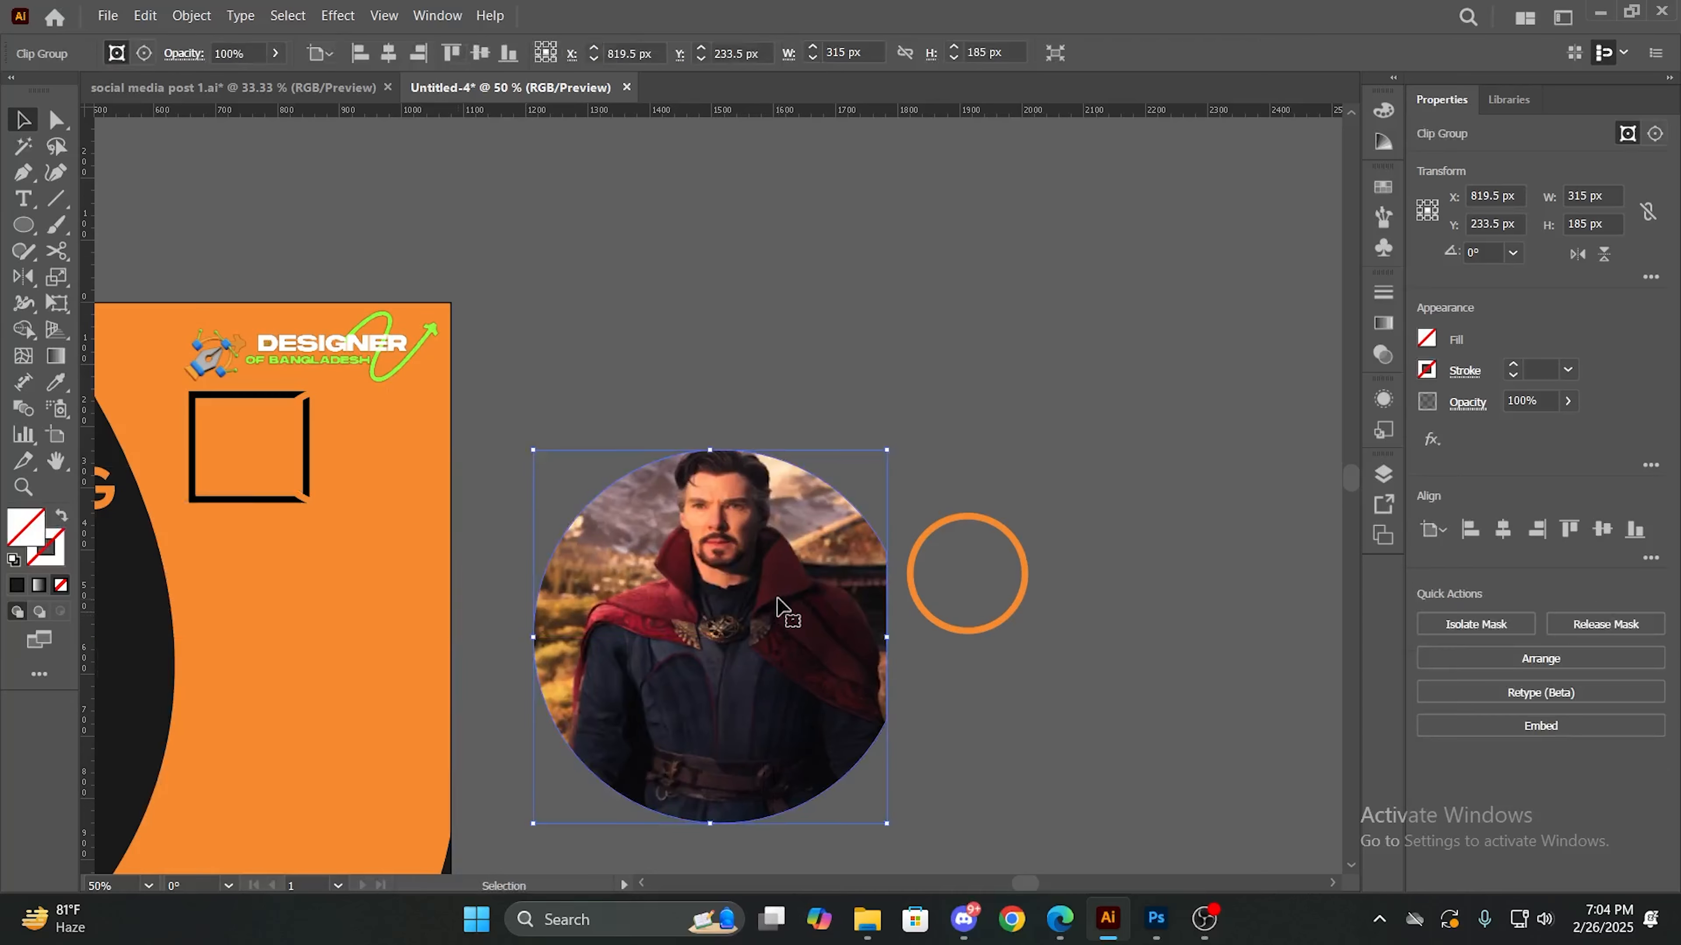
pyautogui.hotkey('ctrl', 'z')
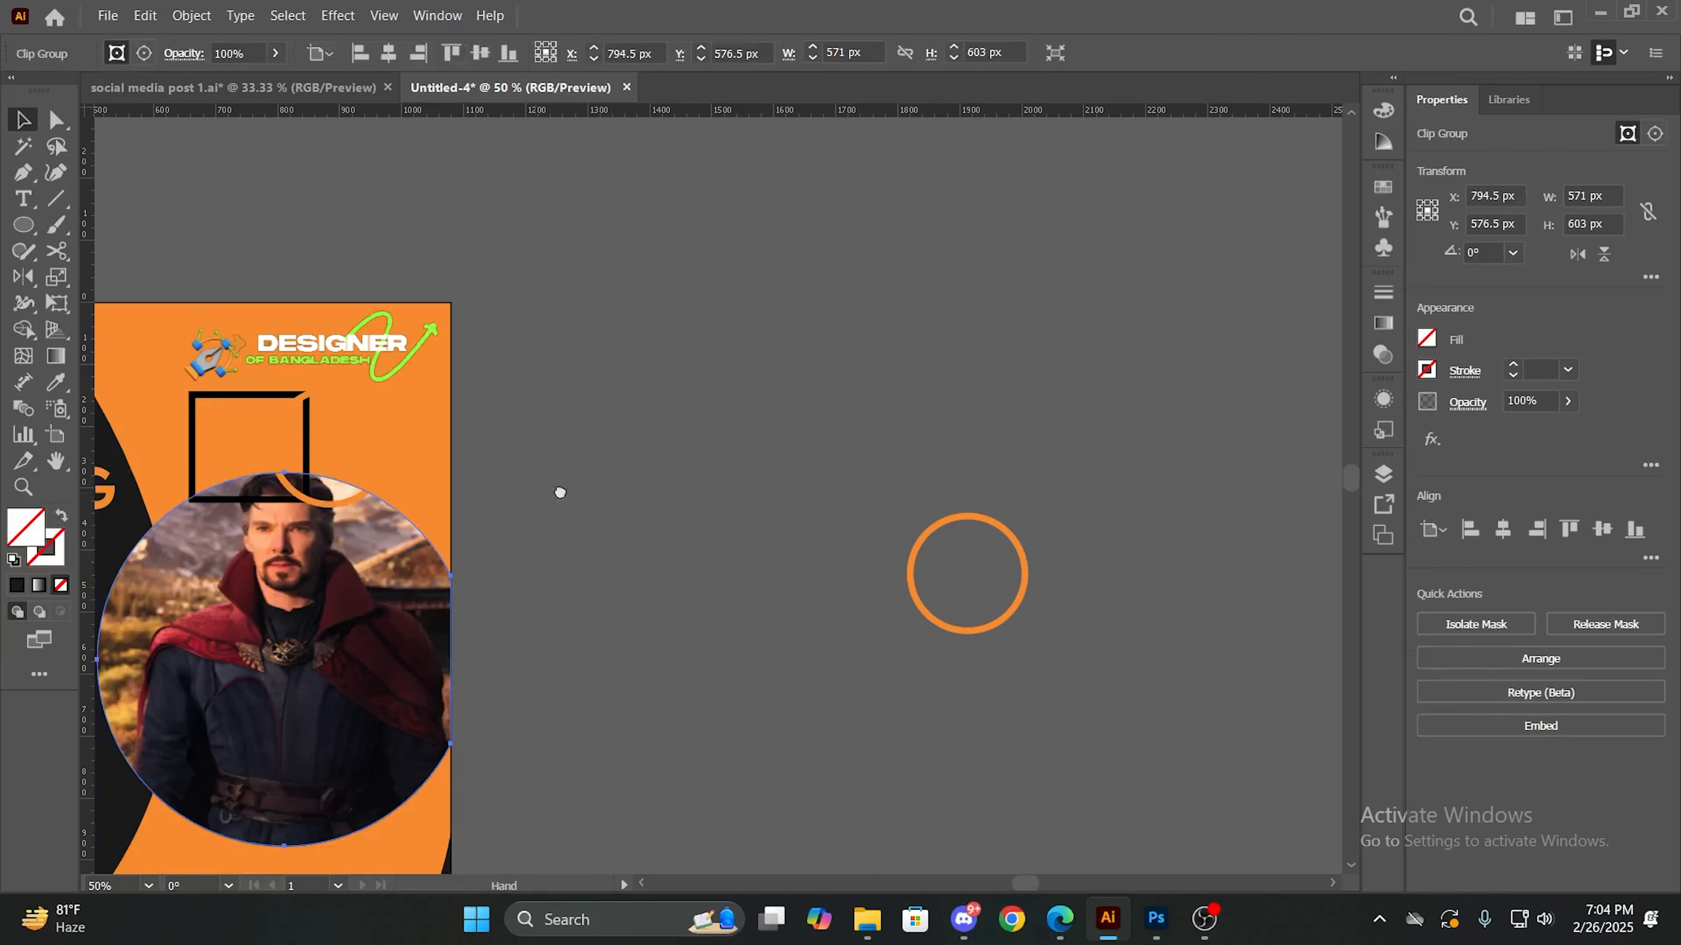
pyautogui.moveTo(559, 491); pyautogui.dragTo(953, 466)
pyautogui.hotkey('ctrl', 'z')
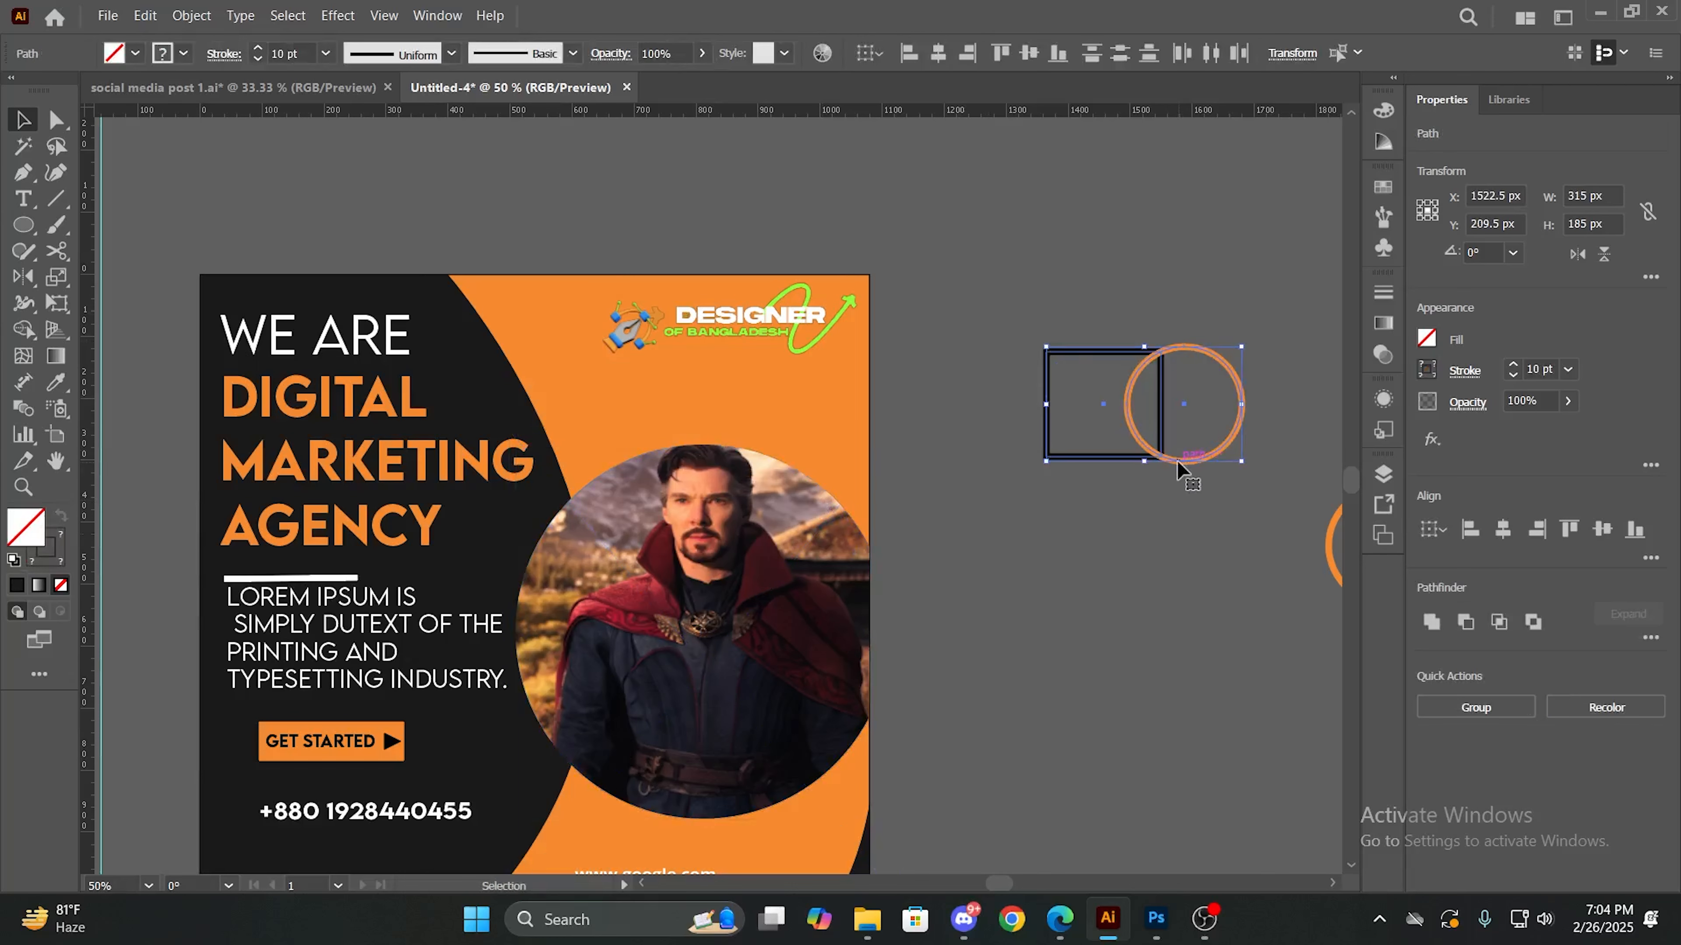
# - Shrink the rectangle-and-circle pair to about 73 x 43 px and place it, rotated 180°, beside the WE ARE headline
pyautogui.moveTo(1241, 461); pyautogui.dragTo(1094, 376)
pyautogui.click(1069, 416)
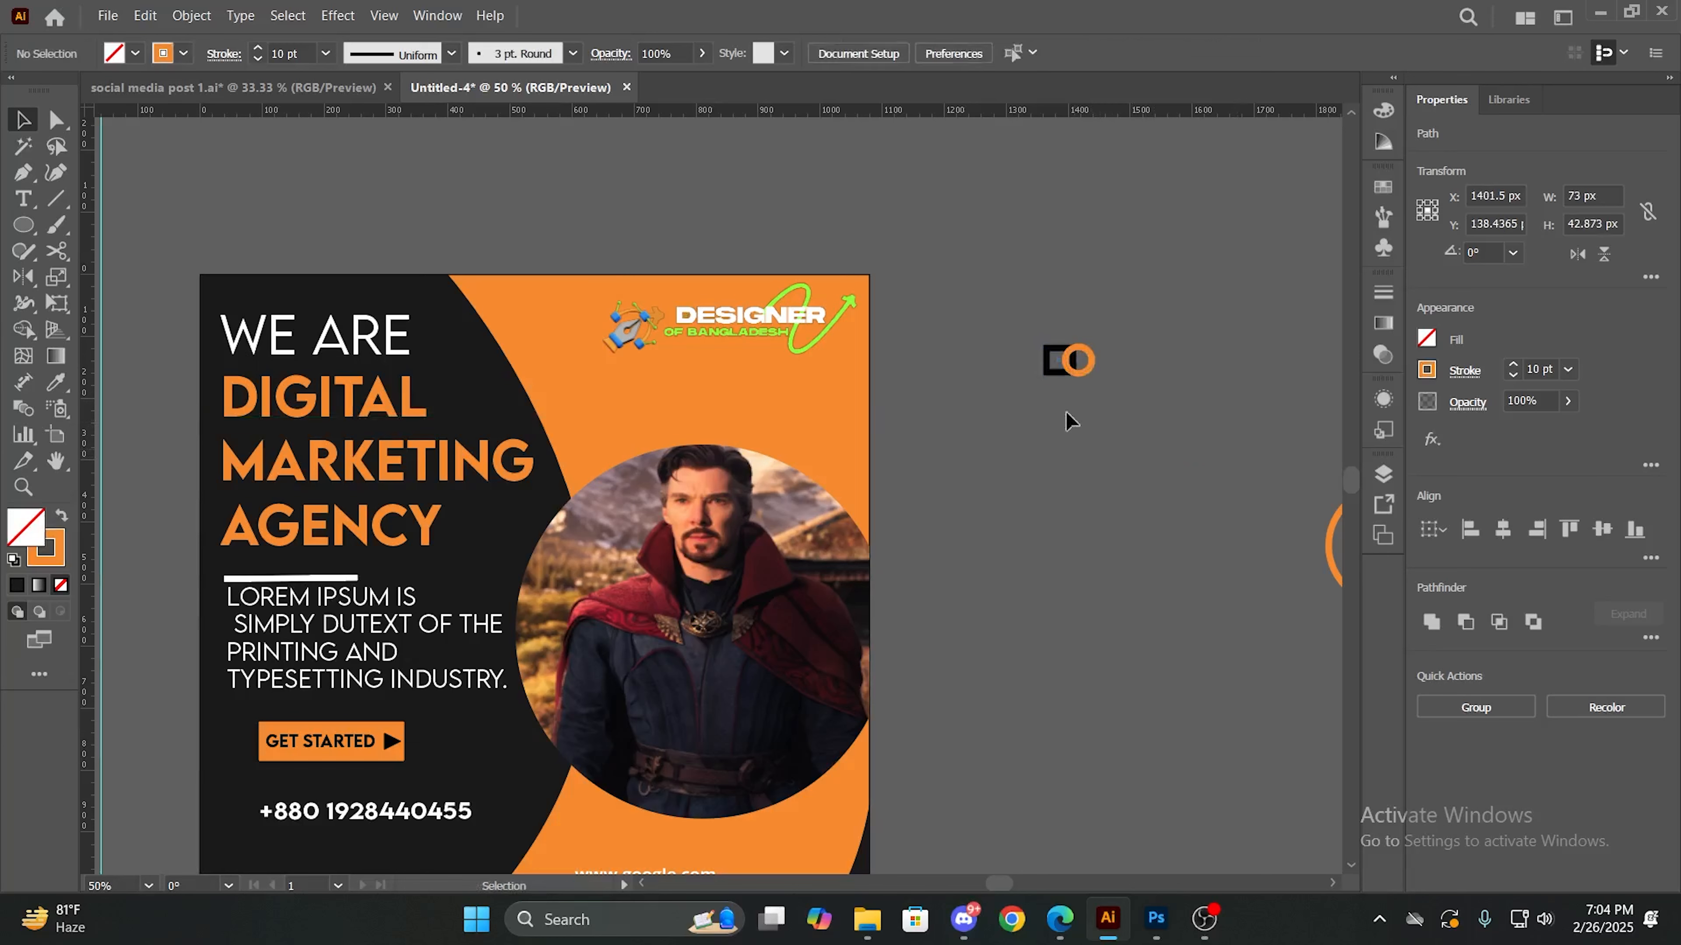
pyautogui.moveTo(1047, 315); pyautogui.dragTo(471, 274)
pyautogui.click(473, 398)
# - Shift the small rectangle slightly outward from its circle and place the pair beside MARKETING, on the circular photo's upper-left edge
pyautogui.moveTo(474, 347); pyautogui.dragTo(487, 347)
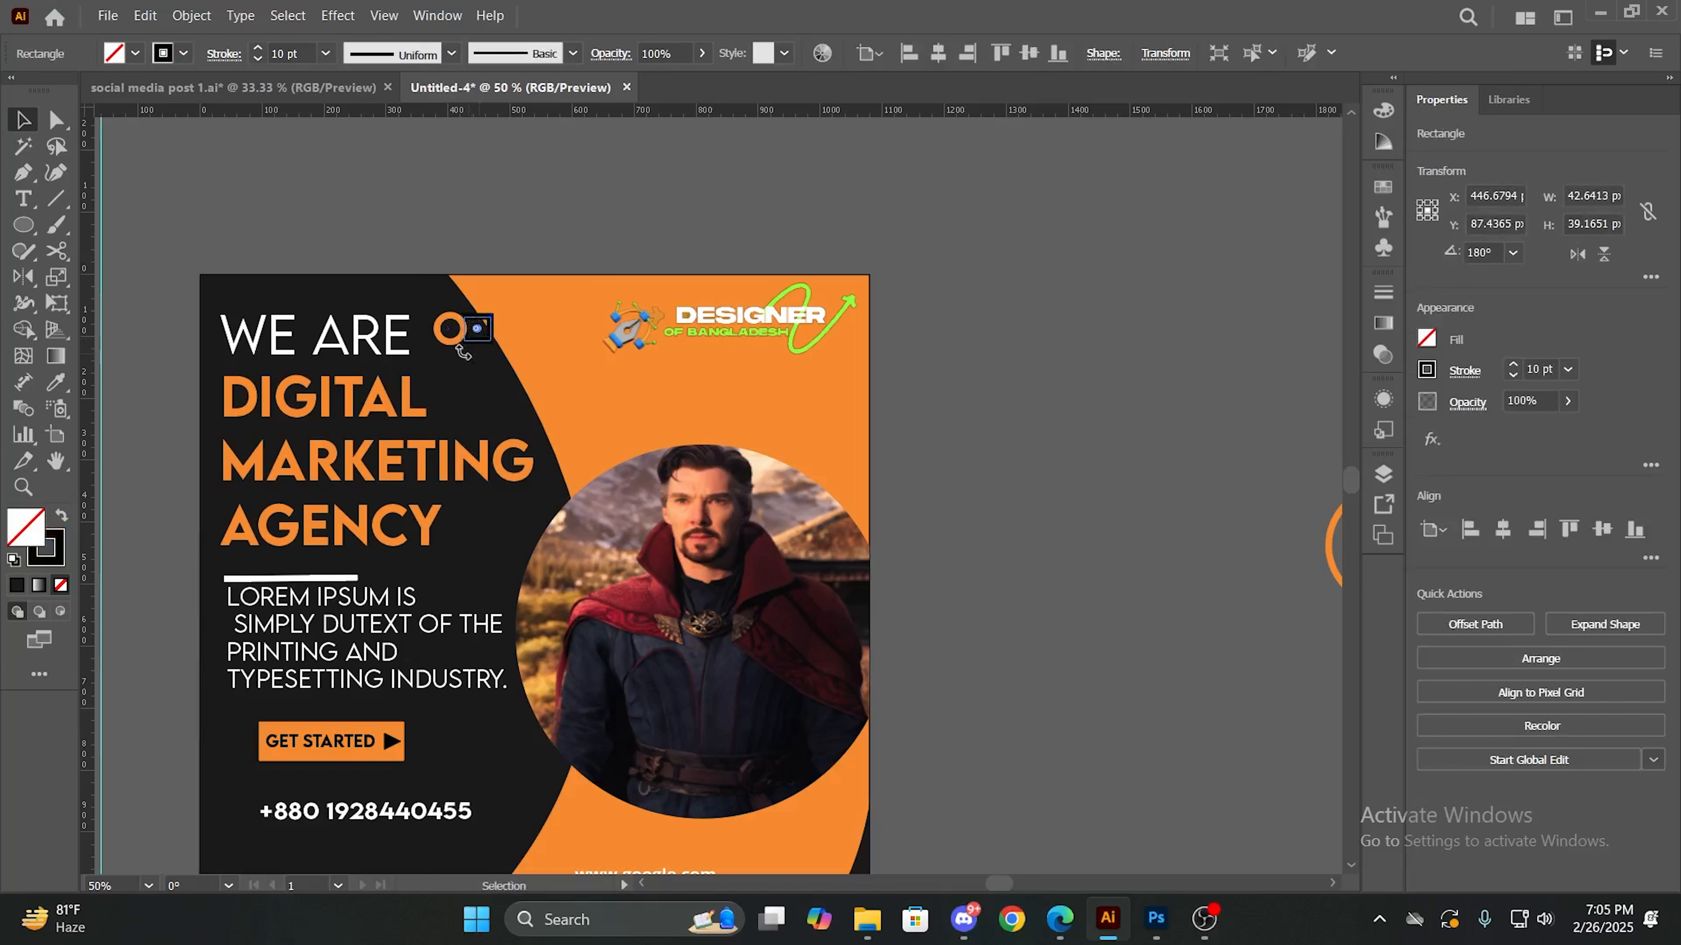
pyautogui.moveTo(436, 300); pyautogui.dragTo(490, 329)
pyautogui.click(668, 453)
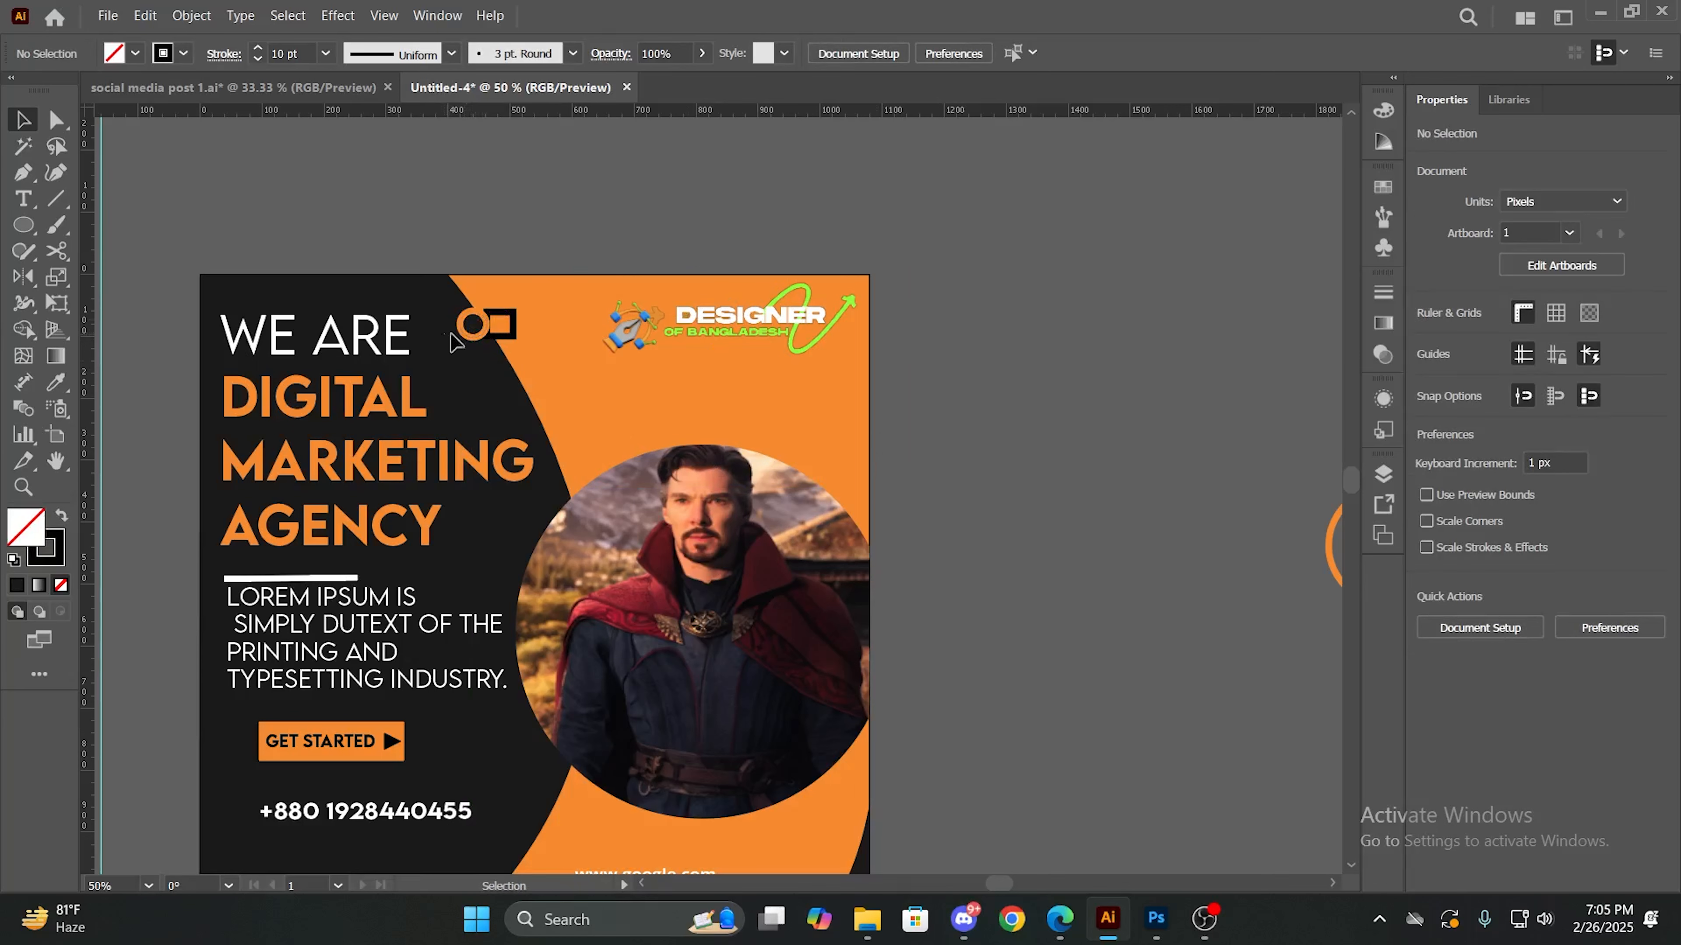
pyautogui.click(481, 330)
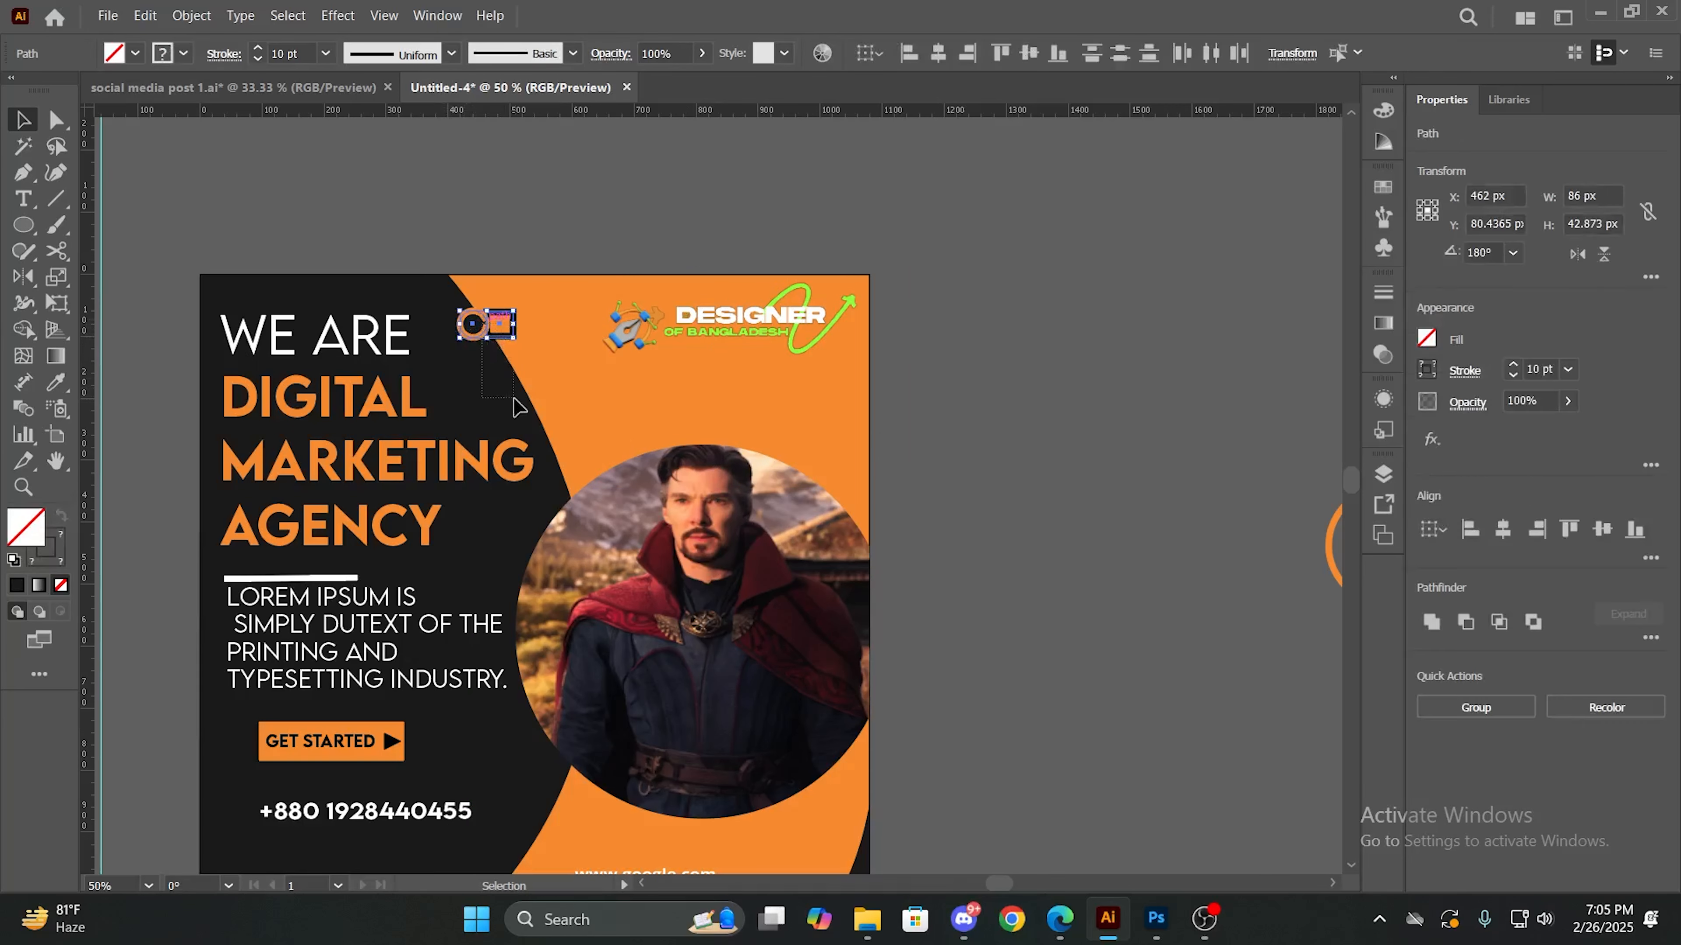
pyautogui.moveTo(491, 334); pyautogui.dragTo(564, 499)
pyautogui.hotkey('ctrl', 'shift', 'a')
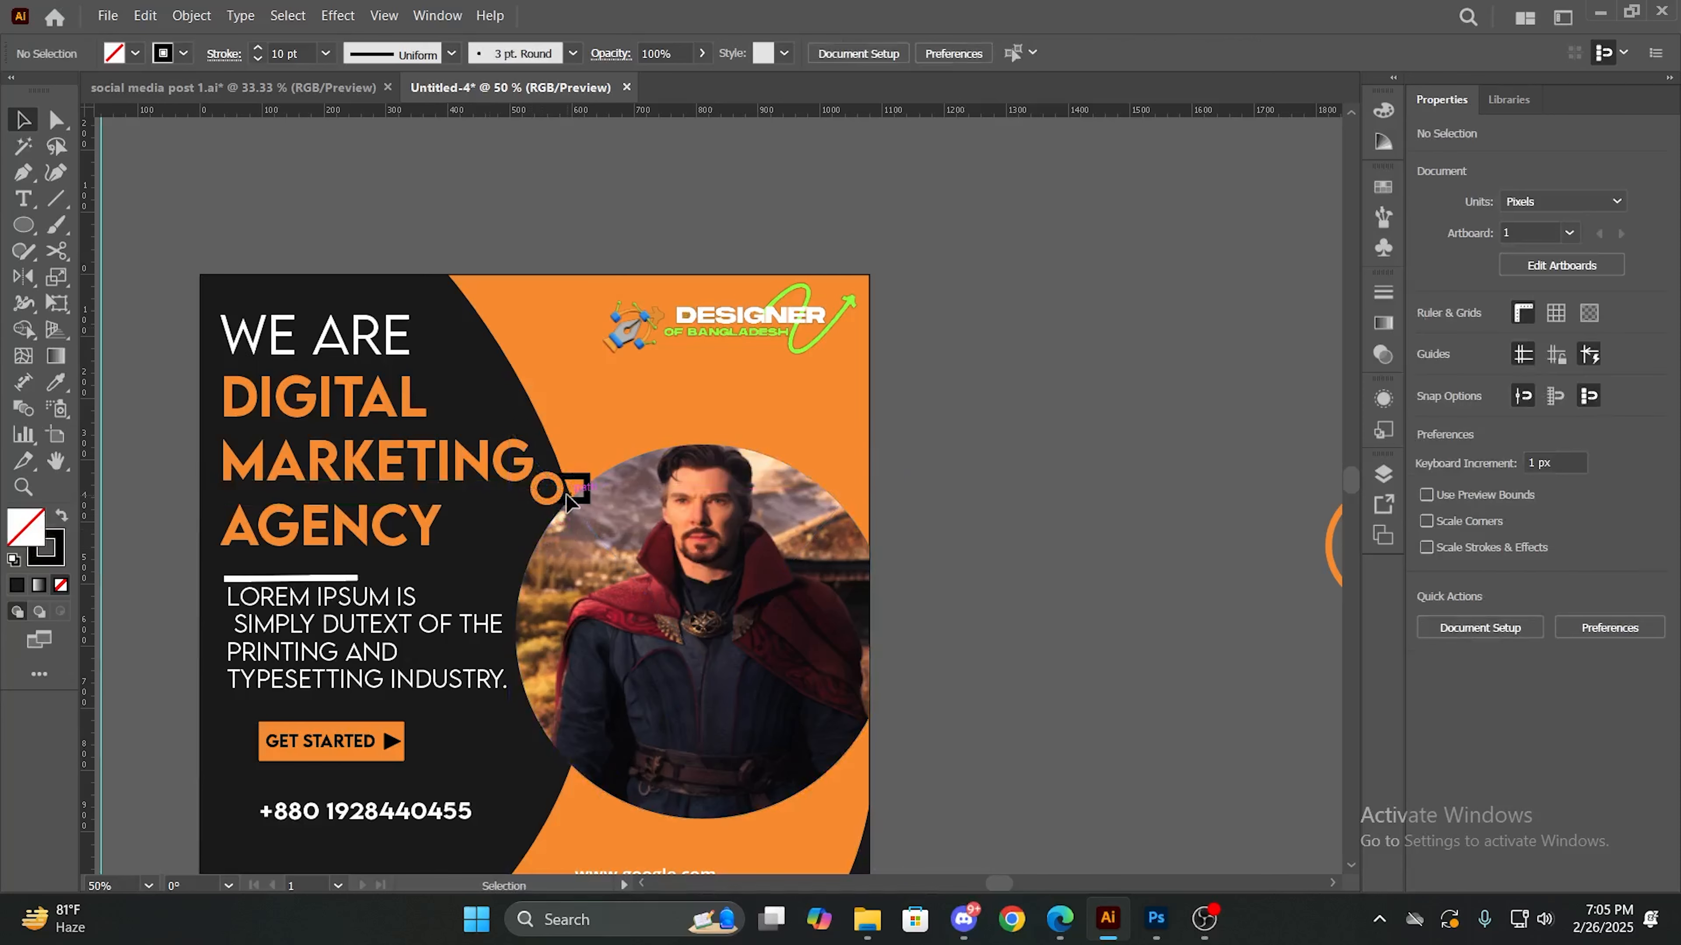
pyautogui.click(567, 526)
pyautogui.click(1027, 489)
# - Delete the spare large orange circle lying outside the artboard
pyautogui.keyDown('alt'); pyautogui.scroll(-3, 1027, 490); pyautogui.keyUp('alt')
pyautogui.keyDown('alt'); pyautogui.scroll(2, 1028, 488); pyautogui.keyUp('alt')
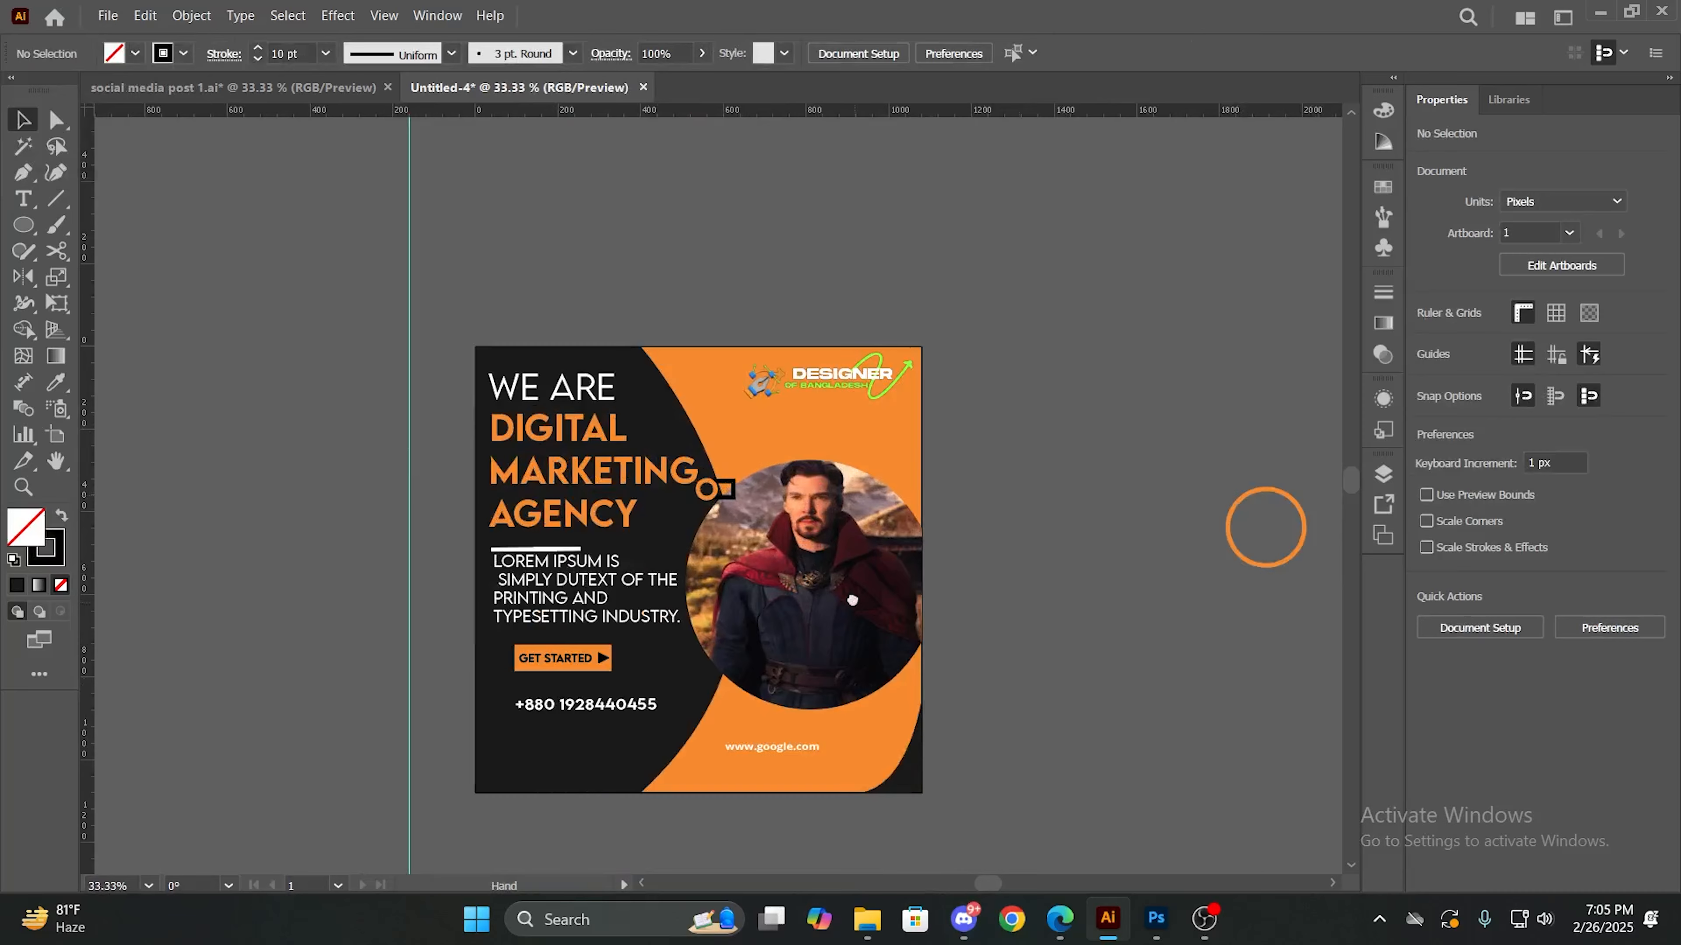
pyautogui.moveTo(852, 600); pyautogui.dragTo(836, 488)
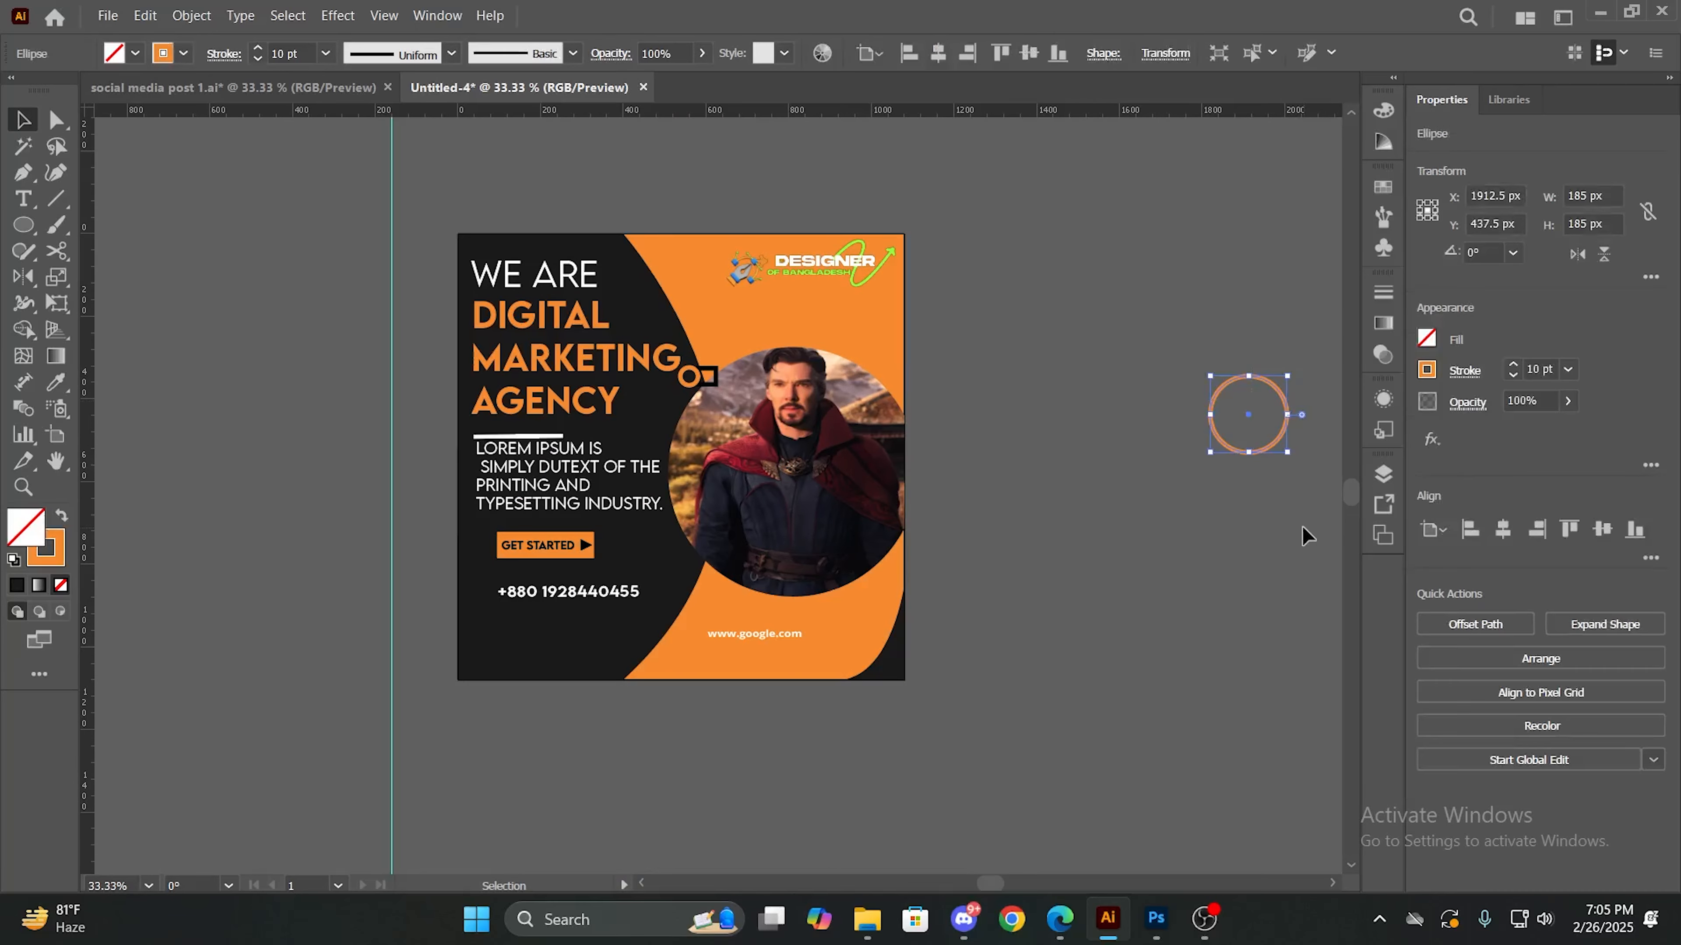
pyautogui.press('Delete')
pyautogui.press('space')
pyautogui.moveTo(1037, 500); pyautogui.dragTo(863, 570)
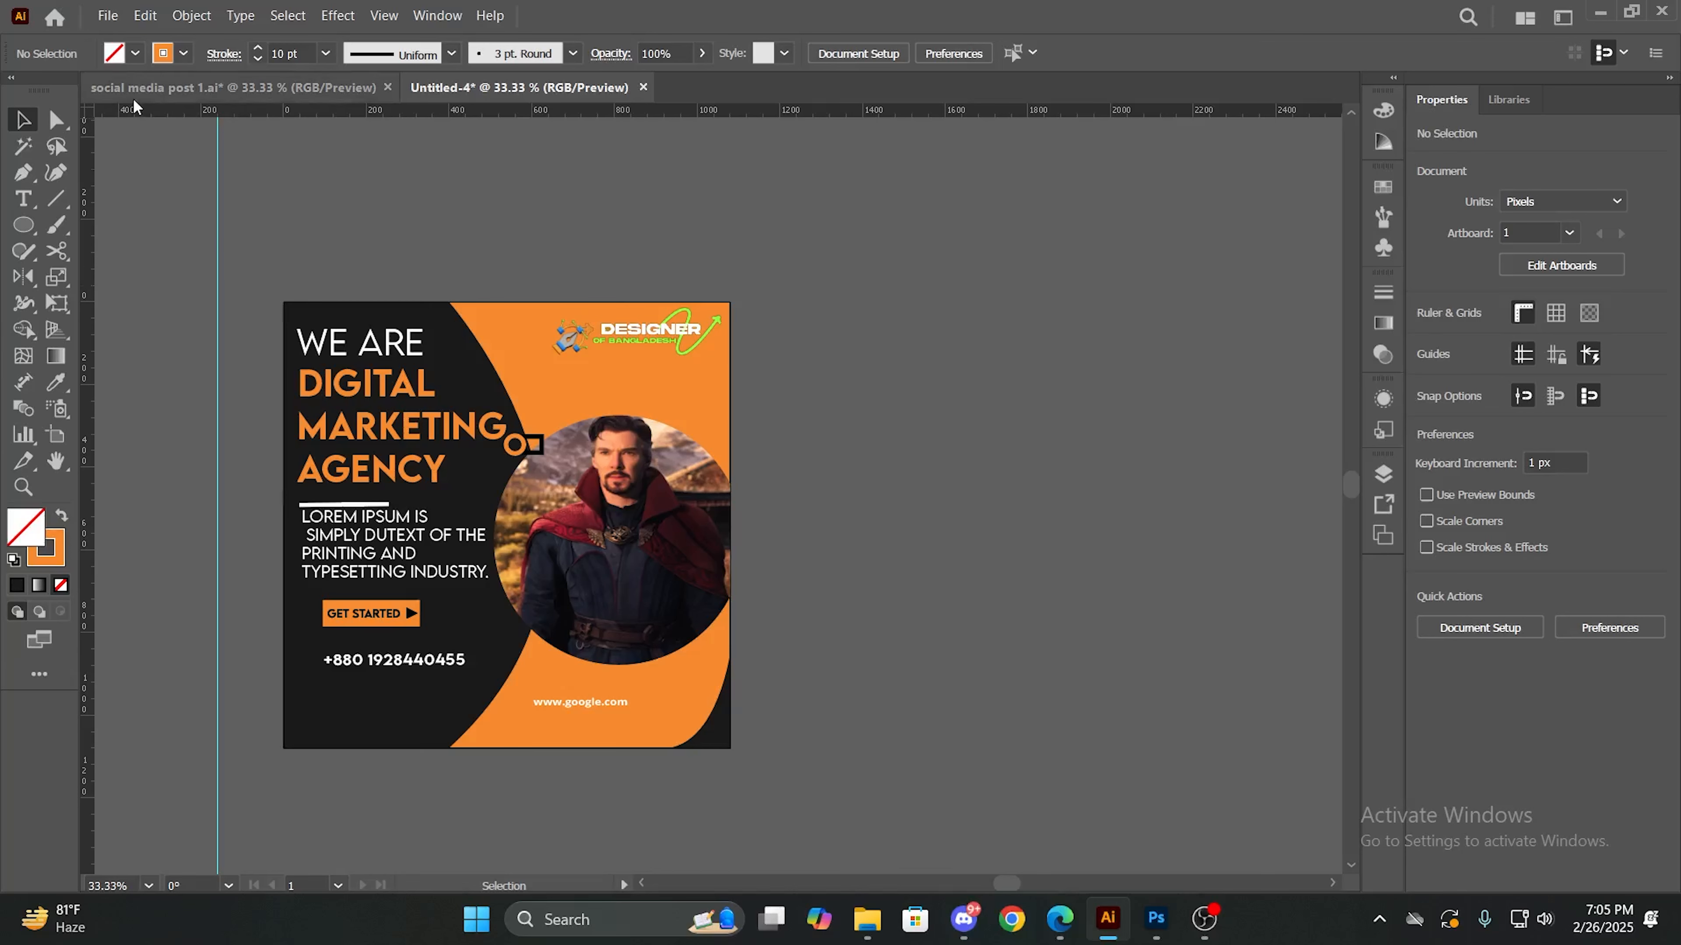
# - Save the document as "post 1" in Adobe Illustrator format in the class PP folder, with Illustrator 2020 as the version
pyautogui.click(109, 19)
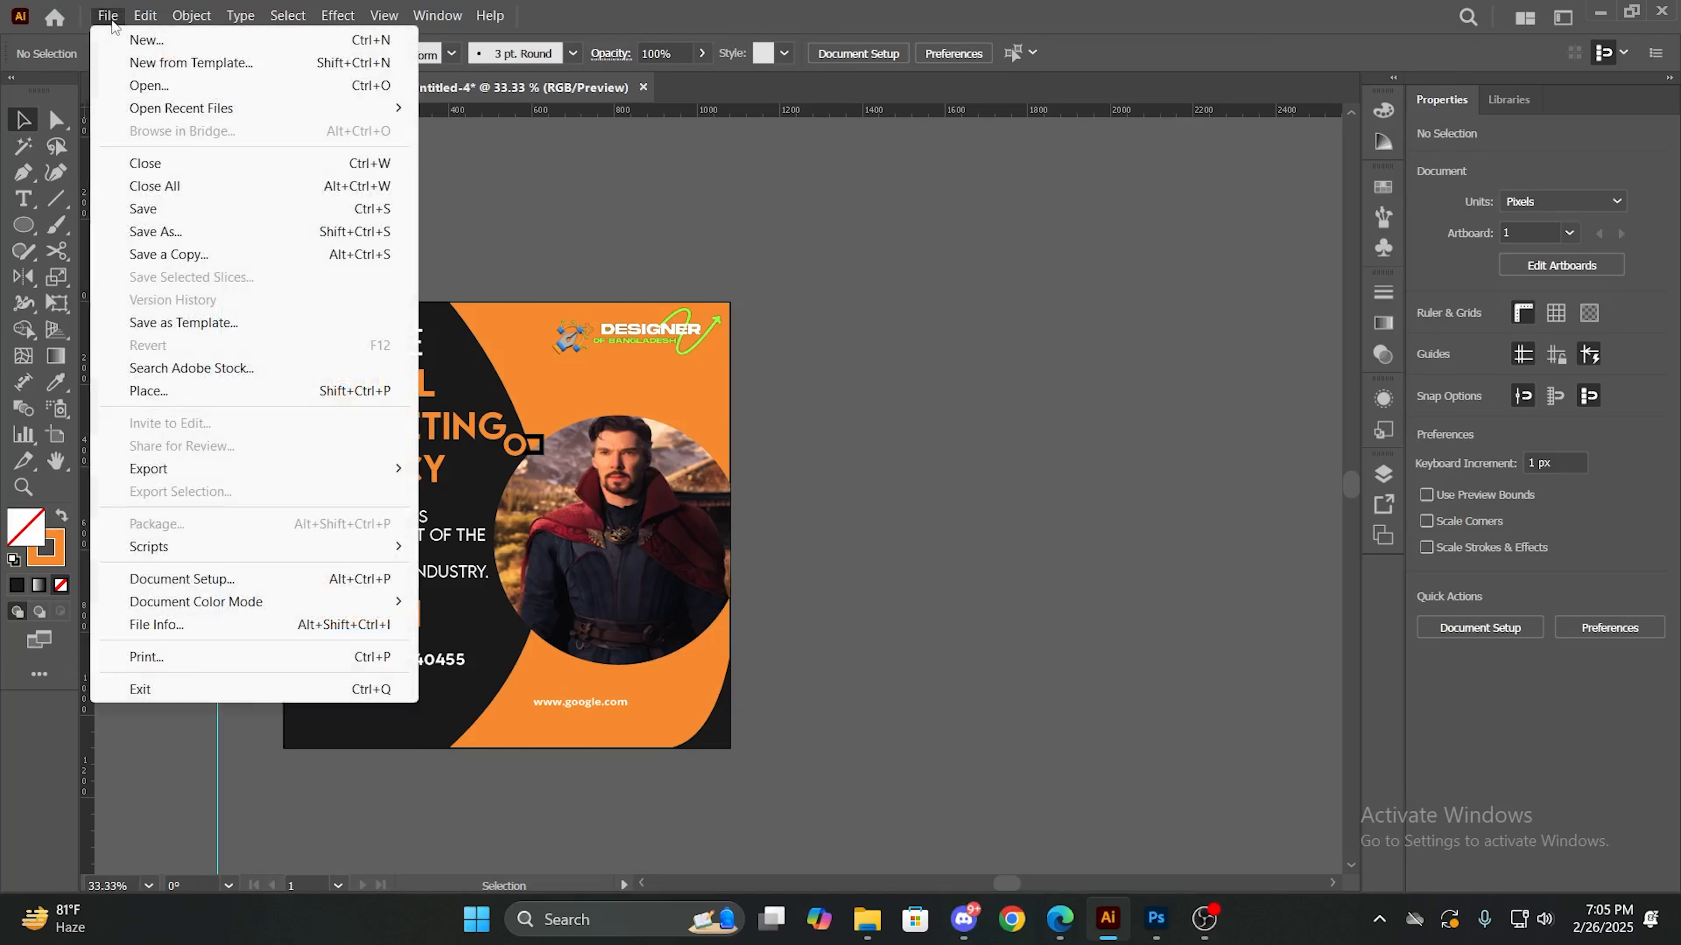
pyautogui.click(110, 19)
pyautogui.click(110, 18)
pyautogui.click(172, 231)
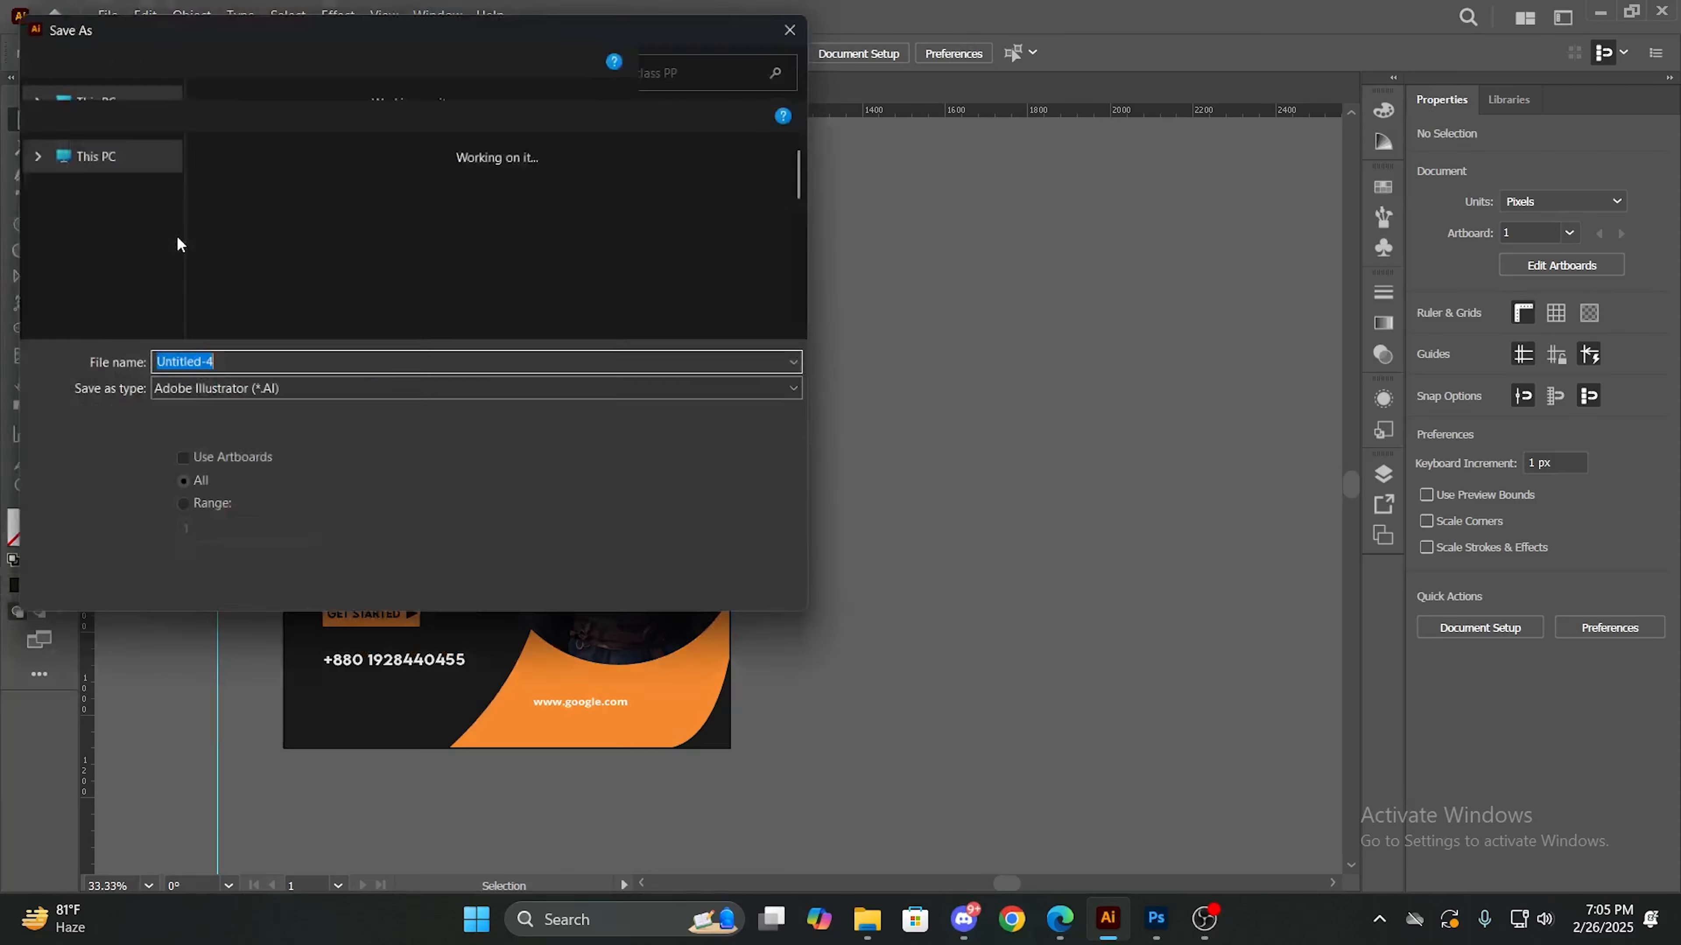
pyautogui.click(278, 367)
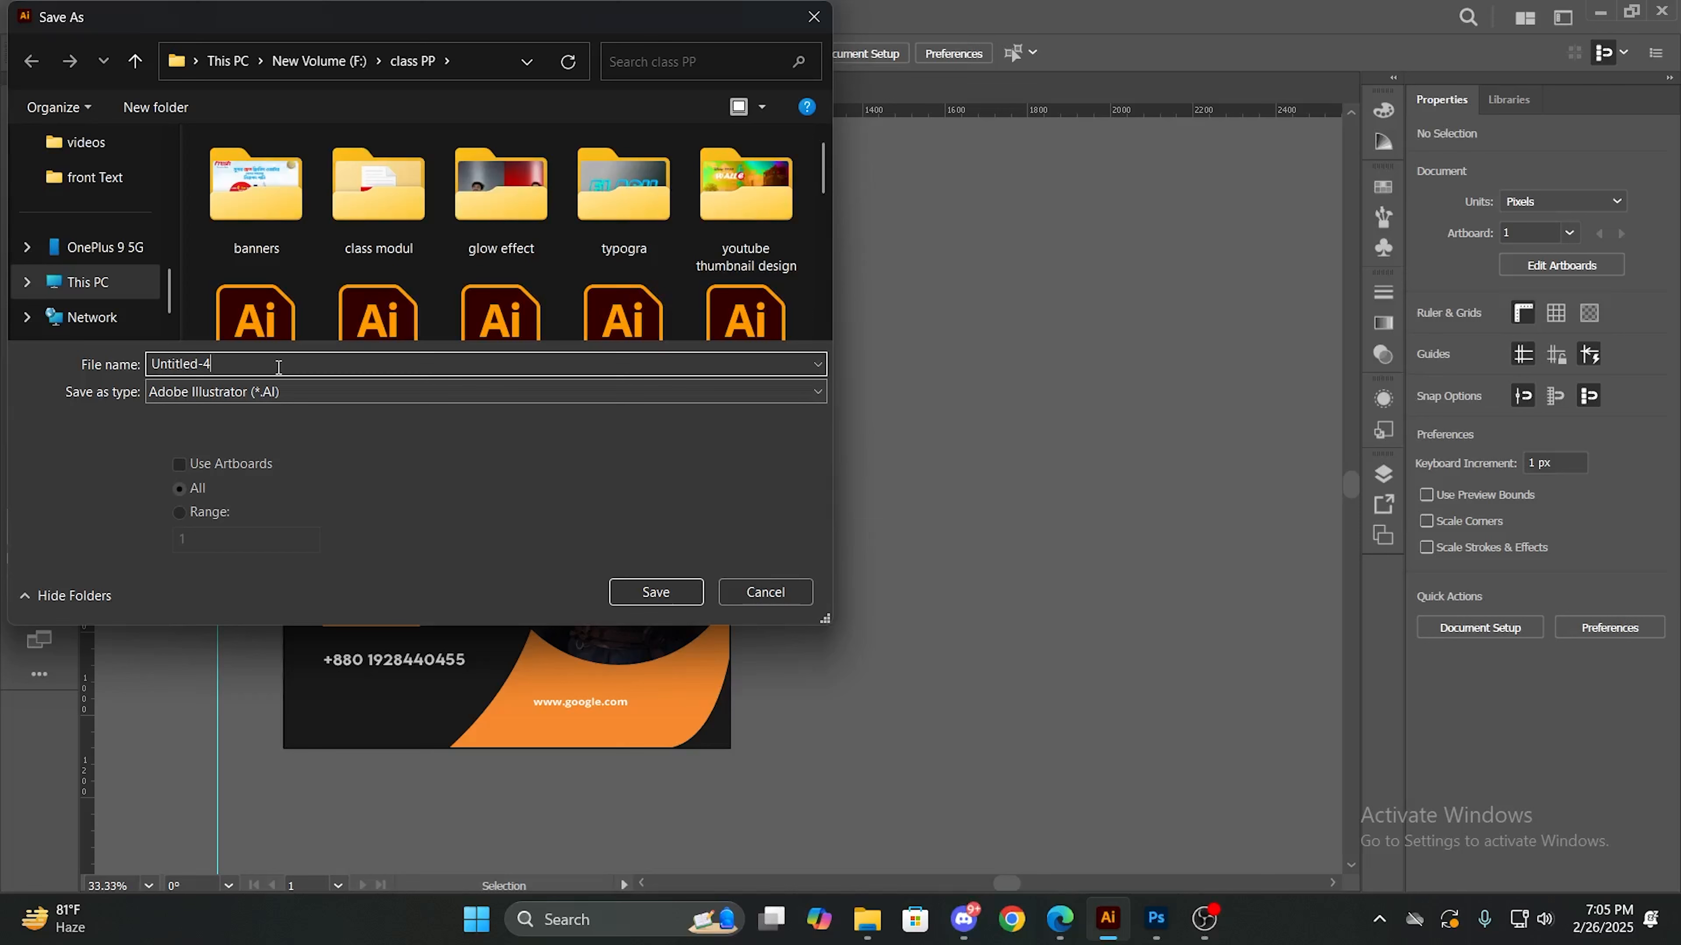
pyautogui.press('BackSpace')
pyautogui.press('BackSpace')
pyautogui.press('BackSpace')
pyautogui.press('BackSpace')
pyautogui.press('BackSpace')
pyautogui.press('BackSpace')
pyautogui.press('BackSpace')
pyautogui.press('BackSpace')
pyautogui.press('BackSpace')
pyautogui.press('BackSpace')
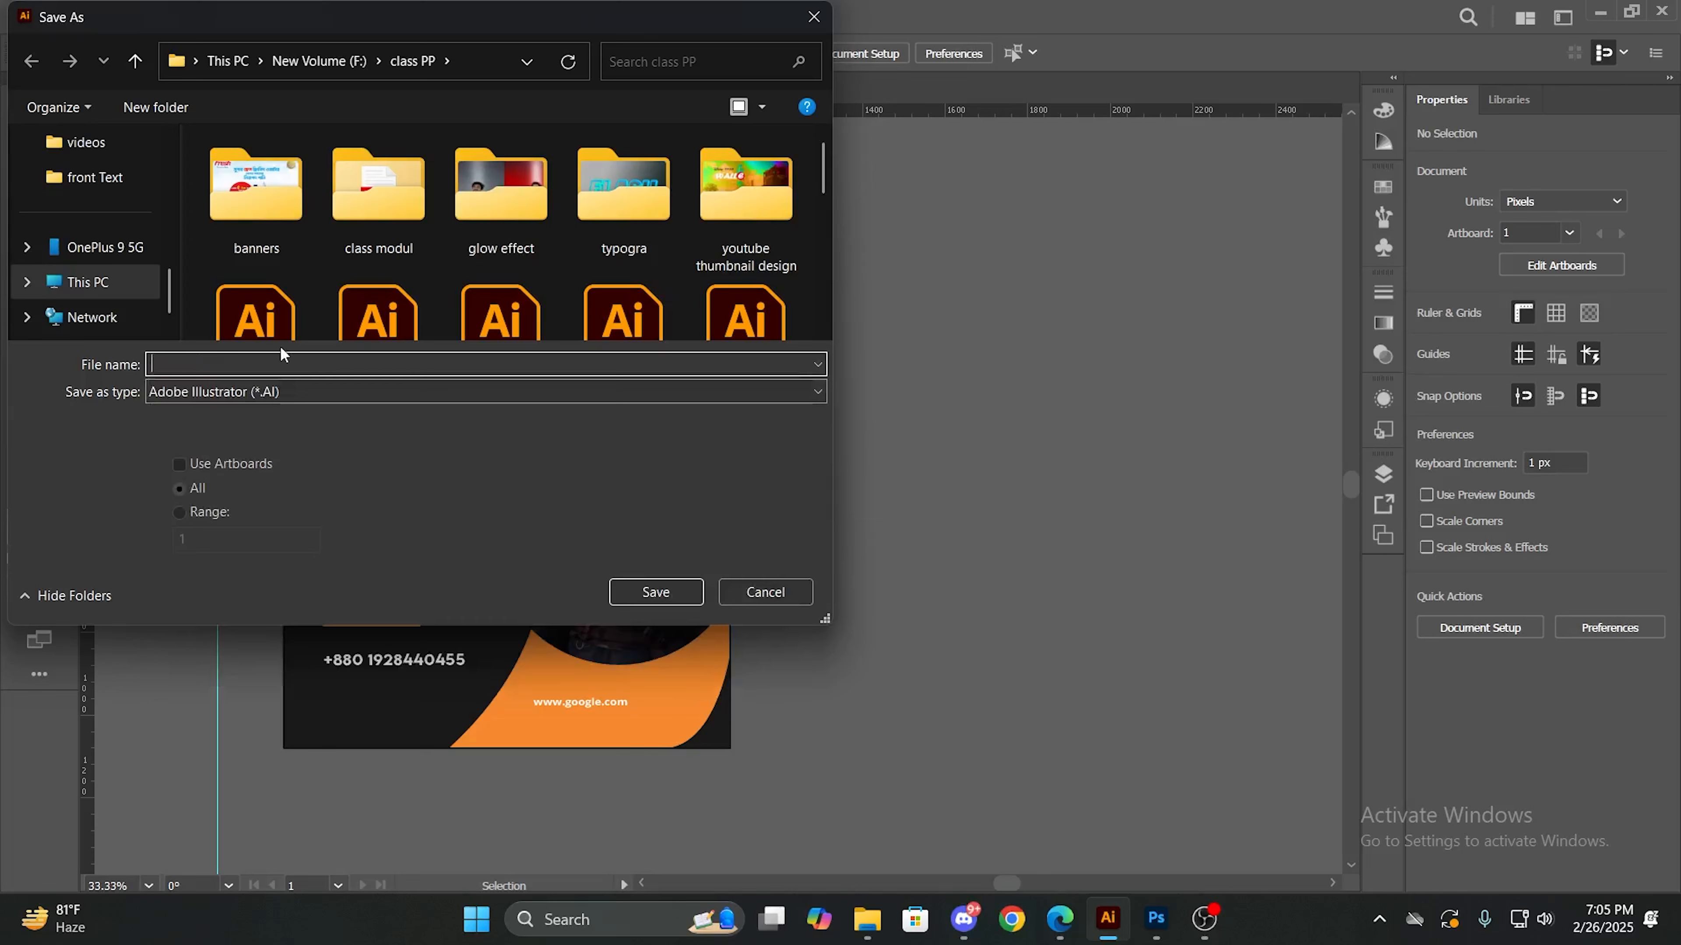
pyautogui.write('pos')
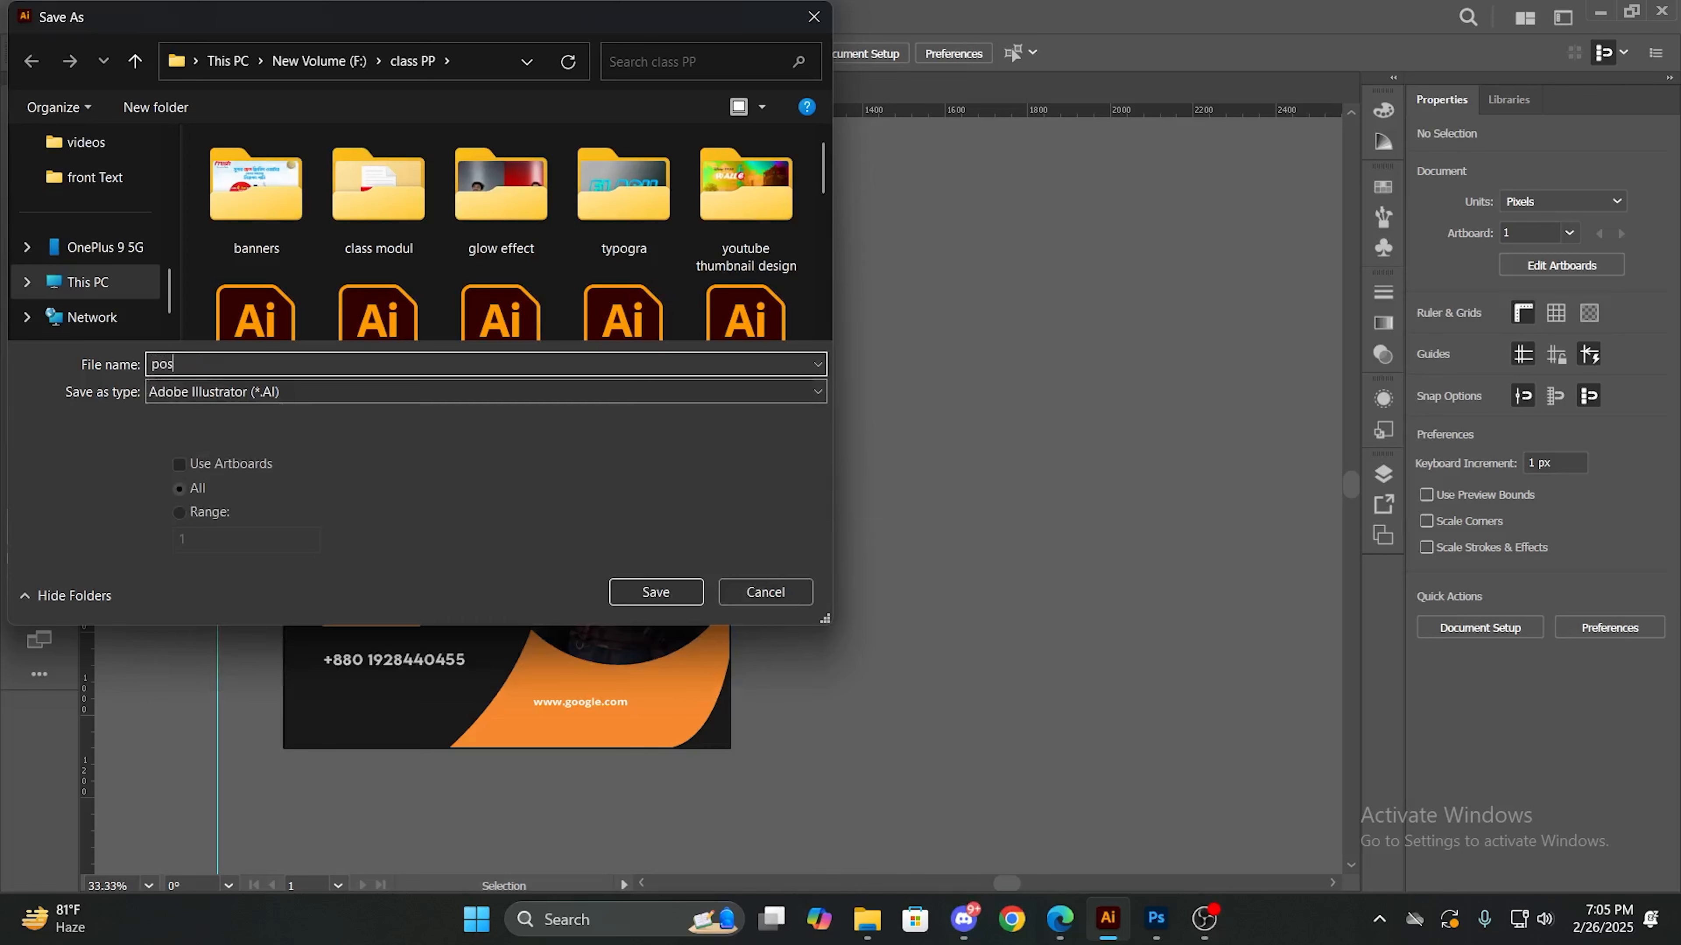
pyautogui.write('t 1')
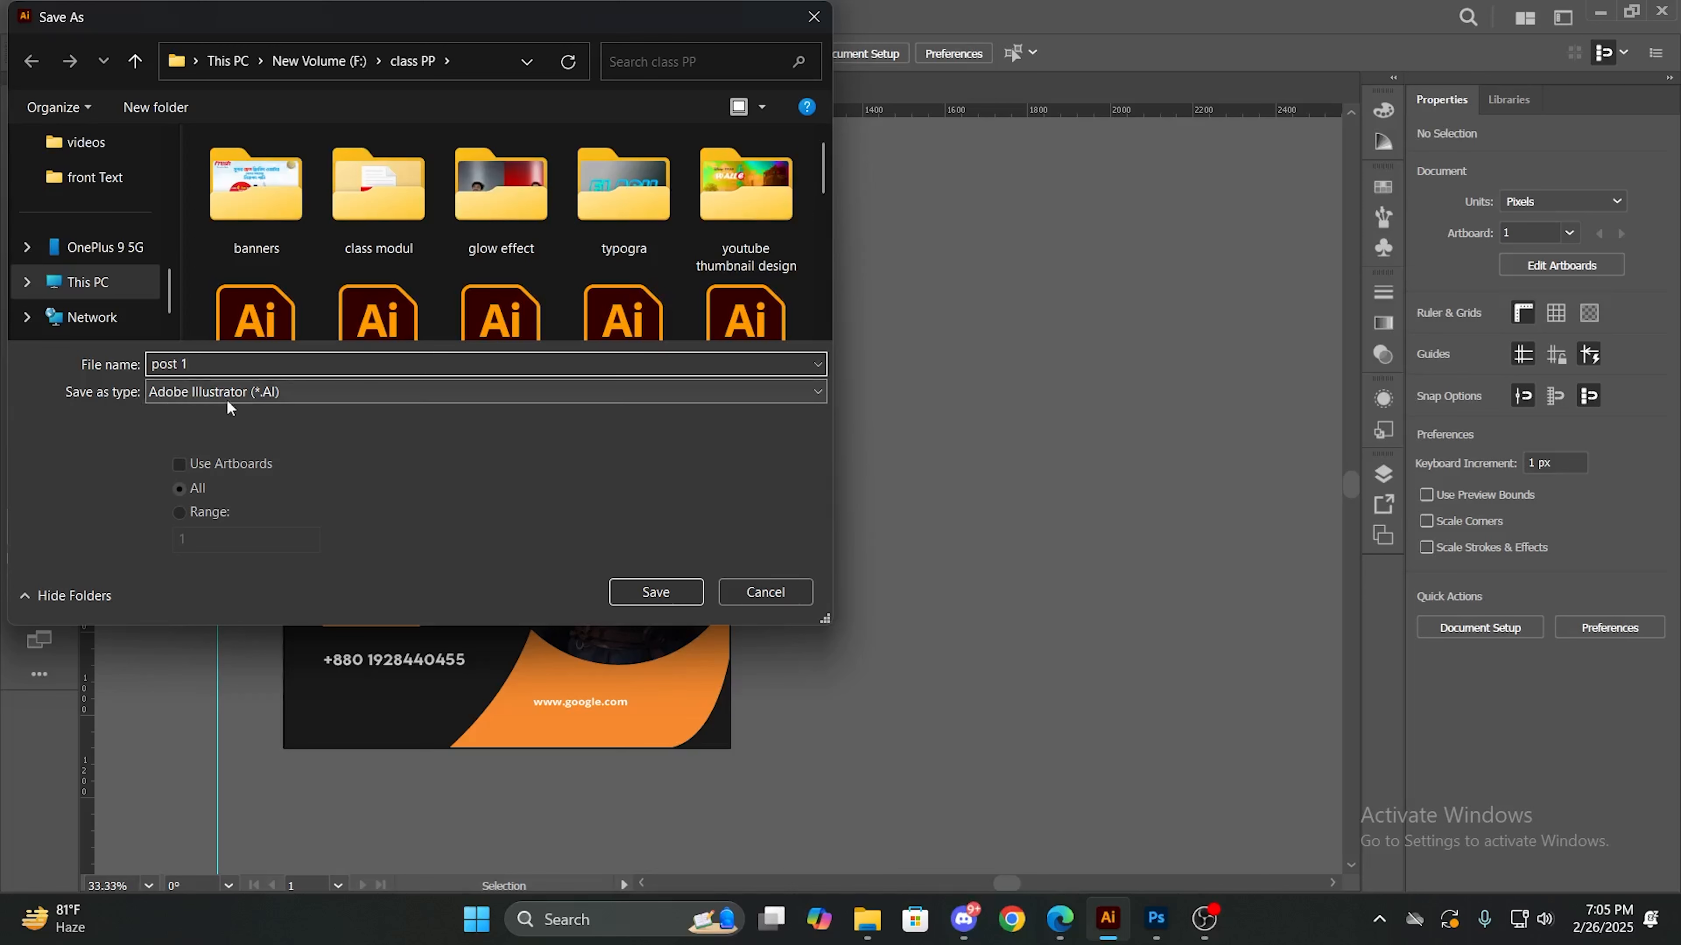
pyautogui.click(678, 590)
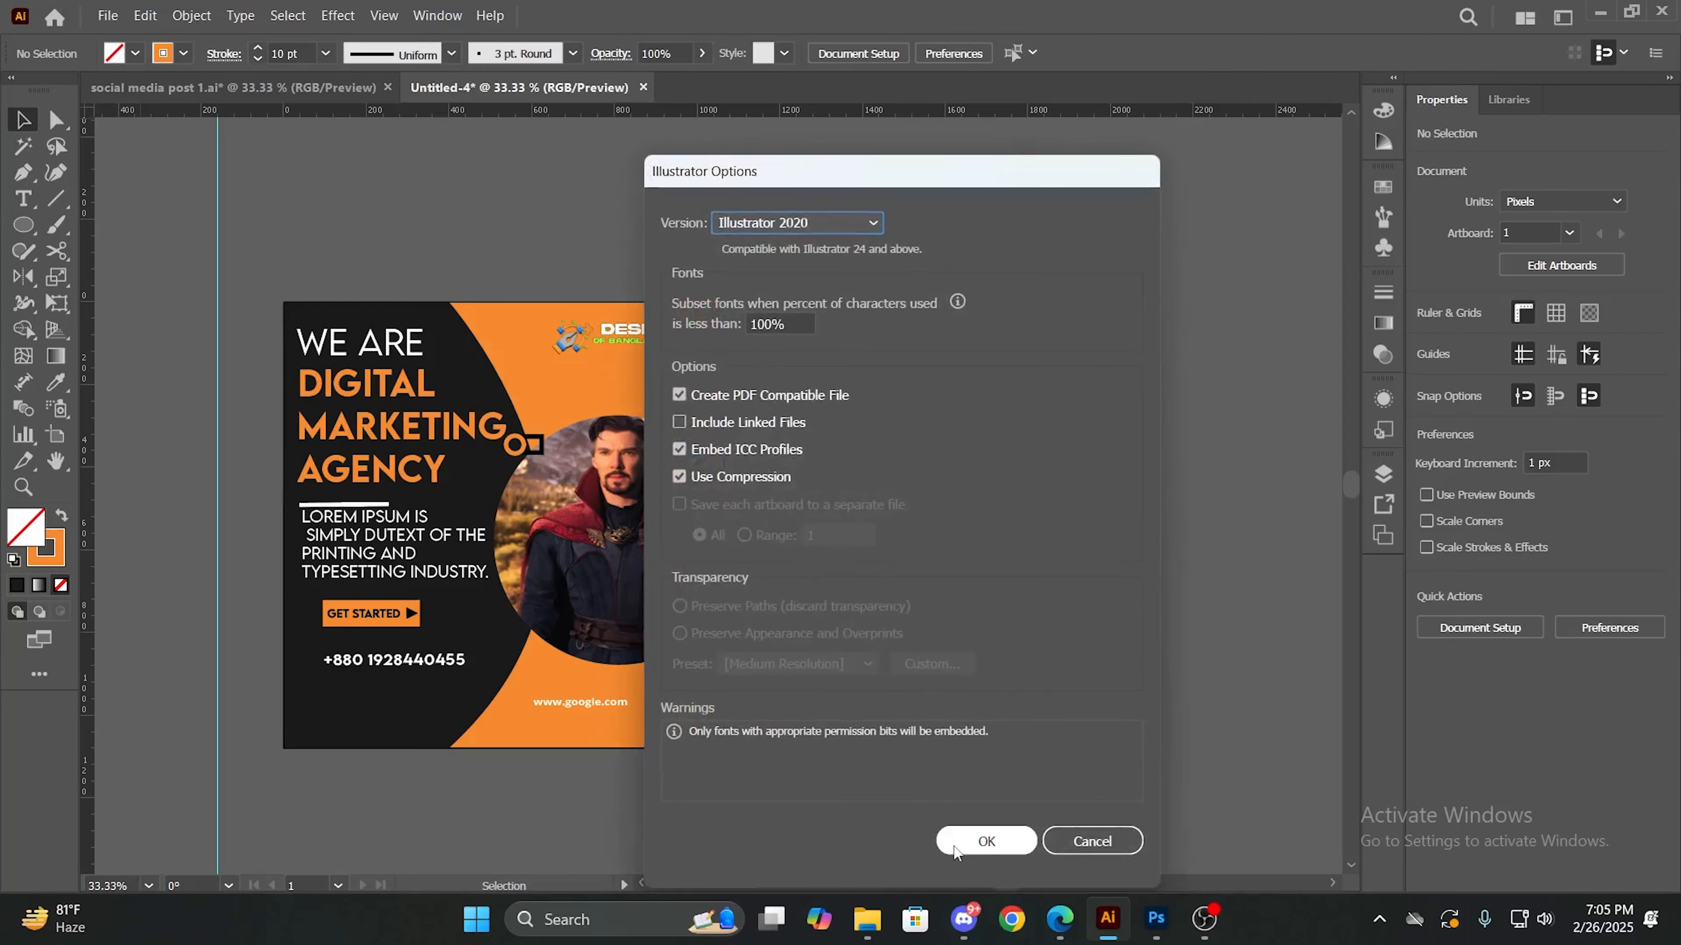
pyautogui.click(966, 845)
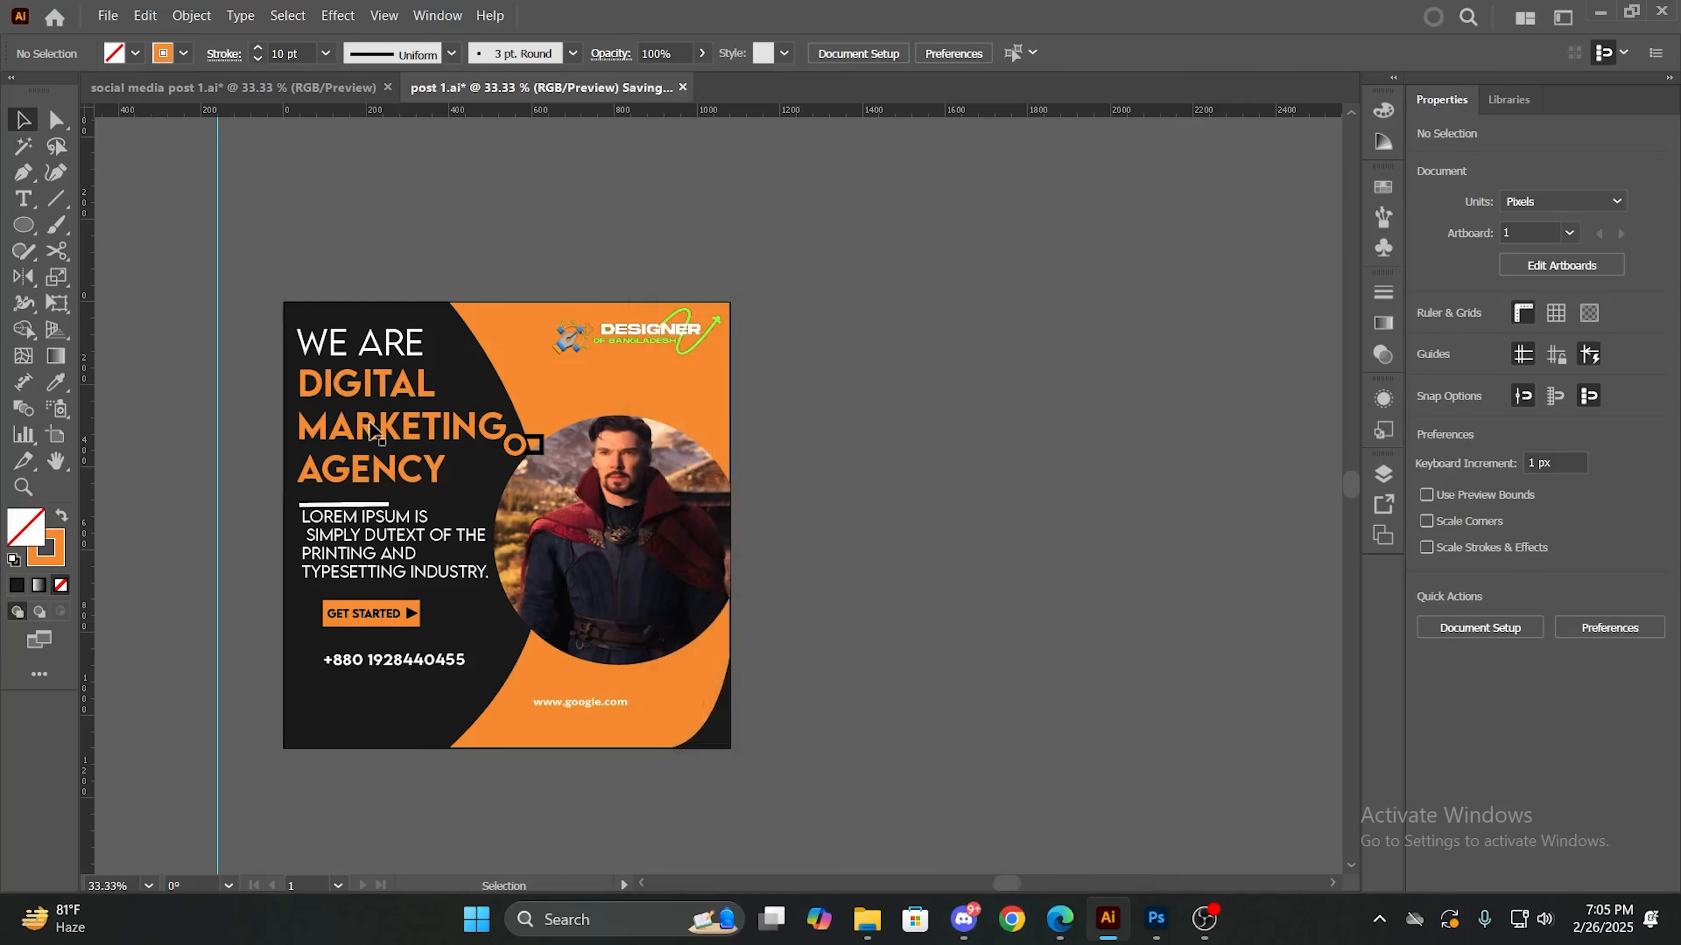
# - Start exporting the design as a JPEG named "post 1" in the class PP folder
pyautogui.click(106, 16)
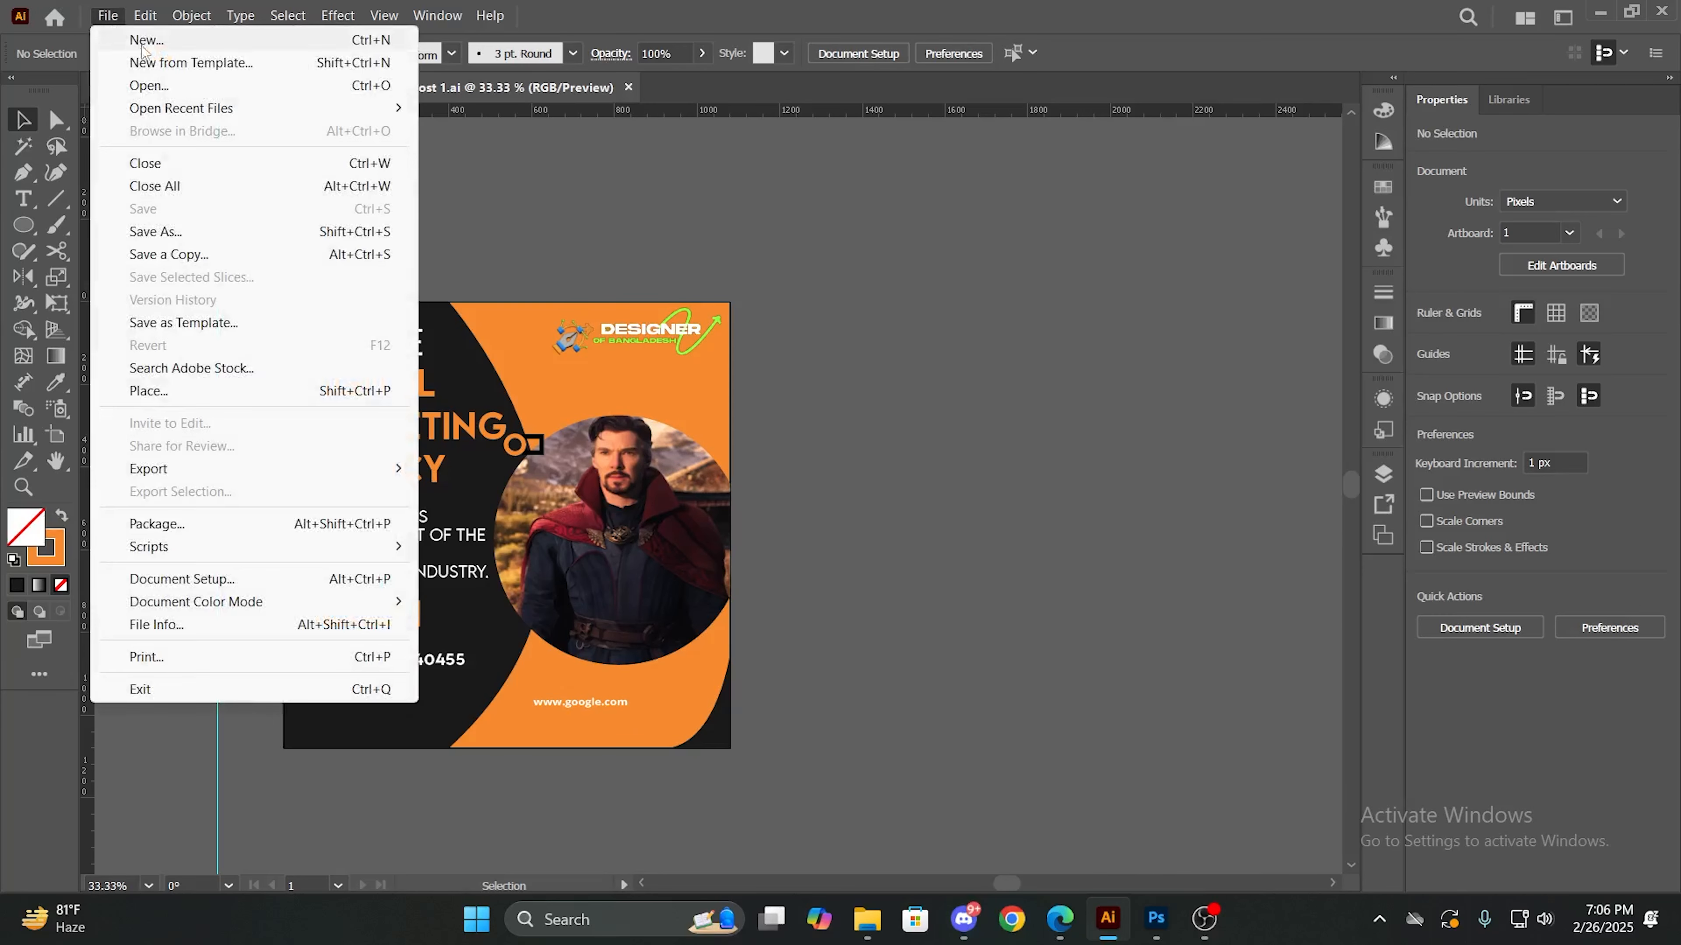
pyautogui.moveTo(208, 479)
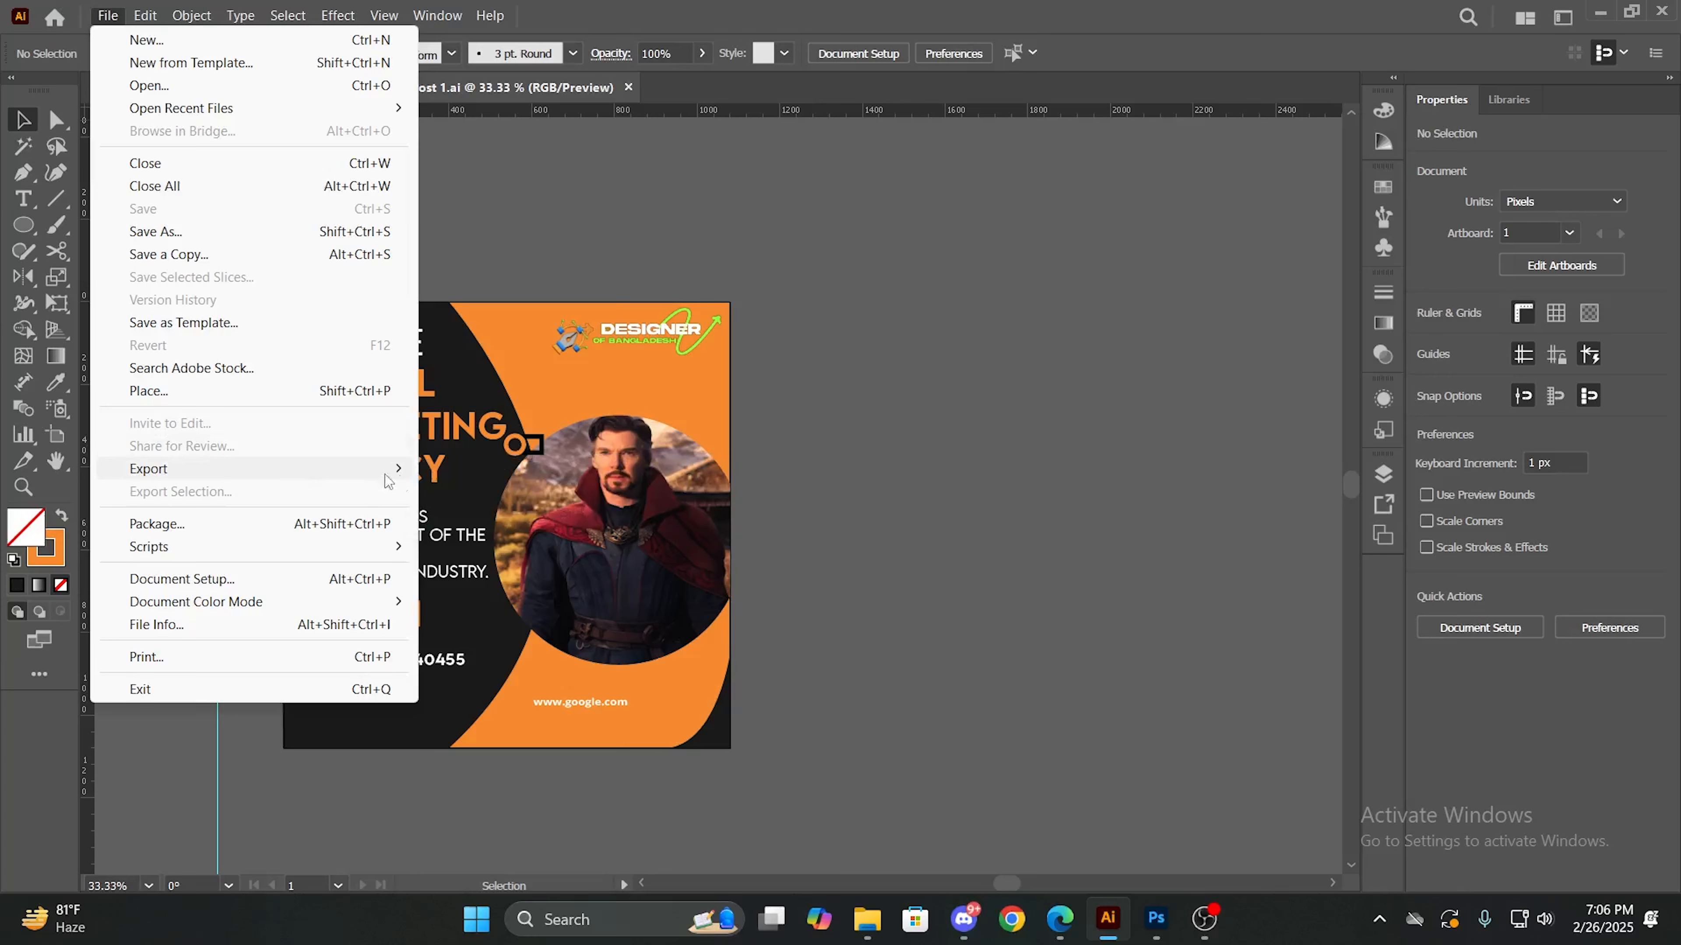
pyautogui.moveTo(387, 474)
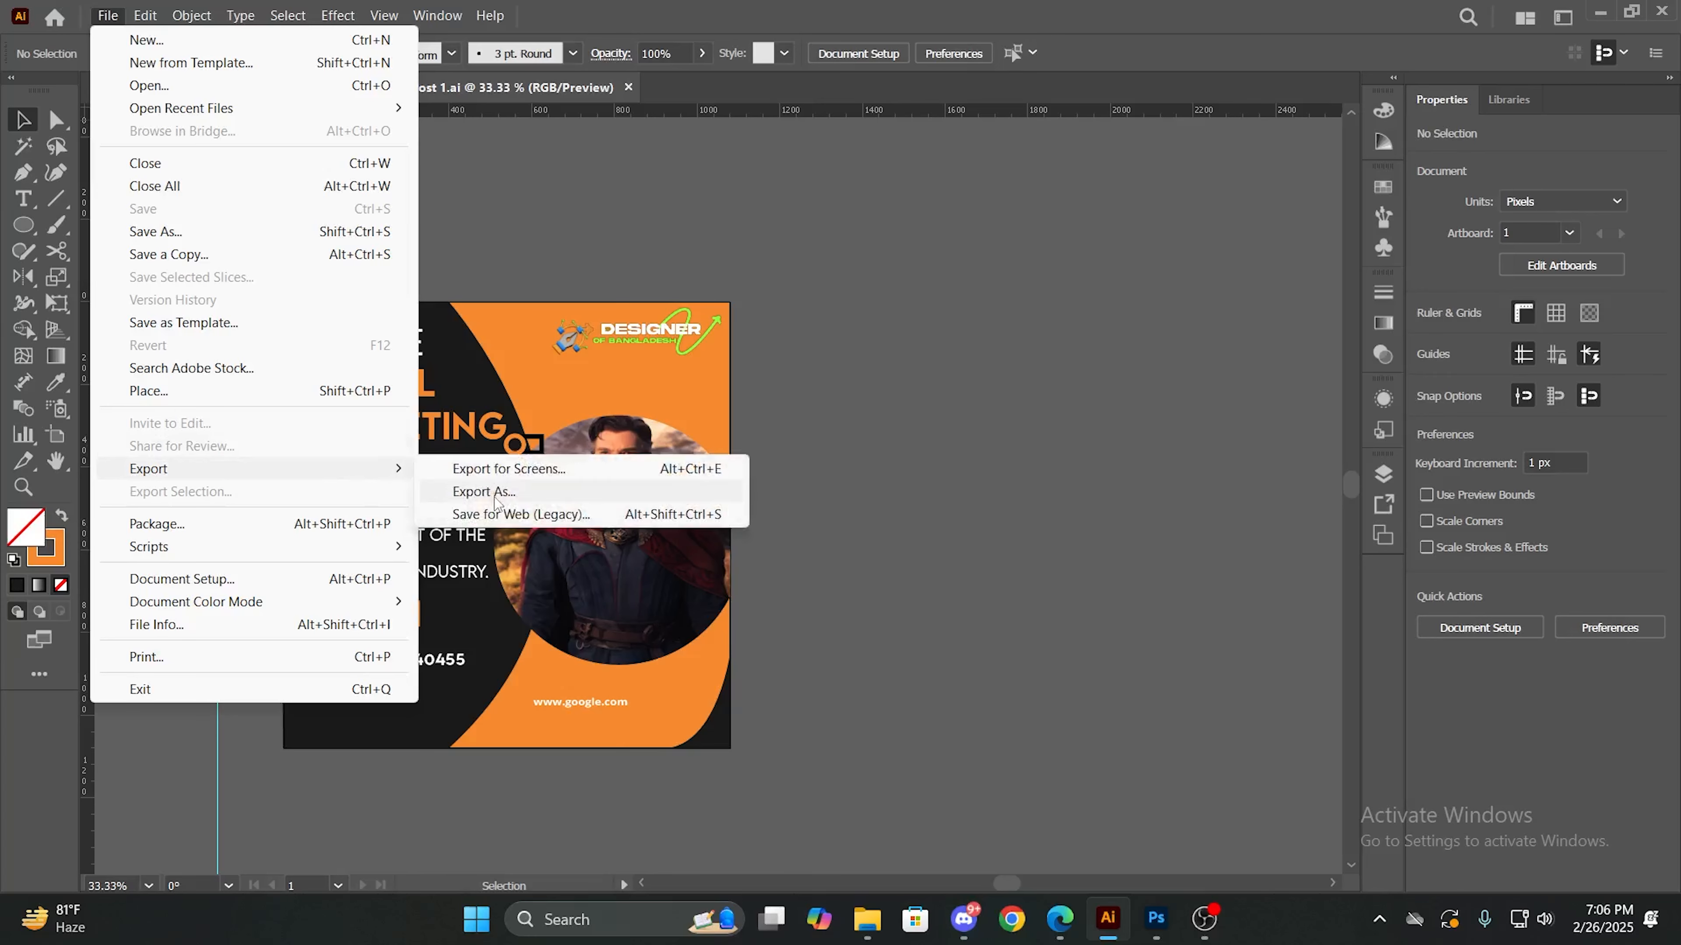
pyautogui.click(495, 500)
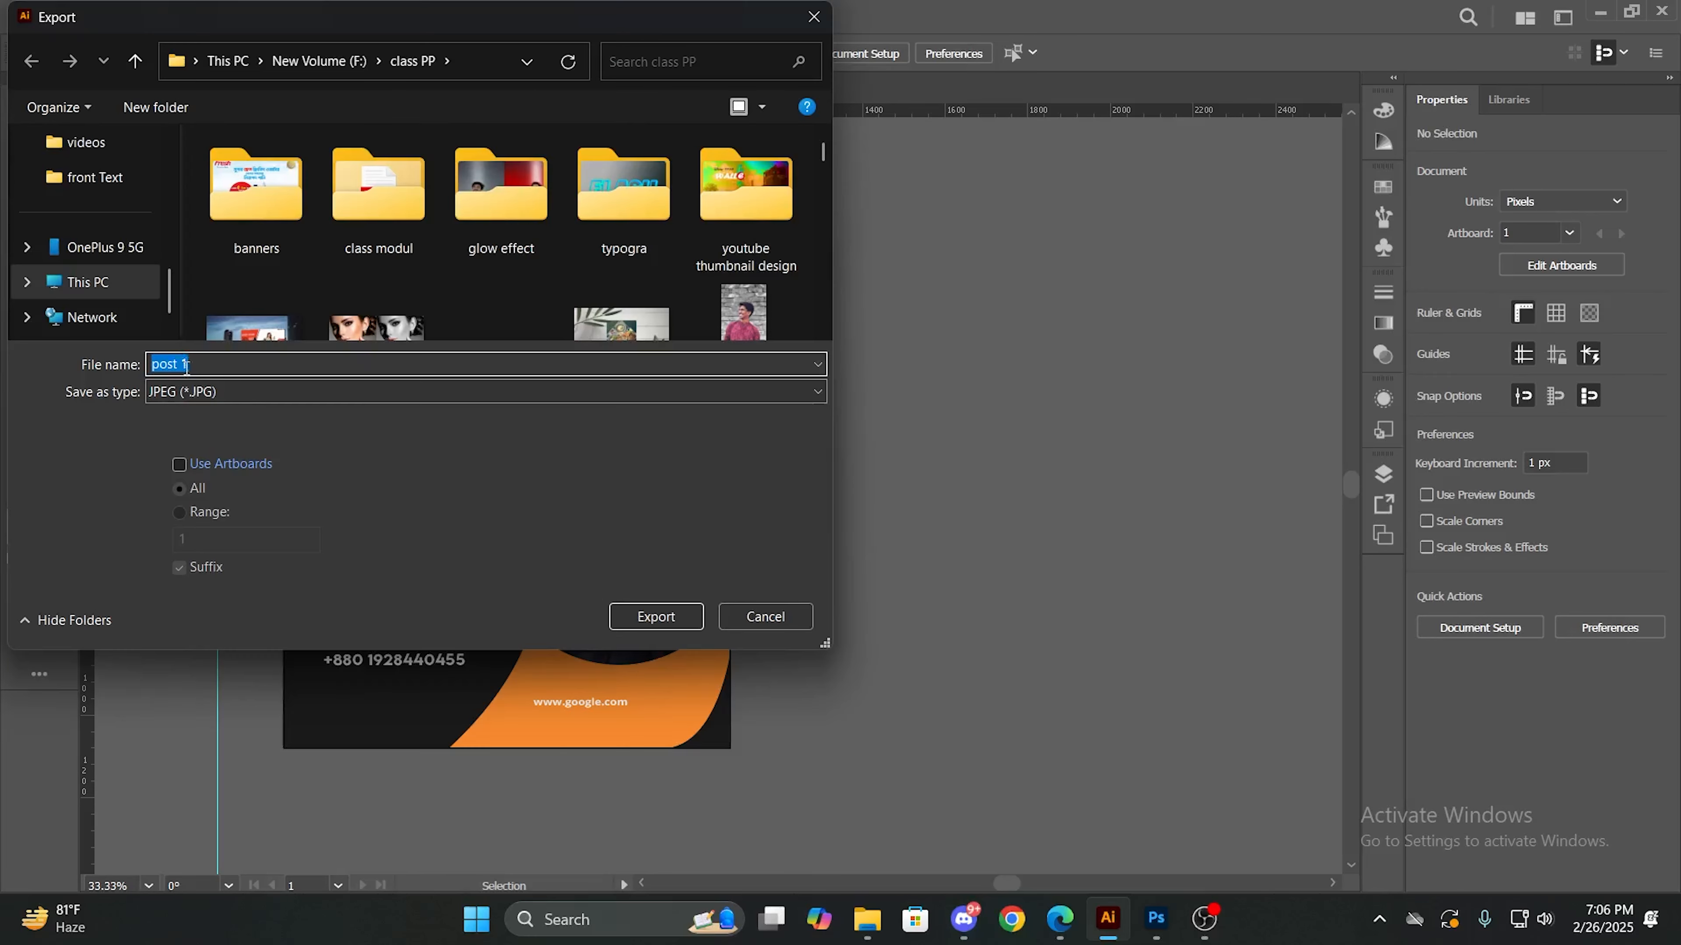
pyautogui.click(237, 391)
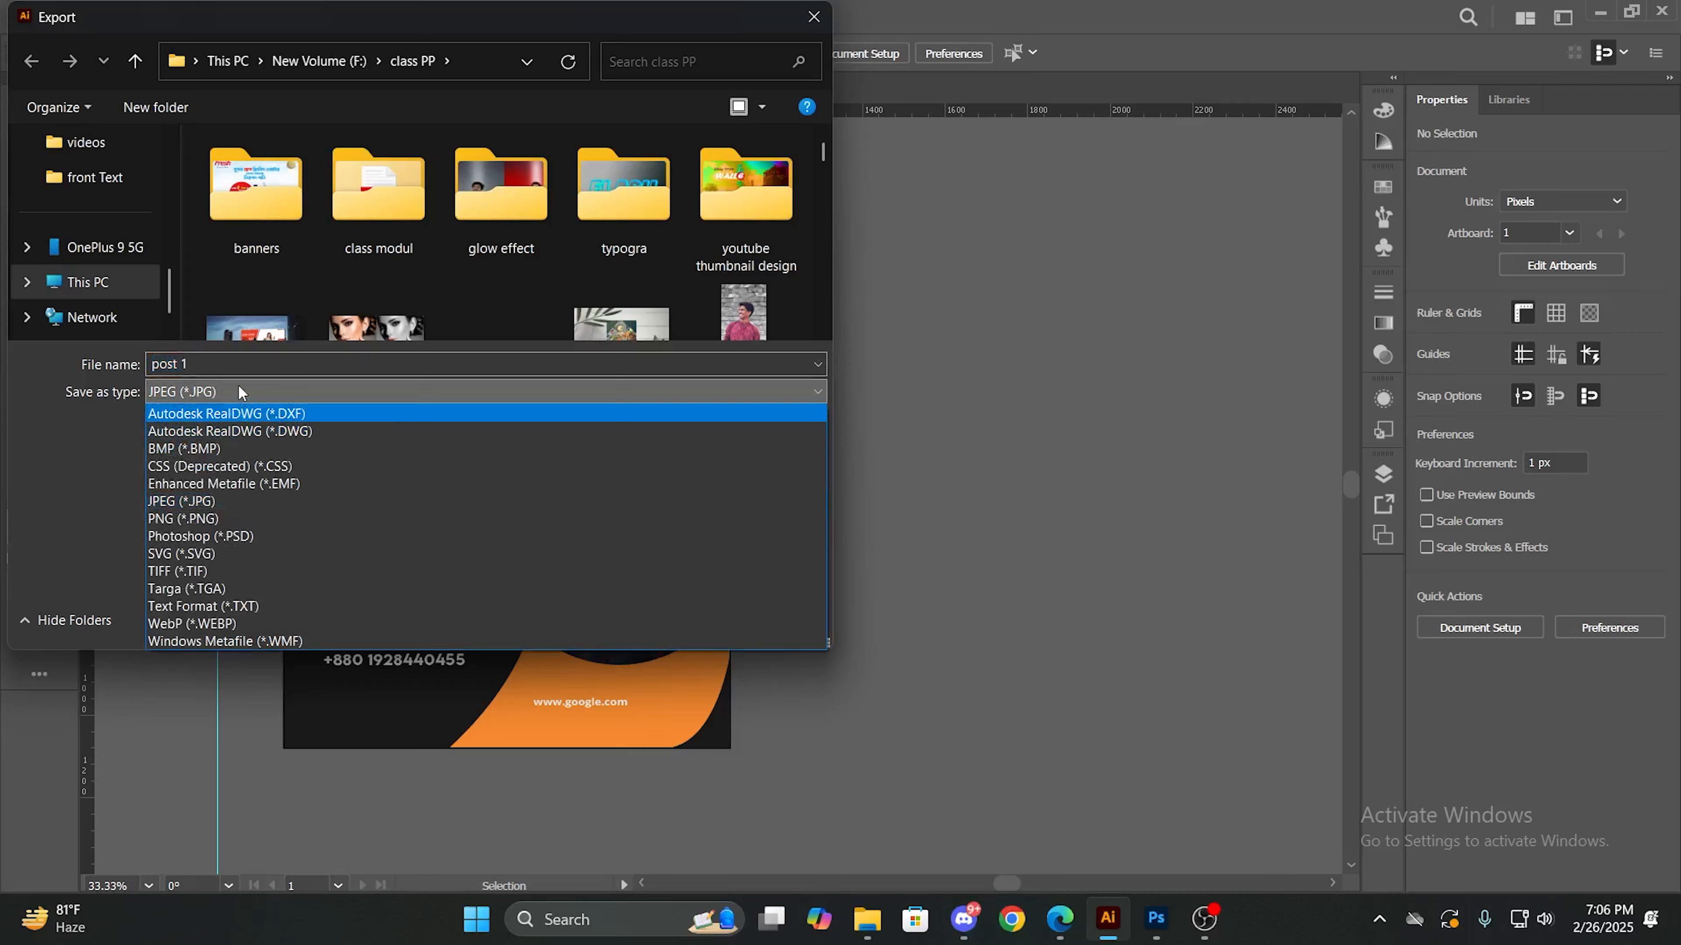
pyautogui.click(252, 501)
pyautogui.click(688, 614)
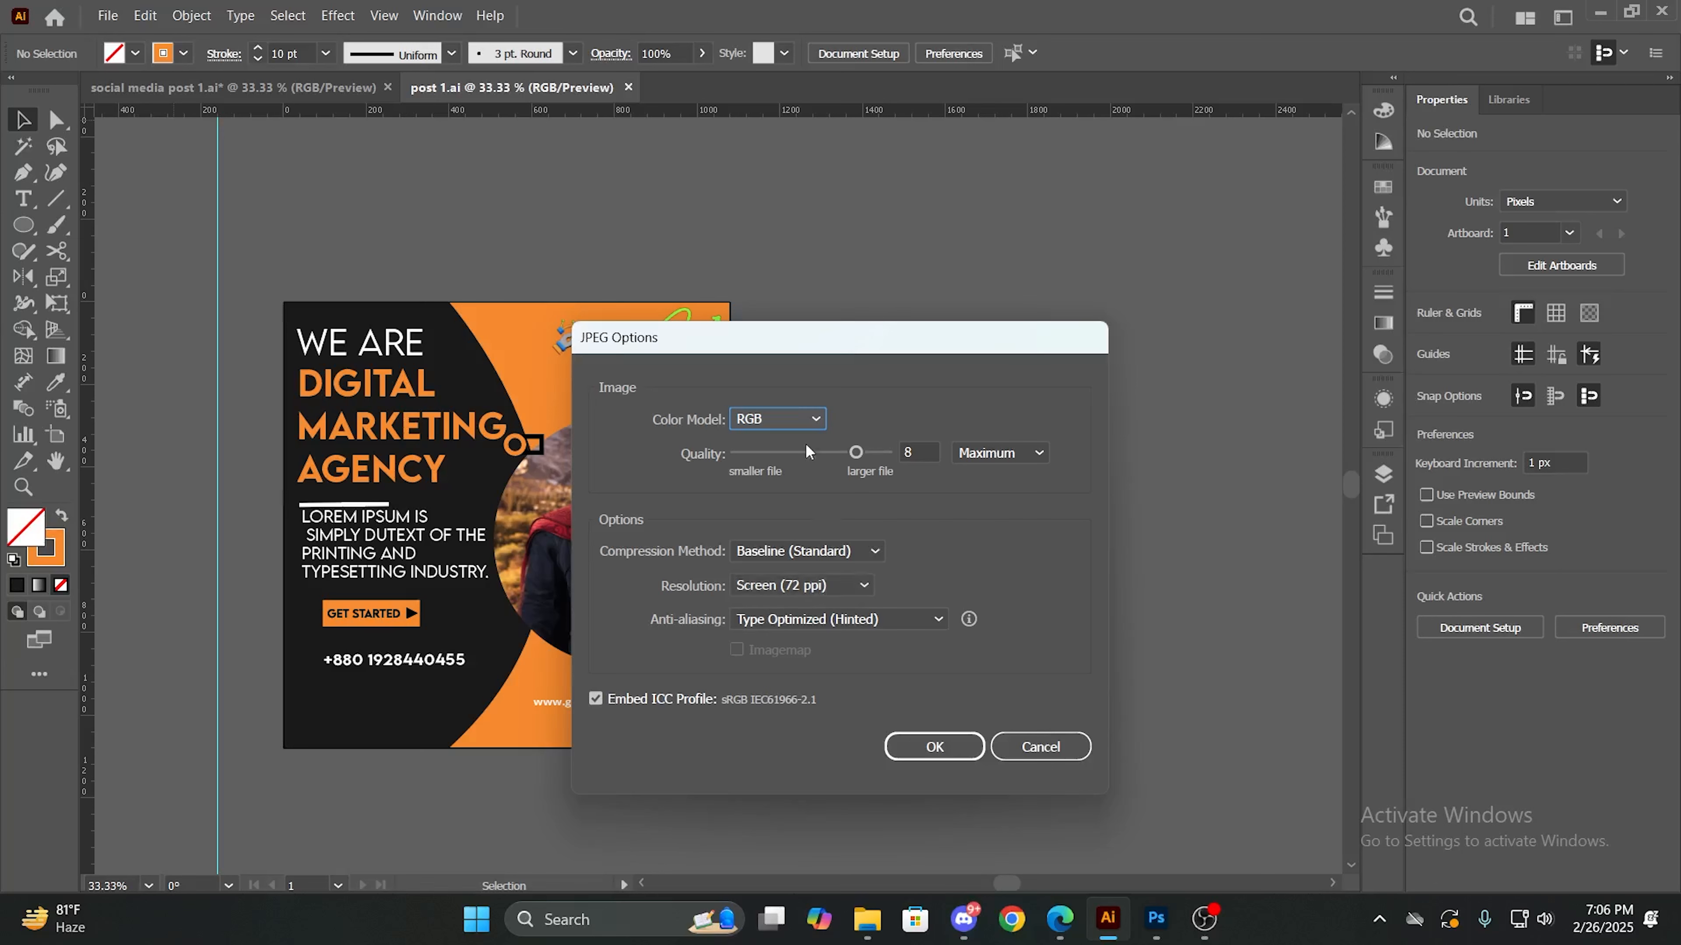
# - Complete the JPEG export with the RGB color model and quality 8 (Maximum)
pyautogui.click(800, 417)
pyautogui.click(801, 417)
pyautogui.click(800, 415)
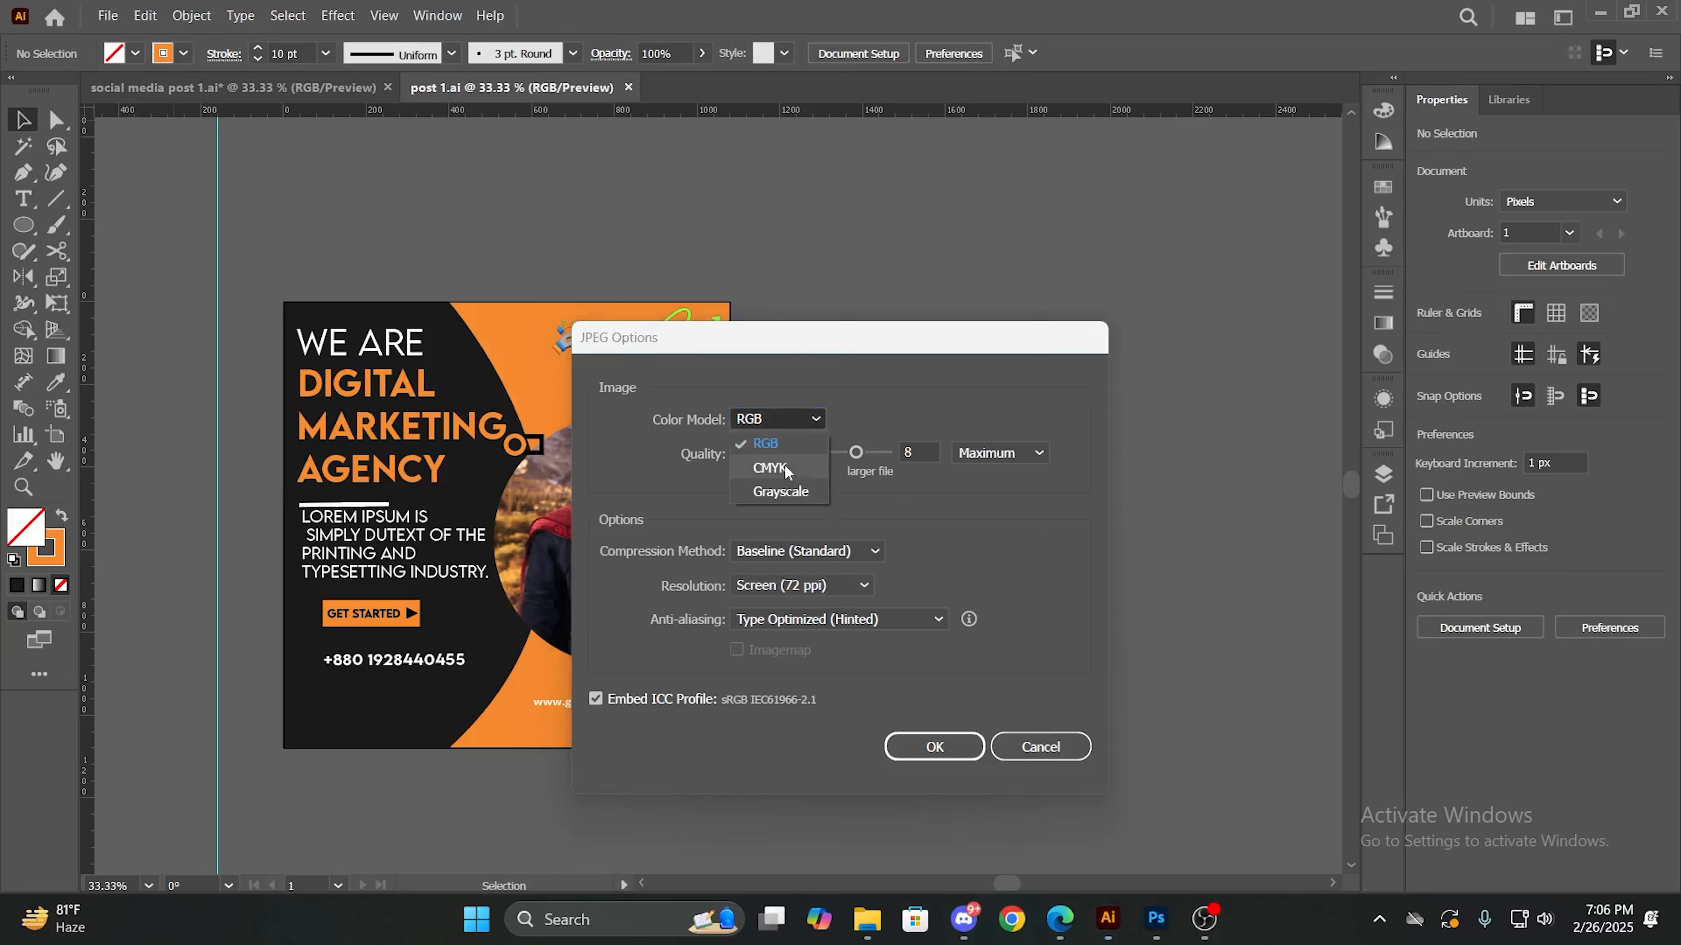
pyautogui.click(777, 417)
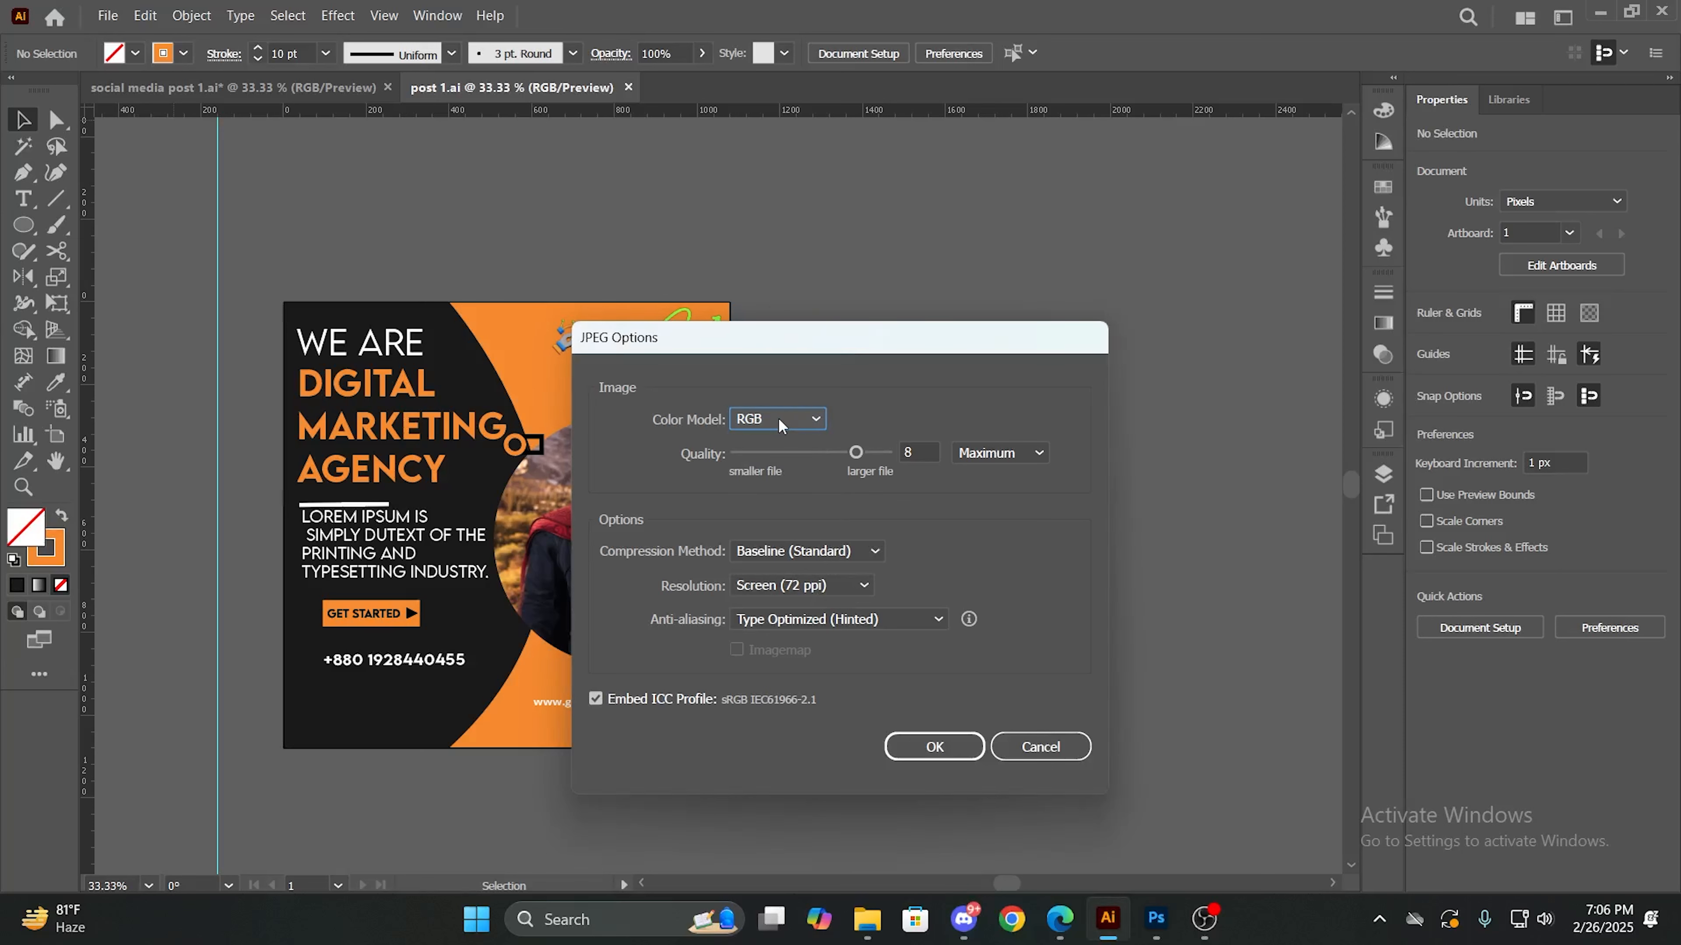
pyautogui.click(778, 418)
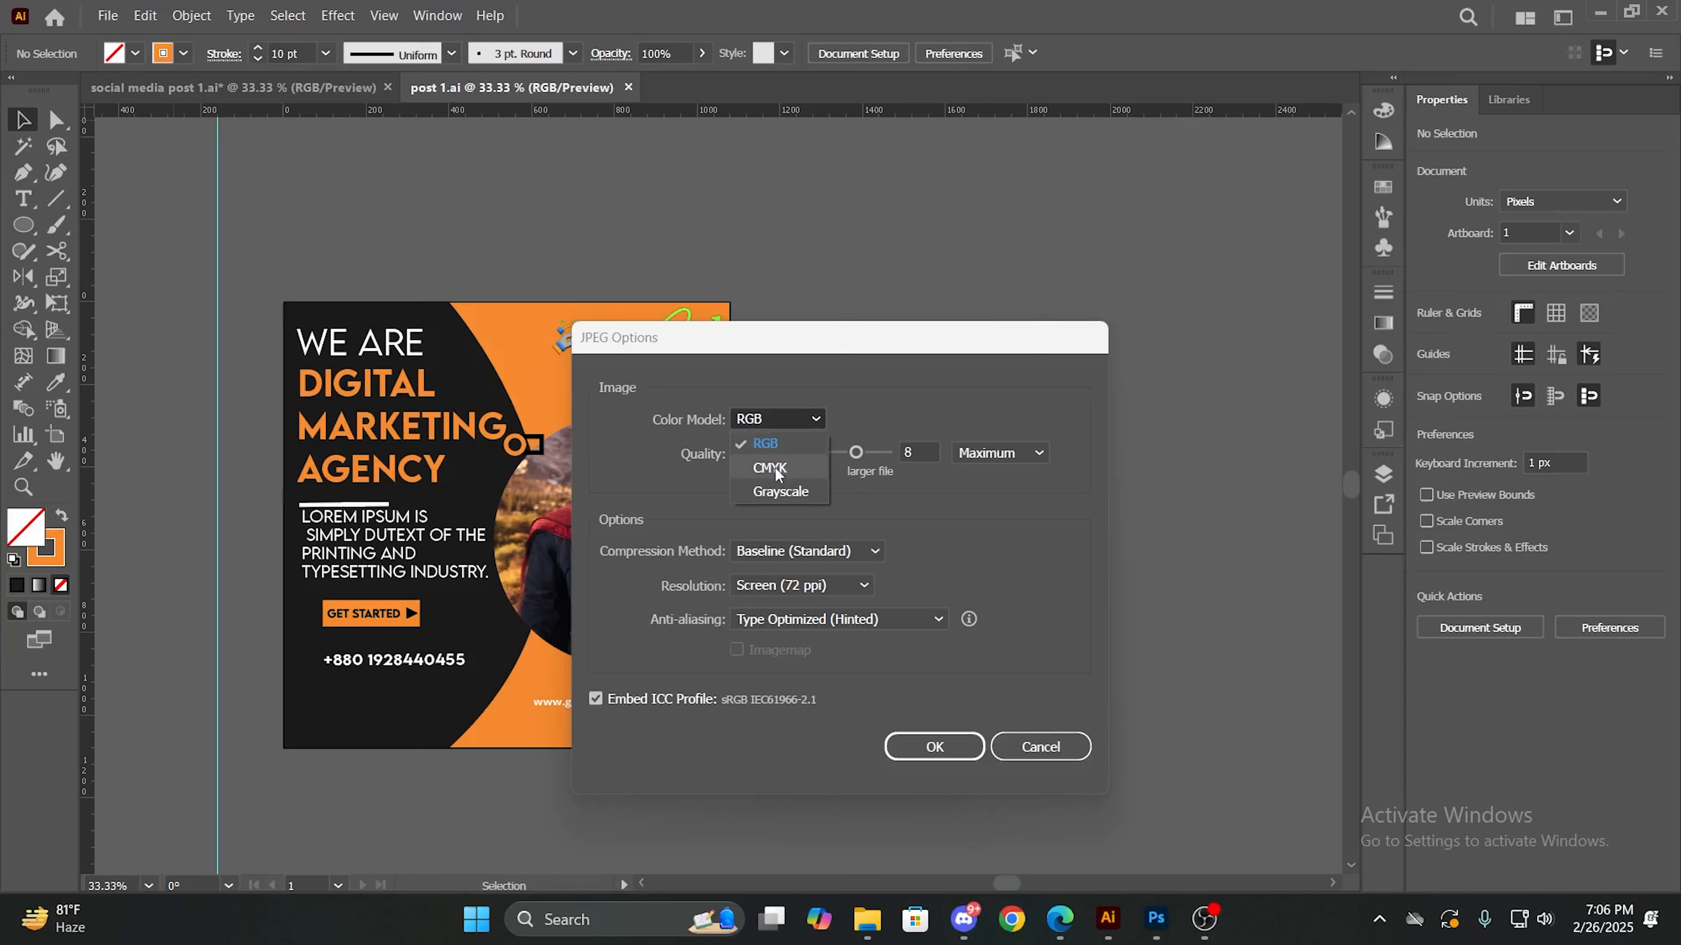
pyautogui.click(792, 447)
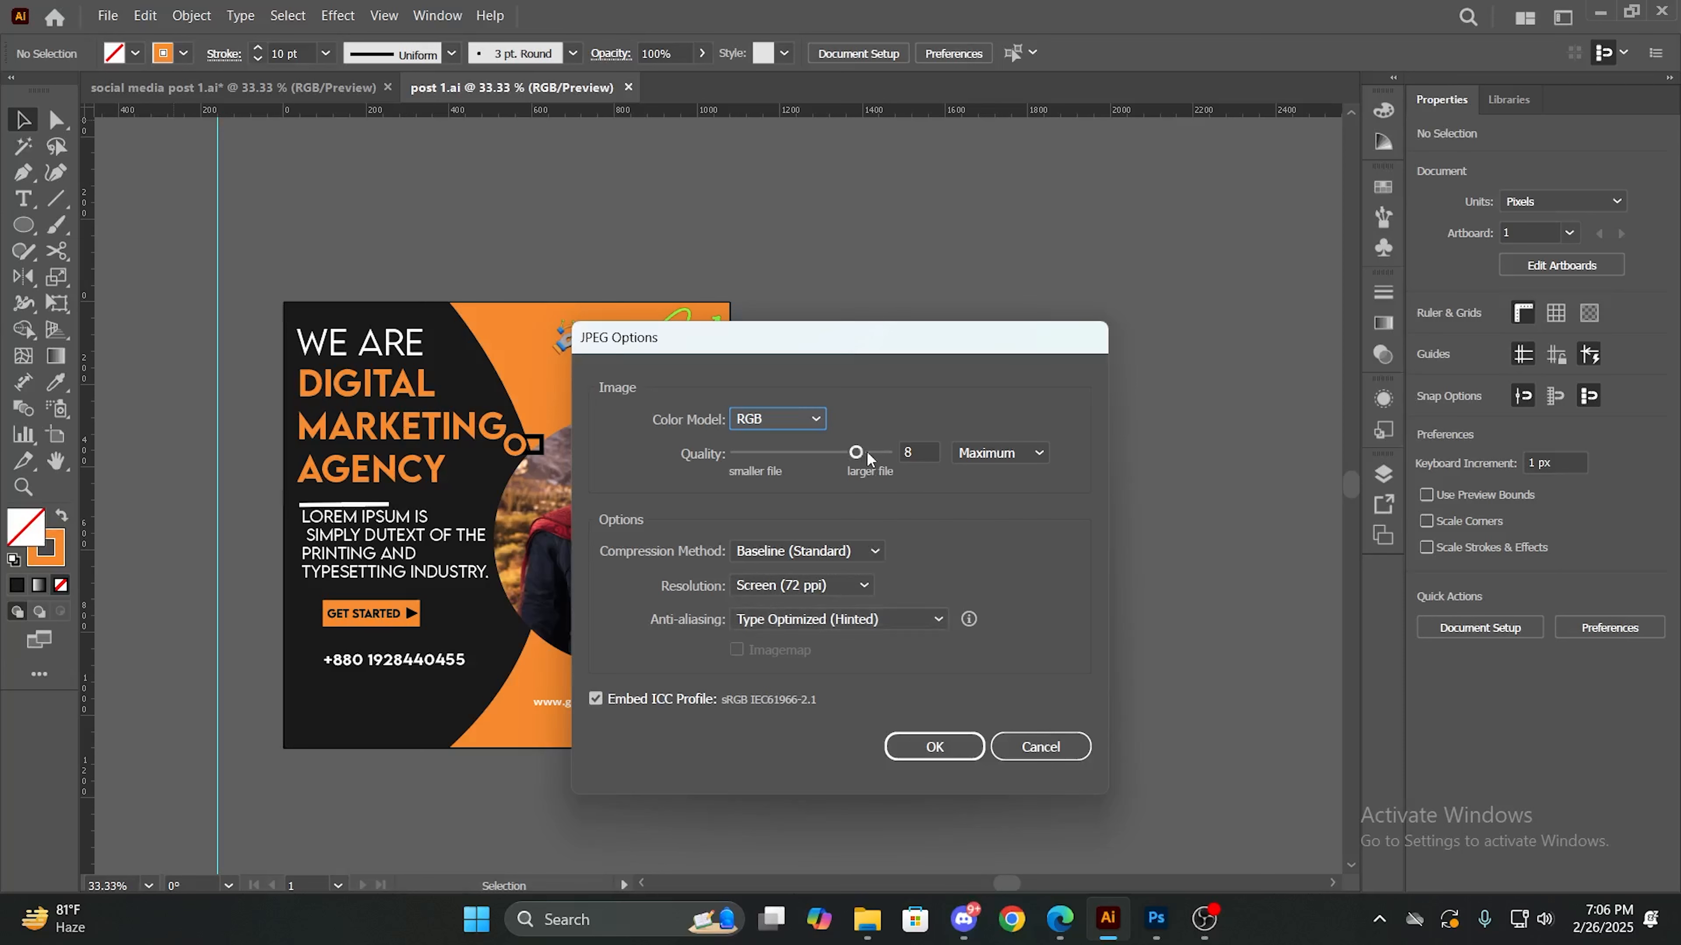
pyautogui.moveTo(856, 452)
pyautogui.mouseDown()
pyautogui.moveTo(893, 456)
pyautogui.moveTo(852, 468)
pyautogui.mouseUp()
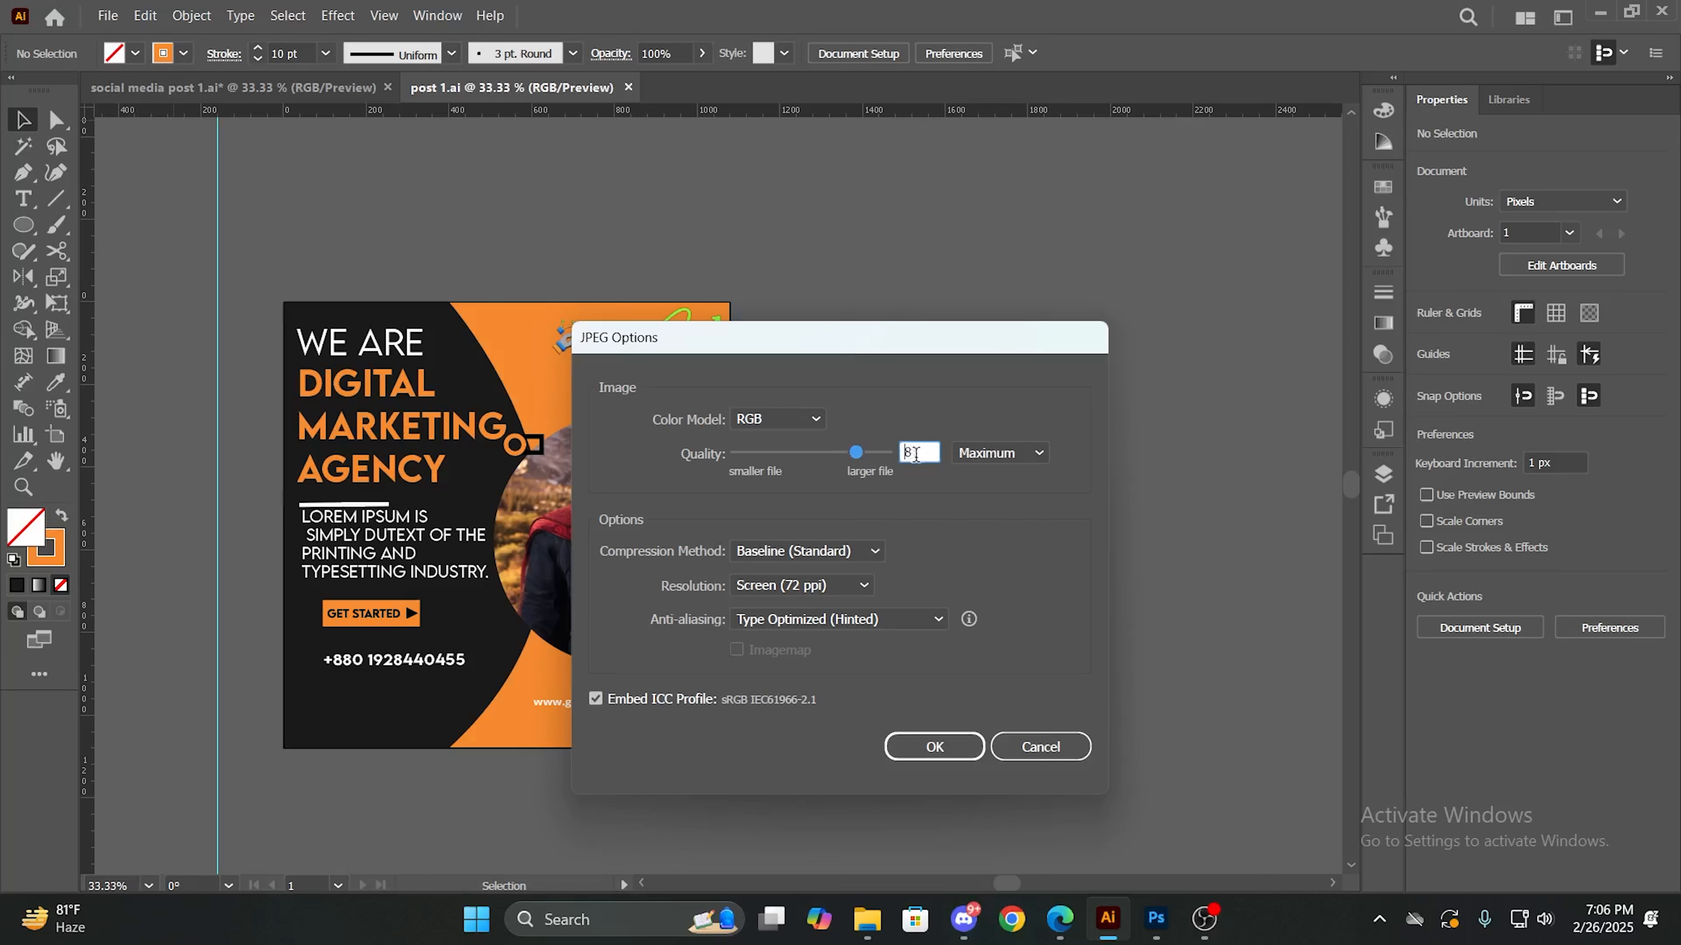
pyautogui.click(926, 749)
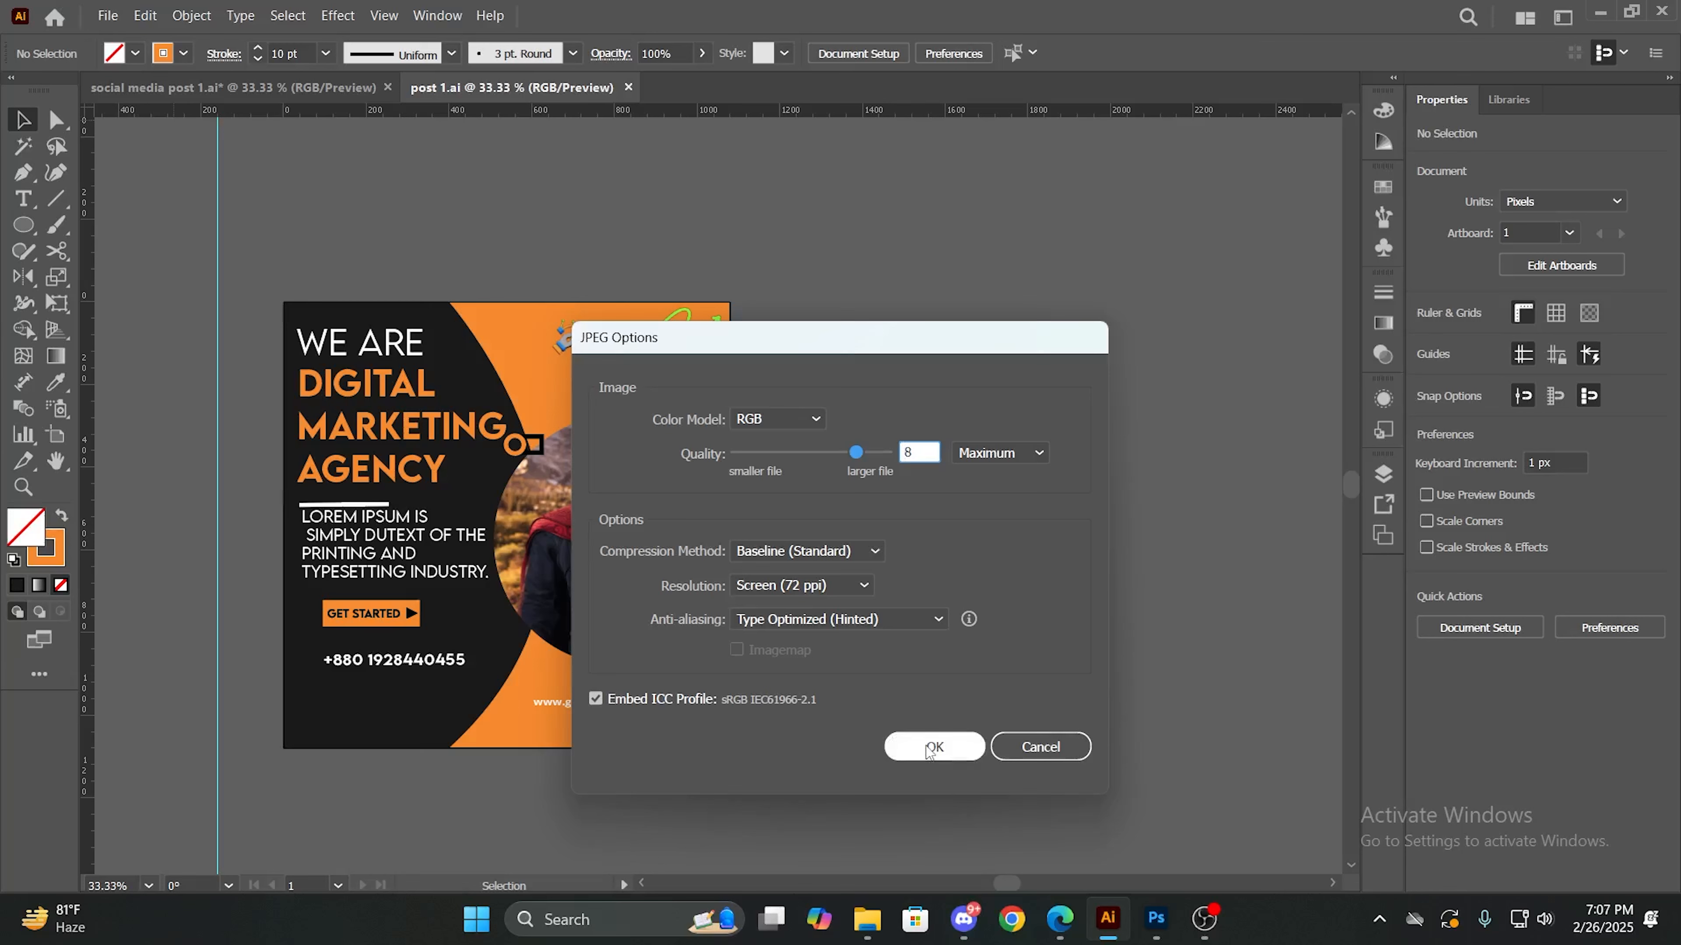
pyautogui.click(927, 748)
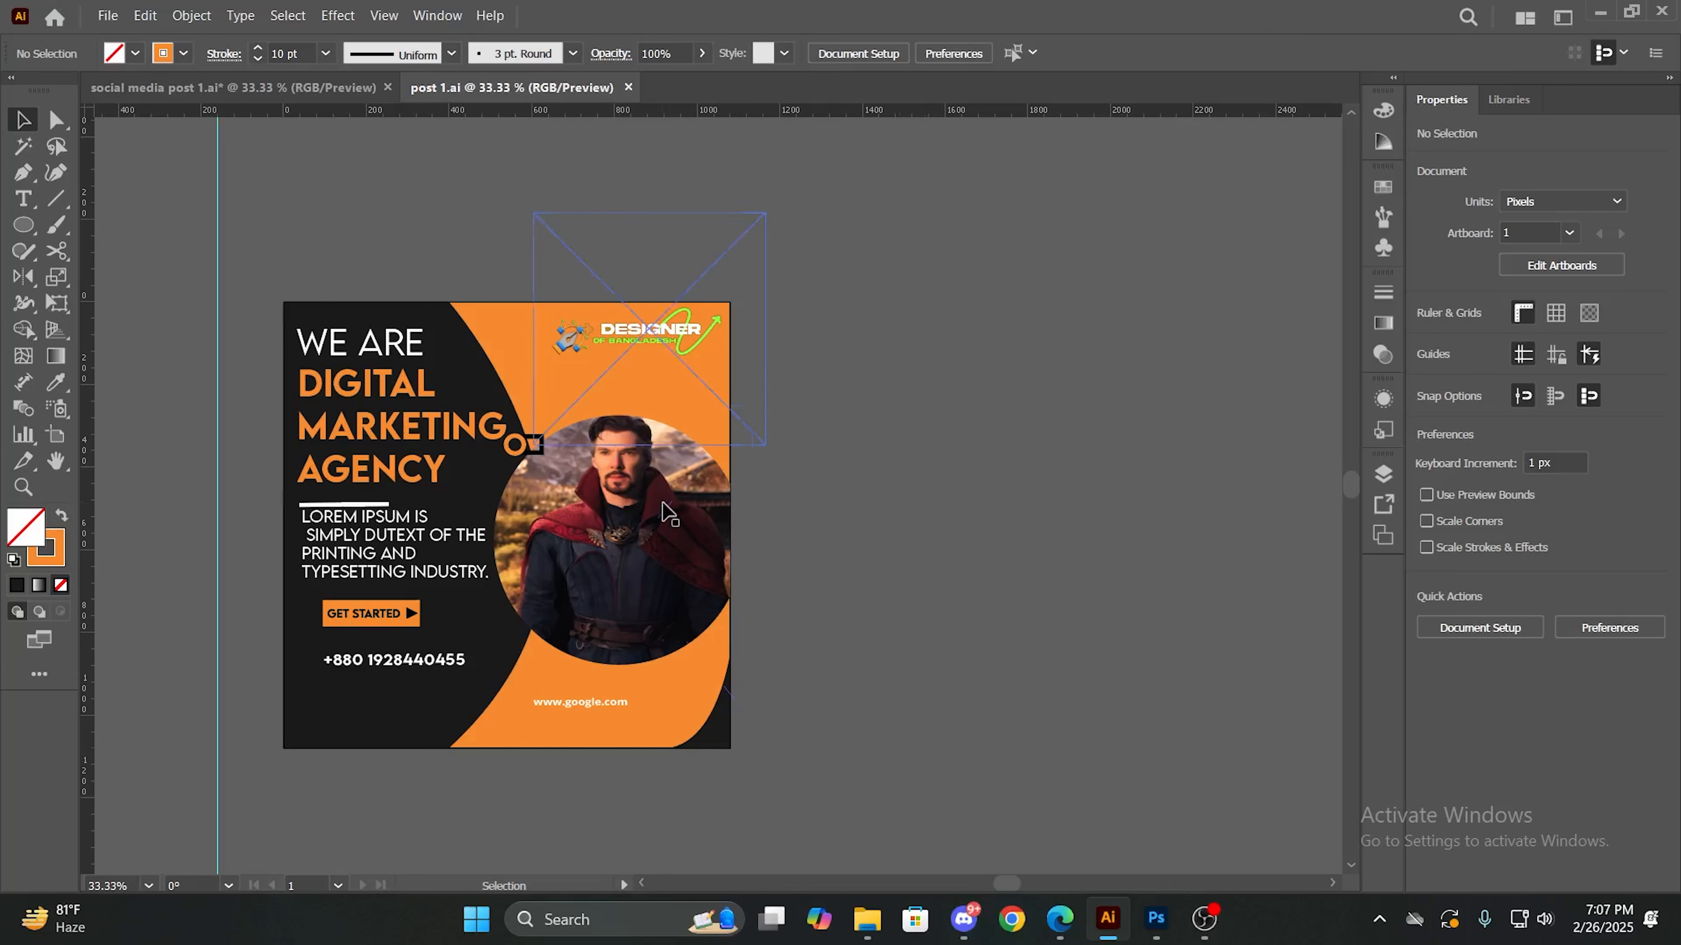